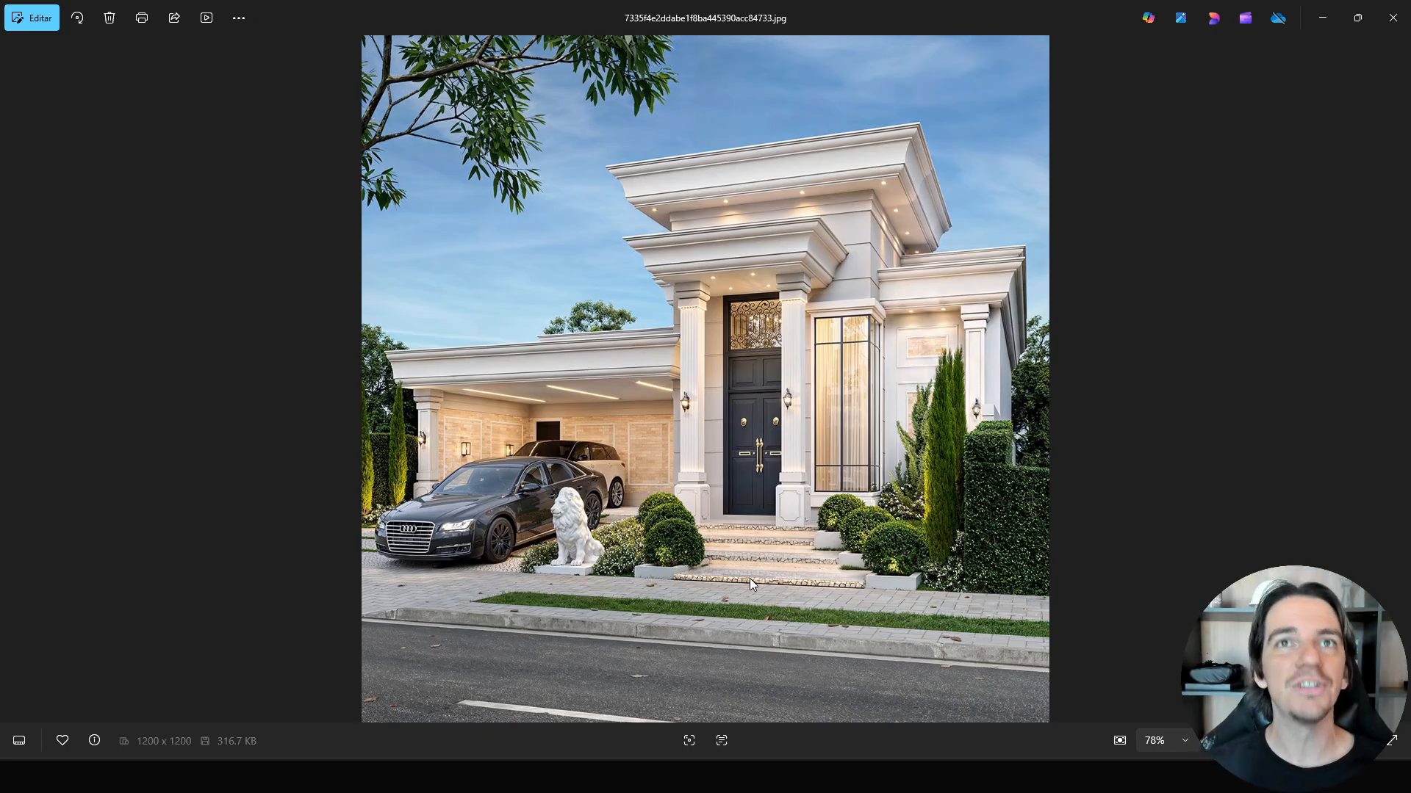
Examine the reference house render closely by zooming into and panning across its facade details.
scroll(742, 474, up, 1)
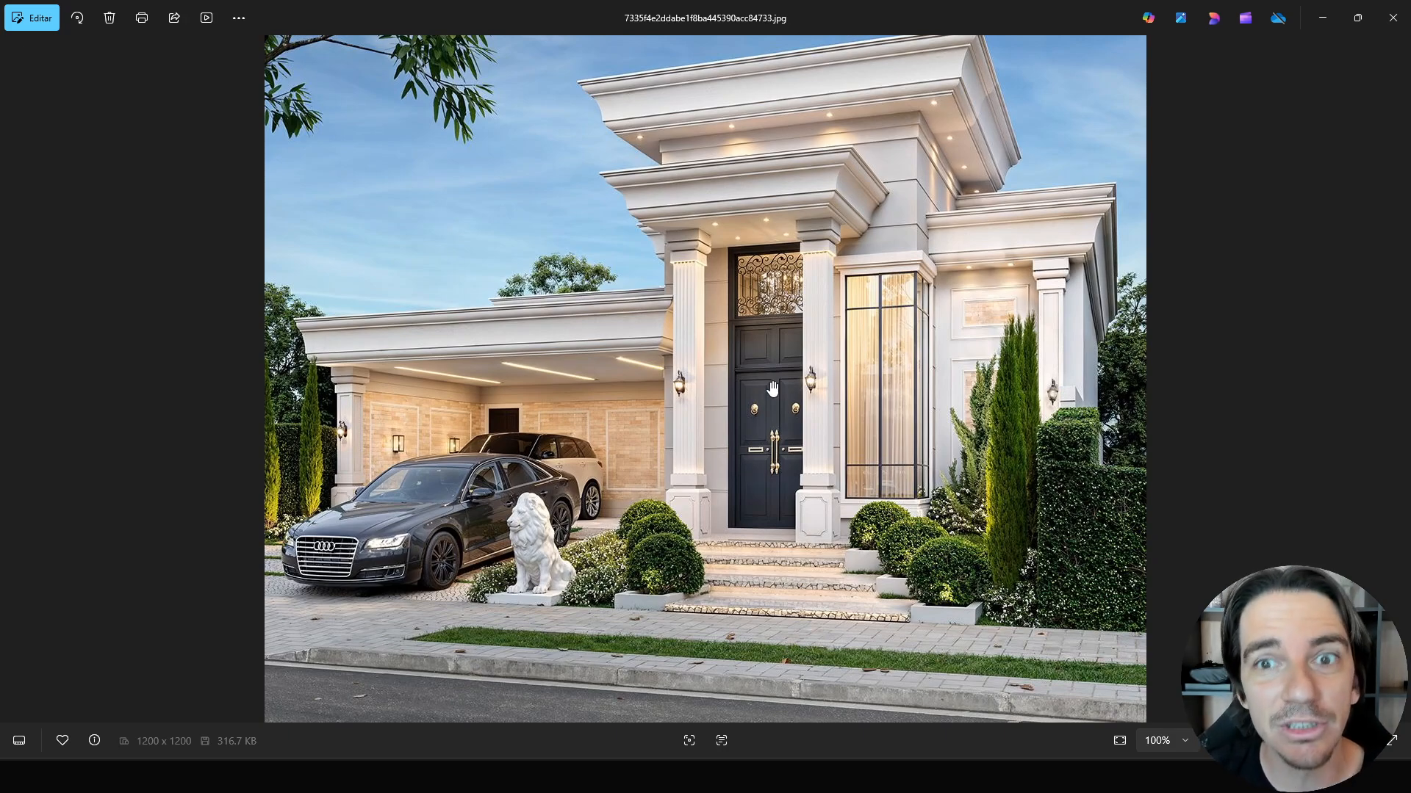
drag(772, 391, 775, 419)
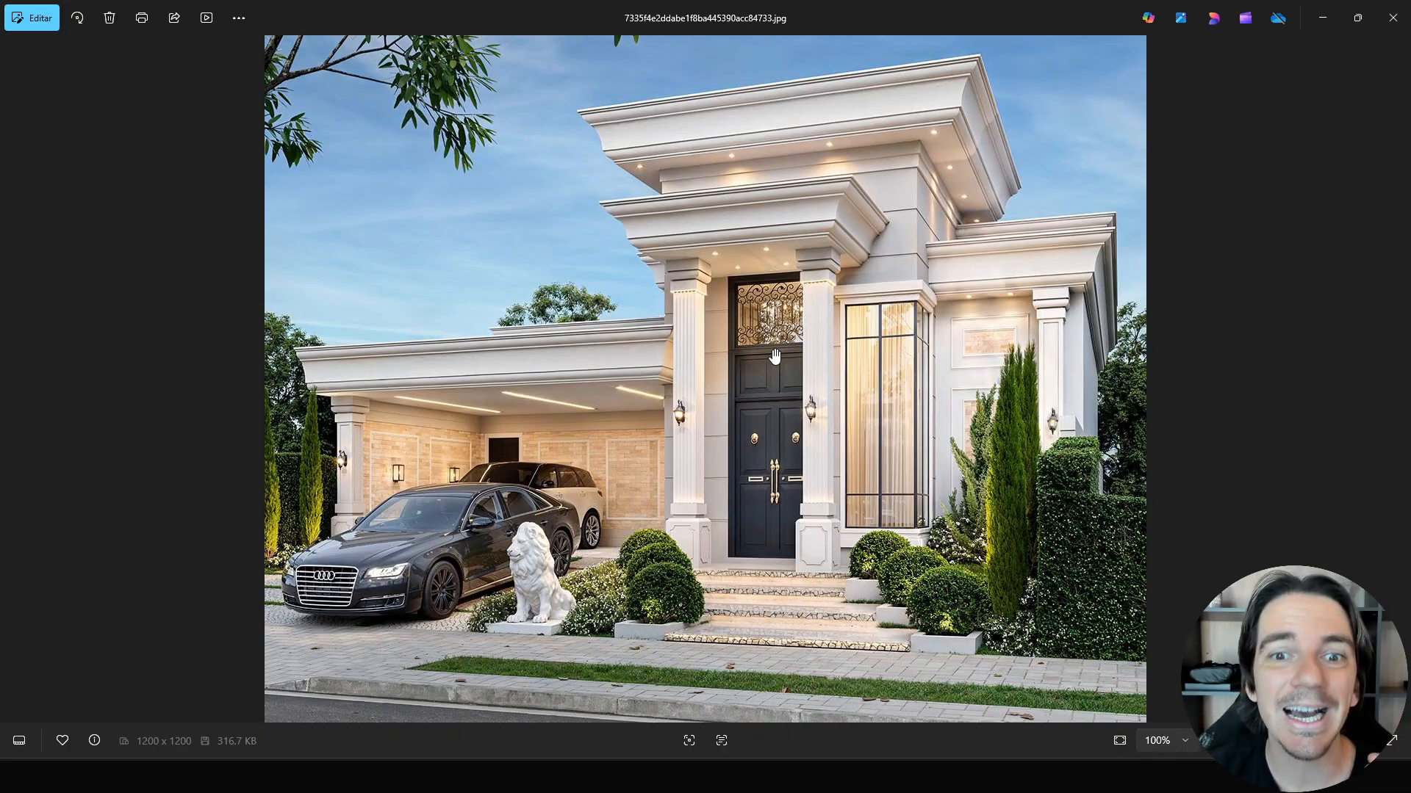
scroll(775, 356, up, 1)
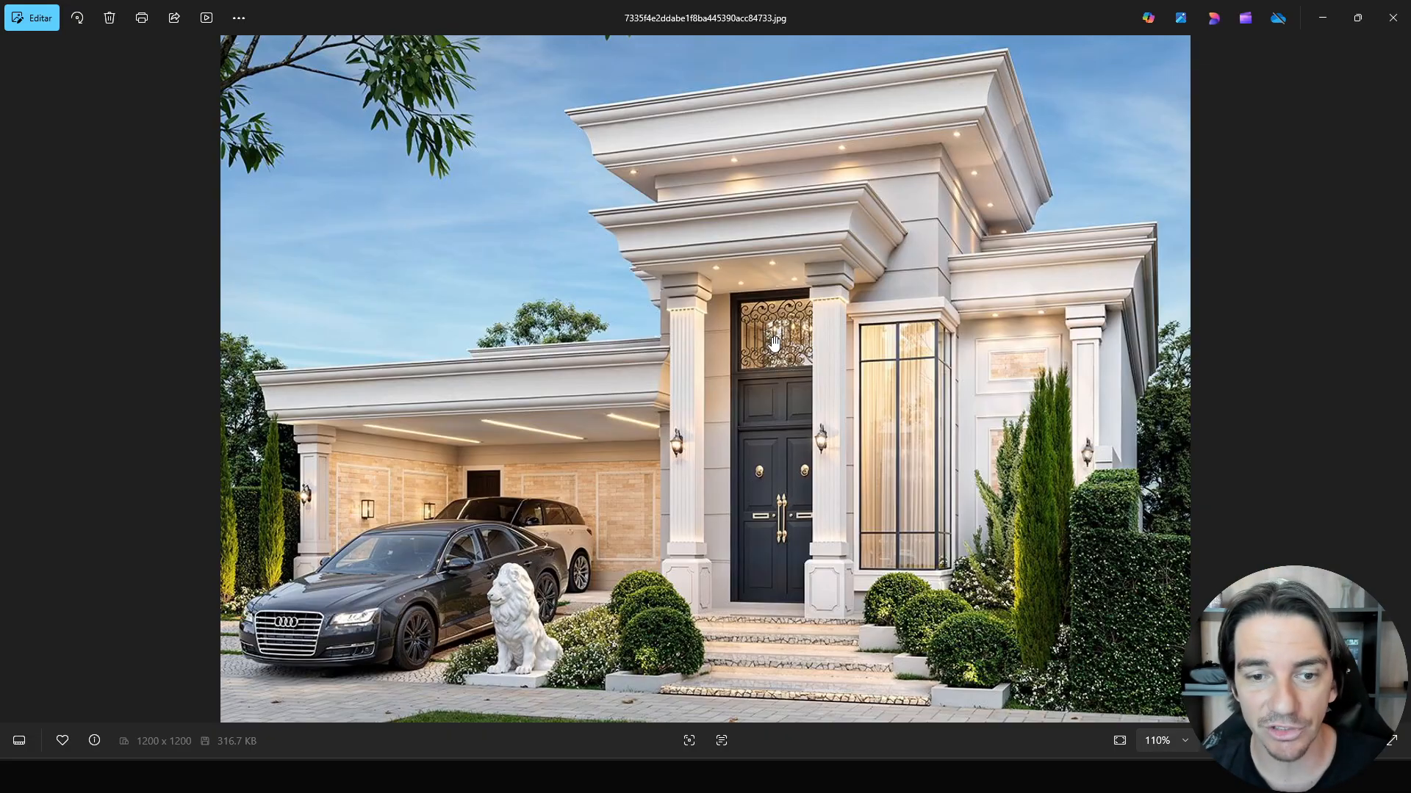
scroll(709, 294, up, 3)
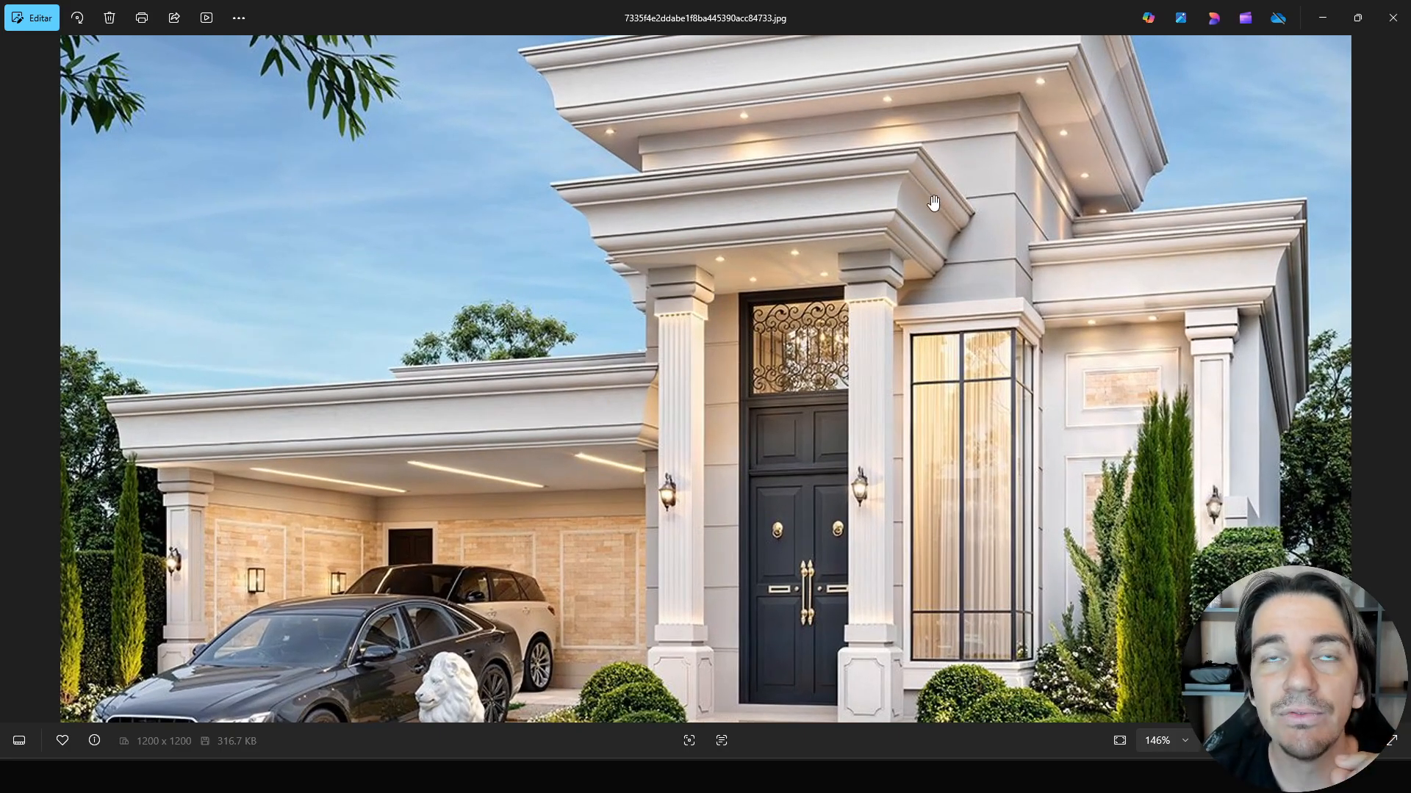
drag(864, 419, 862, 327)
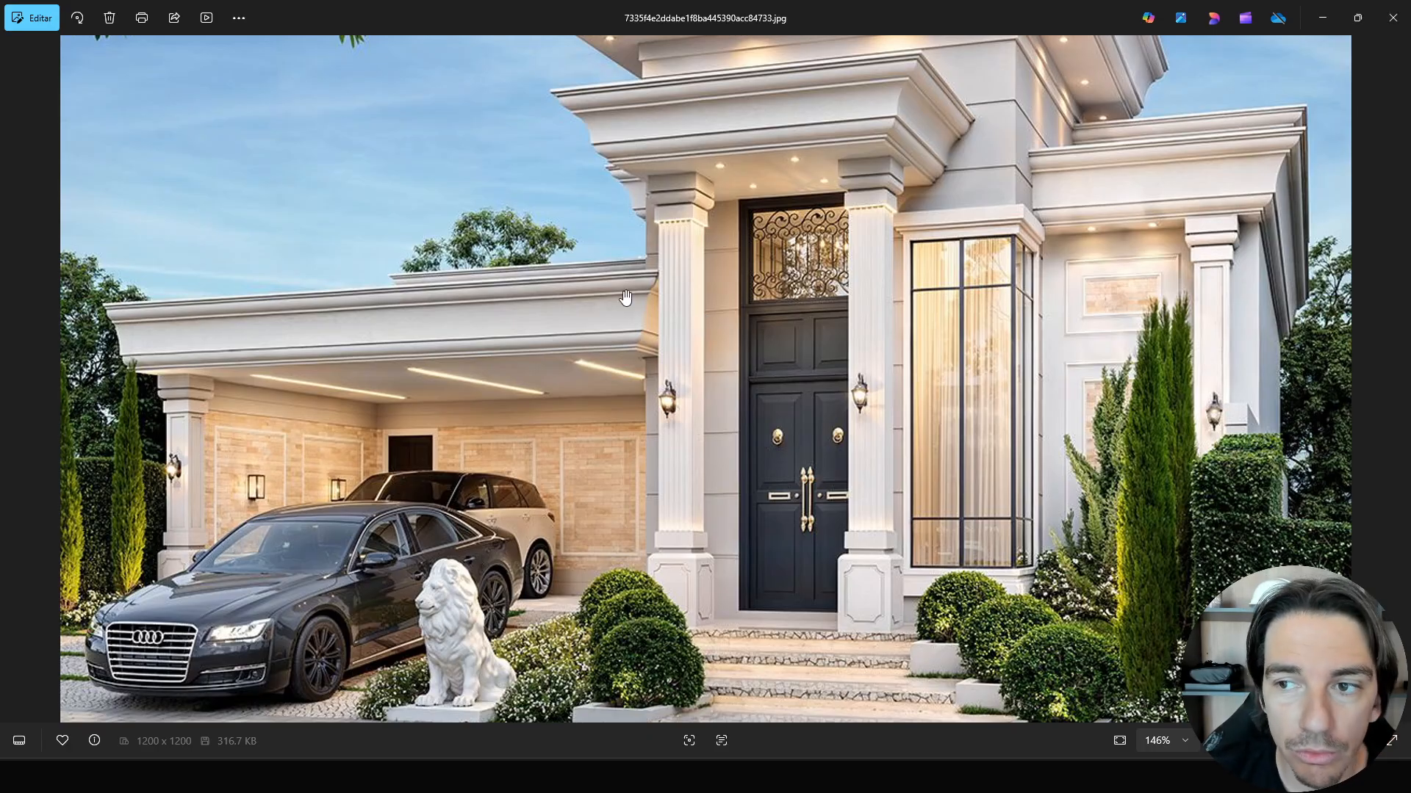
drag(625, 296, 617, 378)
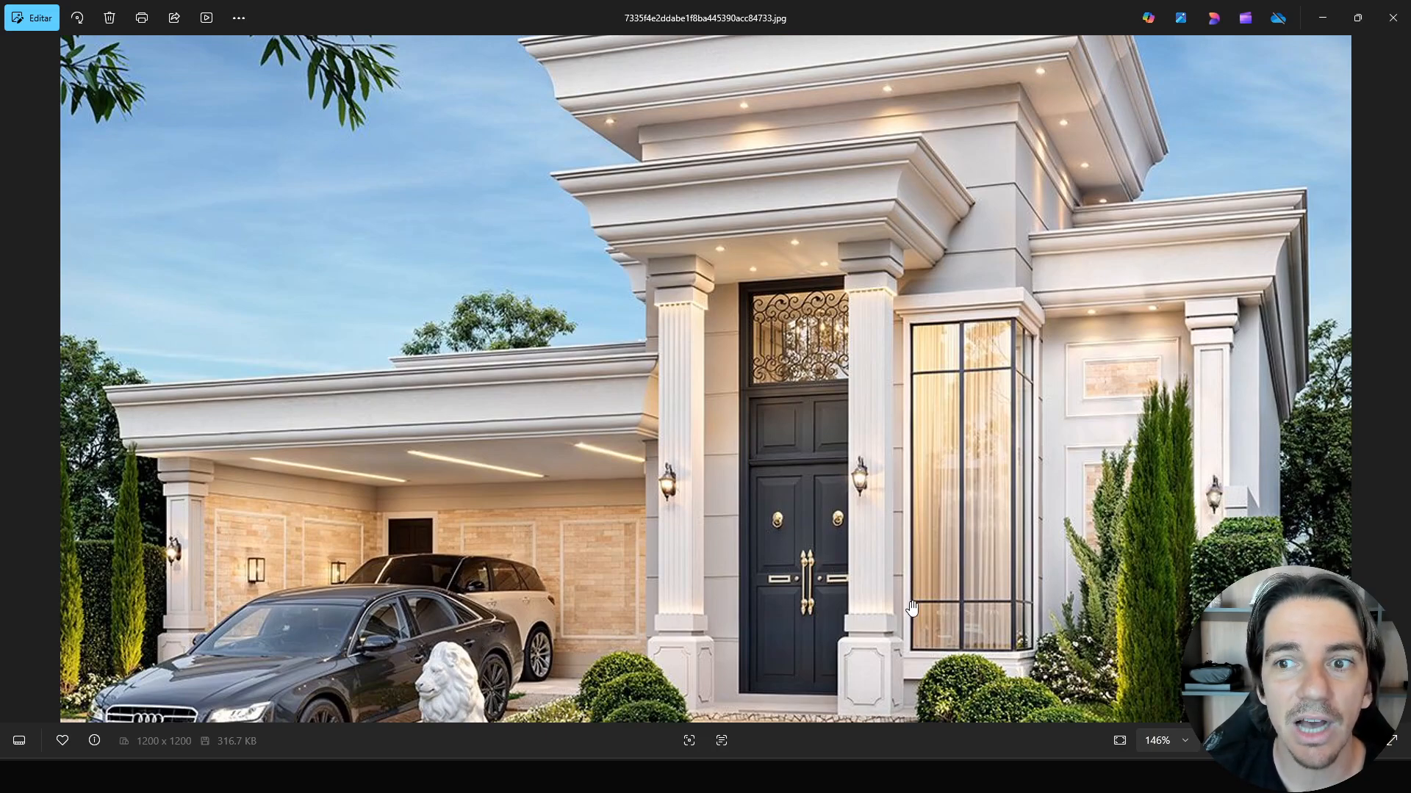
scroll(919, 438, up, 1)
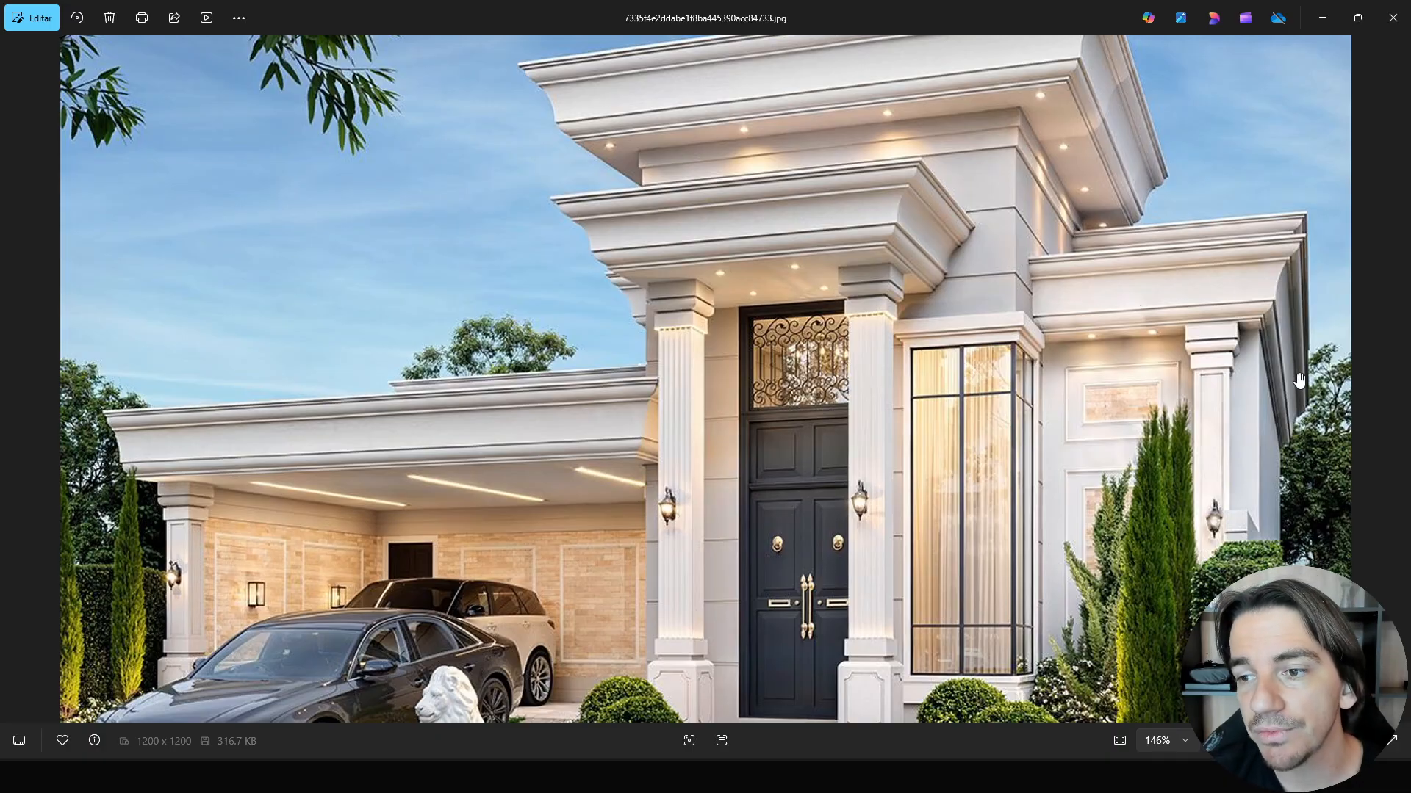
scroll(1053, 352, up, 1)
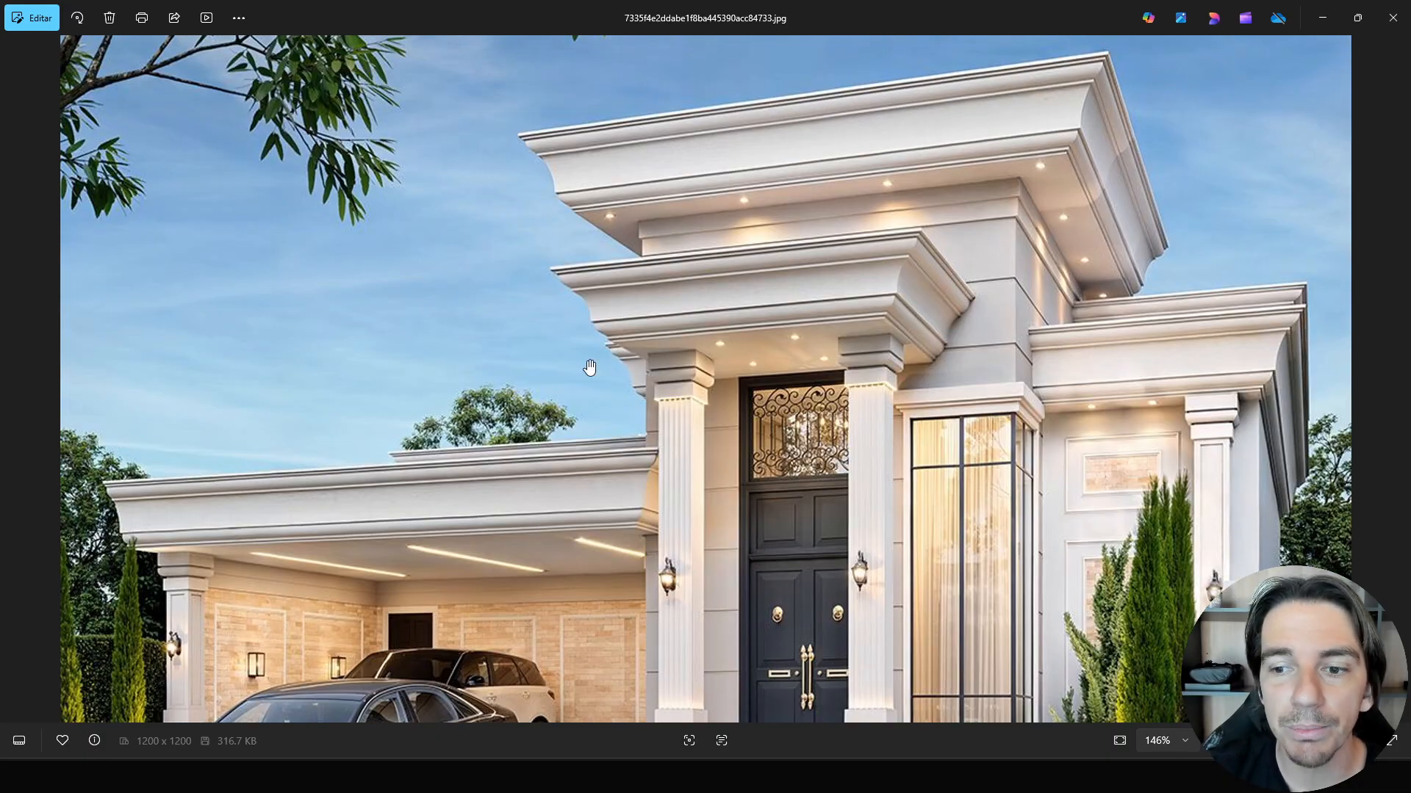
scroll(981, 478, down, 2)
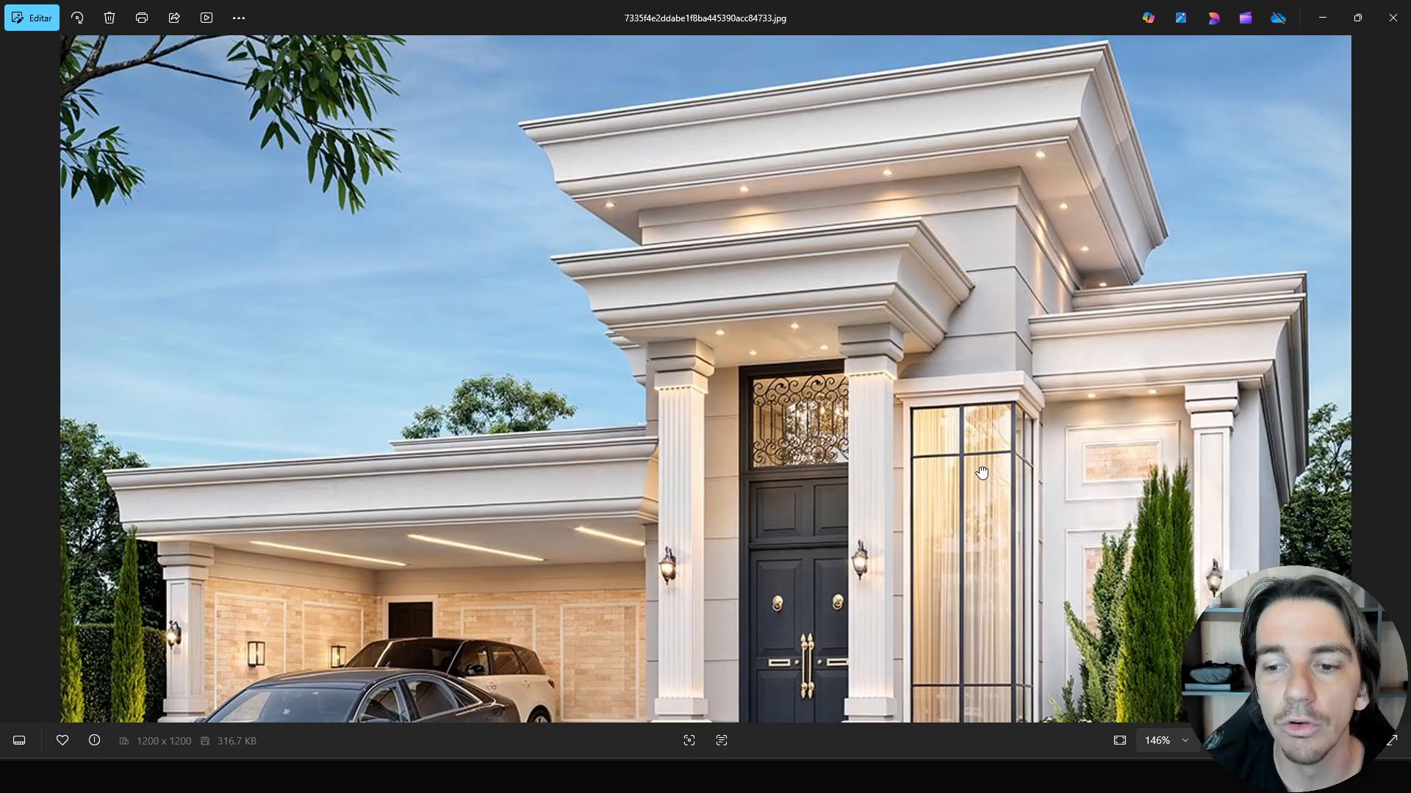
ctrl+scroll(734, 378, down, 3)
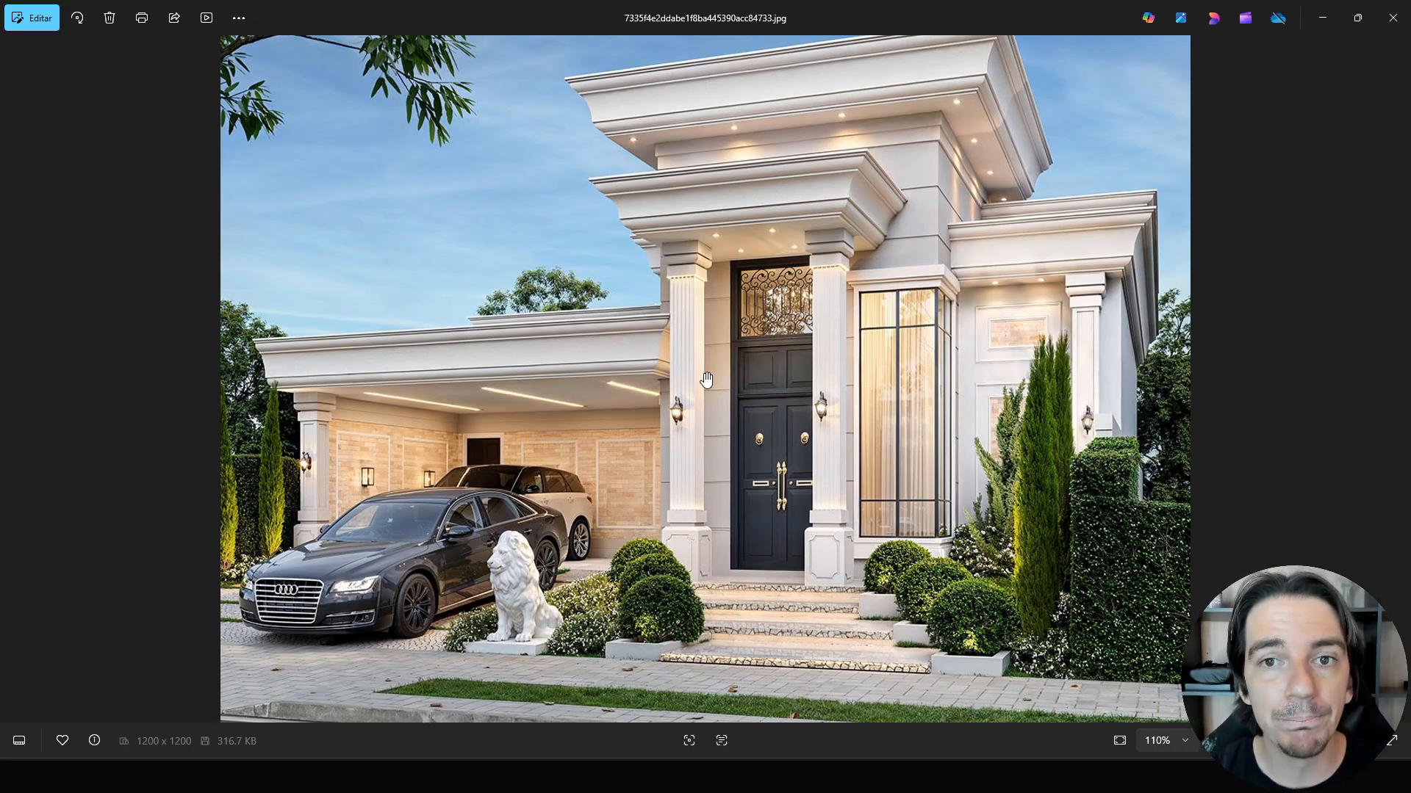
Switch to Revit and open the RevitModels family library, browsing through the listed families.
mouse_move(836, 776)
click(836, 707)
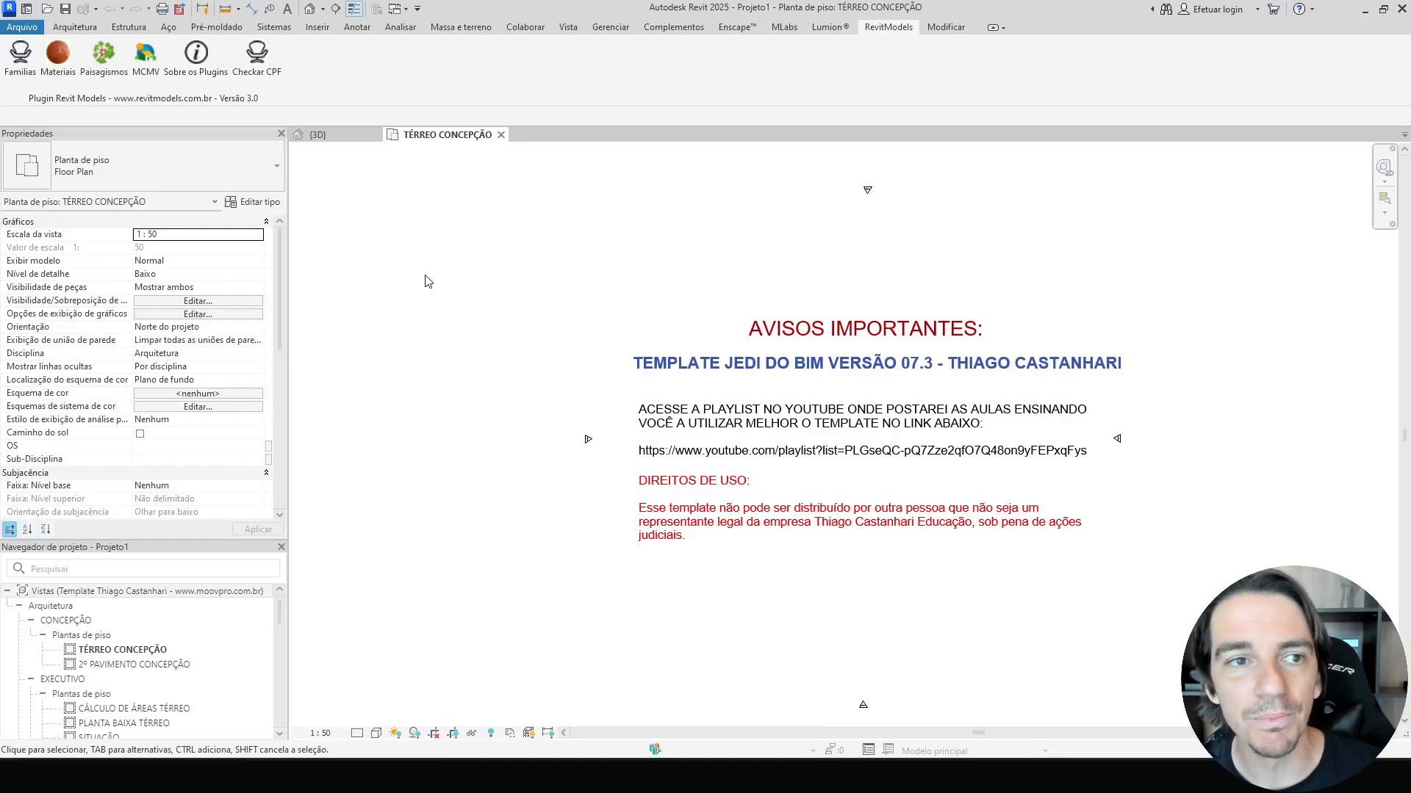
click(83, 30)
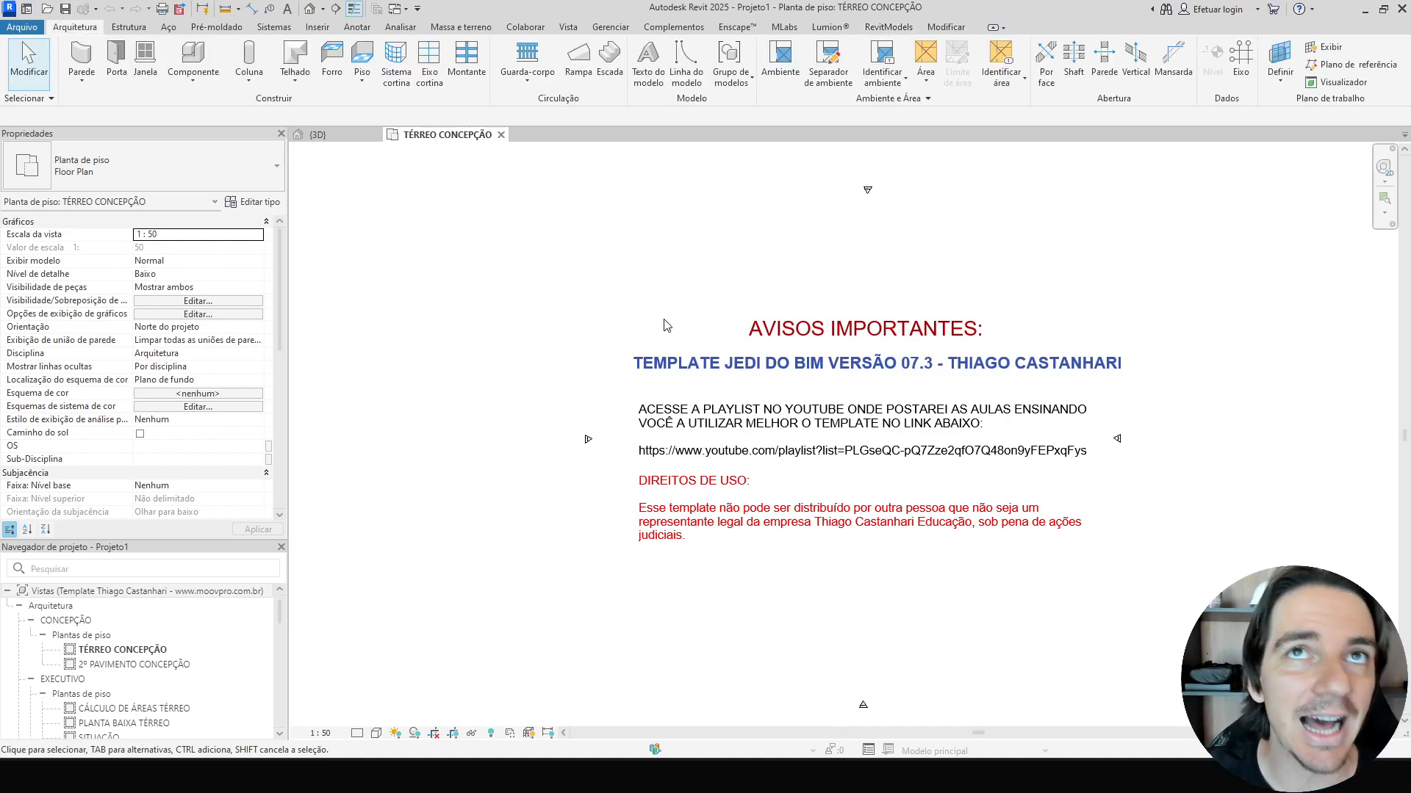
click(884, 30)
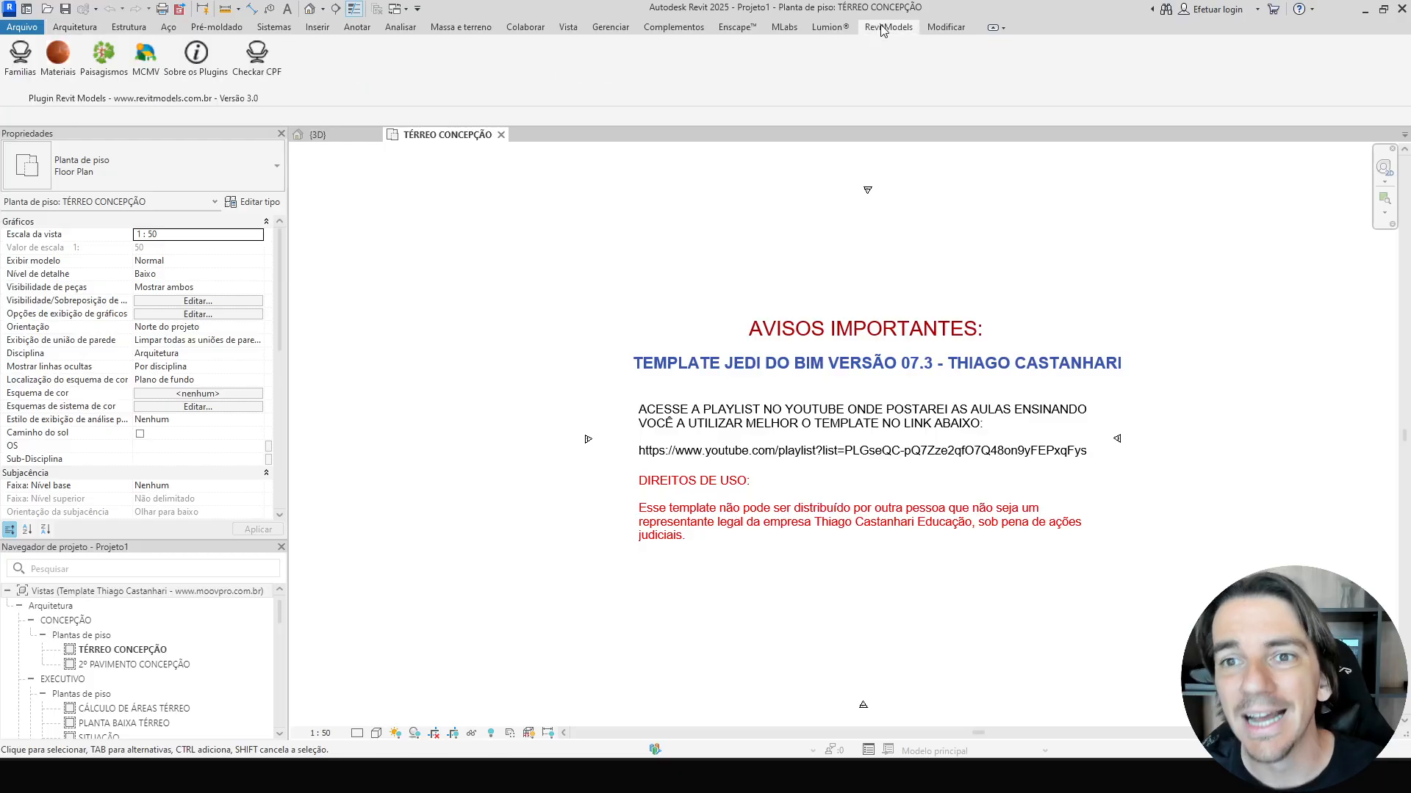
click(21, 59)
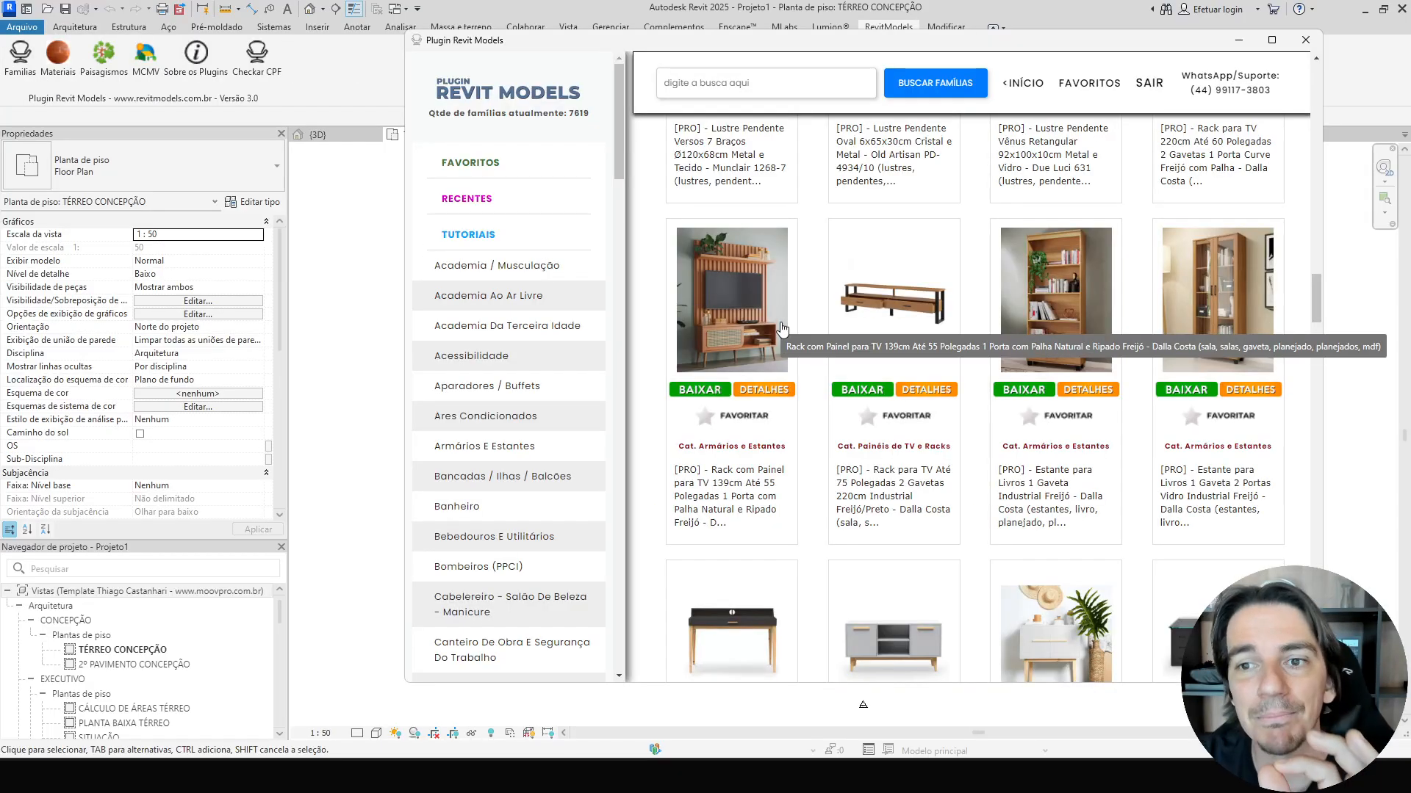
scroll(786, 326, up, 15)
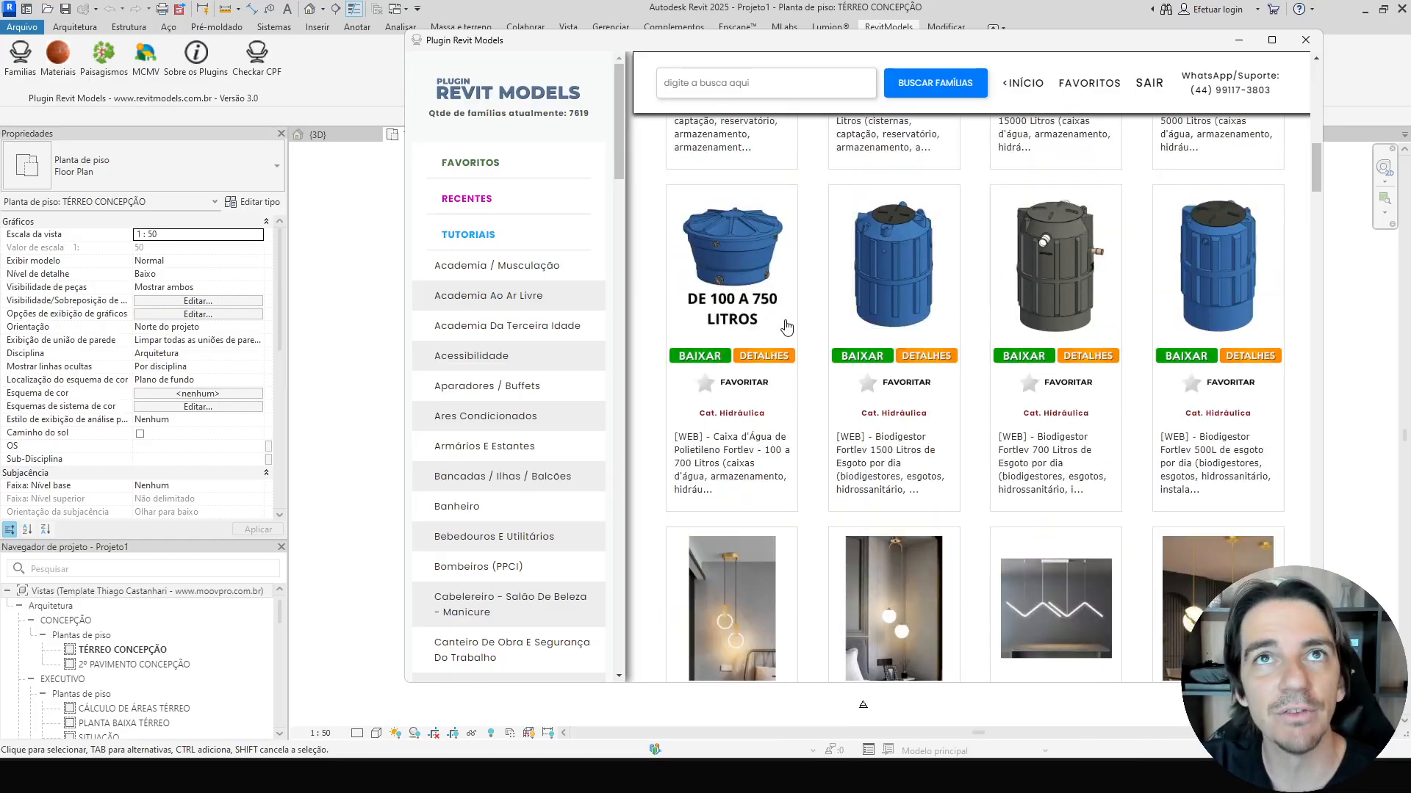
scroll(786, 327, up, 2)
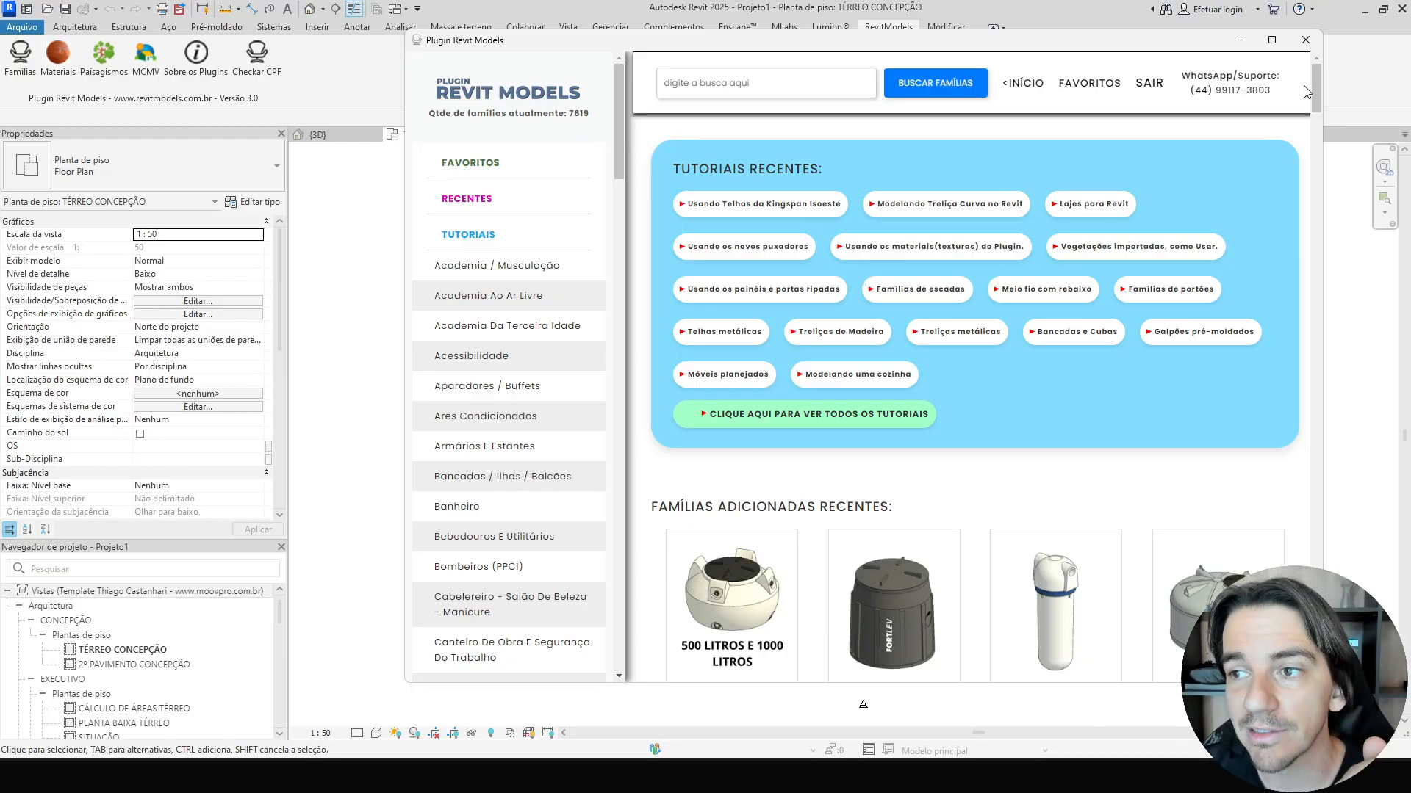
drag(1316, 90, 1318, 244)
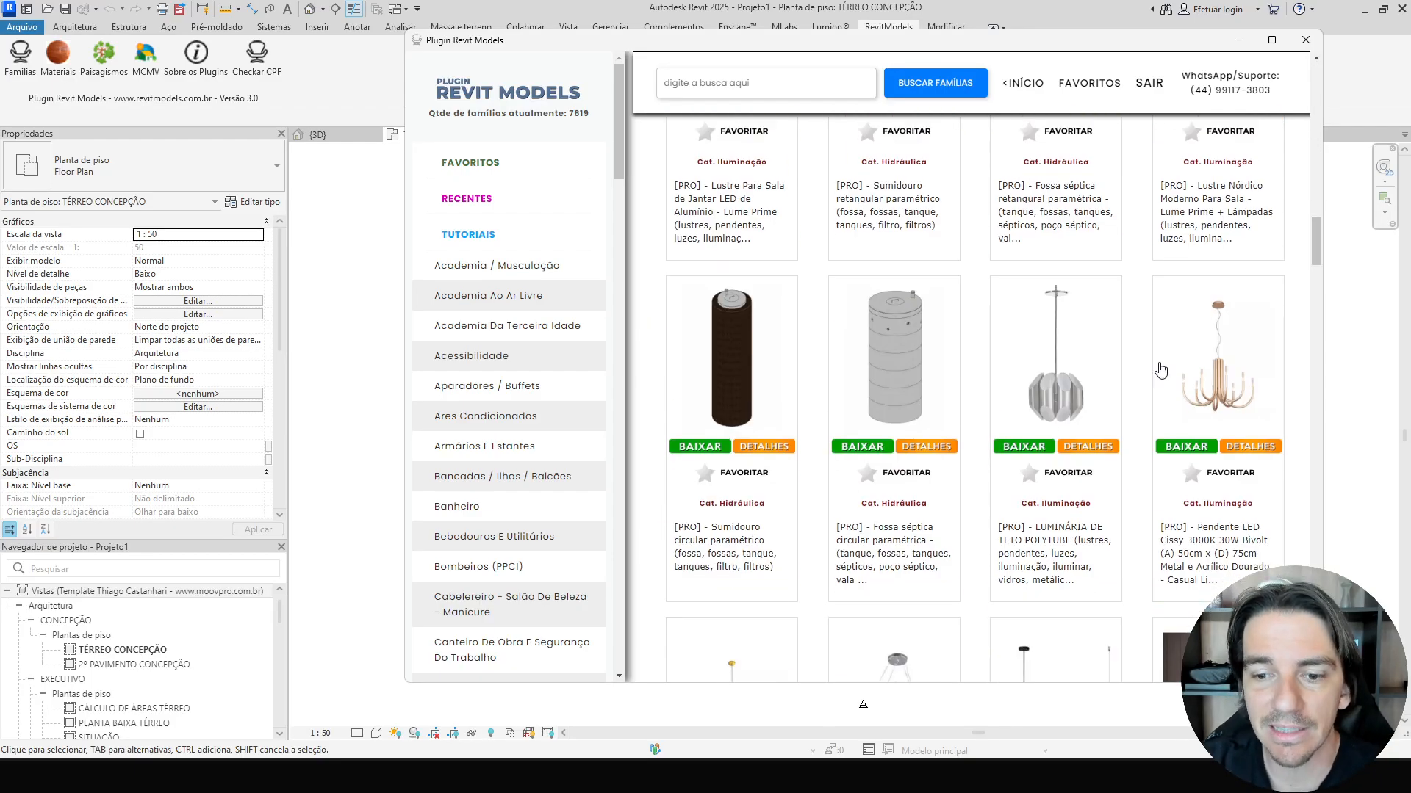
Download the circular parametric septic tank family and place one instance in the ground floor plan.
click(865, 448)
click(807, 420)
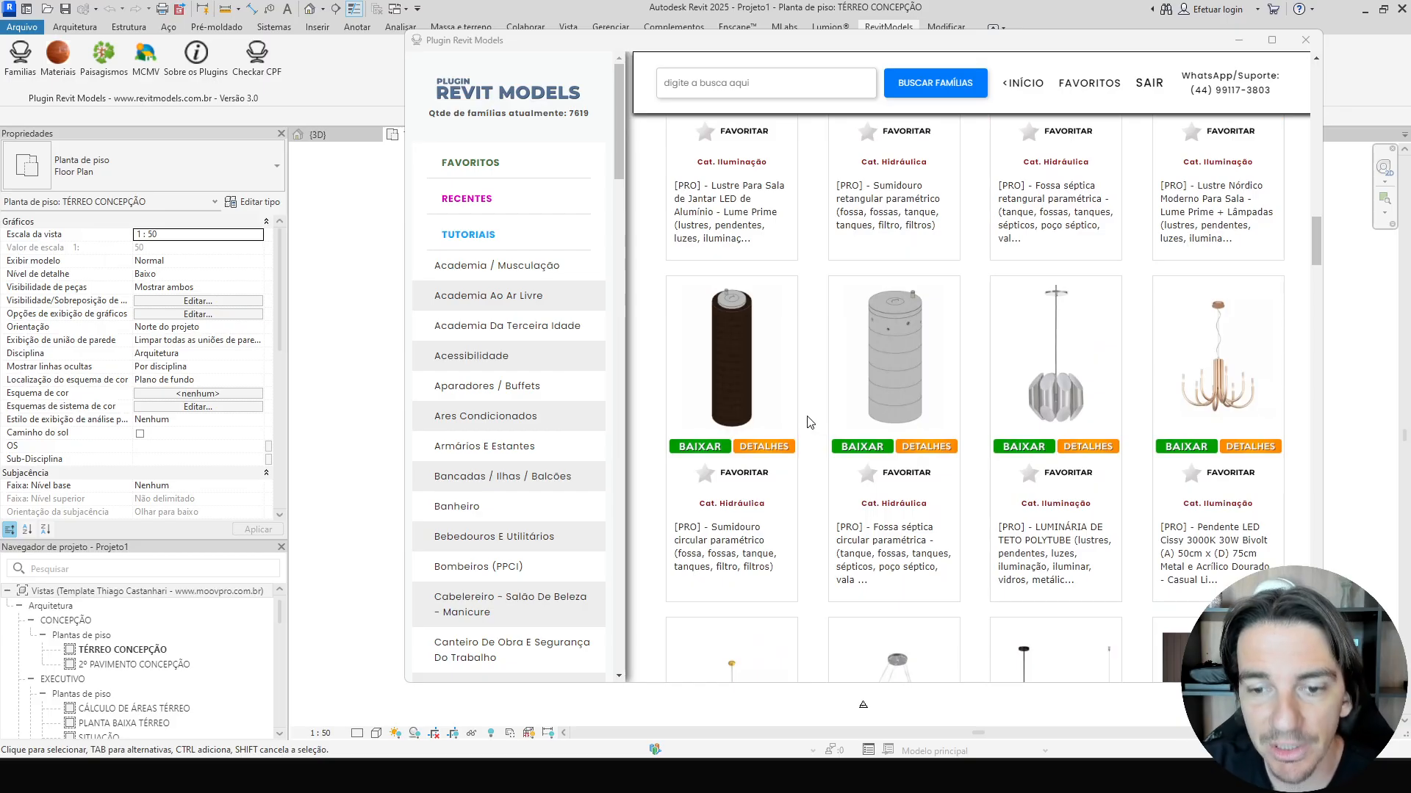
click(726, 455)
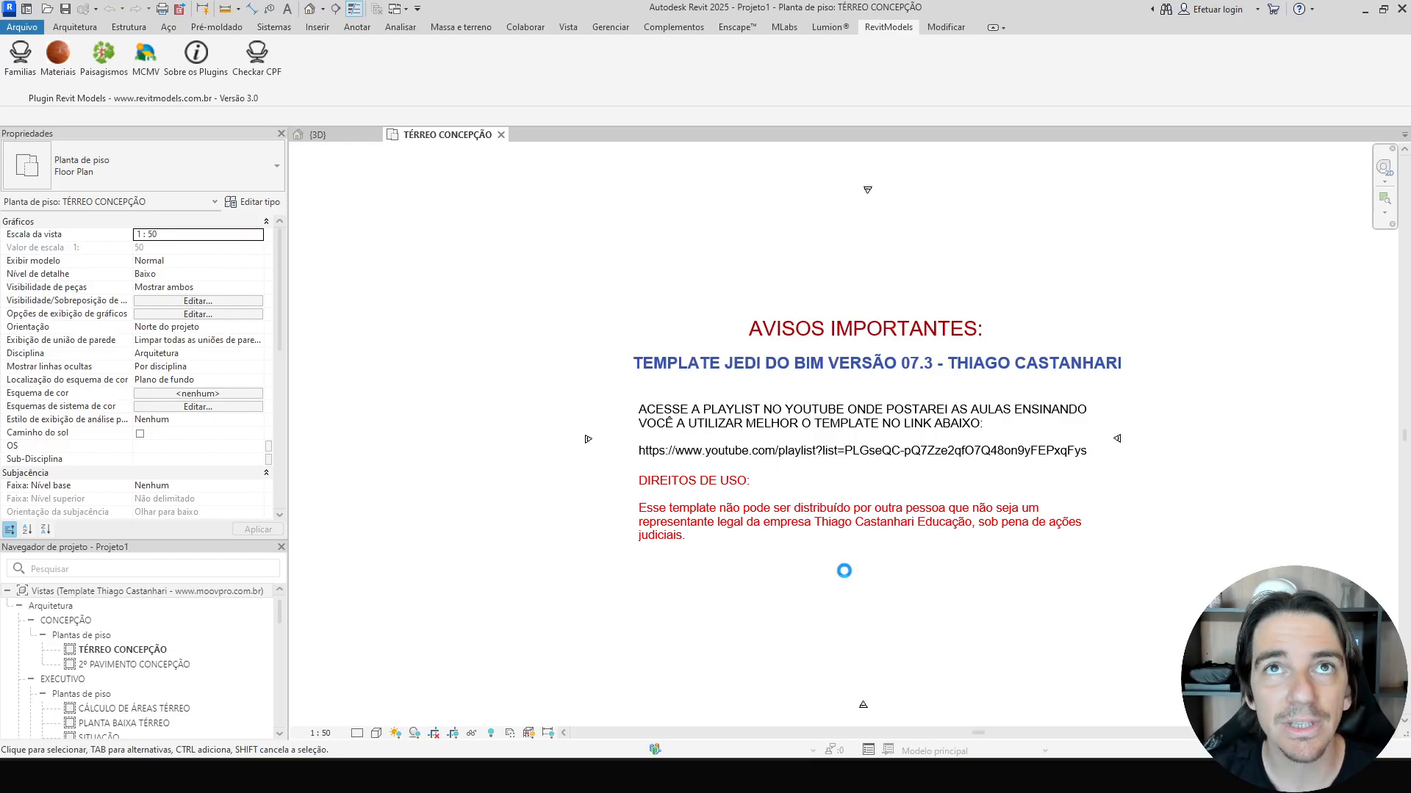
key(Escape)
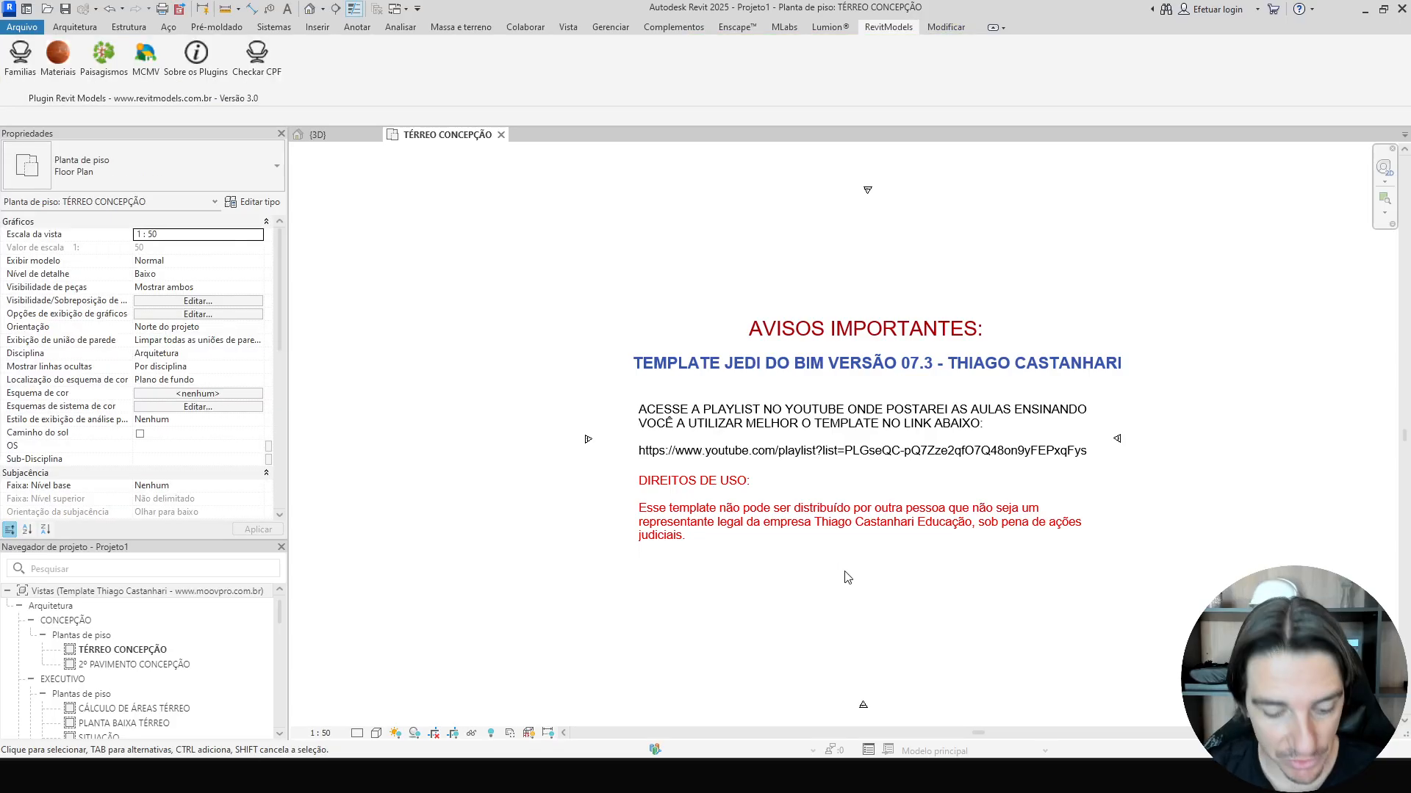
key(Return)
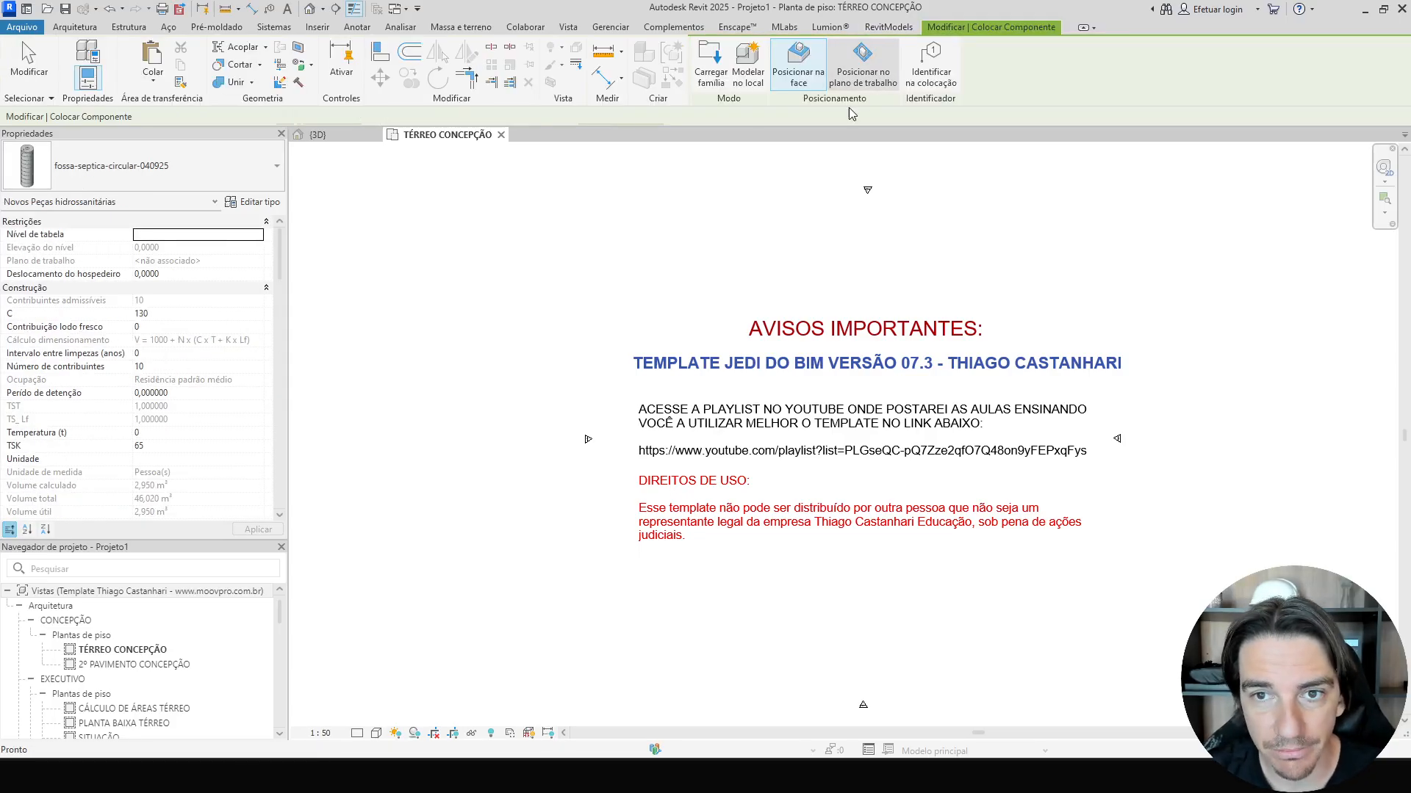
click(803, 271)
key(Escape)
Open the 3D view, select the placed septic tank and delete it.
key(3)
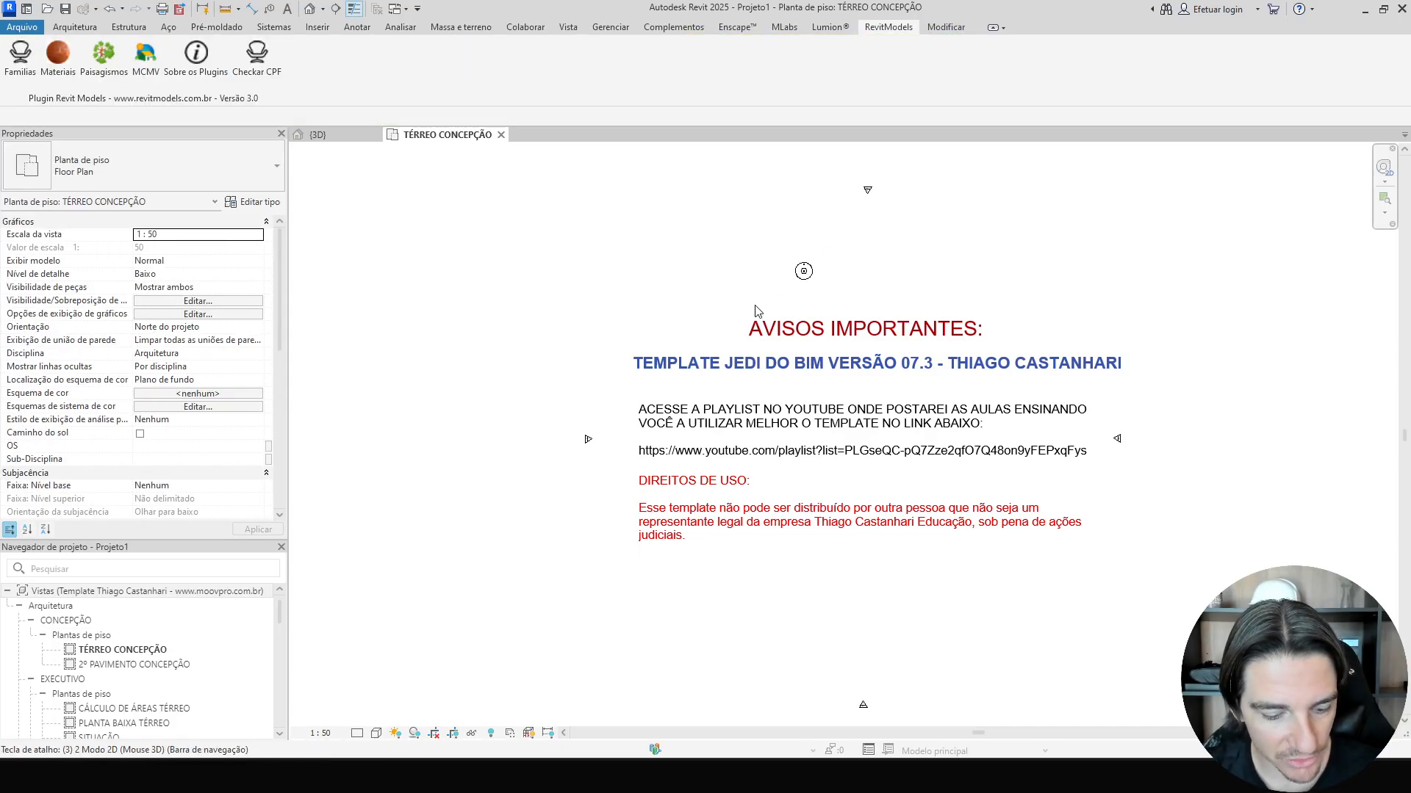
key(d)
click(768, 381)
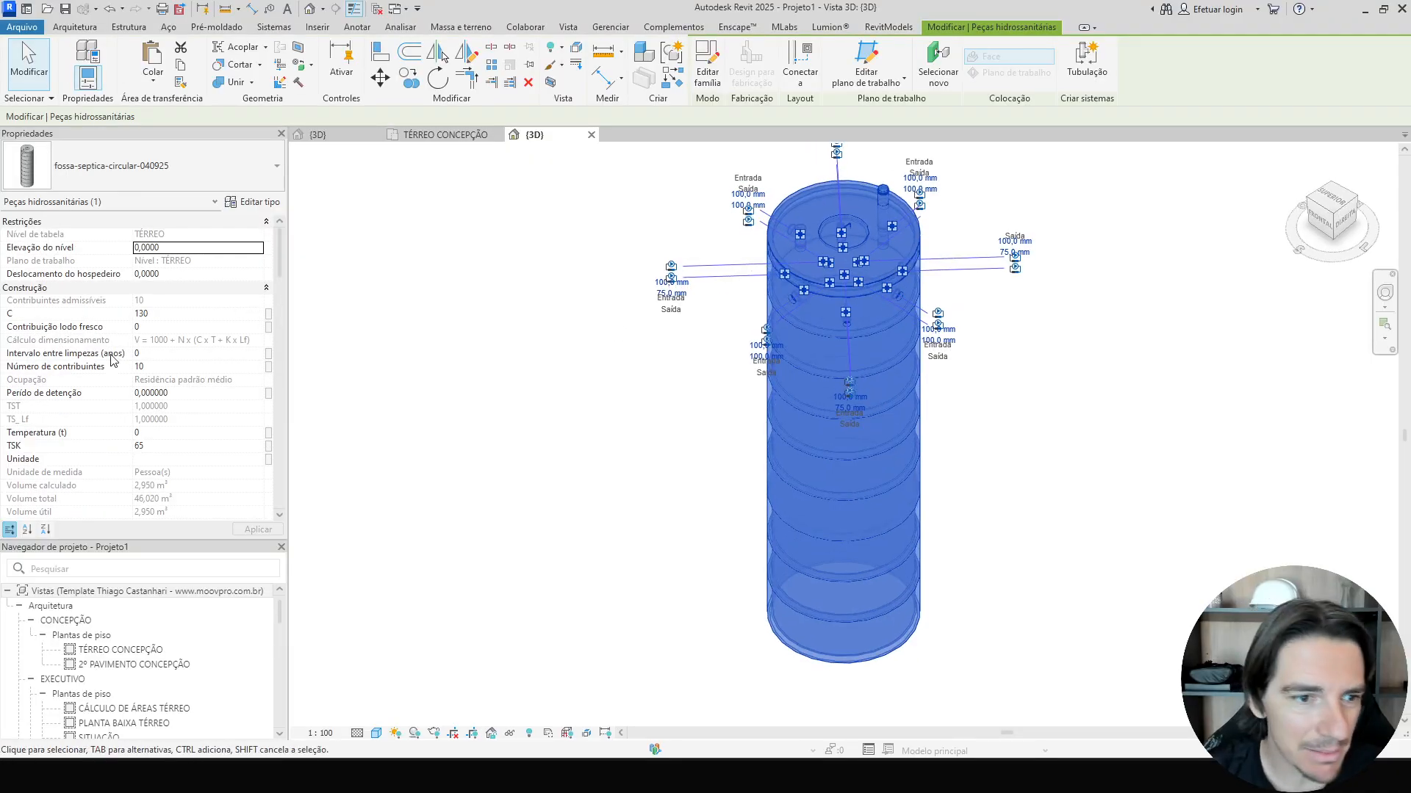
scroll(123, 382, down, 5)
scroll(118, 383, up, 10)
scroll(123, 393, down, 5)
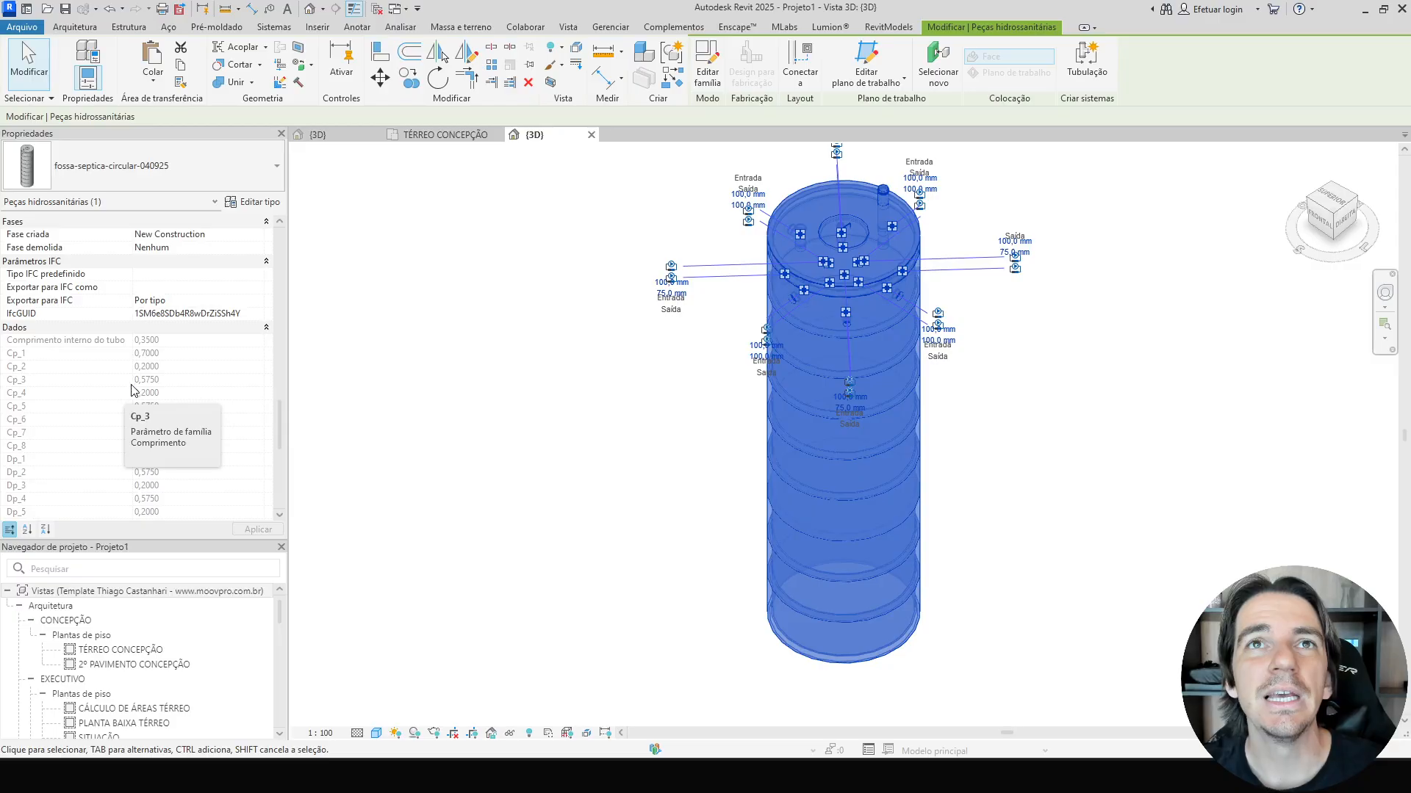
click(498, 413)
click(805, 415)
key(Delete)
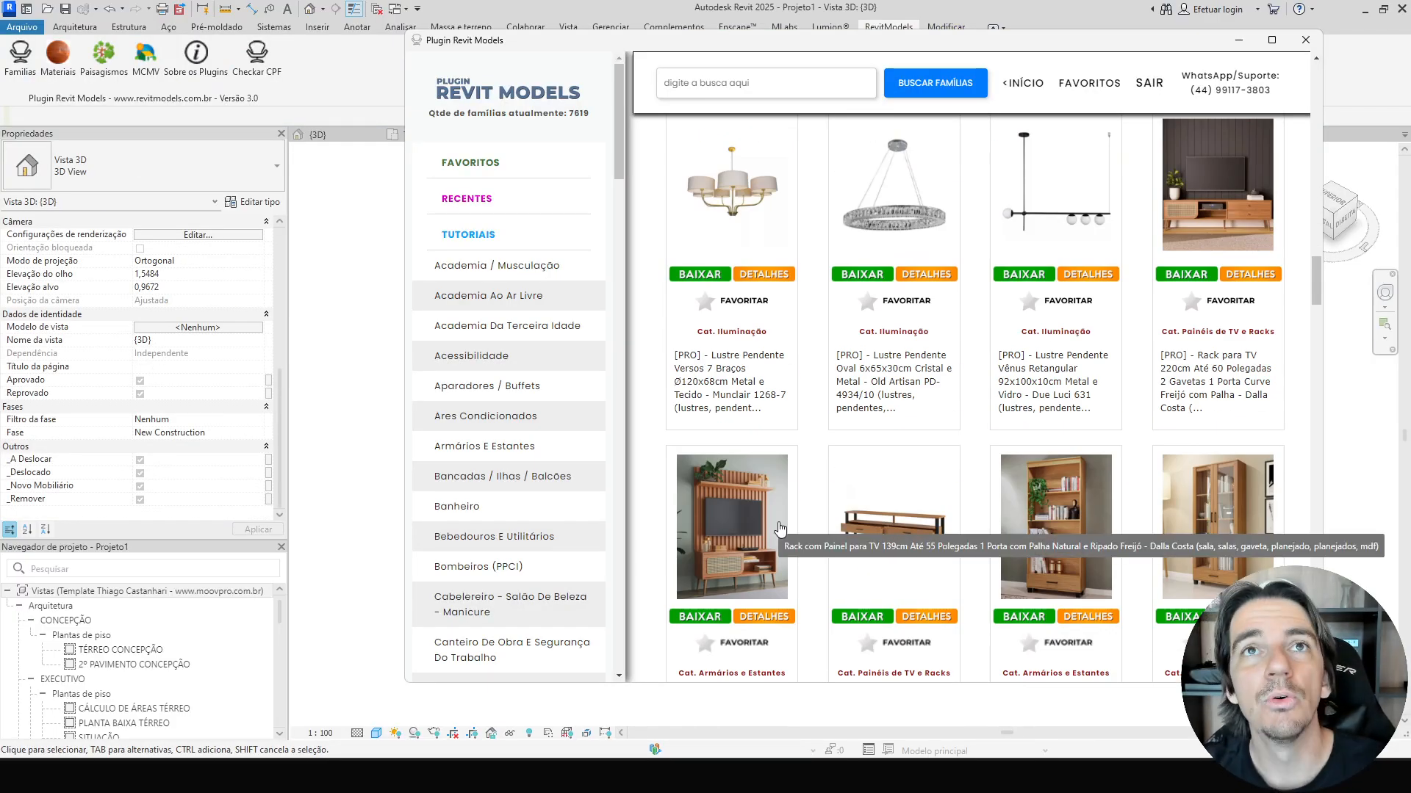
Download the Estante para Livros 1 Gaveta 2 Portas Vidro Industrial Freijó bookcase family from the library.
scroll(780, 529, down, 4)
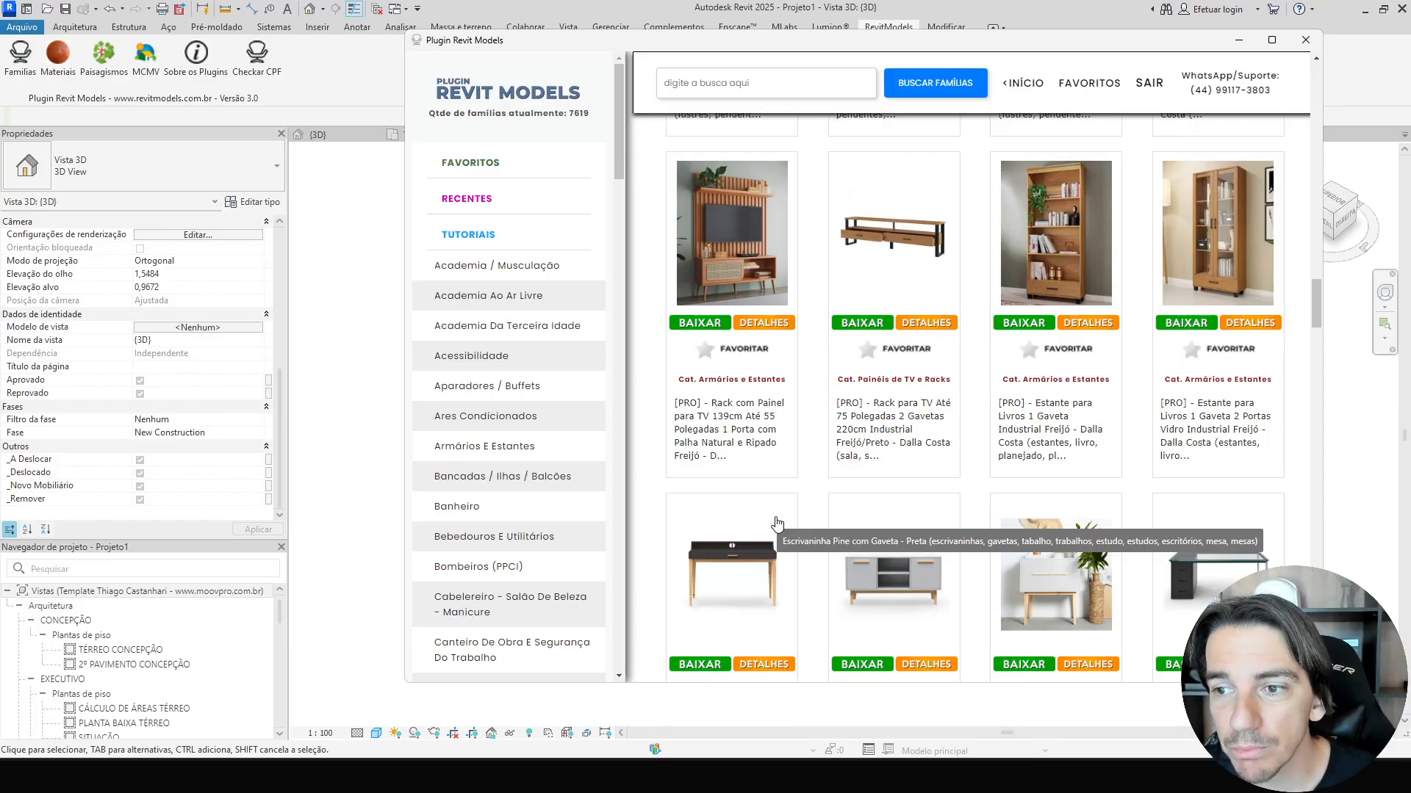
click(1188, 325)
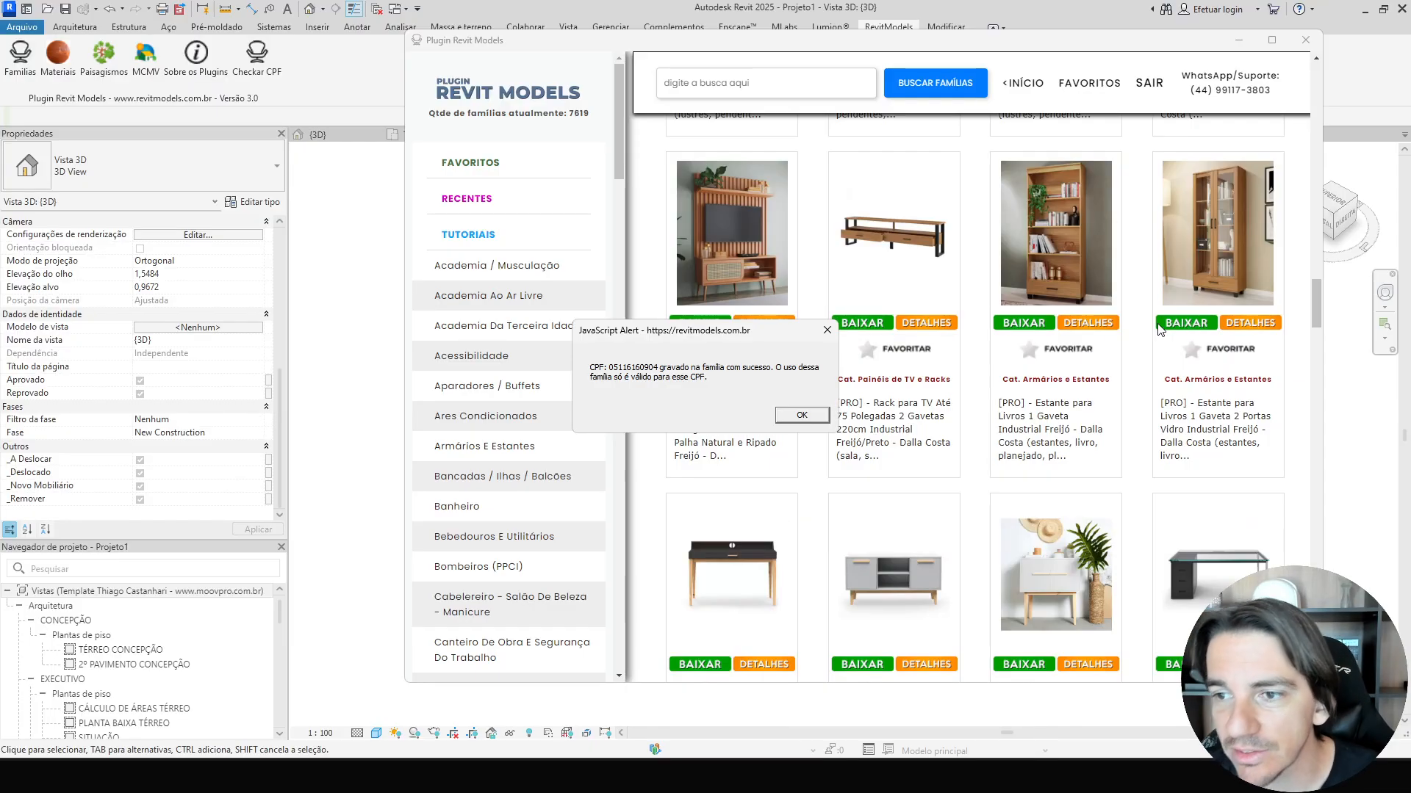
click(805, 417)
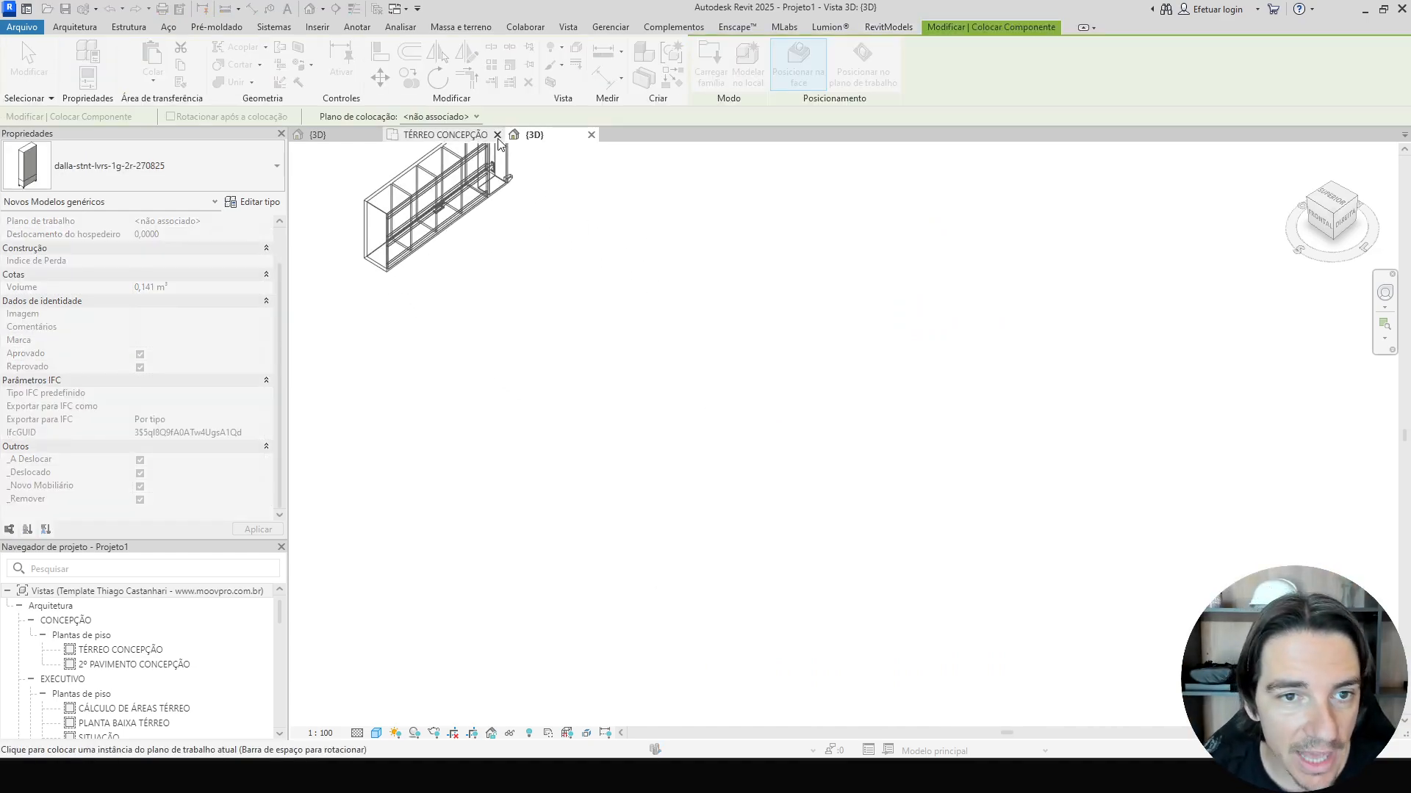
Place the bookcase family in the TÉRREO CONCEPÇÃO floor plan with the Place Component command.
click(441, 135)
key(c)
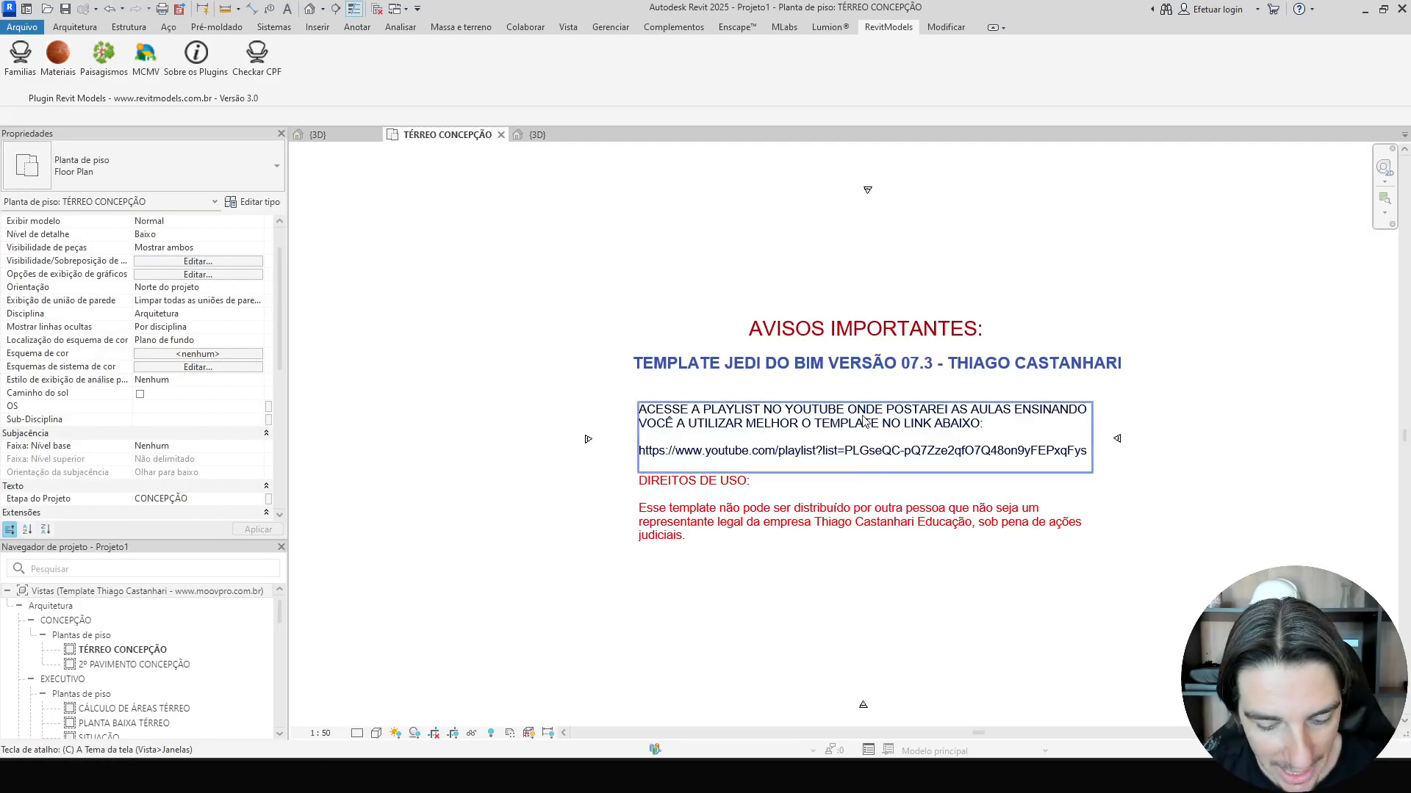
key(m)
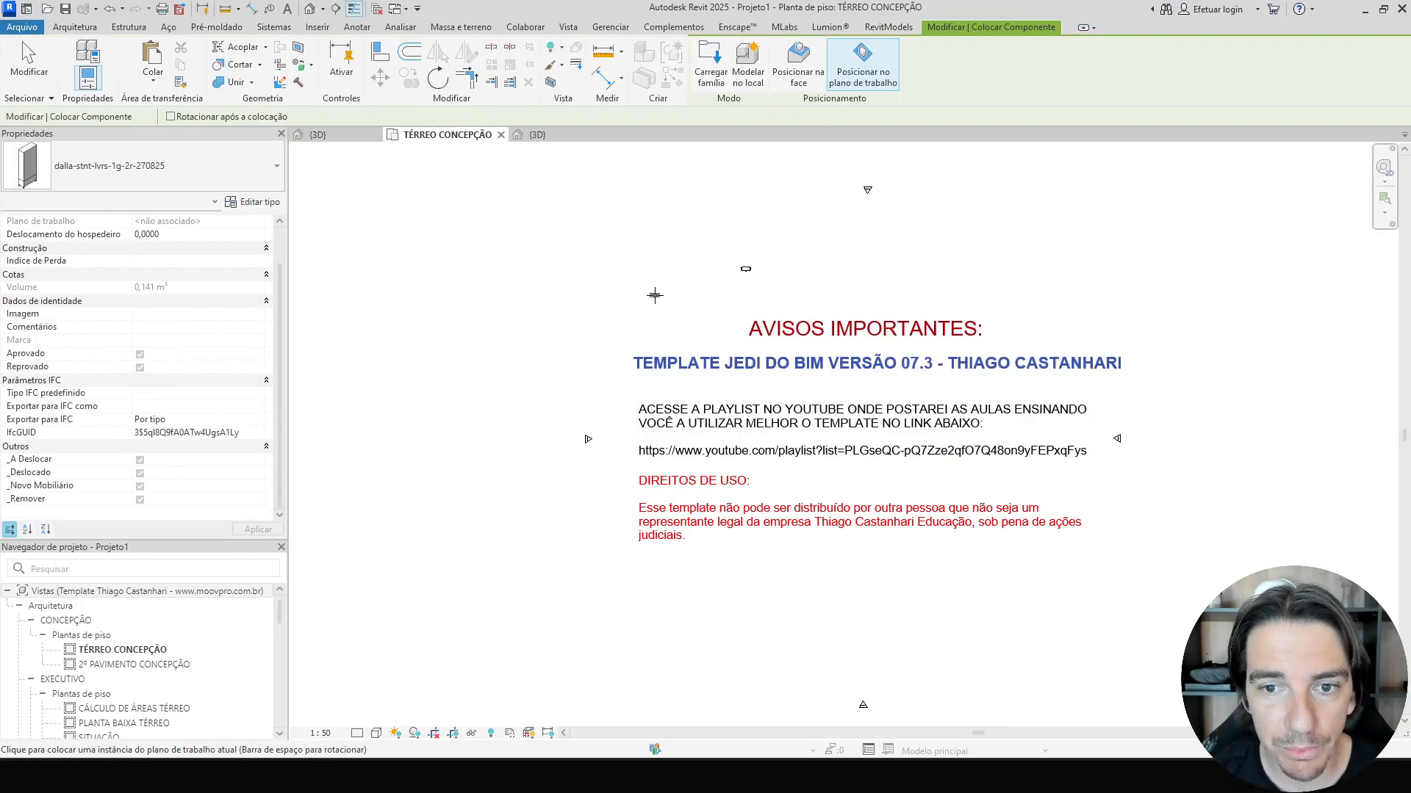
key(Escape)
key(Escape)
In the 3D view, resize the bookcase type to 2 m total height, 1 m width and 0.5 m depth.
key(ctrl+Tab)
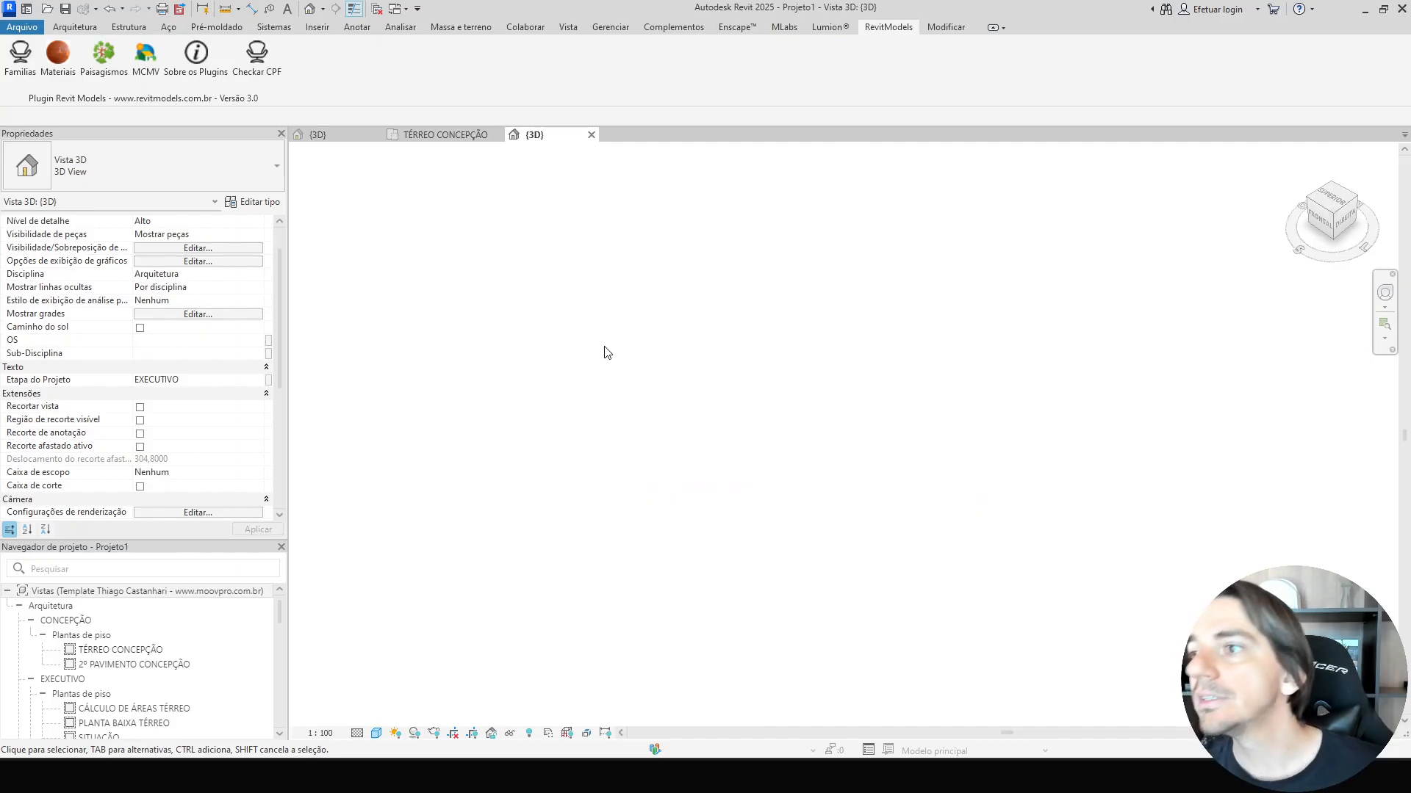
key(z)
key(e)
click(782, 396)
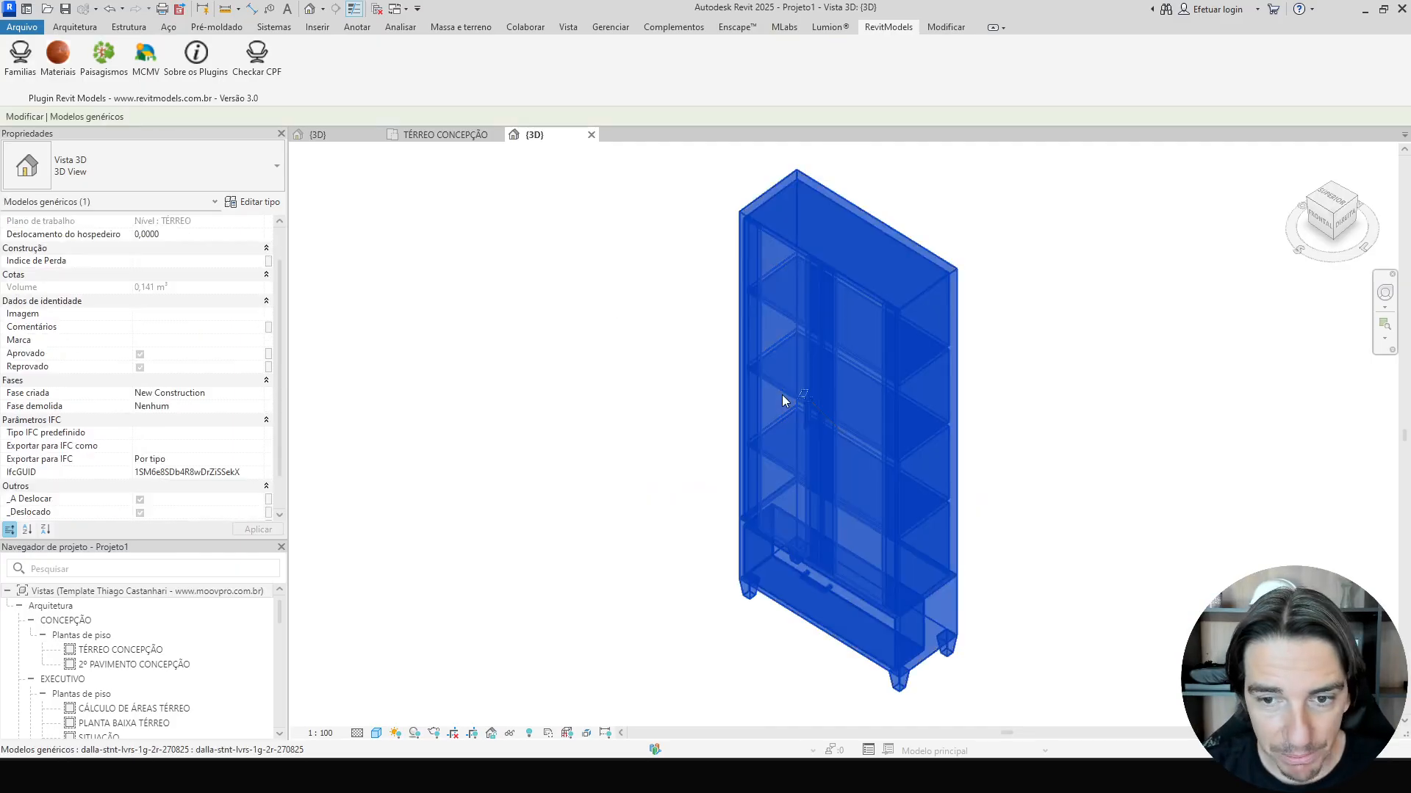
shift+middle_drag(783, 396, 744, 464)
click(579, 512)
shift+middle_drag(578, 512, 664, 404)
click(746, 394)
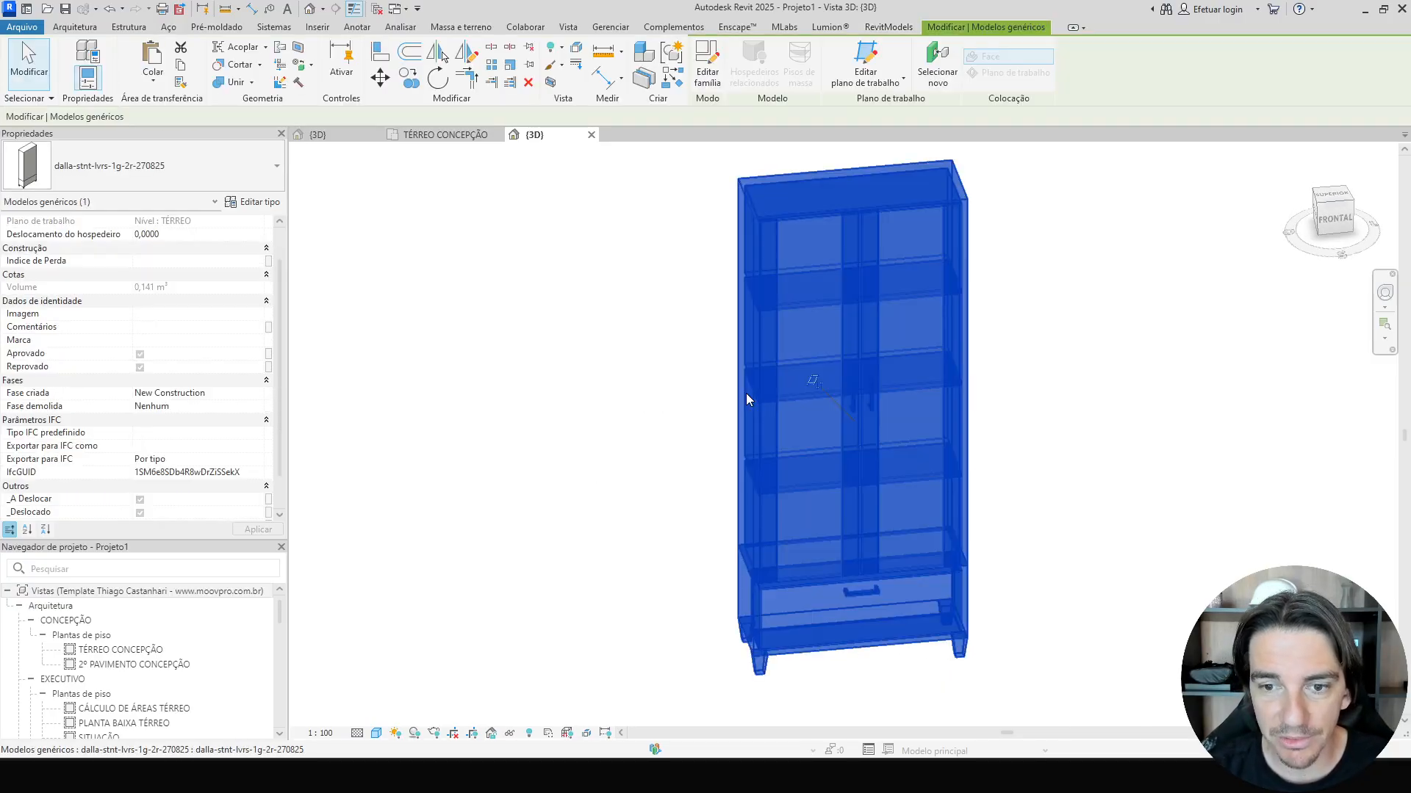
click(257, 202)
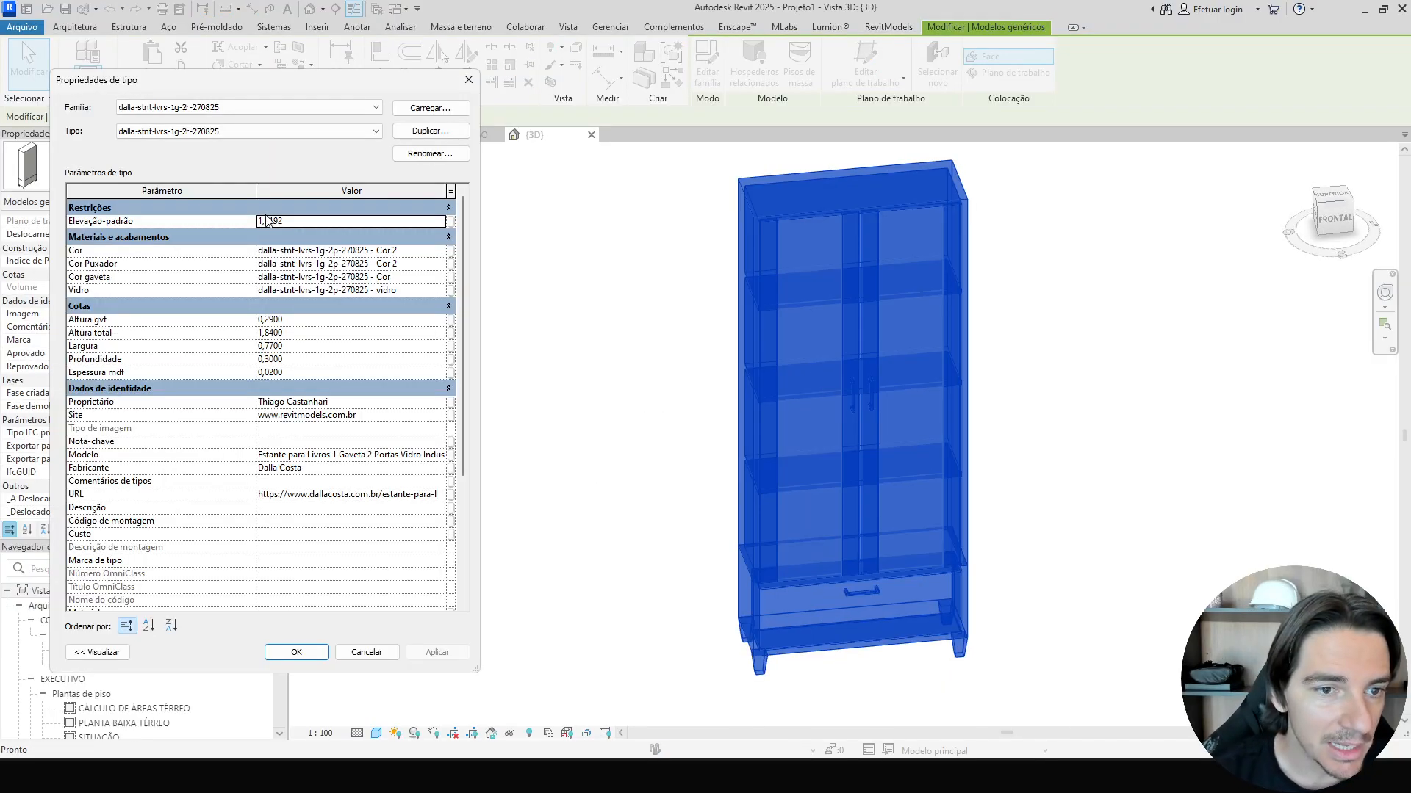
click(319, 333)
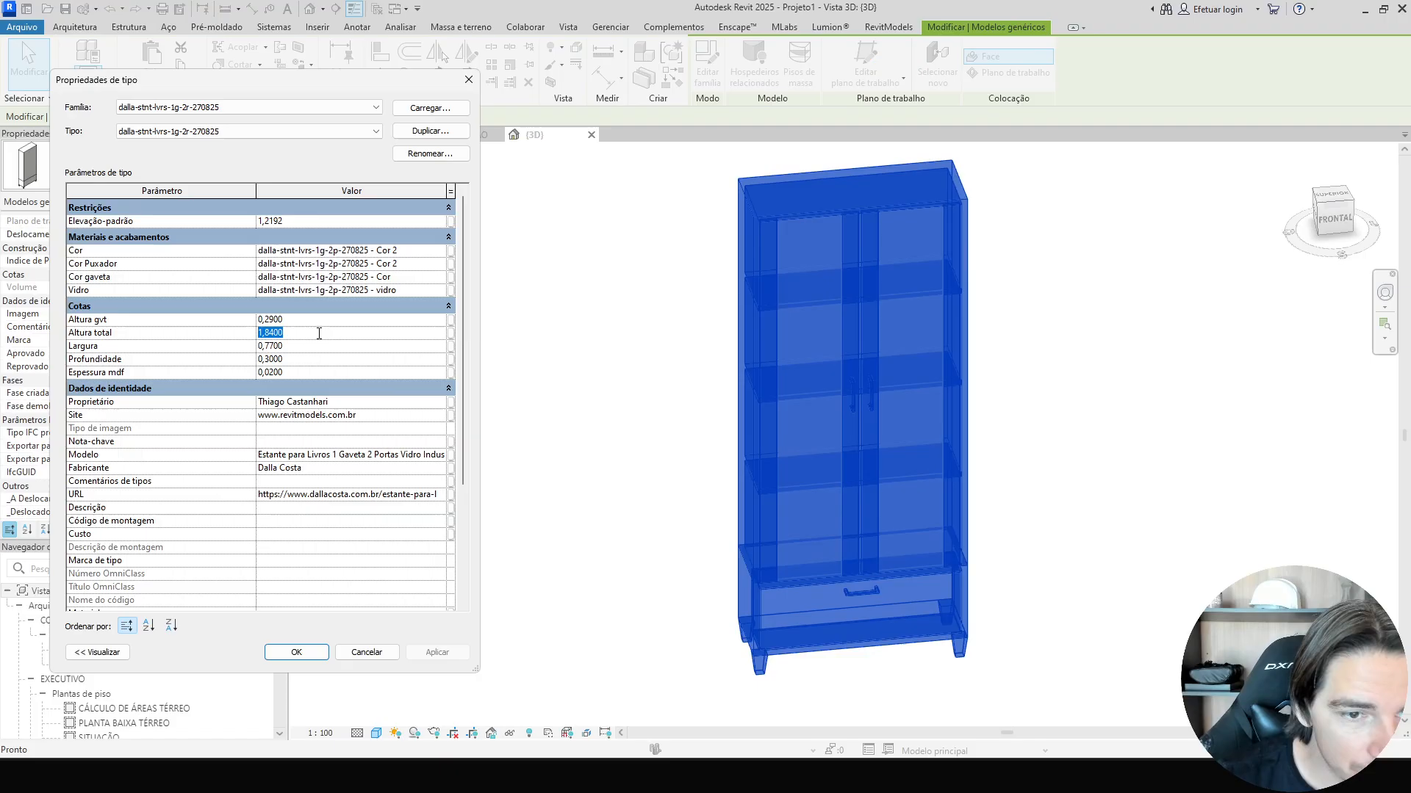
text(2)
click(316, 346)
text(1)
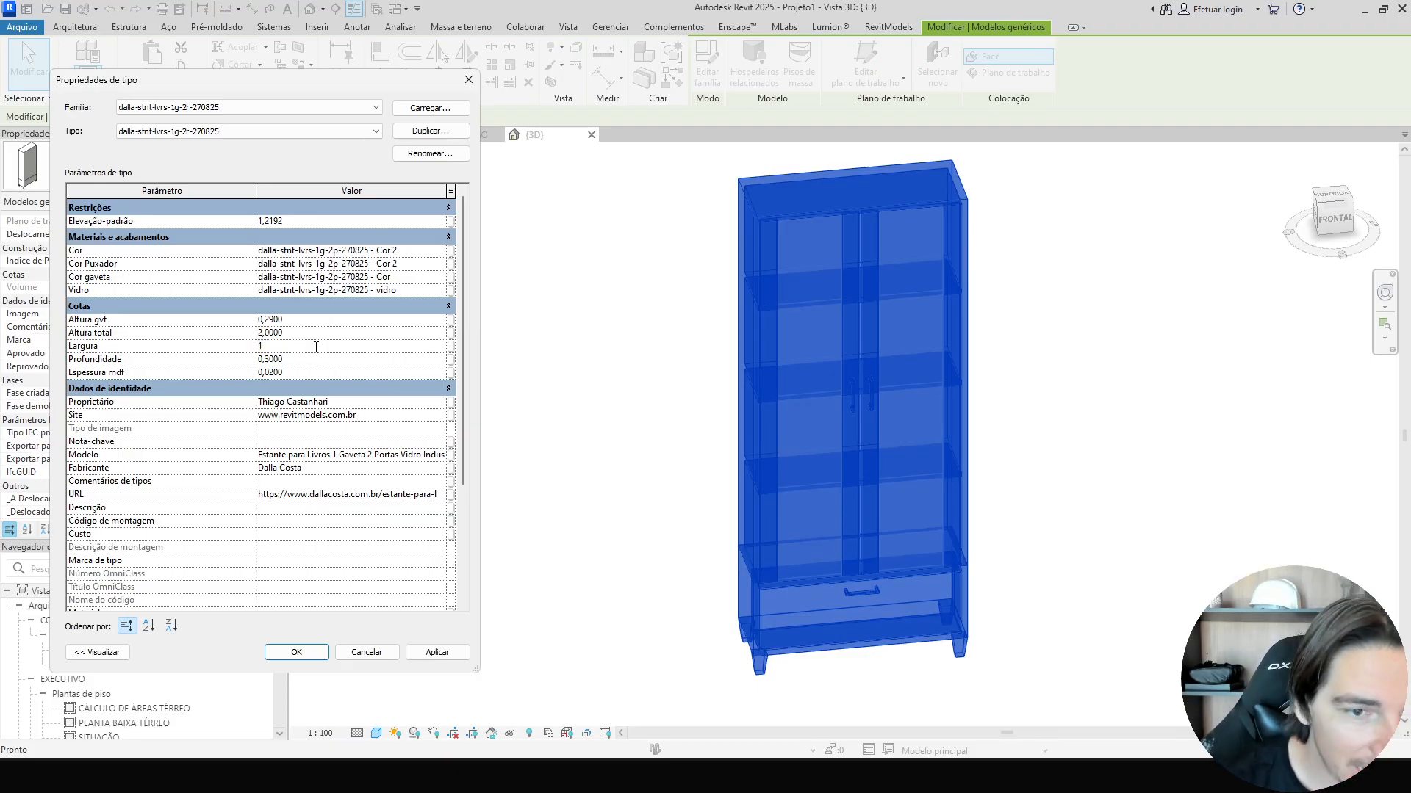
click(309, 359)
text(0)
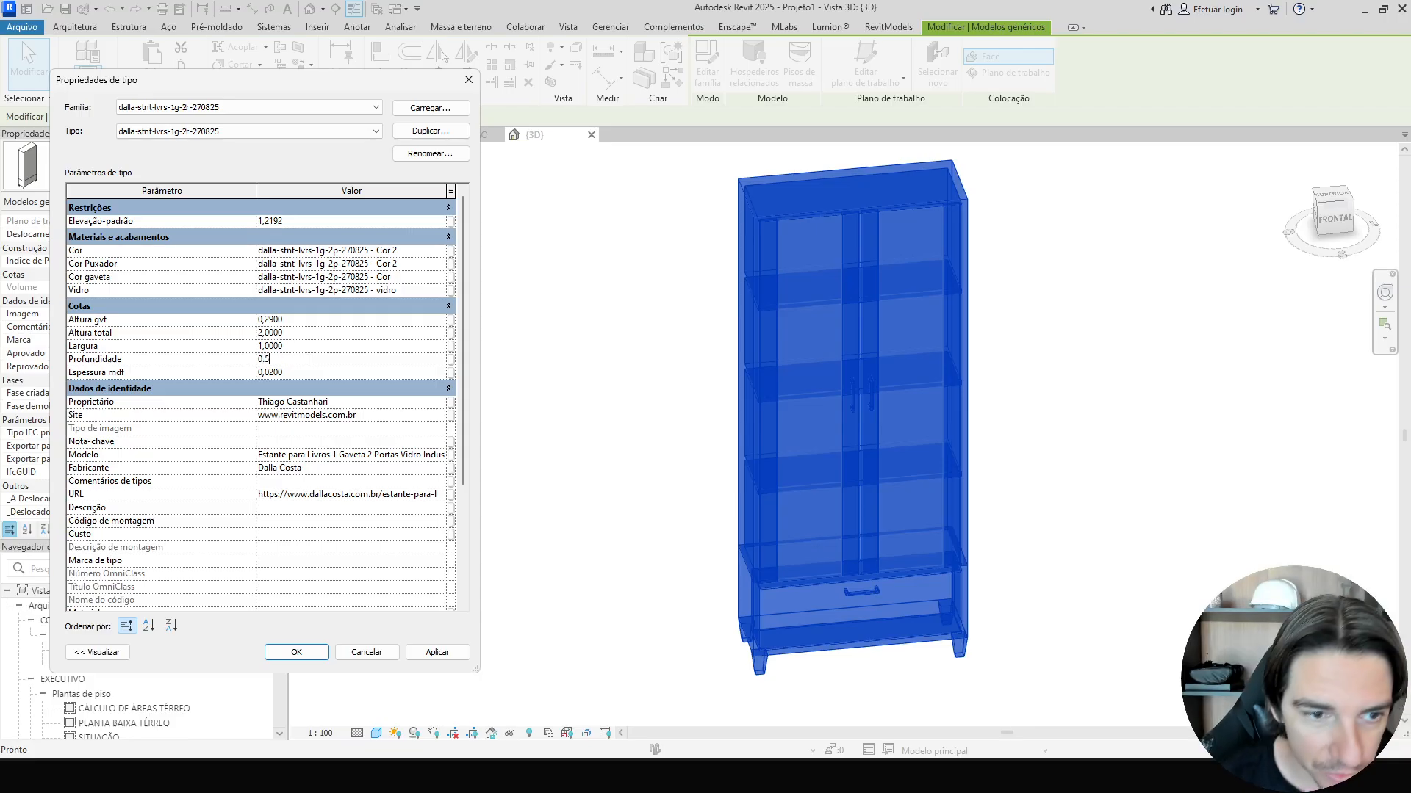
text(.5)
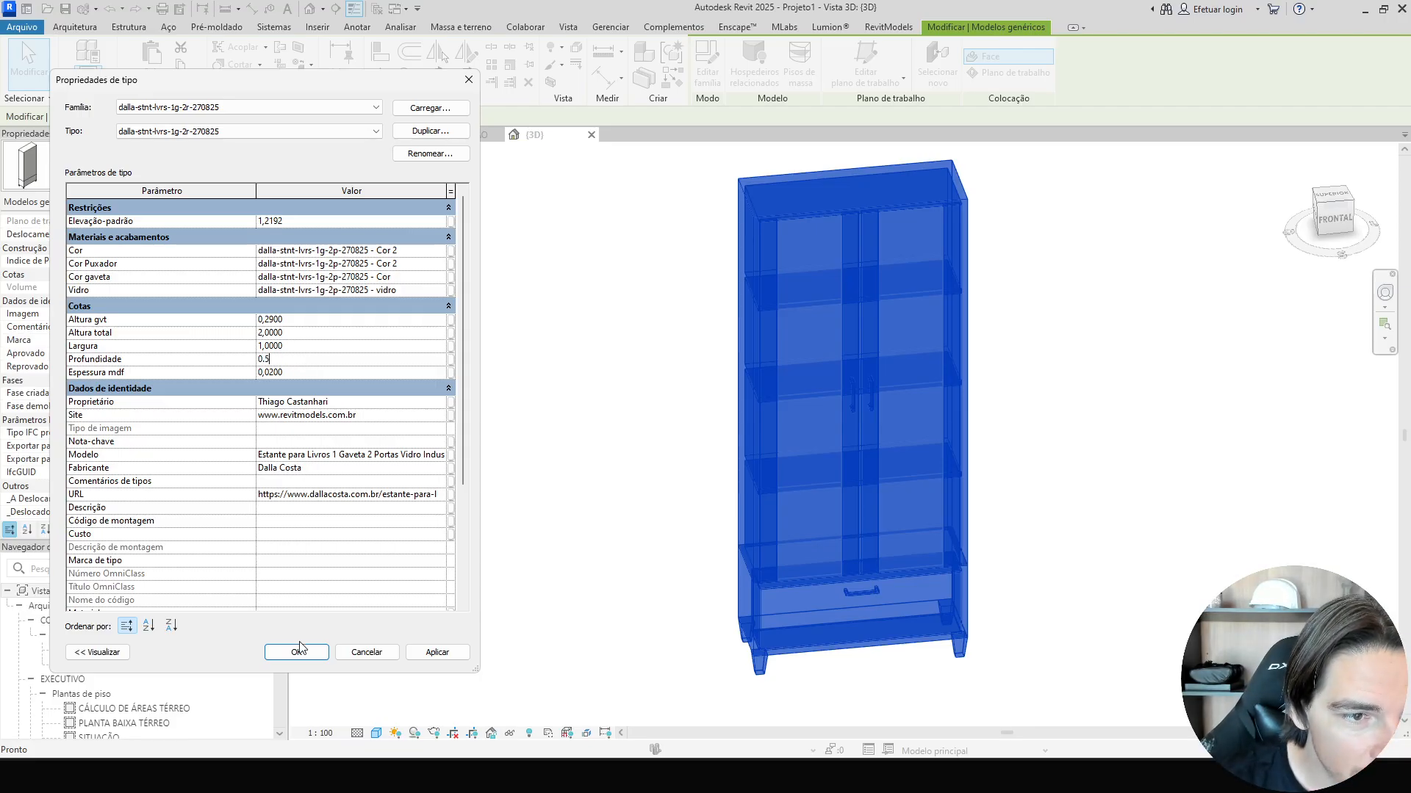
click(297, 660)
Delete the resized bookcase and undo the deletion.
click(567, 544)
scroll(564, 545, down, 2)
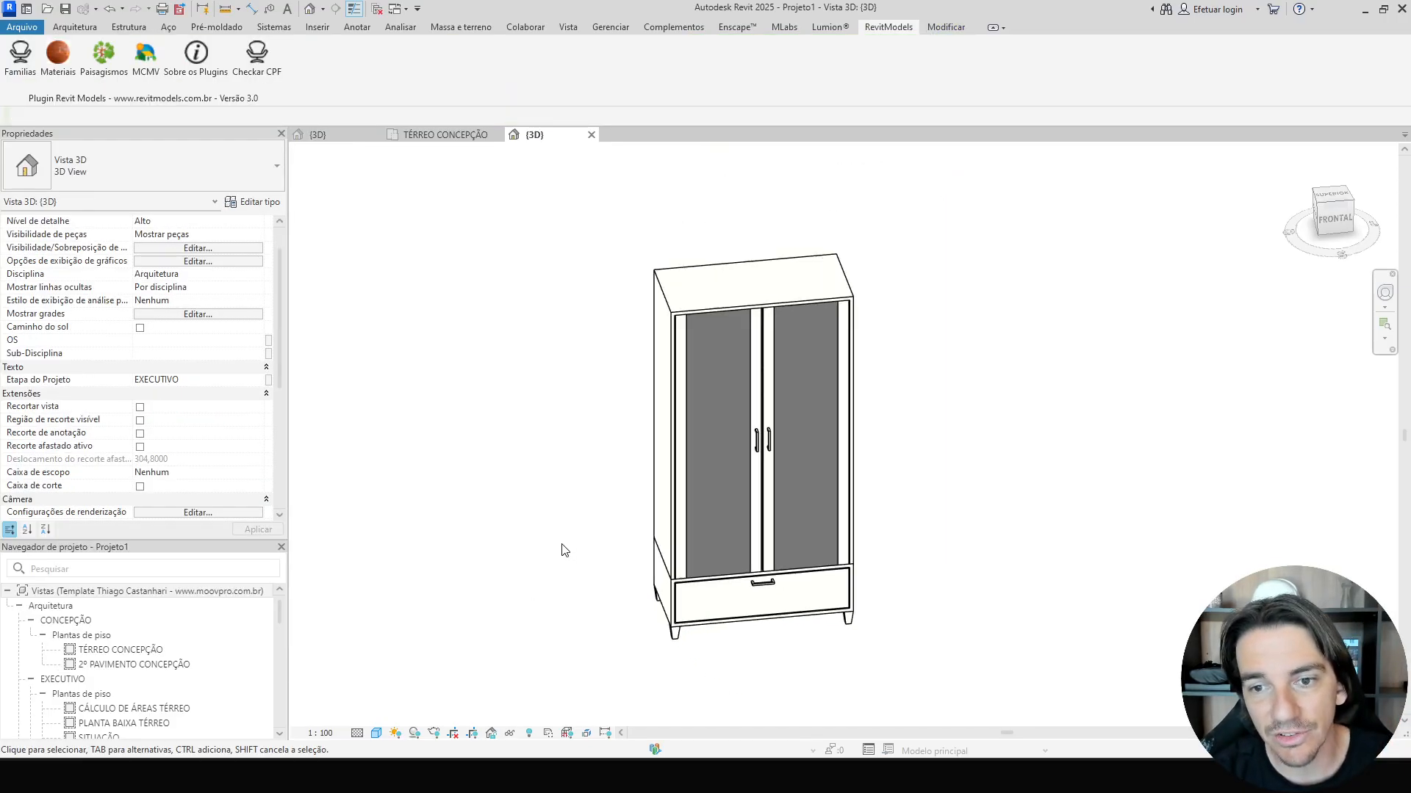
shift+middle_drag(563, 545, 625, 411)
click(701, 491)
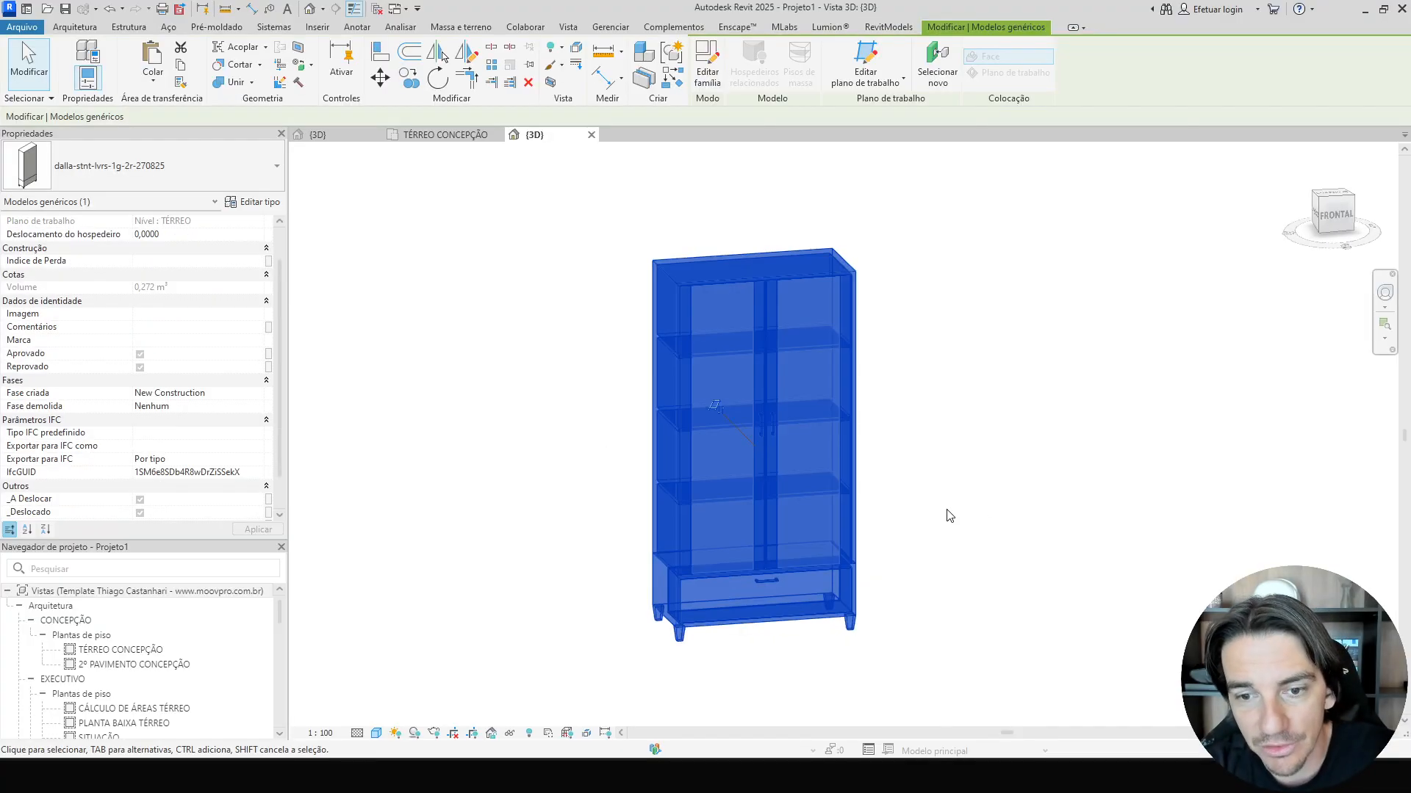
key(Delete)
key(ctrl+z)
Copy the bookcase's manufacturer URL from its type properties, open it in a new browser tab, and close the dialog.
click(709, 450)
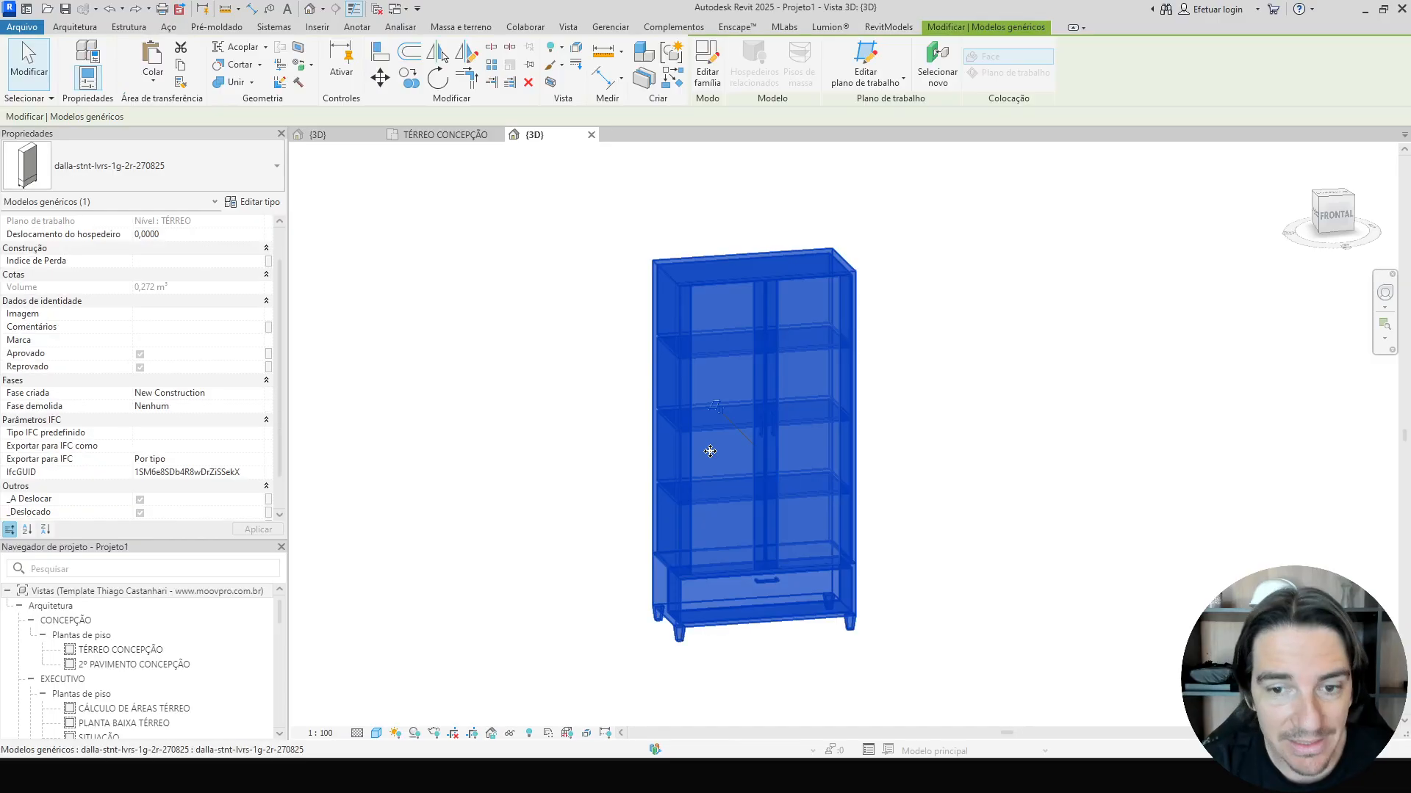
click(256, 202)
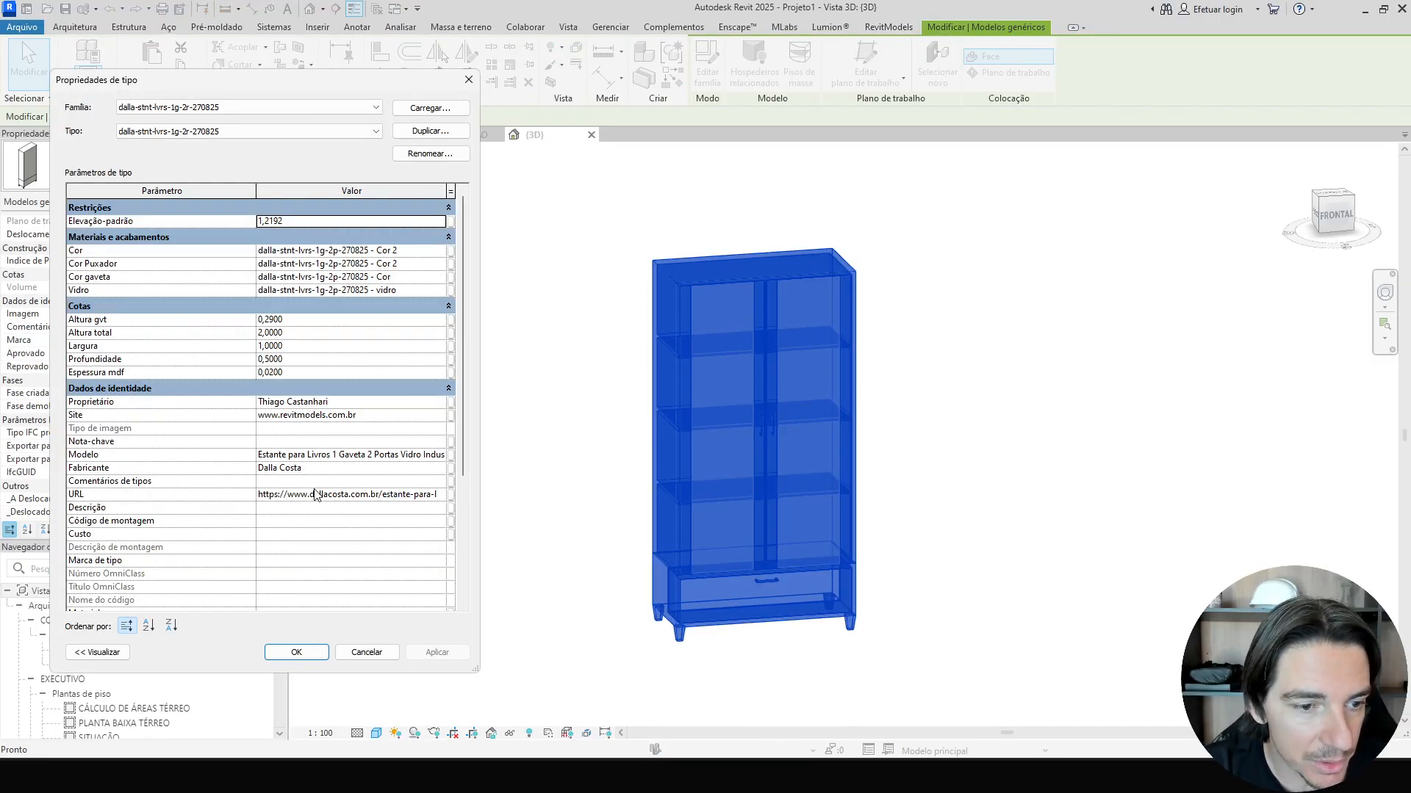
click(314, 497)
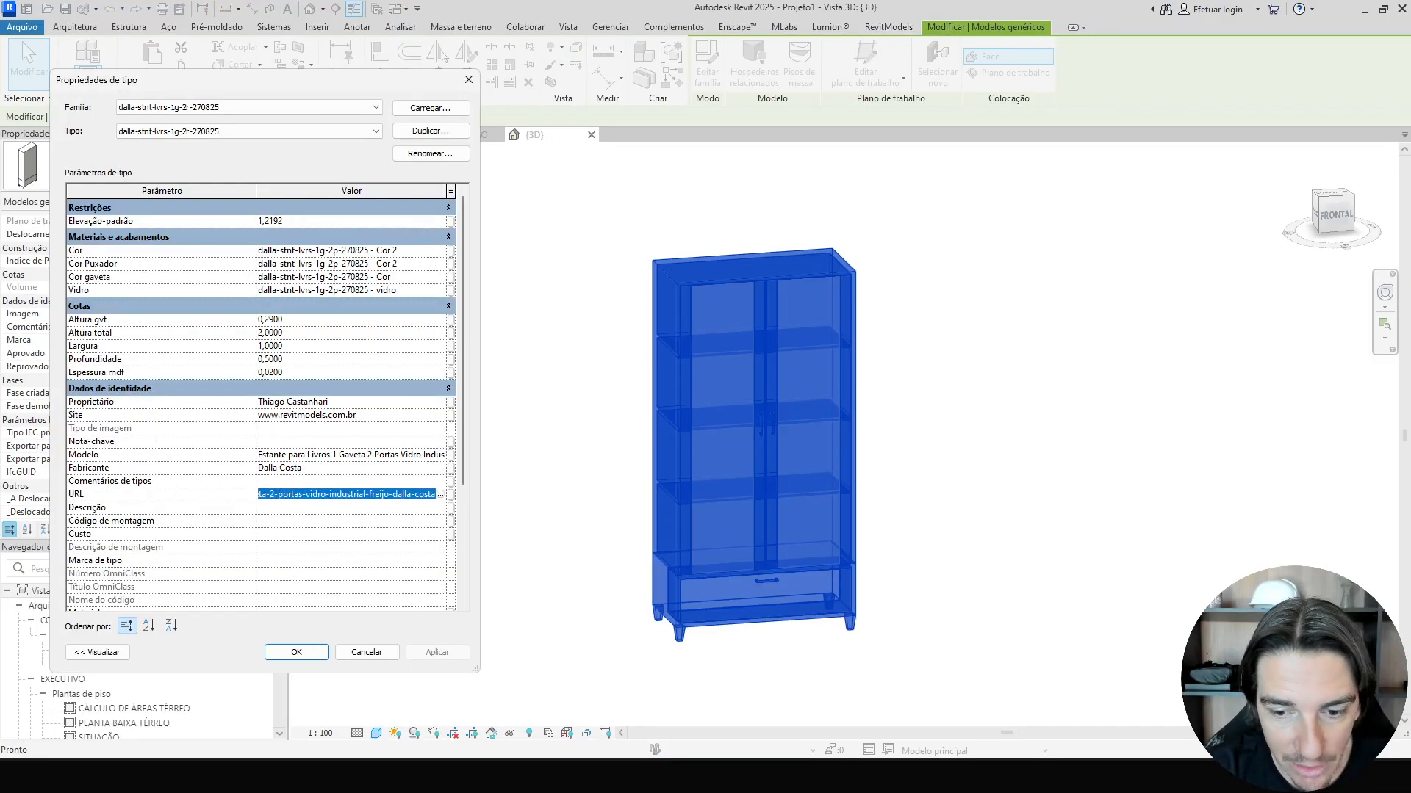
mouse_move(808, 776)
click(808, 669)
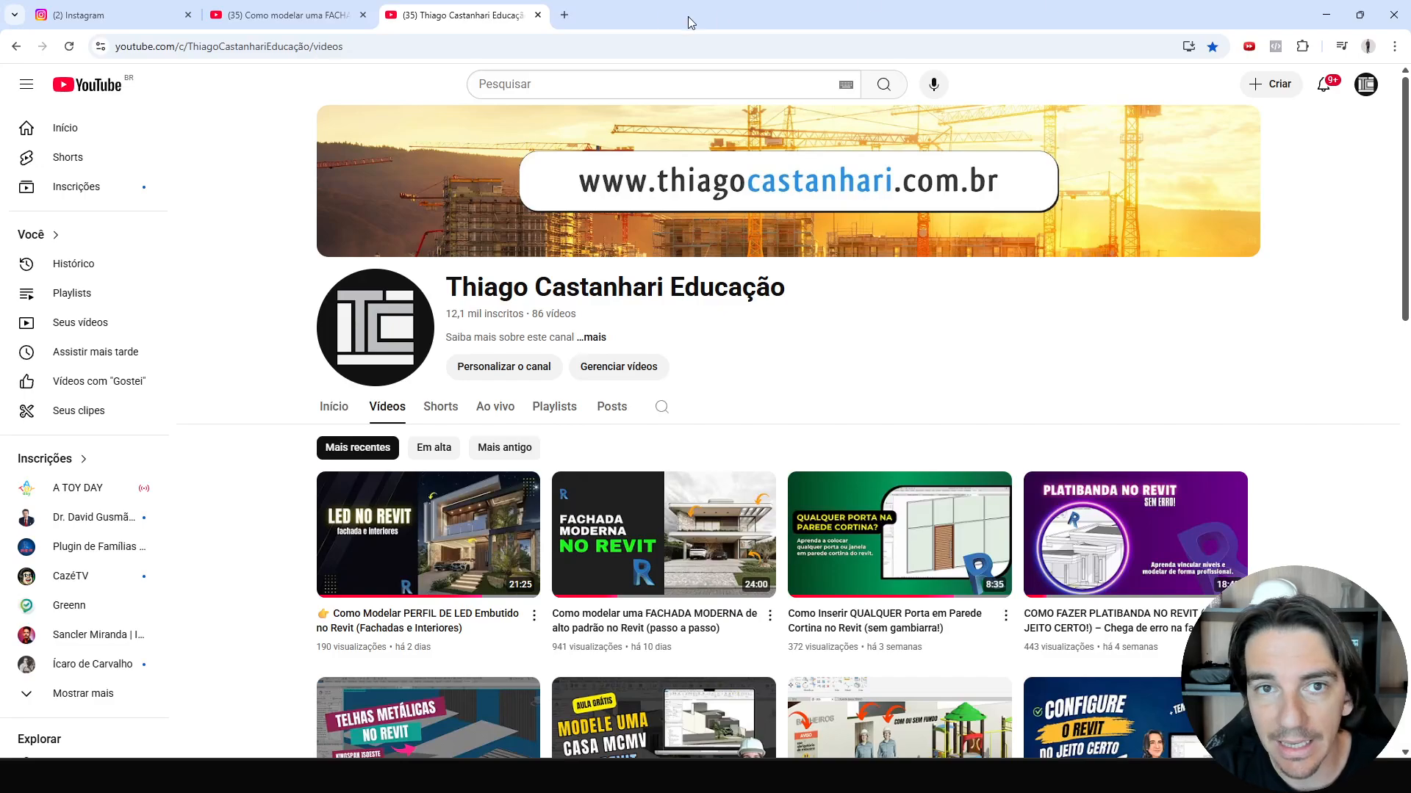
click(564, 15)
text(dallacosta.com.br/estante-para-livros-1-gaveta-2-portas-vidro-industrial-freijo-dalla-costa)
key(Return)
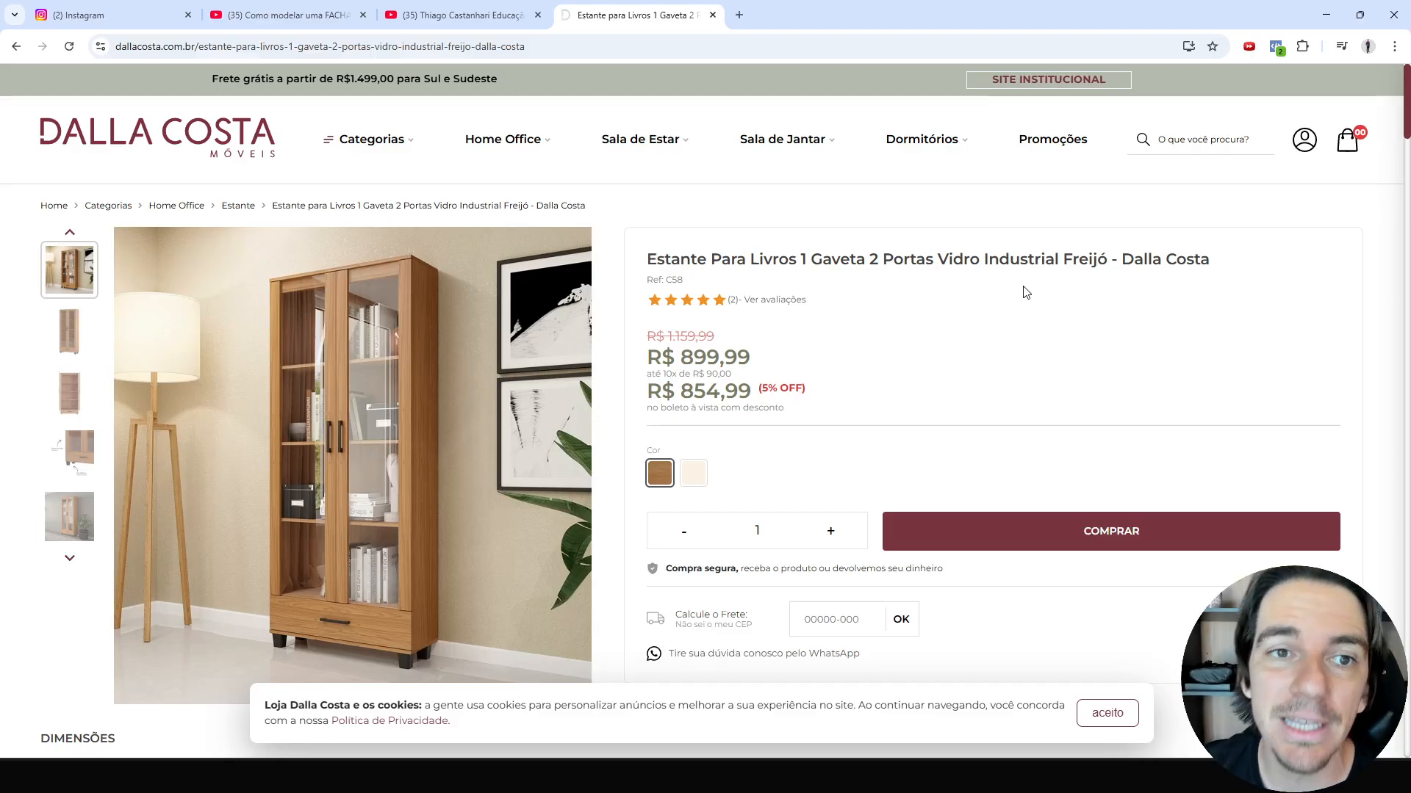
click(712, 16)
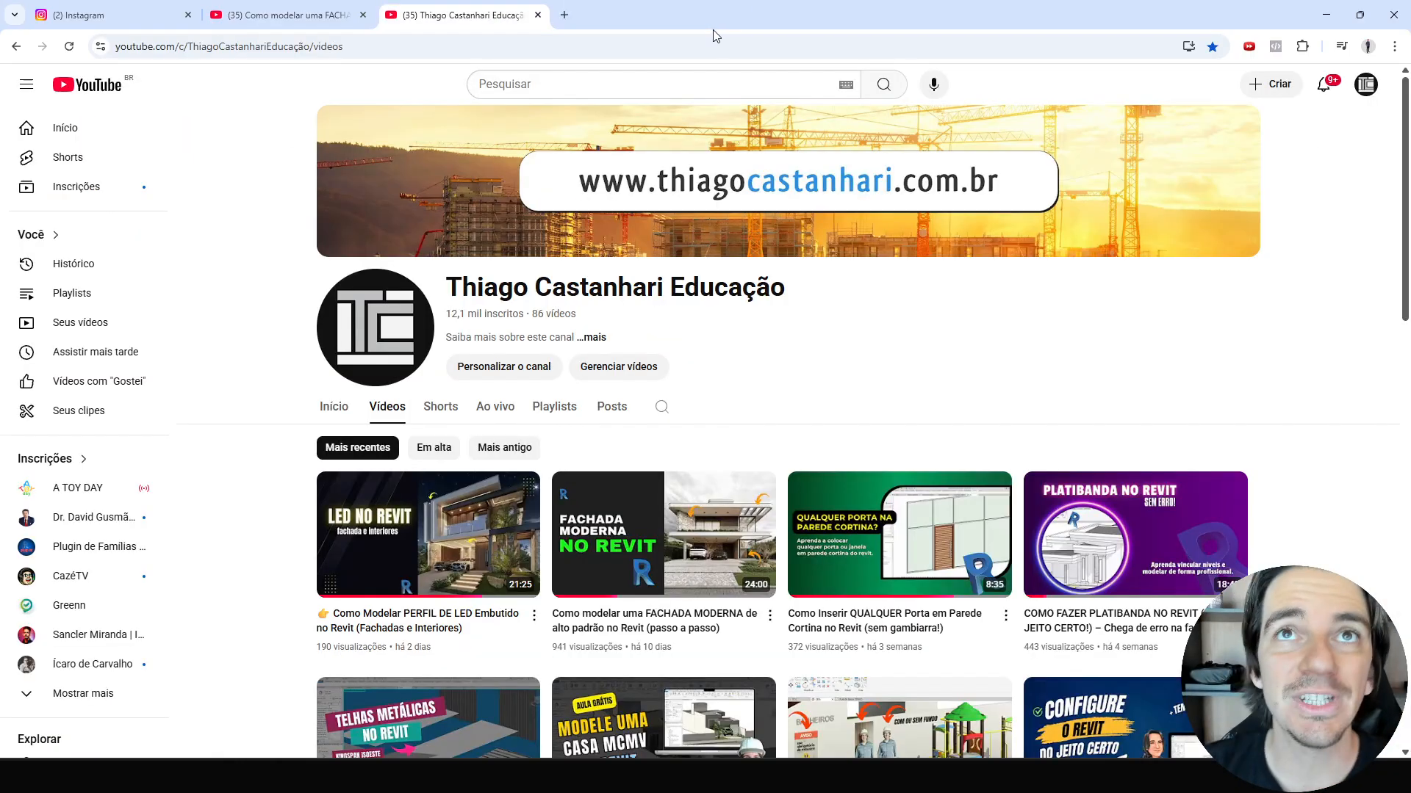
mouse_move(836, 777)
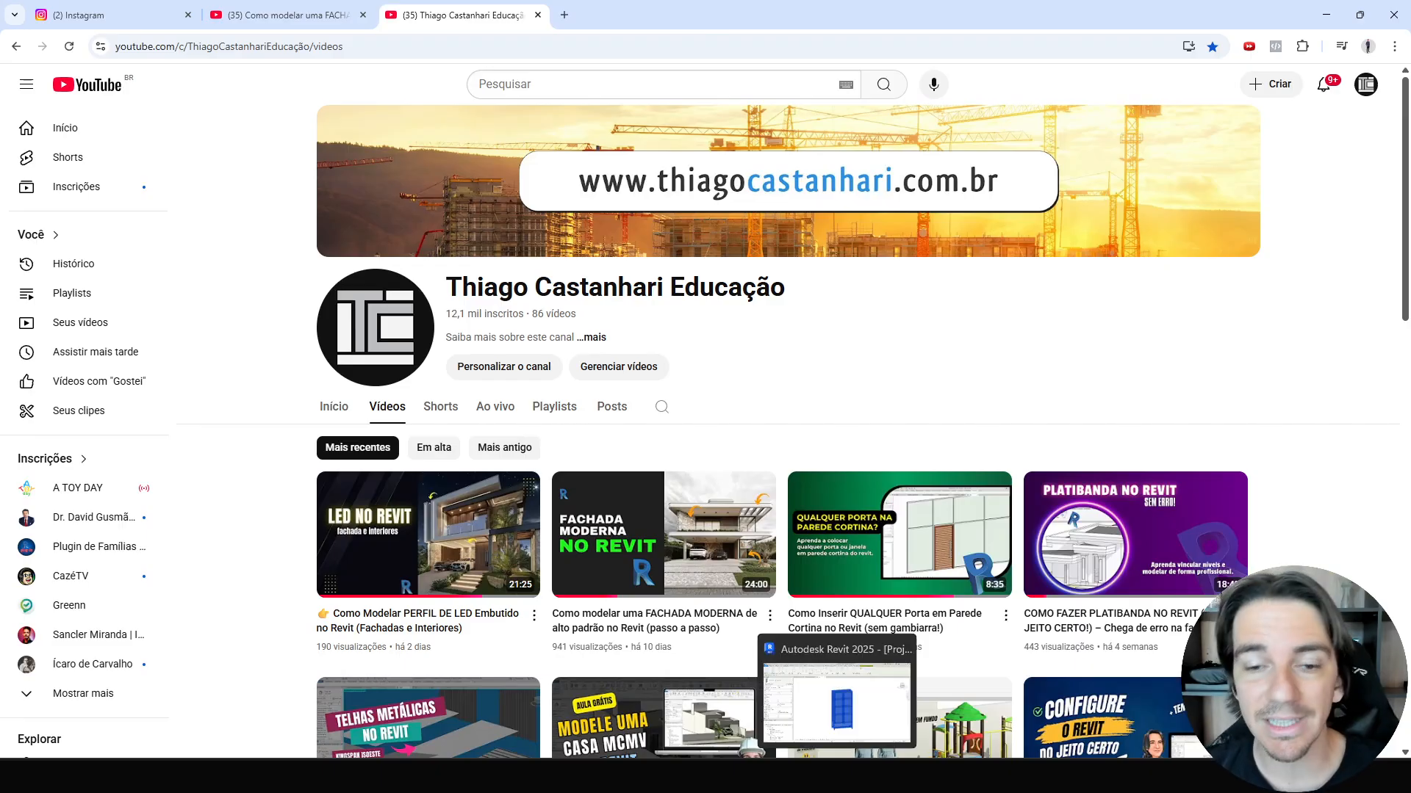
click(836, 776)
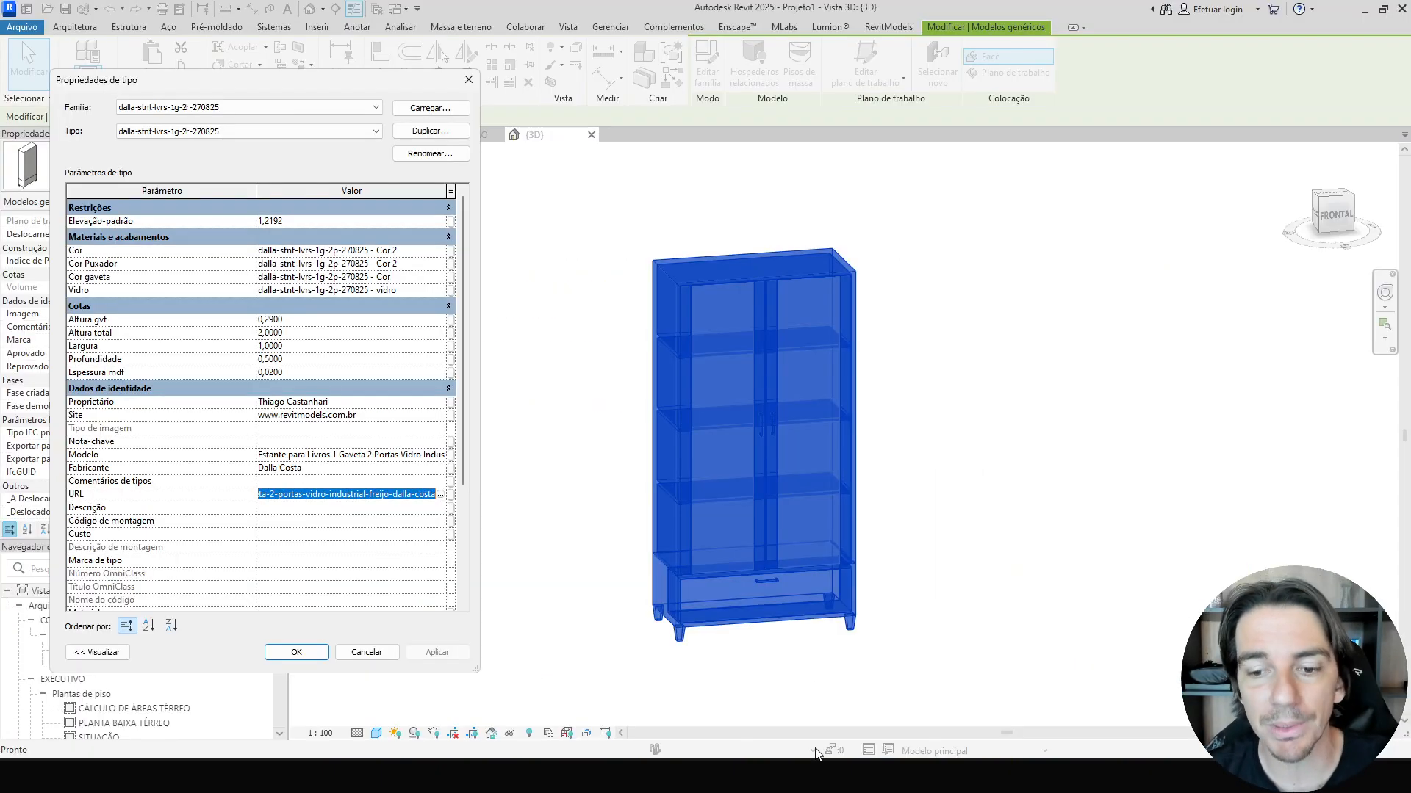
click(402, 653)
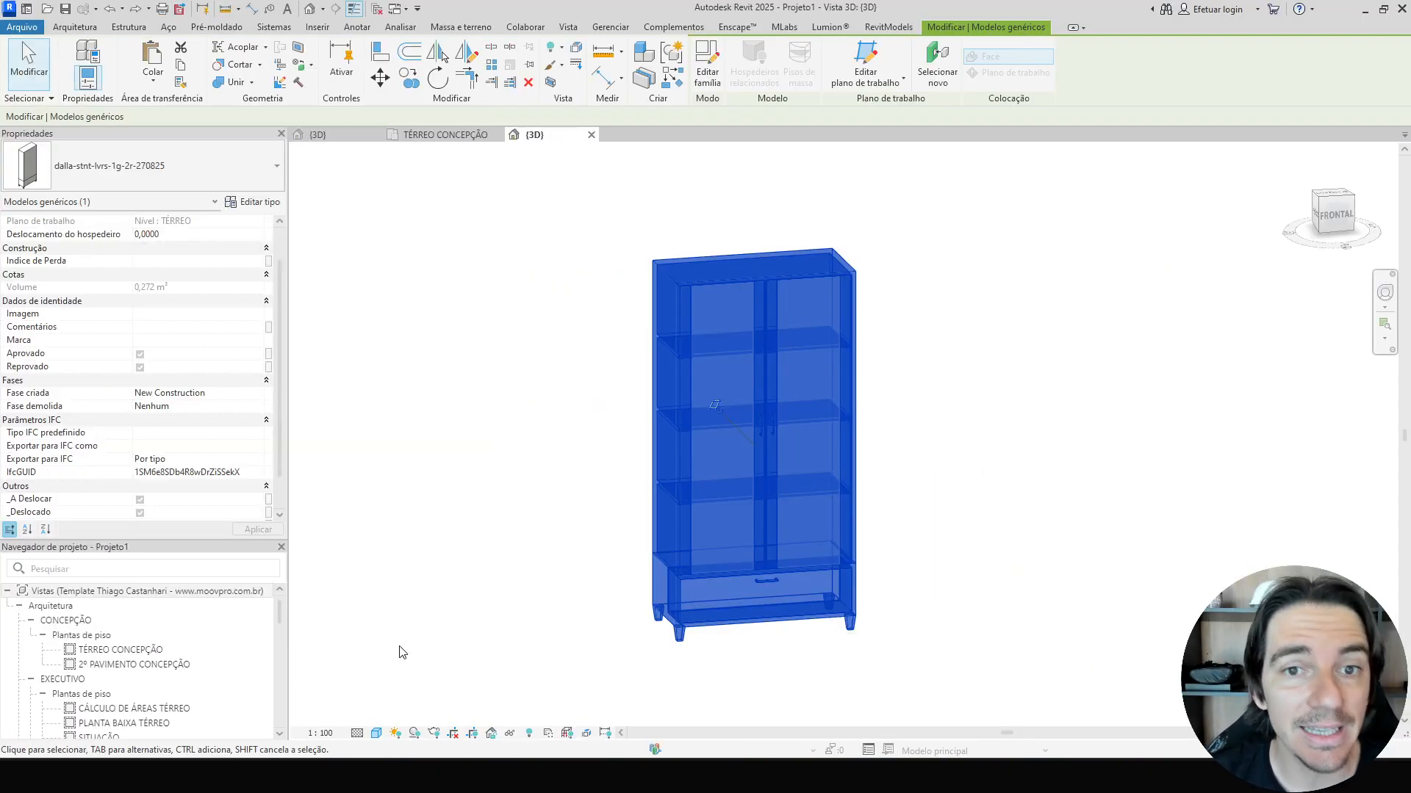
Select the bookcase in the 3D view and delete it.
click(519, 617)
click(682, 558)
key(Delete)
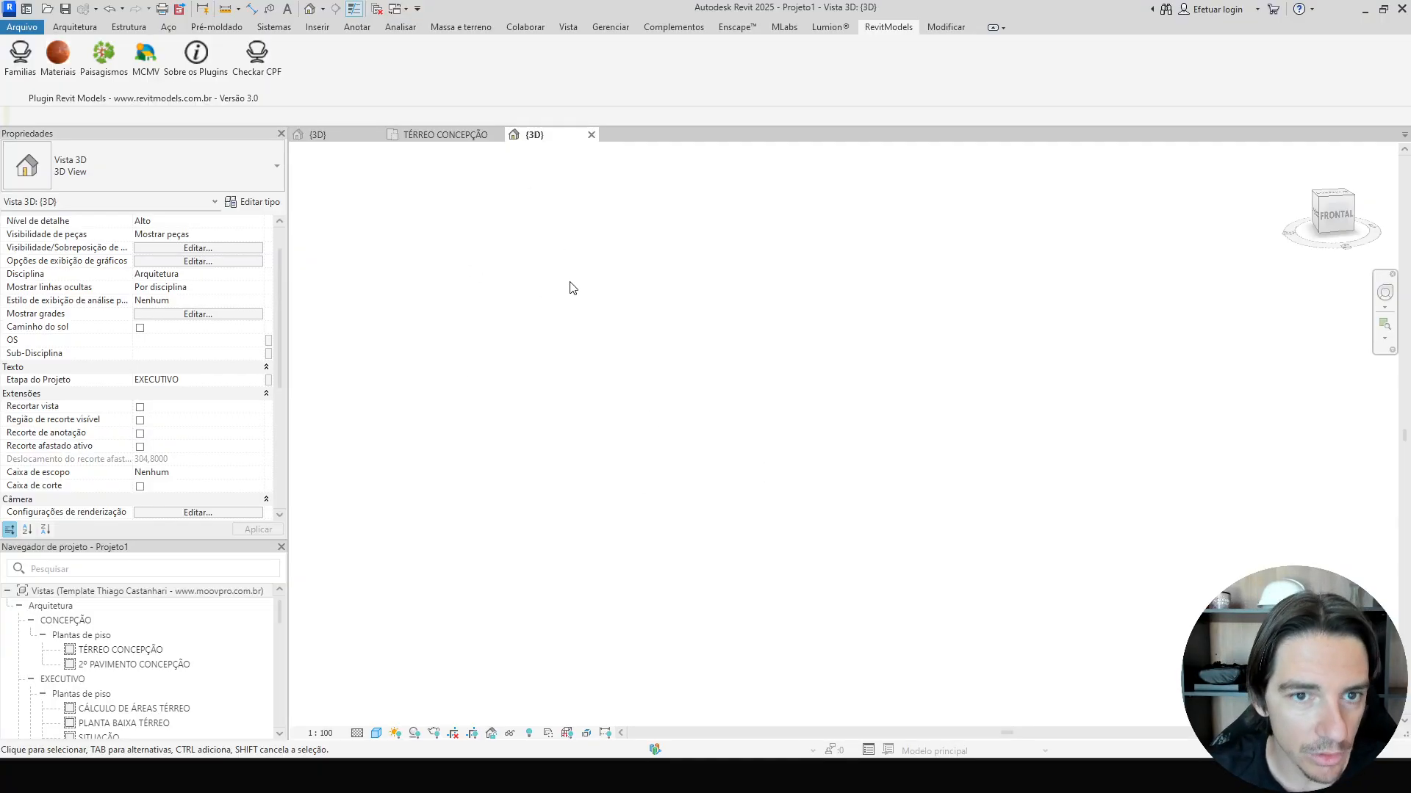
Open the TÉRREO CONCEPÇÃO plan and delete the template's warning text notes.
double_click(140, 649)
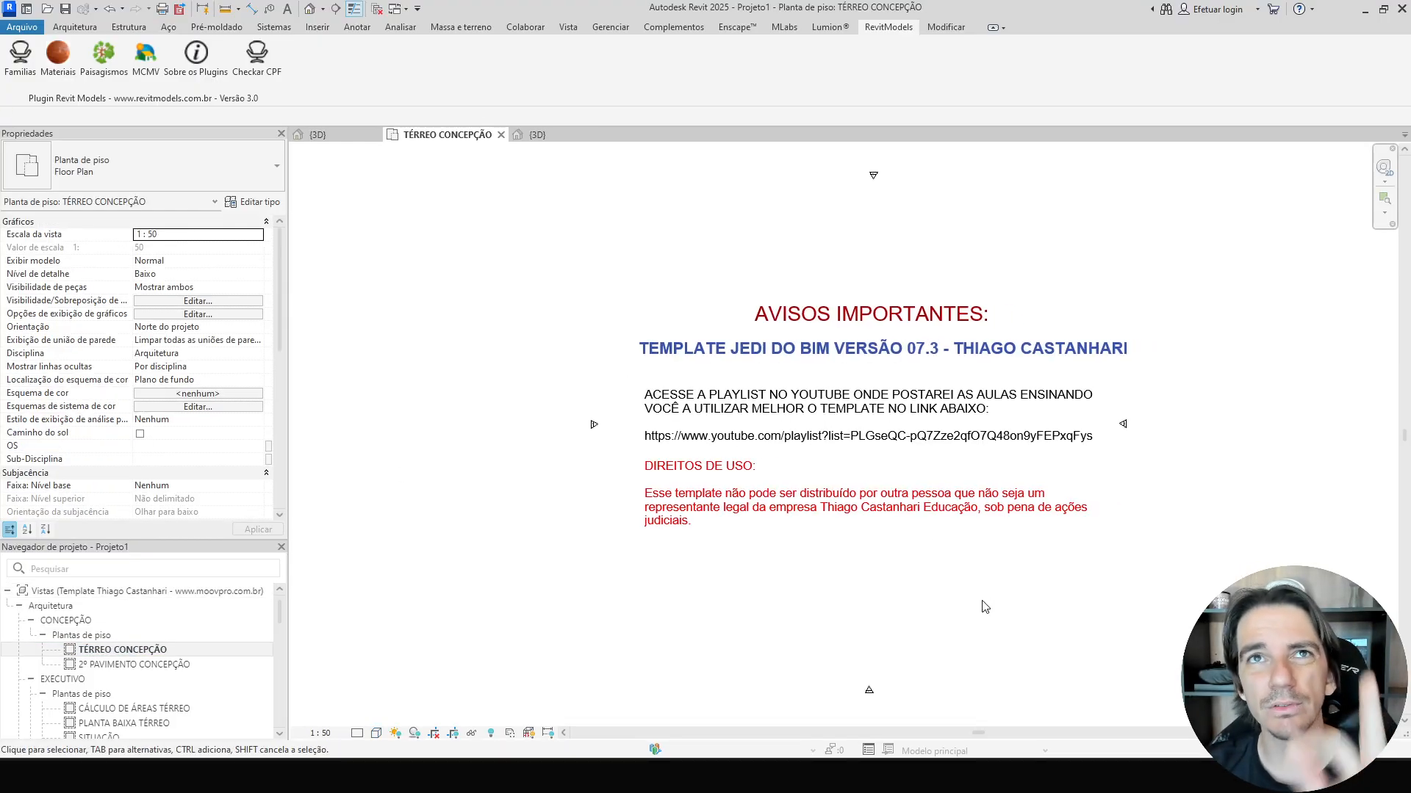
drag(1016, 596, 830, 300)
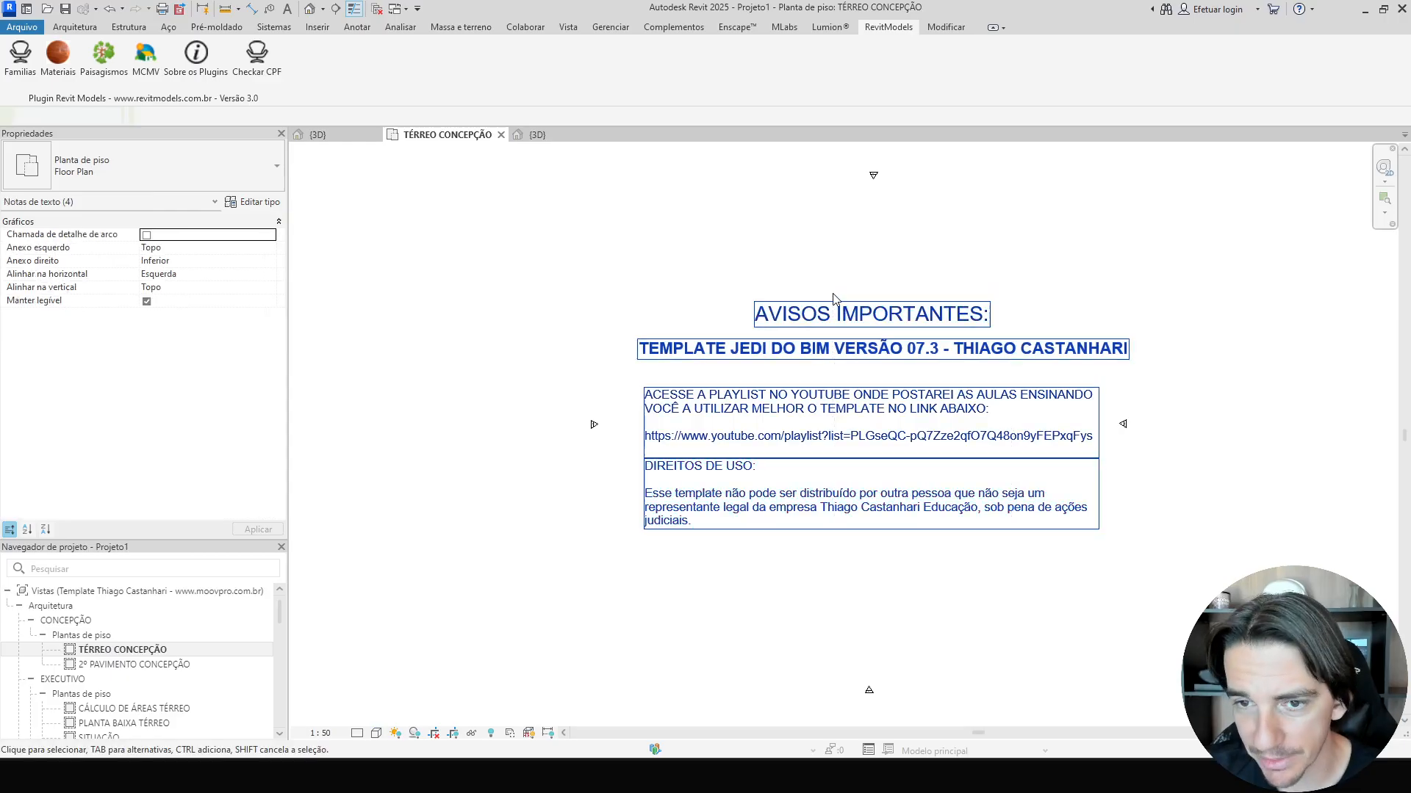
key(Delete)
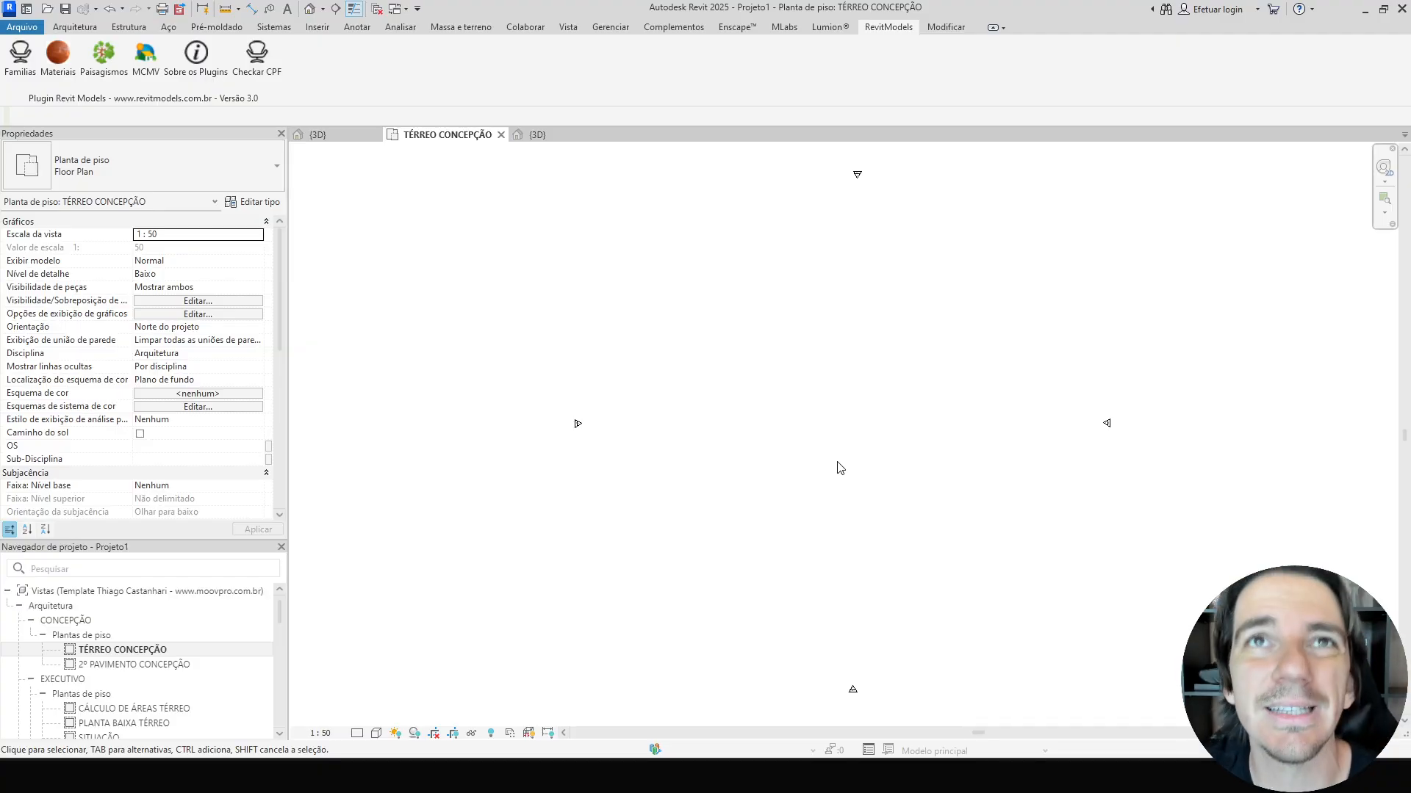
Open the ELEVAÇÃO FRONTAL view and set the 2º PAVIMENTO level elevation to 3,50.
scroll(837, 427, up, 2)
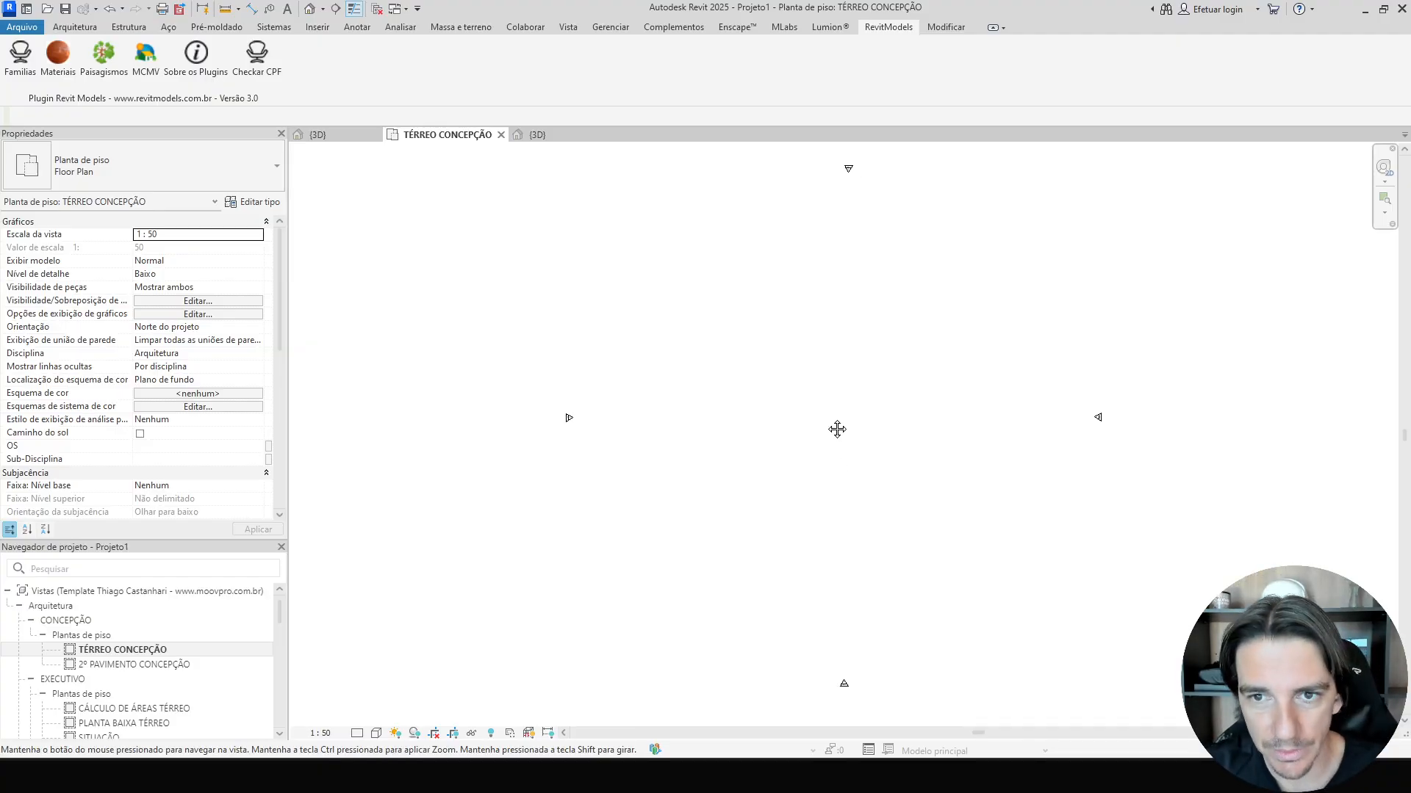
scroll(834, 419, down, 1)
scroll(581, 478, down, 1)
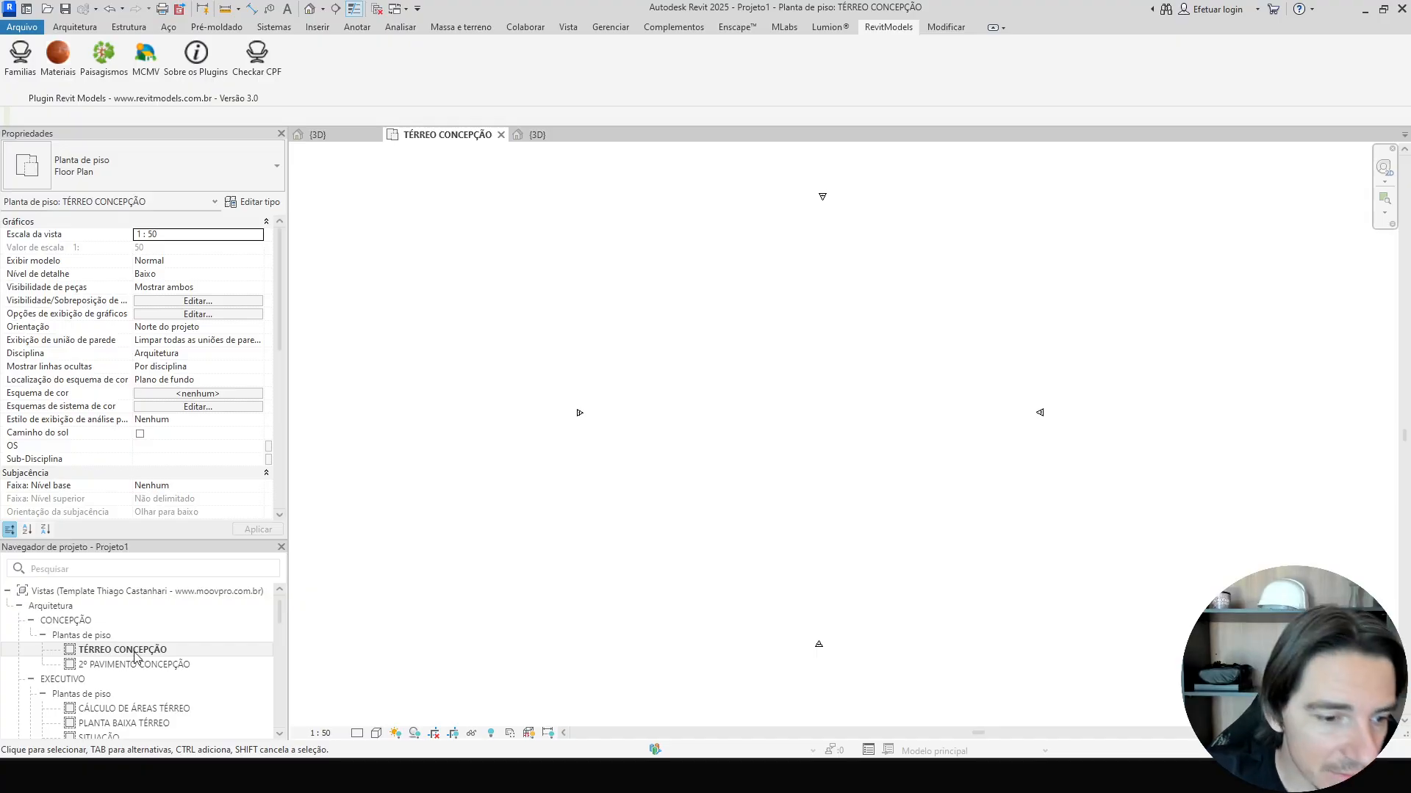
scroll(121, 661, down, 2)
scroll(122, 668, down, 2)
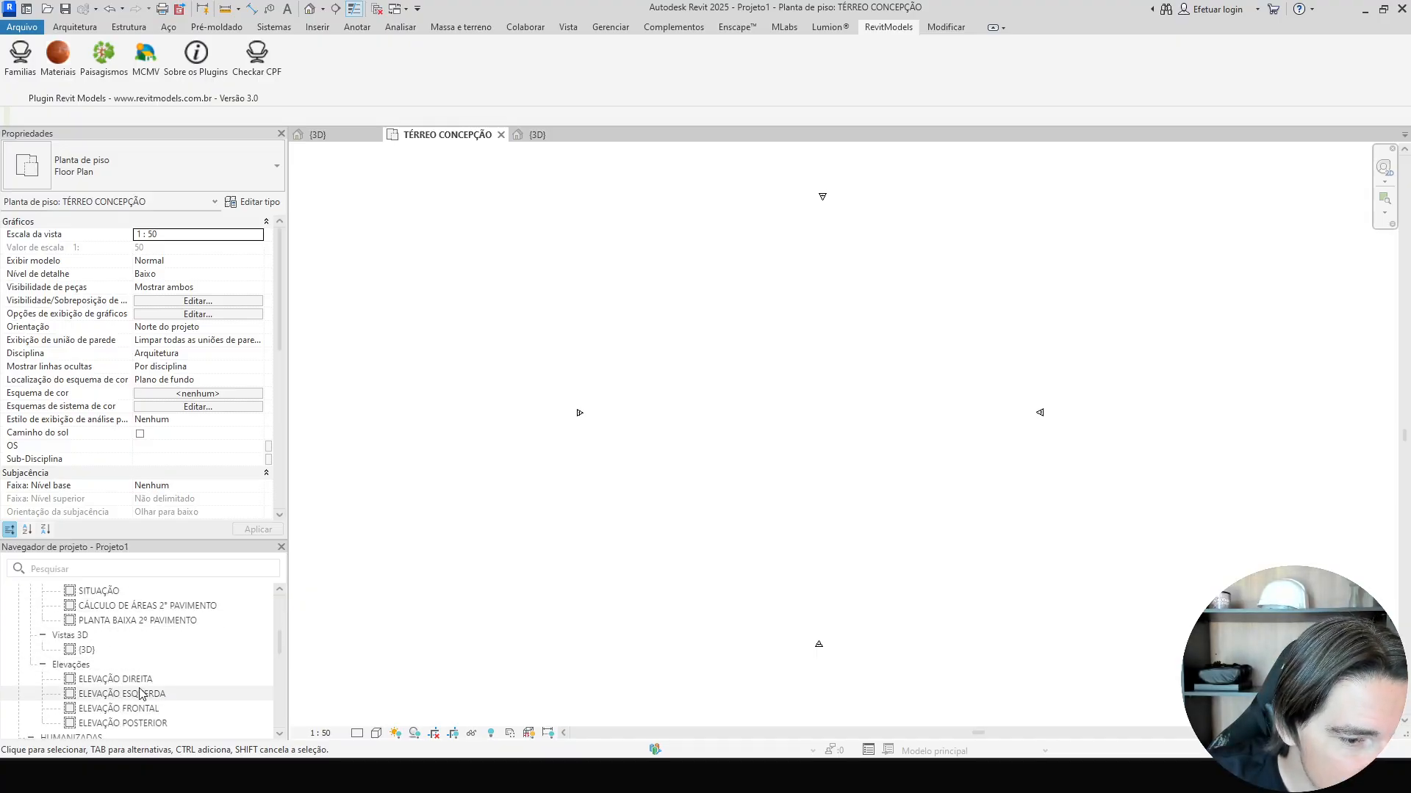
double_click(137, 708)
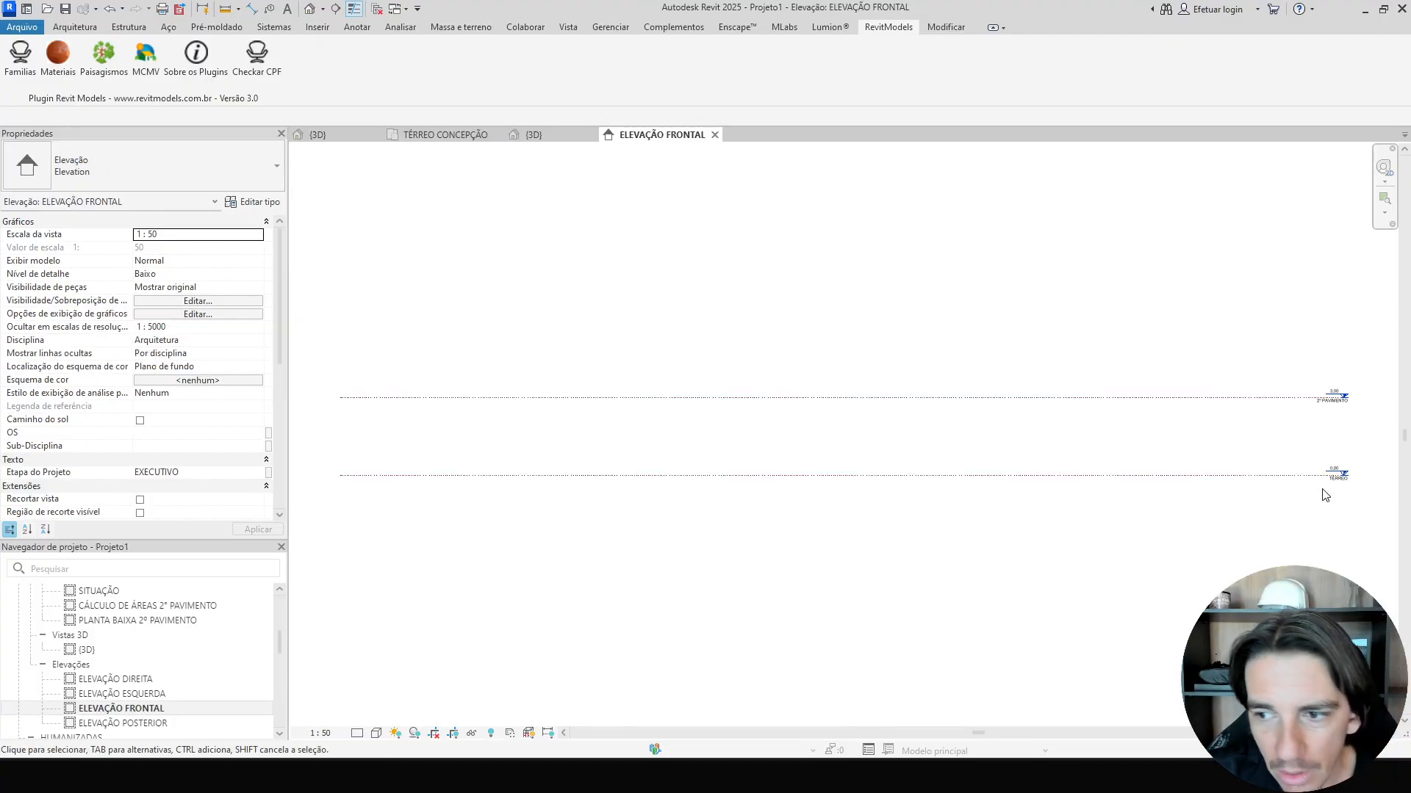
scroll(1332, 536, up, 1)
middle_drag(1323, 535, 908, 552)
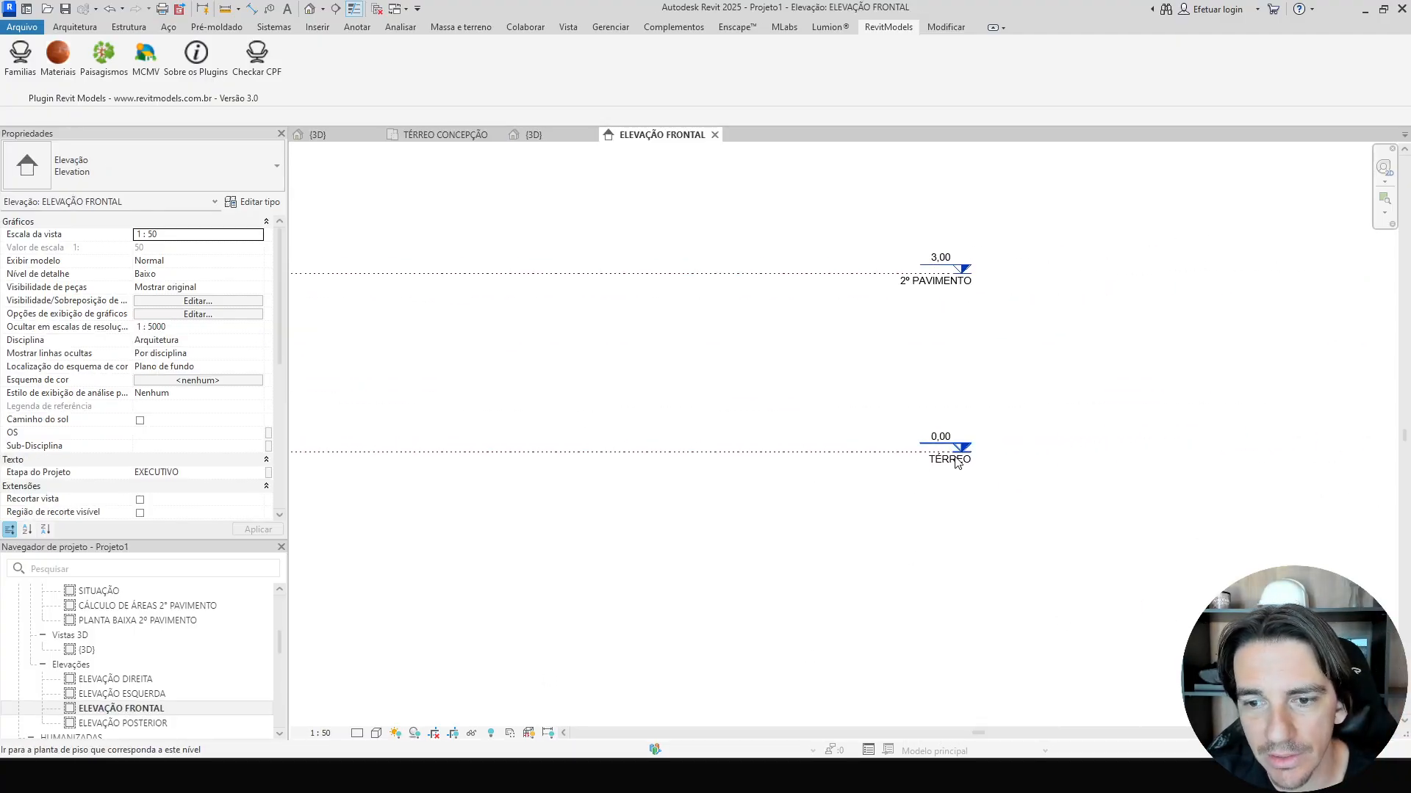
click(864, 274)
click(932, 261)
text(3,5)
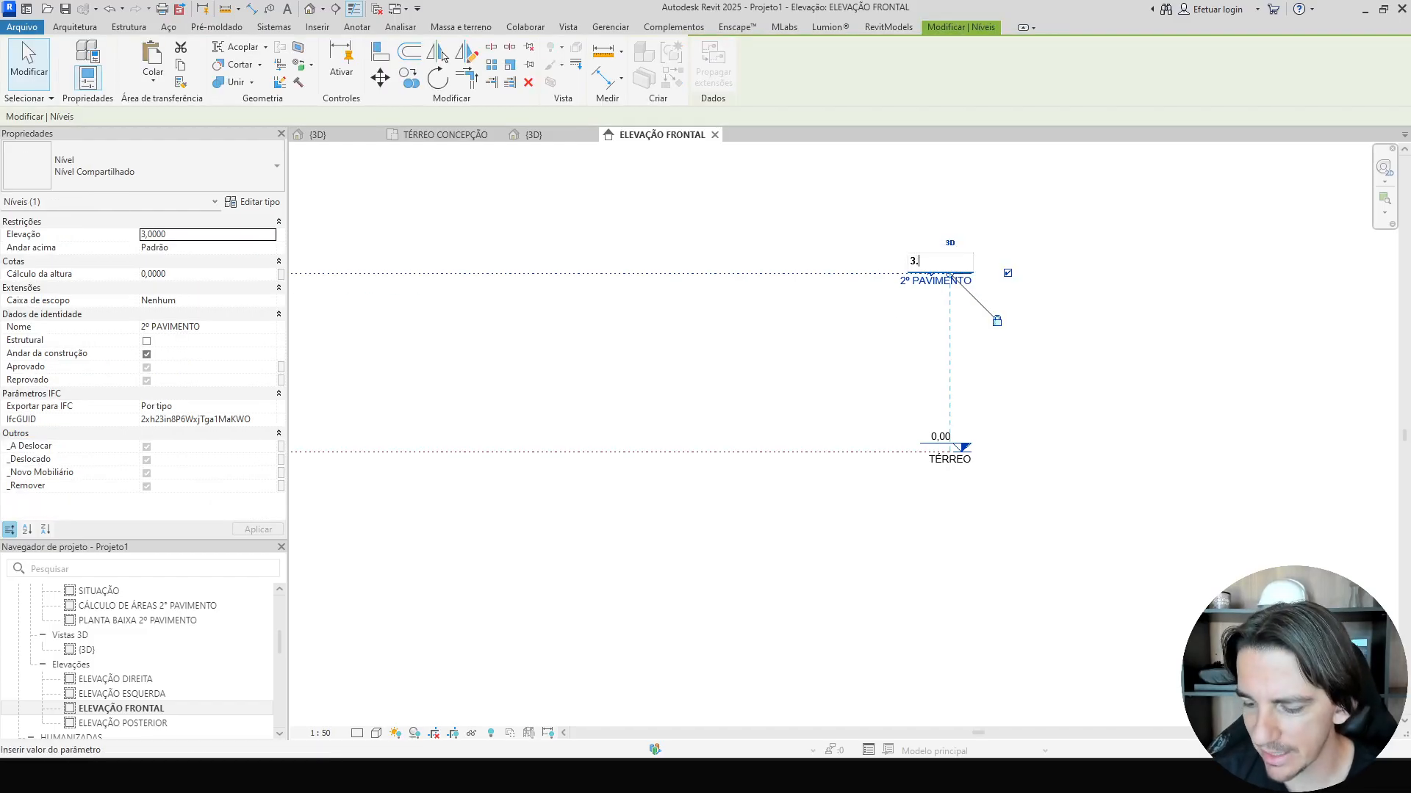
key(Return)
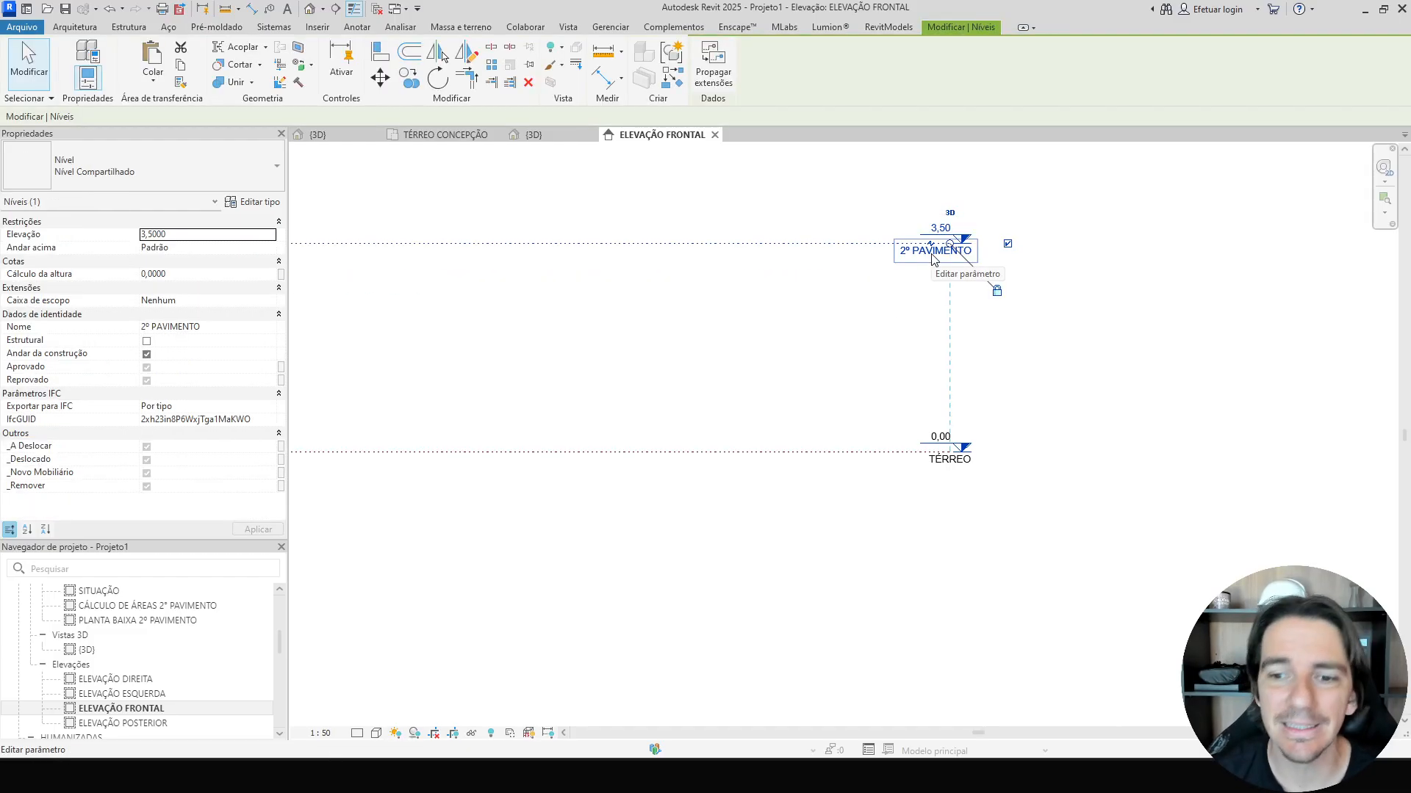
Copy the TÉRREO level 1 m upward to create a new level.
click(853, 445)
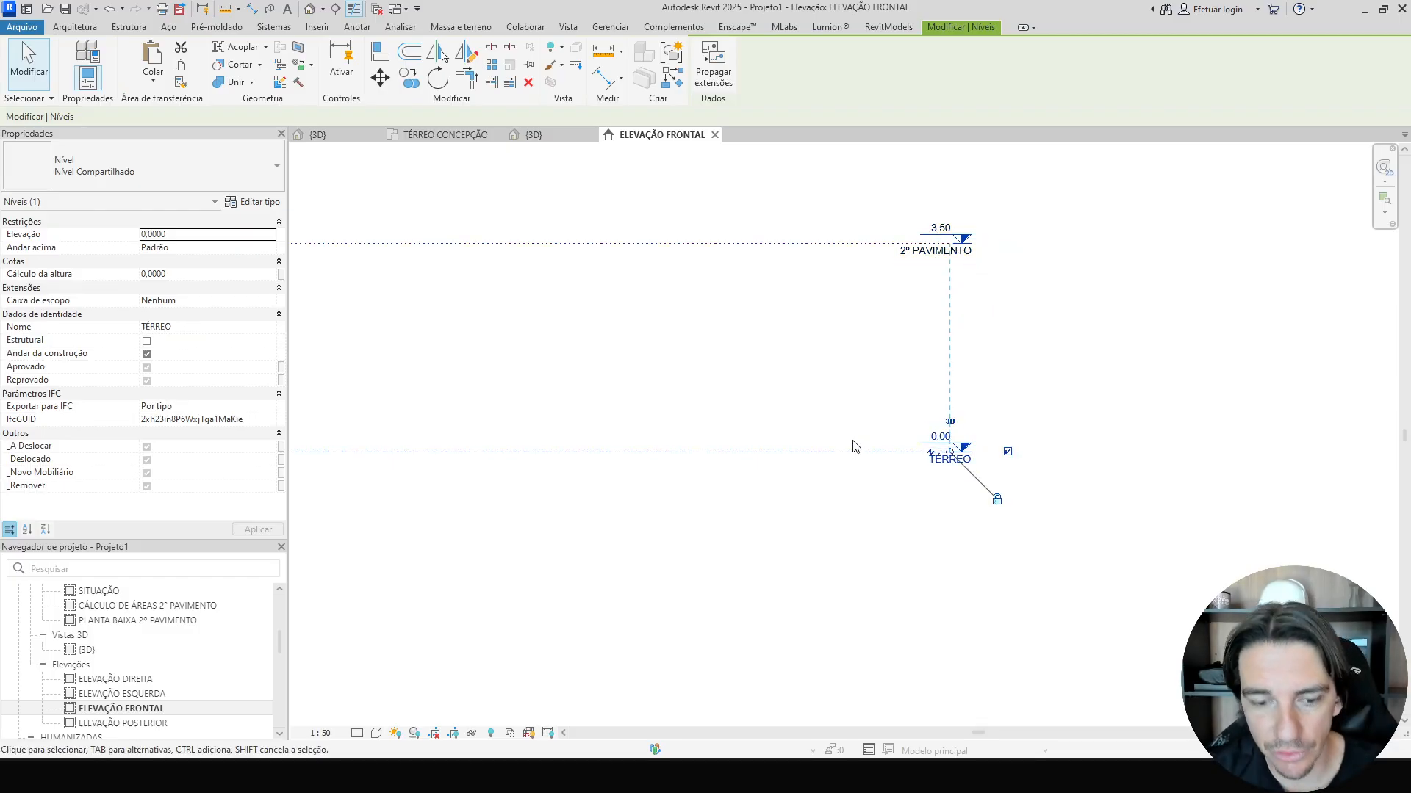
key(c)
key(o)
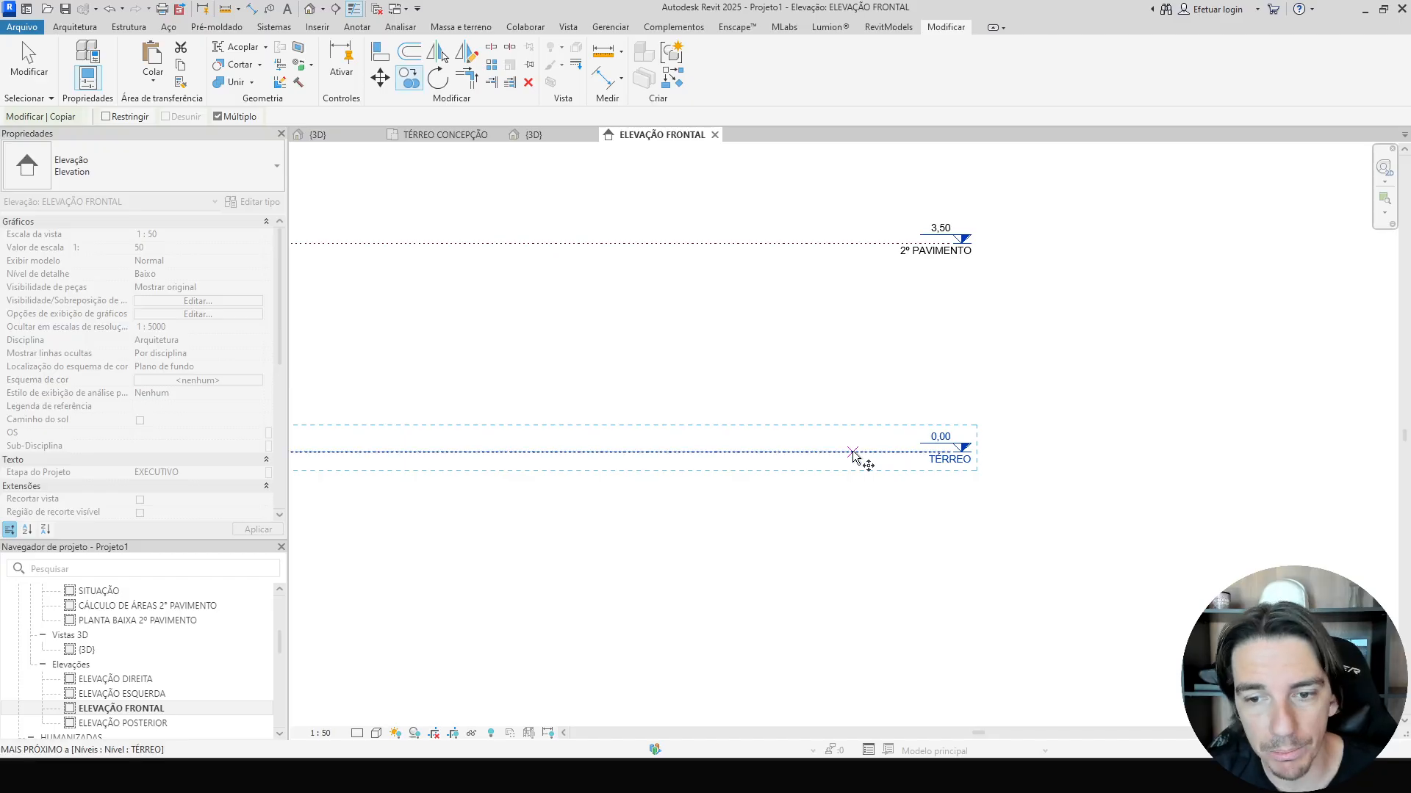
click(852, 446)
click(852, 392)
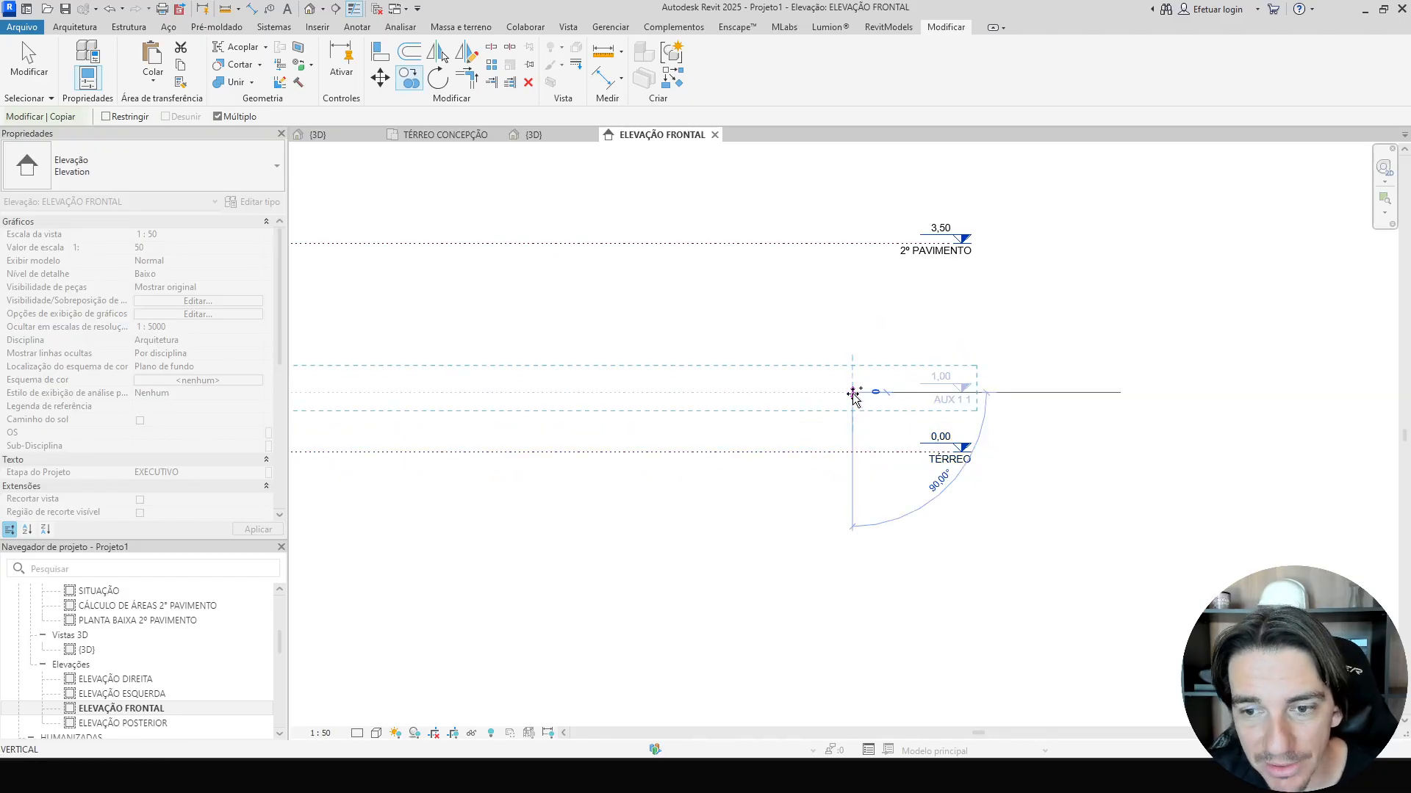
key(Escape)
Rename the new level at 1,00 as GARAGEM.
click(928, 404)
scroll(948, 405, up, 2)
click(953, 394)
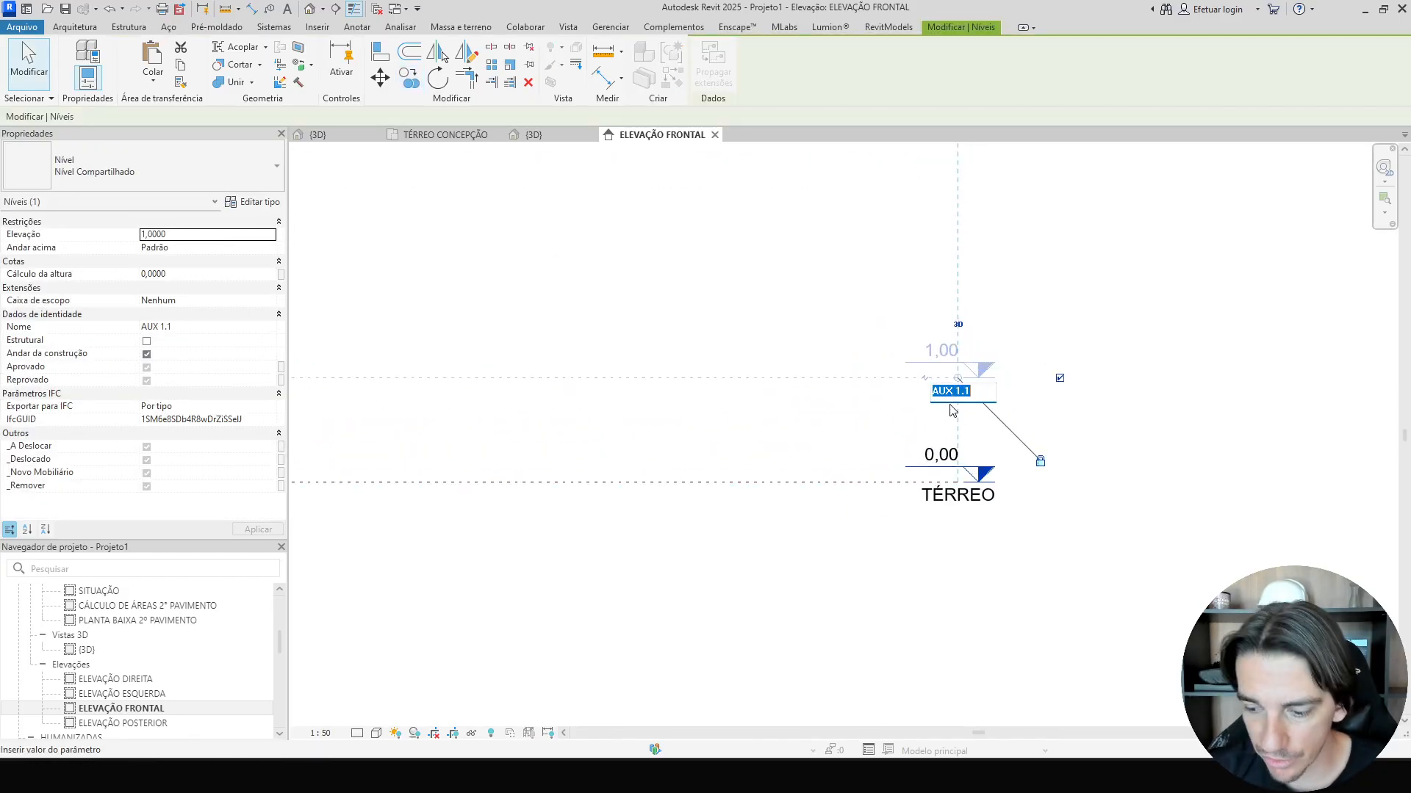
text(GARAGEM)
key(Return)
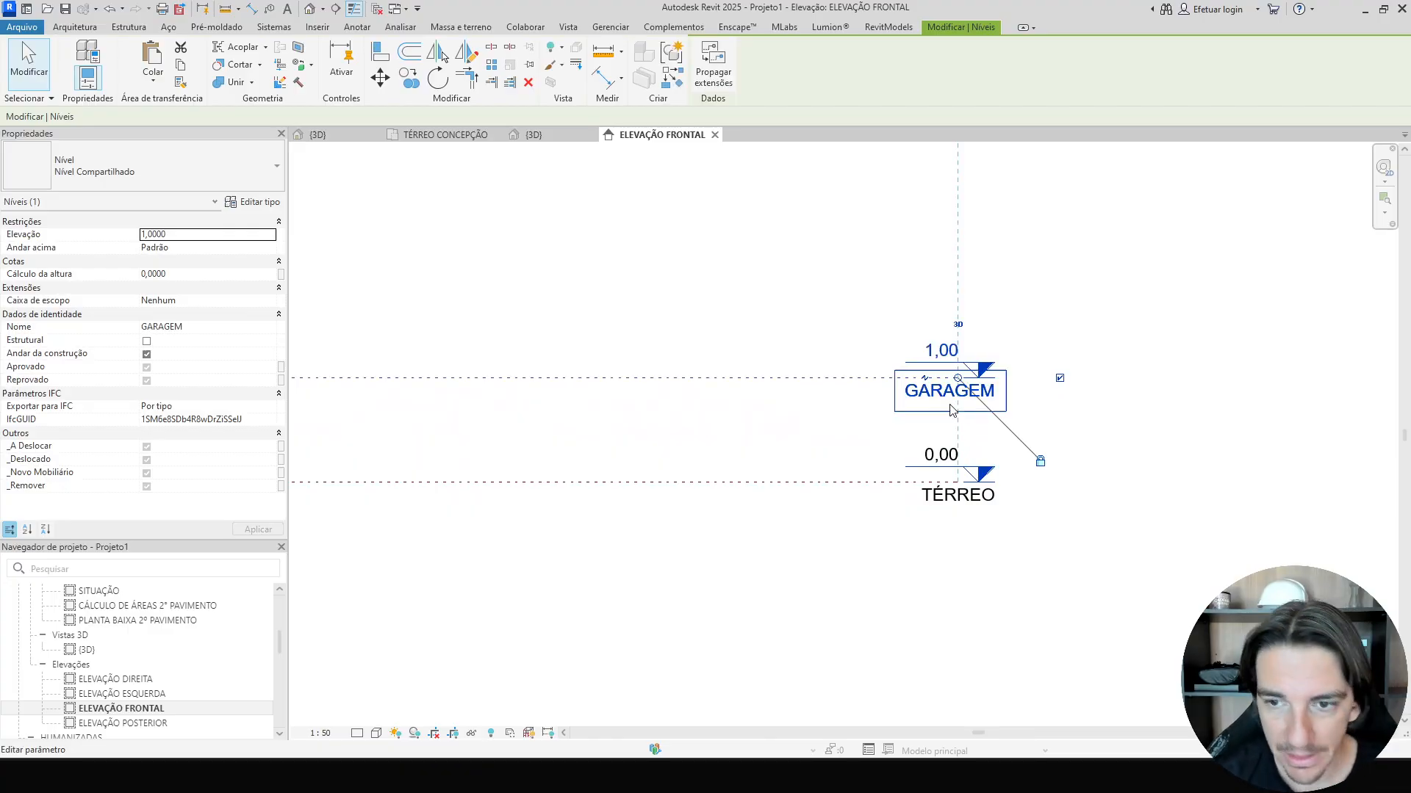
Set the GARAGEM level elevation to 2,65.
click(942, 350)
text(2)
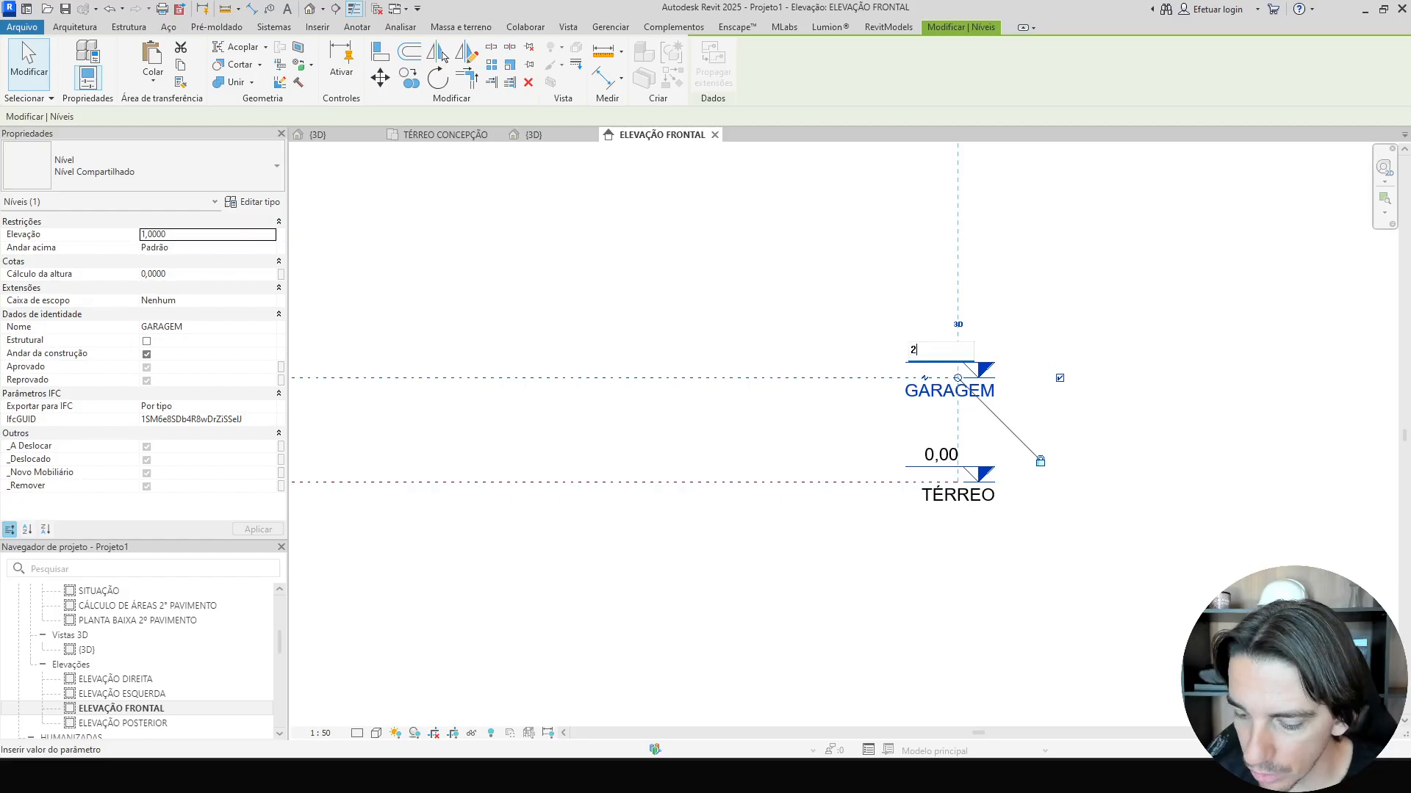
text(.65)
key(Return)
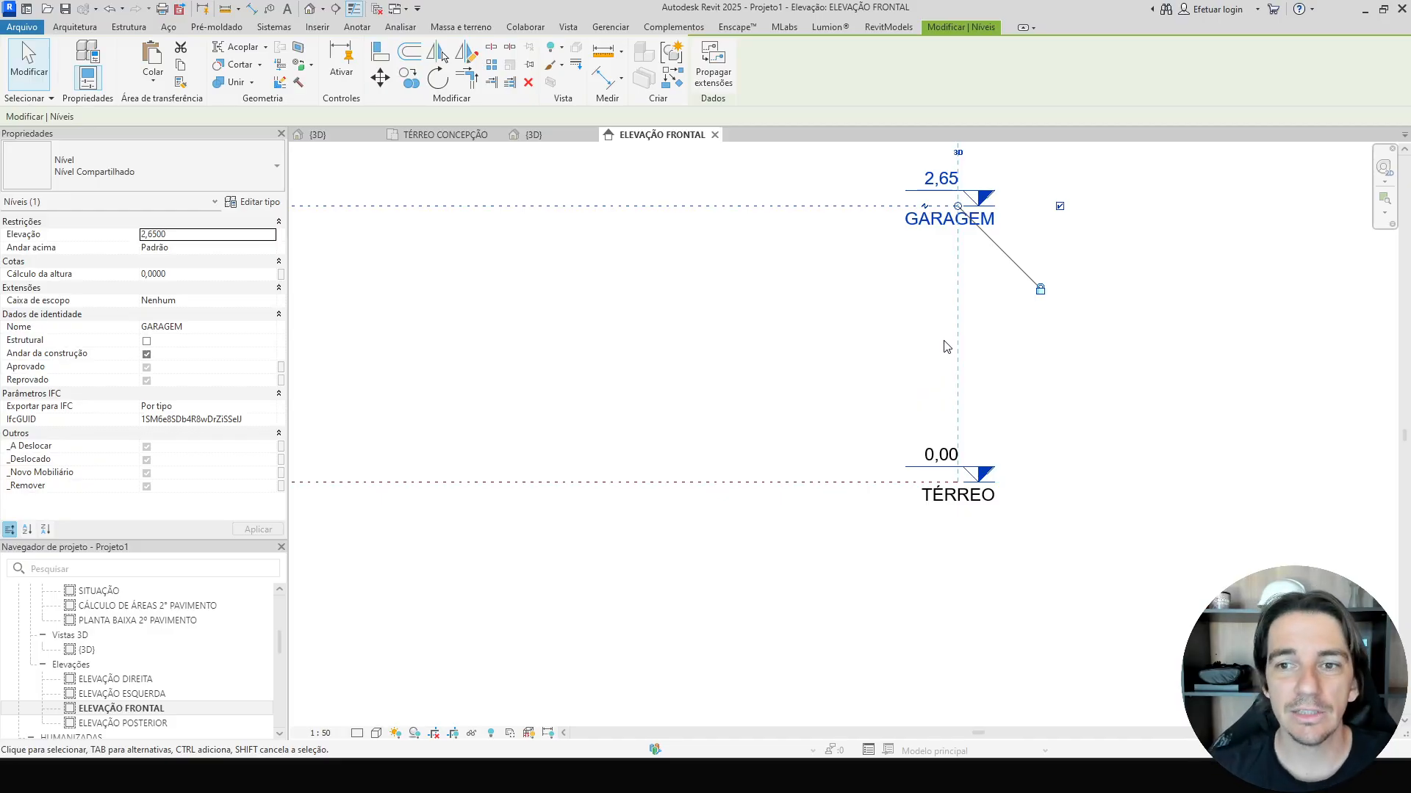
Copy the 2º PAVIMENTO level 1 m upward to create a new level.
scroll(922, 331, down, 2)
middle_drag(873, 321, 864, 368)
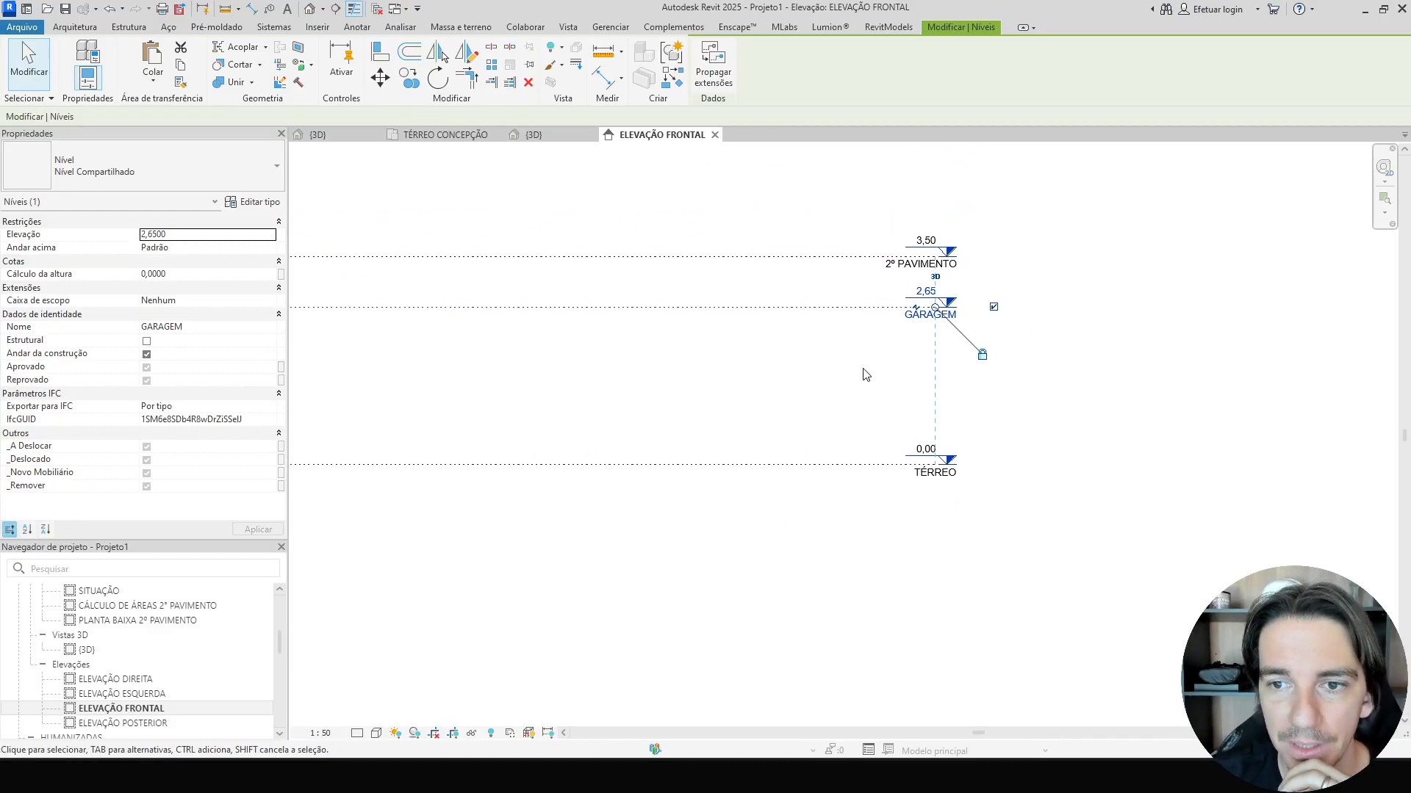
scroll(861, 360, up, 1)
click(849, 265)
middle_drag(850, 270, 790, 304)
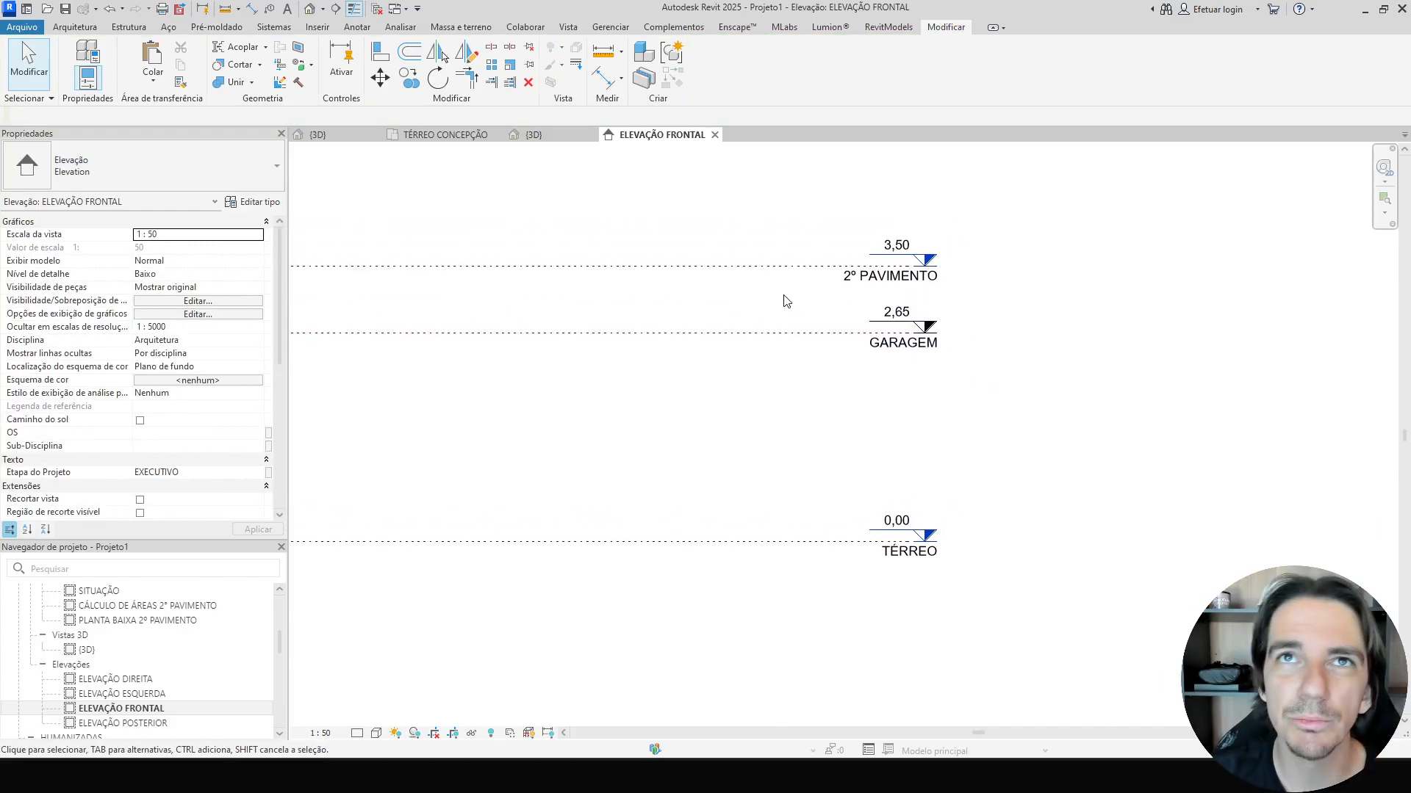
click(767, 270)
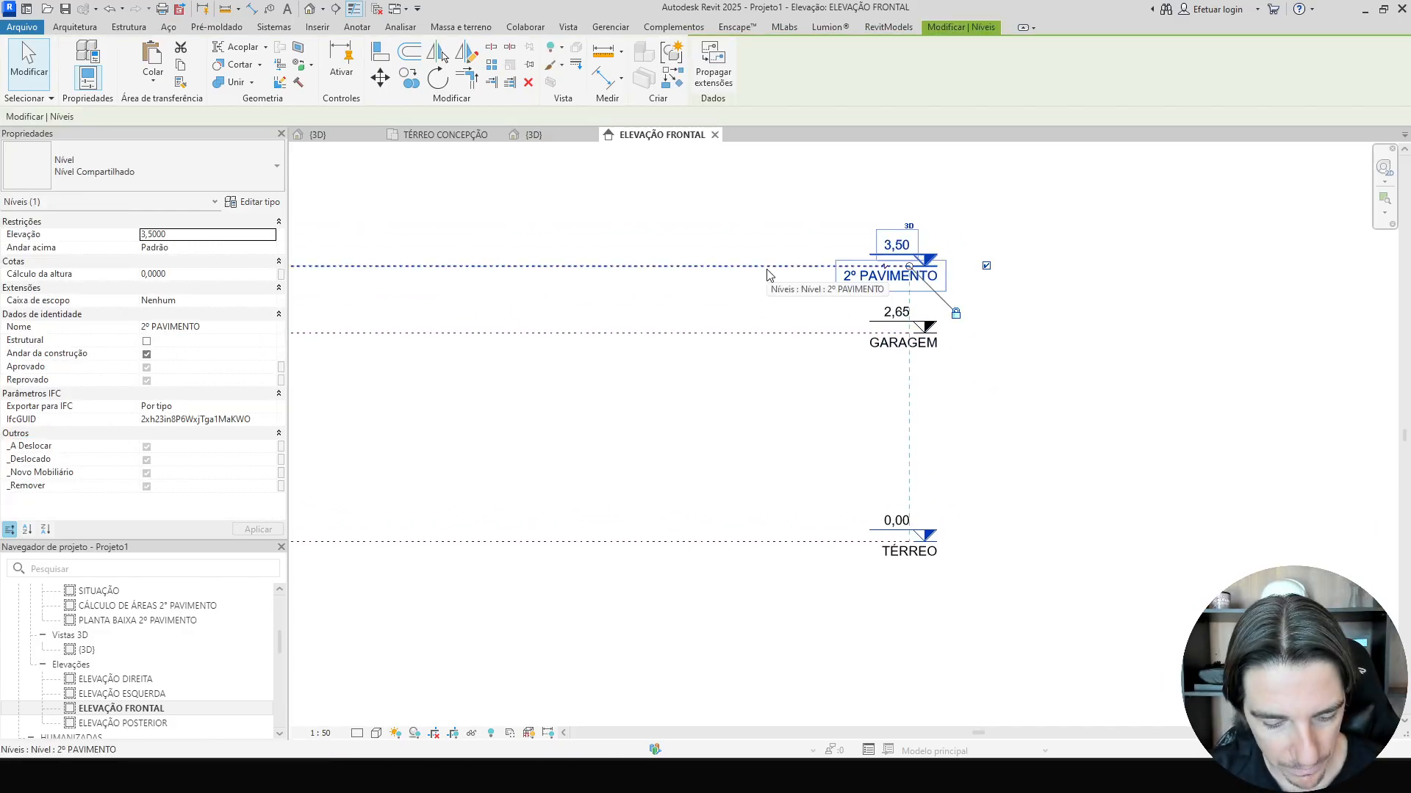
key(c)
key(o)
click(767, 266)
middle_drag(777, 235, 776, 327)
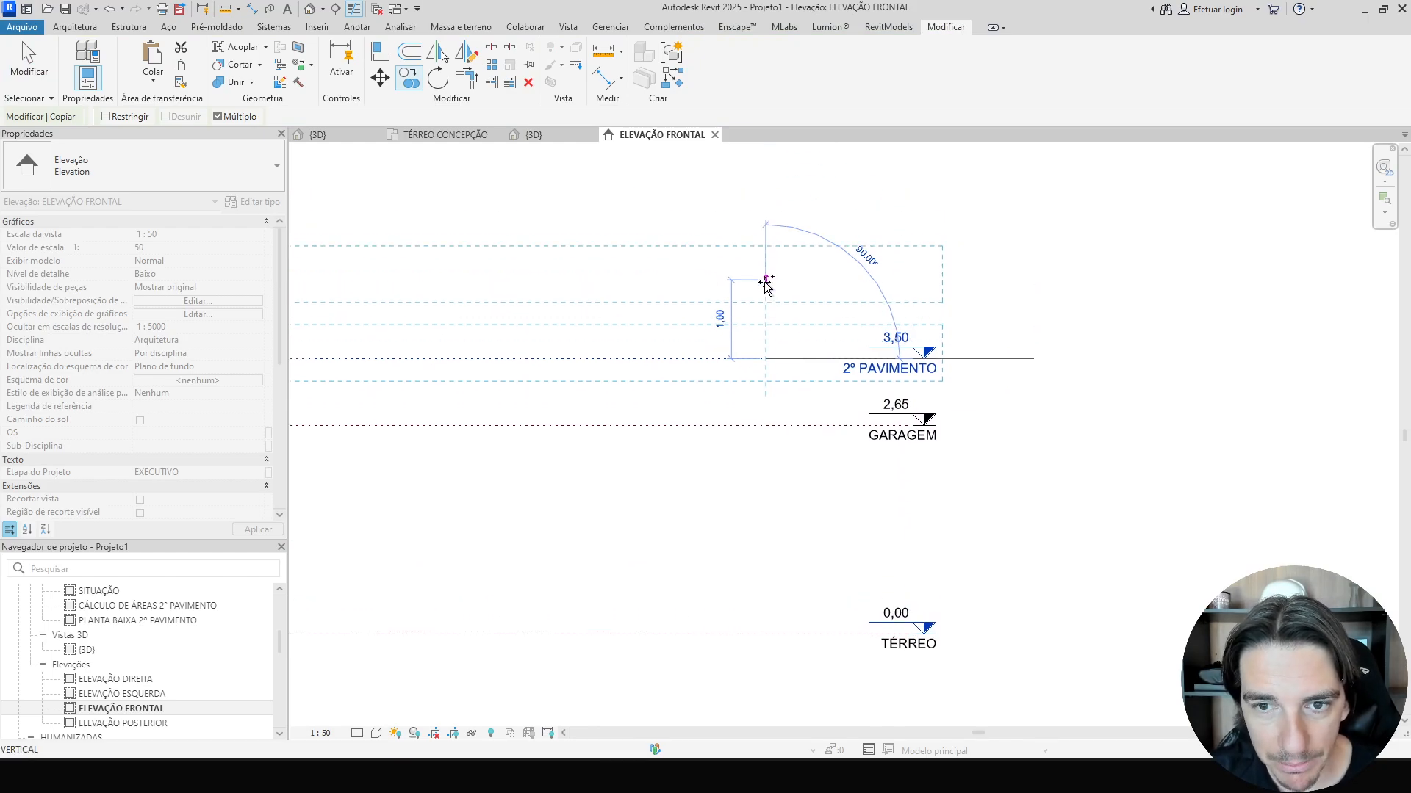
click(766, 281)
key(Escape)
key(Escape)
Rename the new level at 4,50 as HALL DE ENTRADA.
click(845, 281)
click(888, 290)
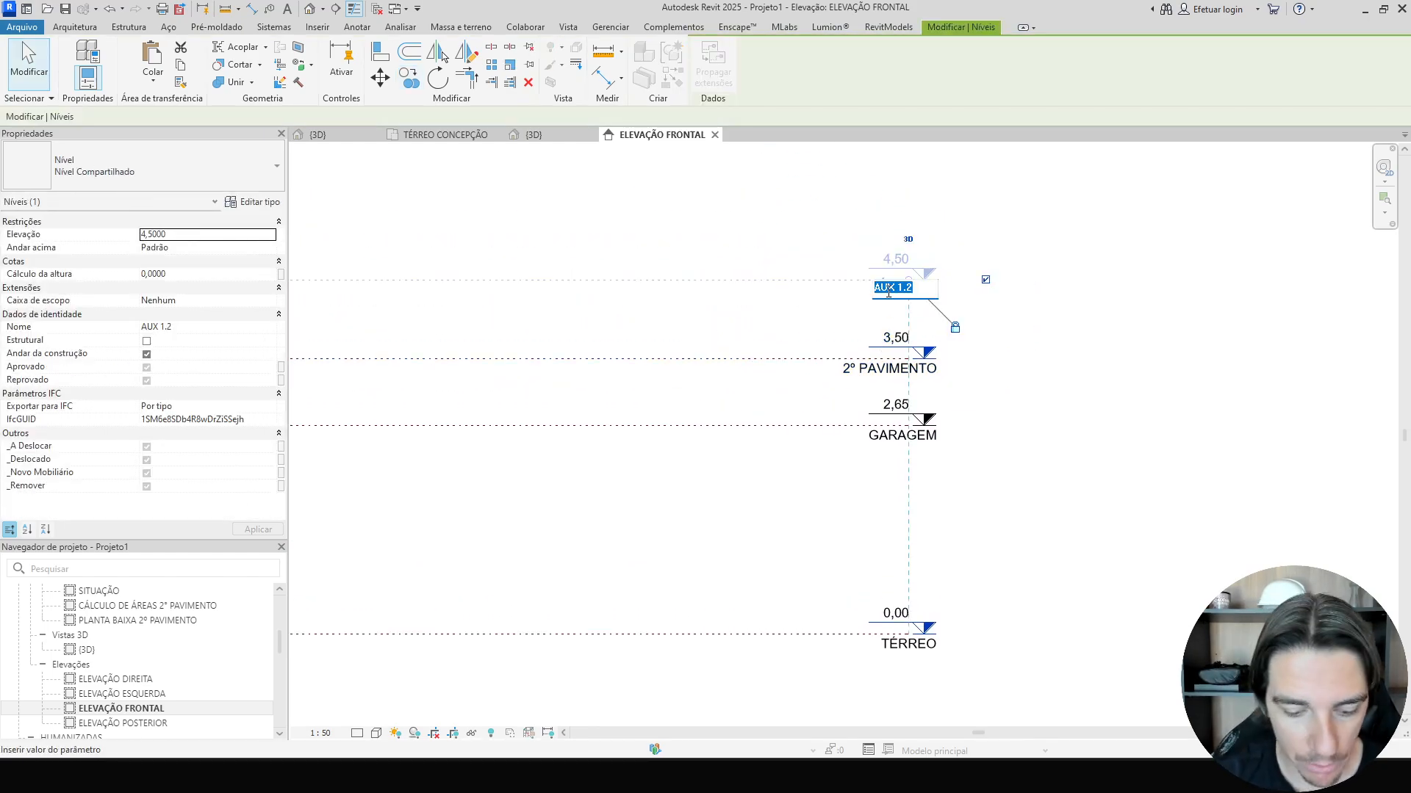
text(HALL DE )
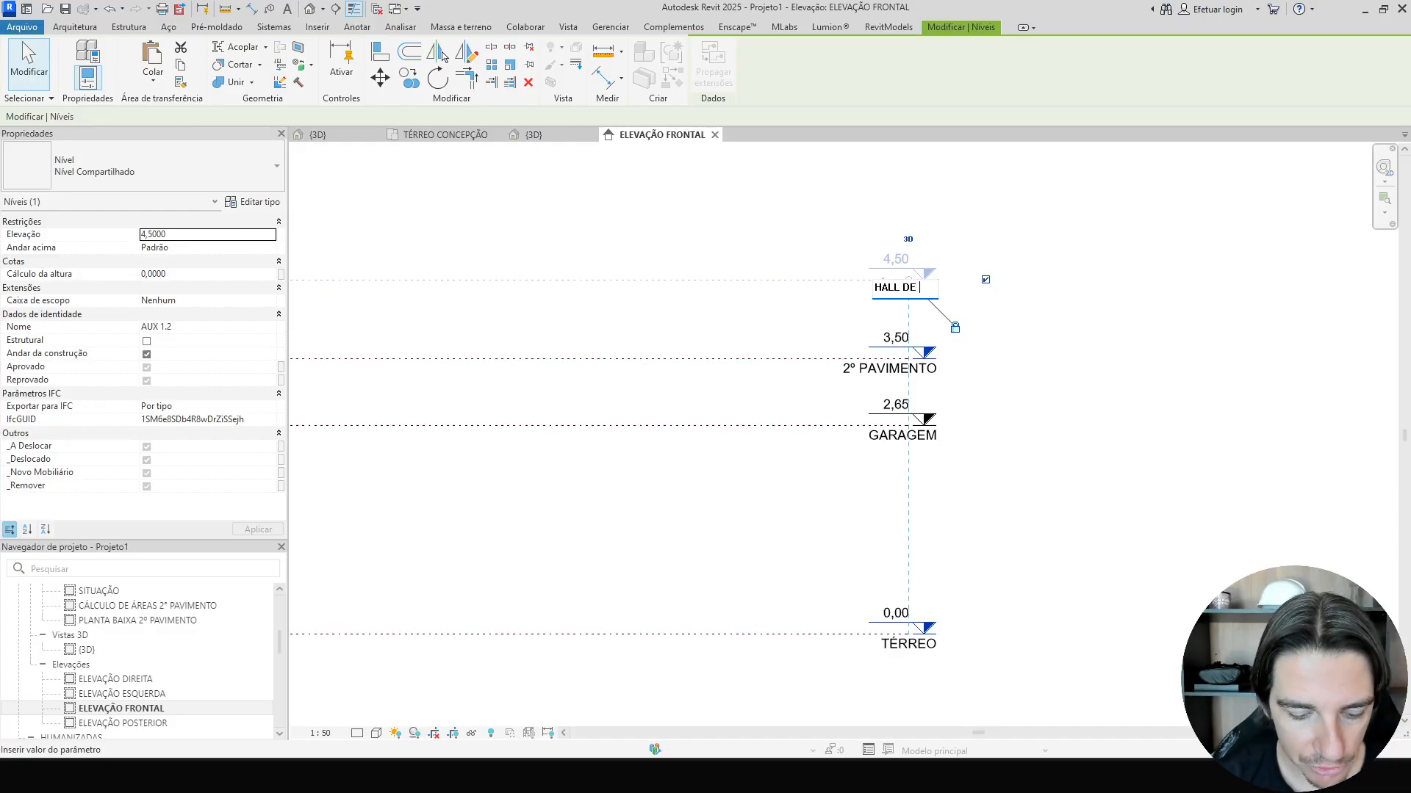
text(ENTRADA)
key(Return)
click(689, 233)
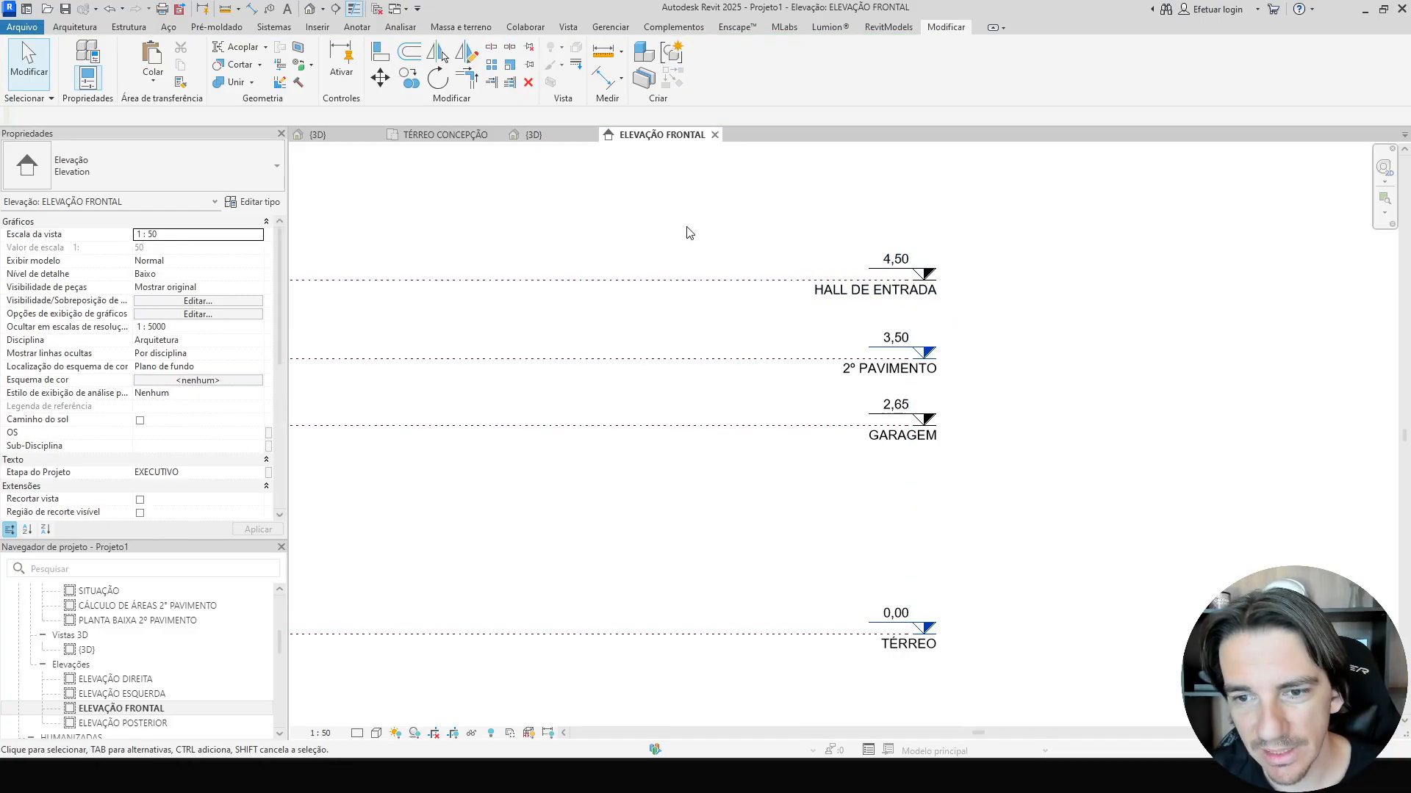
Copy the HALL DE ENTRADA level upward to create a new level at 5,80.
click(772, 288)
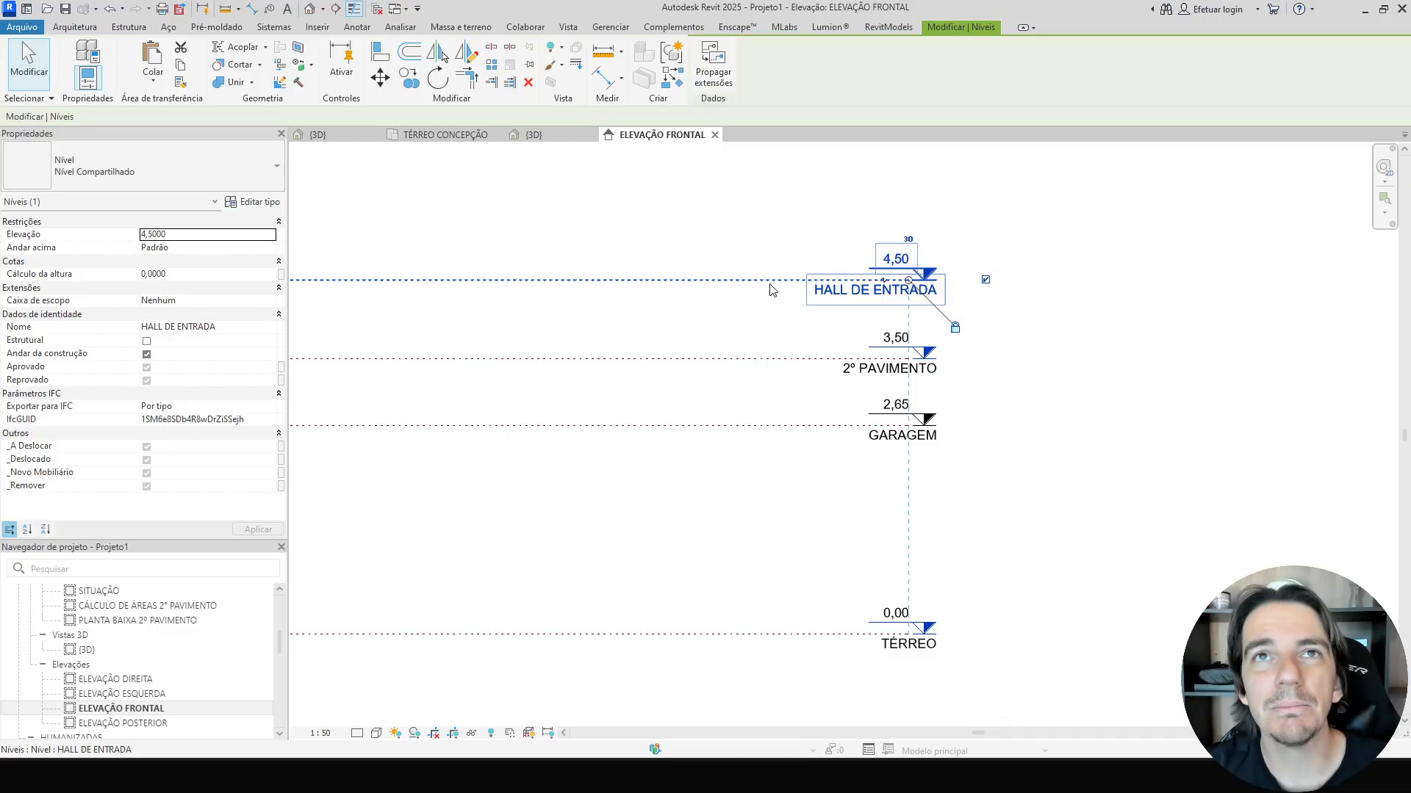
key(c)
key(o)
click(770, 280)
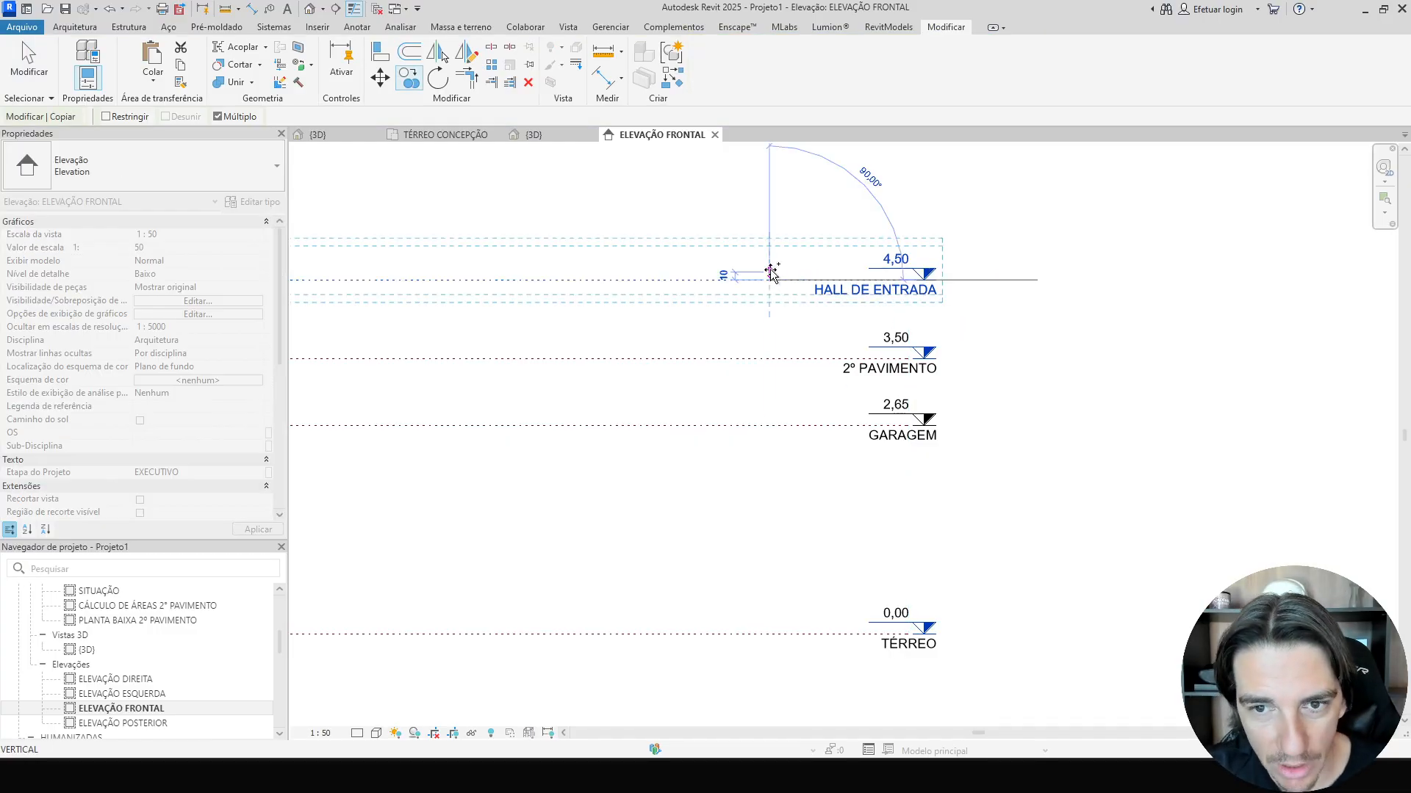
middle_drag(796, 264, 790, 368)
click(763, 281)
key(Escape)
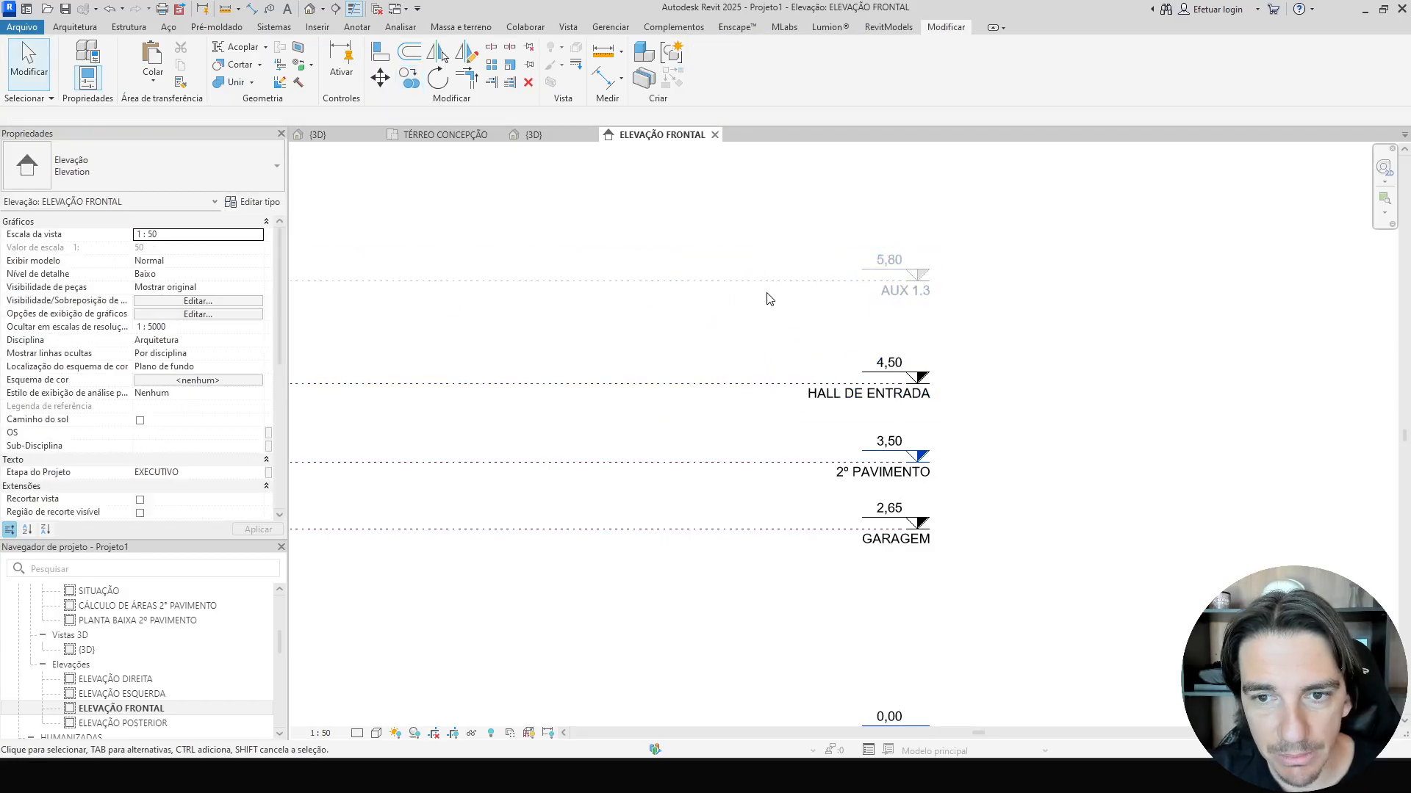
Rename the new level at 5,80 as SUPERIOR.
click(809, 283)
click(904, 290)
text(SUPERIOR)
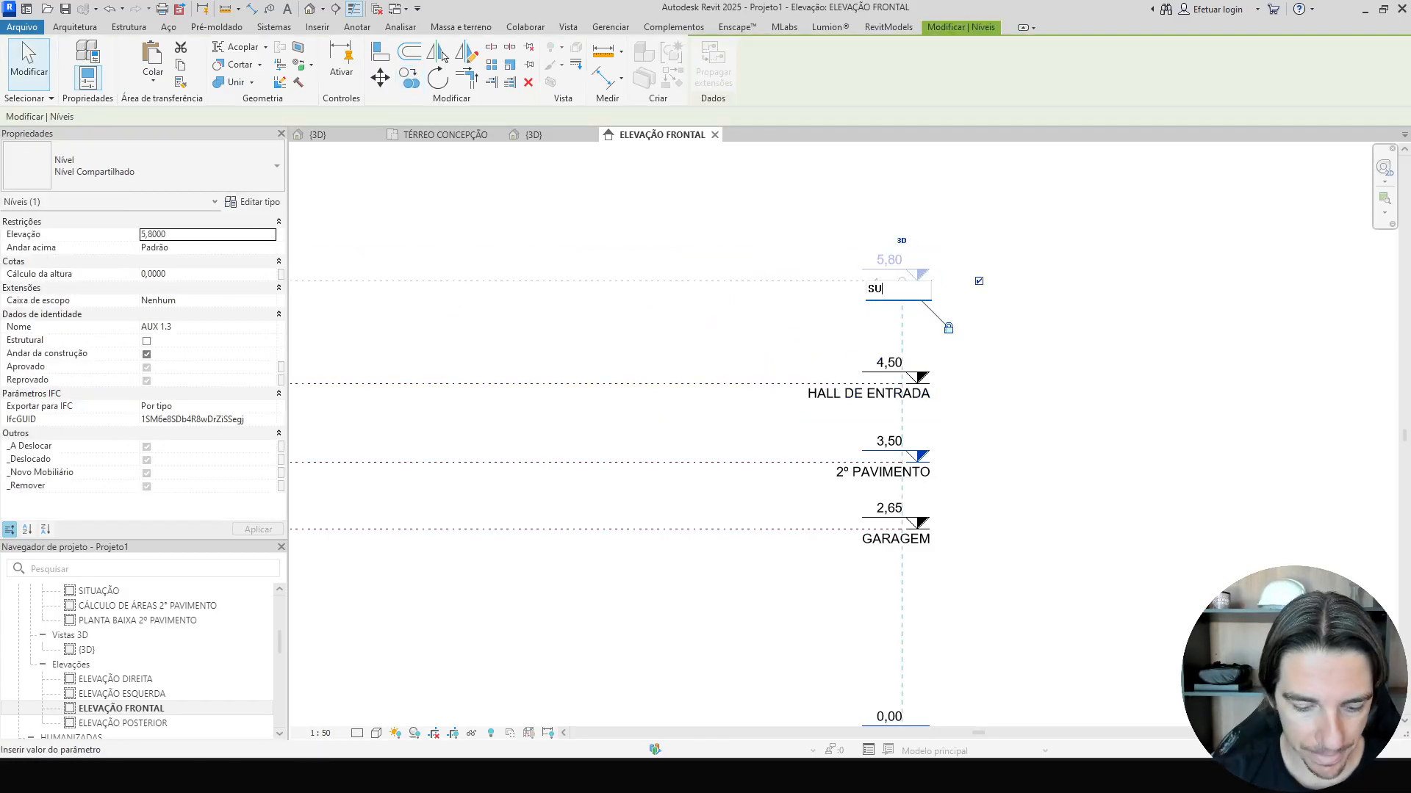
key(Return)
click(727, 333)
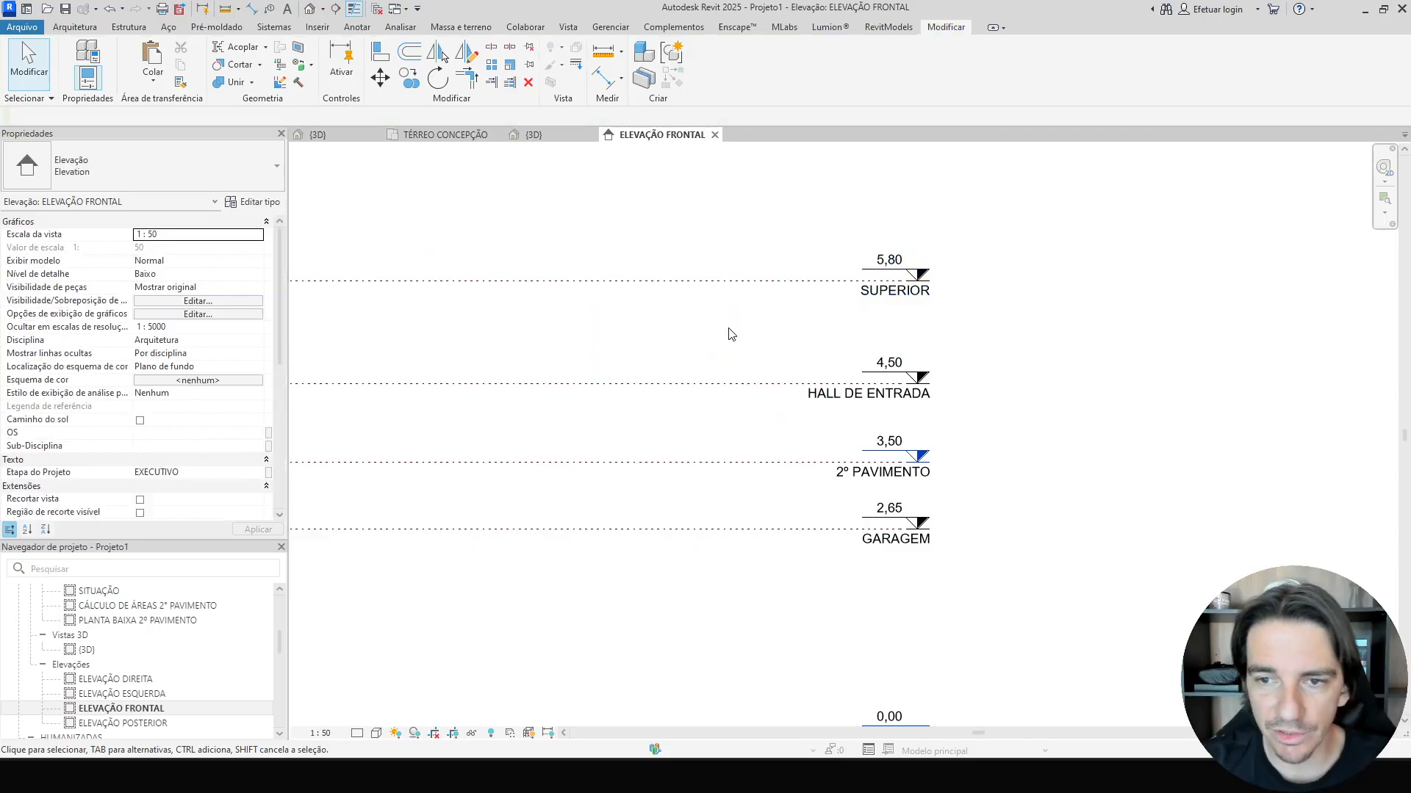
scroll(1001, 504, up, 3)
scroll(955, 457, up, 3)
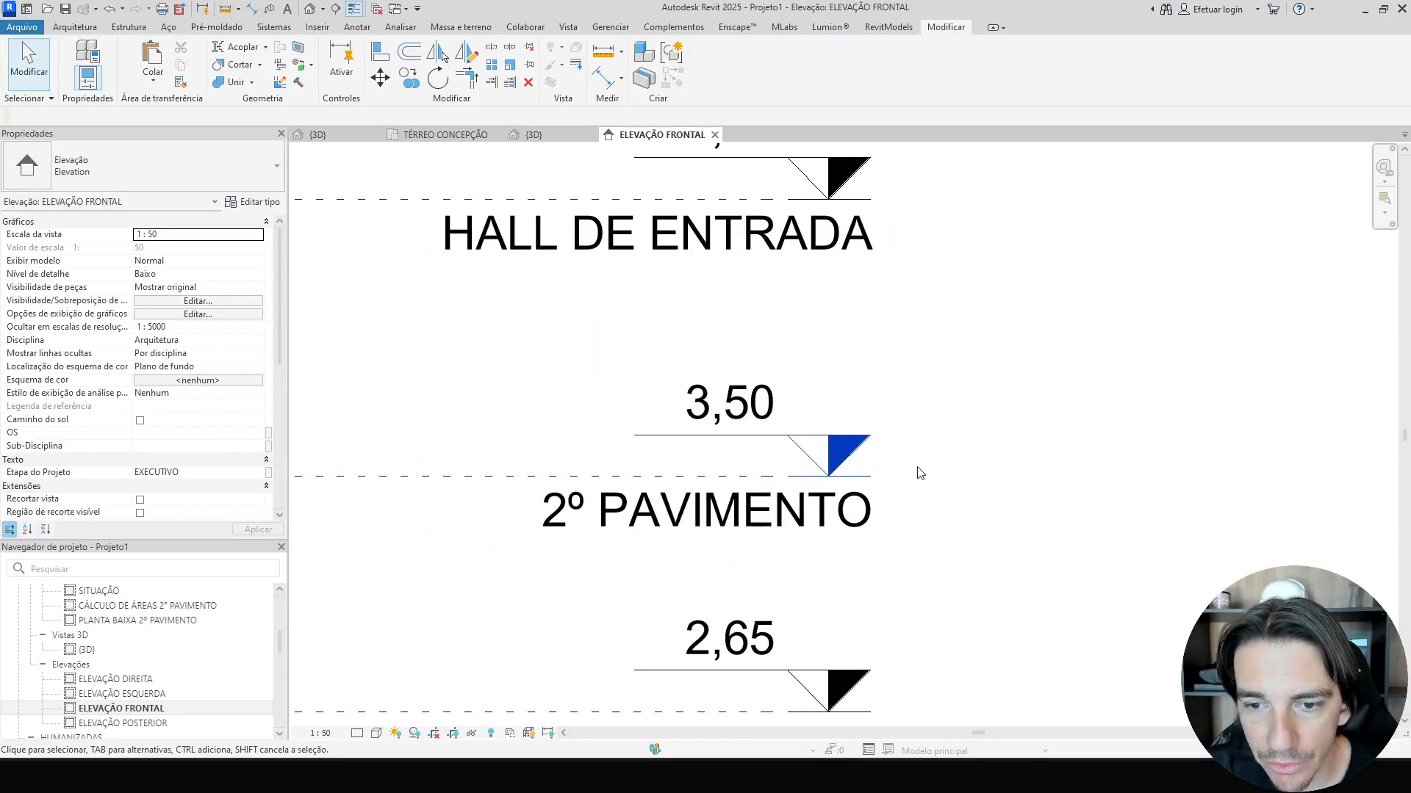
middle_drag(929, 352, 922, 468)
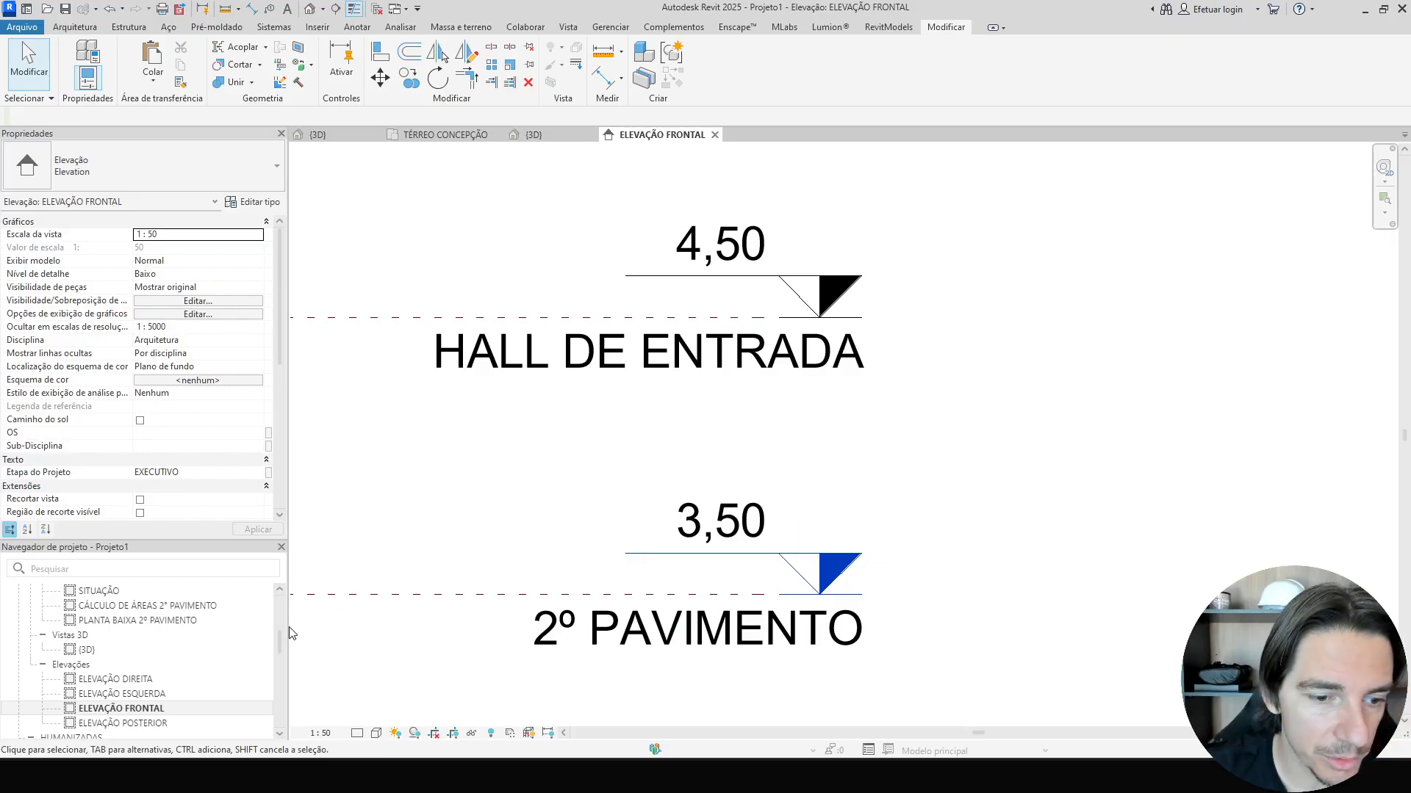
scroll(745, 364, down, 5)
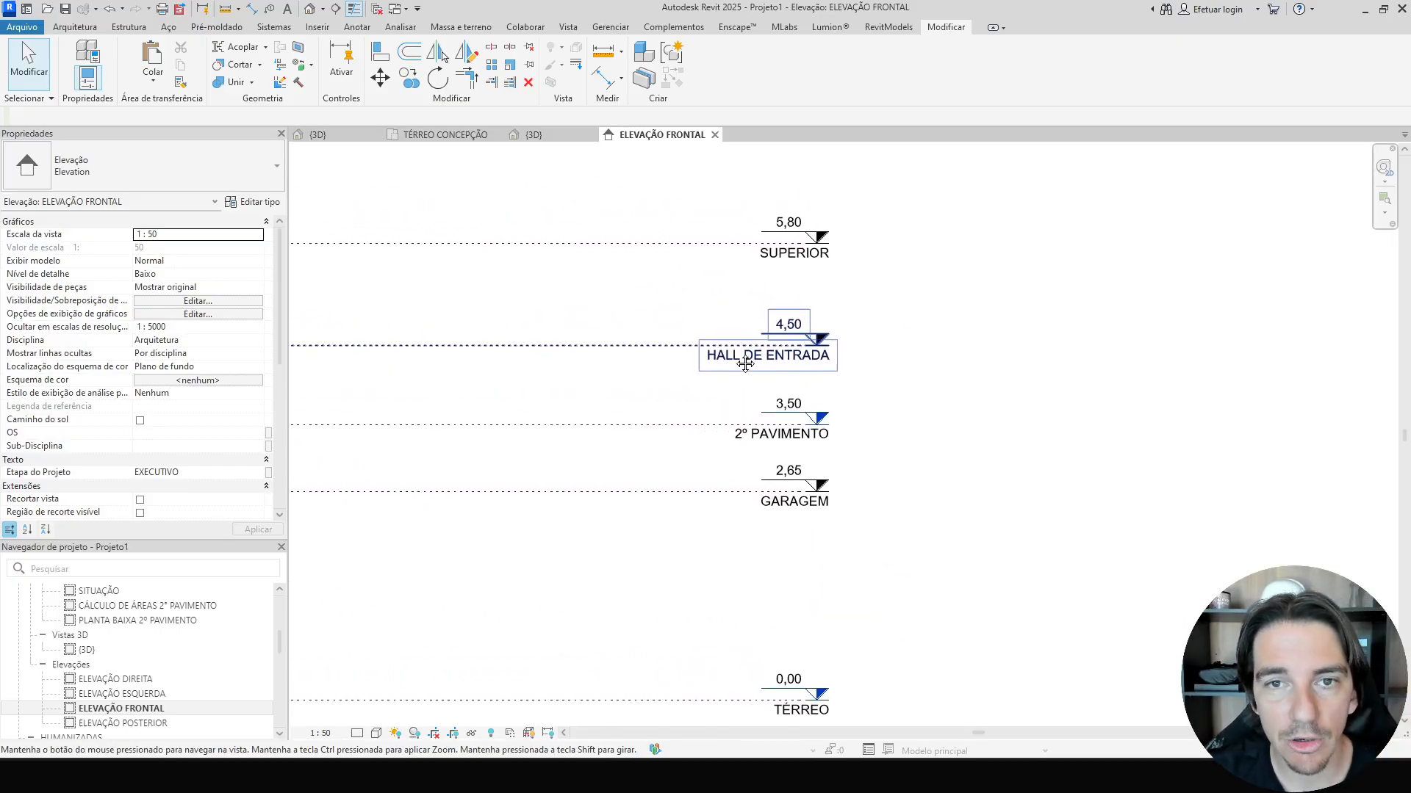
Create a floor plan view for the GARAGEM level, with duplicating existing views allowed.
click(568, 26)
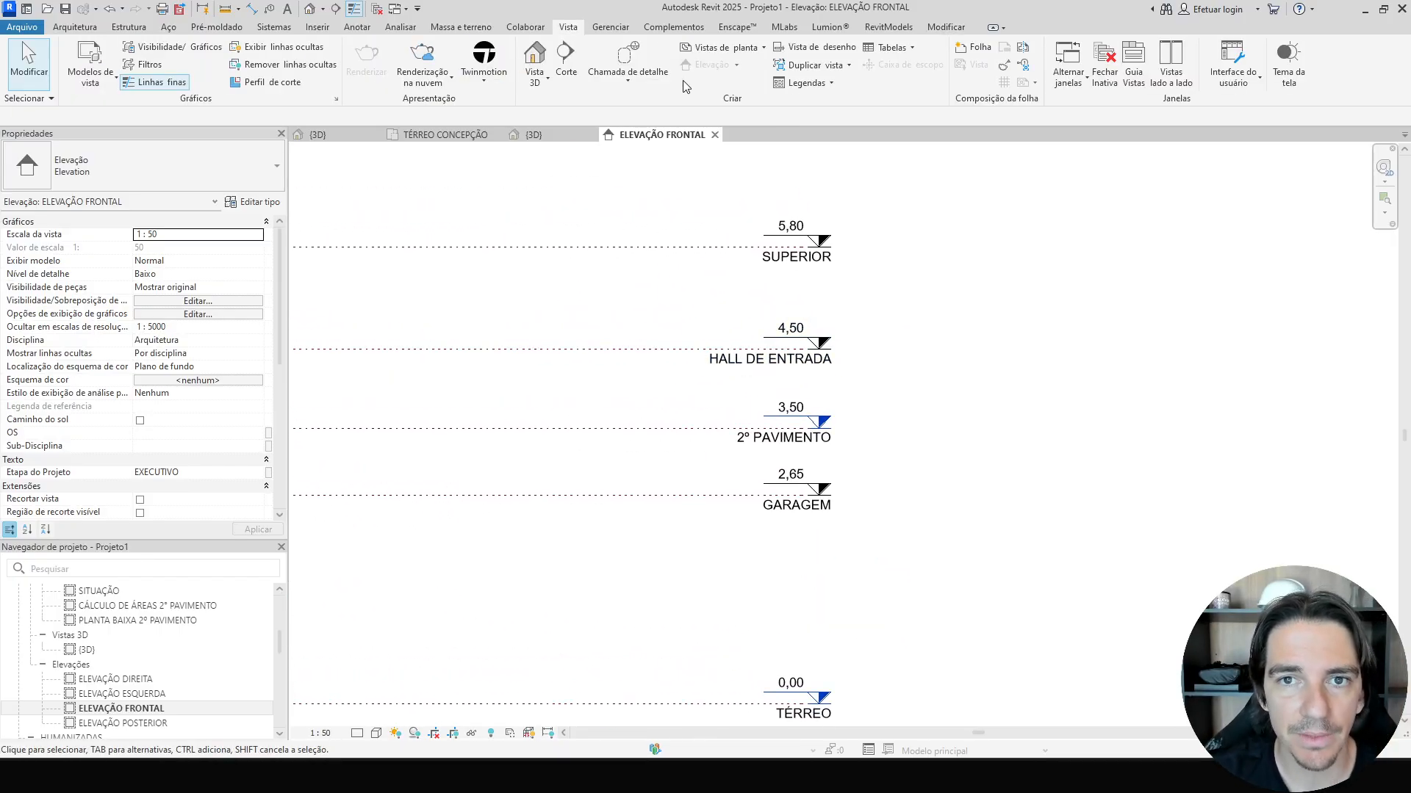
click(763, 49)
click(736, 83)
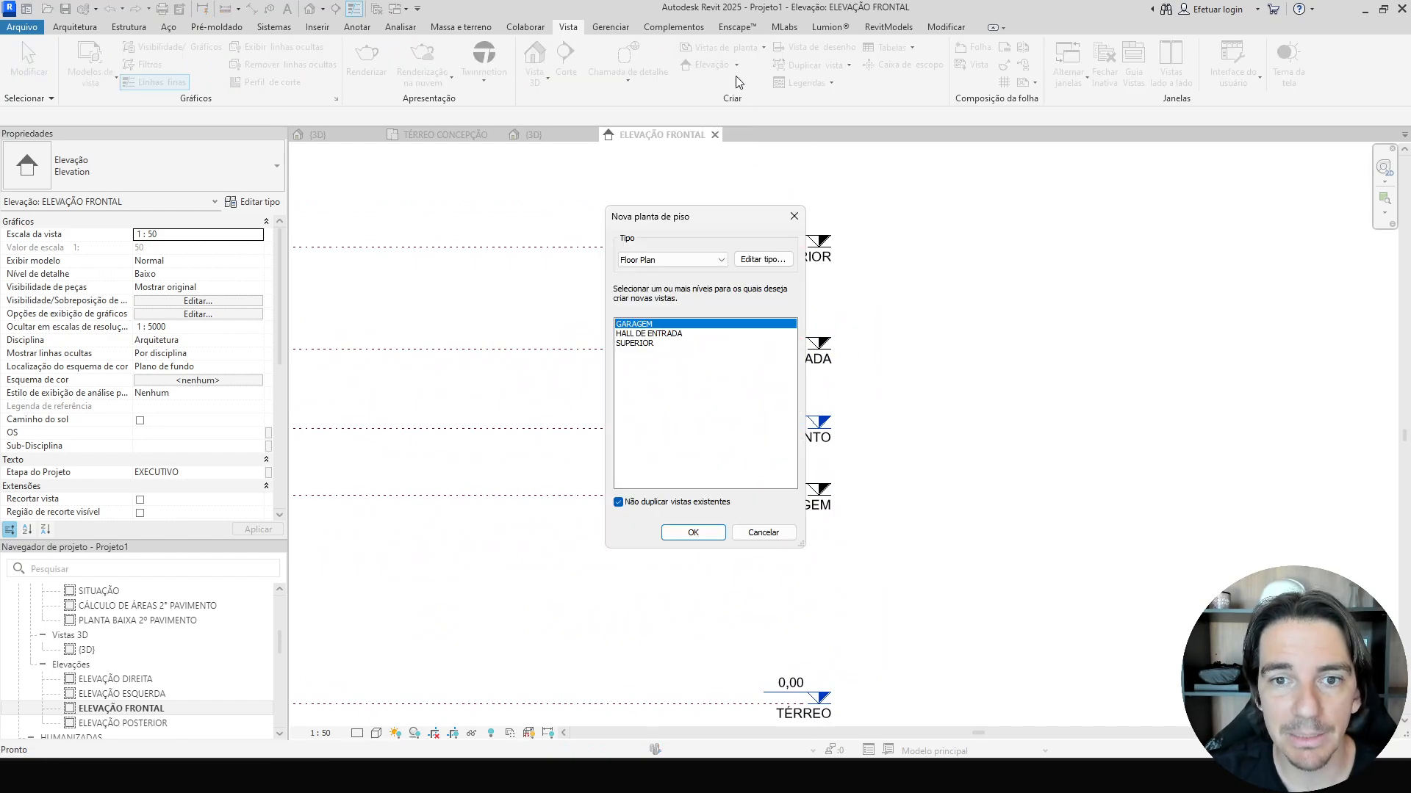
click(619, 504)
click(618, 504)
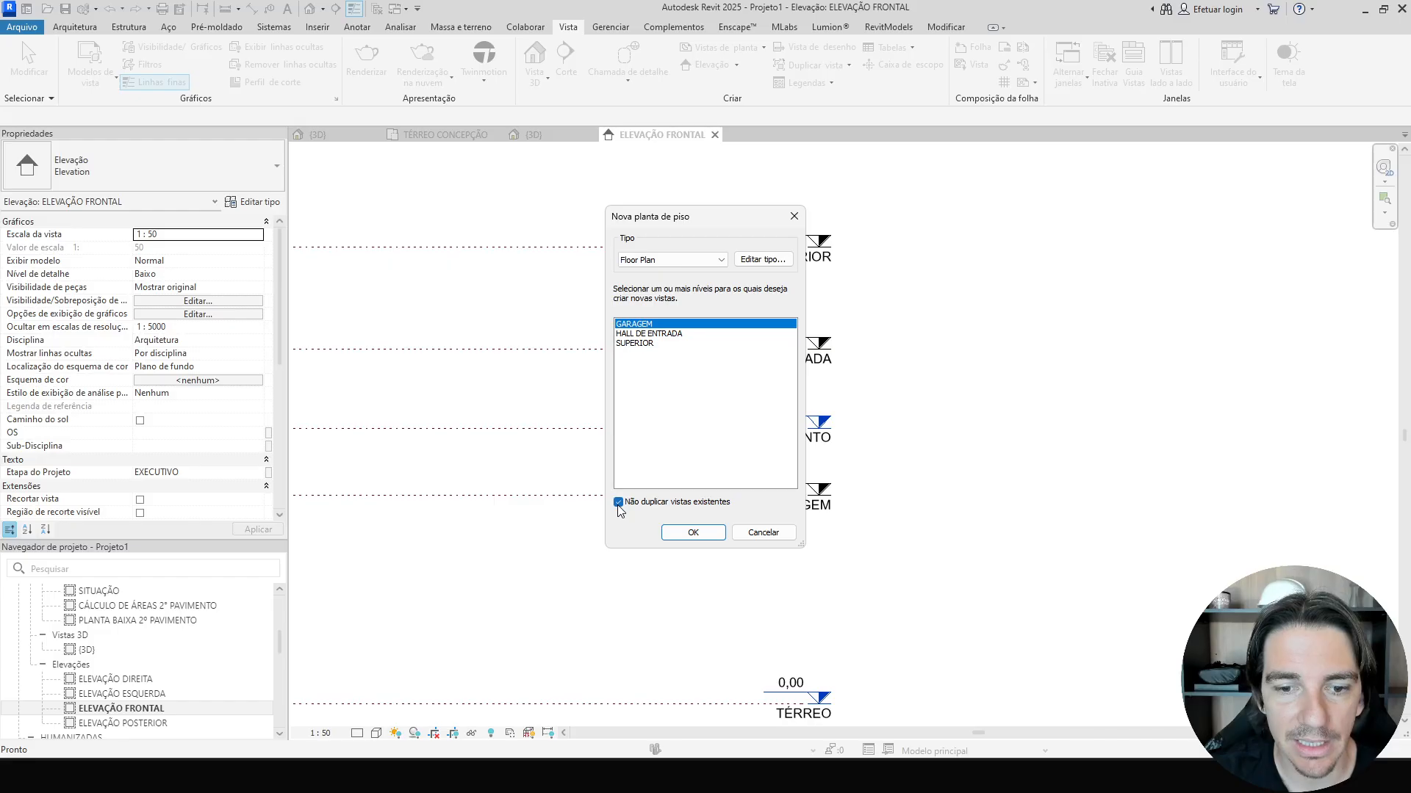
click(619, 504)
click(618, 504)
click(619, 504)
click(619, 504)
click(618, 504)
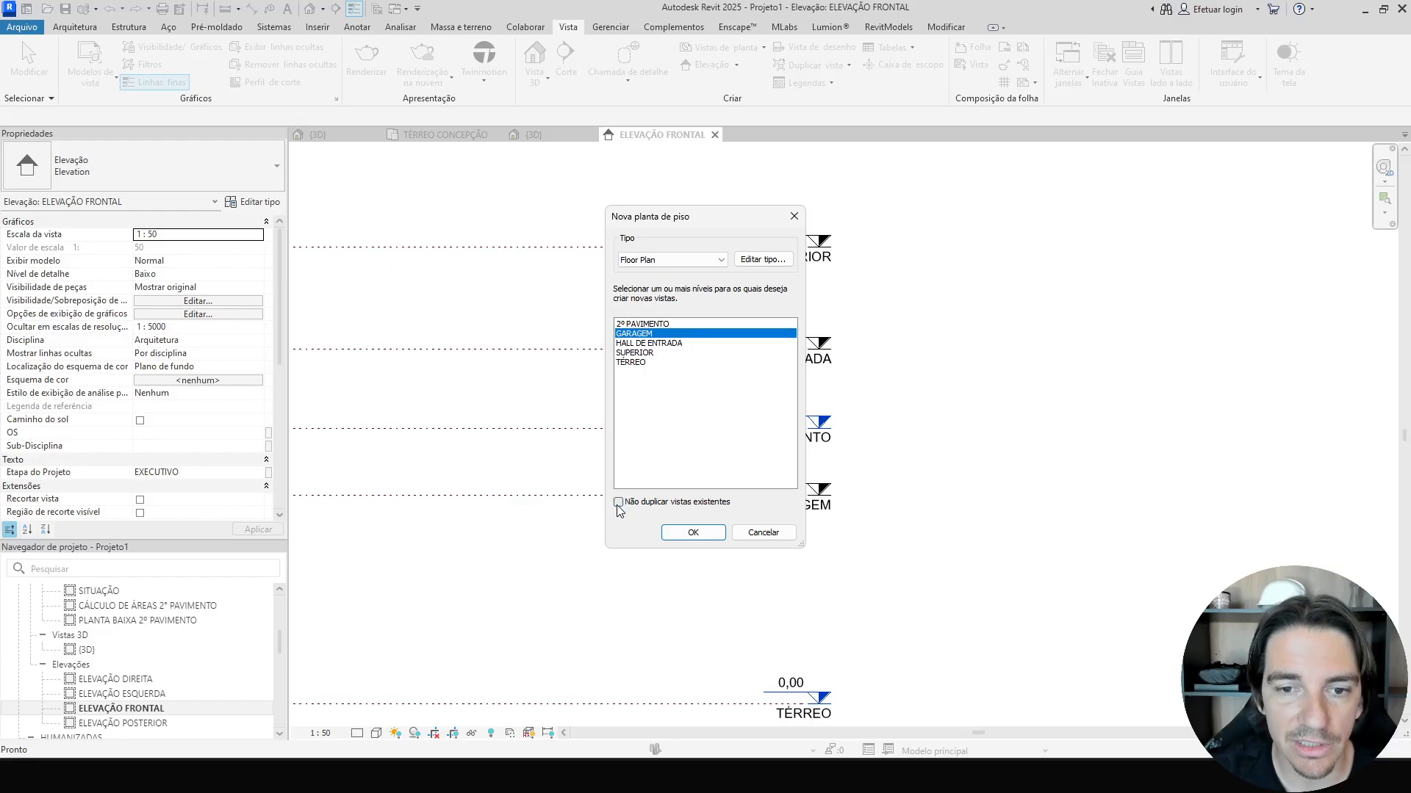
click(618, 504)
click(619, 504)
click(618, 504)
click(618, 504)
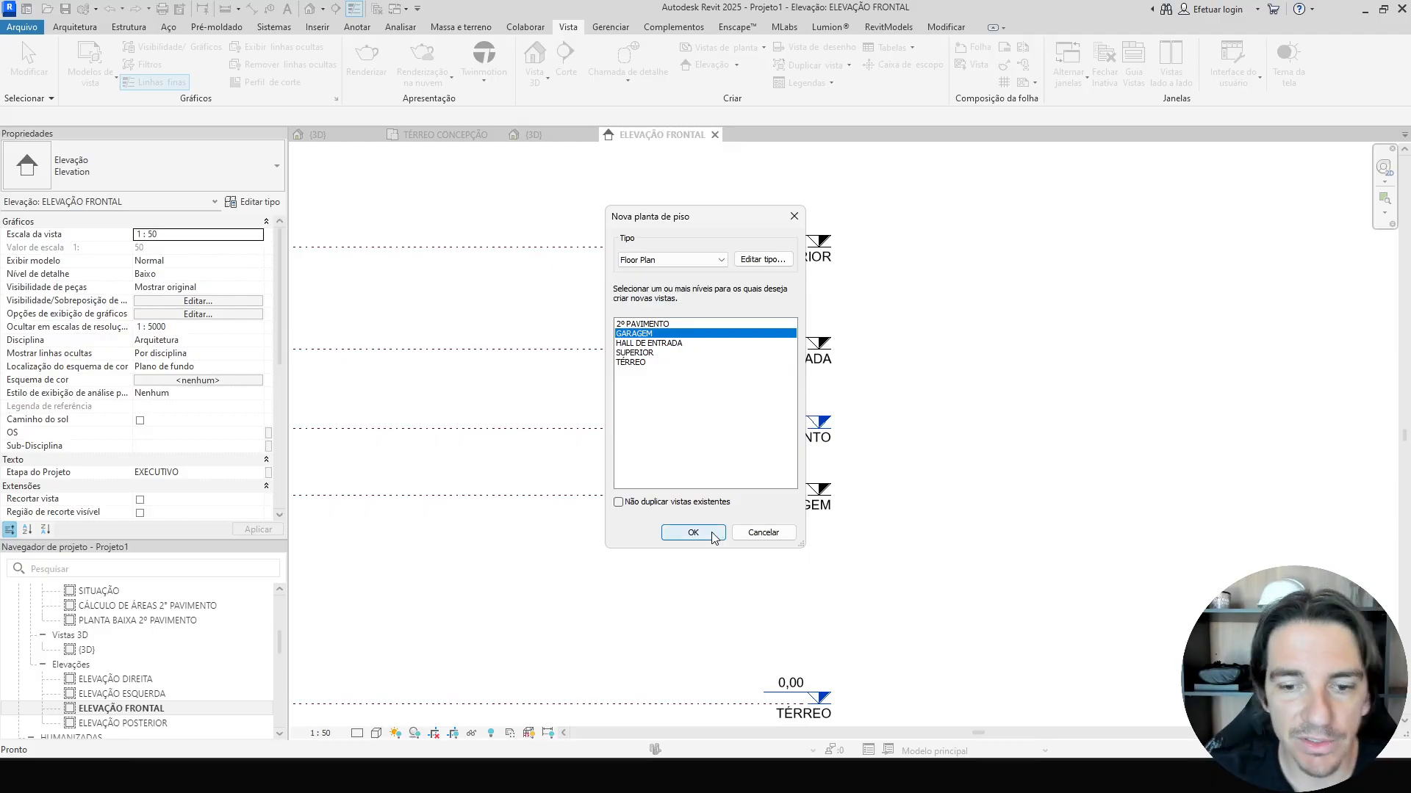
click(692, 533)
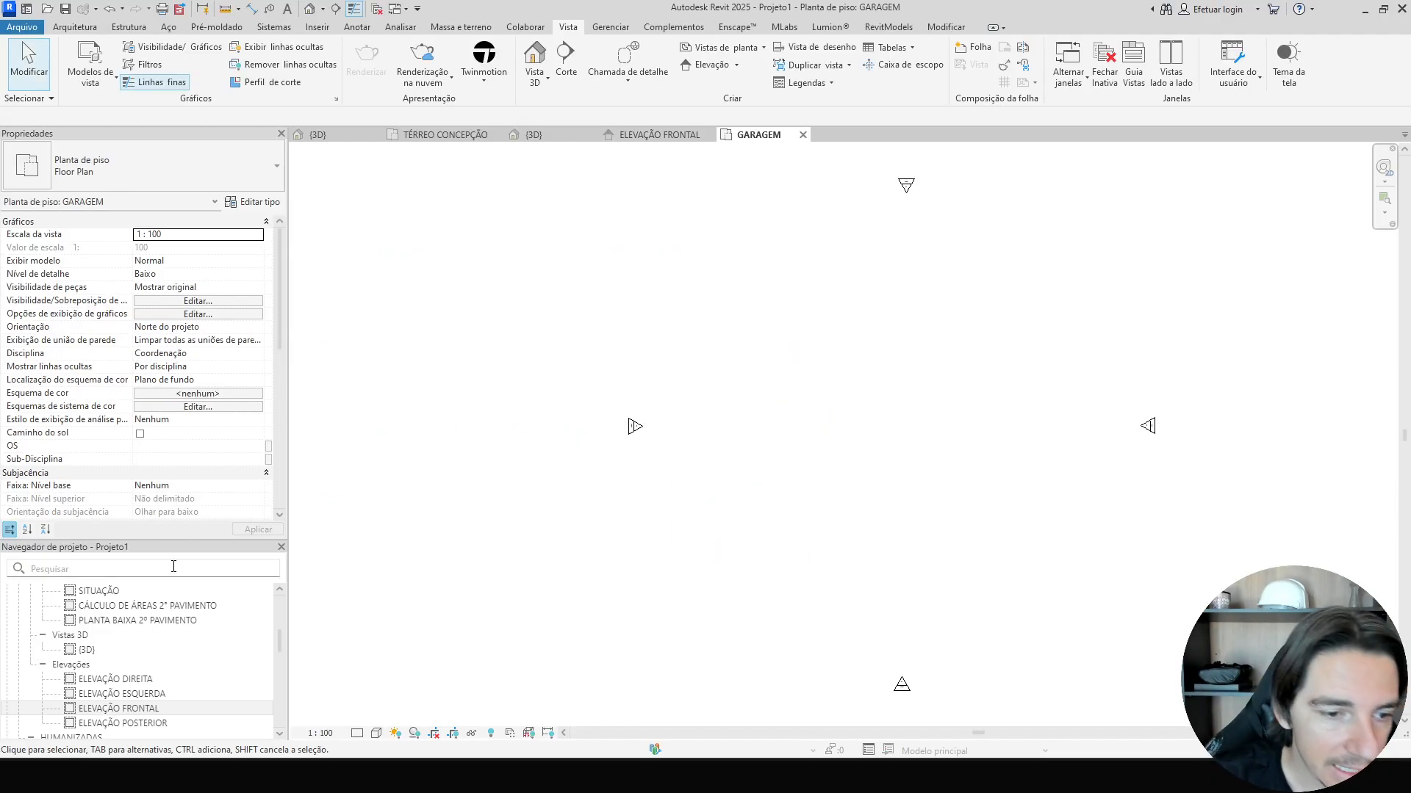
Locate the new GARAGEM plan in the project browser's view tree.
drag(175, 540, 176, 429)
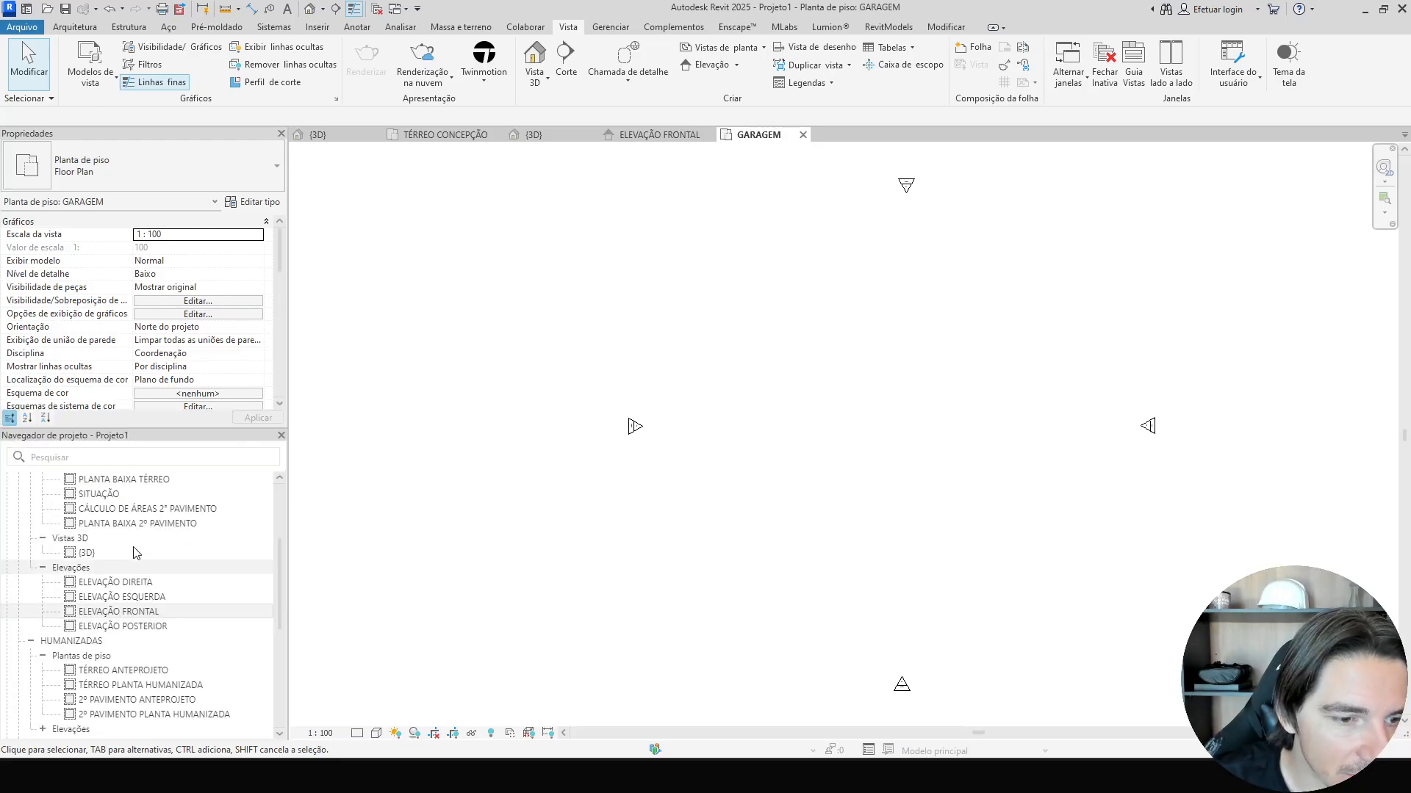
scroll(136, 552, up, 3)
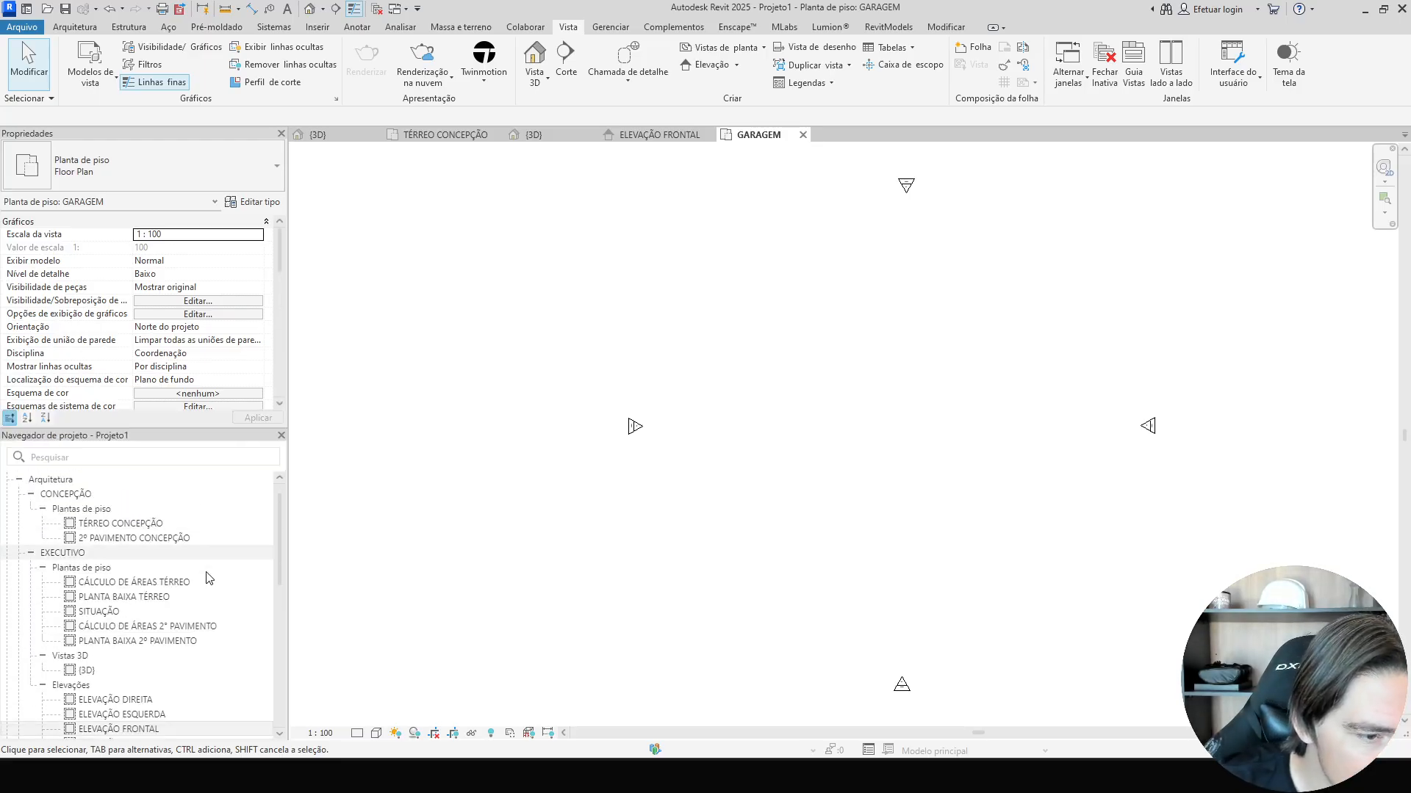
scroll(183, 595, down, 7)
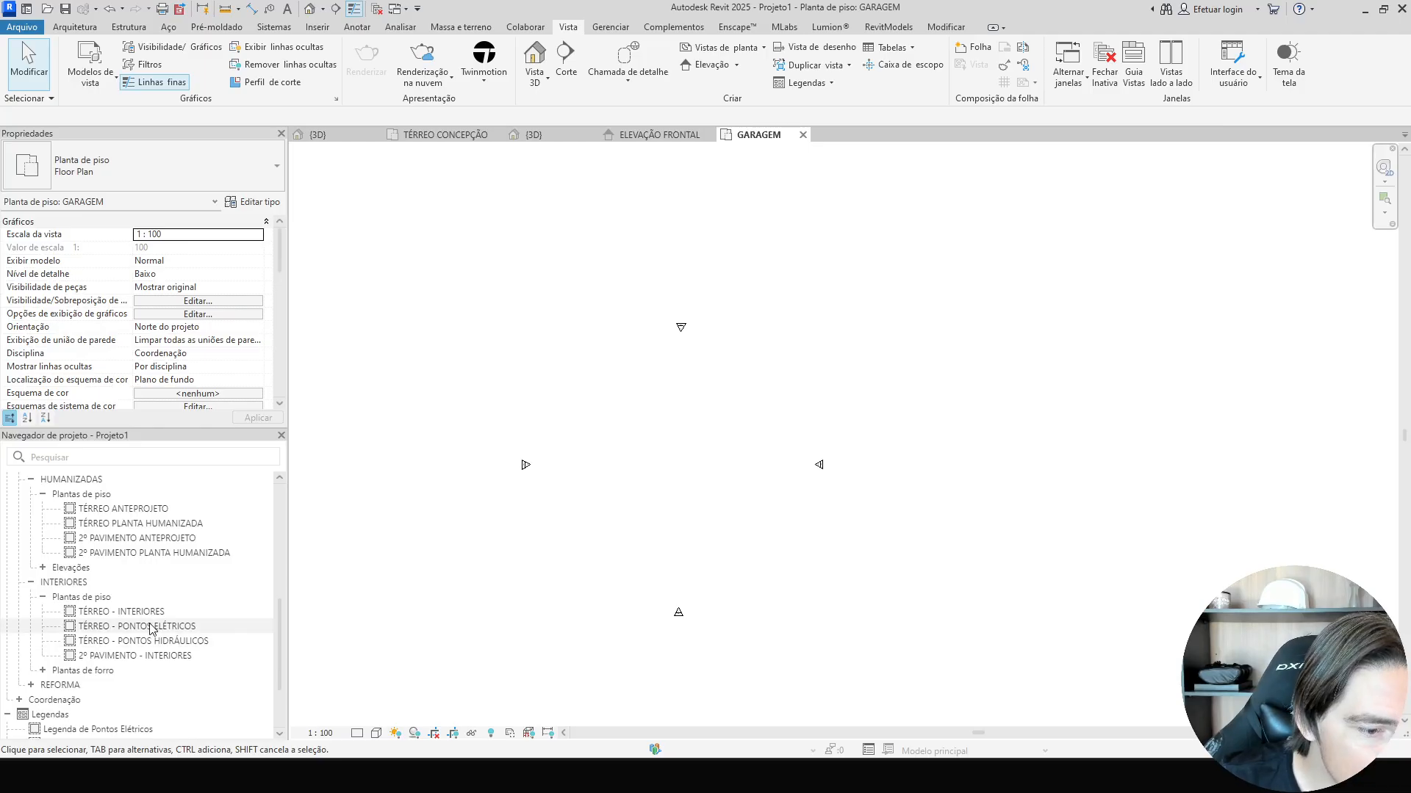
scroll(150, 629, down, 1)
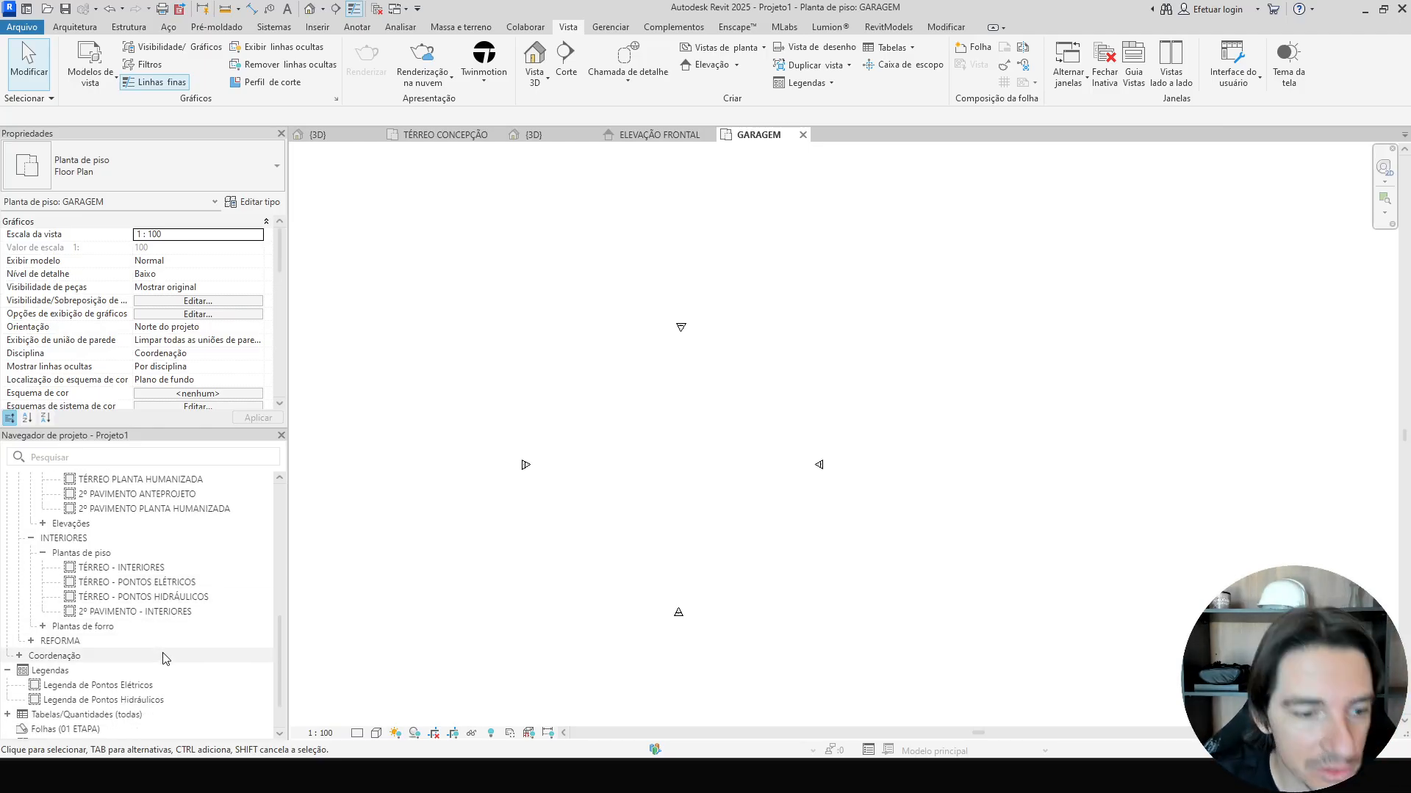
click(20, 656)
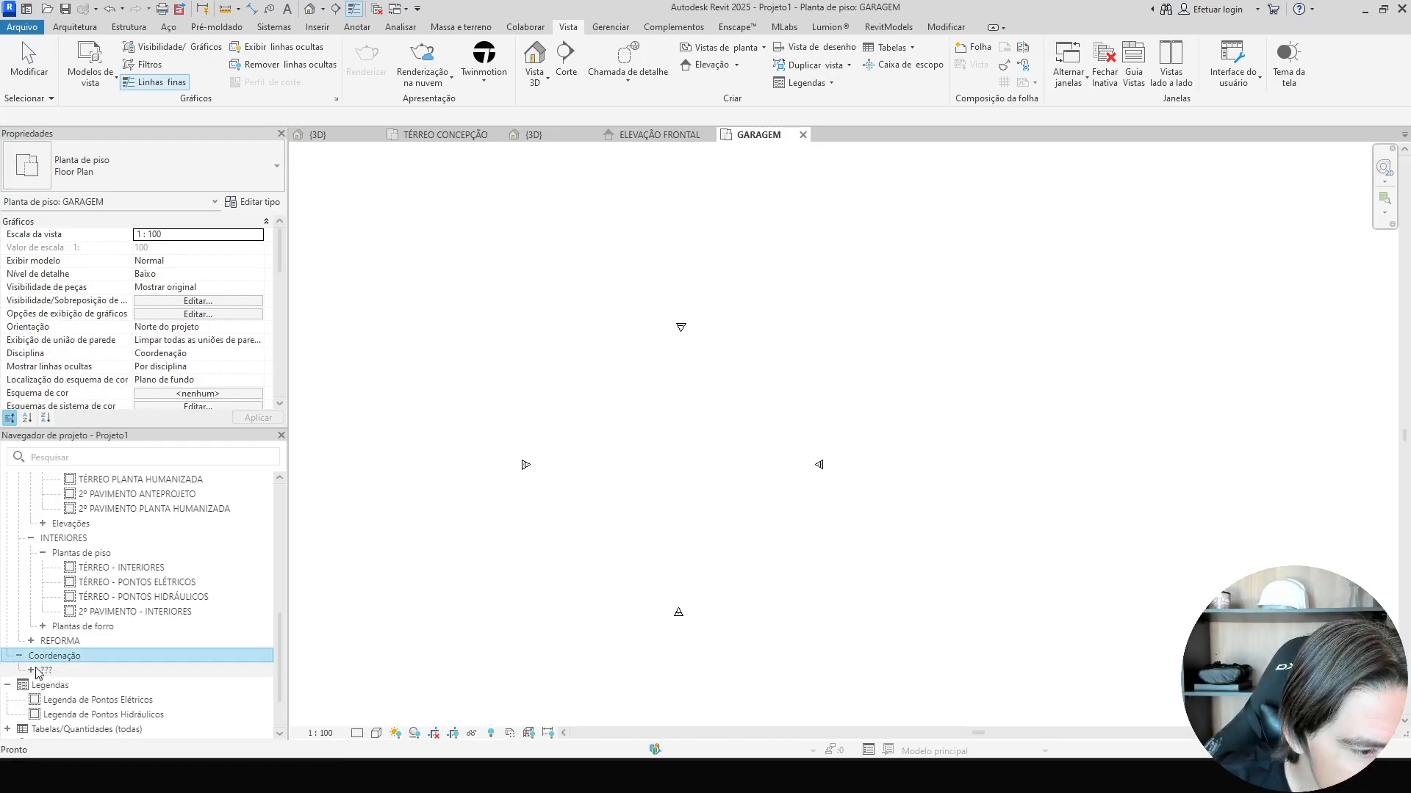
click(31, 670)
scroll(72, 676, down, 1)
double_click(73, 644)
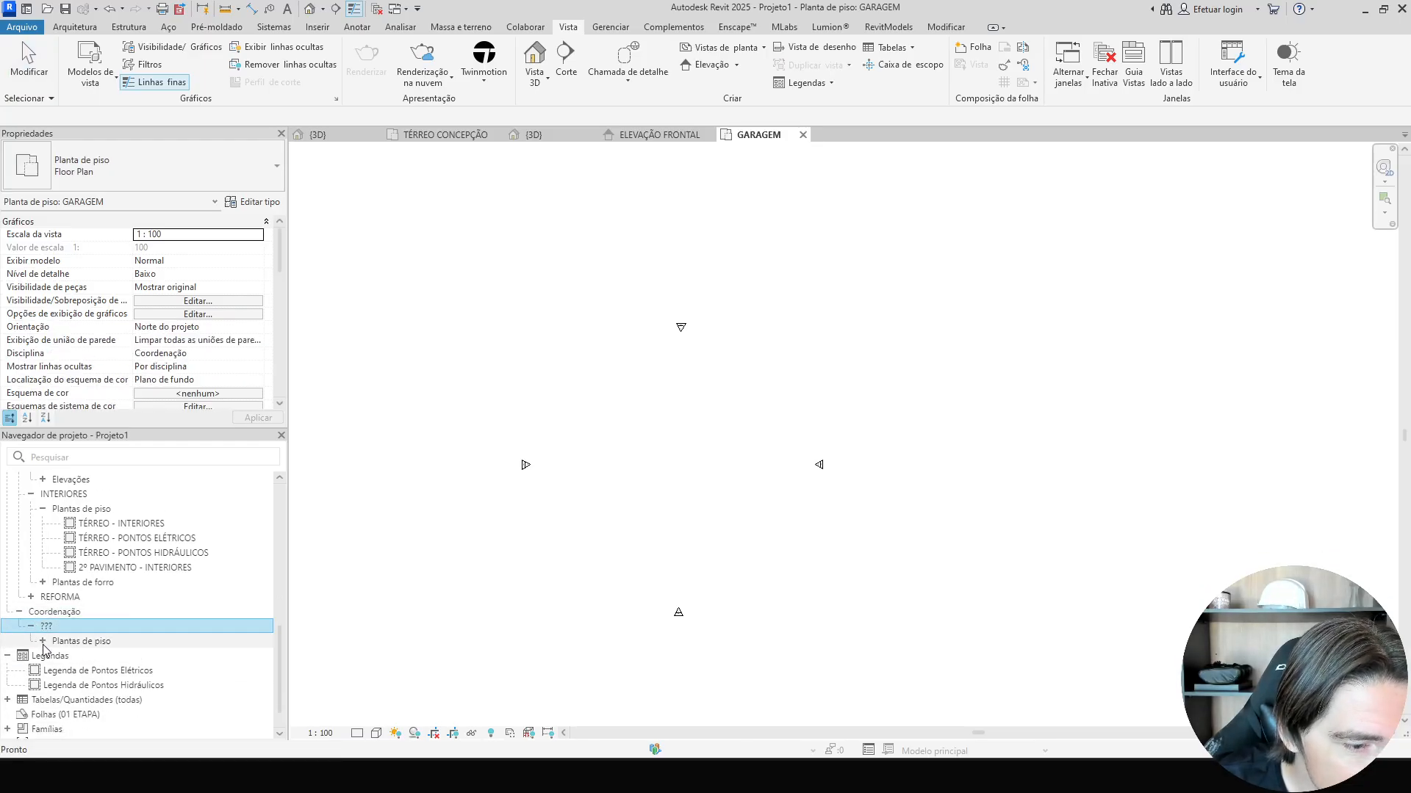
double_click(74, 657)
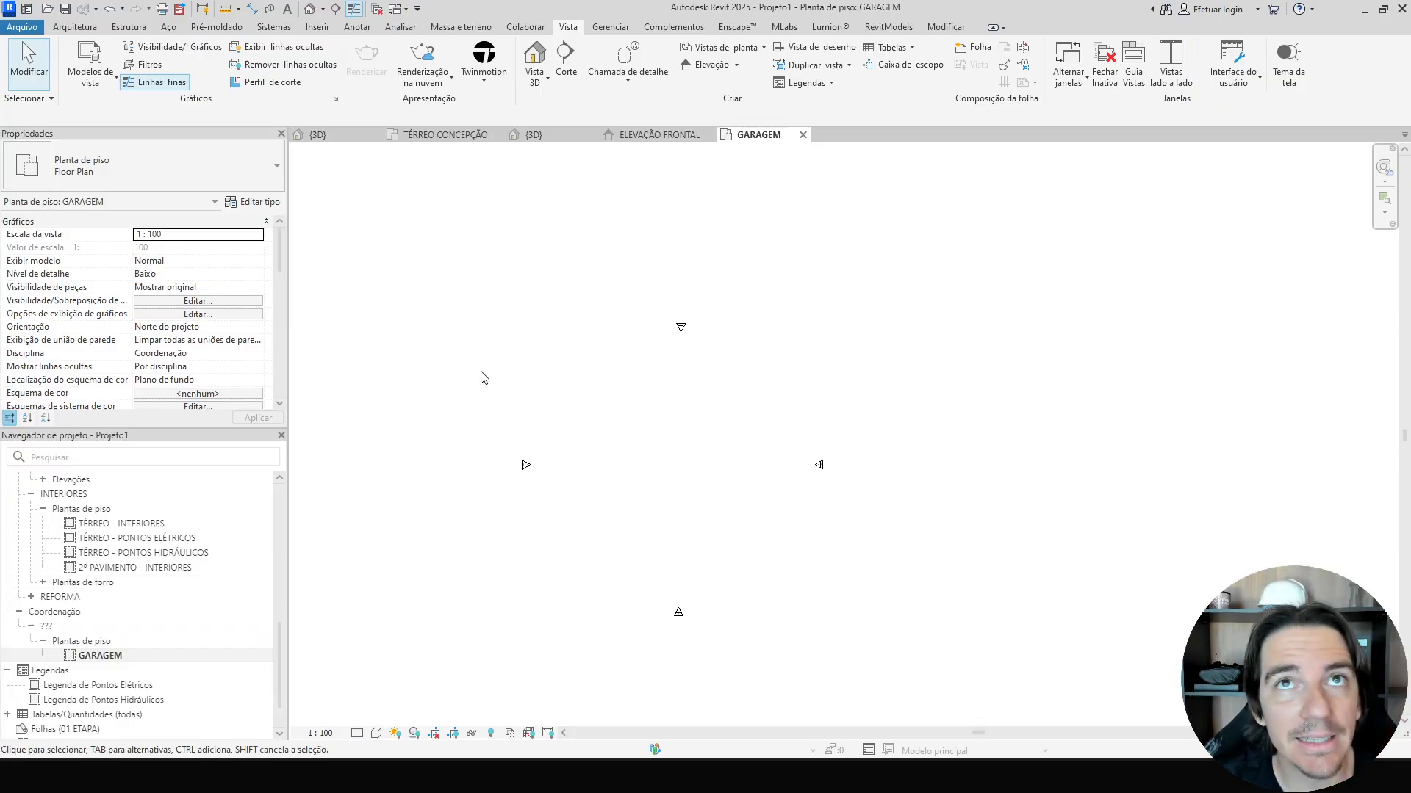
Set the GARAGEM plan's discipline to Arquitetura and its Etapa do Projeto to EXECUTIVO.
scroll(162, 335, down, 2)
click(242, 288)
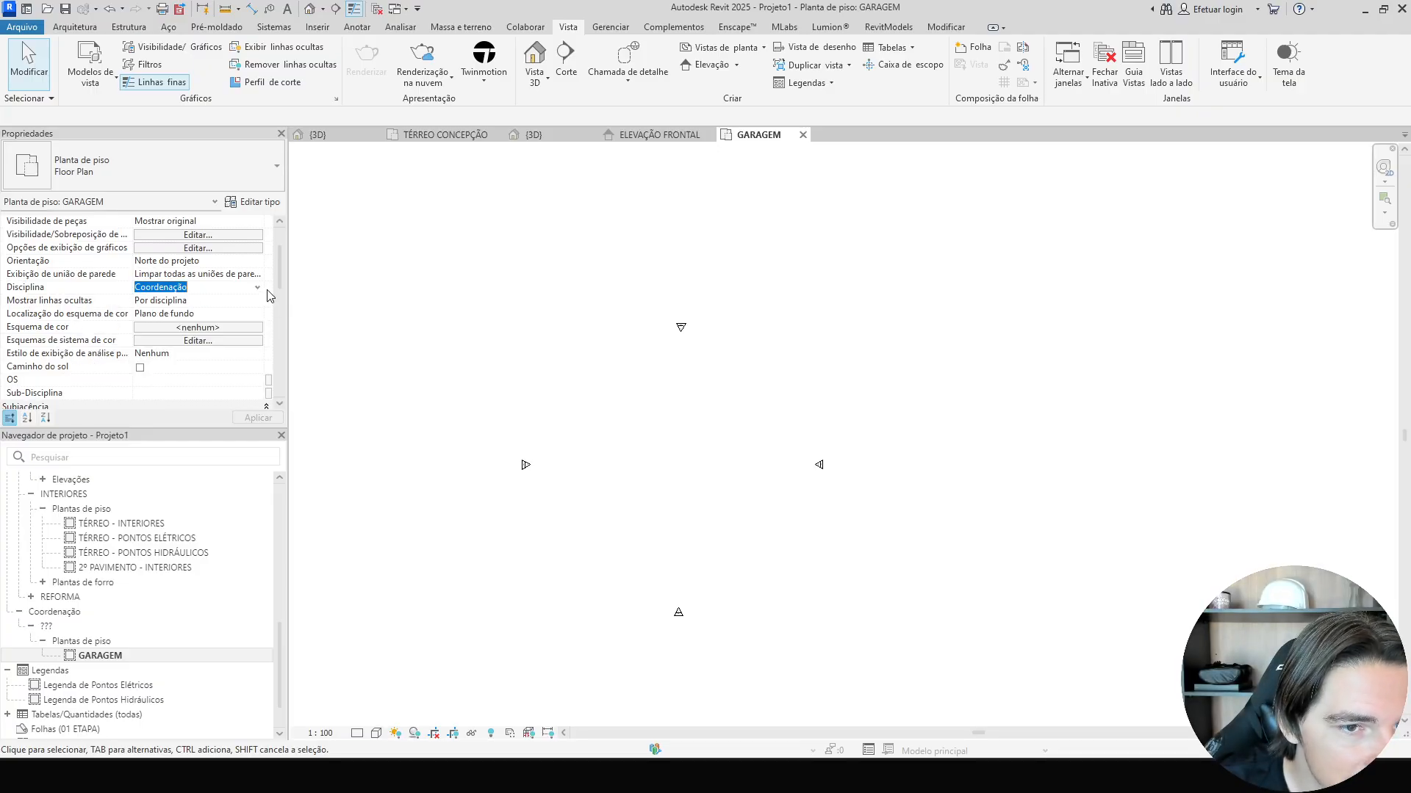
click(258, 288)
click(162, 300)
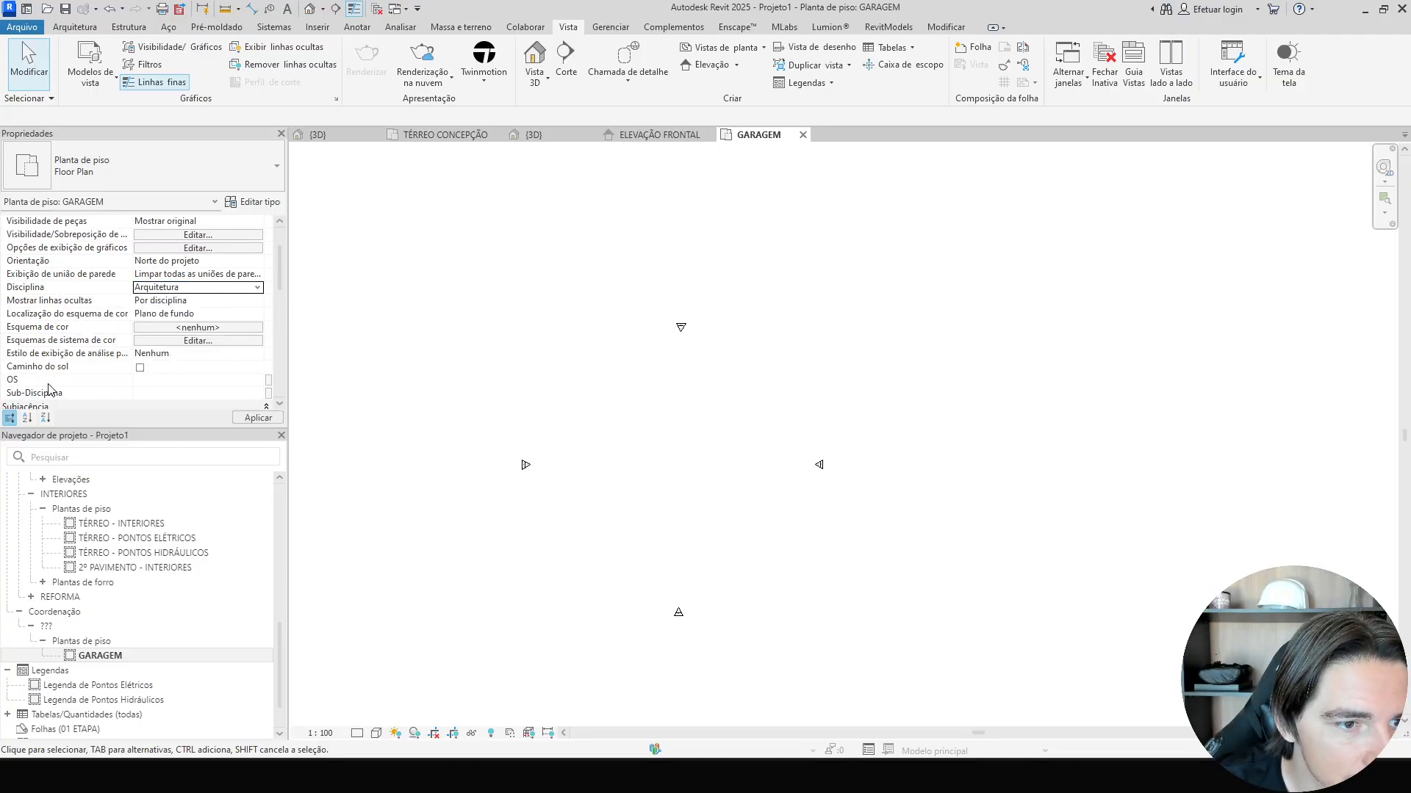
scroll(86, 360, down, 1)
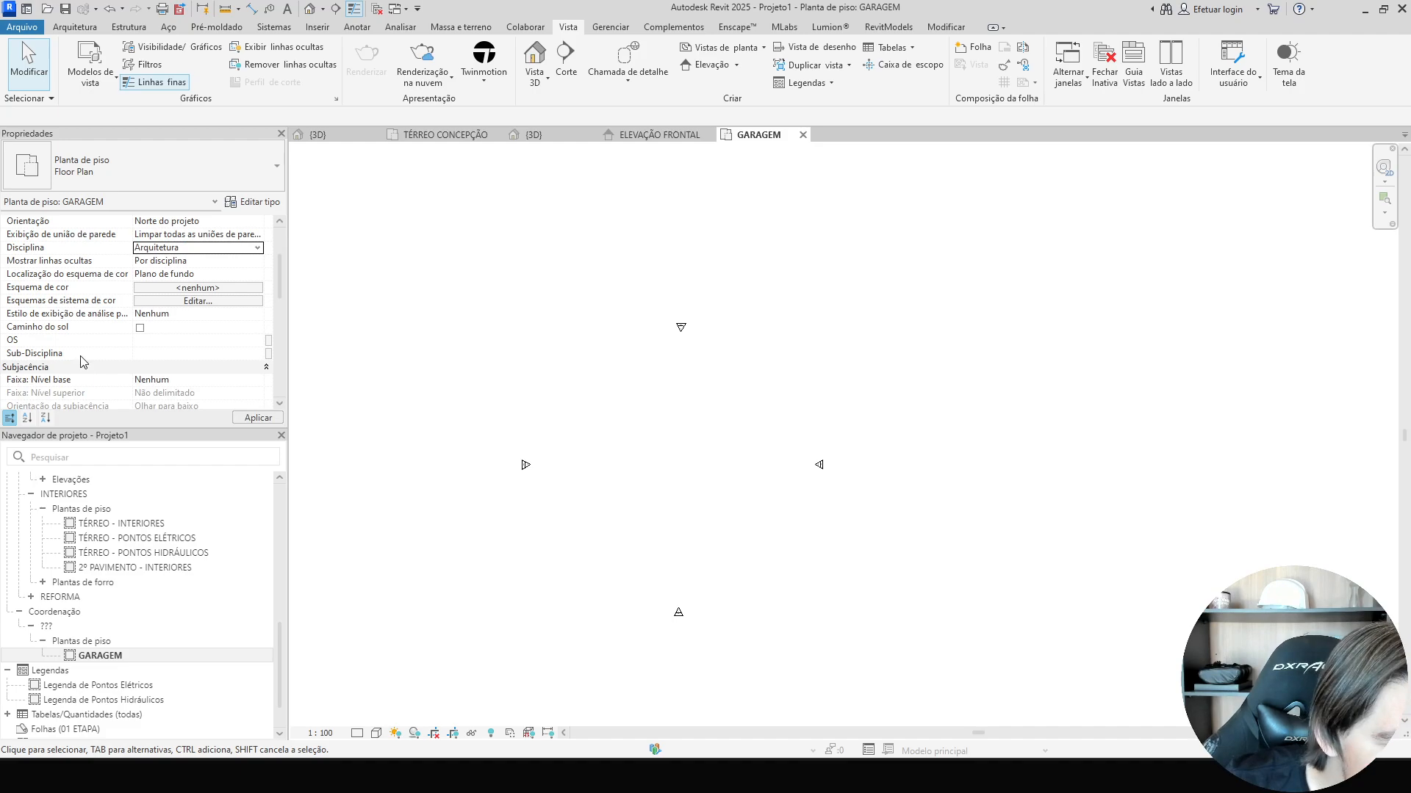
scroll(81, 362, down, 2)
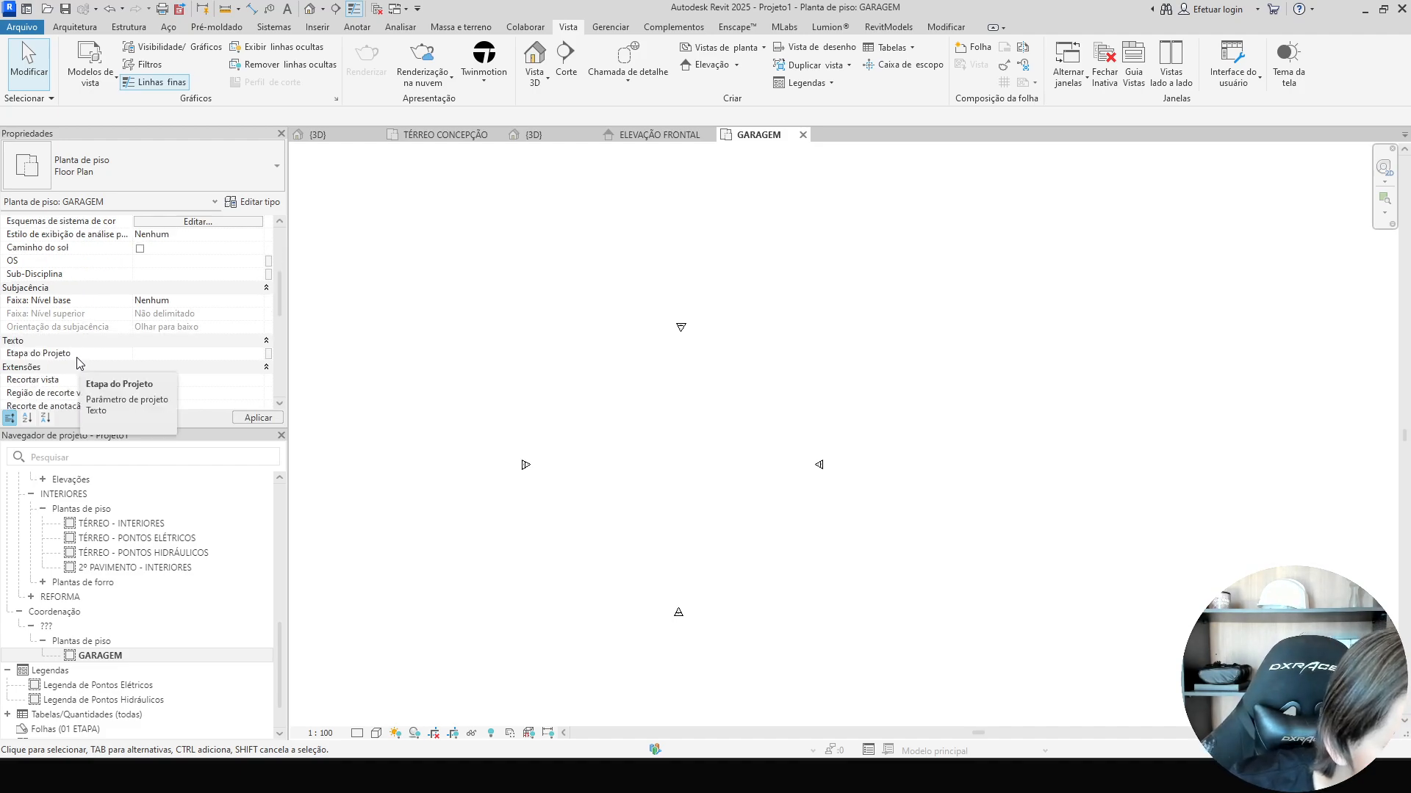
click(259, 355)
click(185, 384)
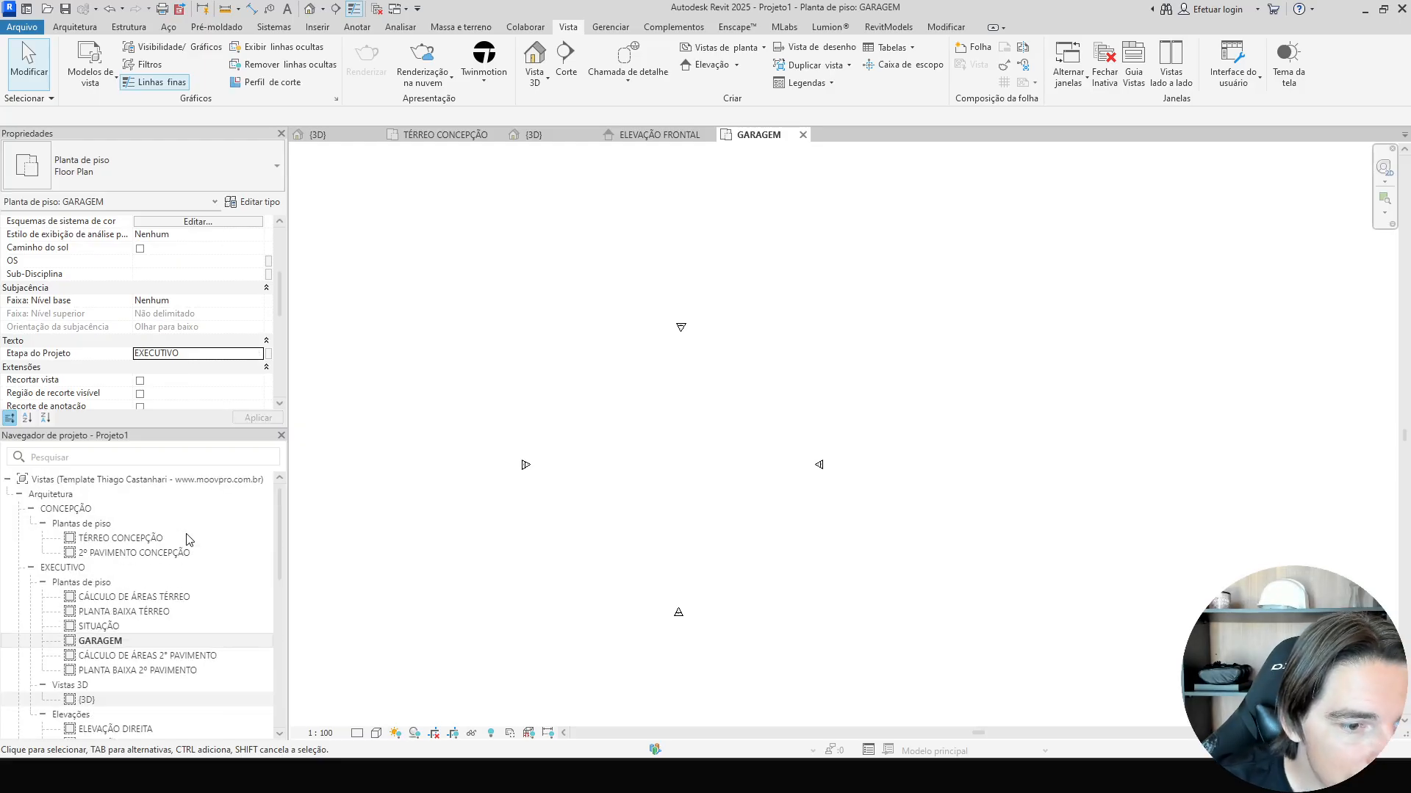
Close the GARAGEM plan view and open the TÉRREO CONCEPÇÃO floor plan.
click(46, 497)
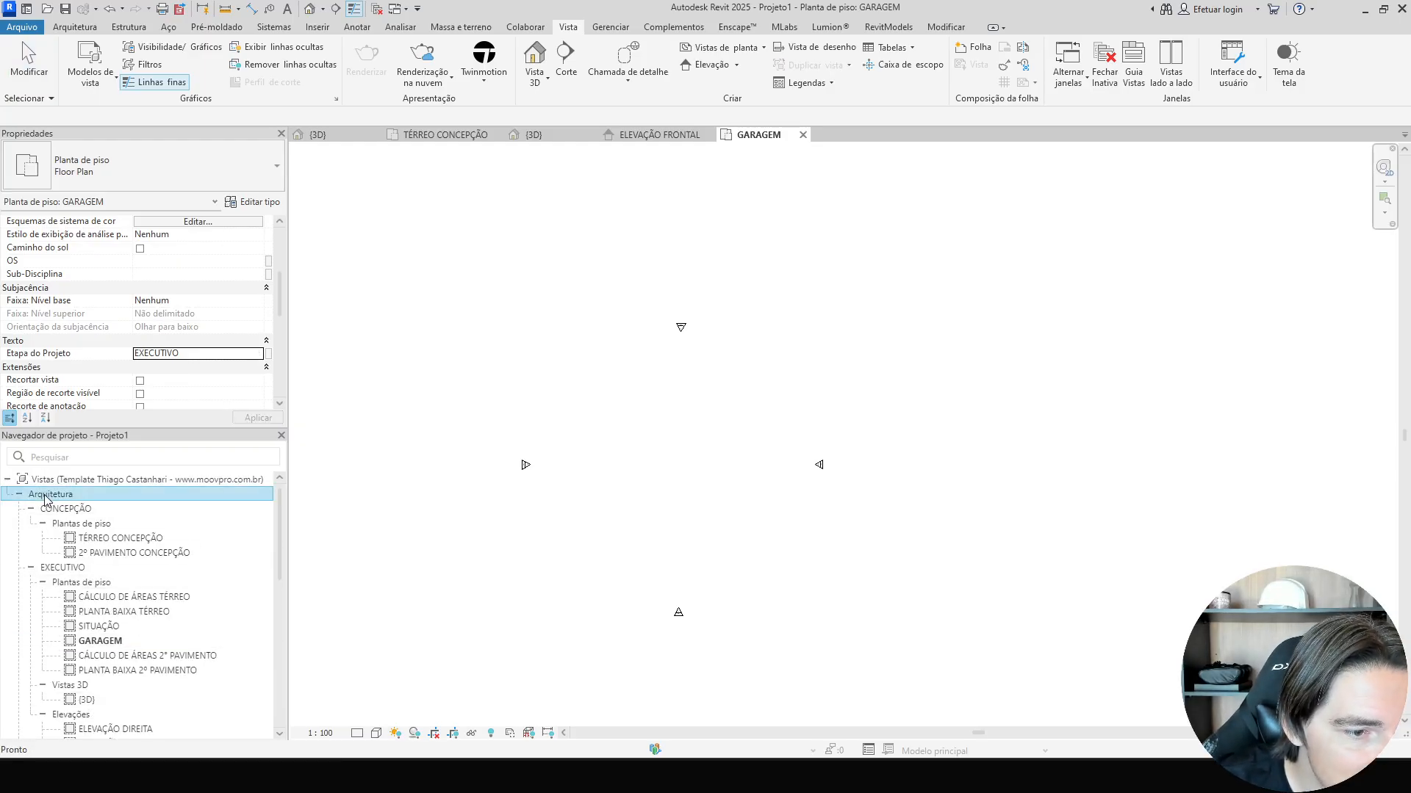
click(94, 644)
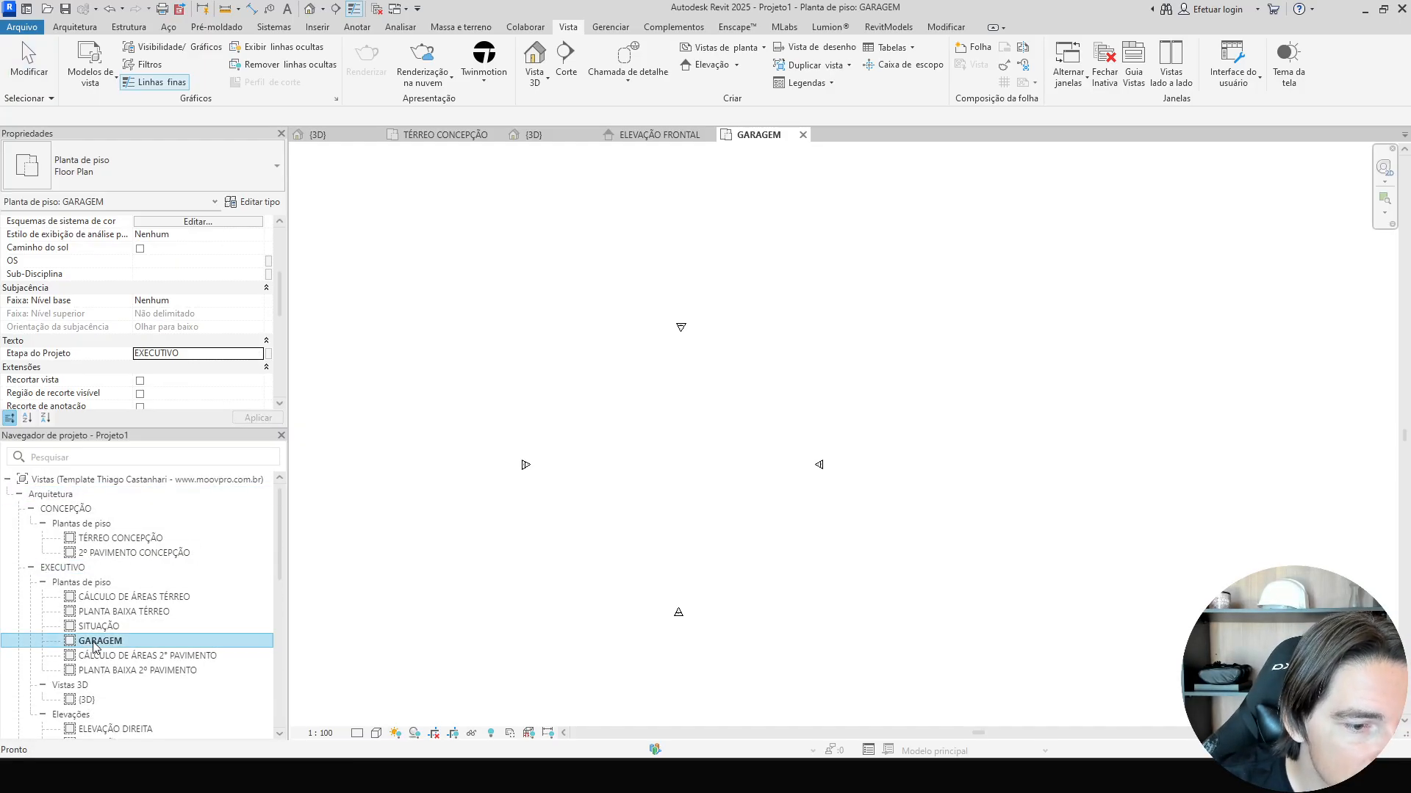
click(467, 662)
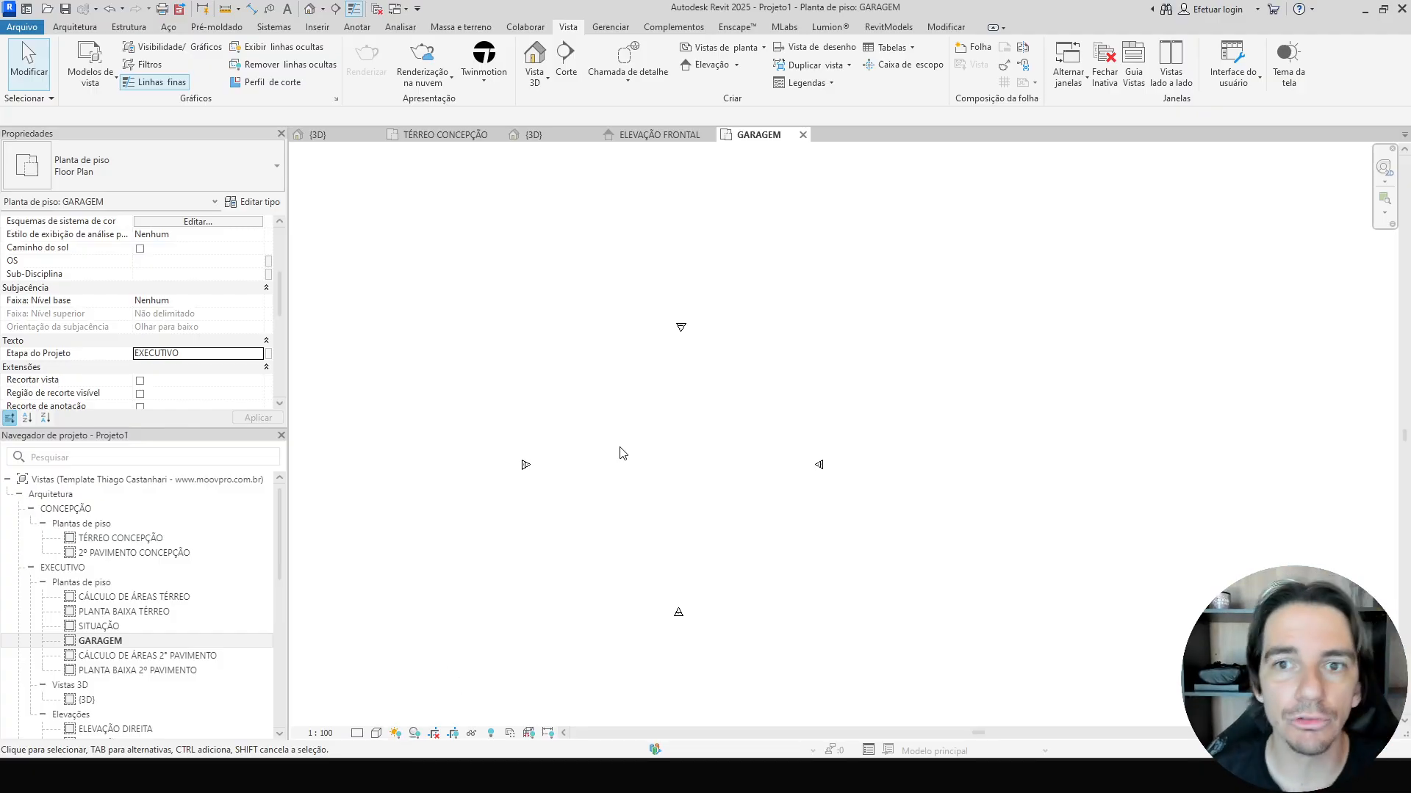
click(802, 135)
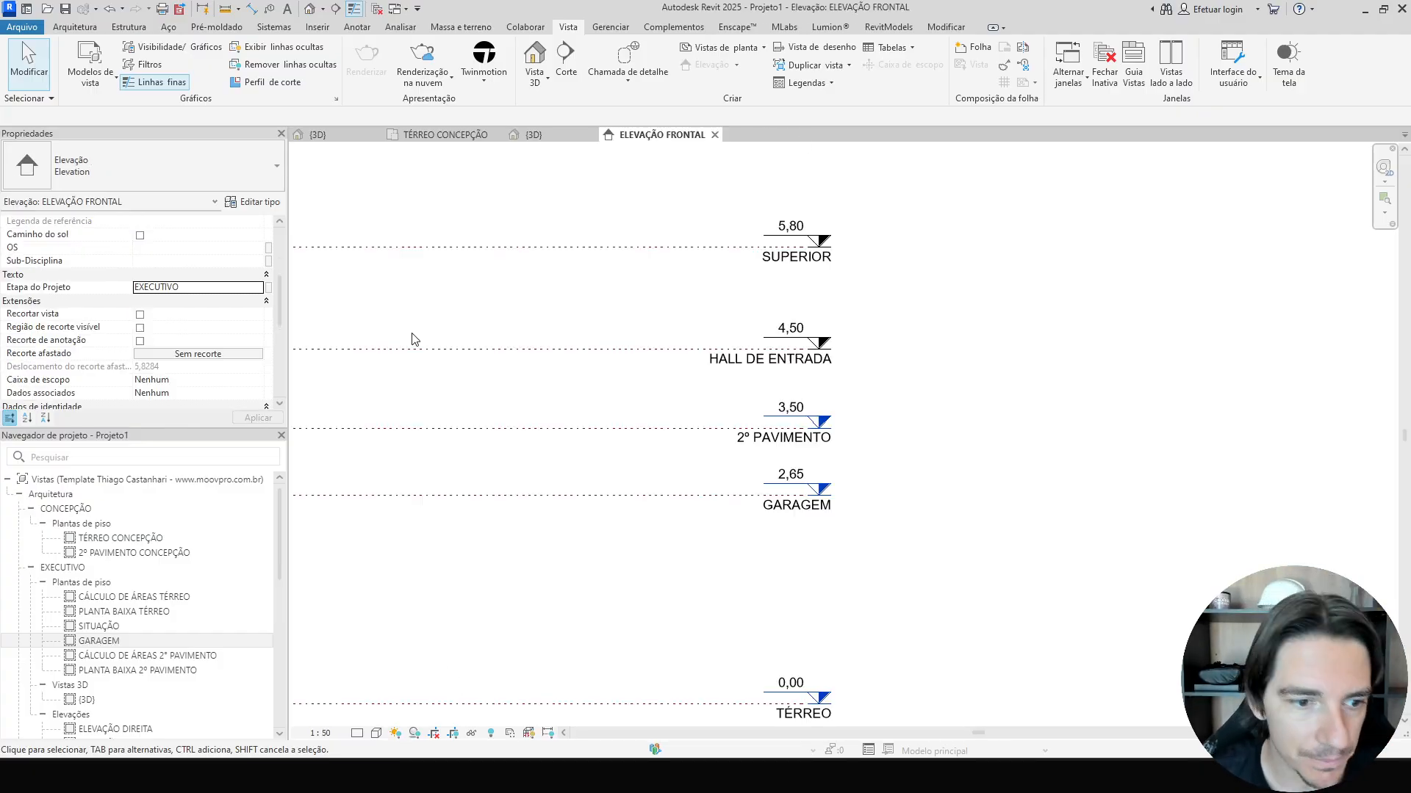
double_click(122, 539)
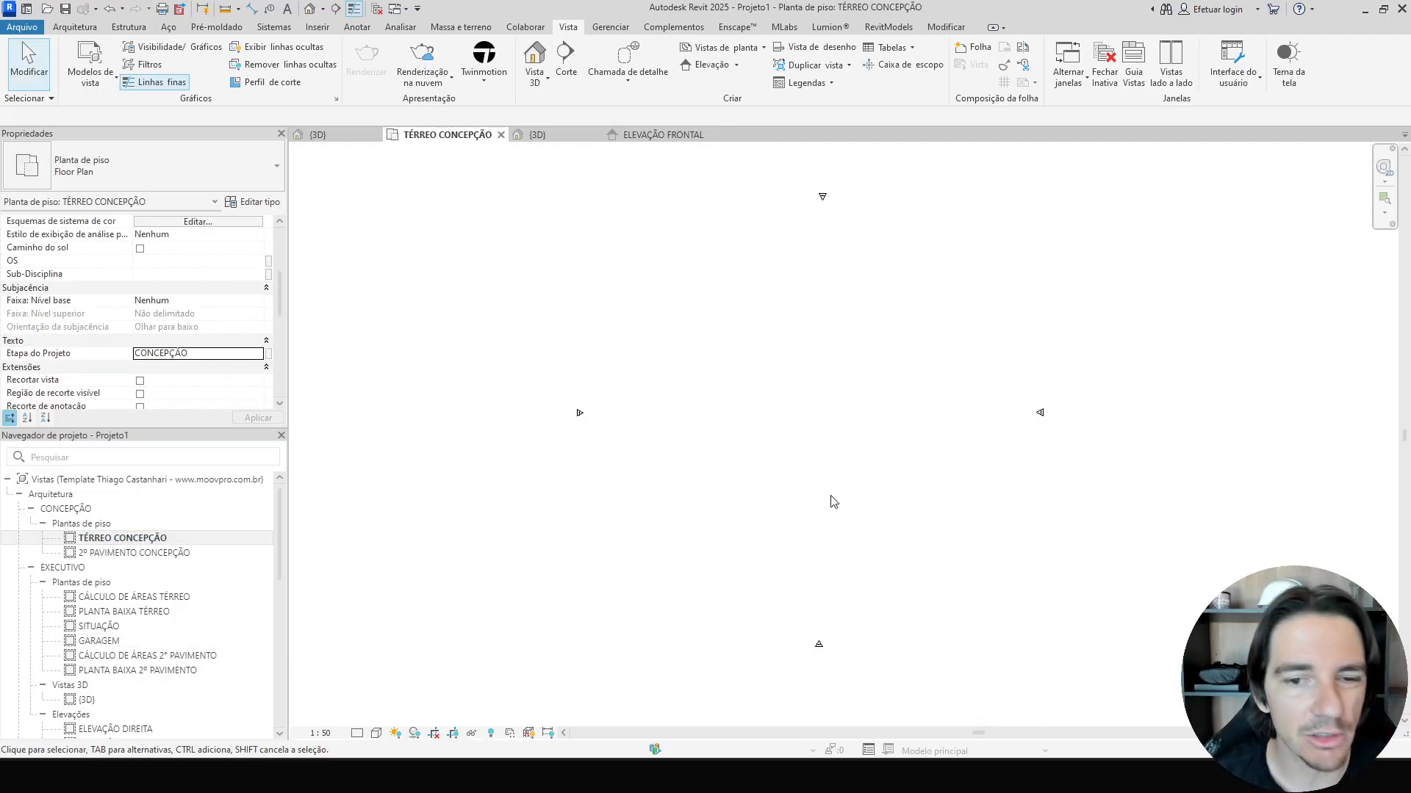
Start the Wall tool and draw a vertical wall as the left side of the house footprint.
middle_drag(888, 503, 814, 516)
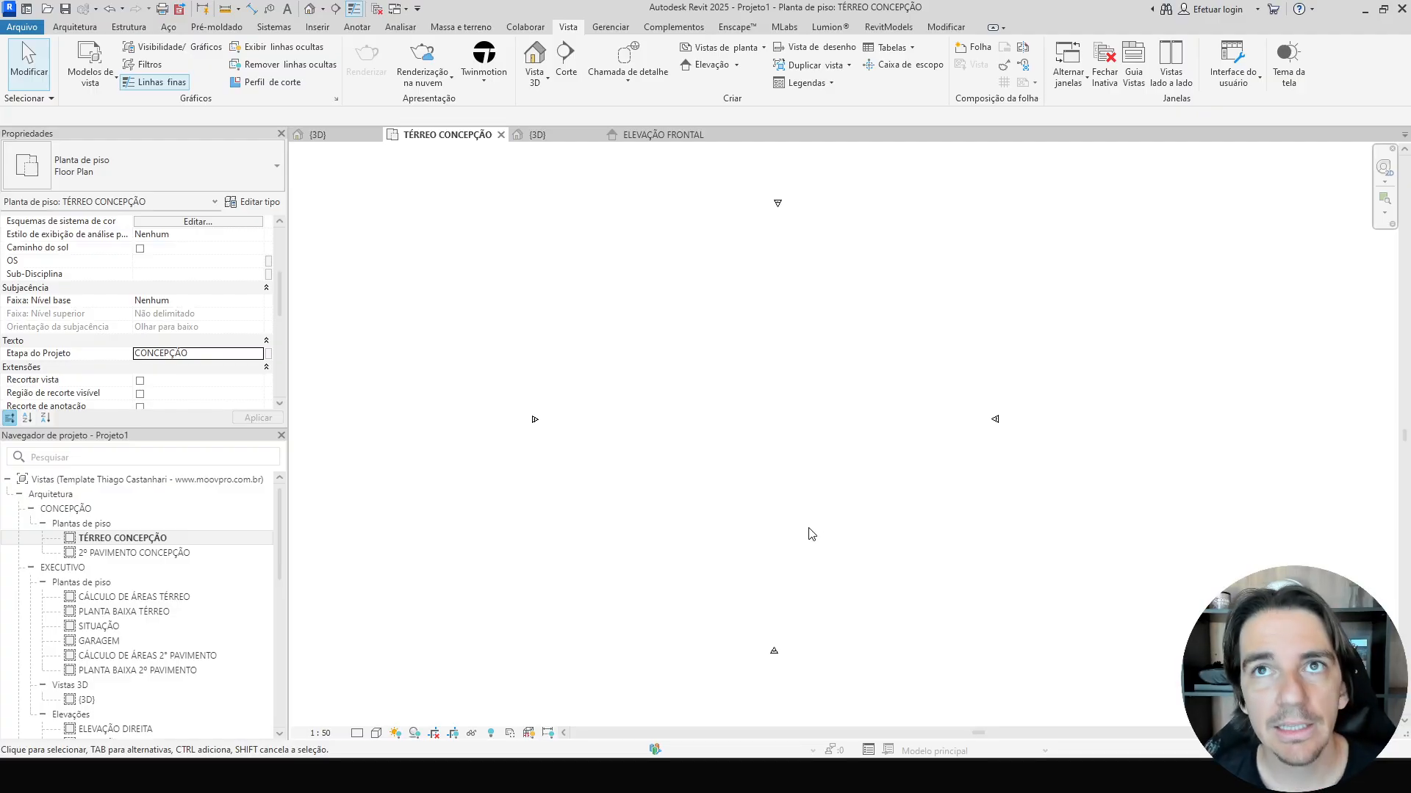
key(w)
key(a)
click(690, 505)
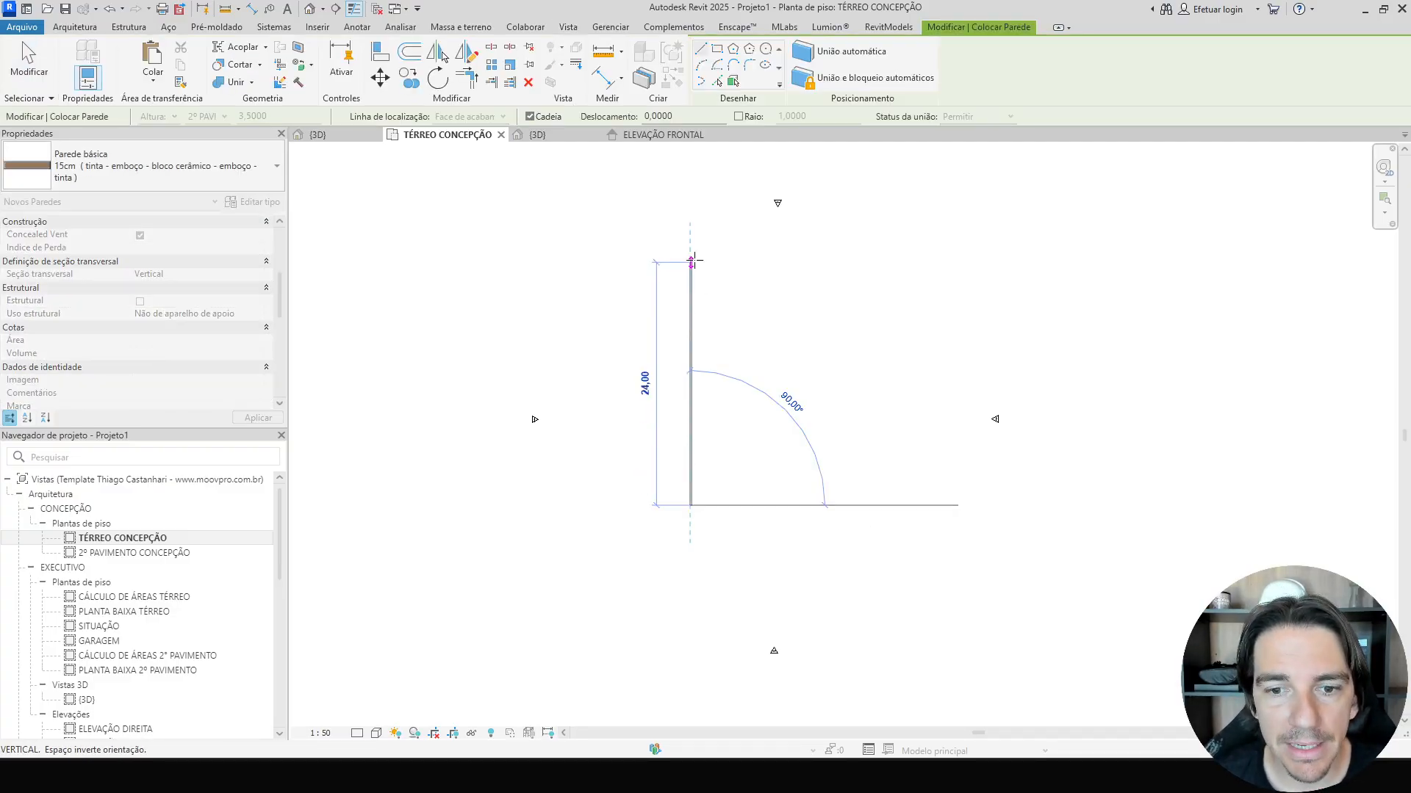
click(690, 283)
key(Escape)
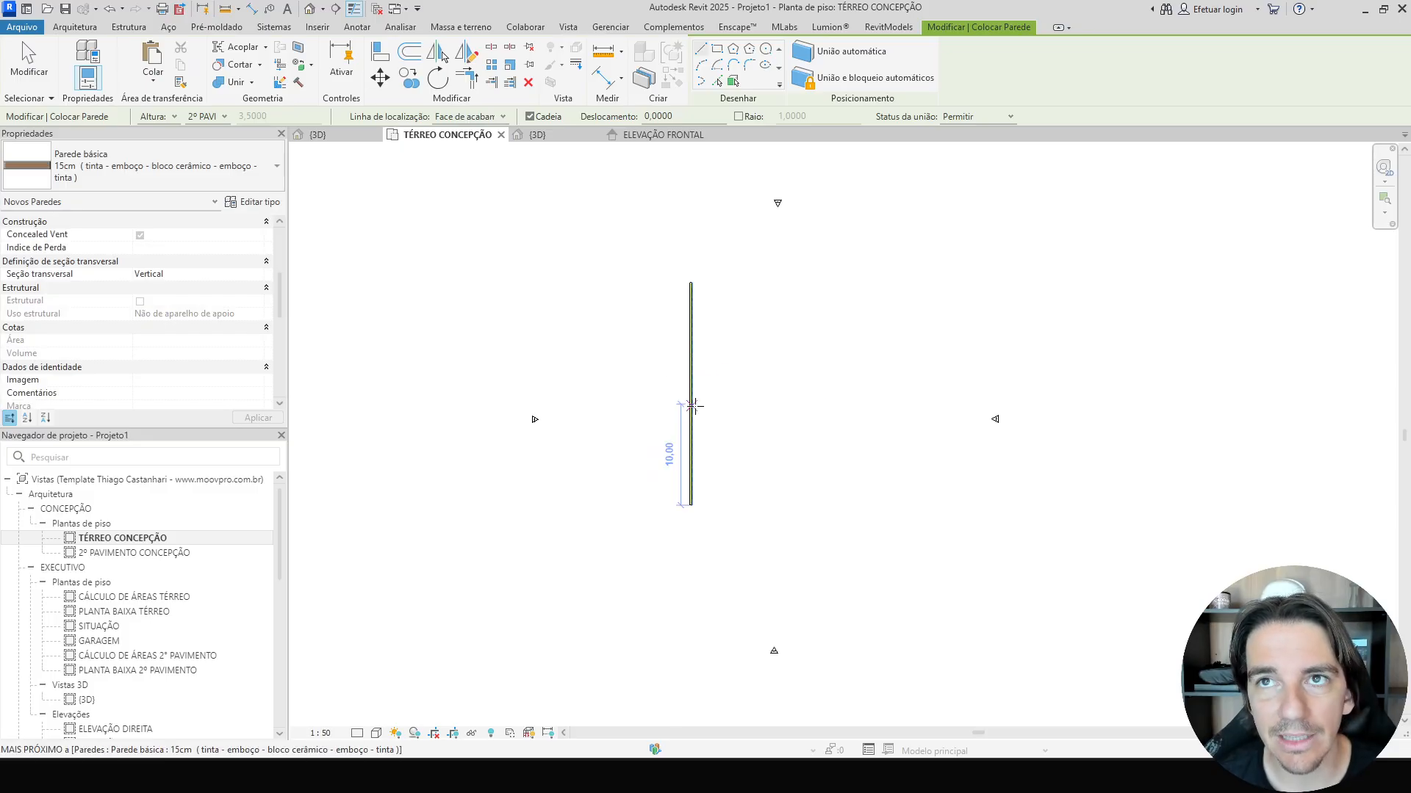
Draw a chained stepped wall outline from the vertical wall's middle, about 7 m across, down, 5 m across, 2 m up, 3 m across, and back across the top.
click(691, 404)
click(802, 404)
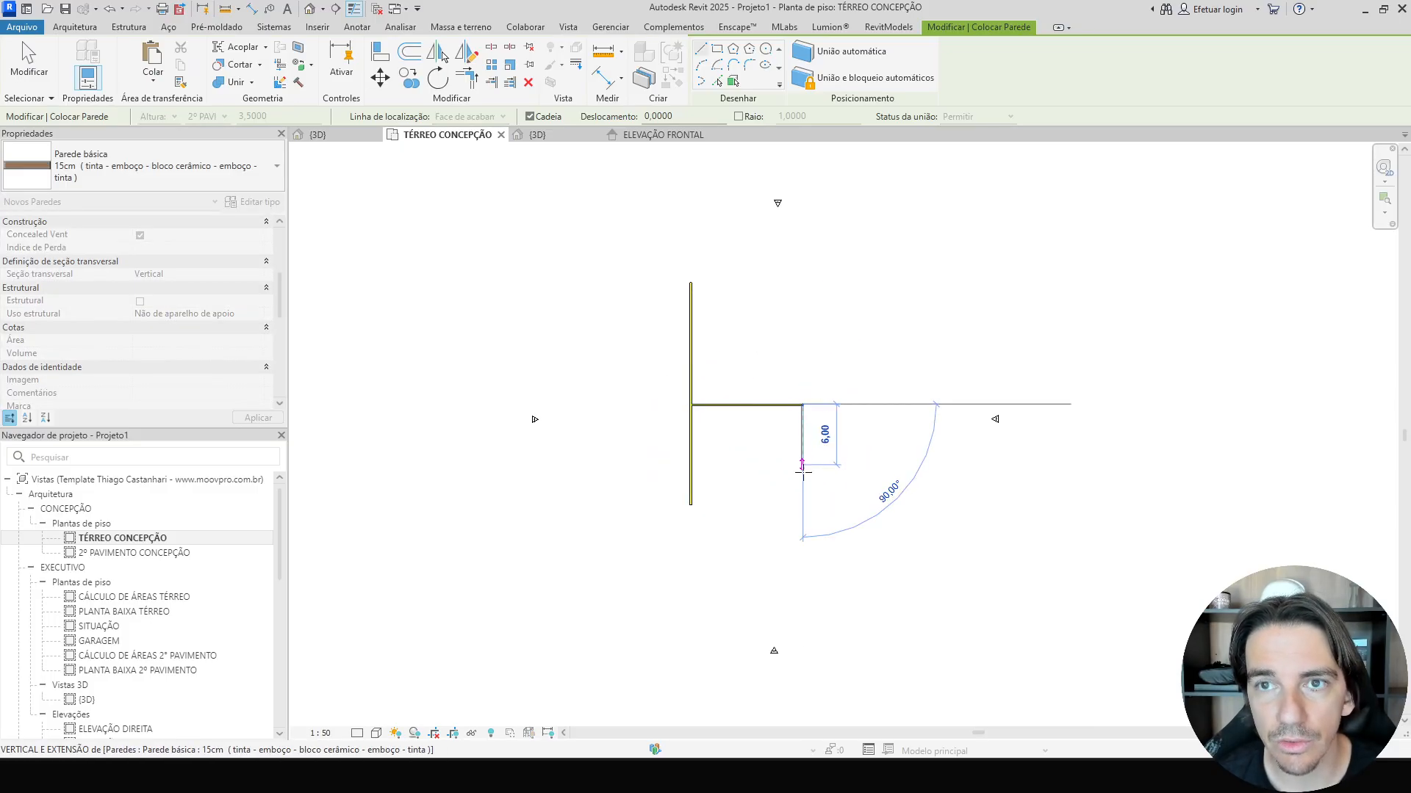
click(802, 505)
click(864, 505)
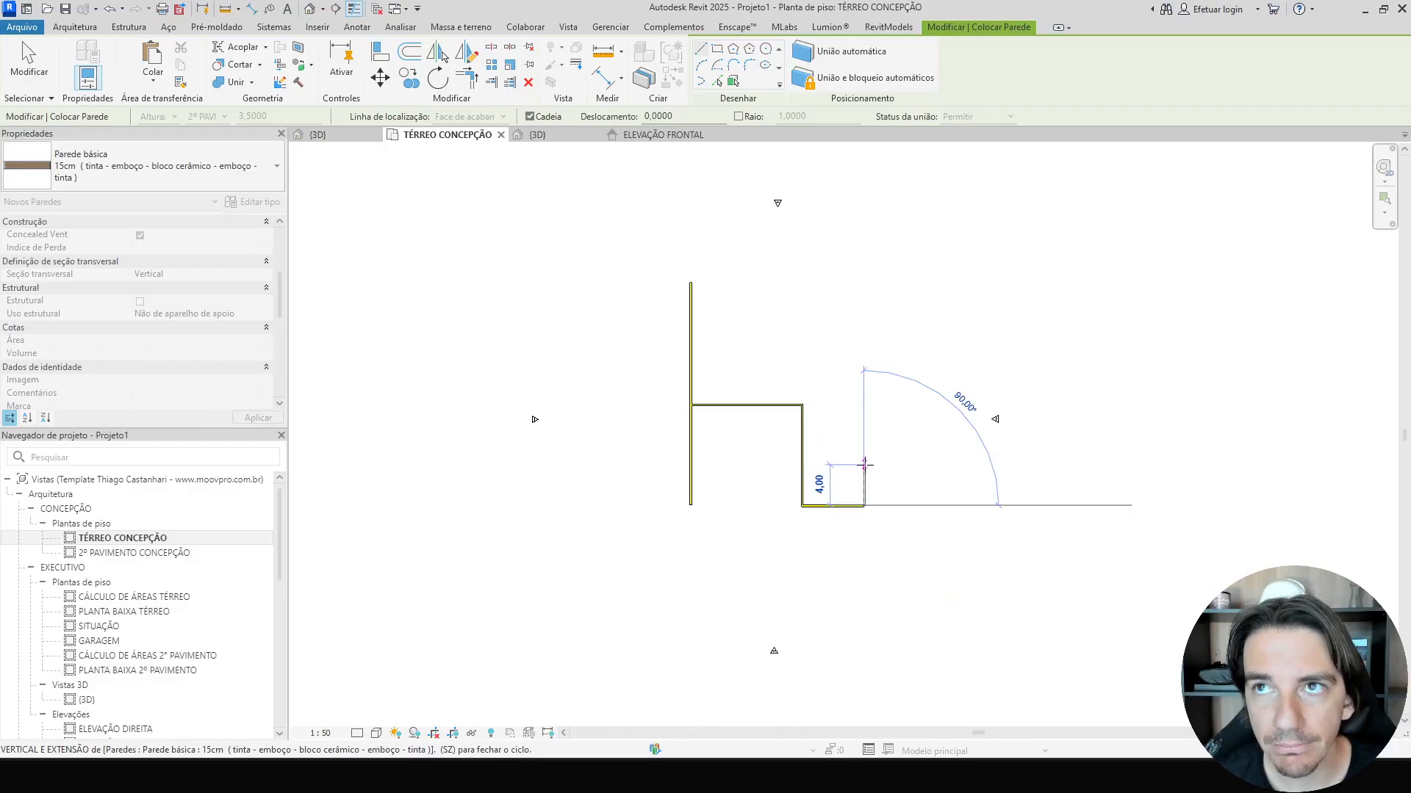
click(864, 465)
click(924, 464)
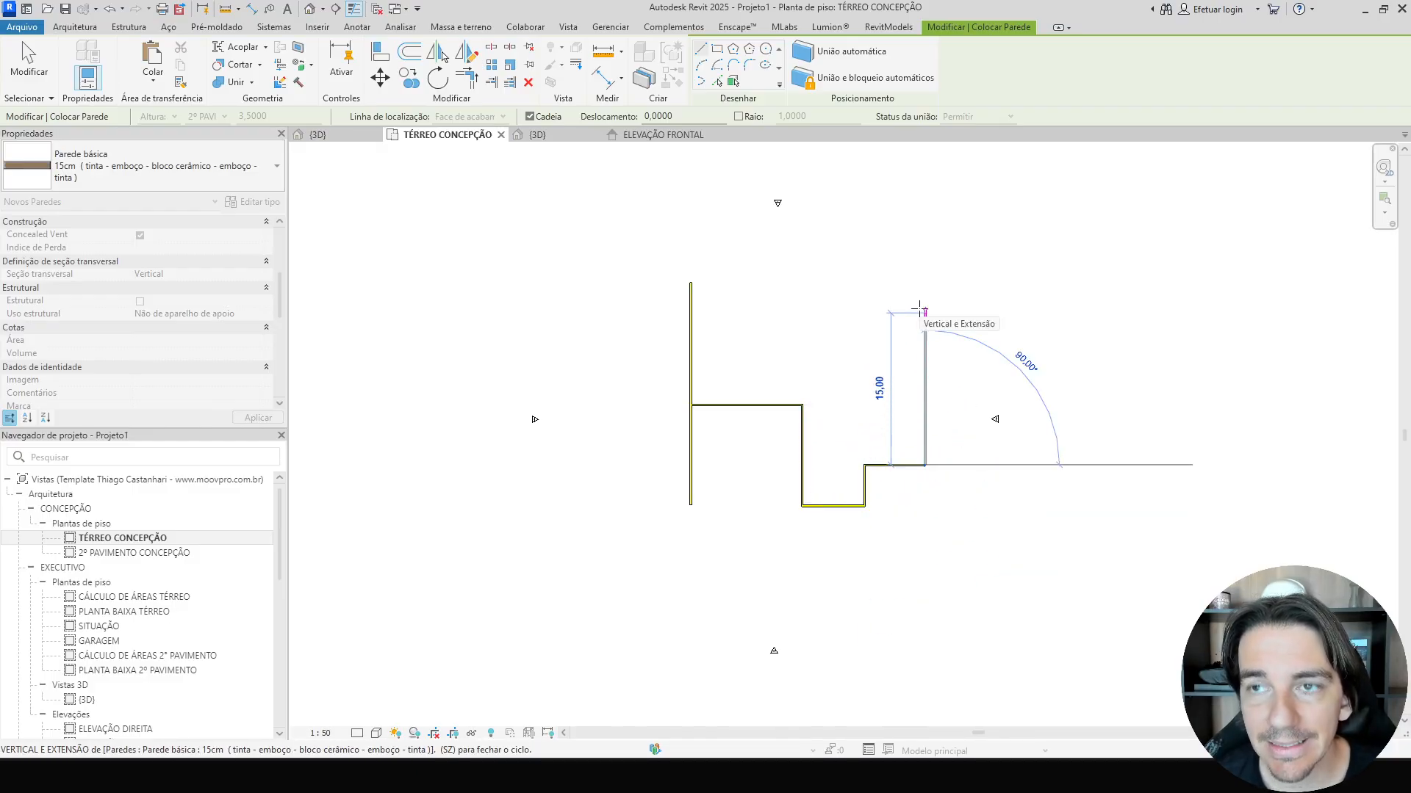
click(925, 241)
click(712, 241)
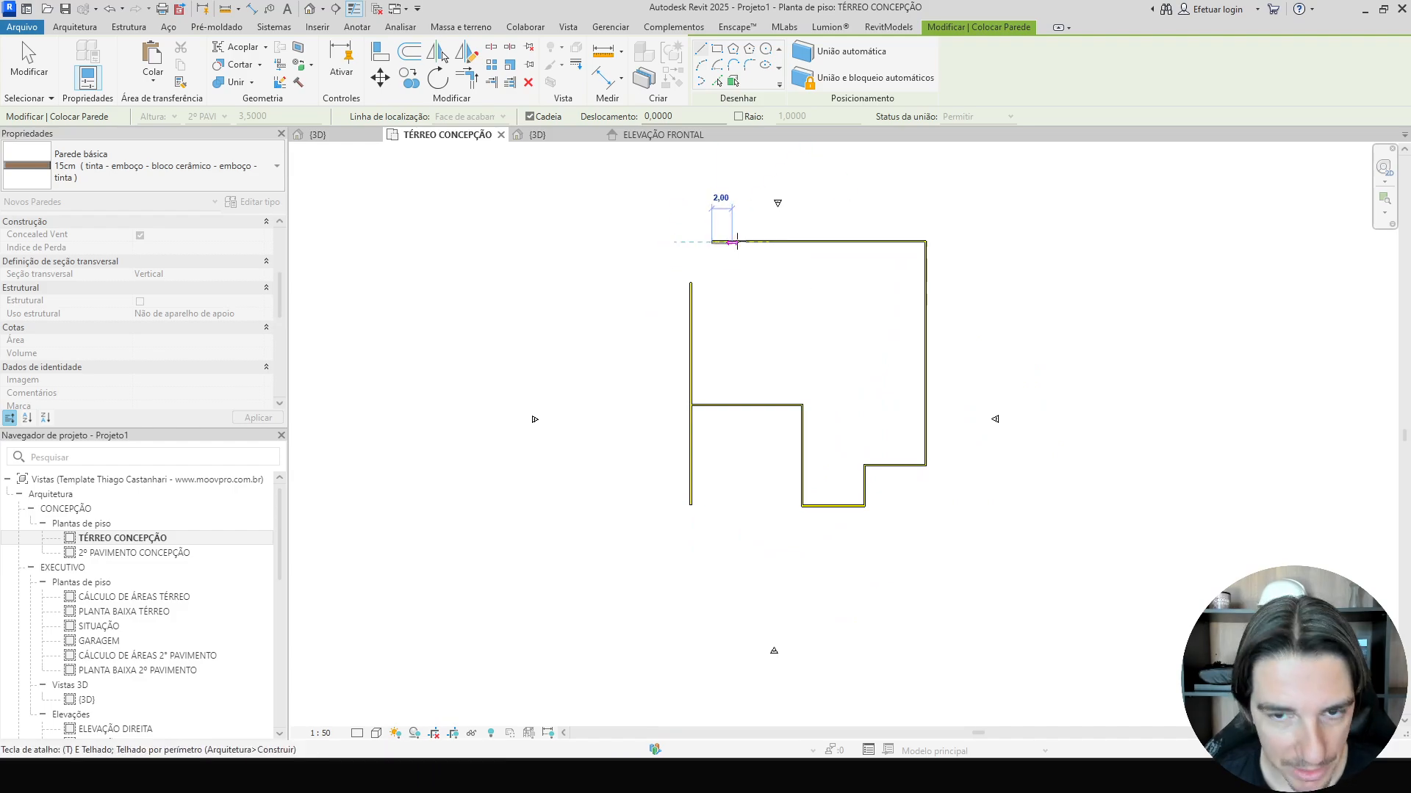
key(Escape)
key(Escape)
Compare the wall layout with the reference house render.
middle_drag(711, 329, 657, 344)
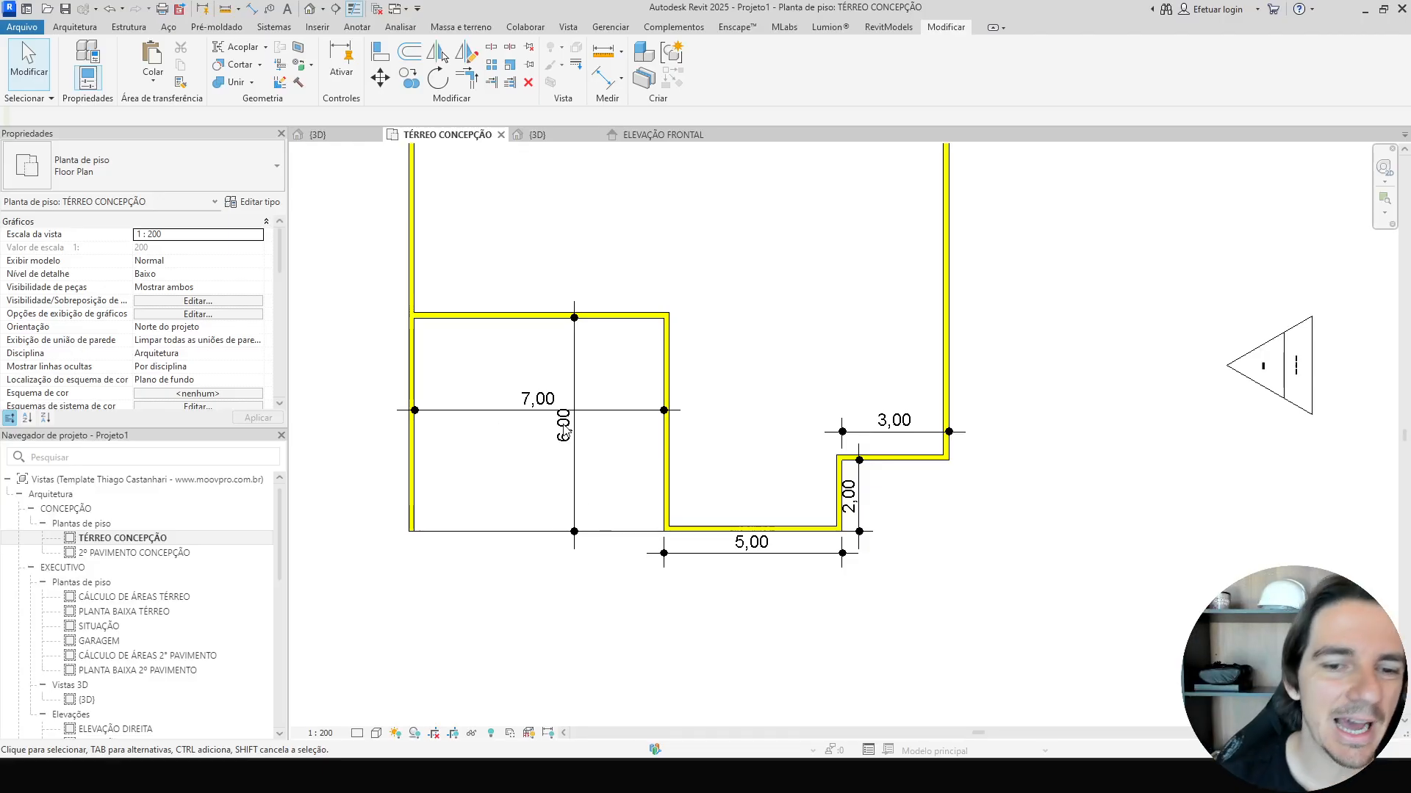
scroll(717, 568, up, 2)
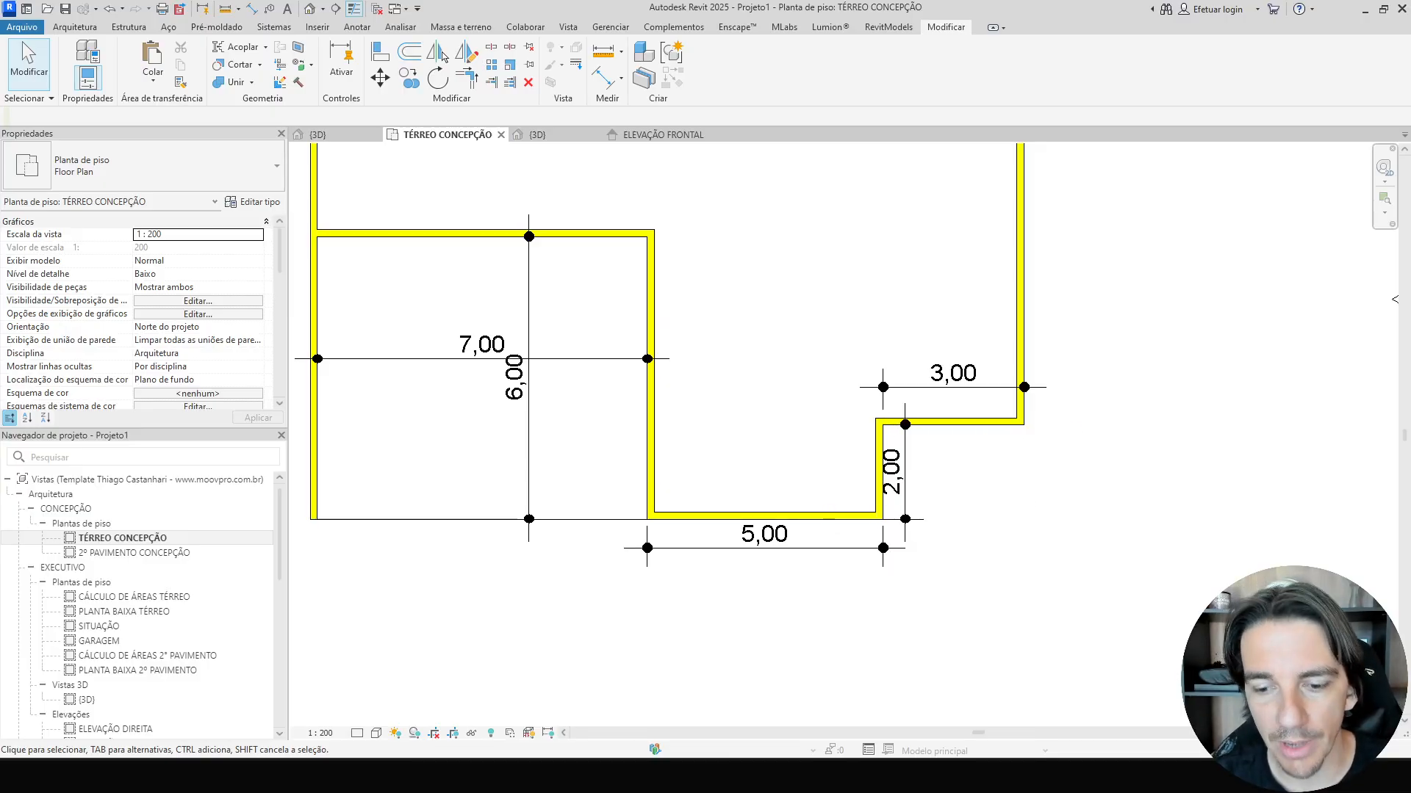
click(867, 776)
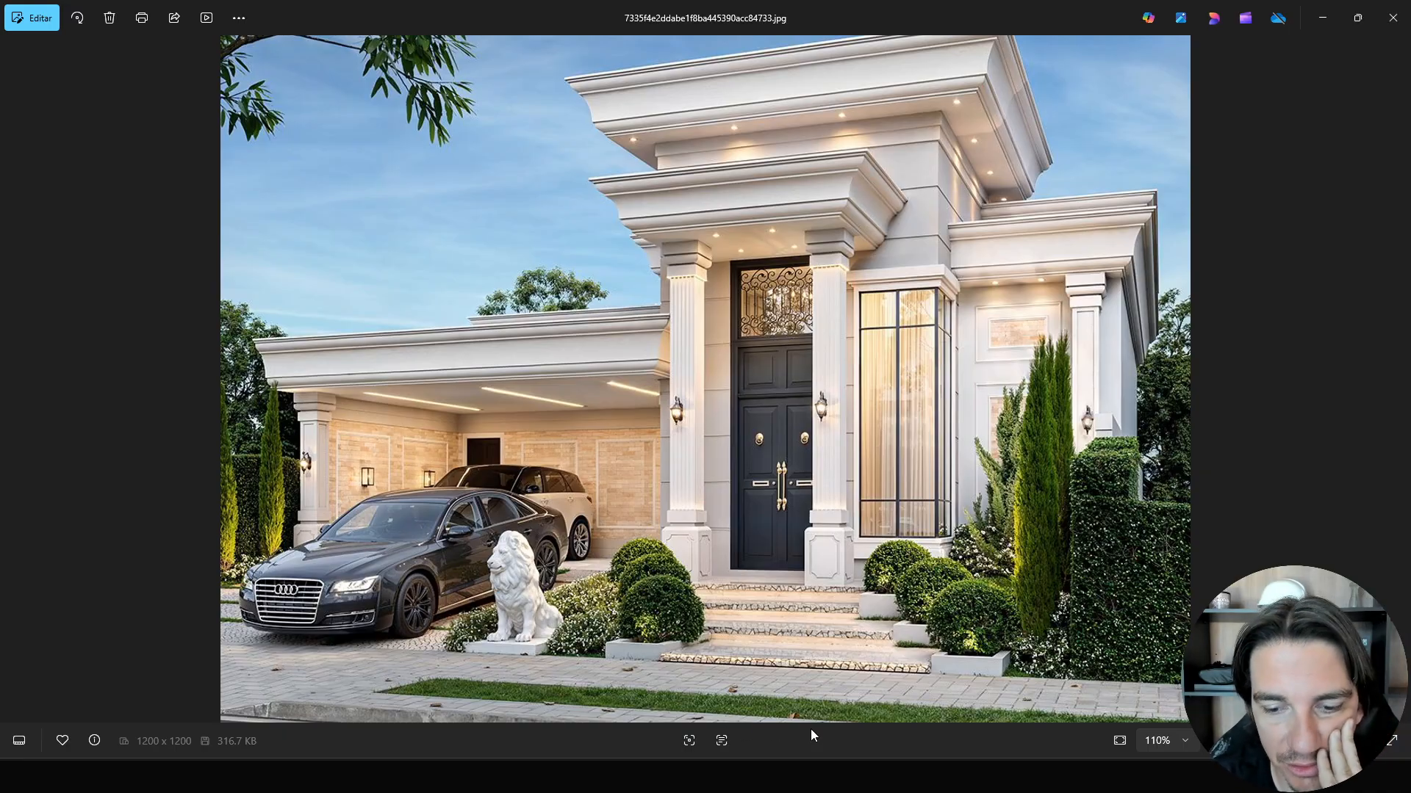
mouse_move(837, 776)
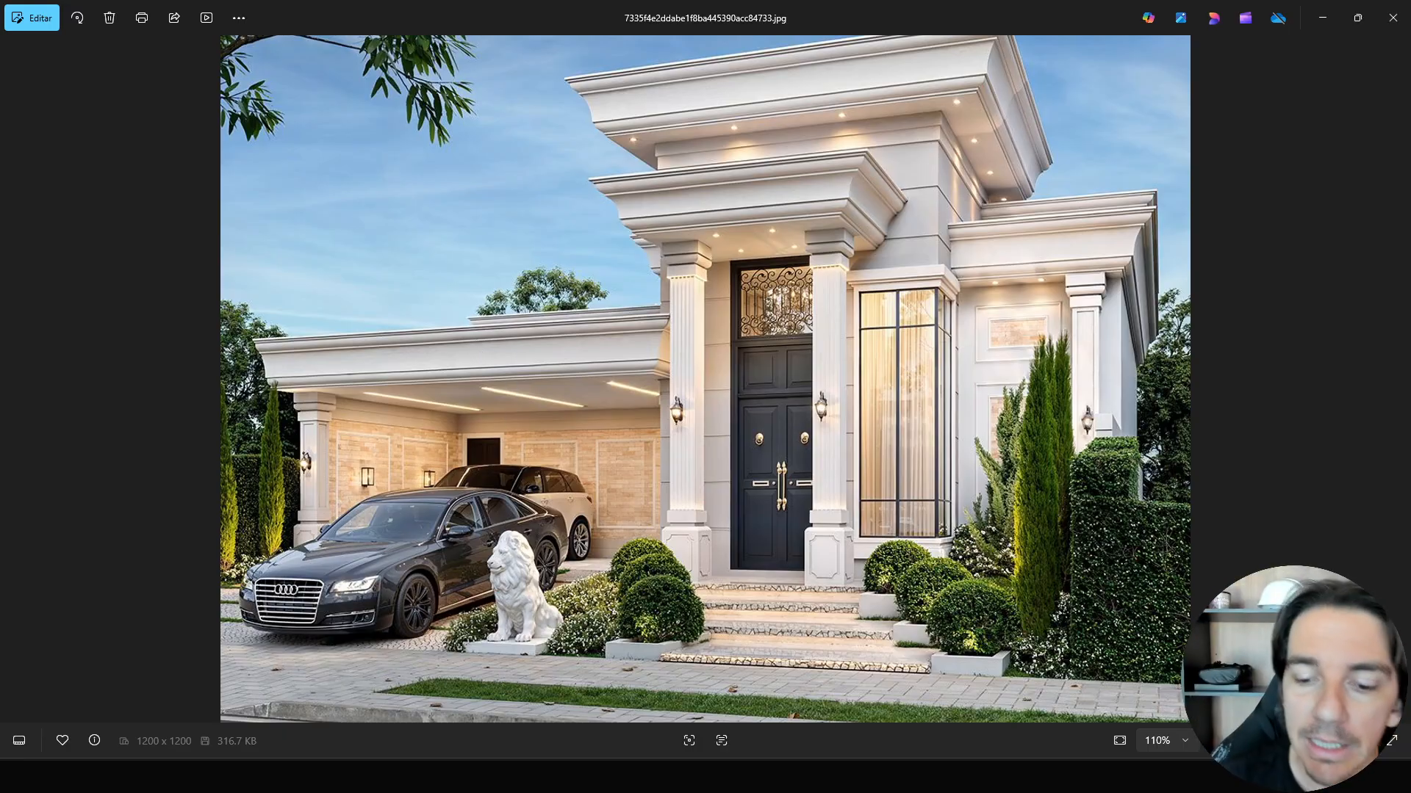
click(837, 687)
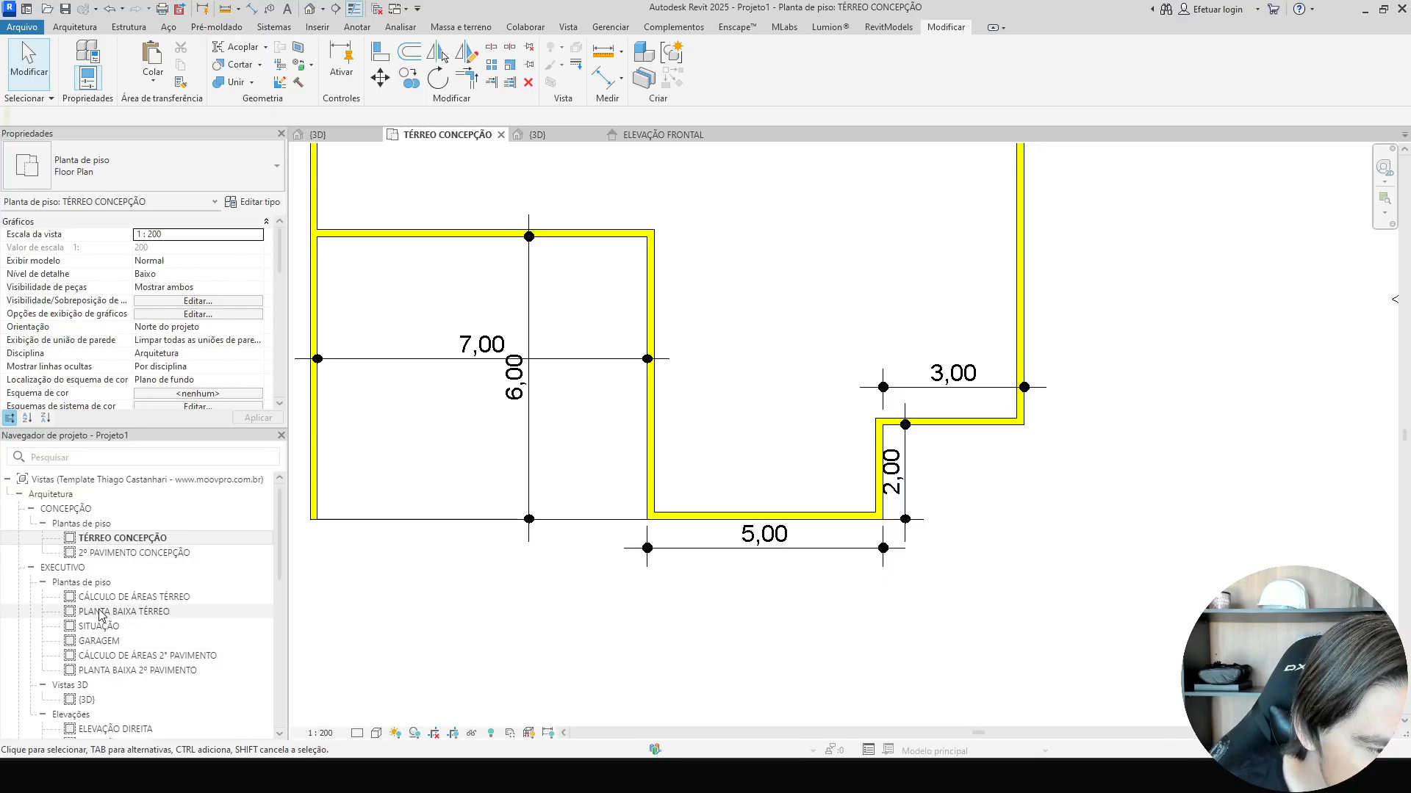
Open the GARAGEM plan, start a floor, and duplicate the LAJE 12 cm floor type as 15.
double_click(99, 641)
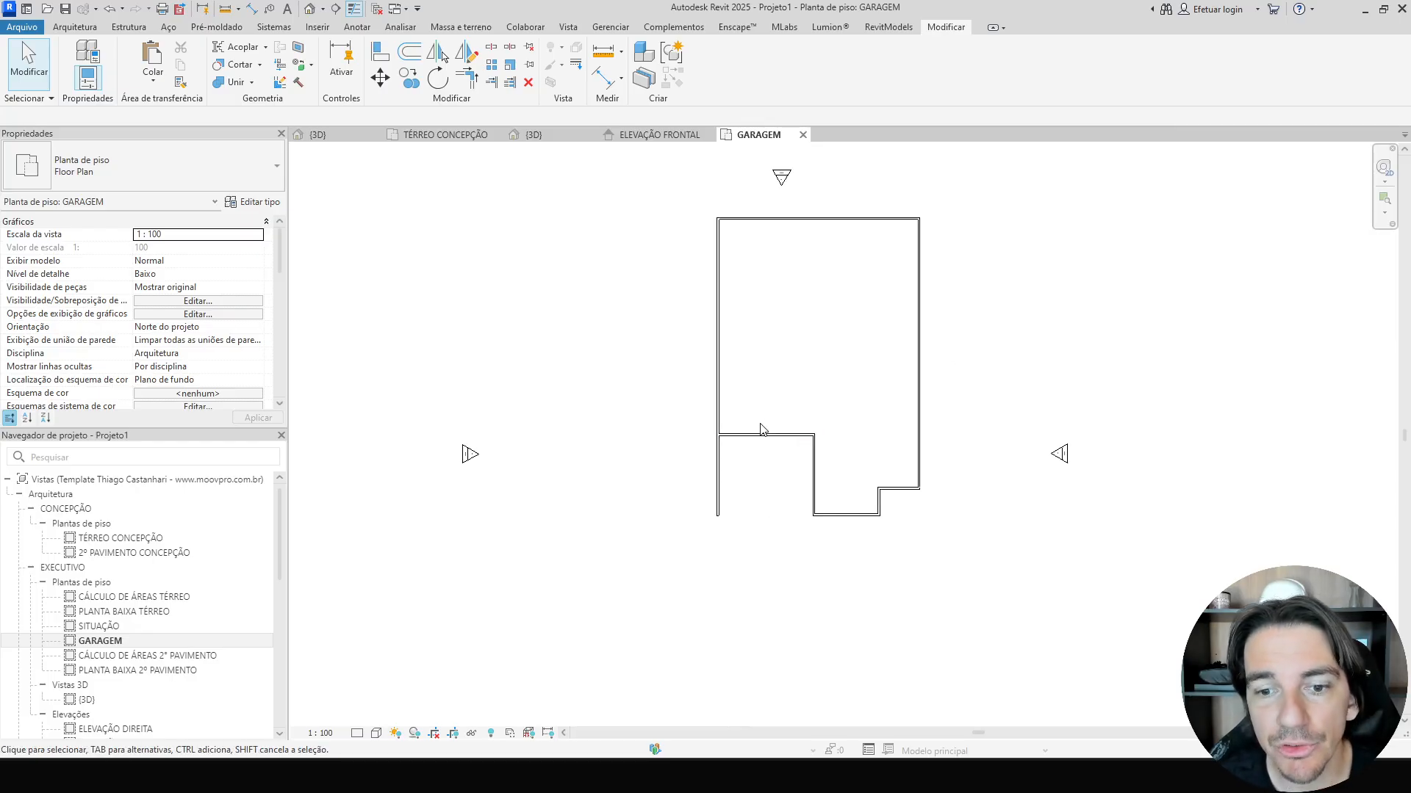
middle_drag(761, 429, 624, 467)
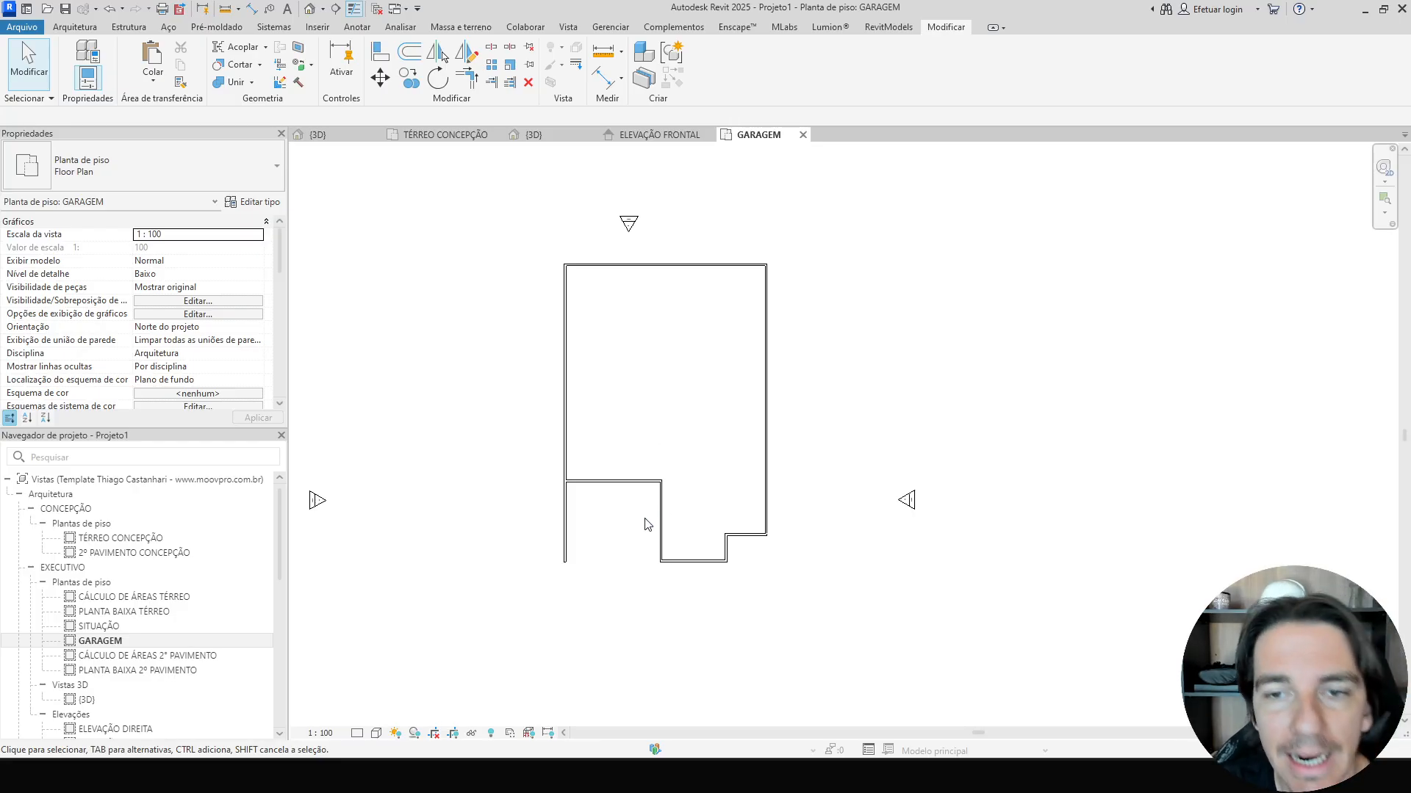
click(75, 27)
click(246, 51)
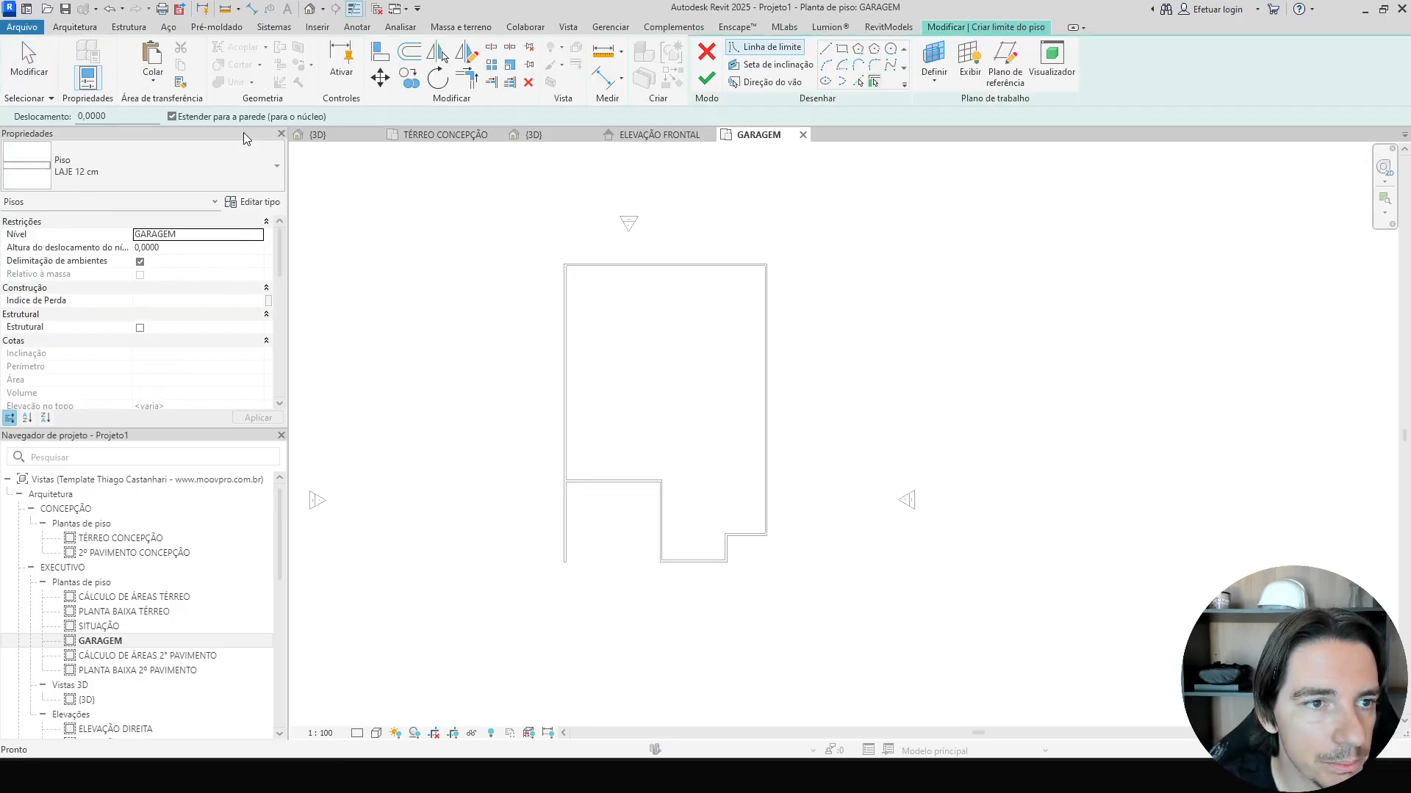
click(252, 202)
click(431, 131)
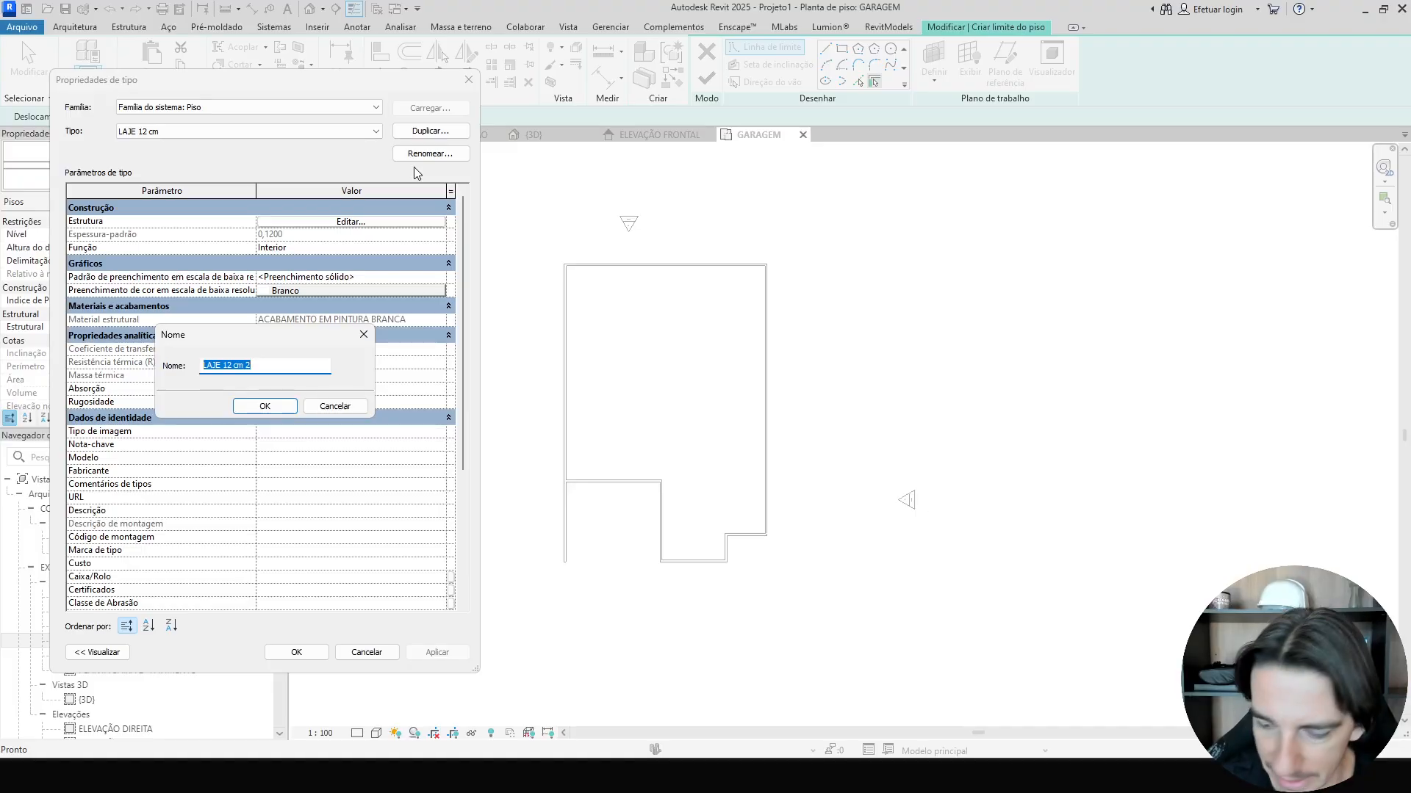
text(15)
key(Return)
Set the 15 floor type's structural layer thickness to 0,15.
click(379, 222)
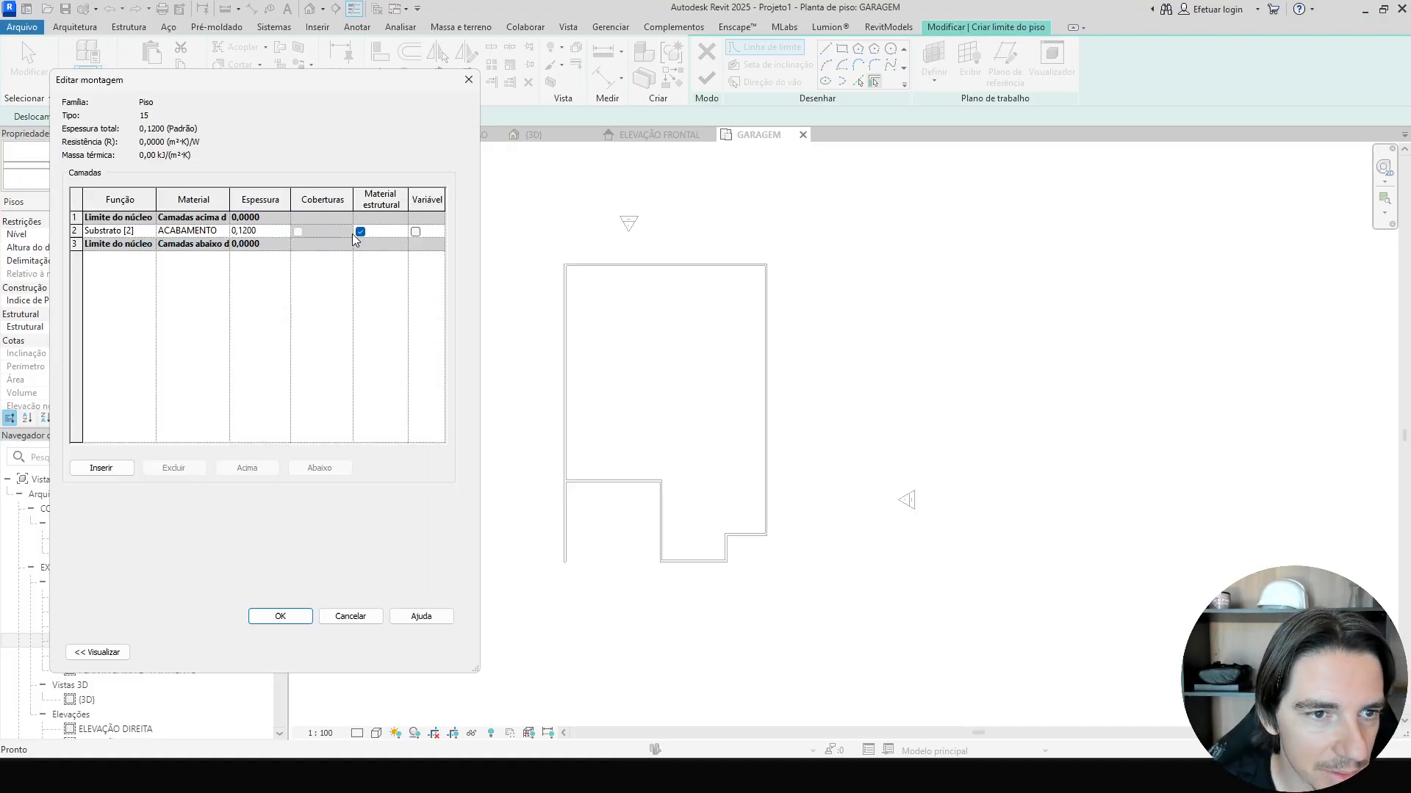
click(268, 231)
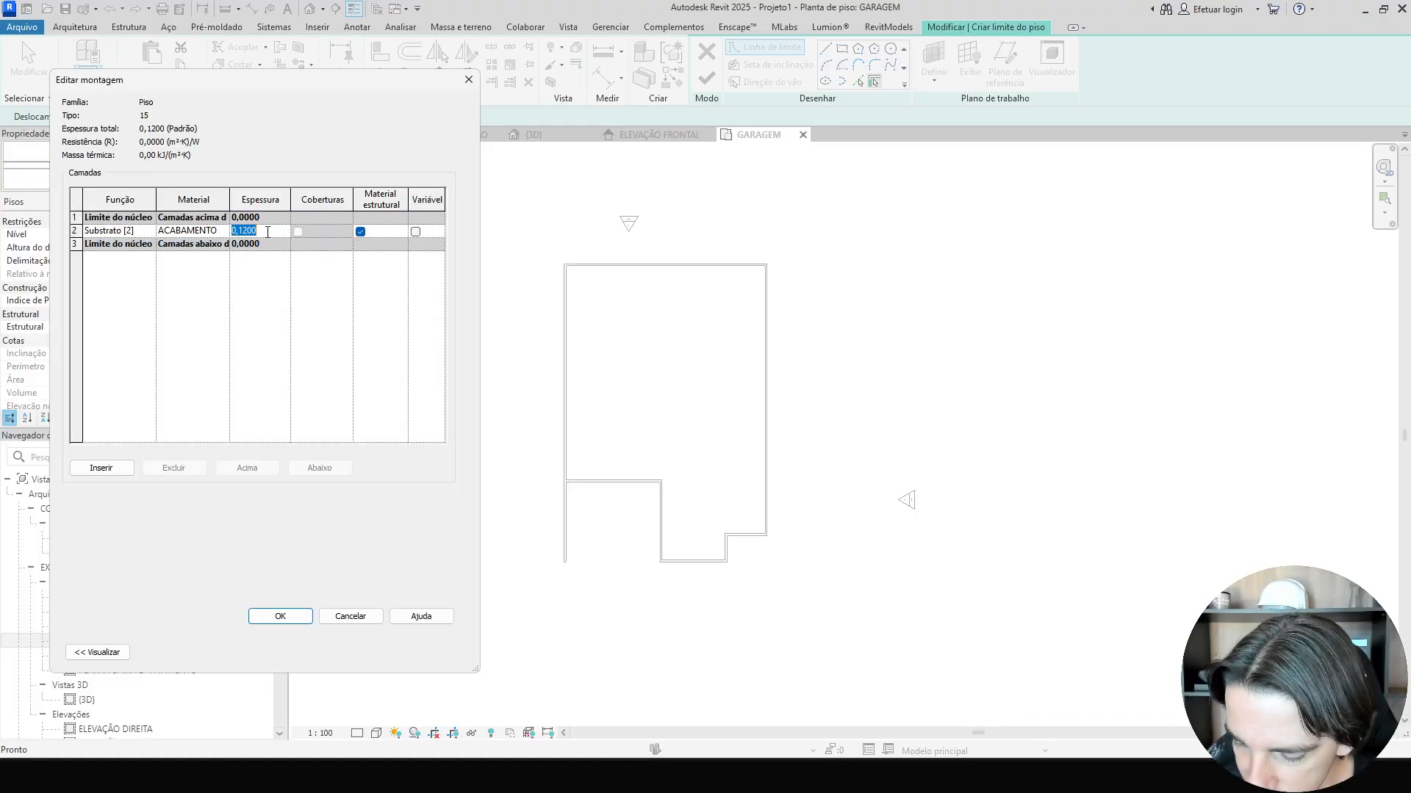
text(0,15)
key(Tab)
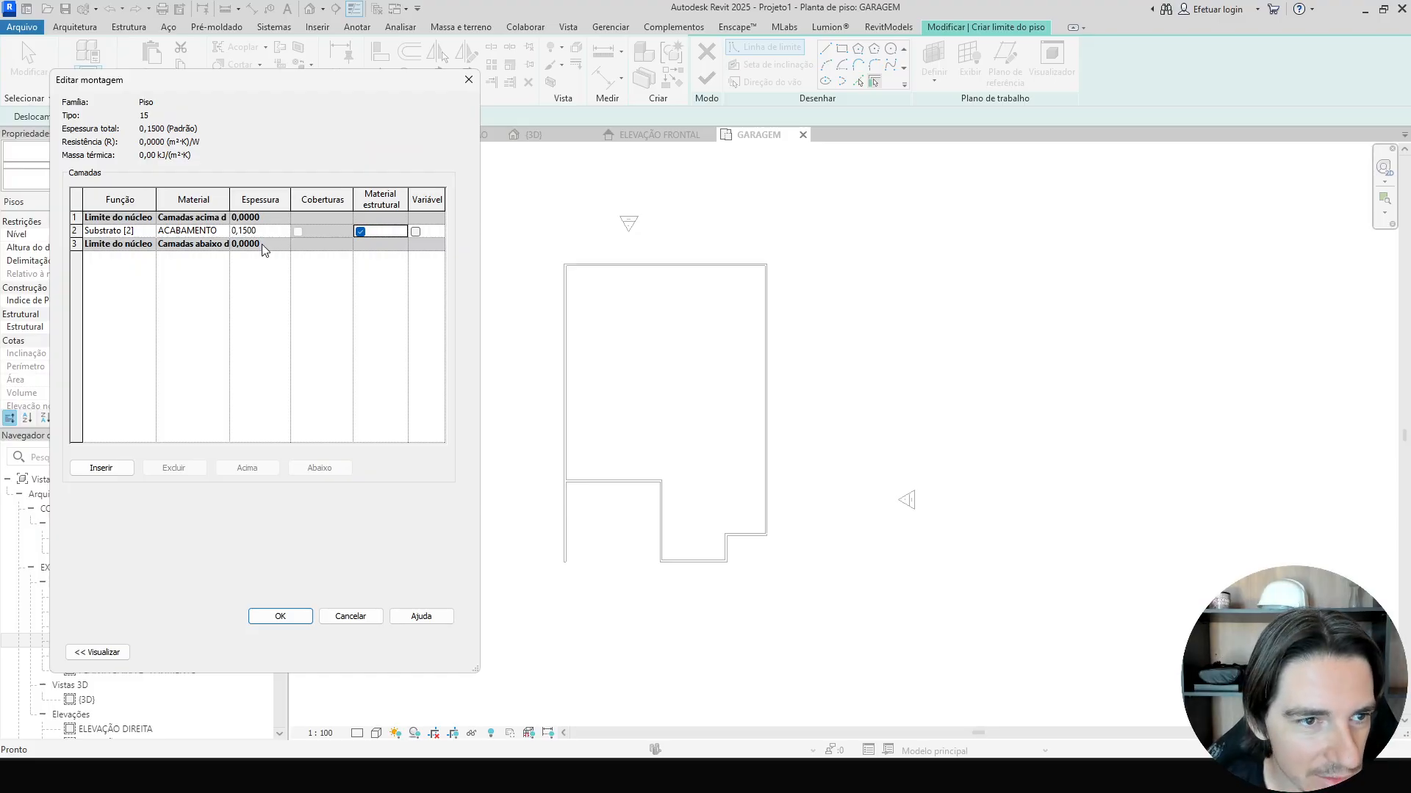
click(280, 616)
click(283, 651)
Draw a rectangular floor boundary over the garage room, snapping to its wall corners.
scroll(602, 565, up, 2)
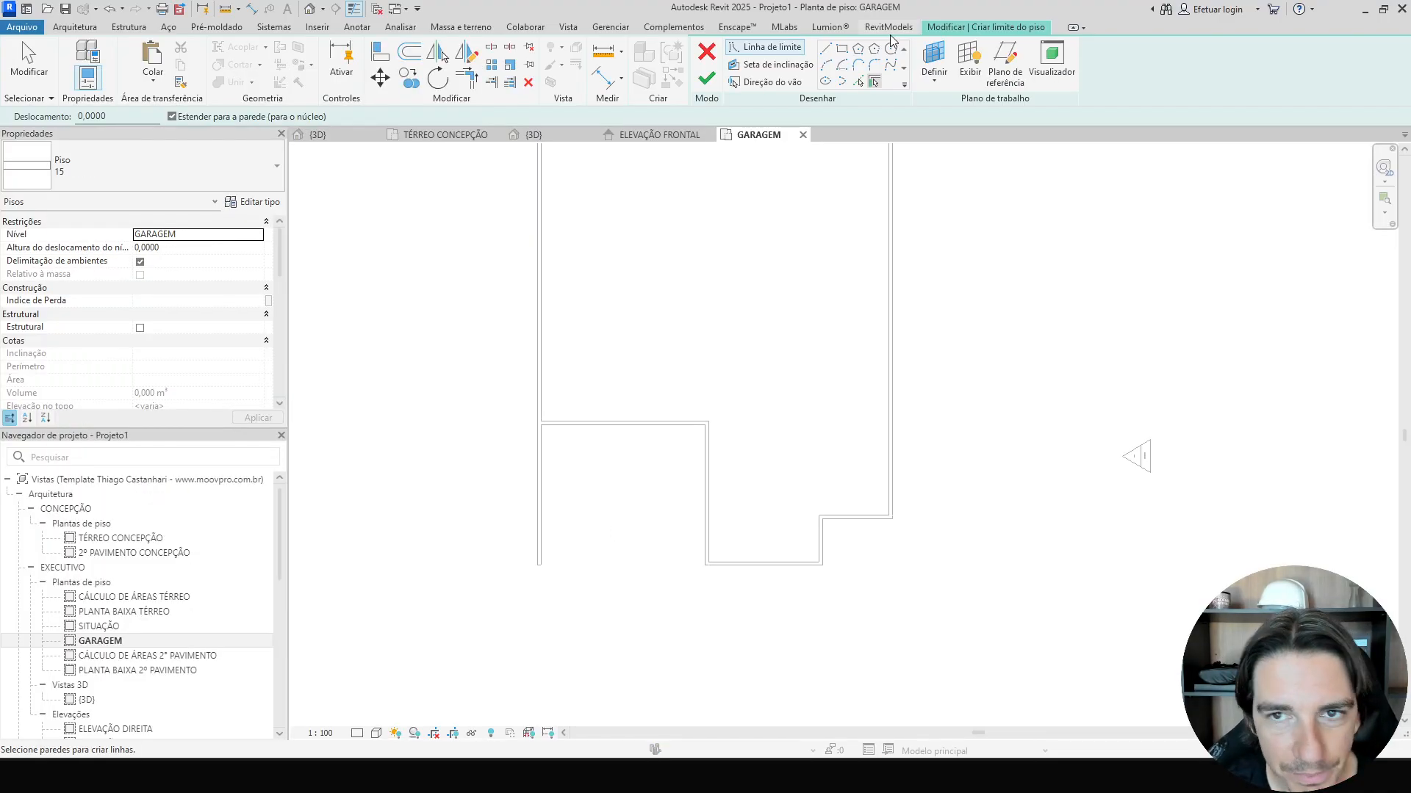
click(842, 49)
scroll(698, 440, up, 4)
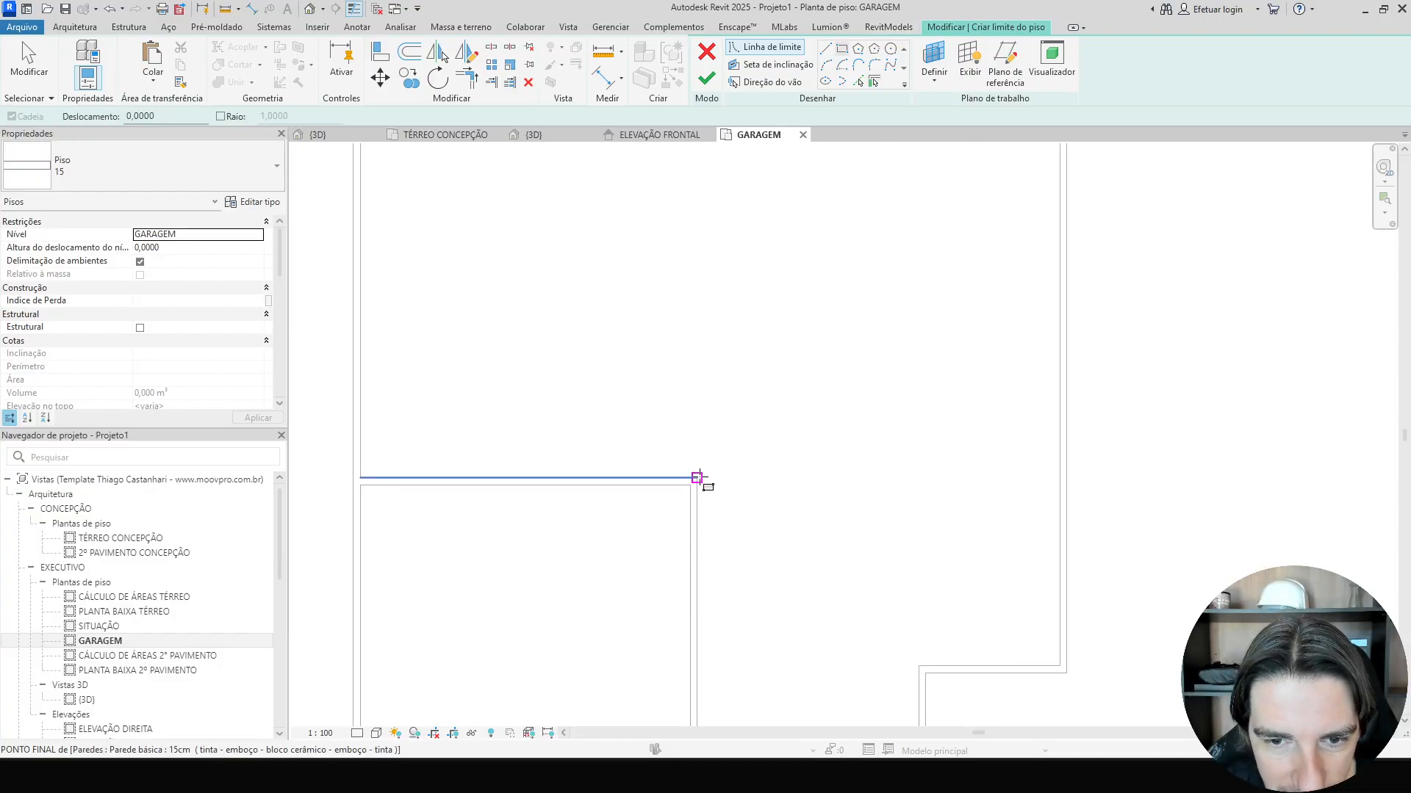
click(697, 478)
middle_drag(467, 698, 727, 235)
scroll(632, 331, up, 2)
click(597, 303)
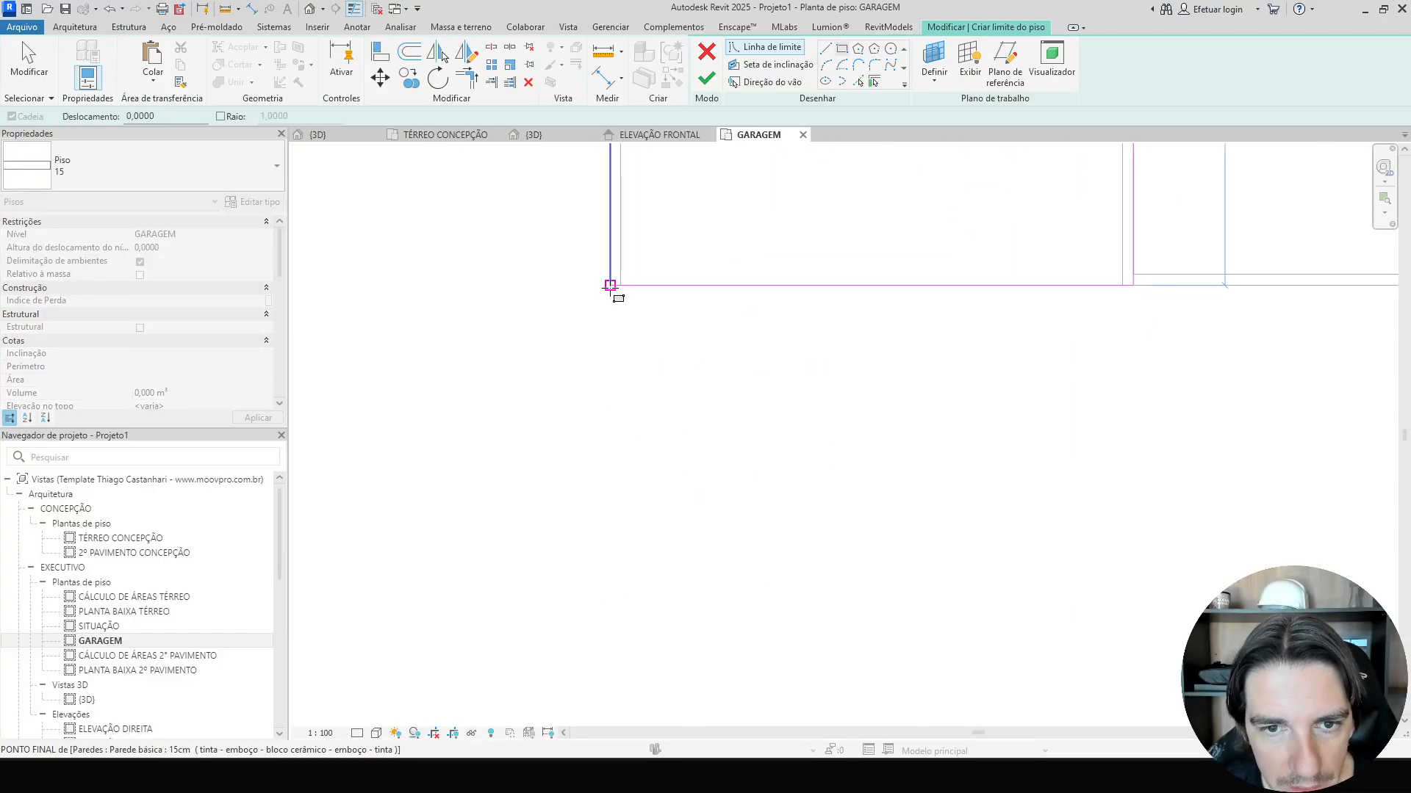
scroll(794, 368, down, 3)
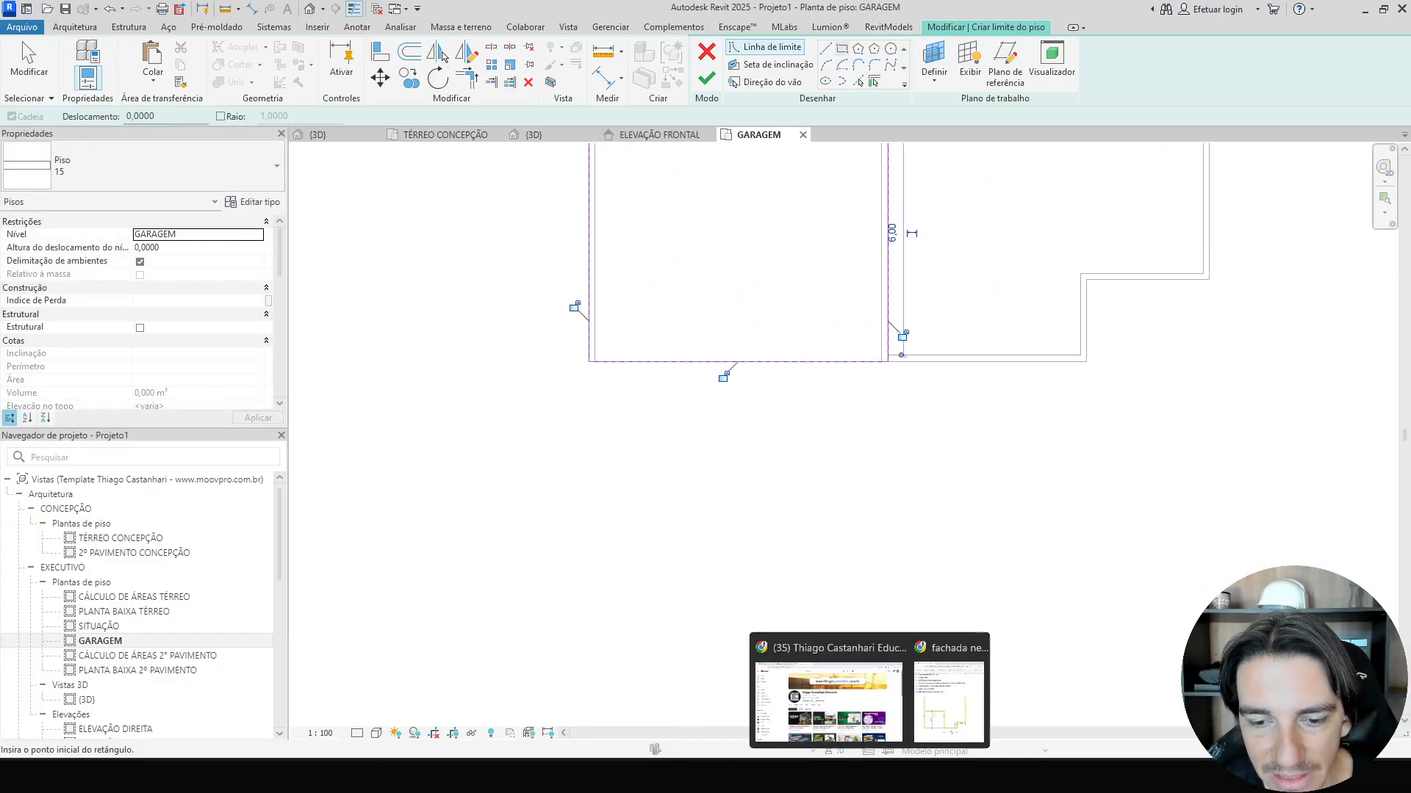
Examine the reference house images, zooming into the garage front.
click(904, 776)
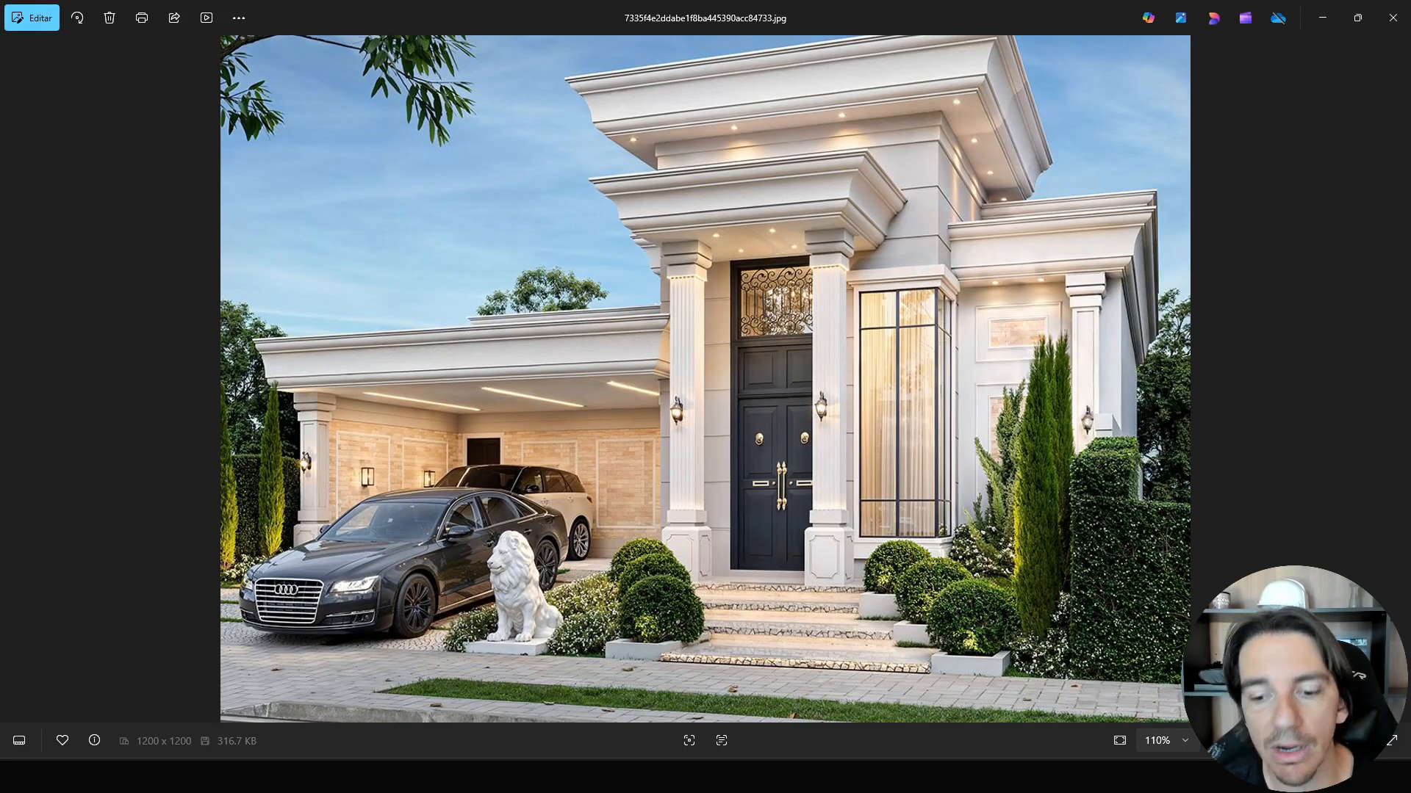
scroll(665, 383, down, 2)
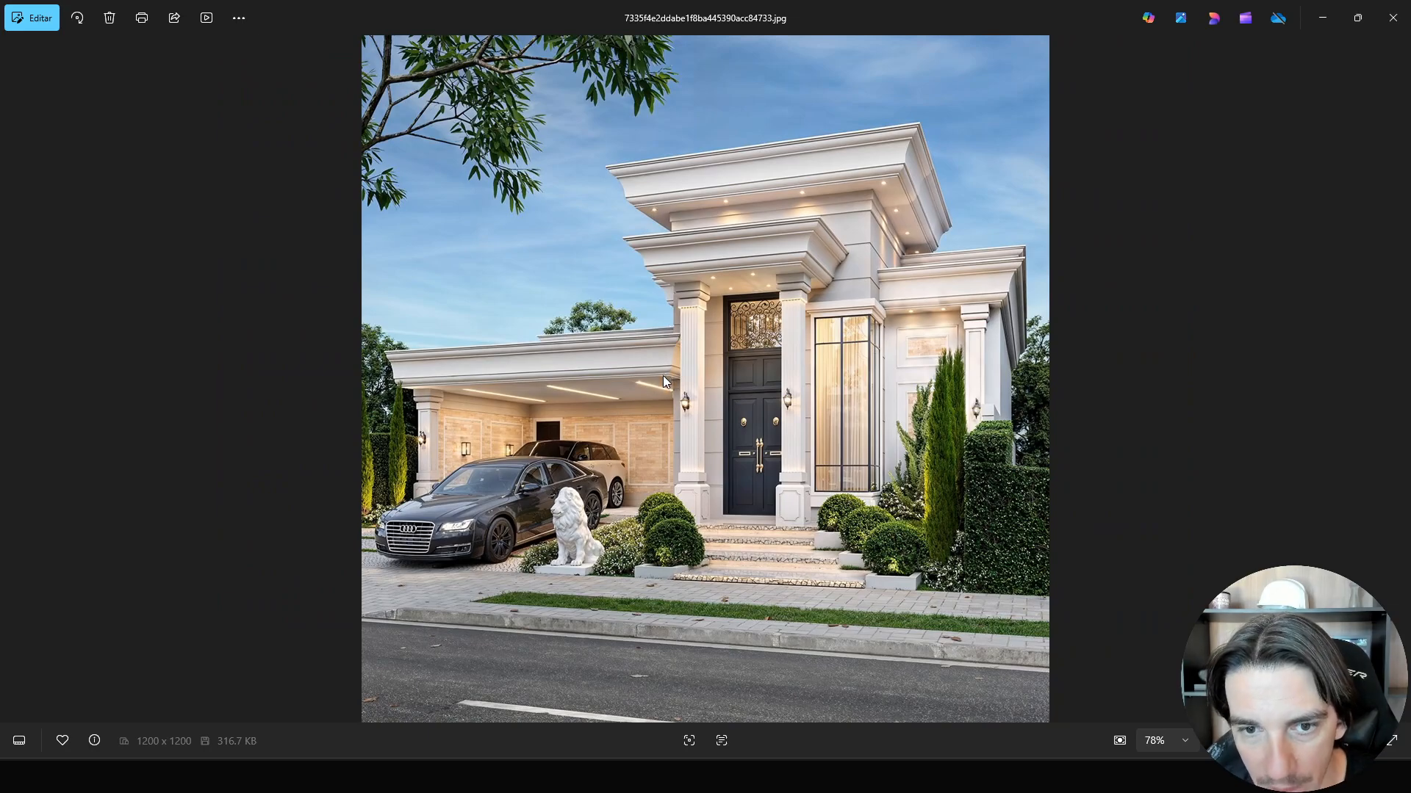
key(Right)
scroll(735, 363, up, 6)
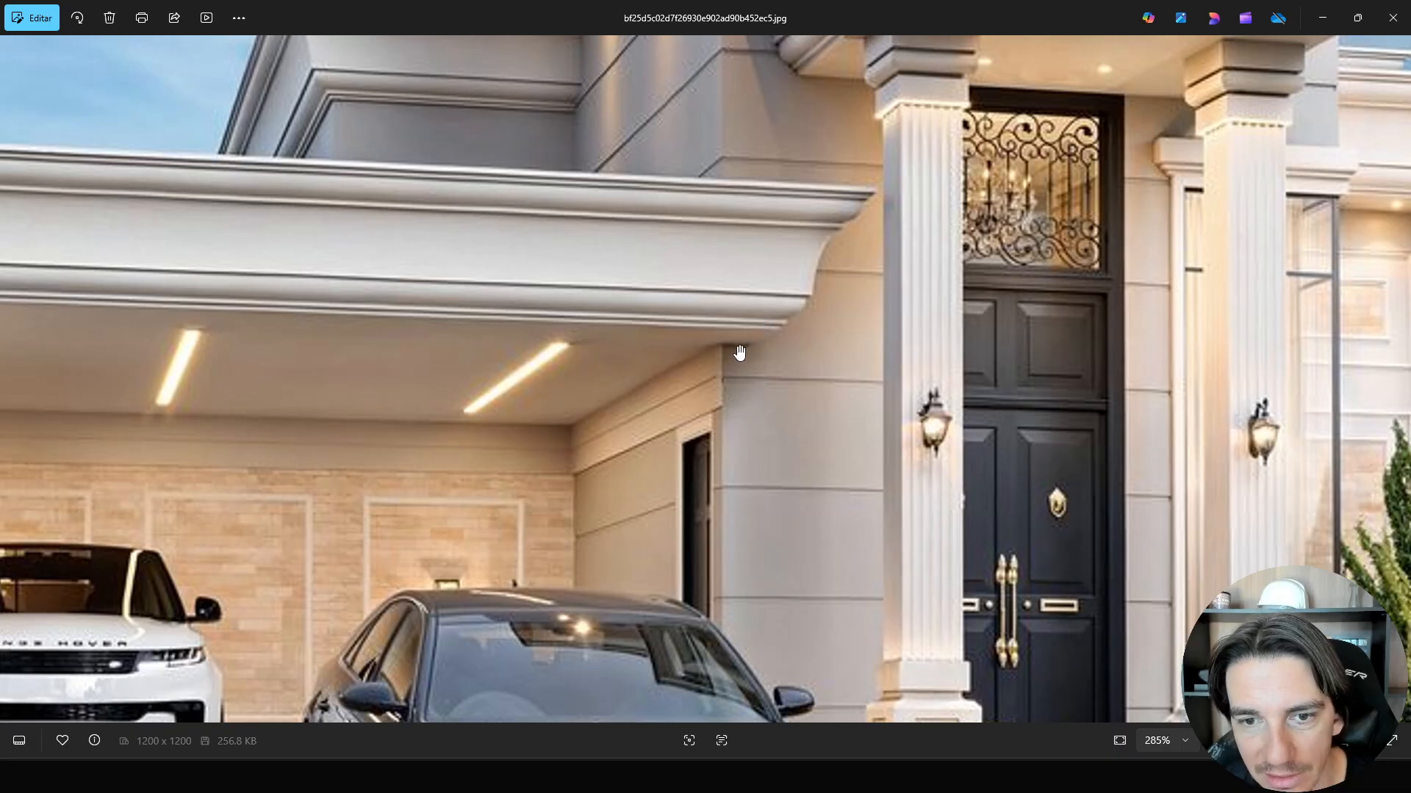
scroll(731, 345, down, 2)
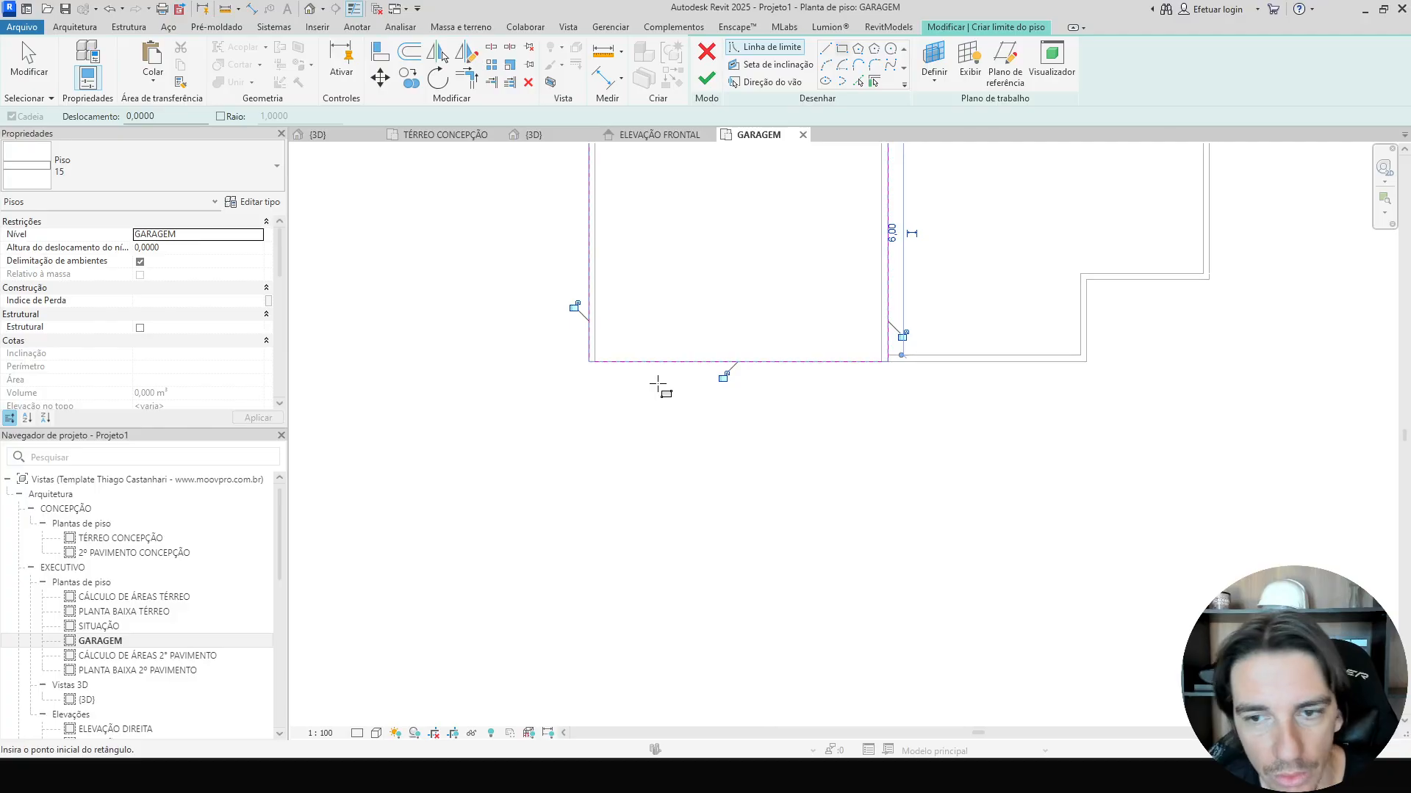
Move the floor boundary's front edge outward and set its offset from the wall to 0,70.
drag(665, 360, 675, 393)
click(548, 384)
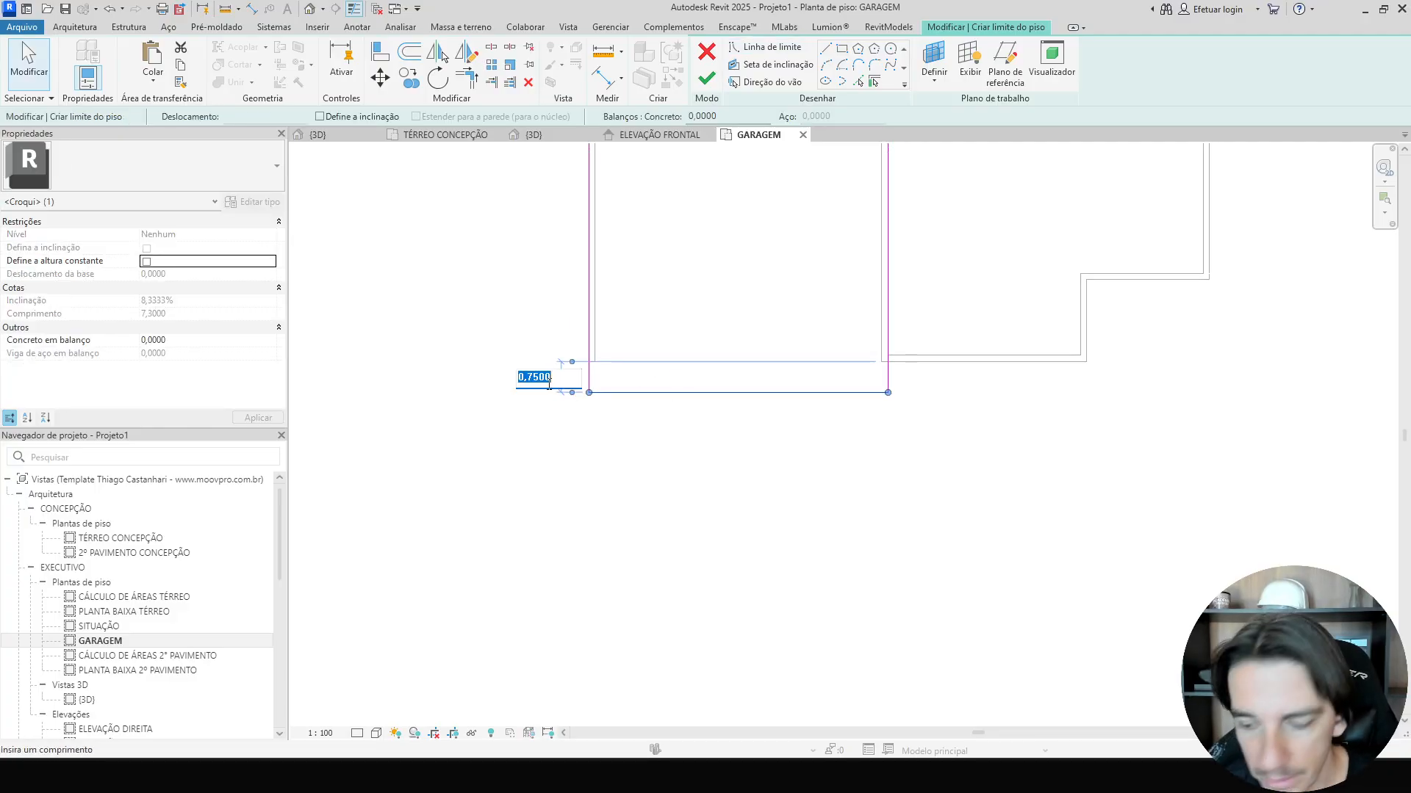
text(.7)
key(Return)
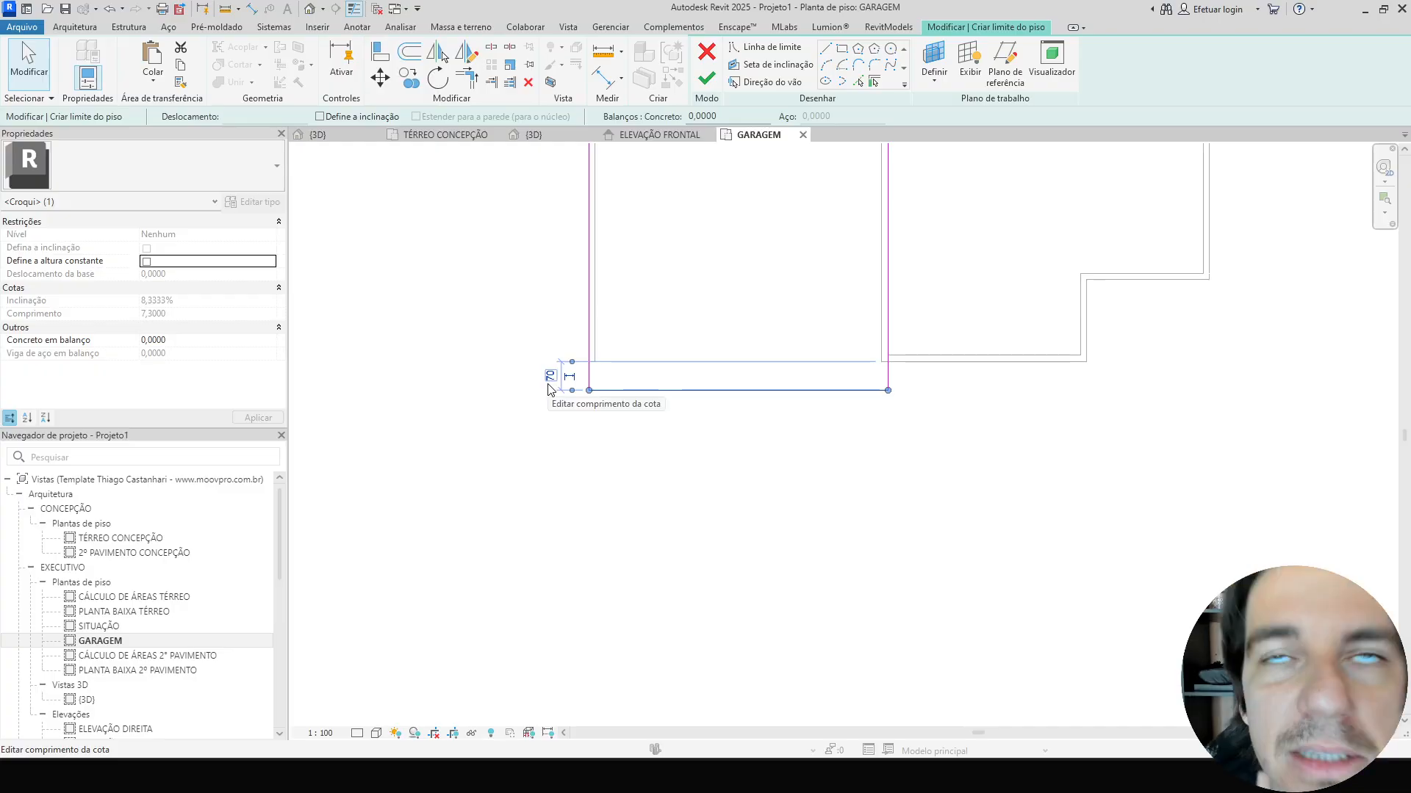
key(Escape)
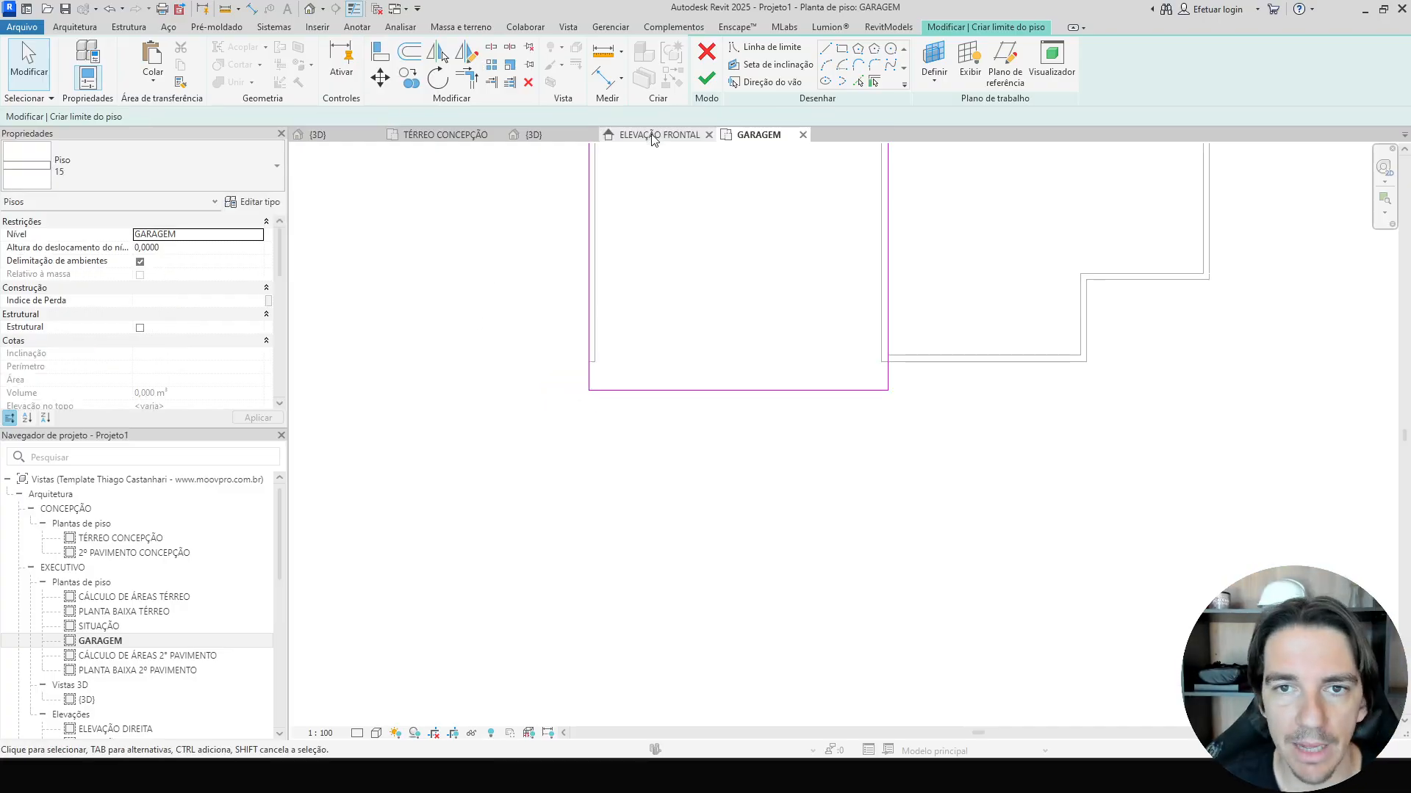
Finish the garage floor boundary sketch and switch to the 3D view.
click(706, 78)
key(3)
key(d)
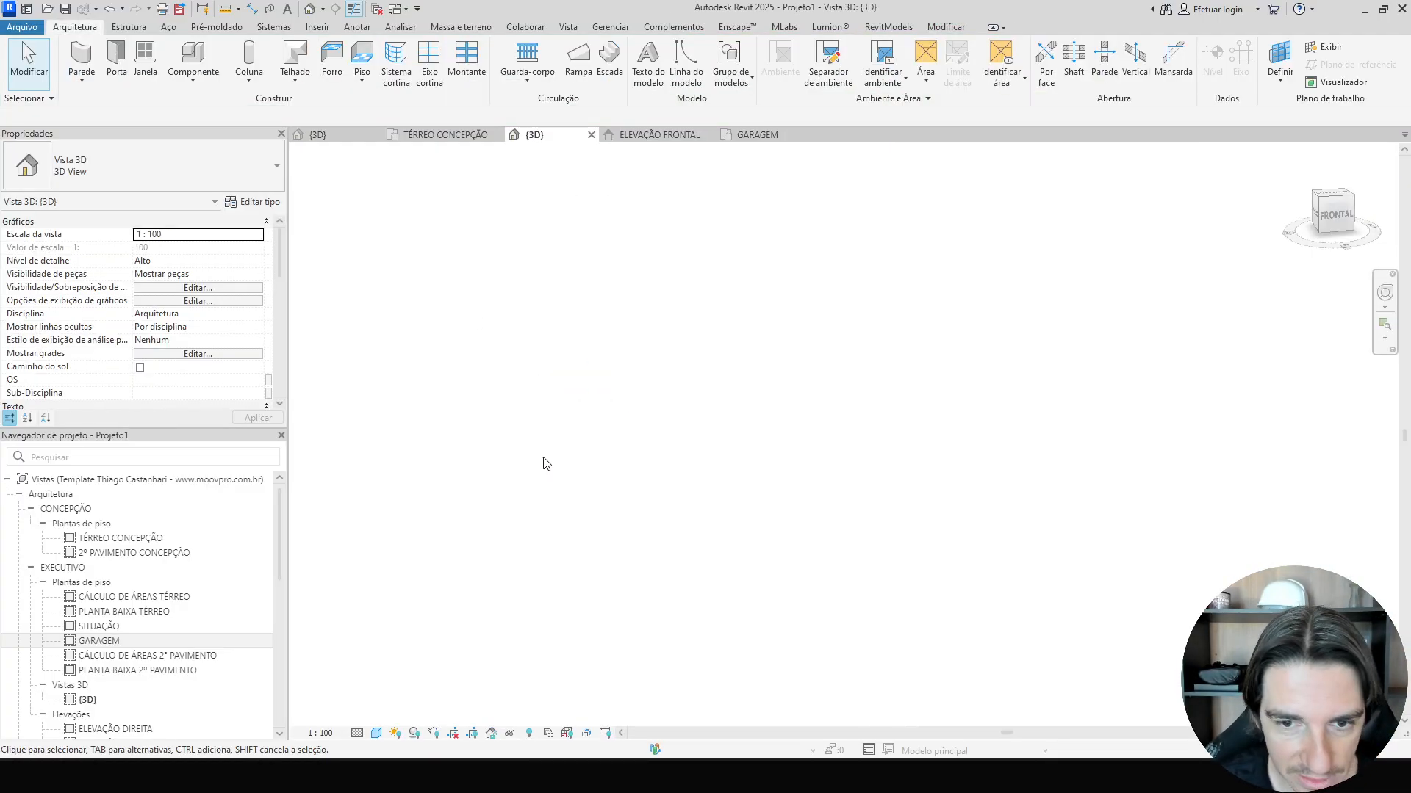
Orbit and zoom around the 3D model to inspect the garage floor slab and its surrounding walls.
shift+middle_drag(676, 515, 662, 495)
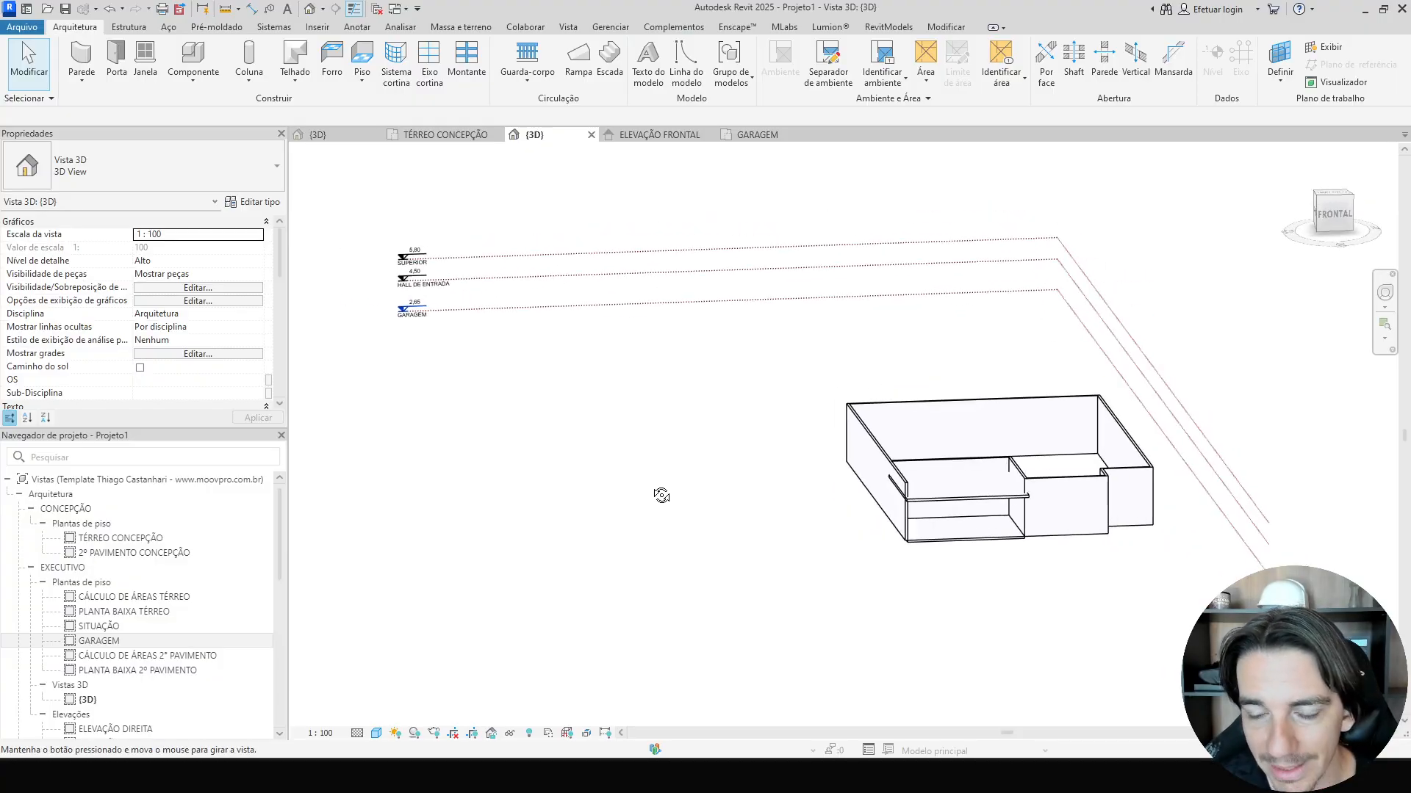
middle_drag(821, 517, 603, 517)
scroll(617, 518, up, 3)
click(672, 488)
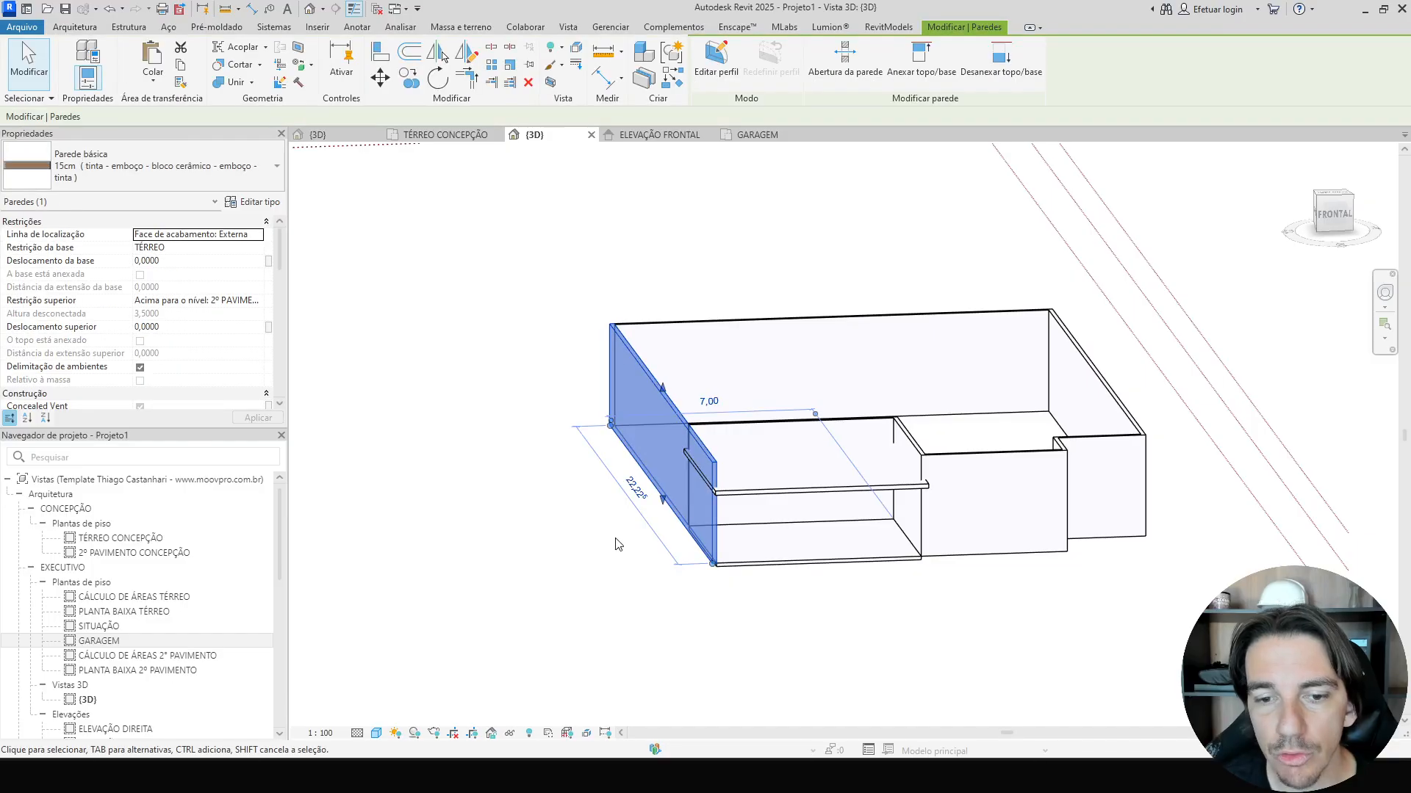
scroll(647, 433, up, 4)
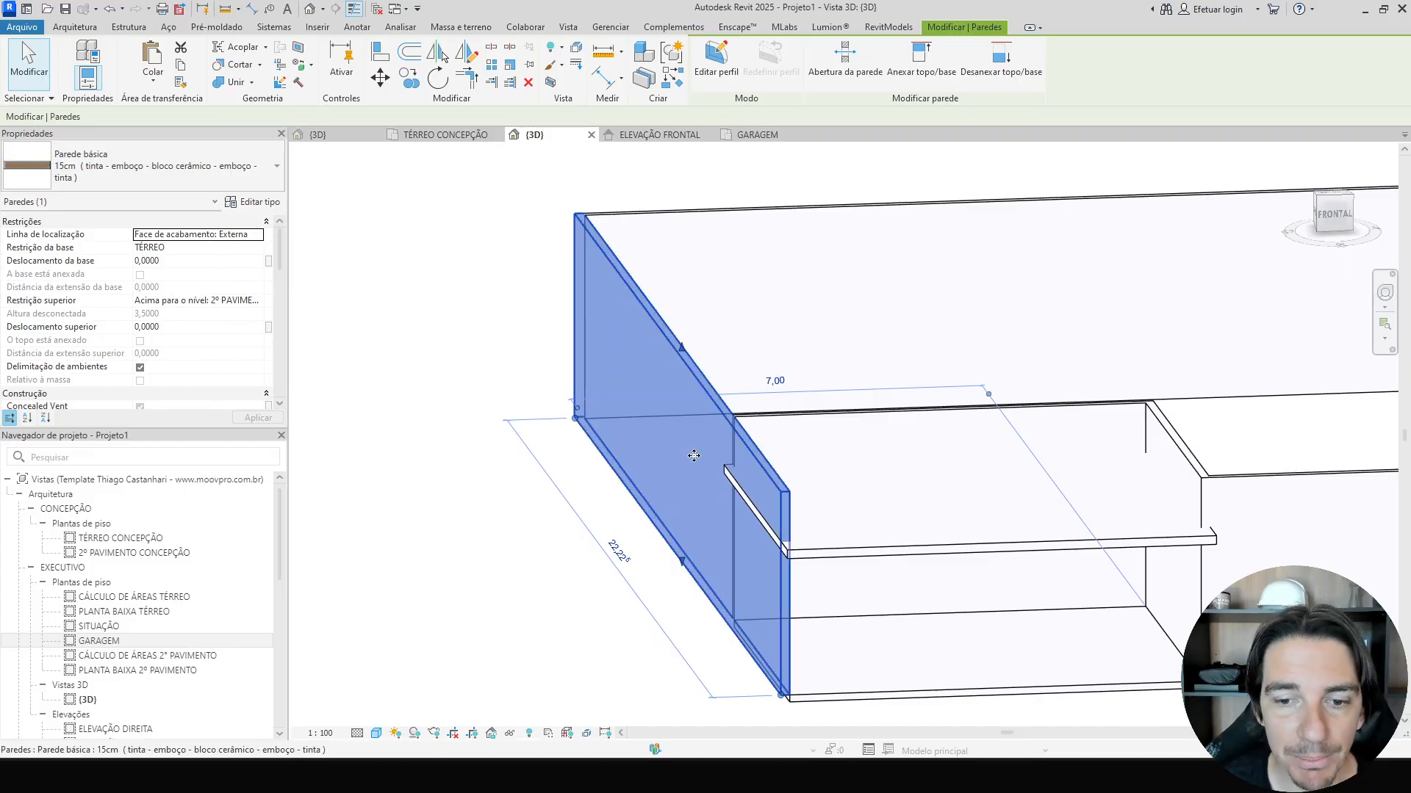
shift+middle_drag(661, 456, 488, 466)
click(702, 494)
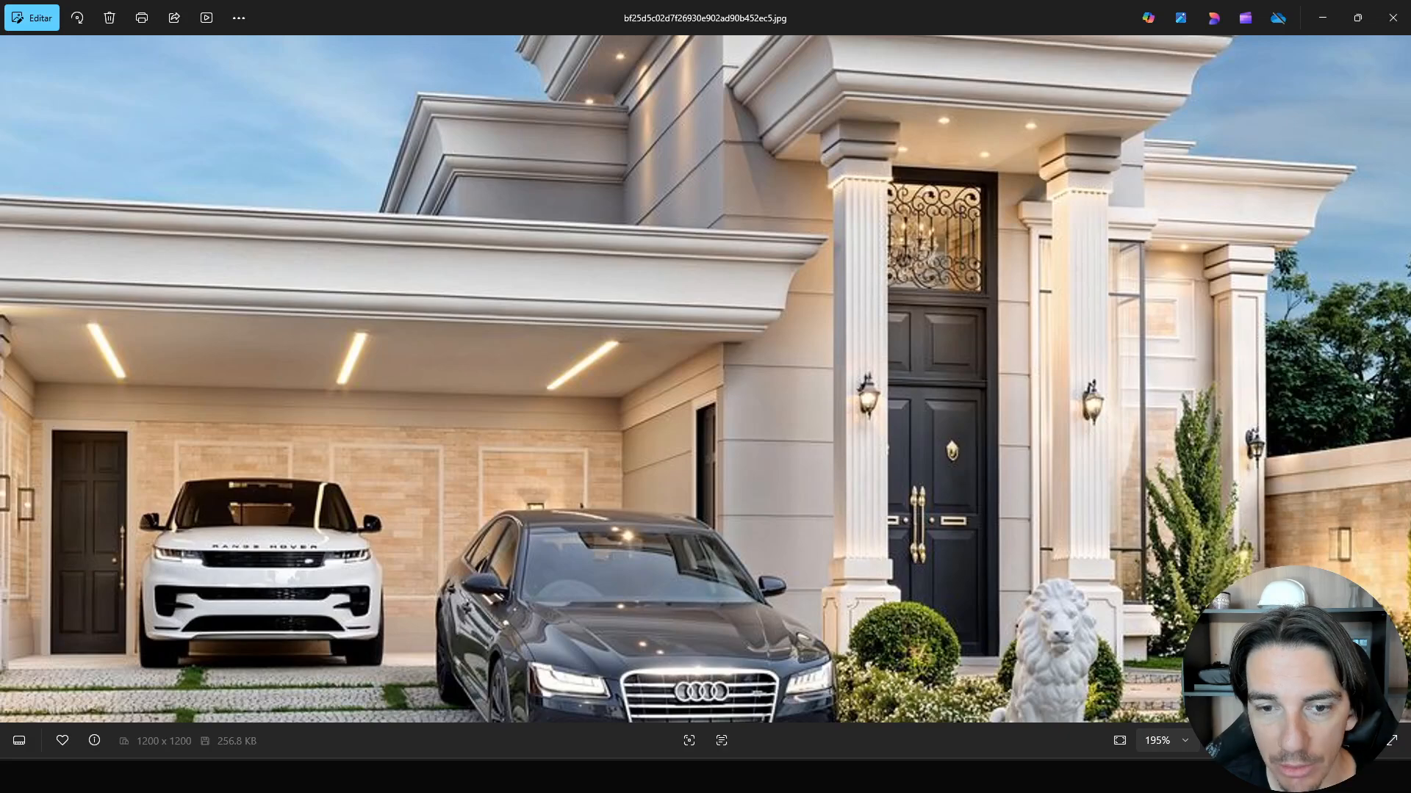
scroll(744, 485, down, 3)
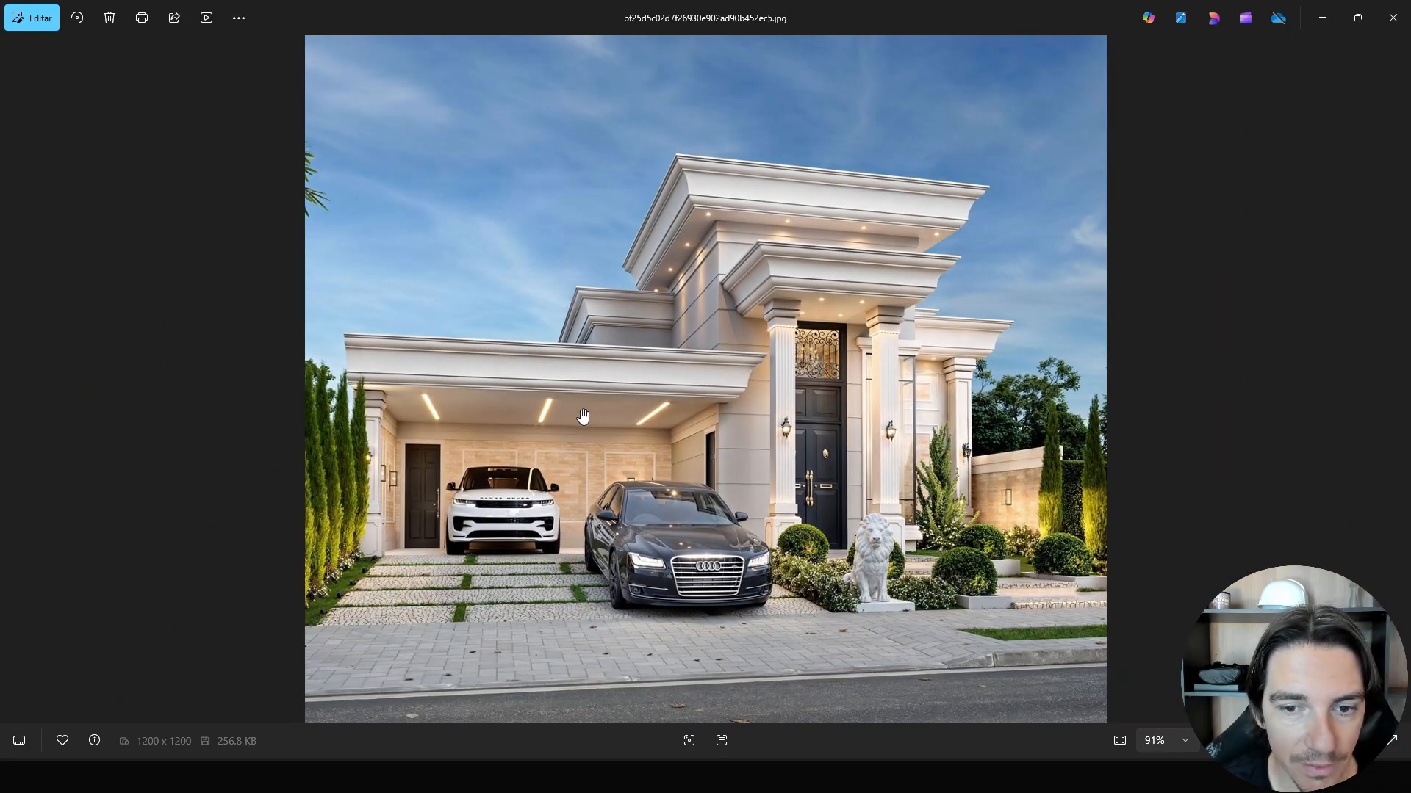
click(838, 776)
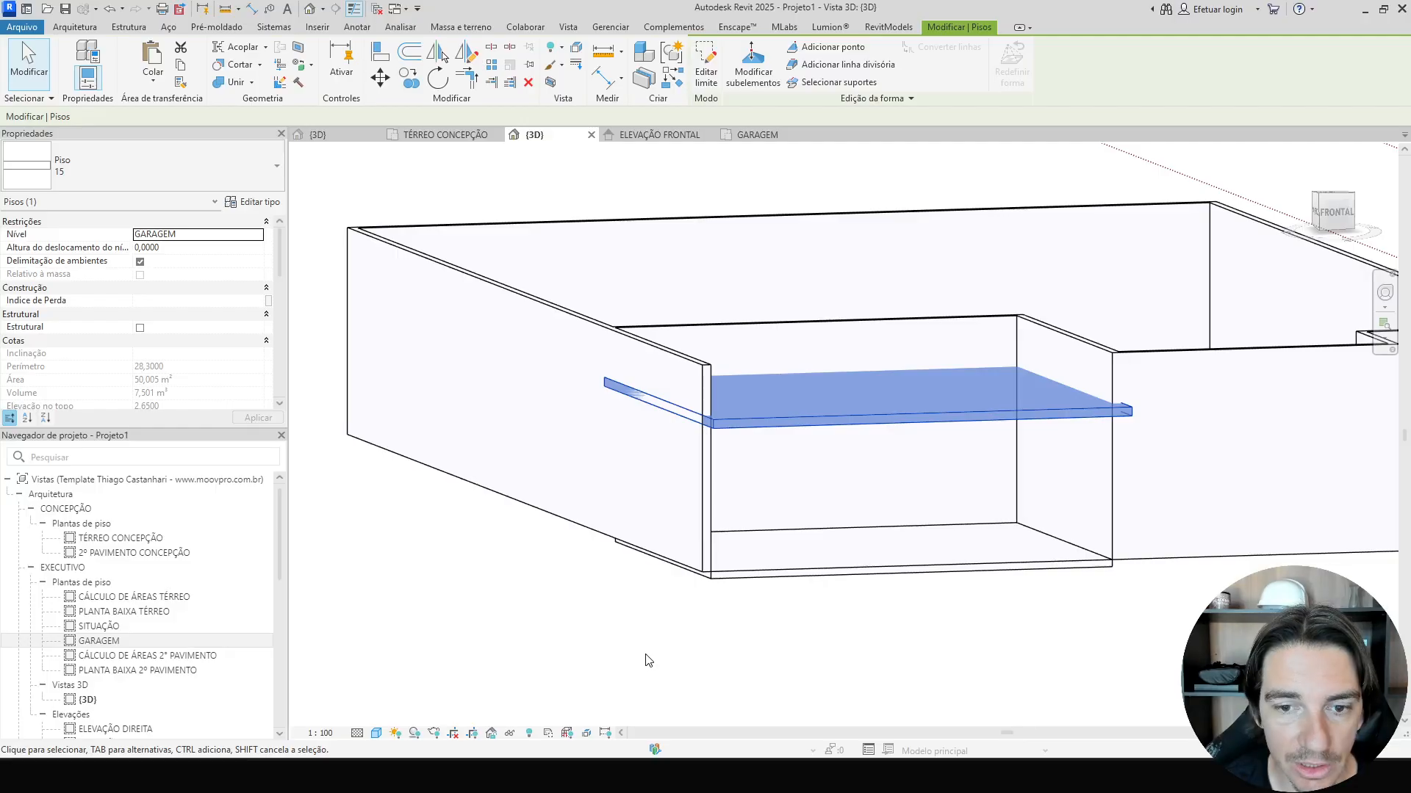
Select the two garage walls under the floor slab and set their top constraint to the GARAGEM level.
click(694, 520)
ctrl+click(768, 461)
shift+middle_drag(752, 630, 712, 602)
click(263, 302)
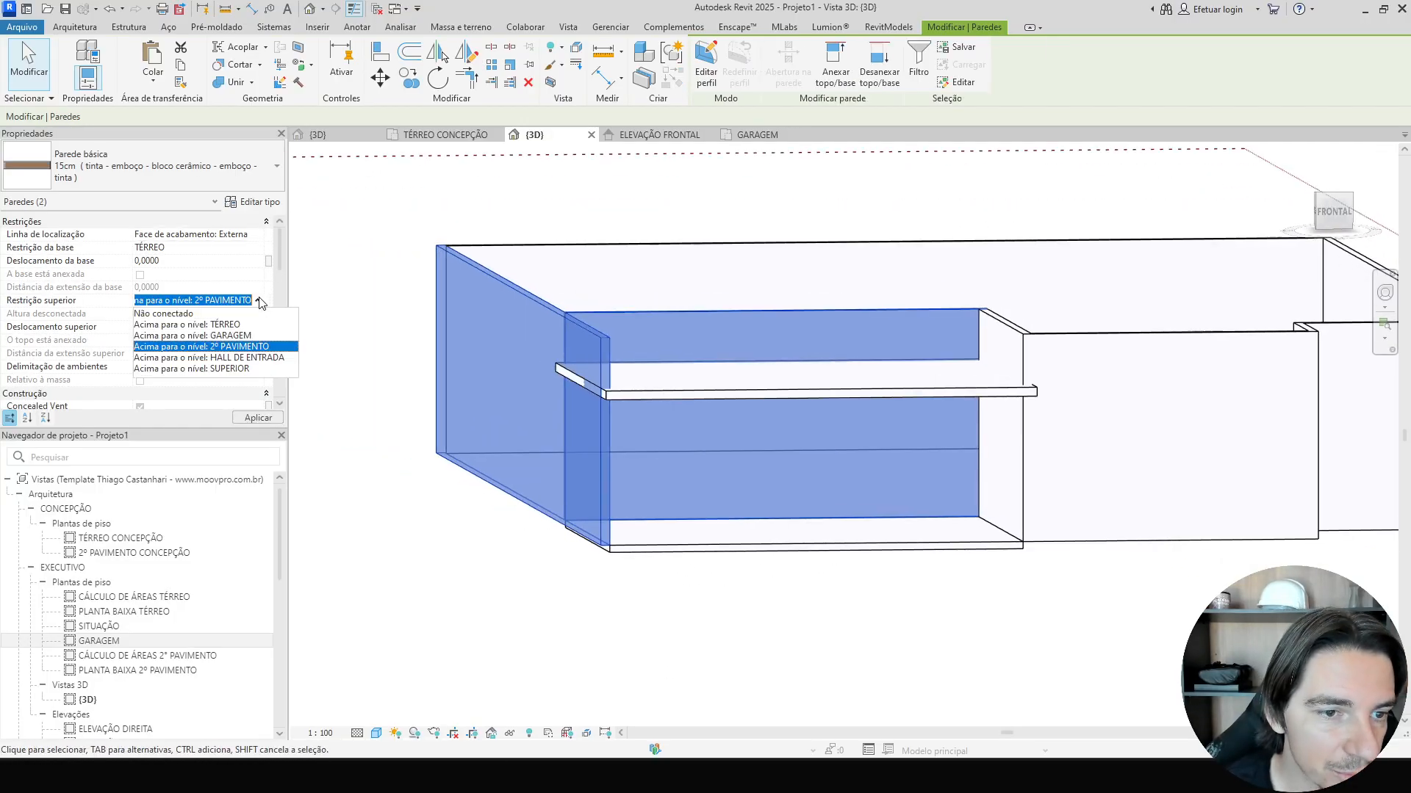
click(193, 335)
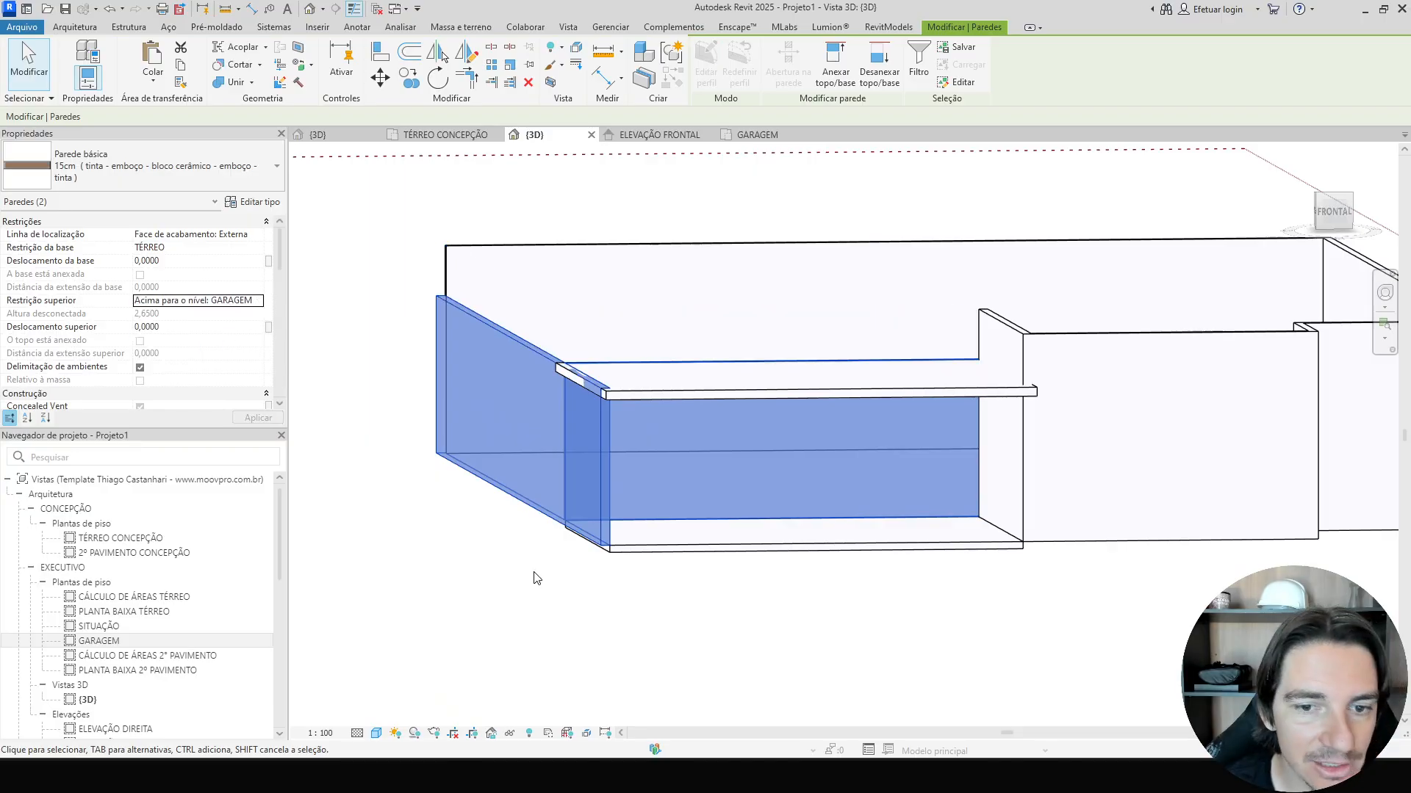
shift+middle_drag(533, 577, 544, 623)
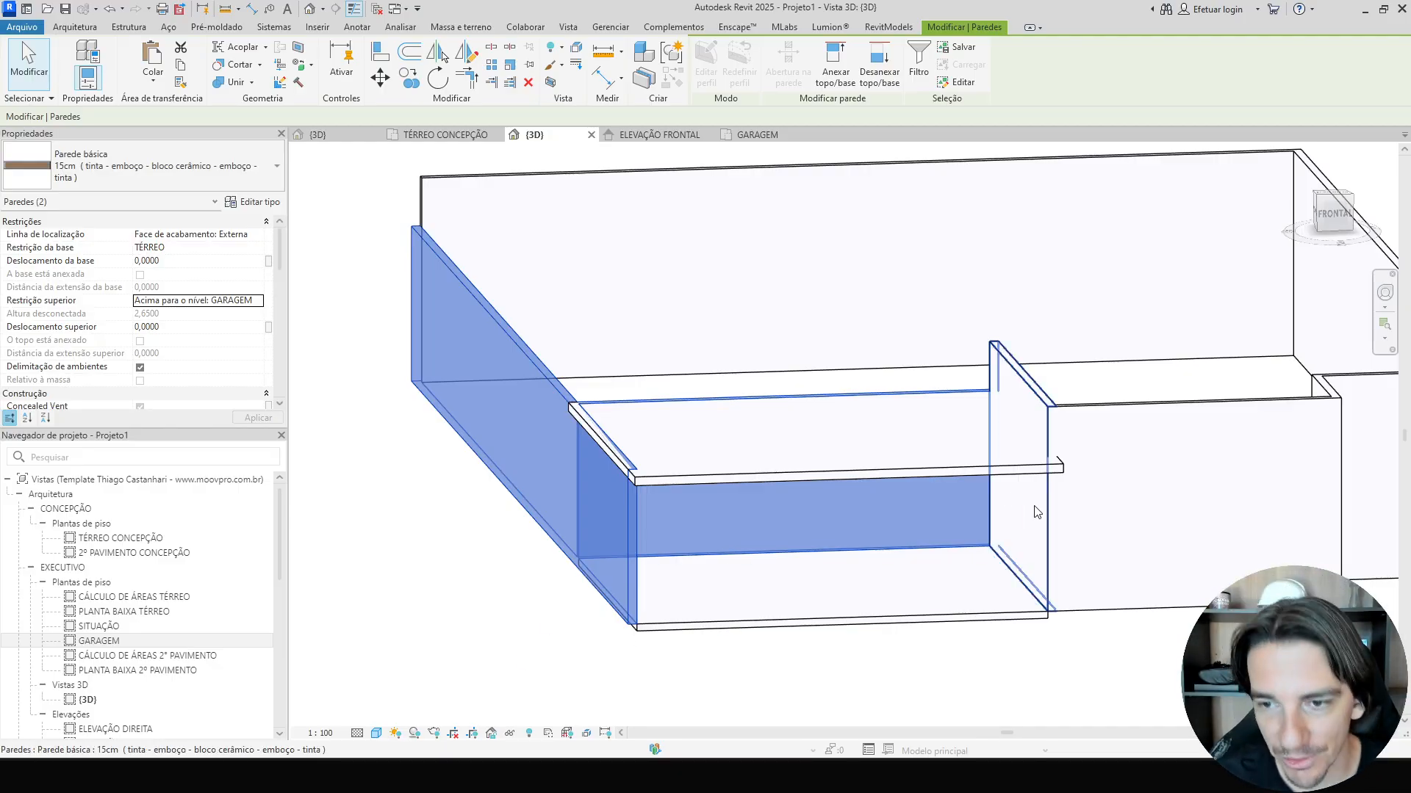
Select the three walls beside the garage and set their top constraint to the SUPERIOR level.
click(1021, 441)
ctrl+click(1135, 435)
shift+middle_drag(1135, 435, 1025, 463)
ctrl+click(1212, 442)
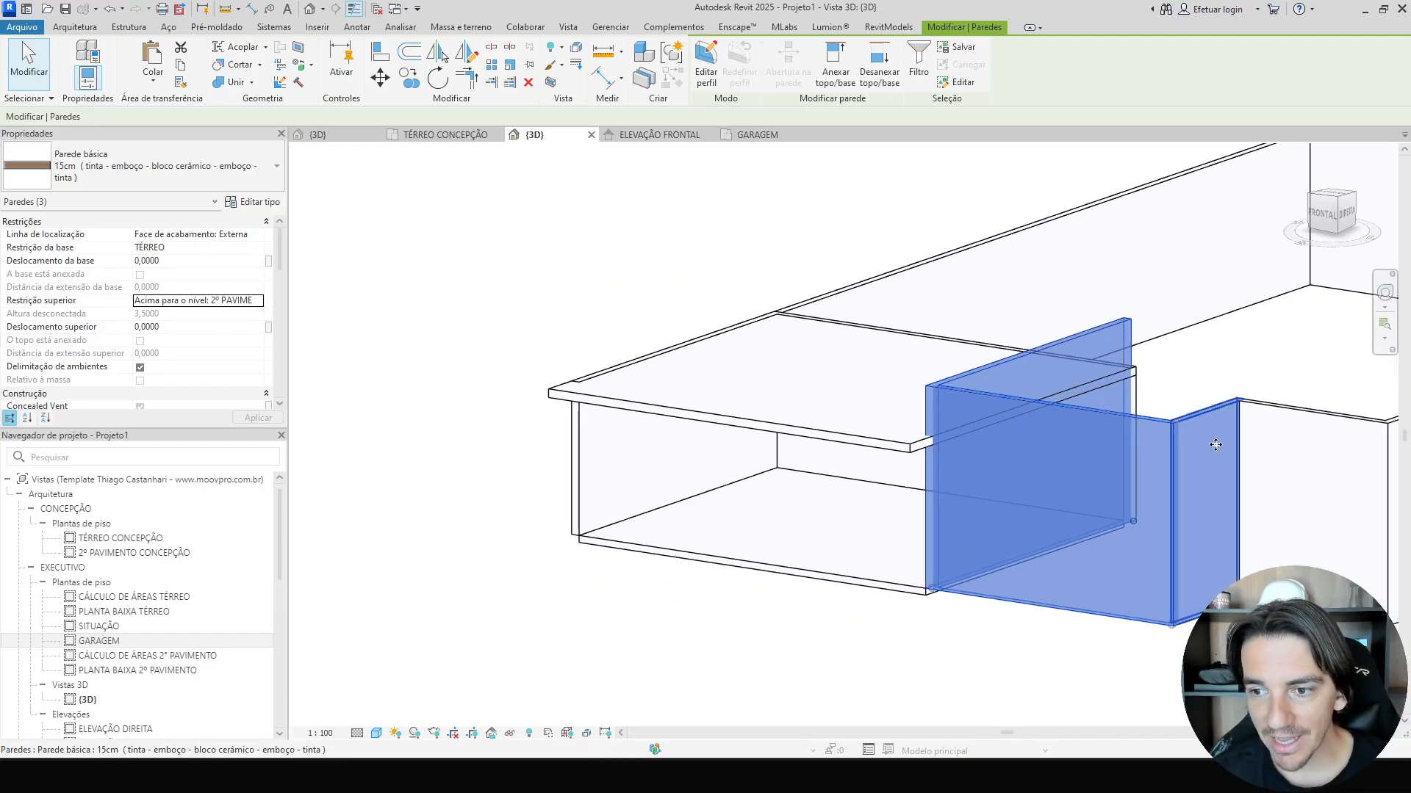
click(258, 301)
click(231, 369)
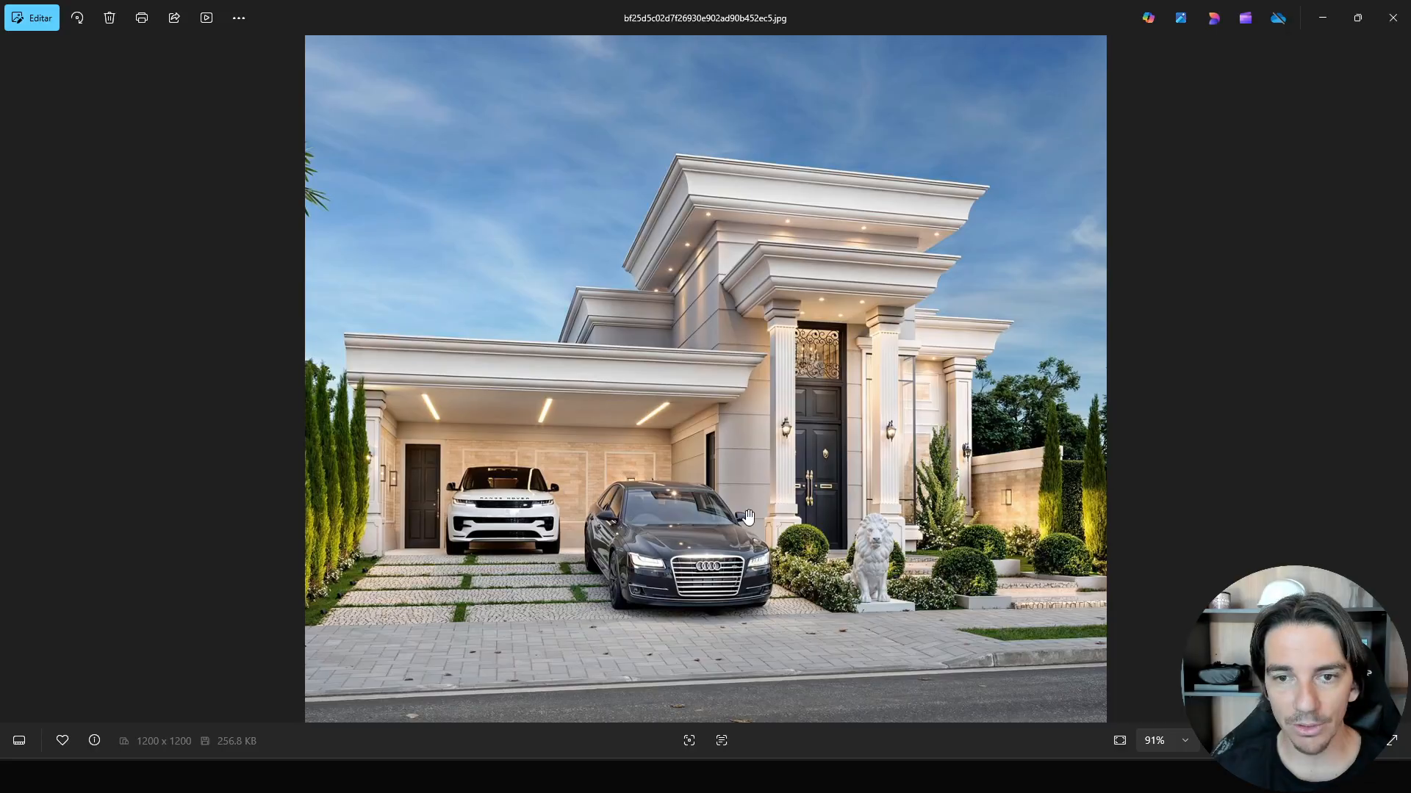
Examine the reference house image, zooming into the upper cornices.
scroll(717, 222, up, 5)
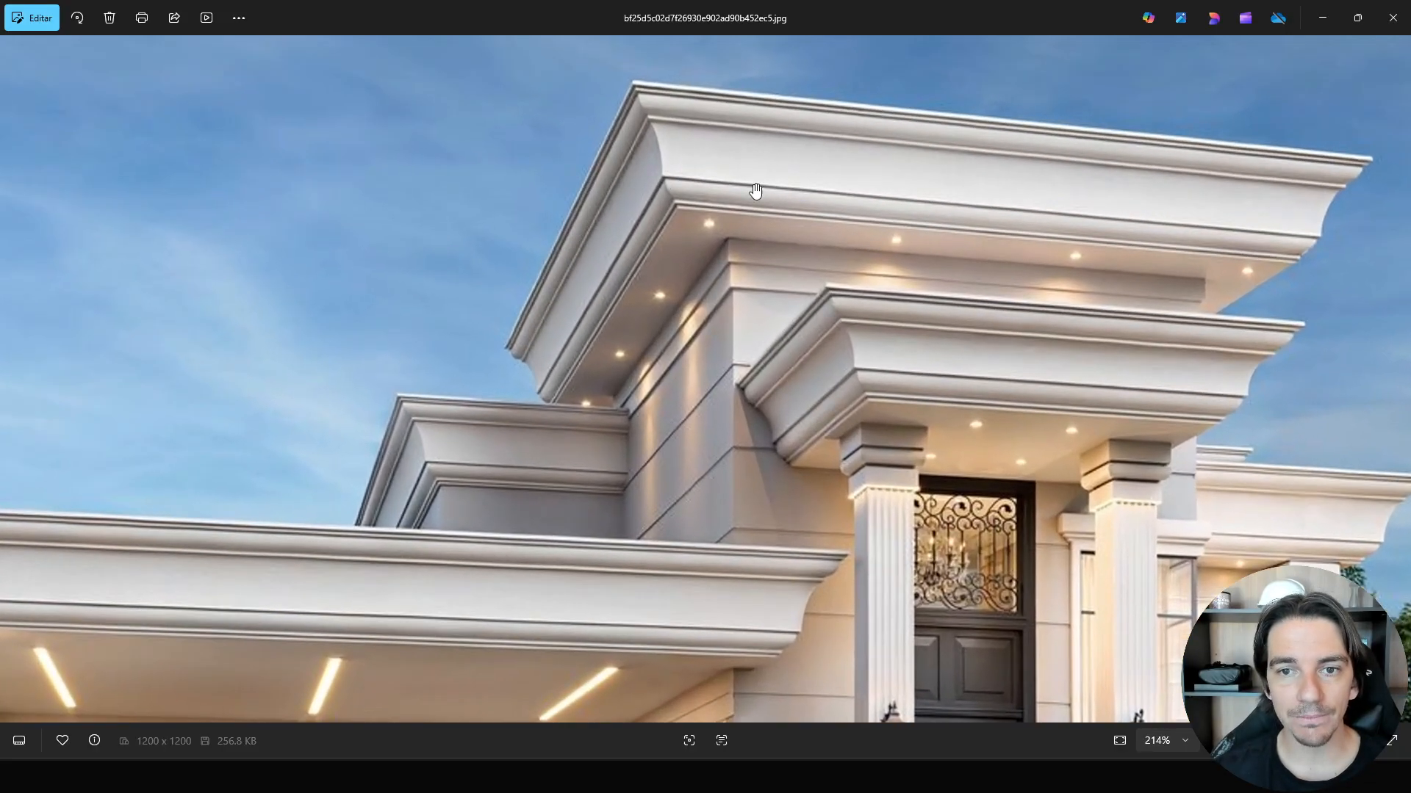
scroll(726, 221, down, 5)
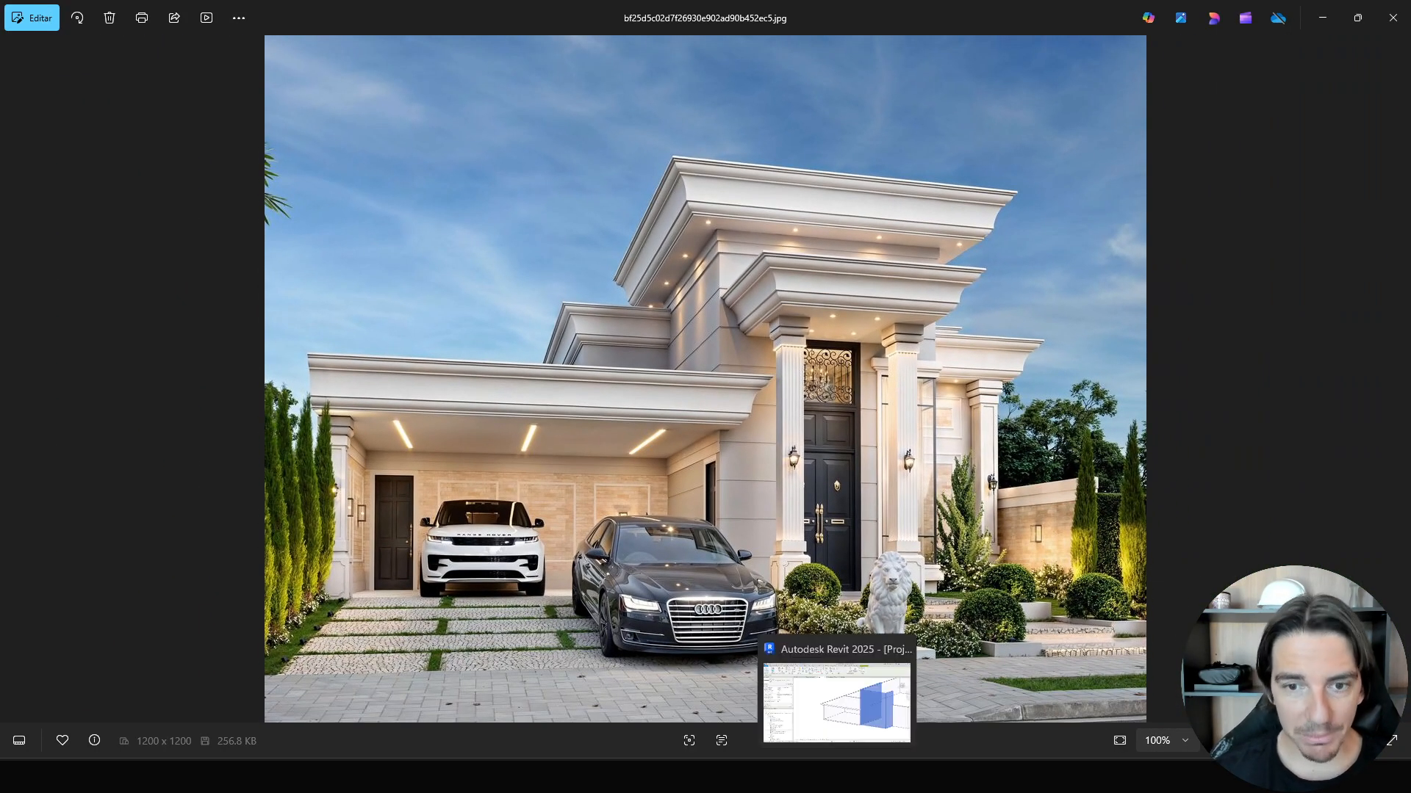
click(837, 701)
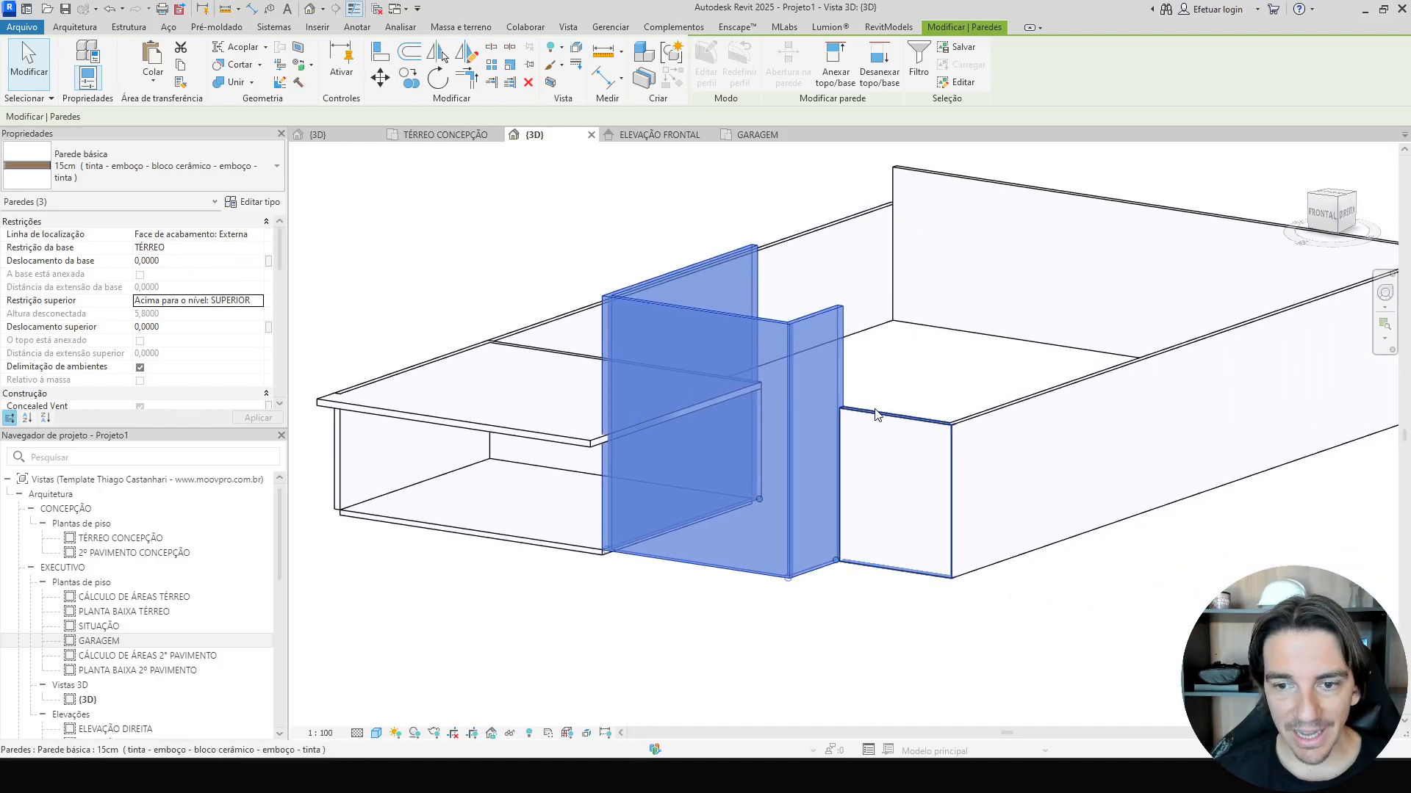
Select the two front walls right of the garage and set their top constraint to 2º PAVIMENTO.
click(893, 488)
ctrl+click(1016, 431)
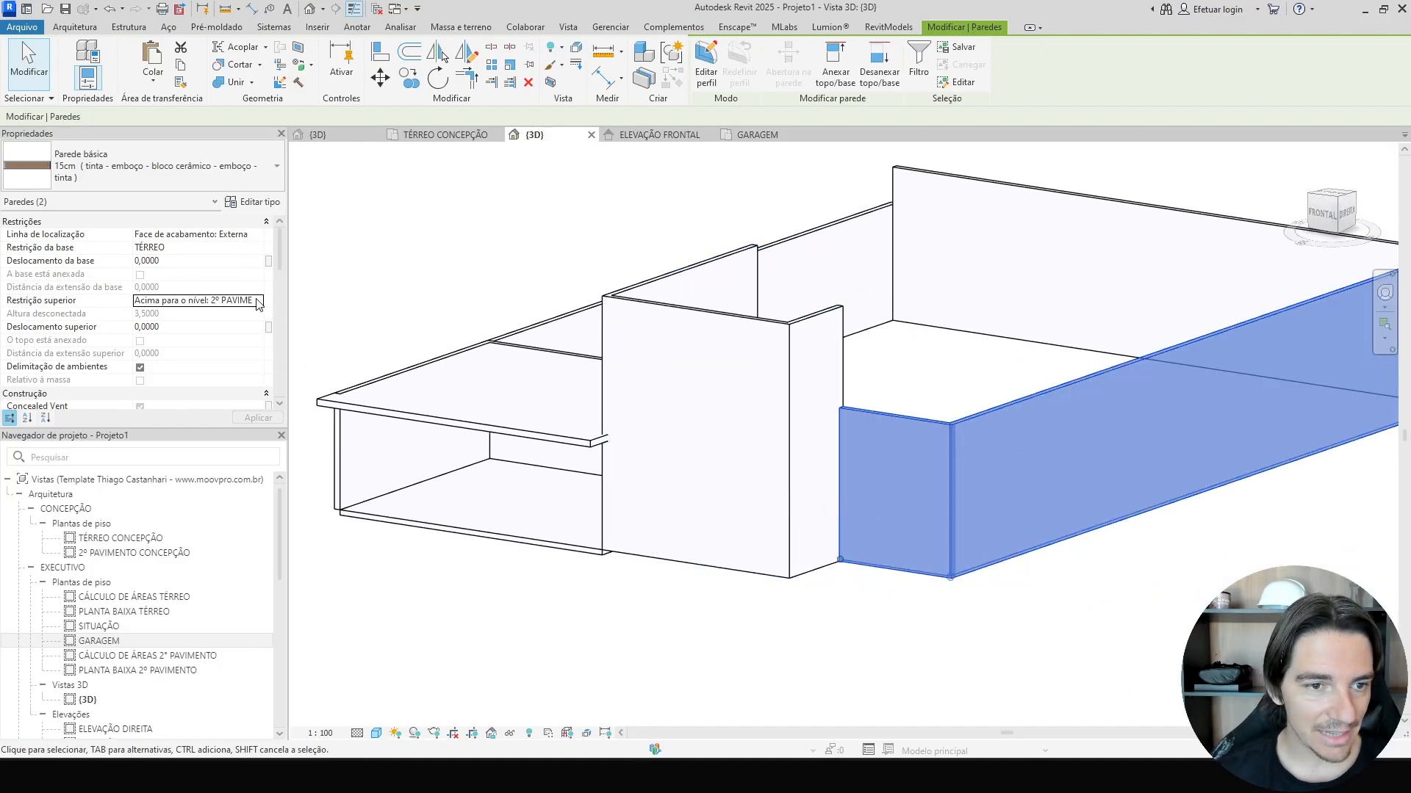
click(259, 301)
click(196, 347)
click(686, 646)
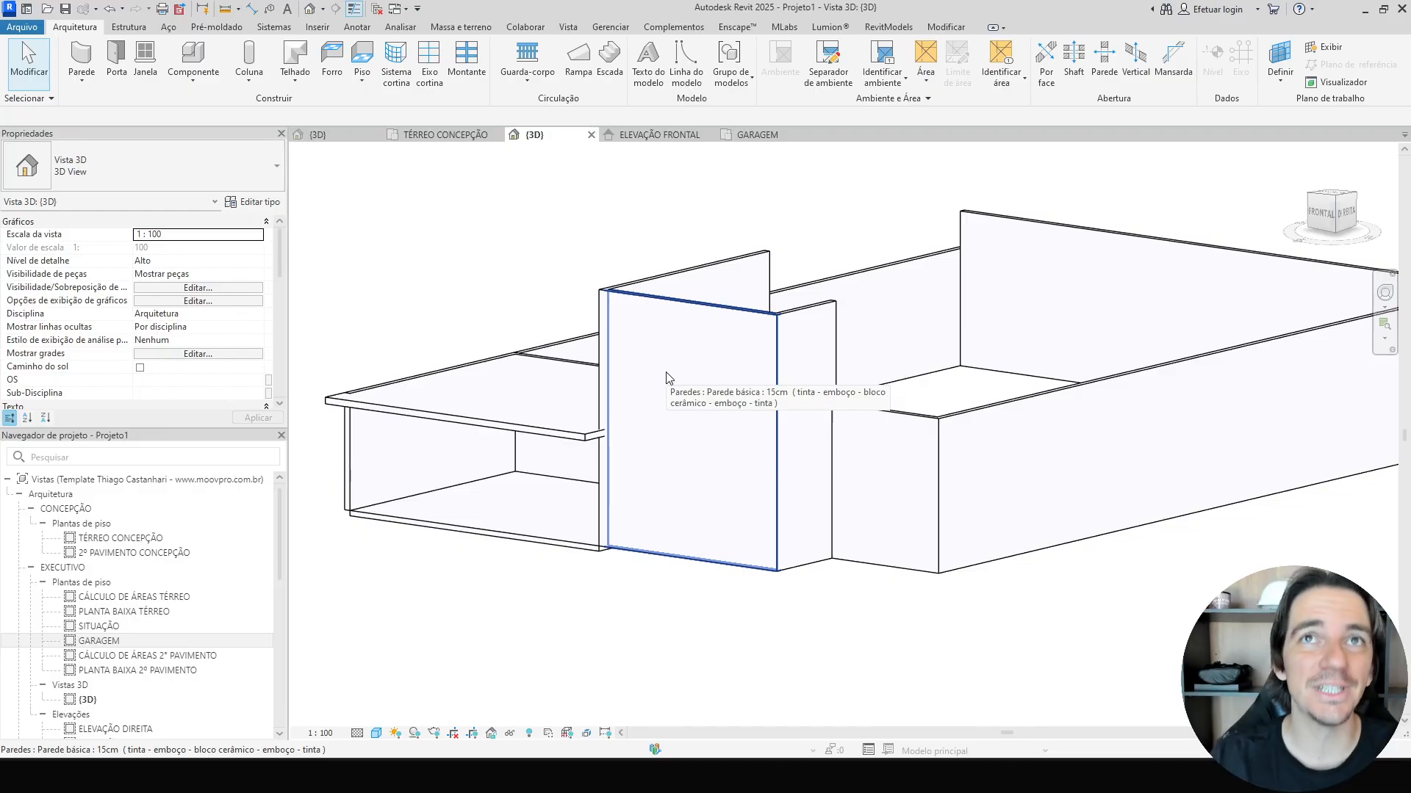
Place a spot elevation on the garage floor slab's edge and delete it.
shift+middle_drag(441, 462, 617, 548)
click(618, 547)
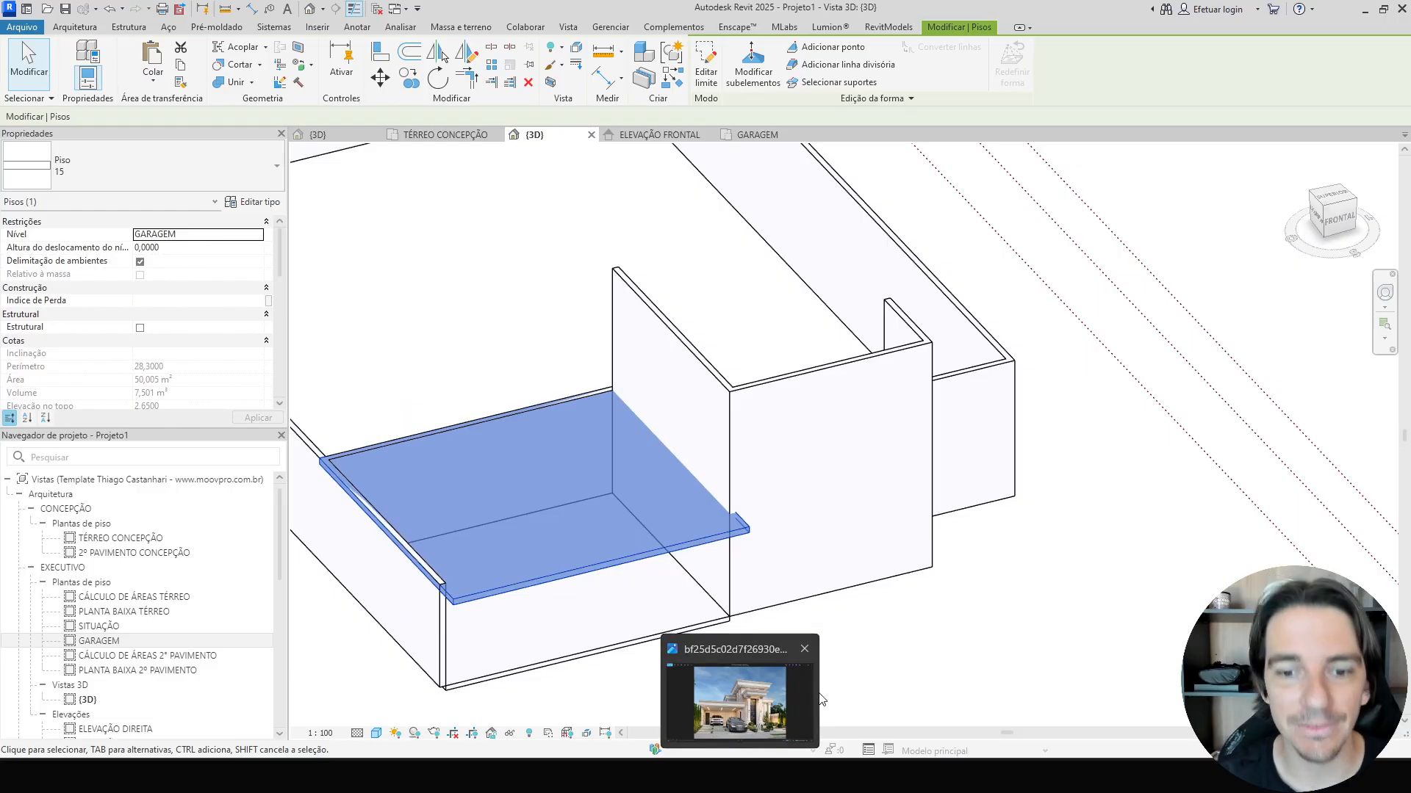
click(358, 26)
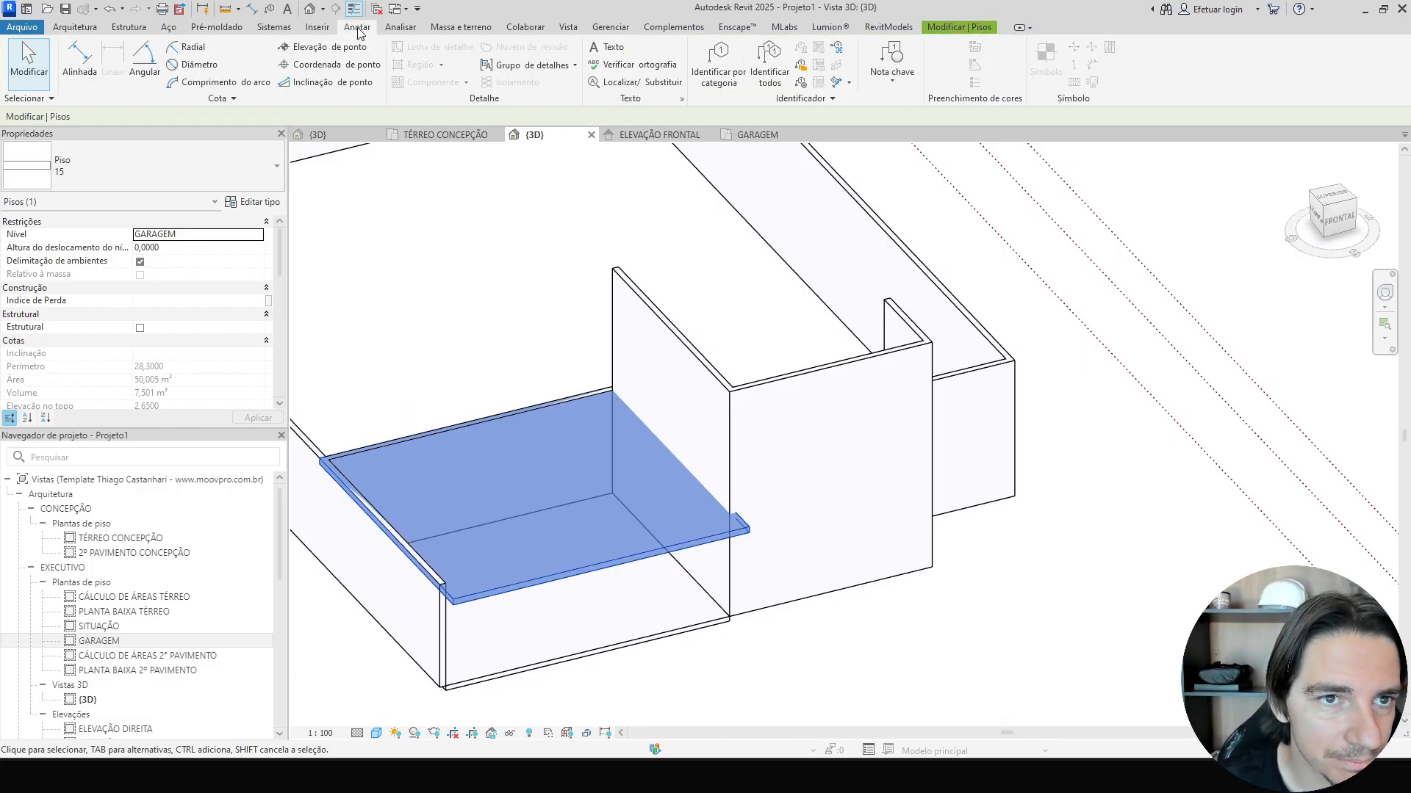
click(305, 58)
scroll(661, 632, up, 5)
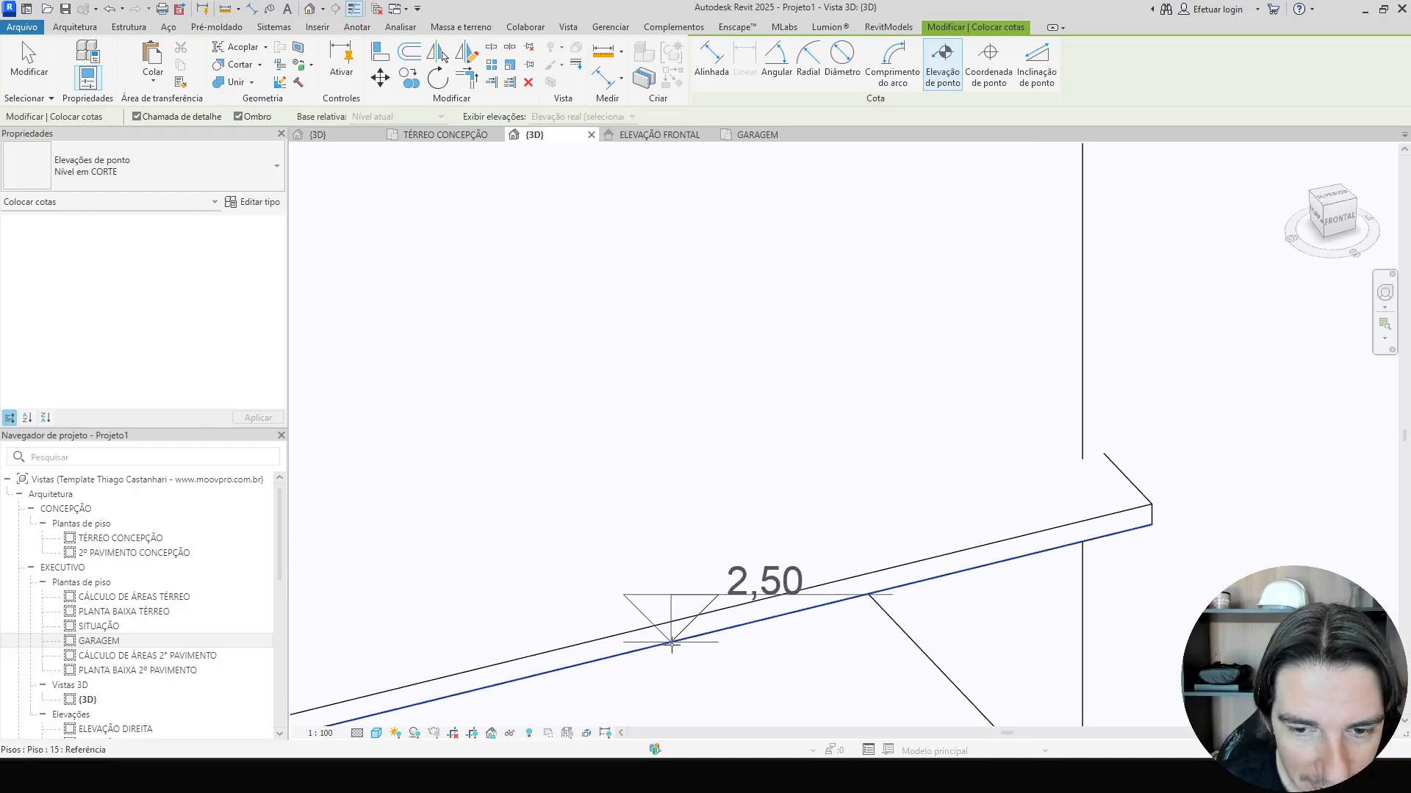
click(672, 619)
scroll(672, 618, down, 5)
shift+middle_drag(673, 618, 706, 535)
key(Escape)
key(Escape)
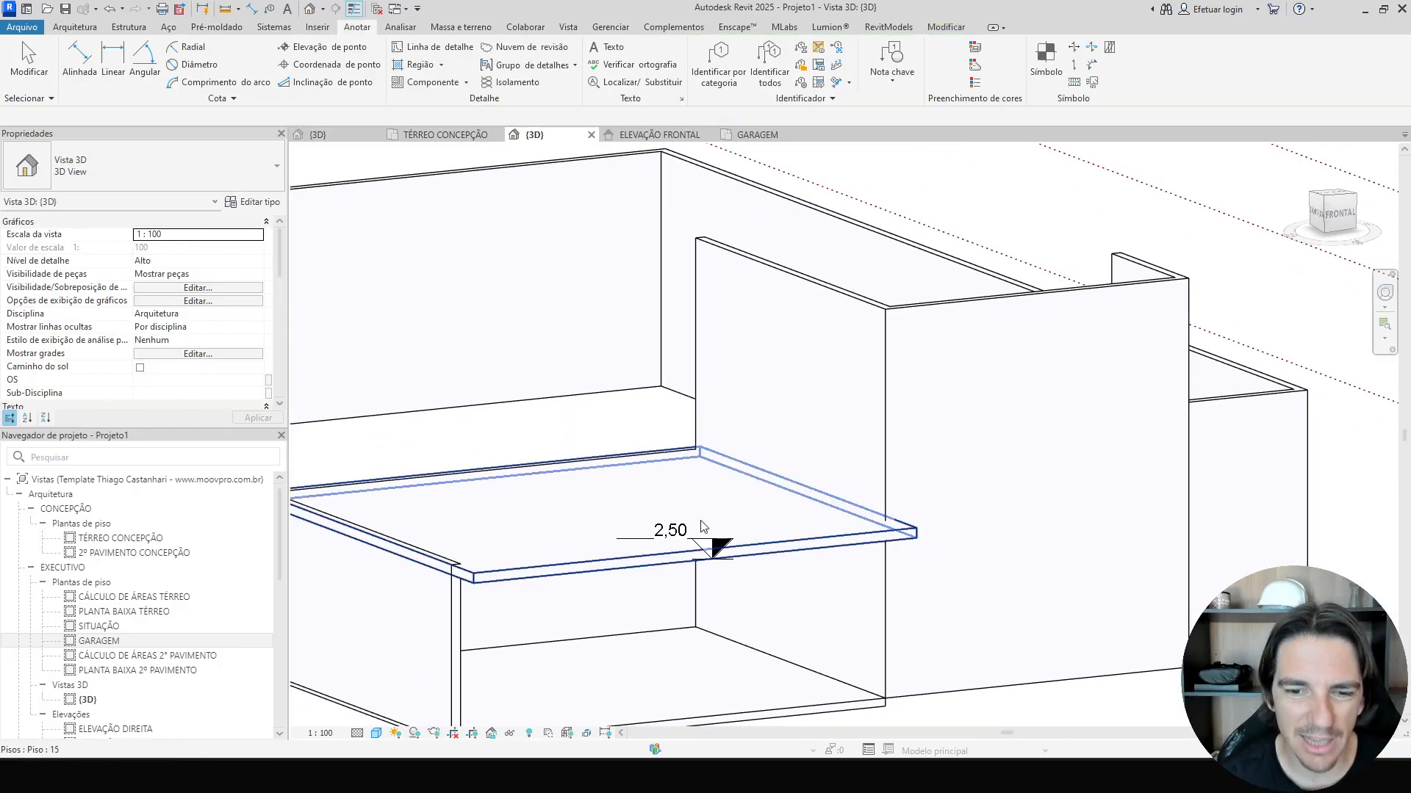
click(703, 540)
key(Delete)
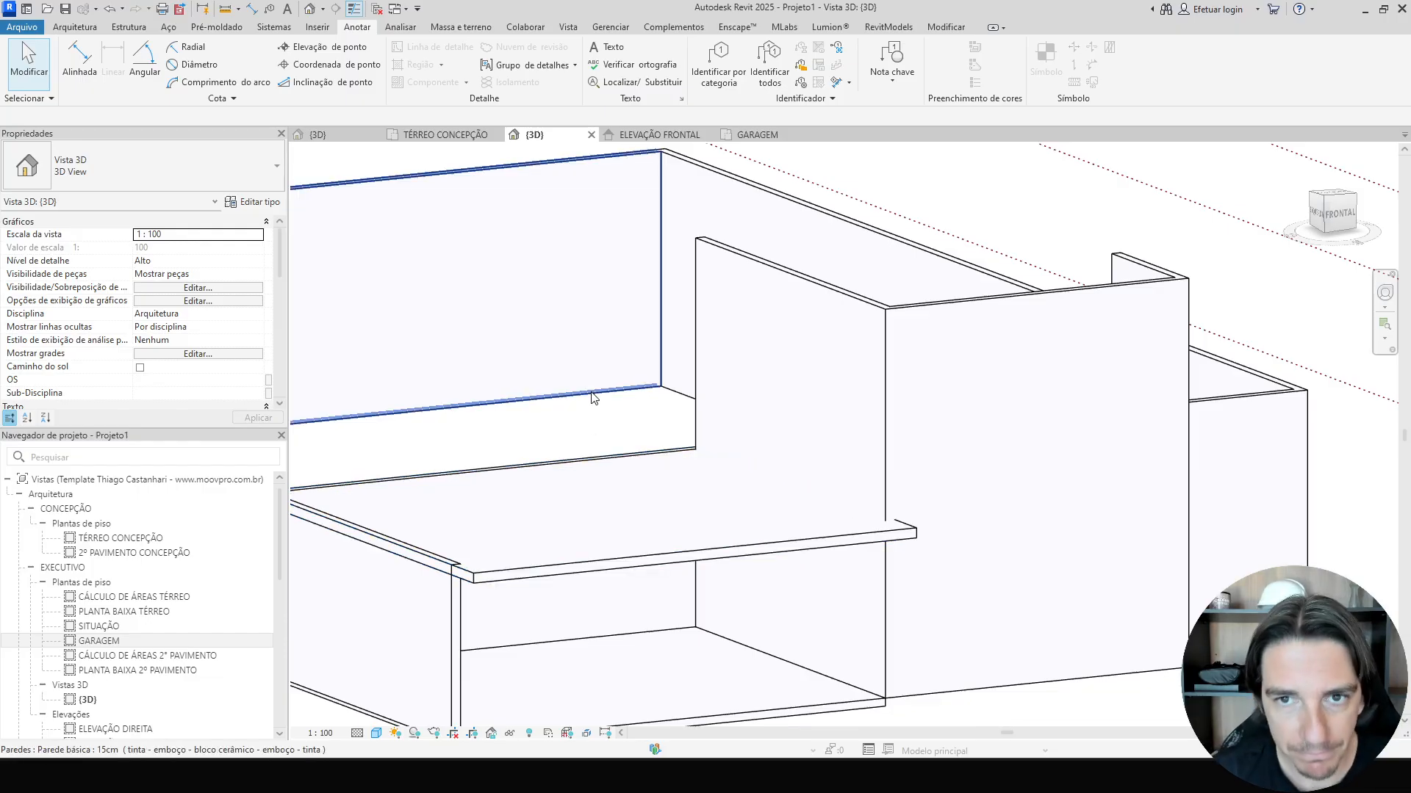
In the GARAGEM plan, start a wall with no top constraint and an unconnected height of 0,60.
click(756, 134)
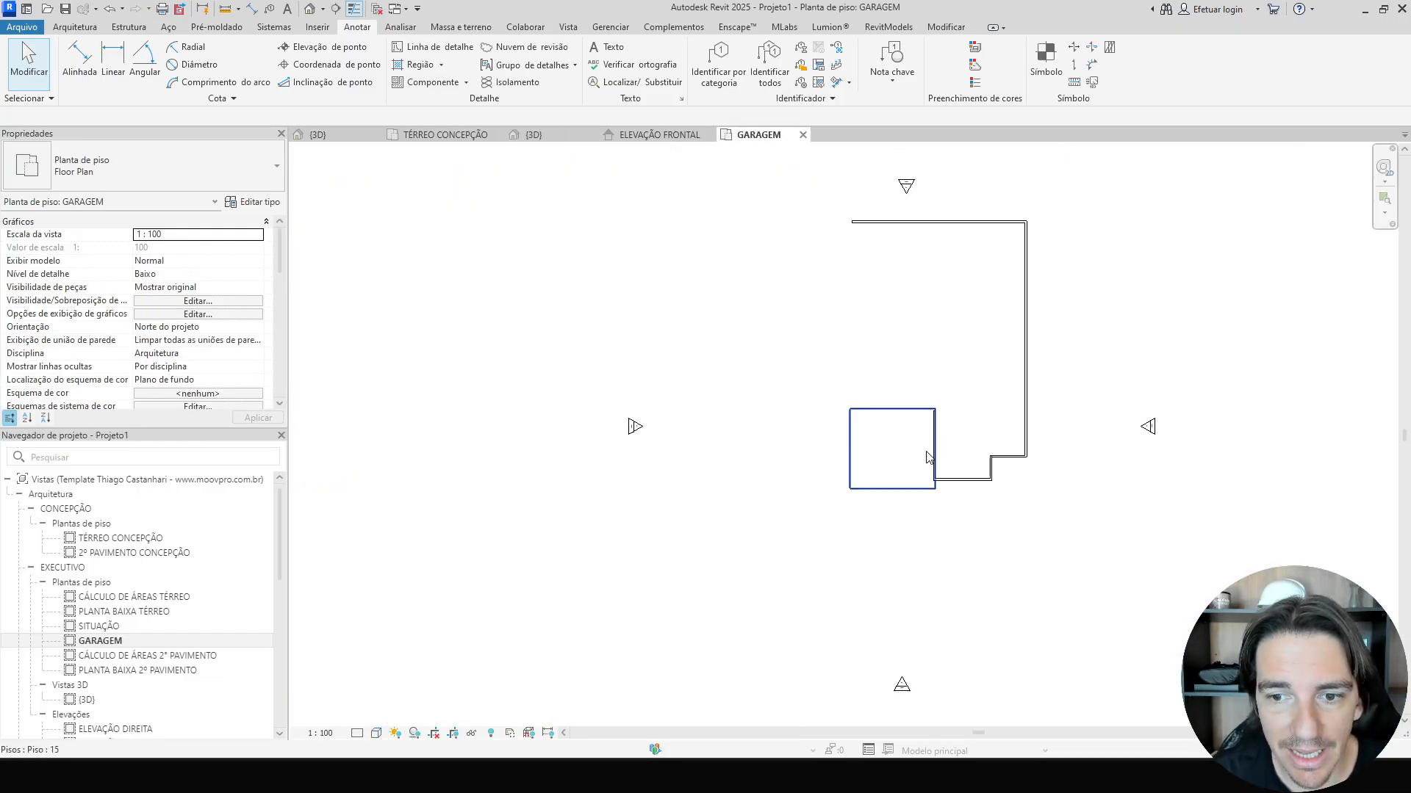
scroll(904, 472, up, 4)
key(w)
key(a)
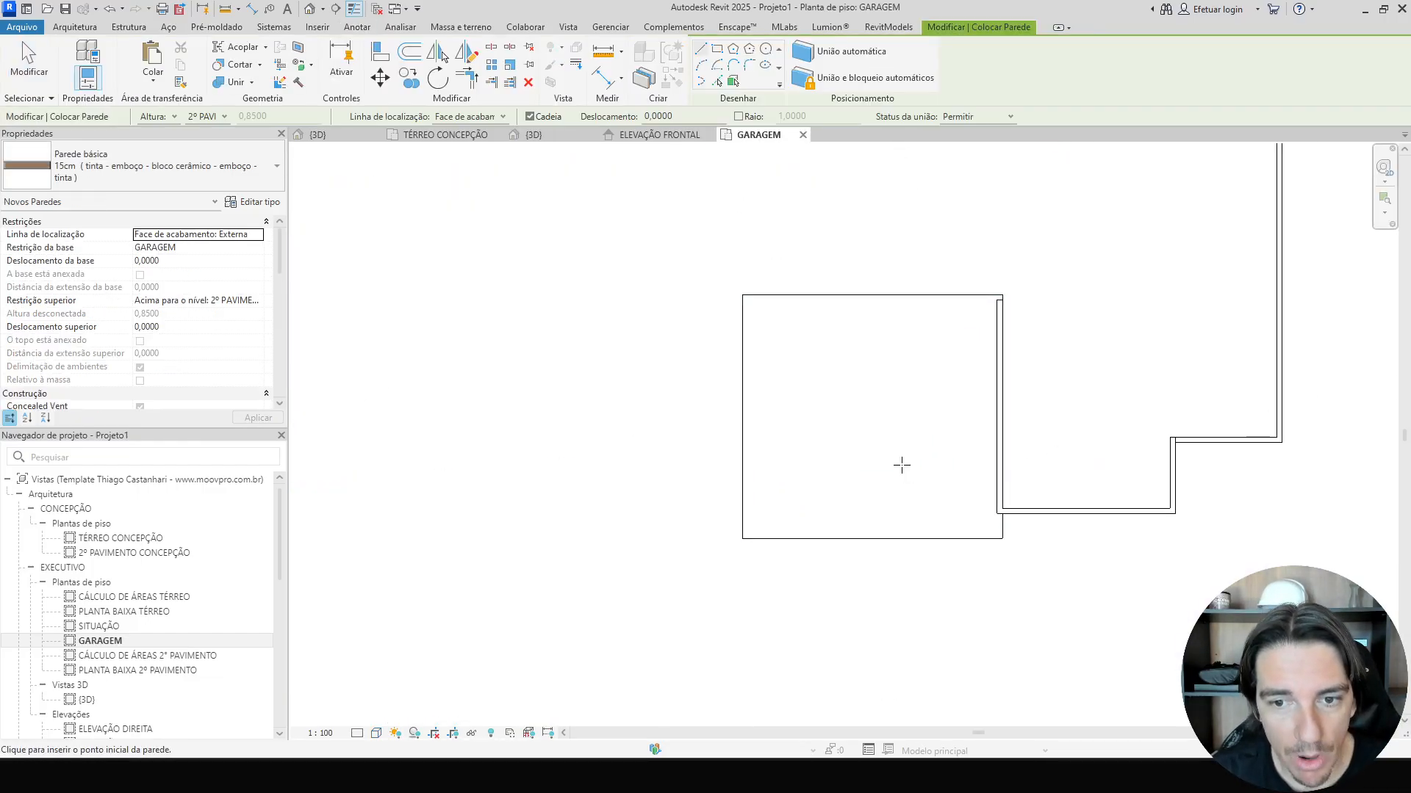
click(255, 307)
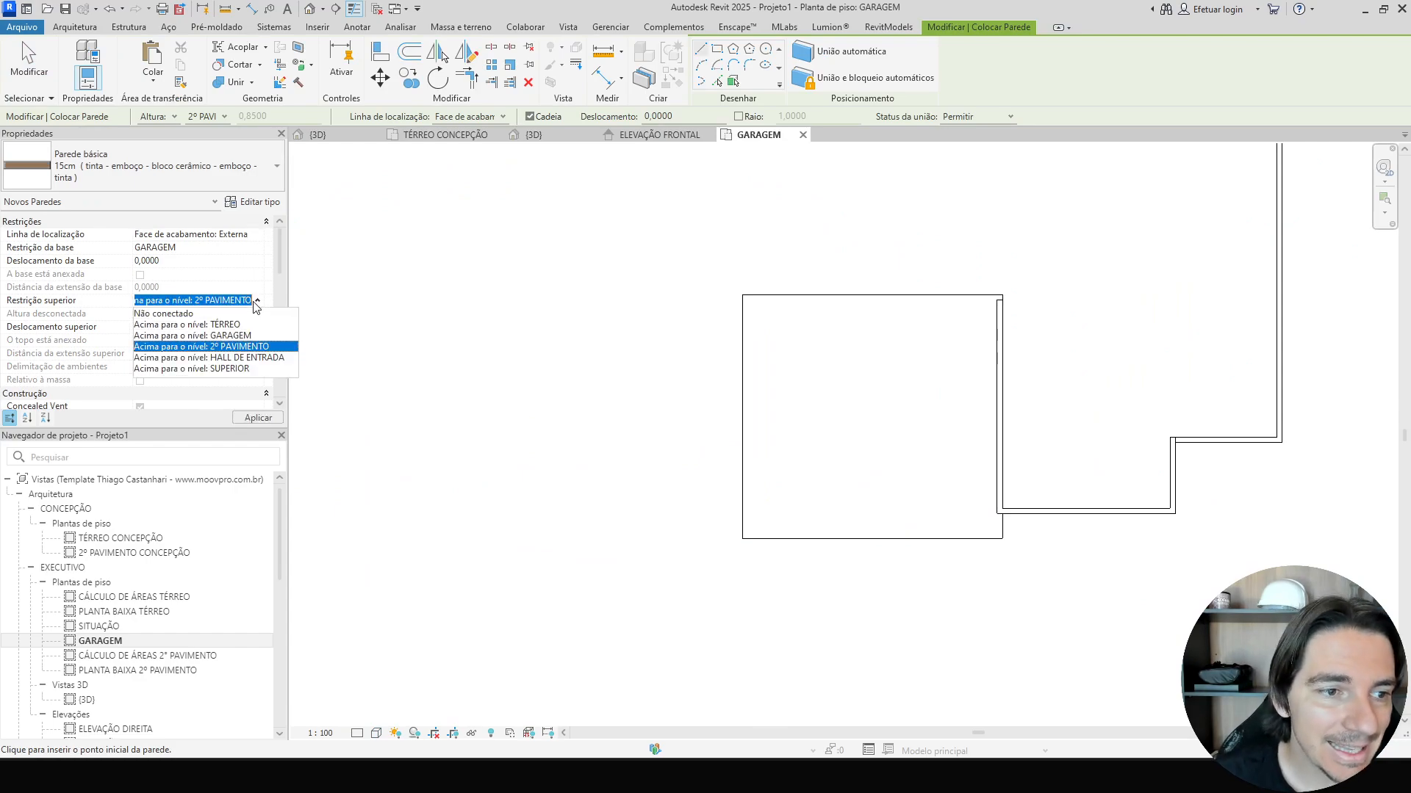
click(198, 316)
click(186, 314)
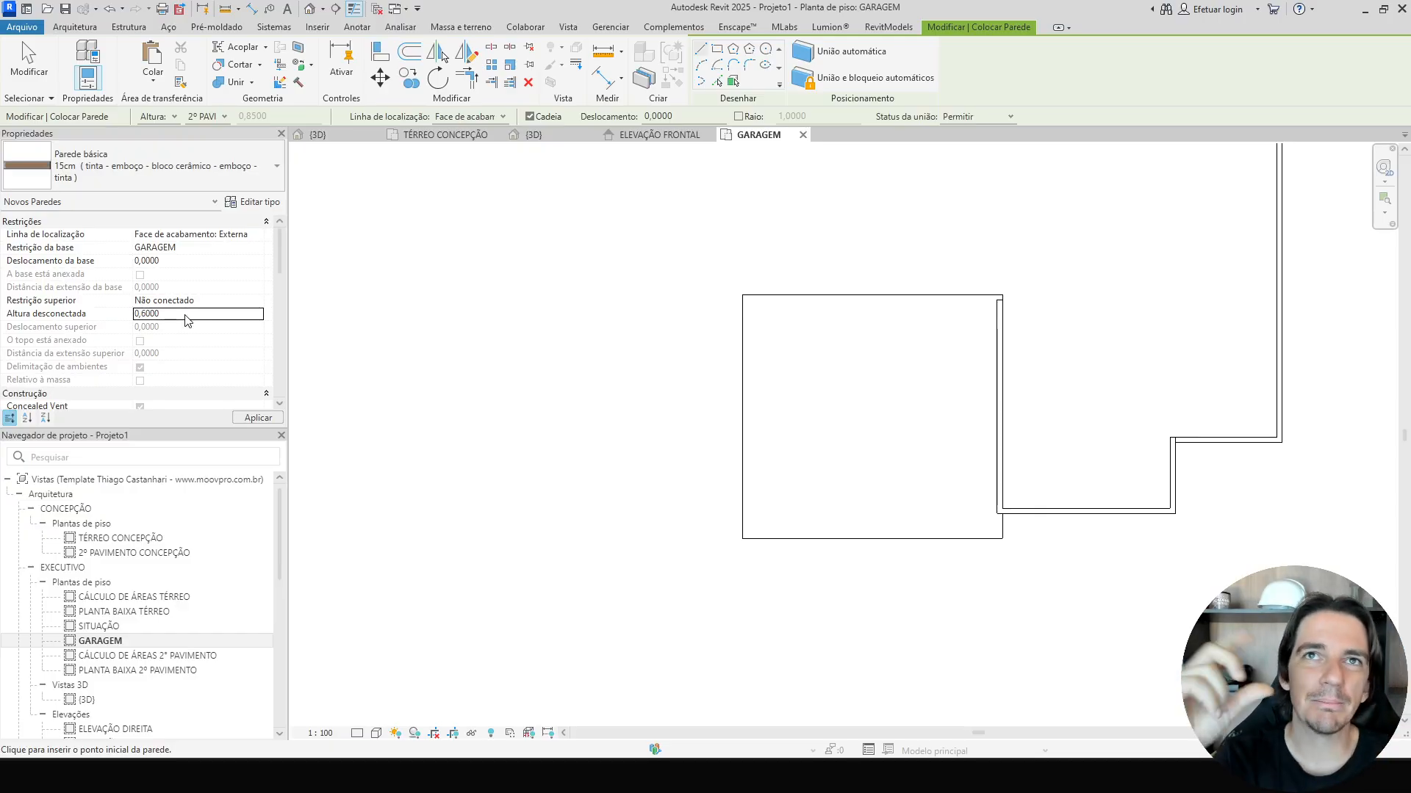
Draw low walls along the garage floor's outer edges and undo them.
scroll(580, 255, up, 1)
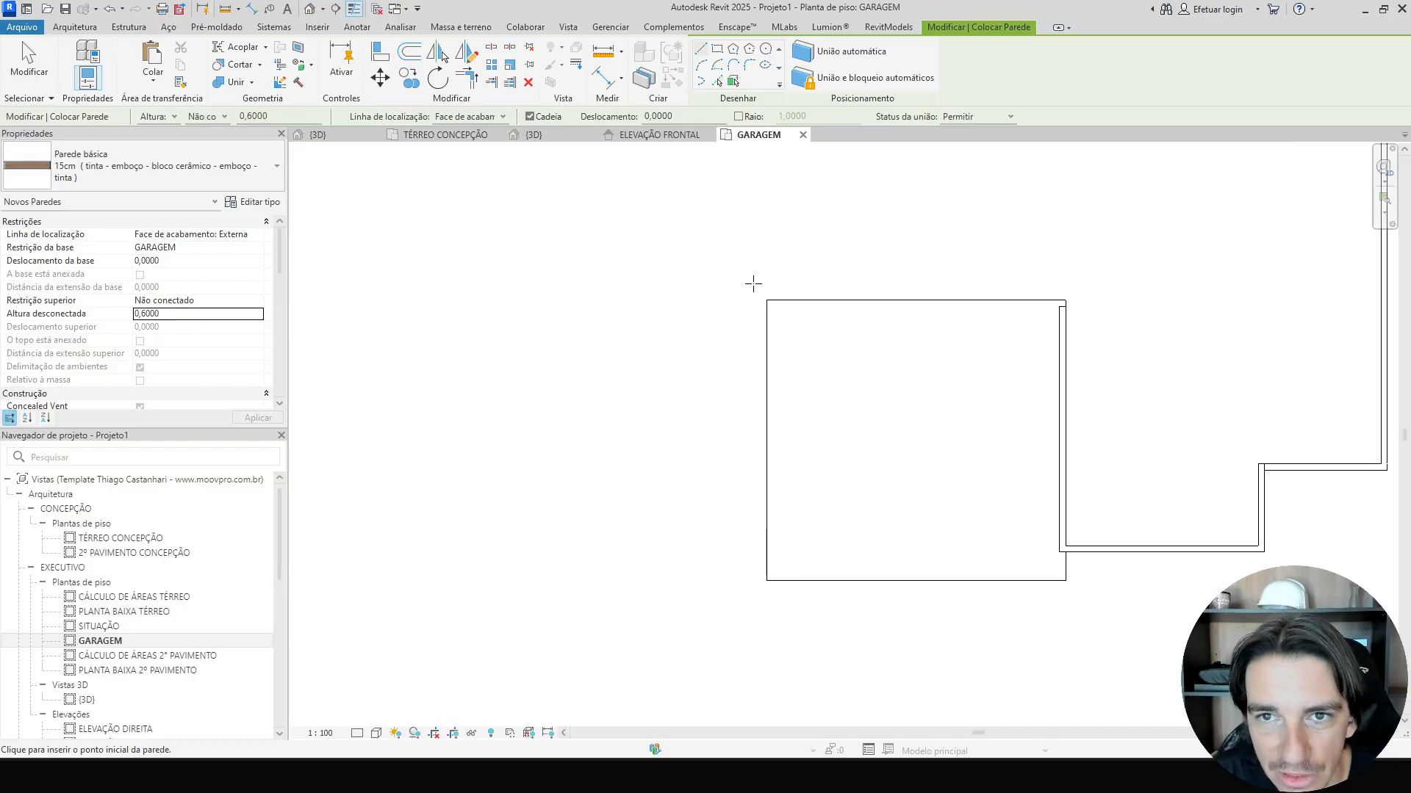
click(766, 300)
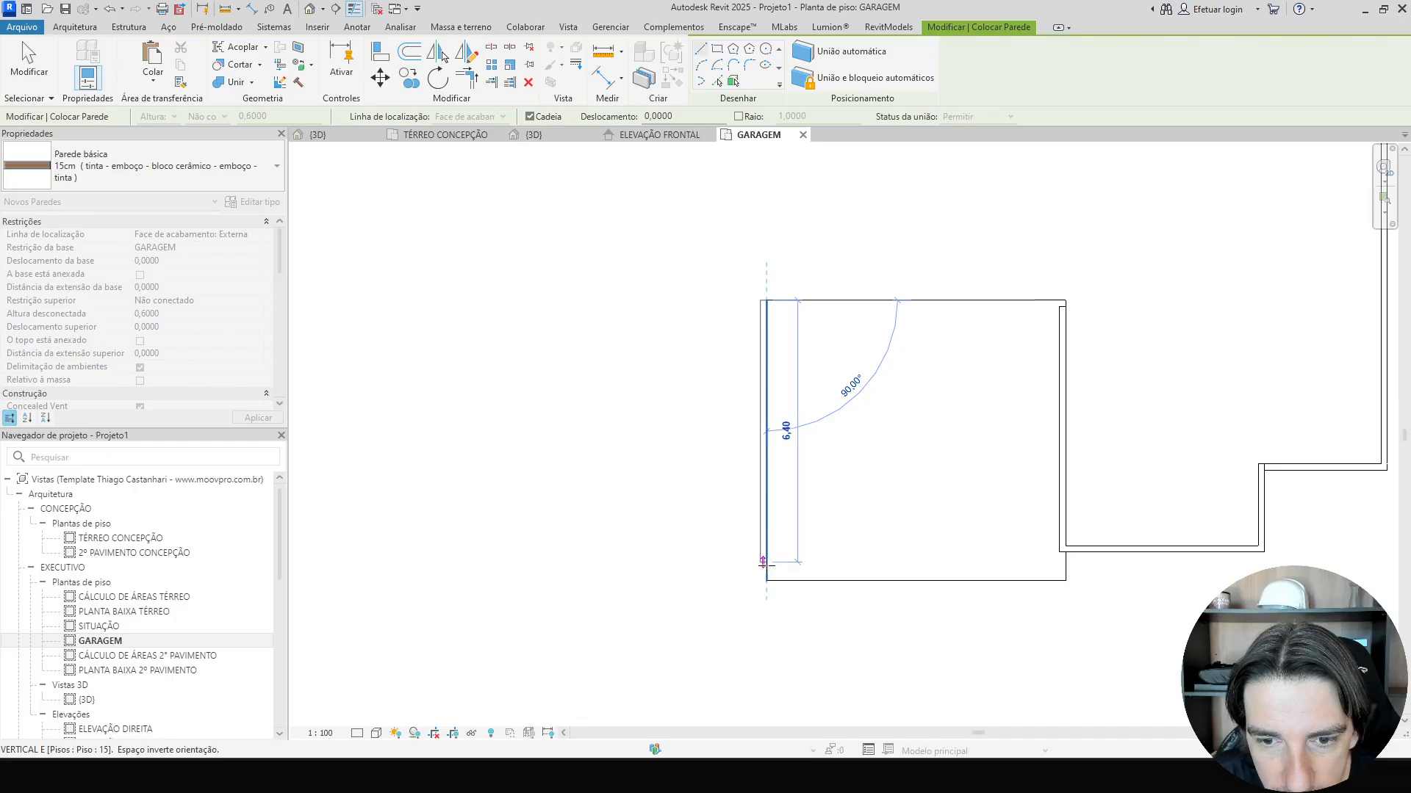
click(766, 580)
scroll(1036, 582, up, 2)
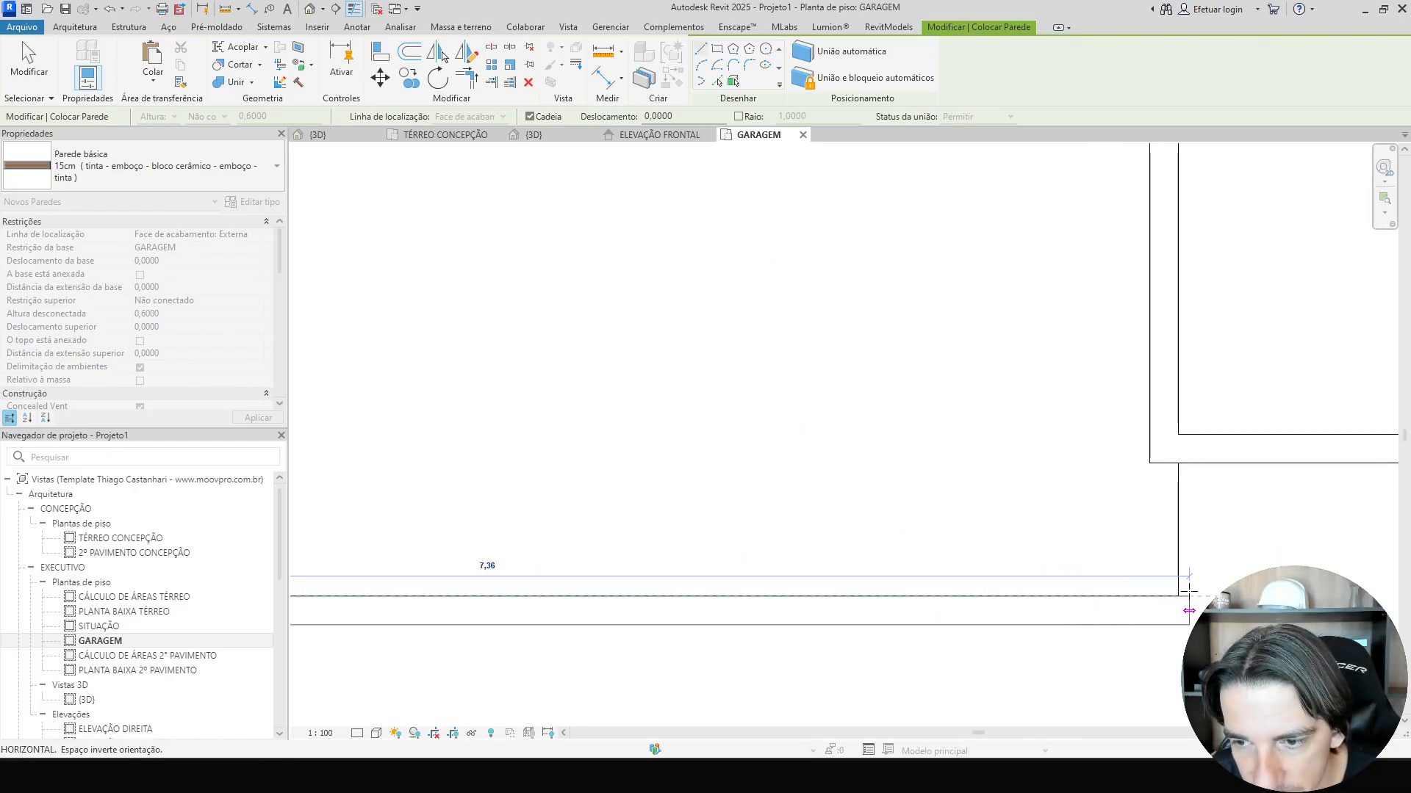
click(1177, 596)
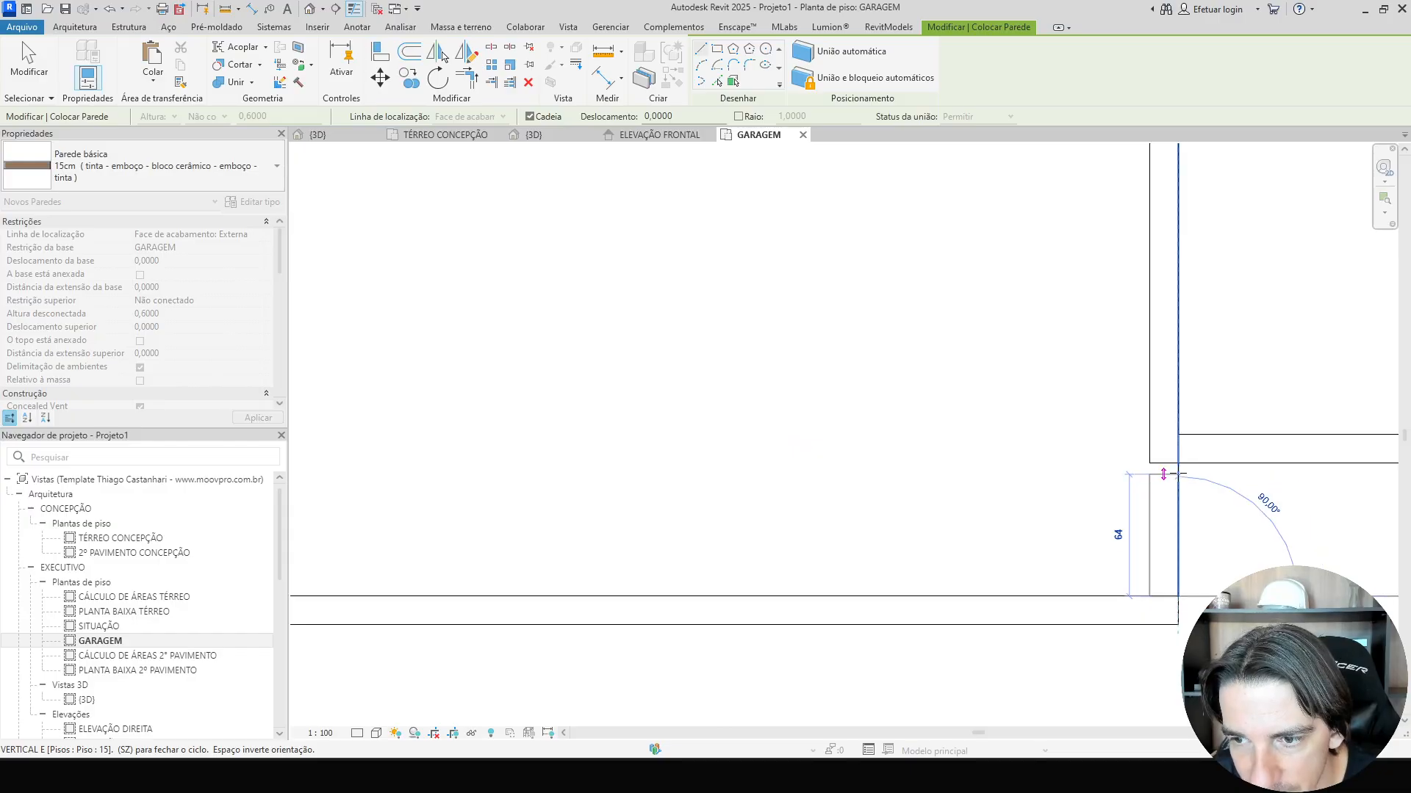
click(1177, 463)
key(Escape)
key(Escape)
click(1070, 610)
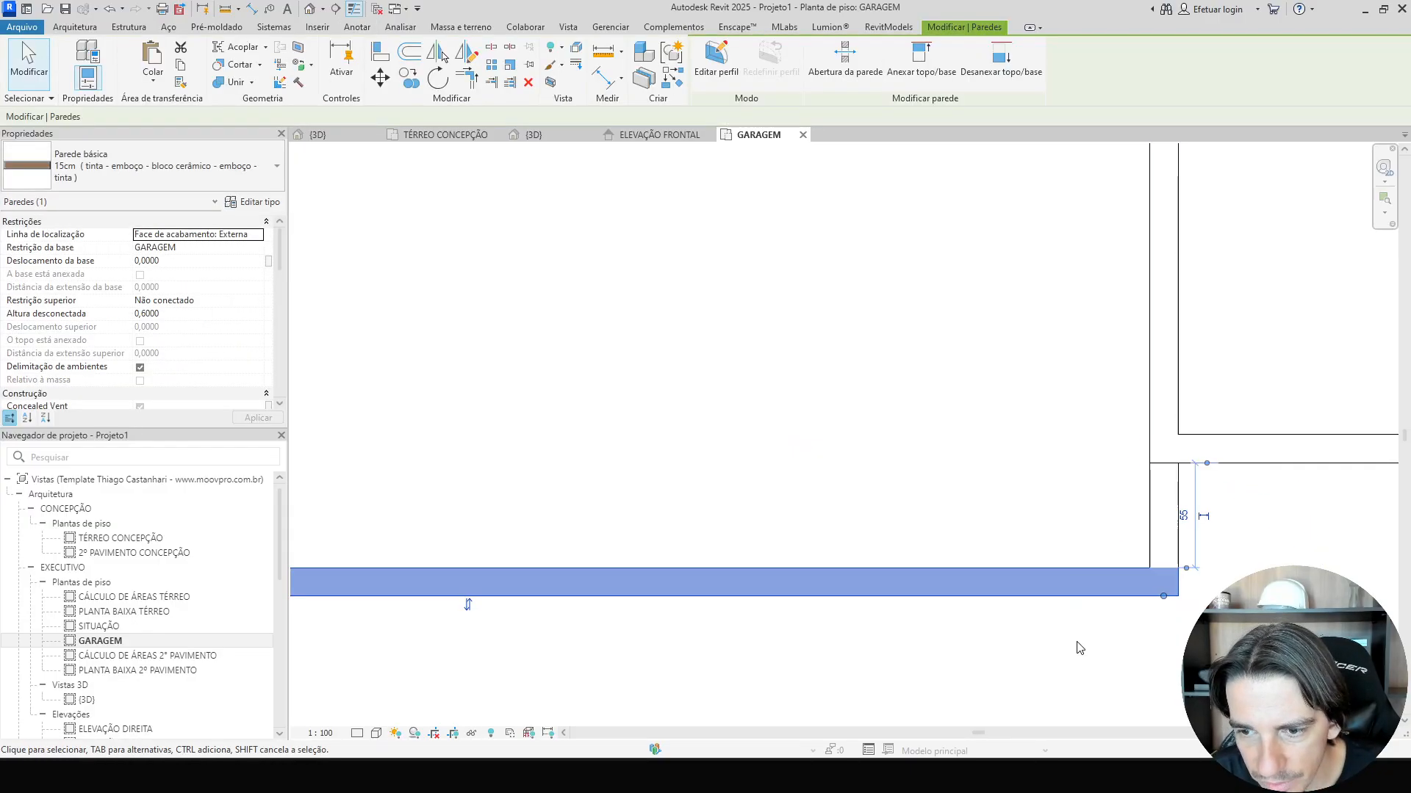
key(ctrl+z)
key(ctrl+z)
key(ctrl+z)
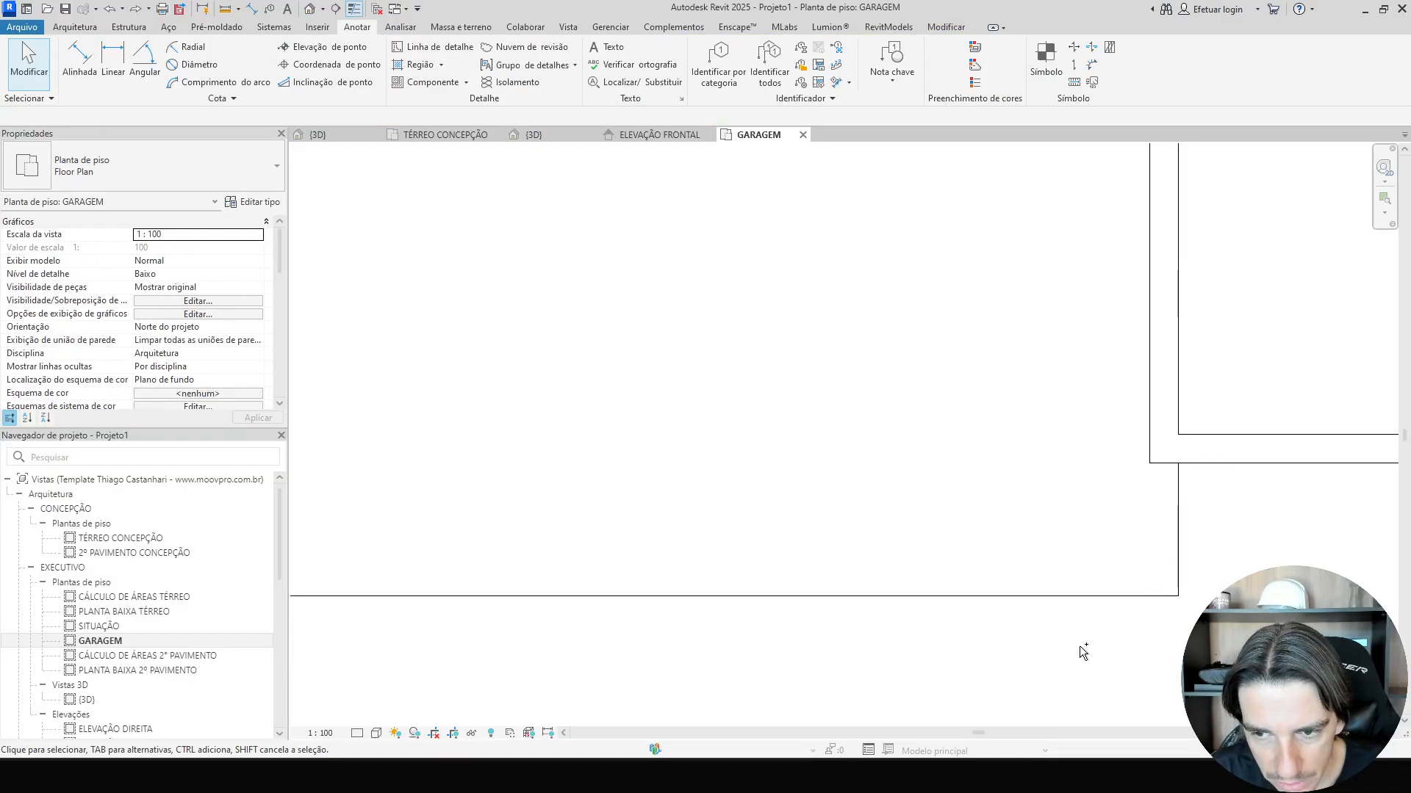
Draw a low wall along the garage's front edge, turning up along its side edge to meet the house wall.
scroll(1080, 647, down, 5)
scroll(470, 584, up, 3)
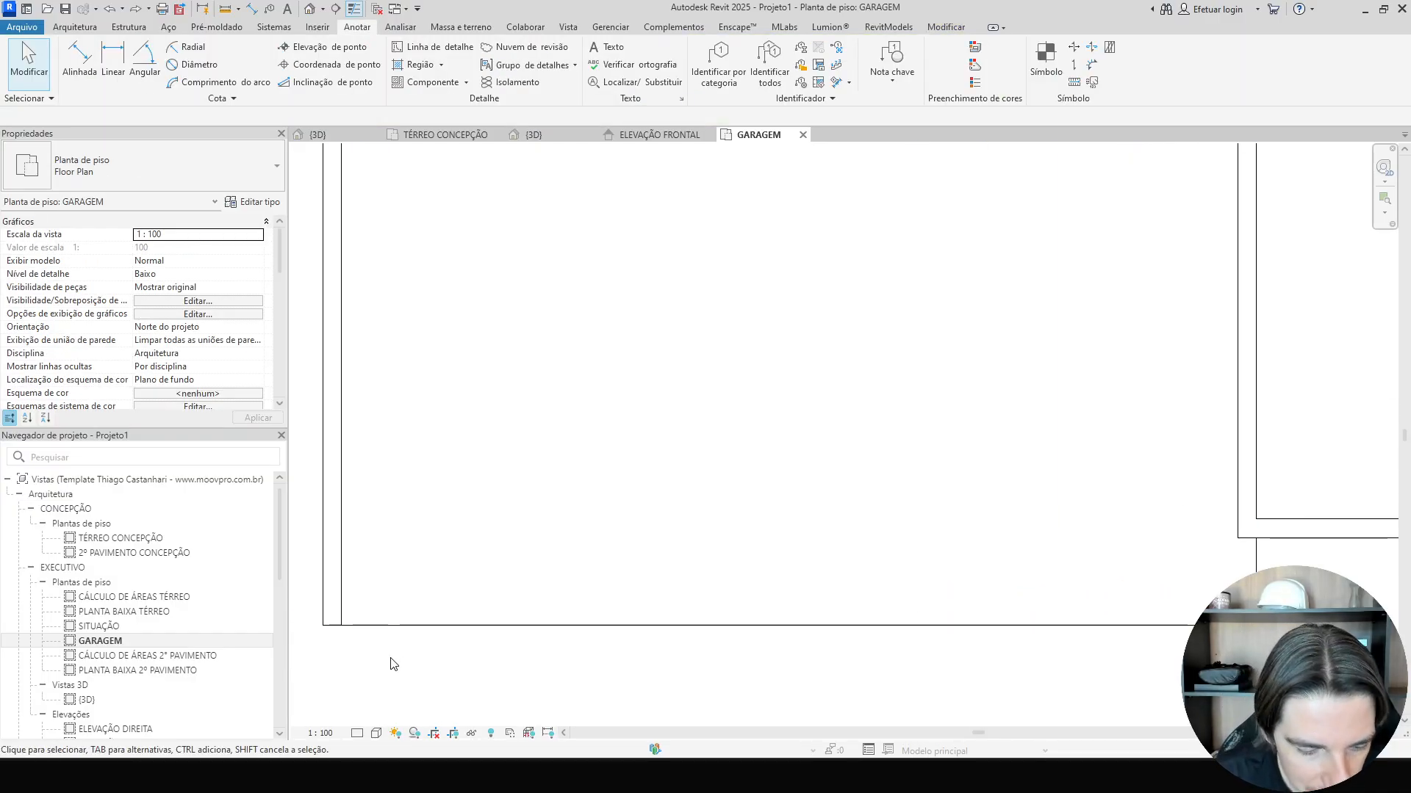
key(w)
key(a)
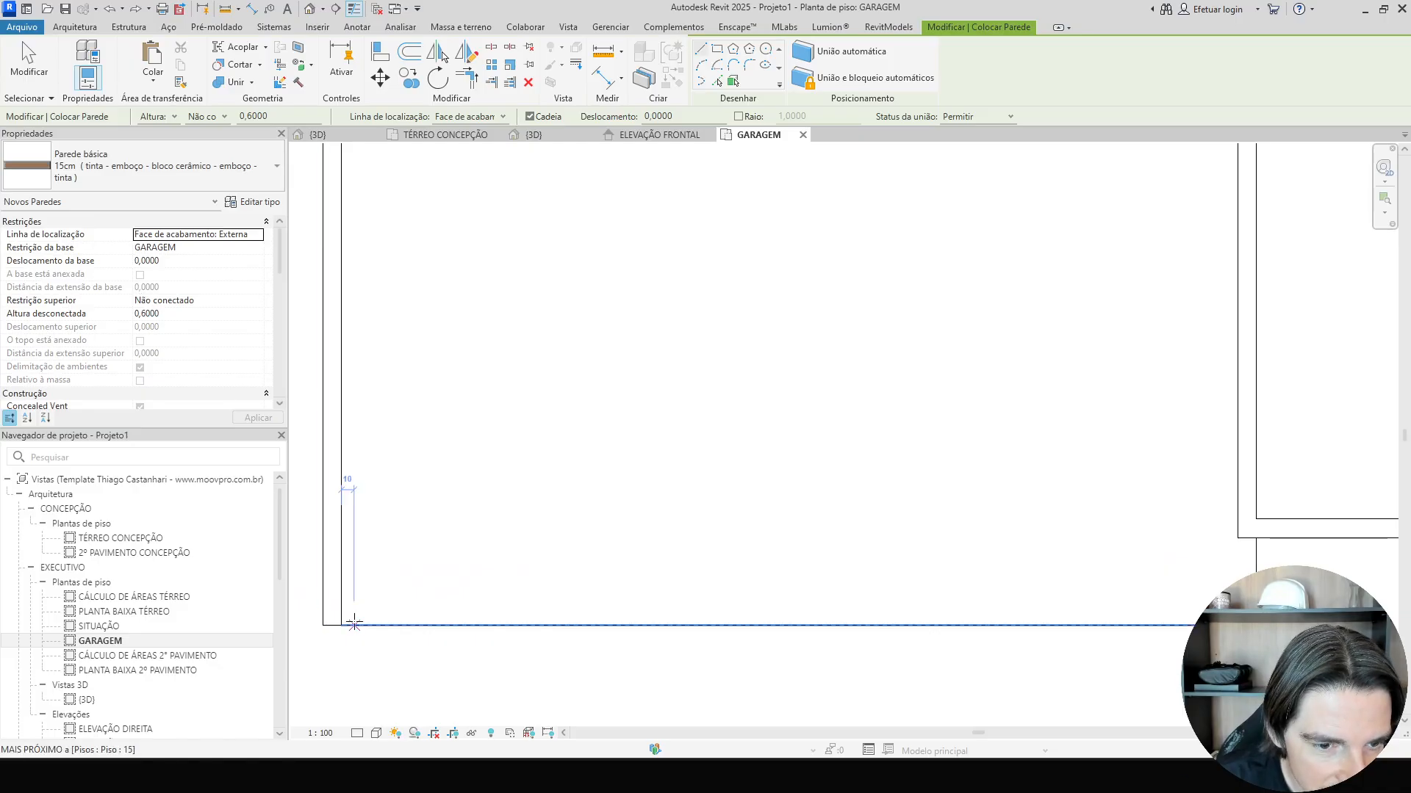
click(341, 625)
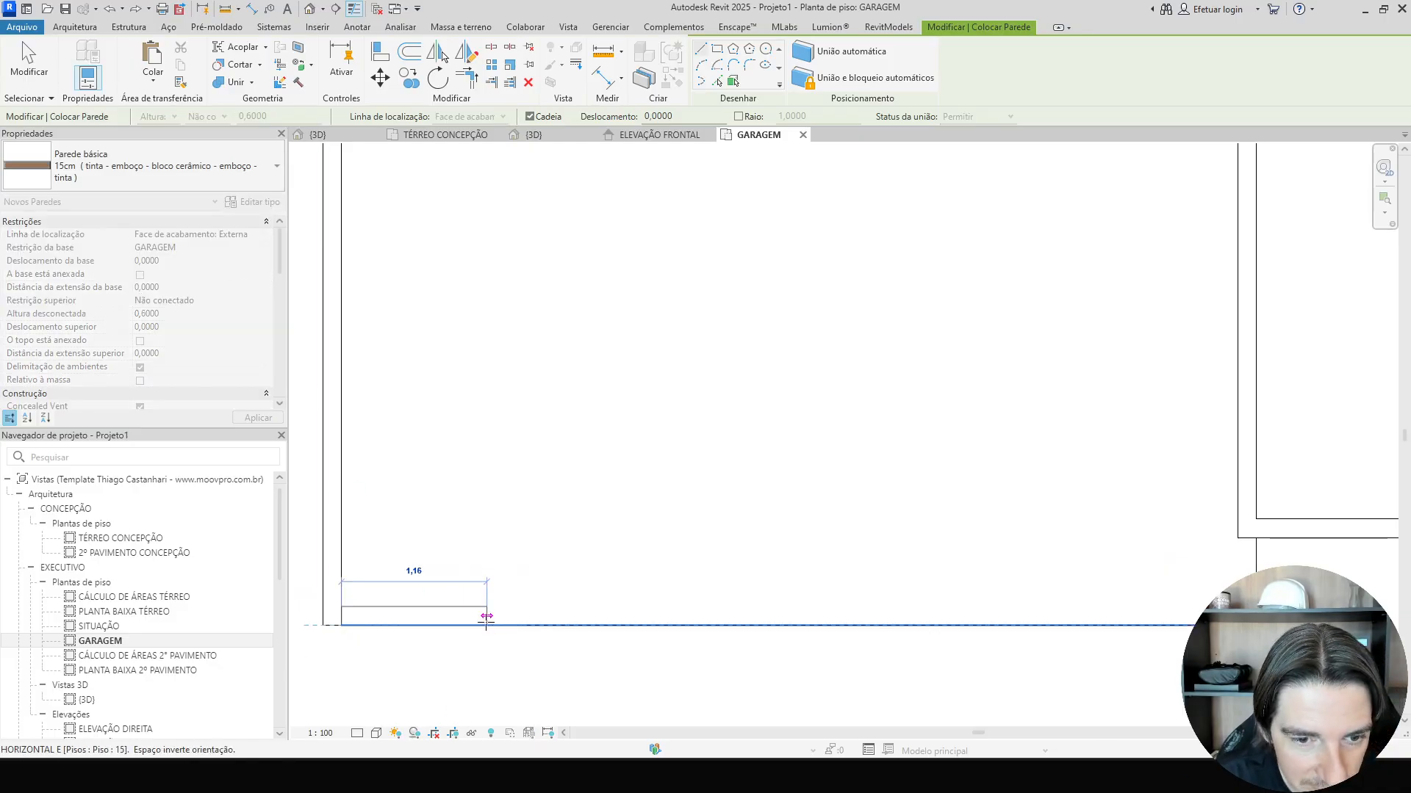
middle_drag(1086, 617, 746, 644)
scroll(793, 632, up, 2)
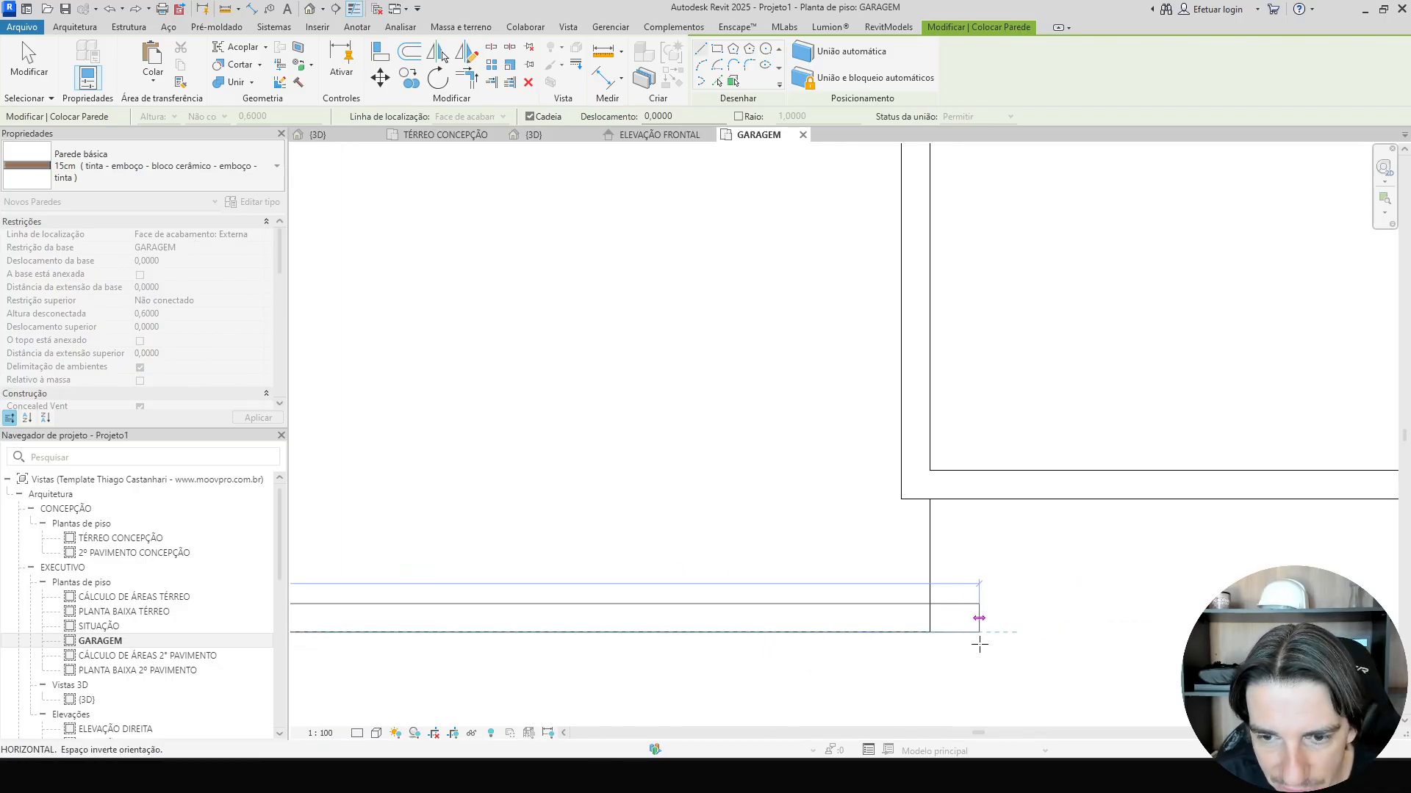
click(930, 631)
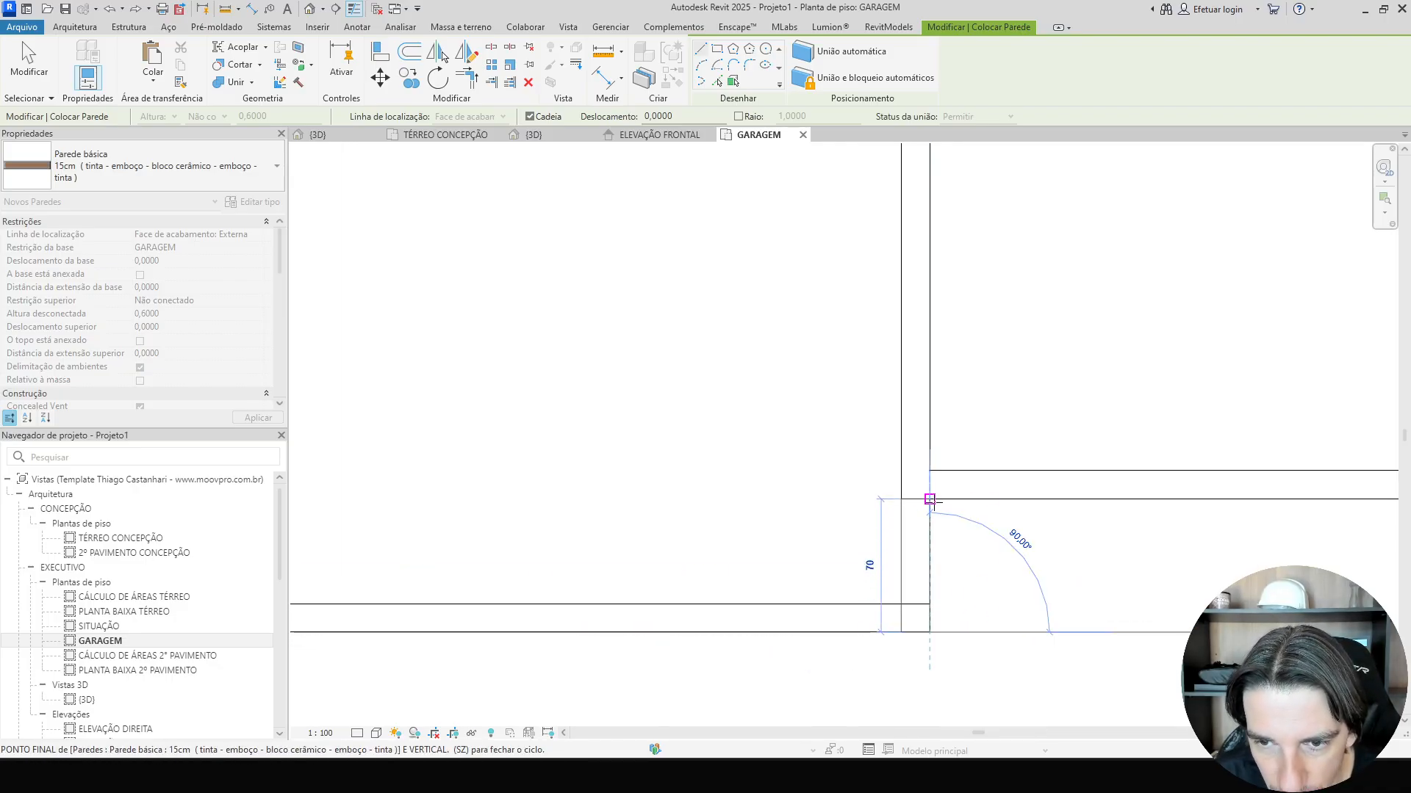
click(930, 500)
key(Escape)
key(Escape)
Disallow joining at the low wall's upper end and extend it back to the adjacent wall's face.
scroll(926, 492, up, 3)
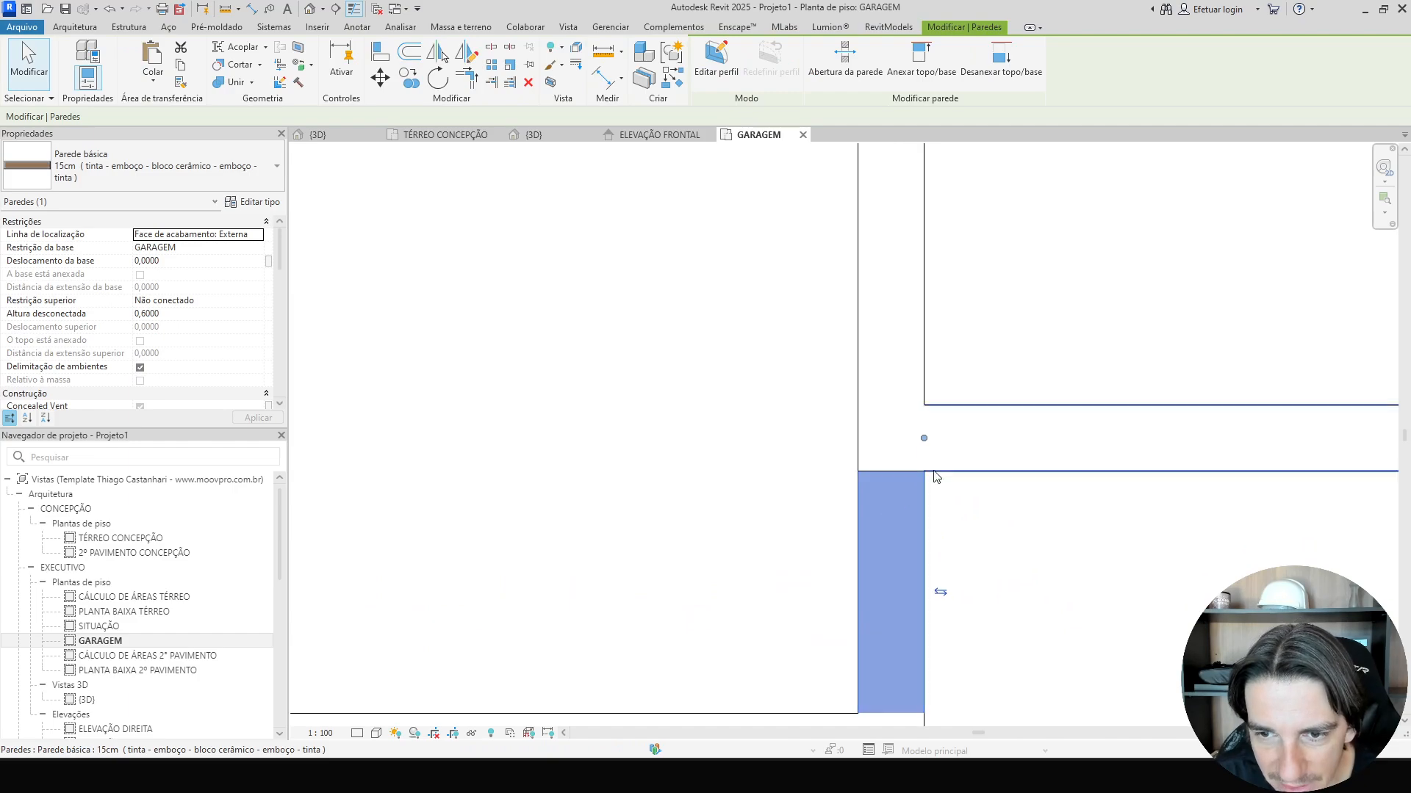
drag(924, 471, 923, 508)
right_click(924, 508)
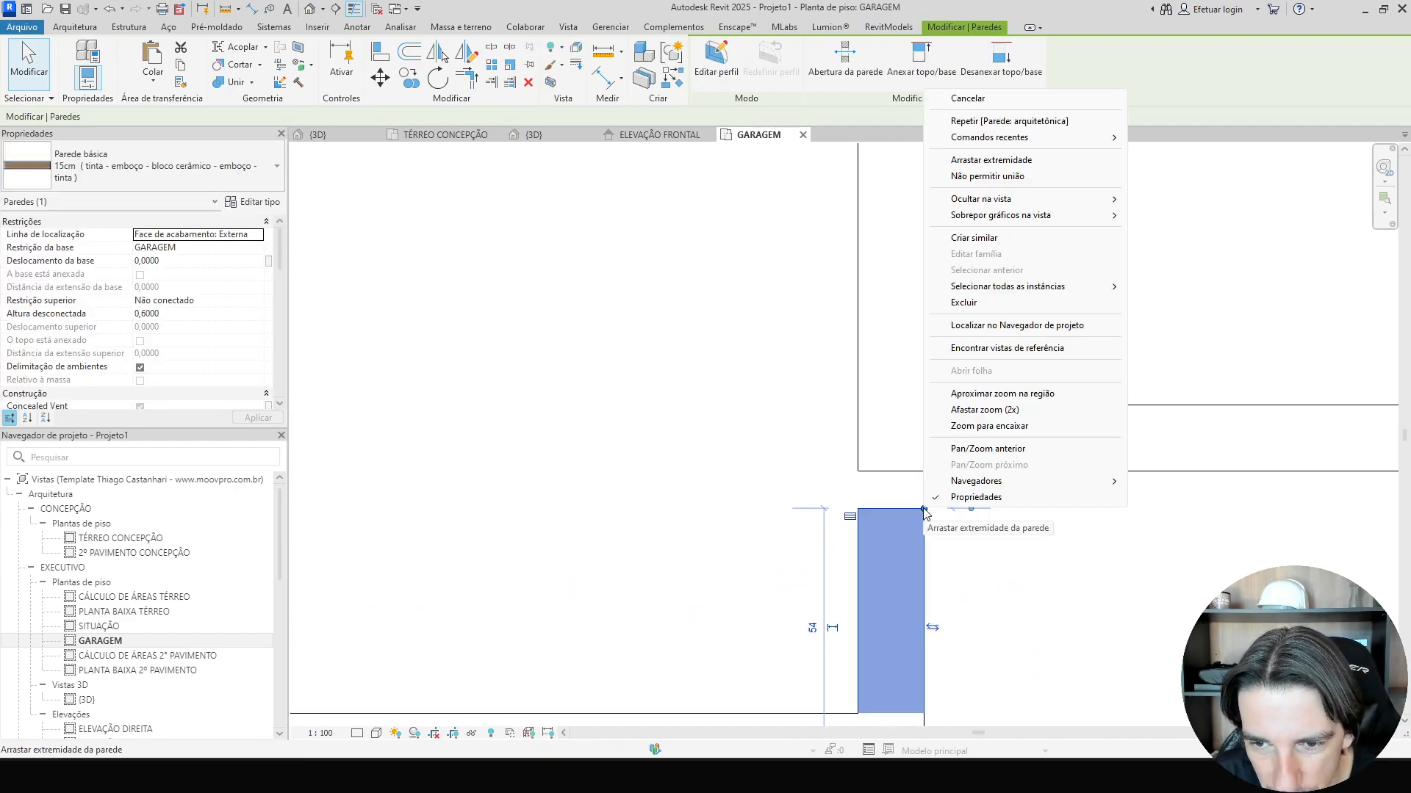
click(1058, 178)
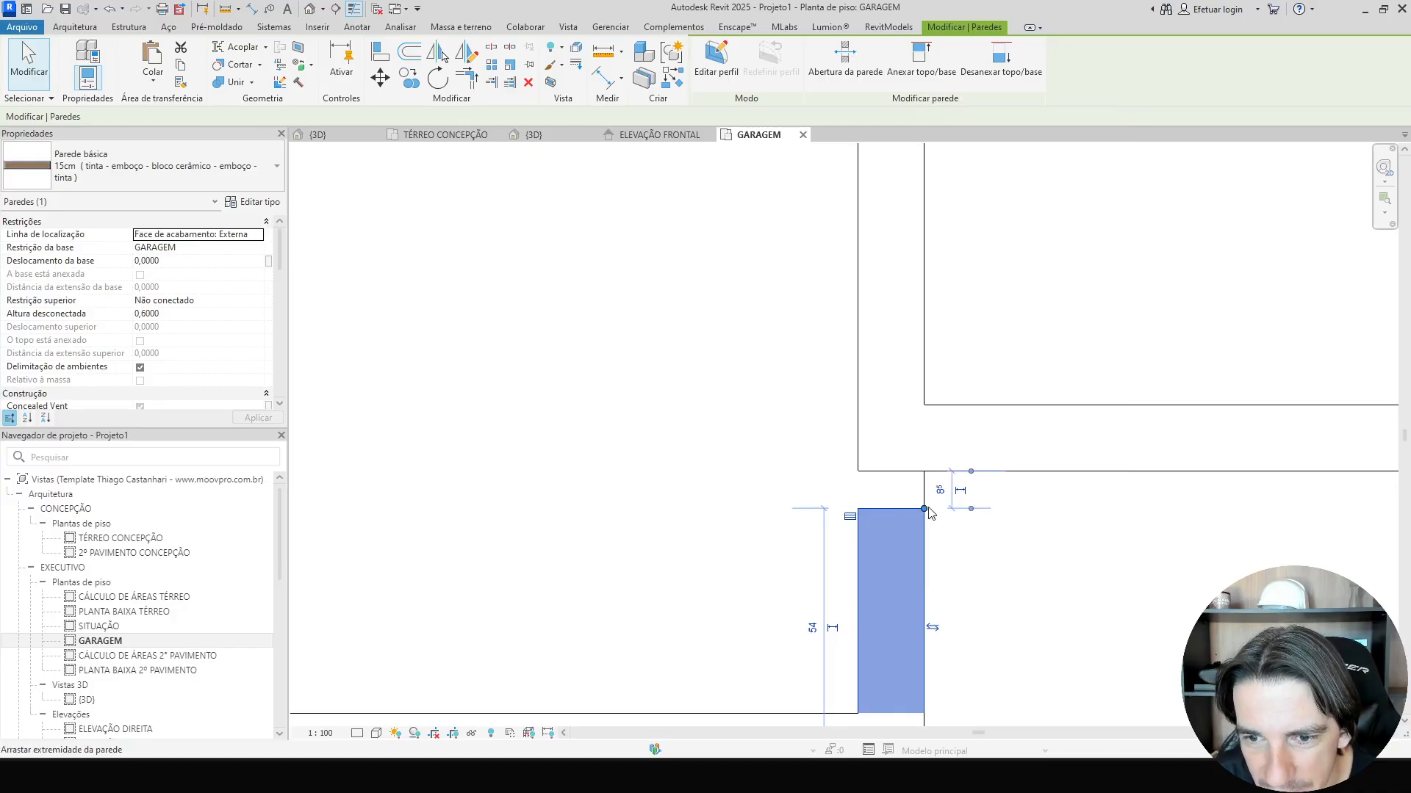
drag(928, 508, 923, 472)
click(999, 528)
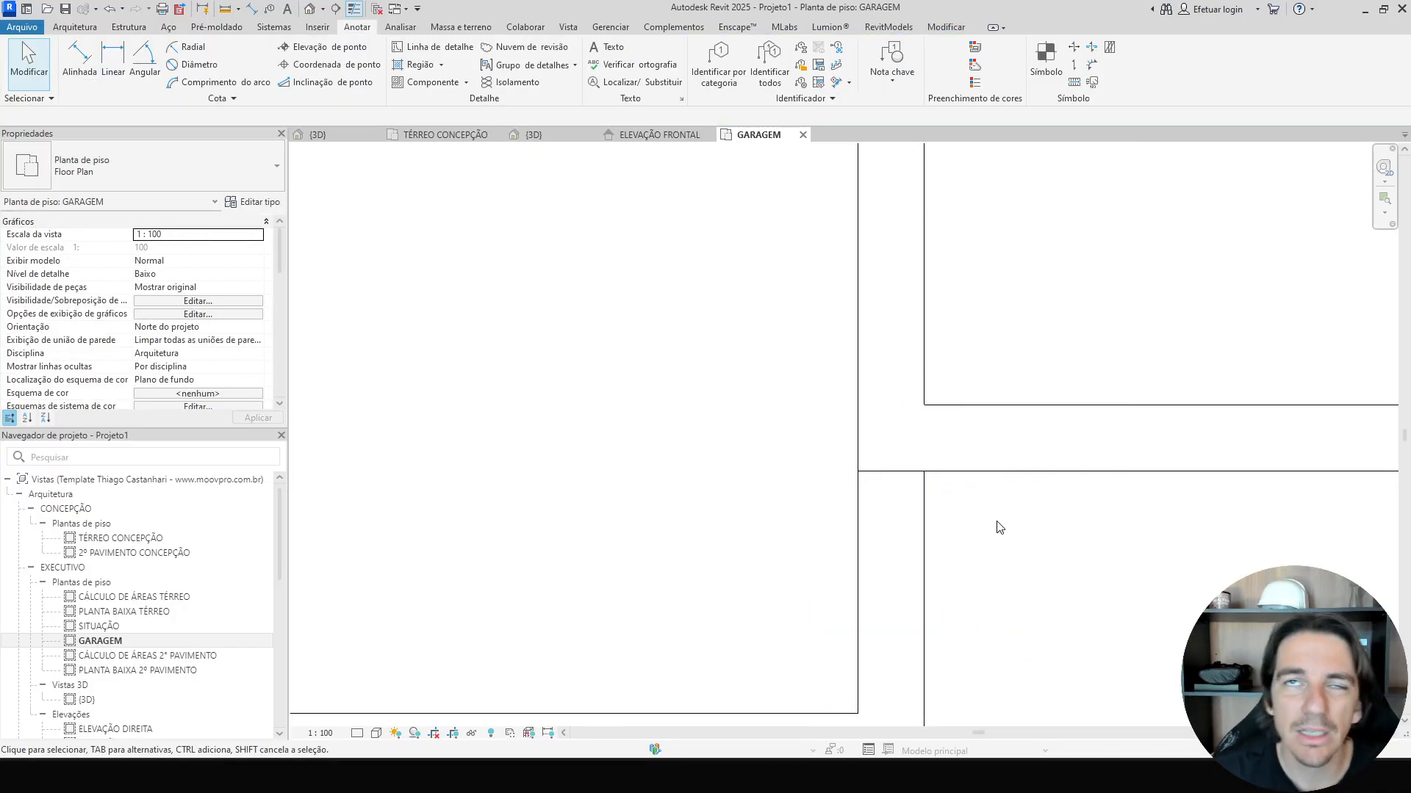
Inspect the garage's new low walls in the 3D view.
key(ctrl+Tab)
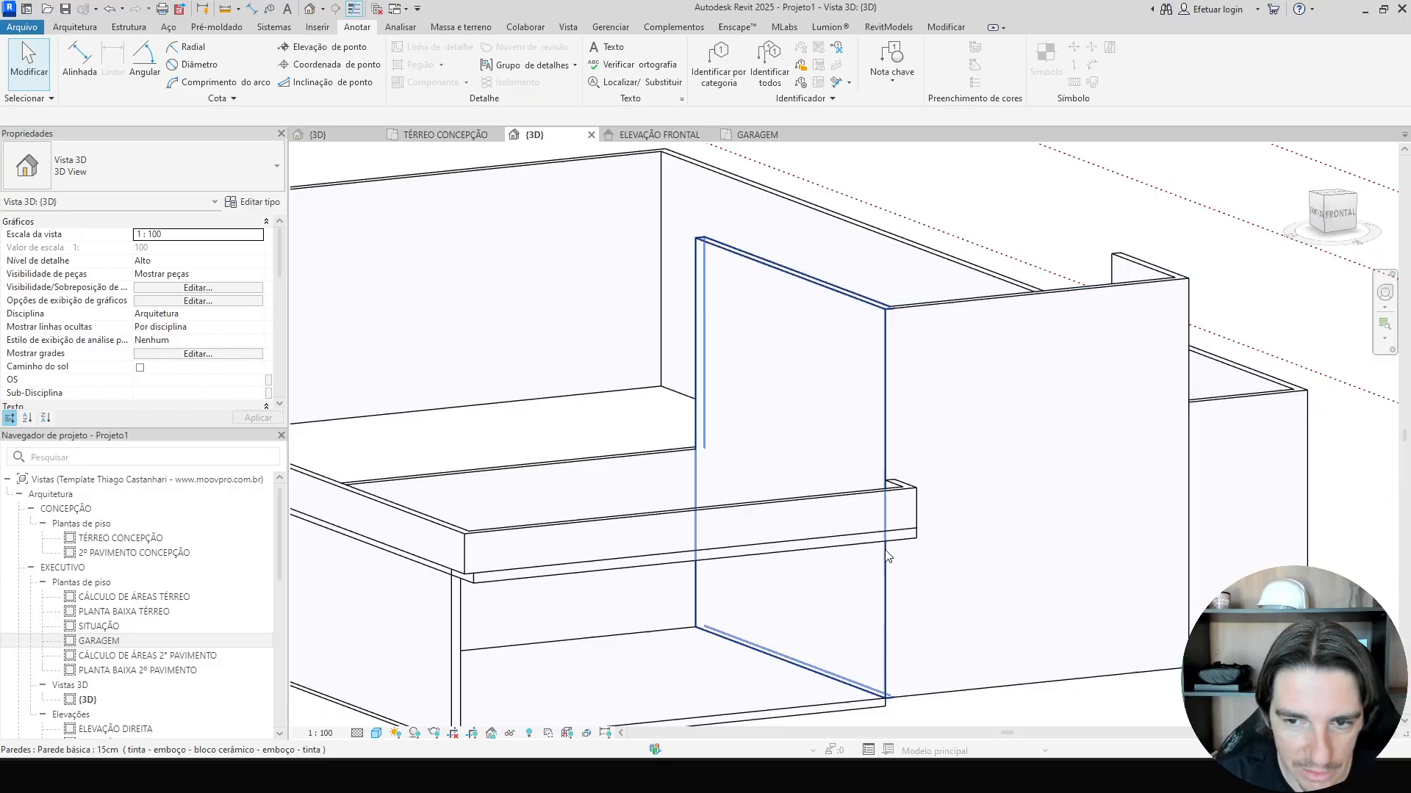
shift+middle_drag(1000, 528, 678, 440)
click(720, 510)
click(681, 440)
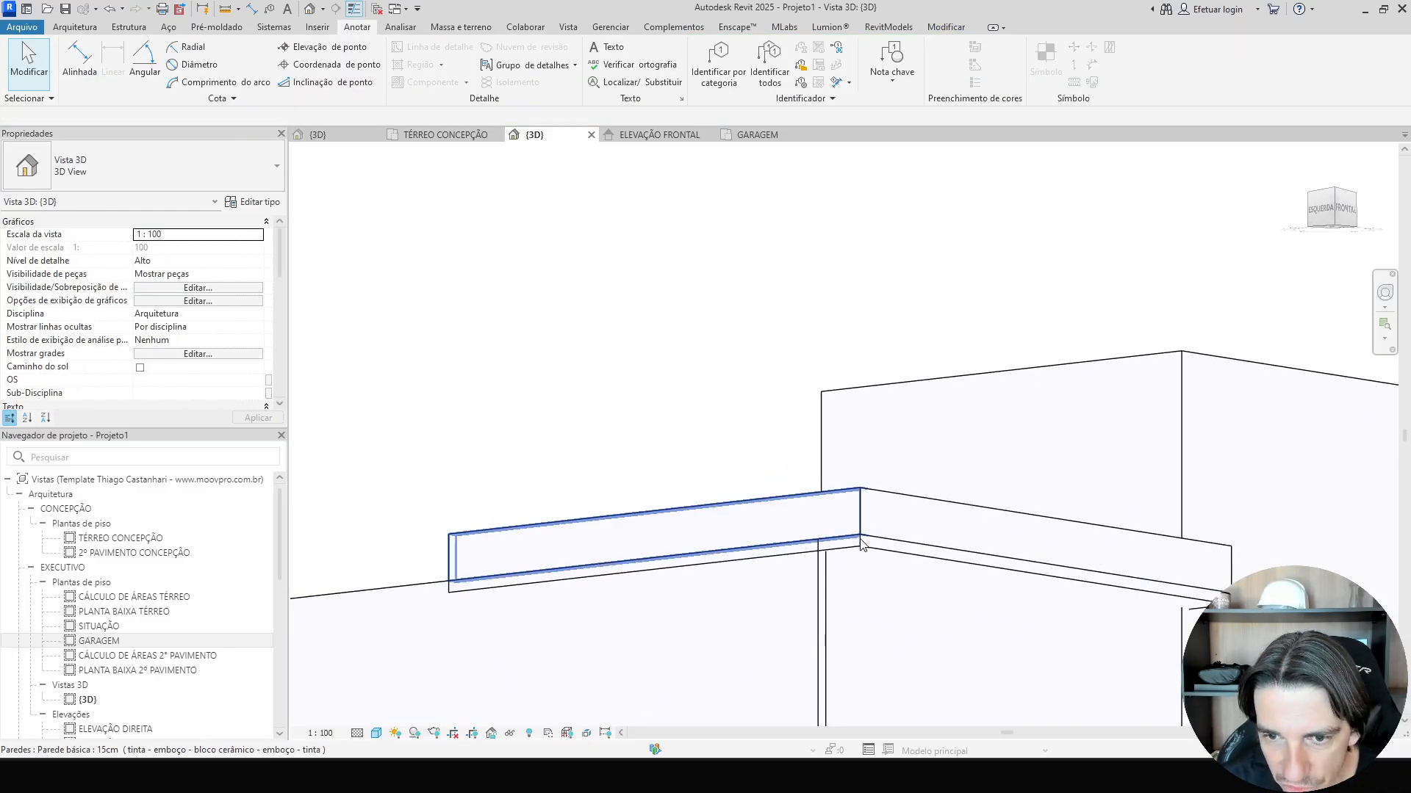
scroll(732, 395, down, 2)
shift+middle_drag(730, 400, 493, 582)
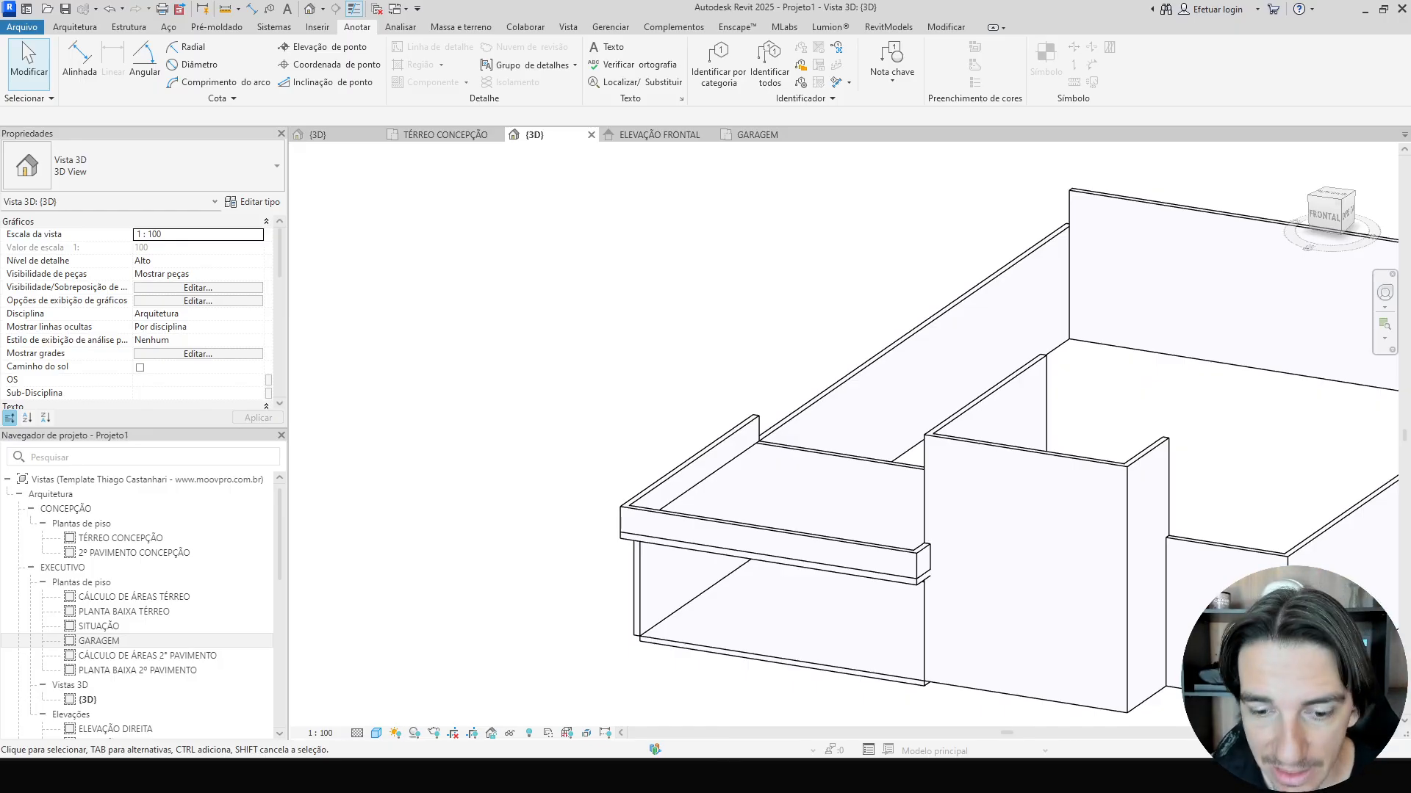
Examine the cornice moldings around the garage roof and entrance in the reference house image.
key(alt+Tab)
scroll(544, 410, up, 5)
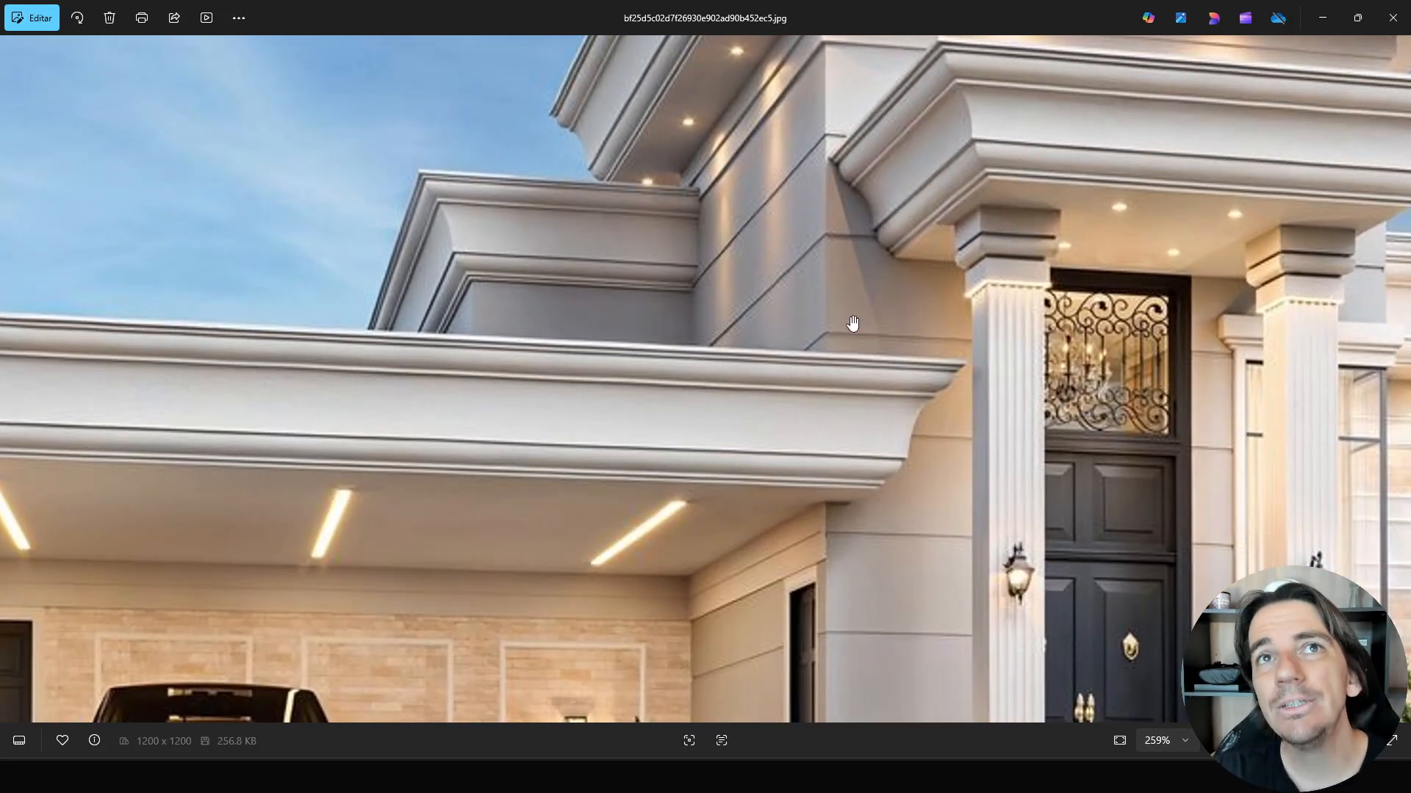
drag(857, 305, 810, 362)
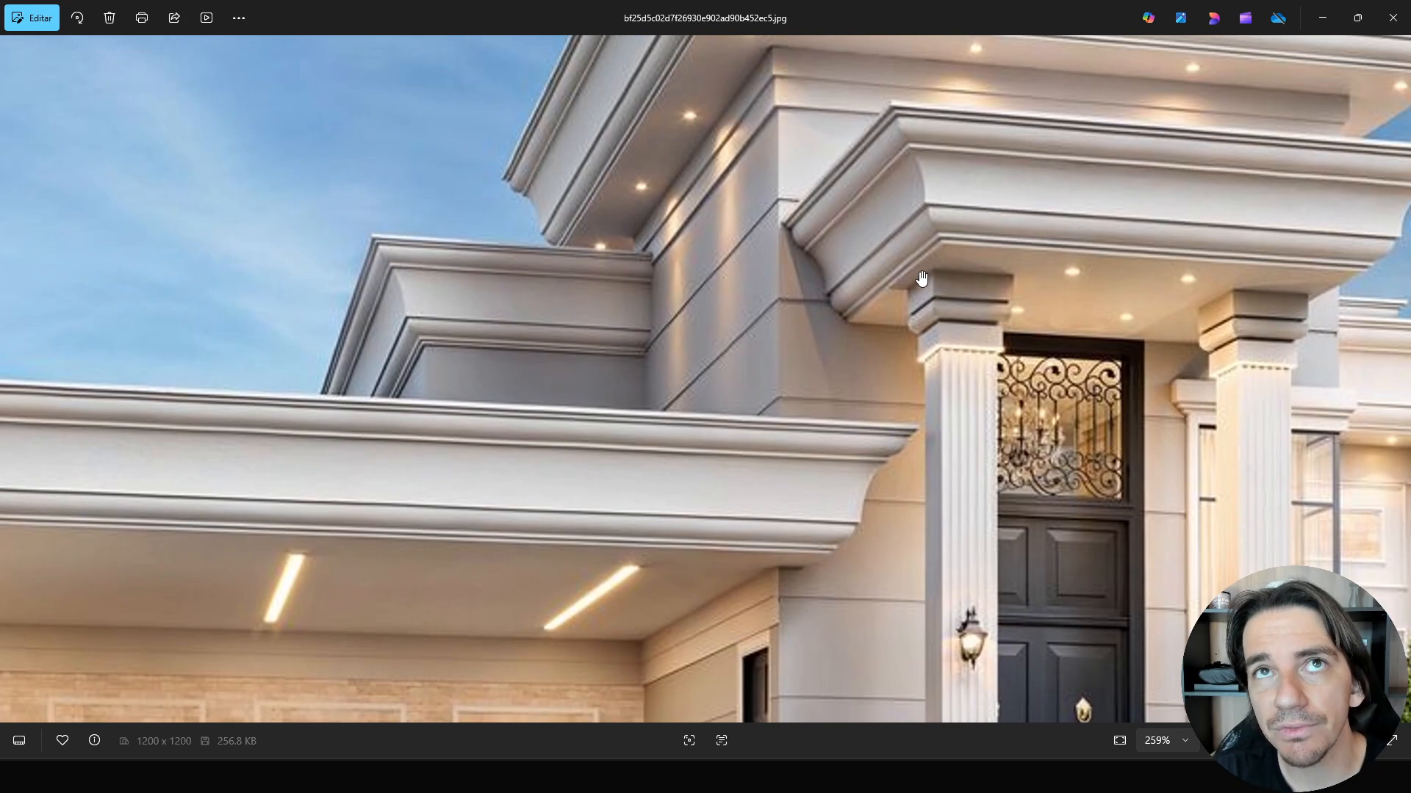
scroll(918, 290, up, 2)
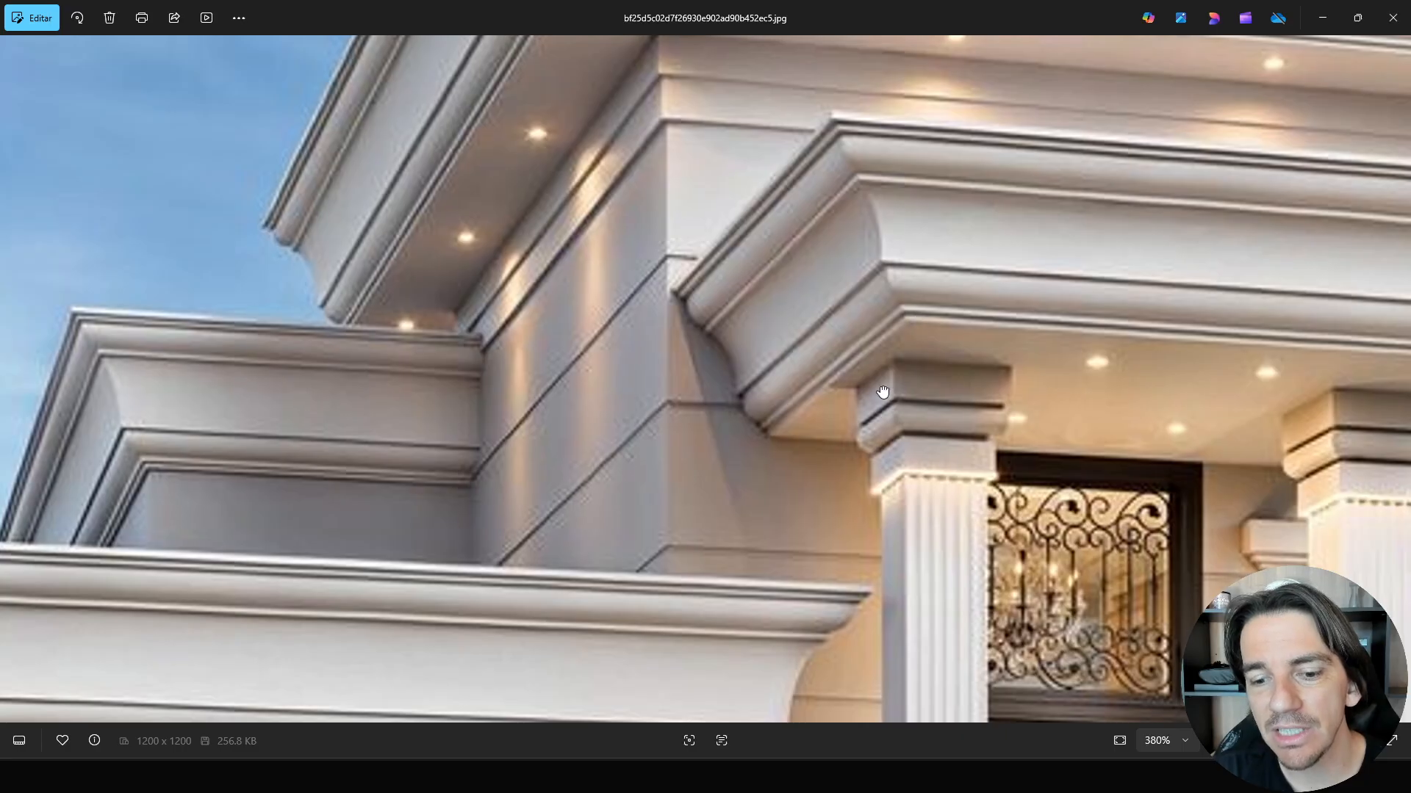
drag(883, 419, 878, 185)
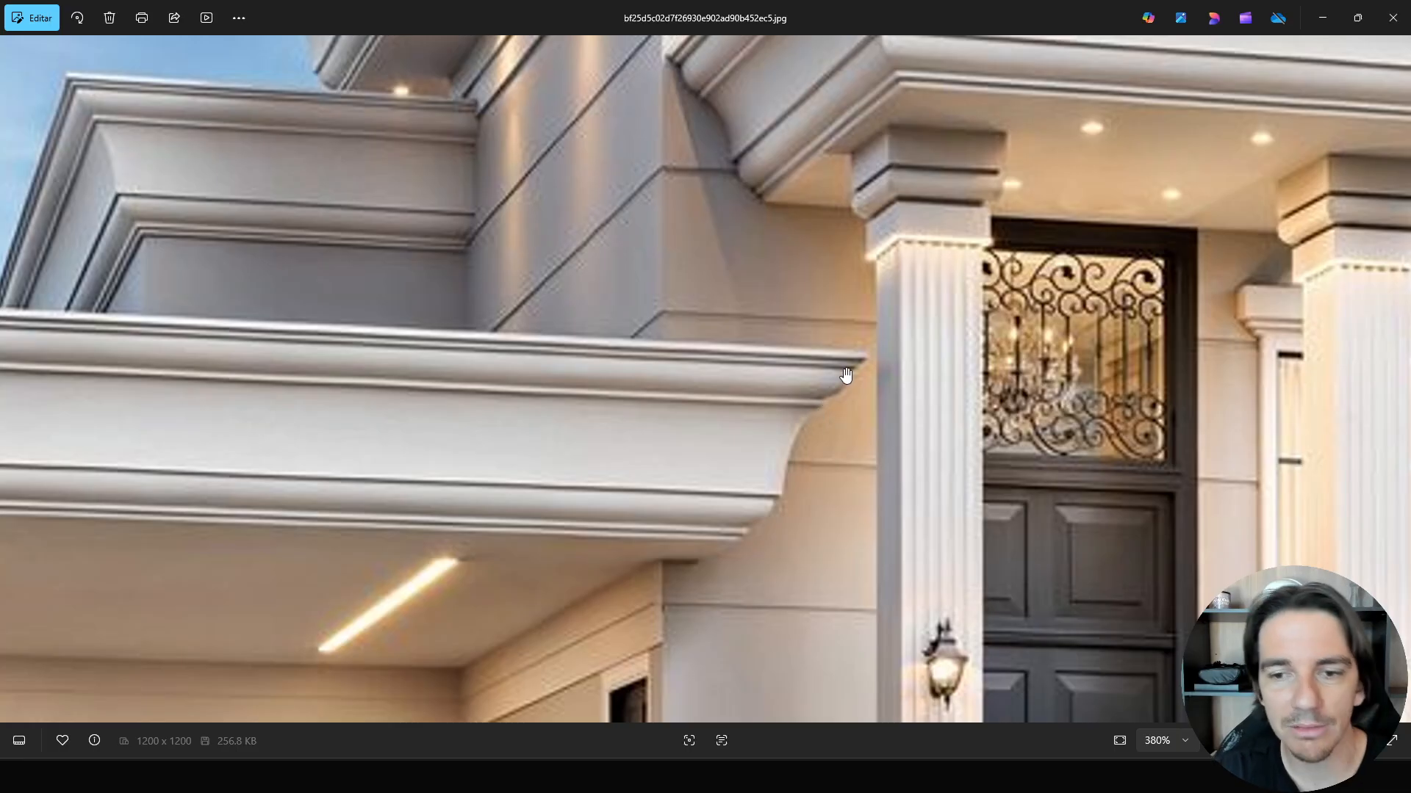
drag(823, 371, 698, 411)
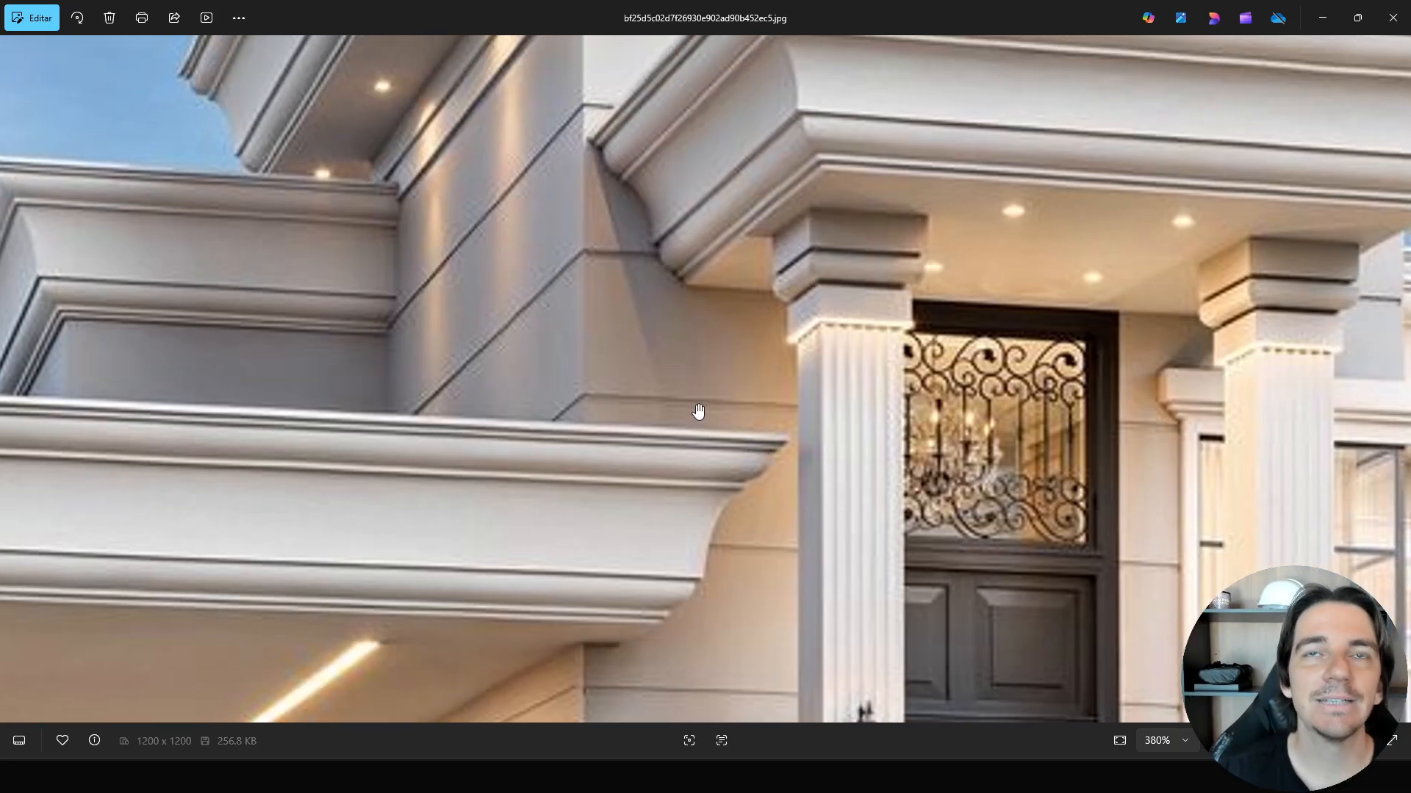
scroll(698, 411, down, 2)
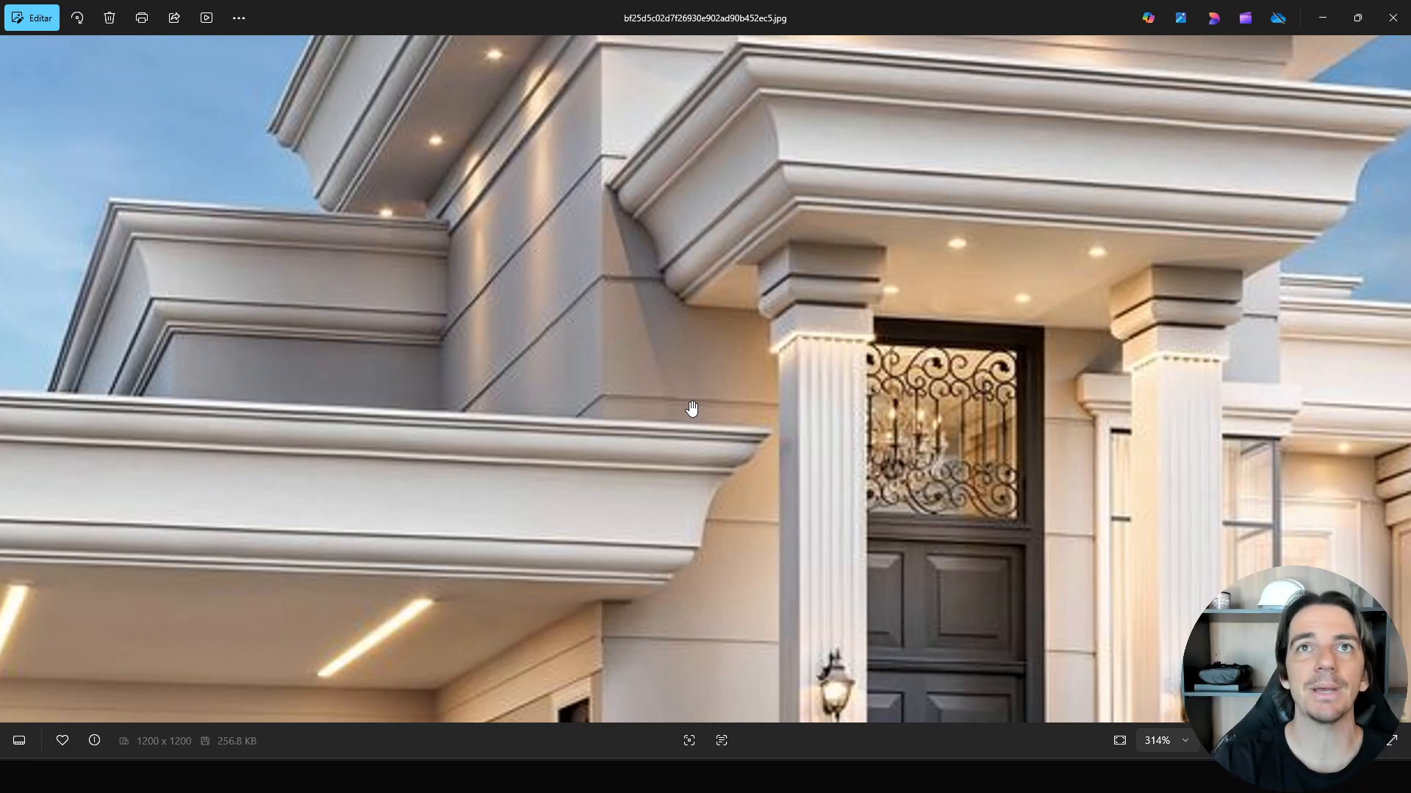
scroll(691, 409, down, 2)
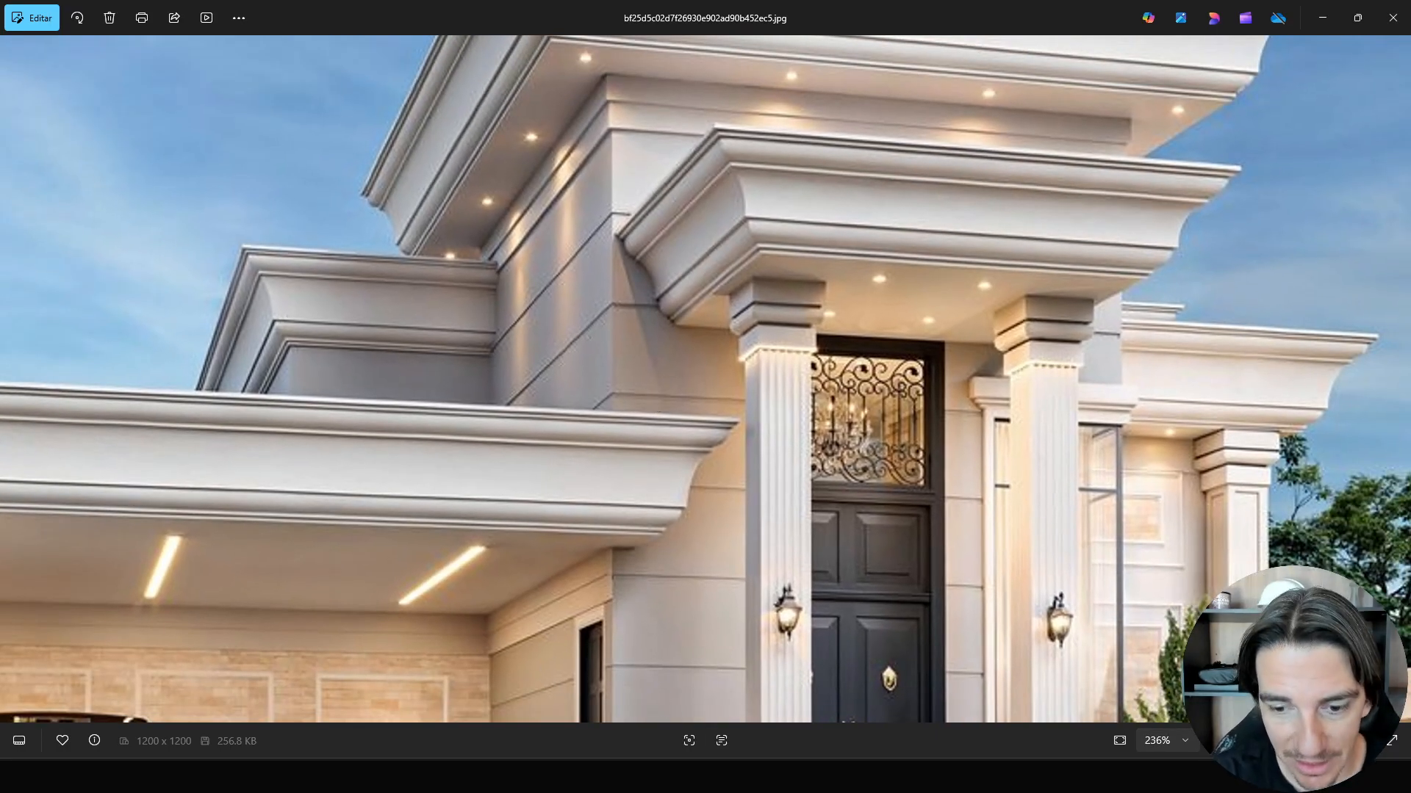
Return to Revit and start an in-place model in the Modelos genéricos category.
key(alt+Tab)
scroll(616, 312, down, 2)
shift+middle_drag(616, 311, 696, 344)
scroll(693, 339, up, 2)
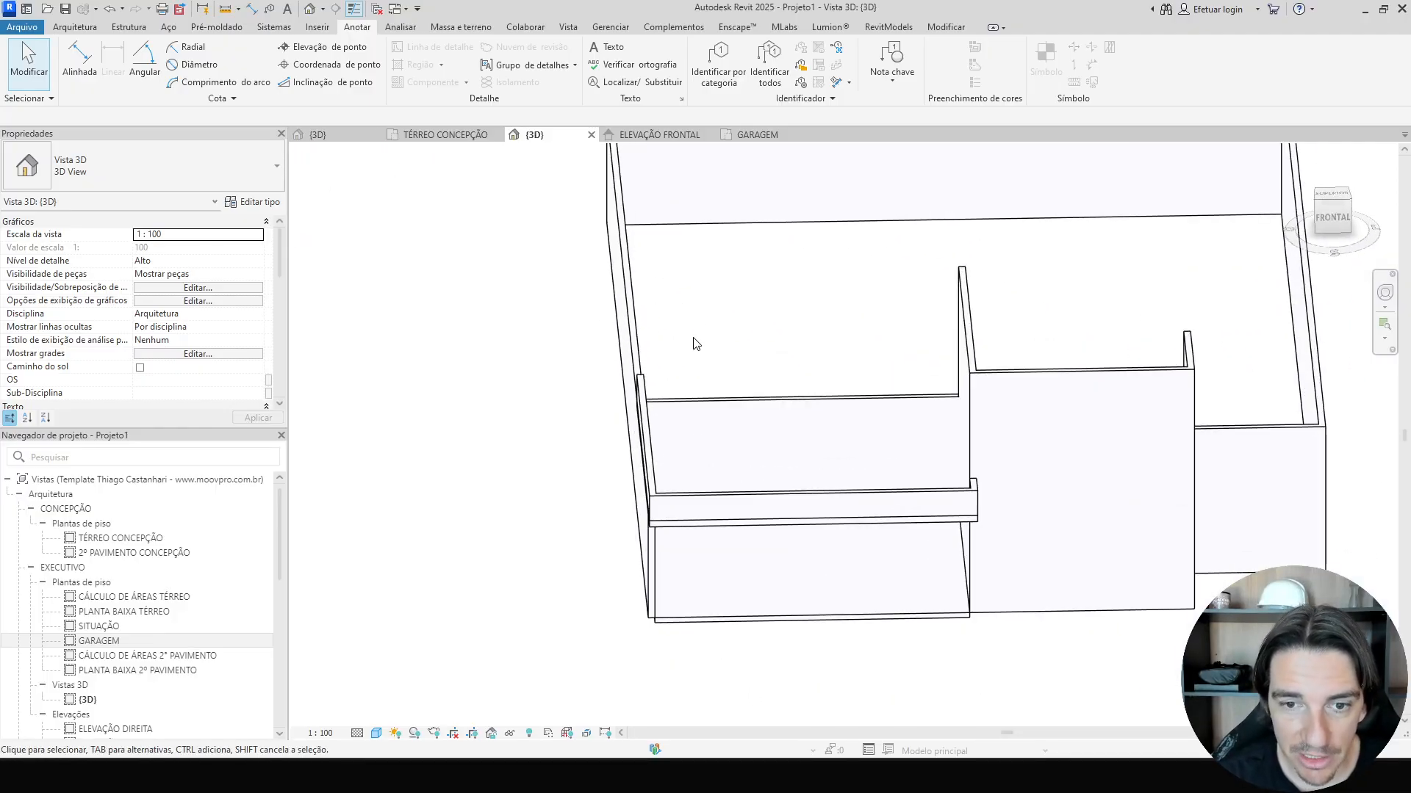
click(76, 29)
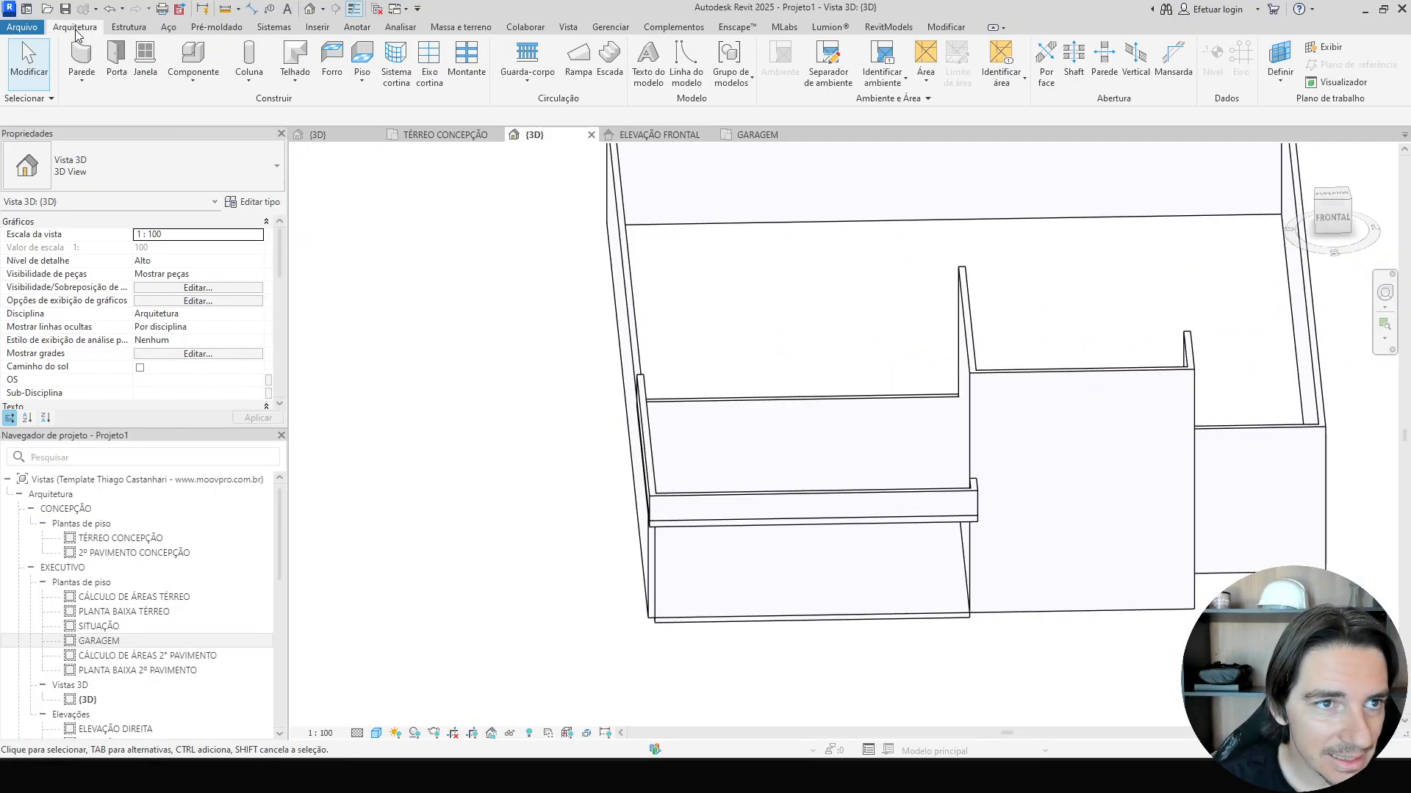
click(179, 90)
click(213, 144)
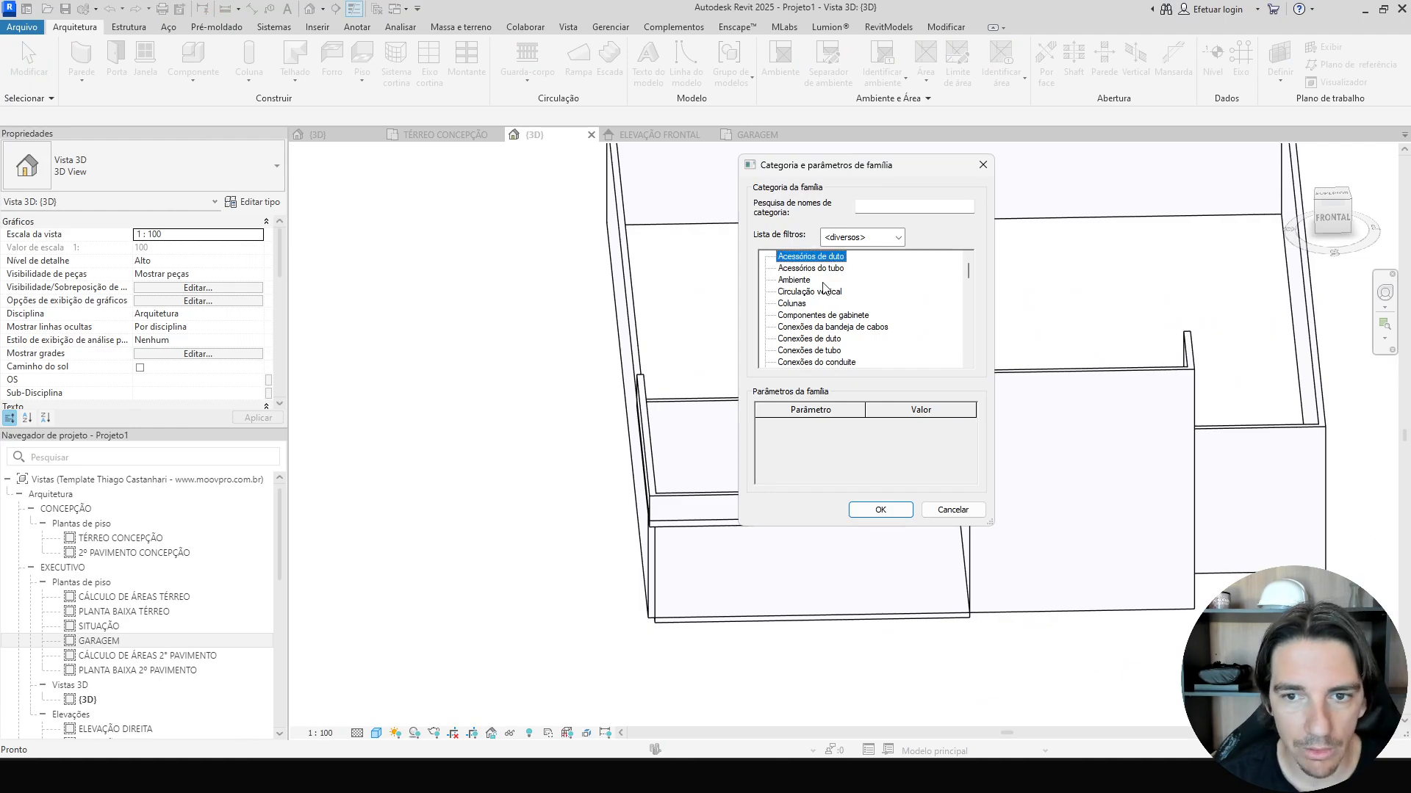
text(mod)
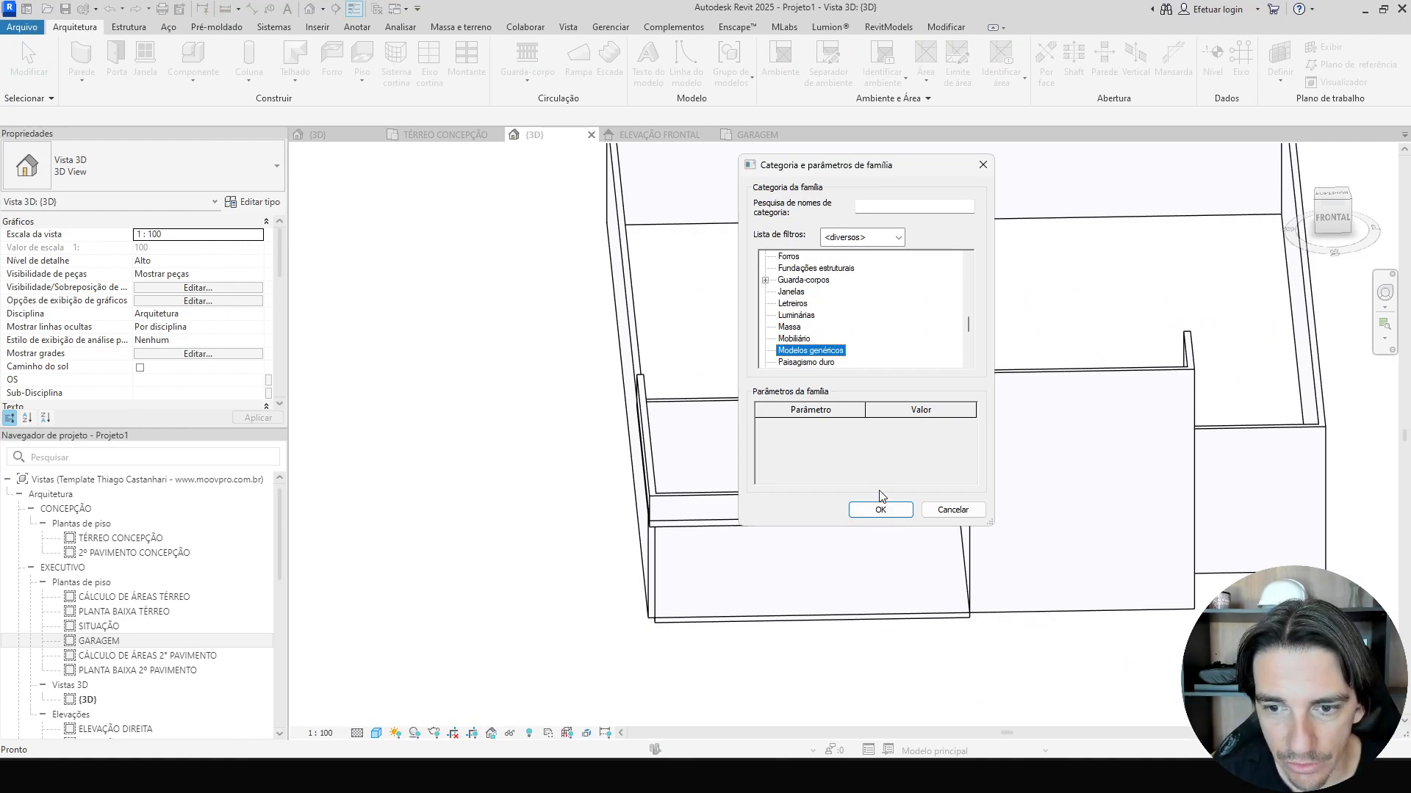
click(880, 509)
key(Return)
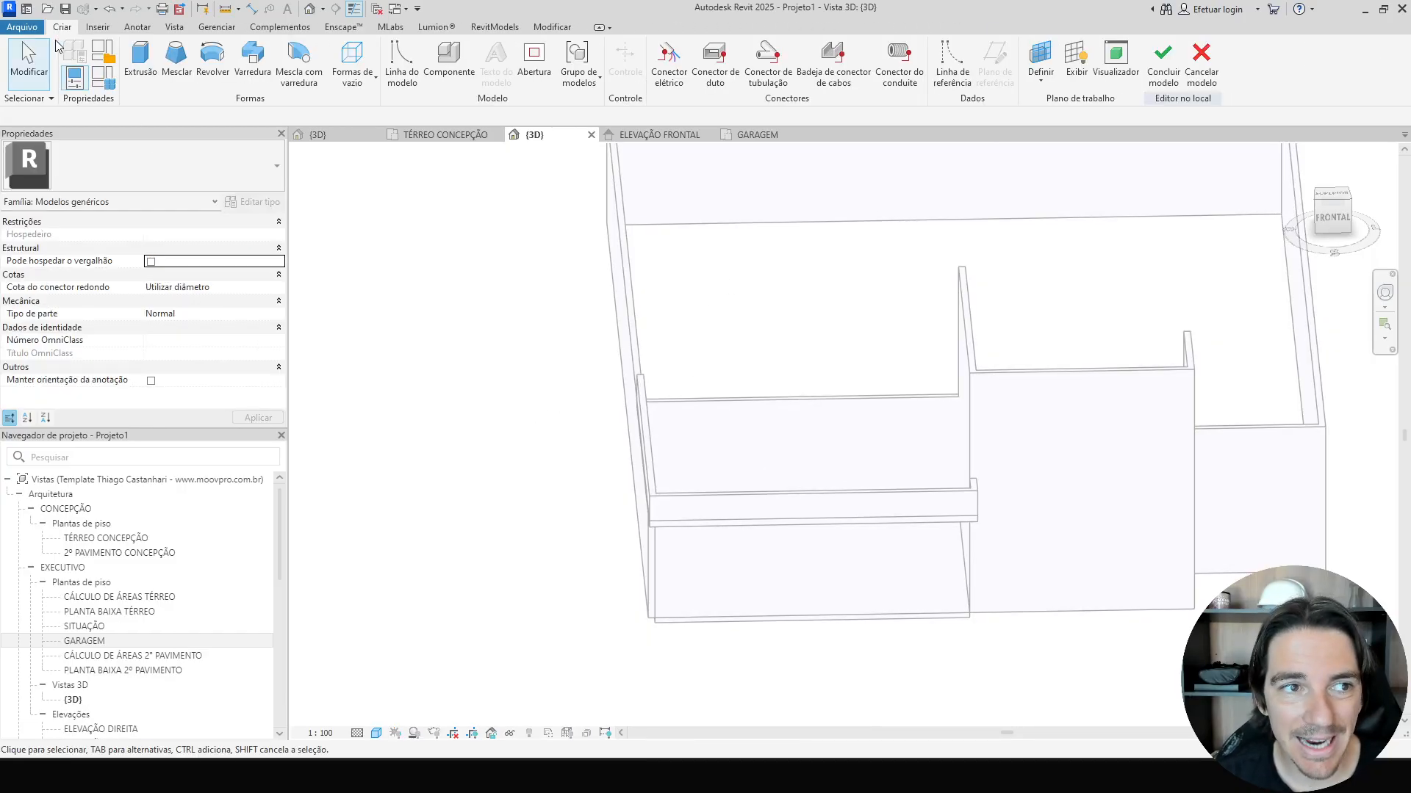
Set the in-place model's work plane by picking a garage wall face in the 3D view.
click(1050, 87)
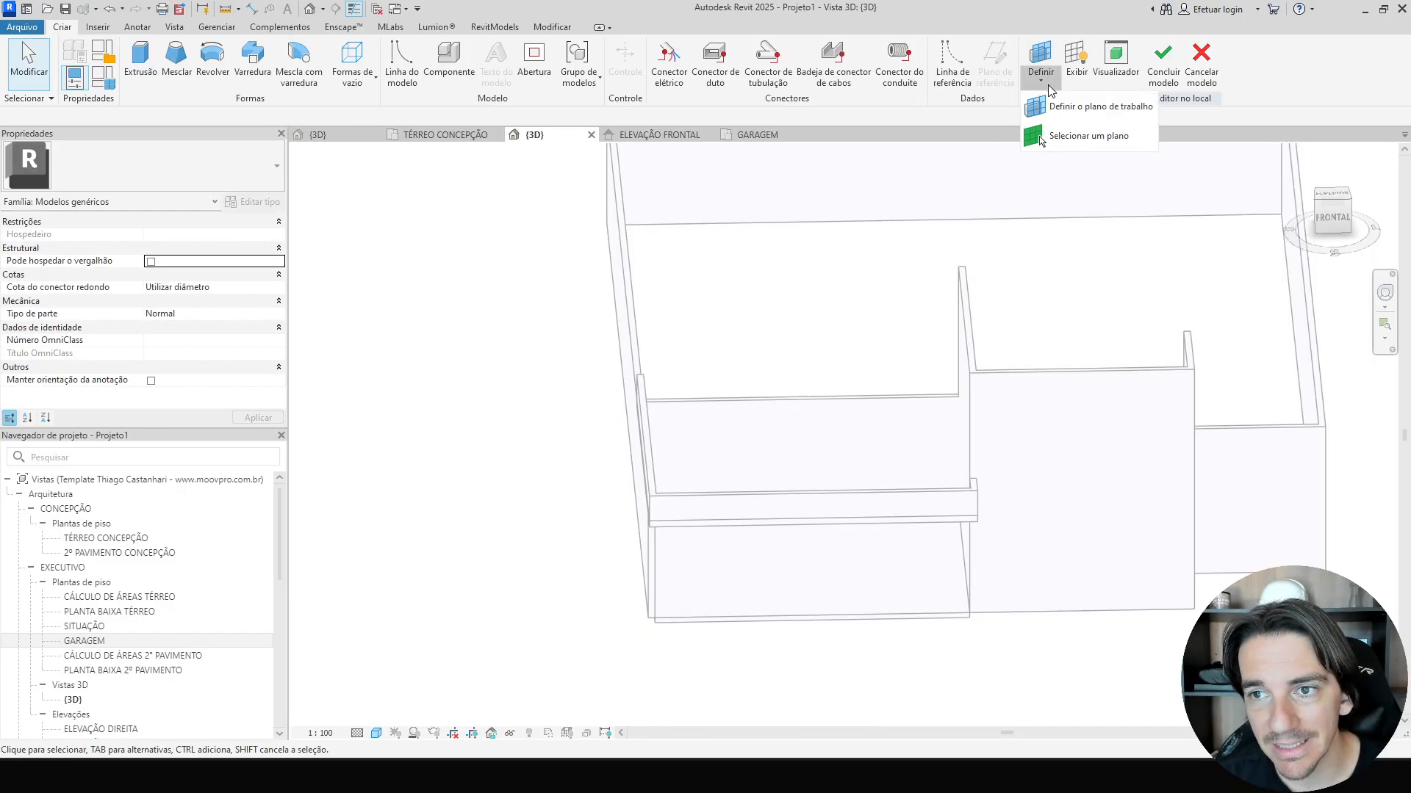
click(1086, 136)
scroll(822, 457, up, 5)
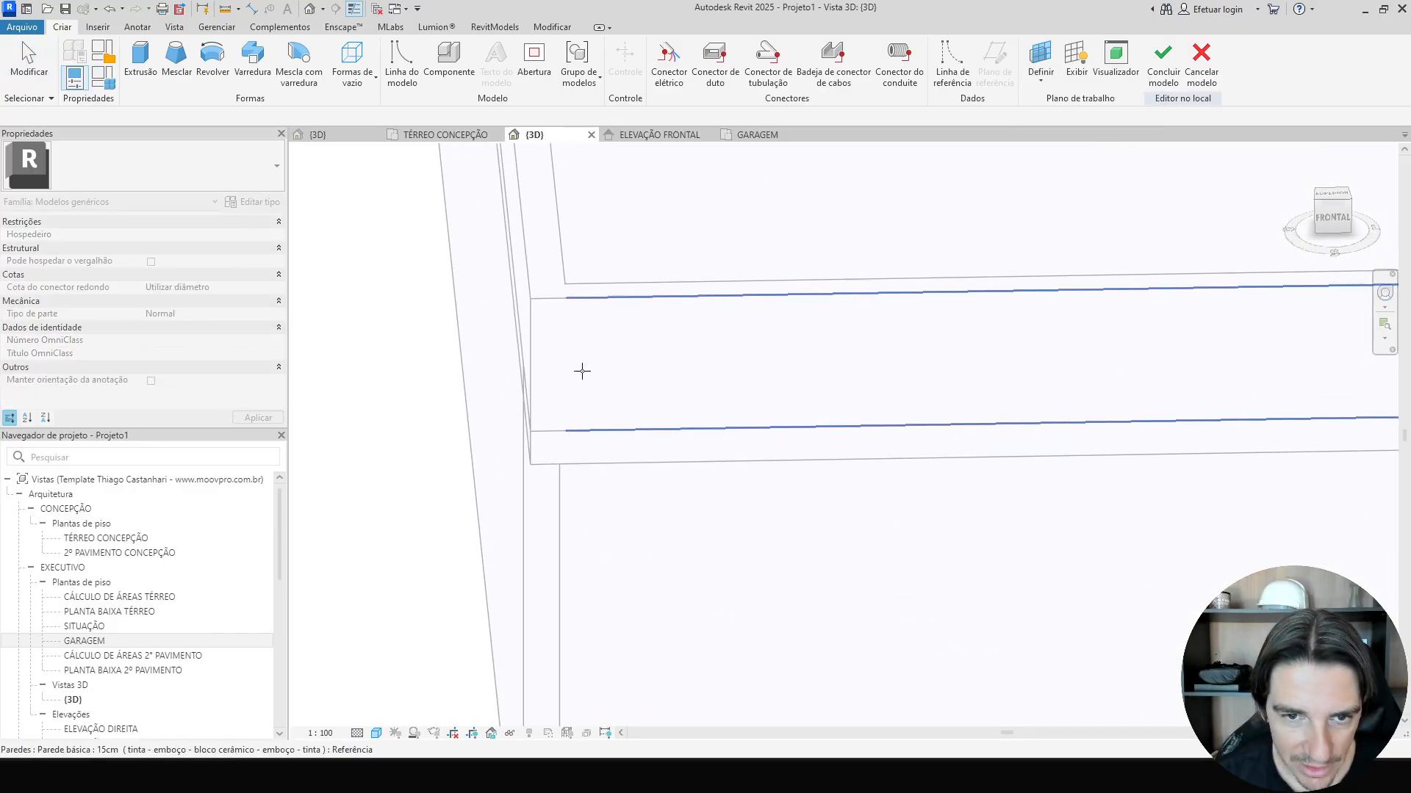
scroll(548, 268, down, 1)
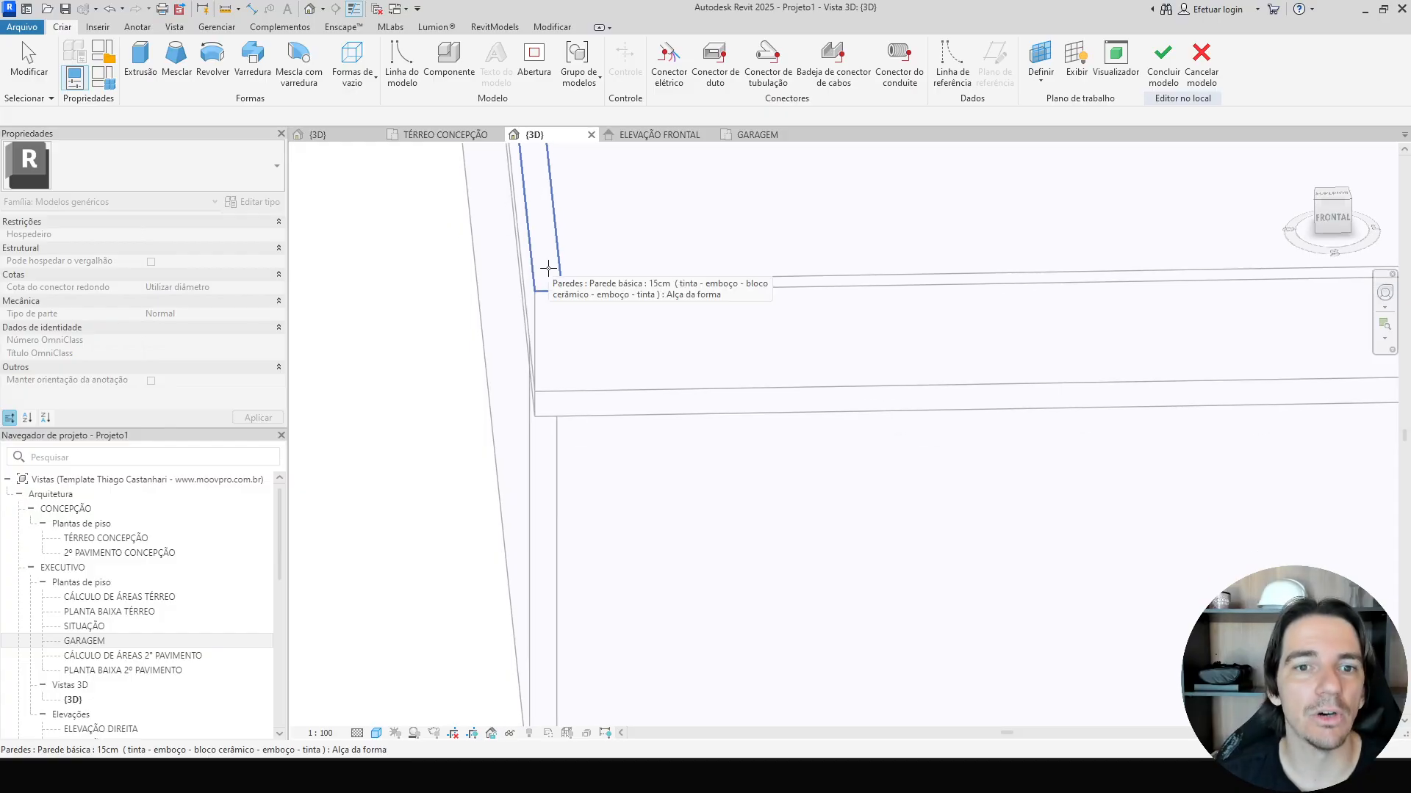
click(548, 272)
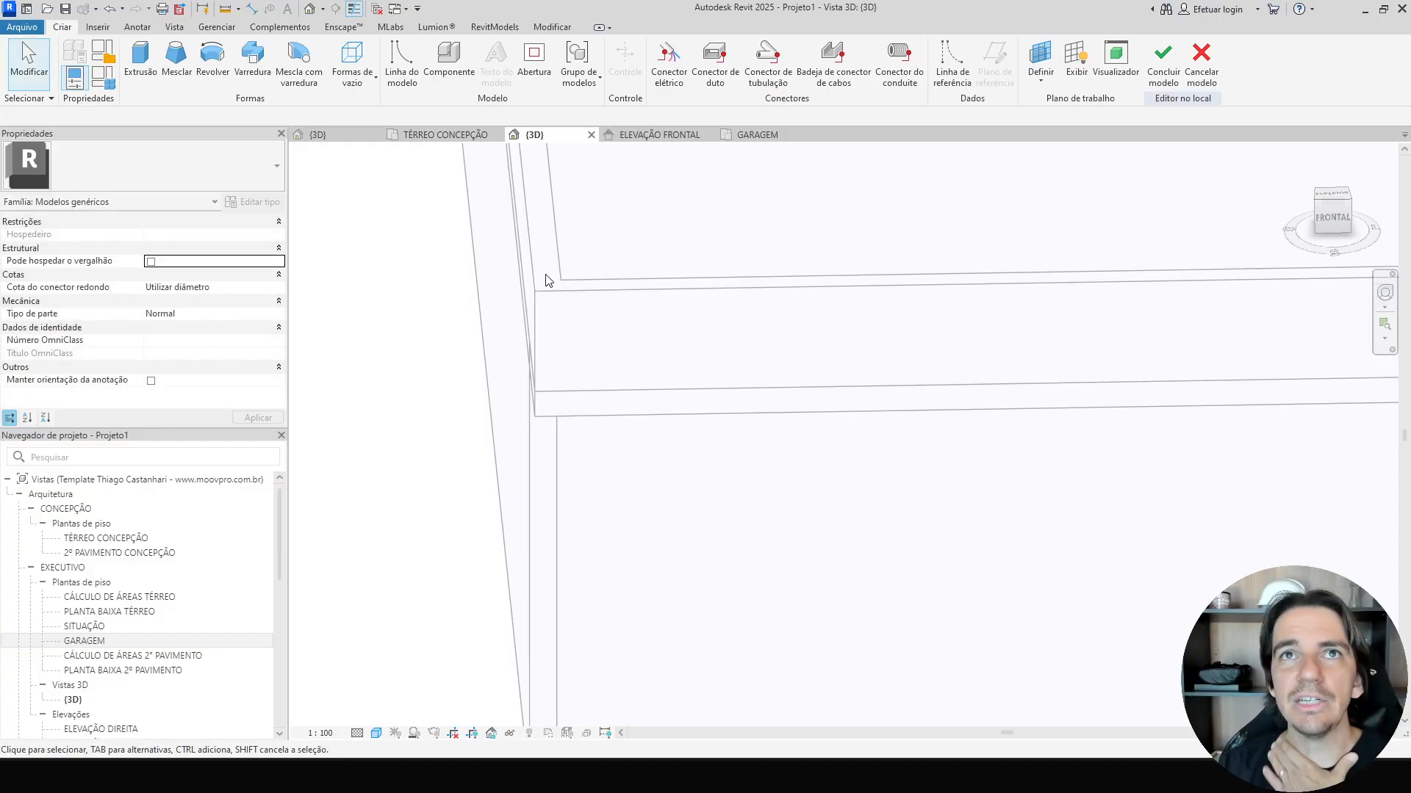
click(1040, 65)
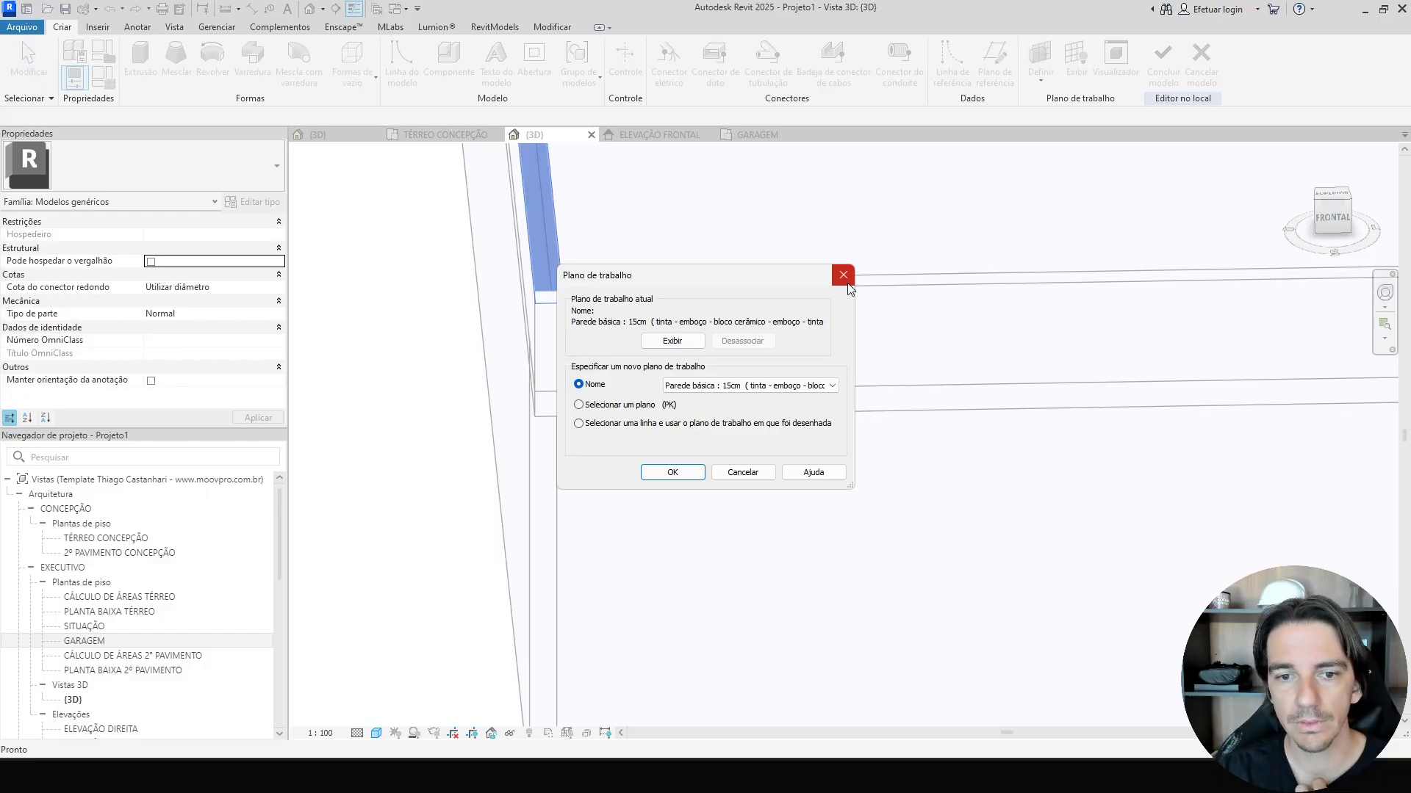
click(847, 283)
Show the active work plane to check its location in the 3D view.
click(1076, 64)
scroll(661, 240, down, 2)
middle_drag(661, 244, 691, 472)
click(1071, 74)
Start a Sweep in a top view and sketch its path along the garage's front wall edge.
scroll(739, 229, down, 2)
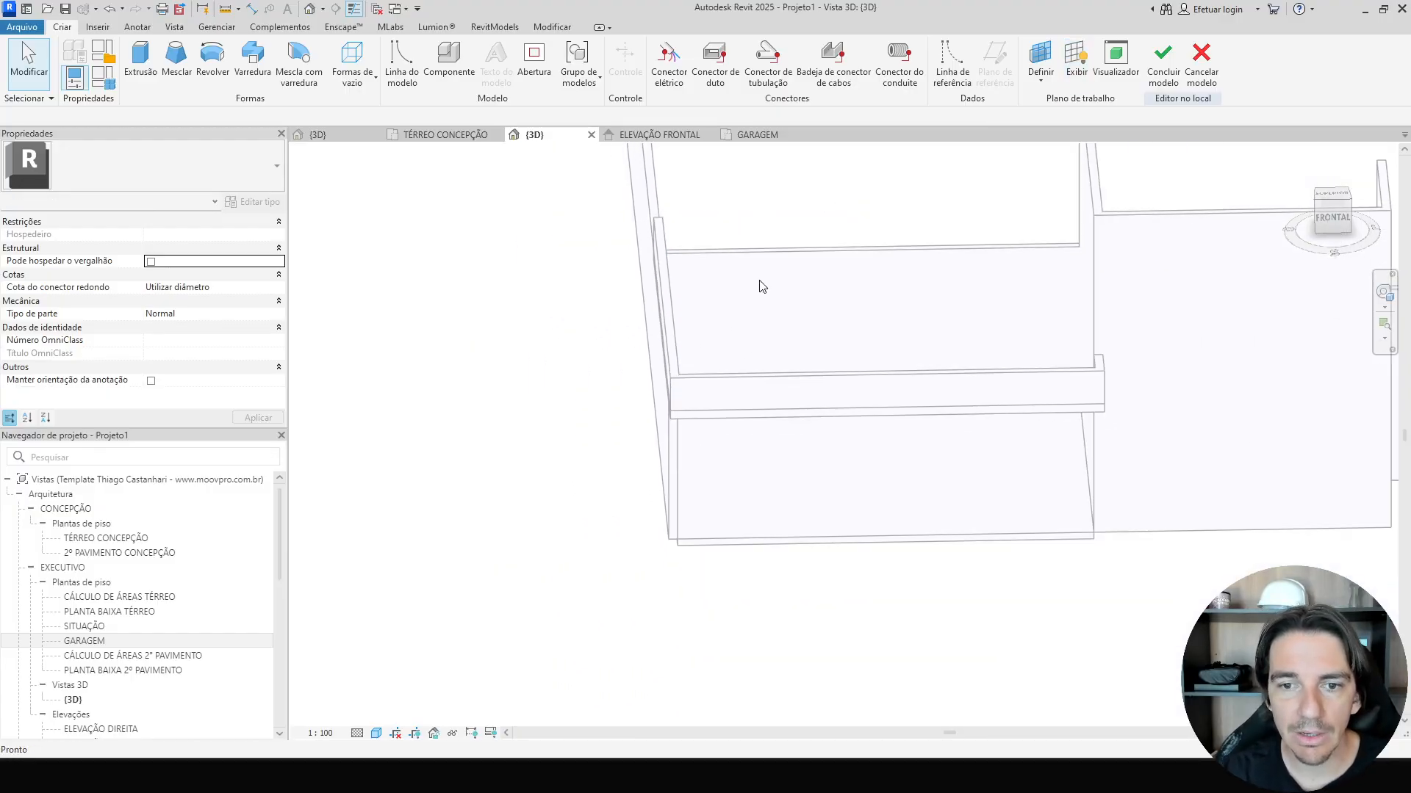
click(1334, 197)
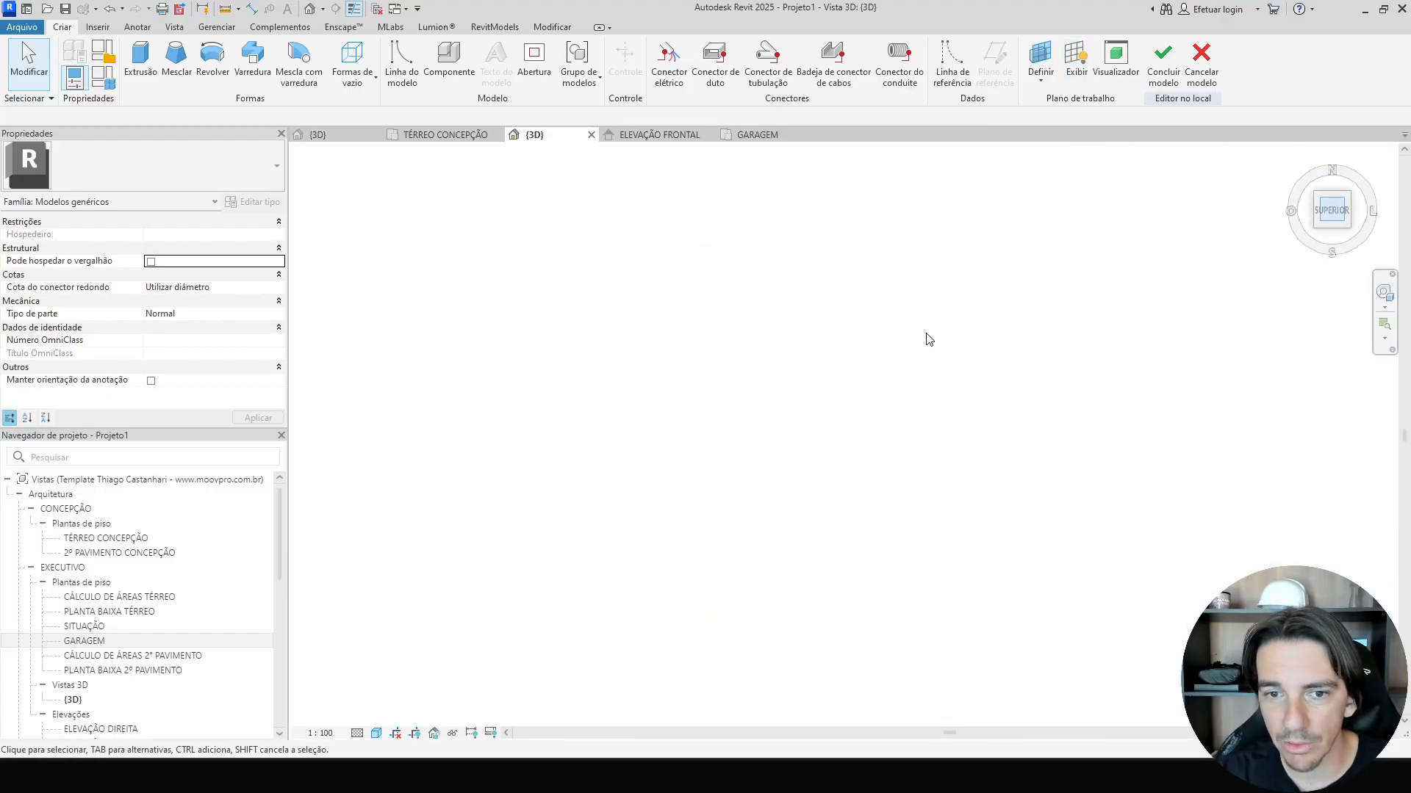
scroll(828, 542, up, 8)
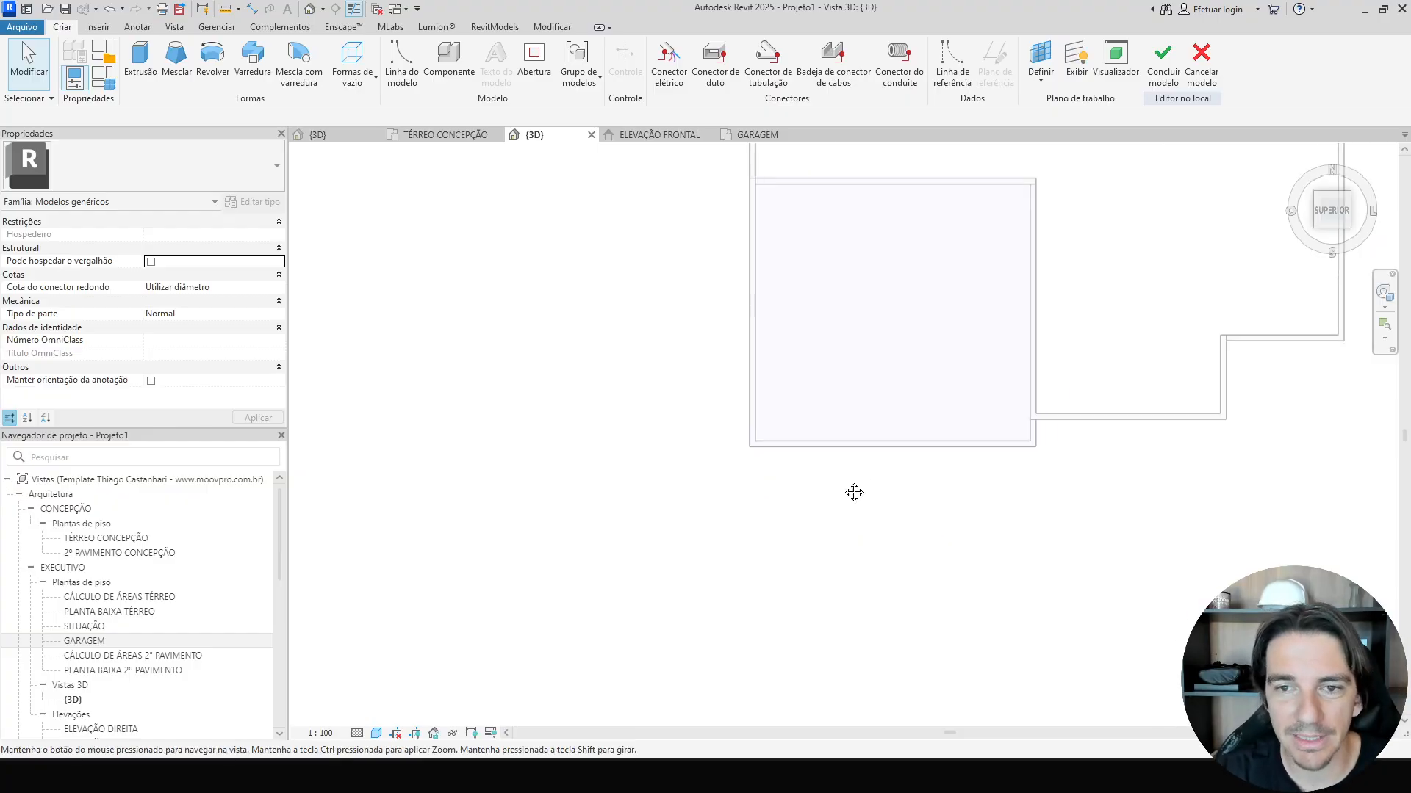
middle_drag(853, 492, 689, 578)
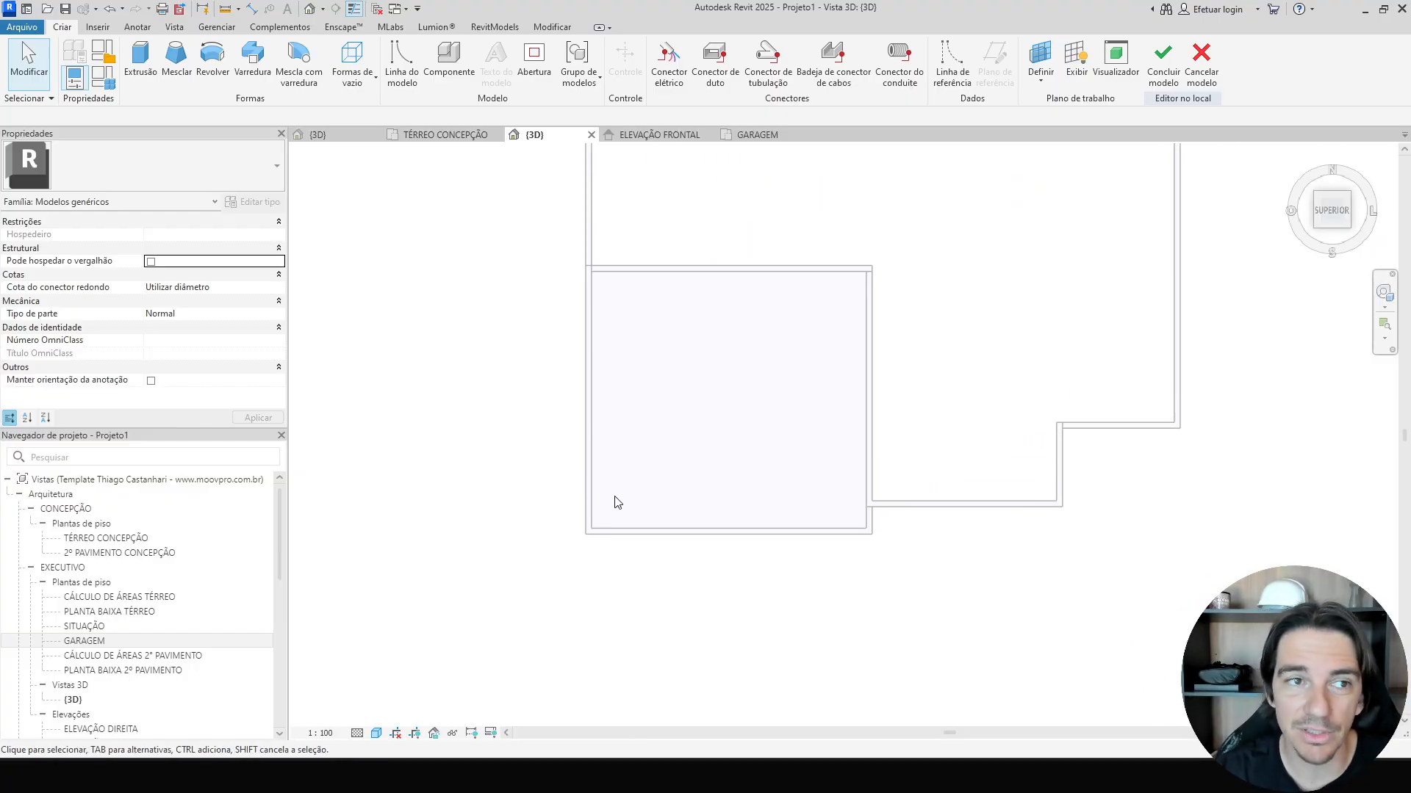
click(248, 66)
click(831, 53)
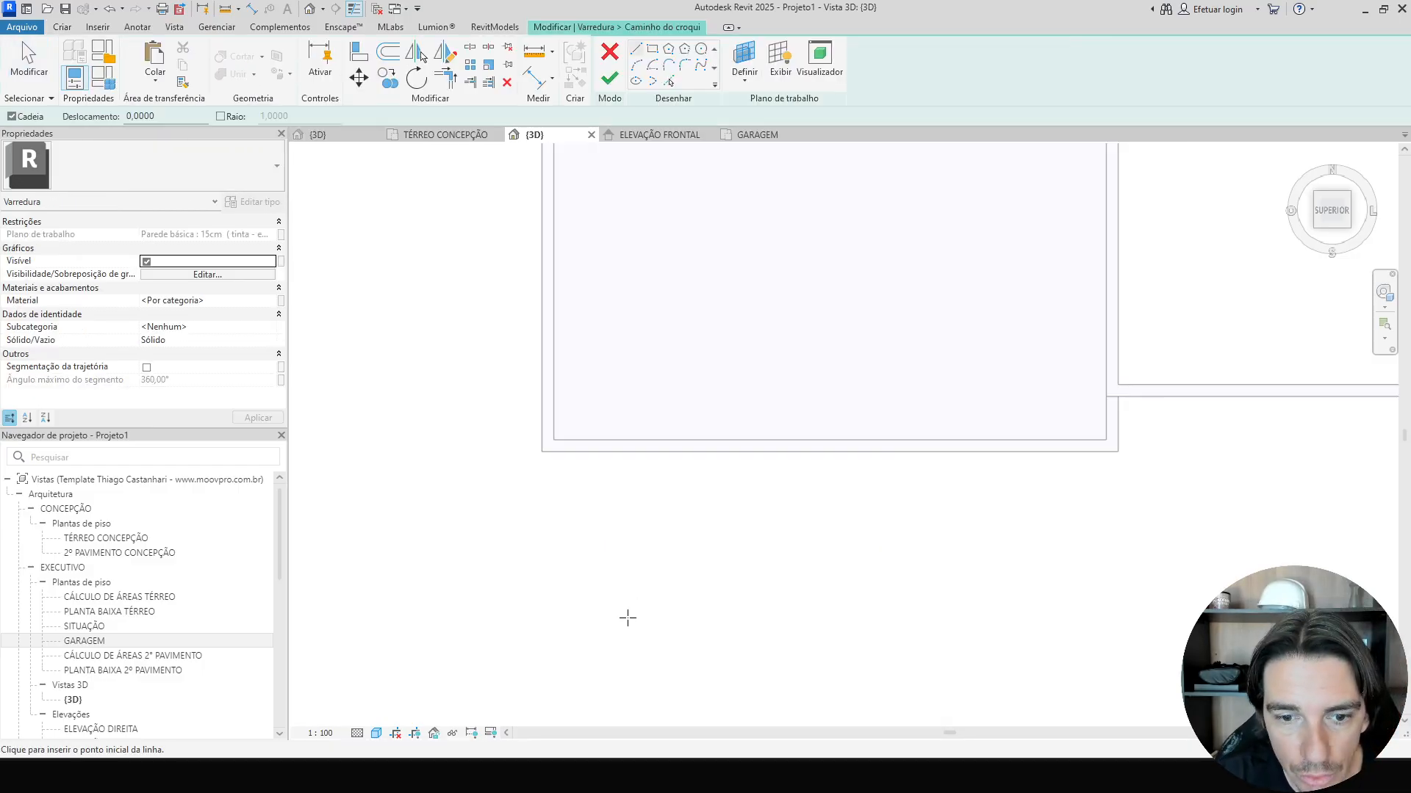
scroll(576, 530, up, 2)
click(517, 395)
middle_drag(1072, 404, 467, 431)
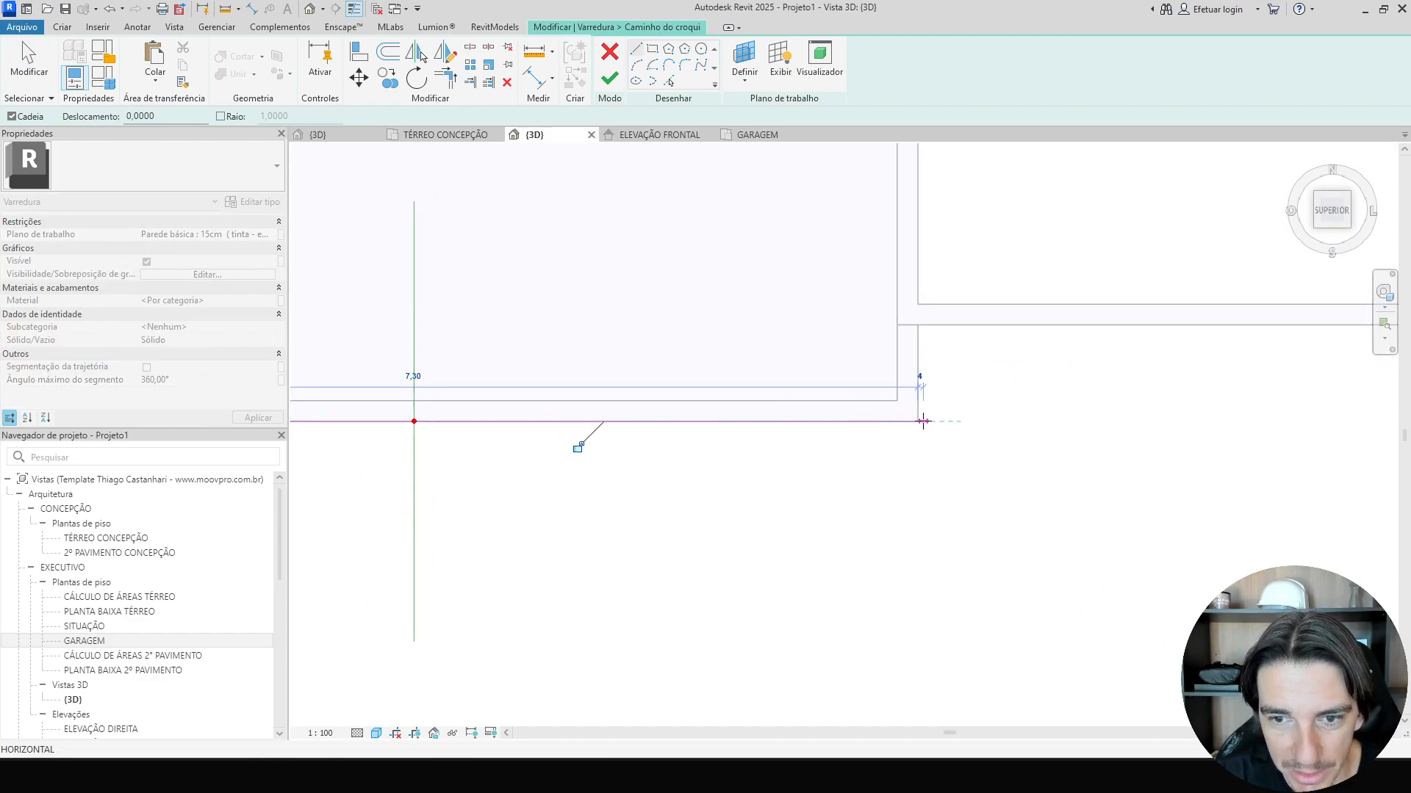
click(923, 421)
scroll(923, 421, down, 2)
key(Escape)
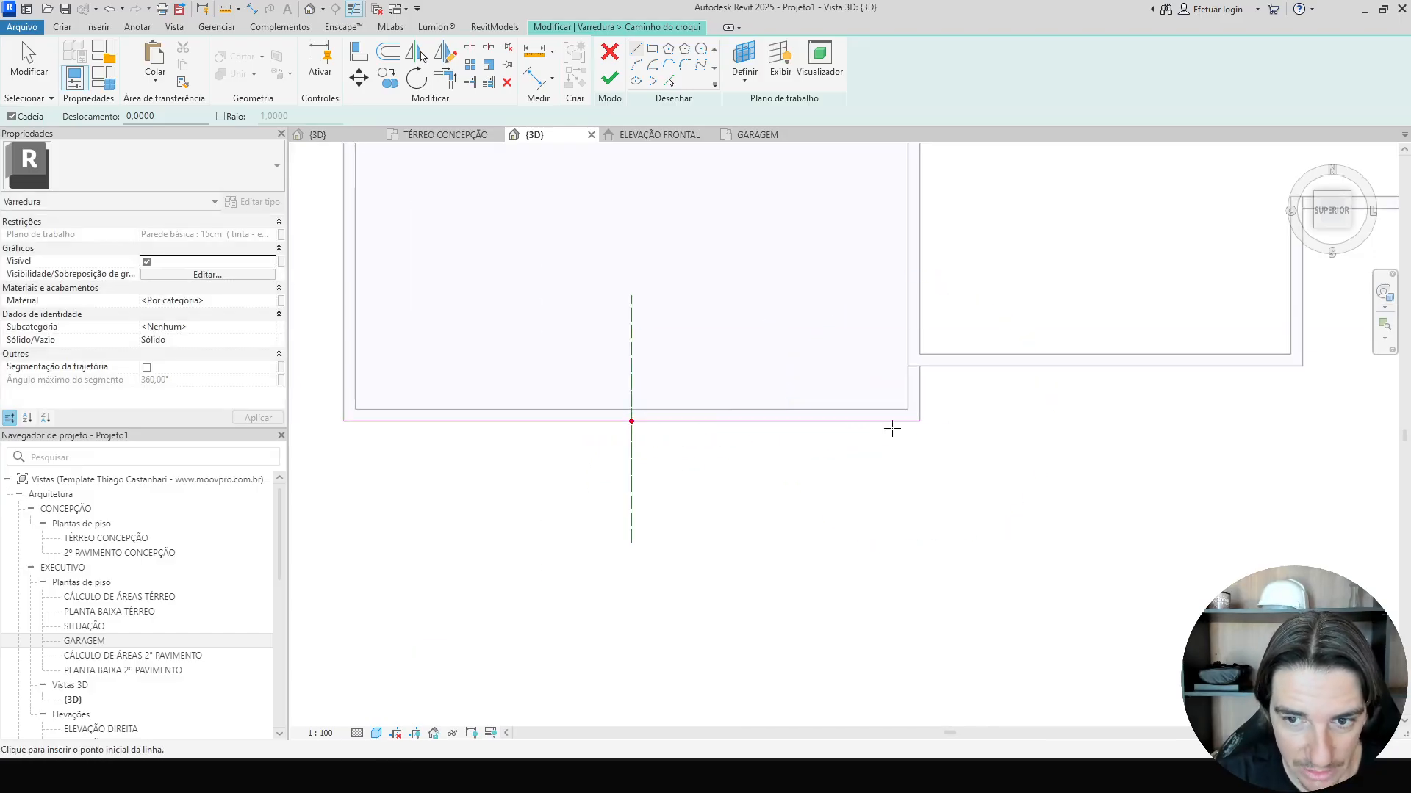
Extend the sweep path along the garage's side walls and finish the path.
click(920, 421)
click(919, 366)
key(Escape)
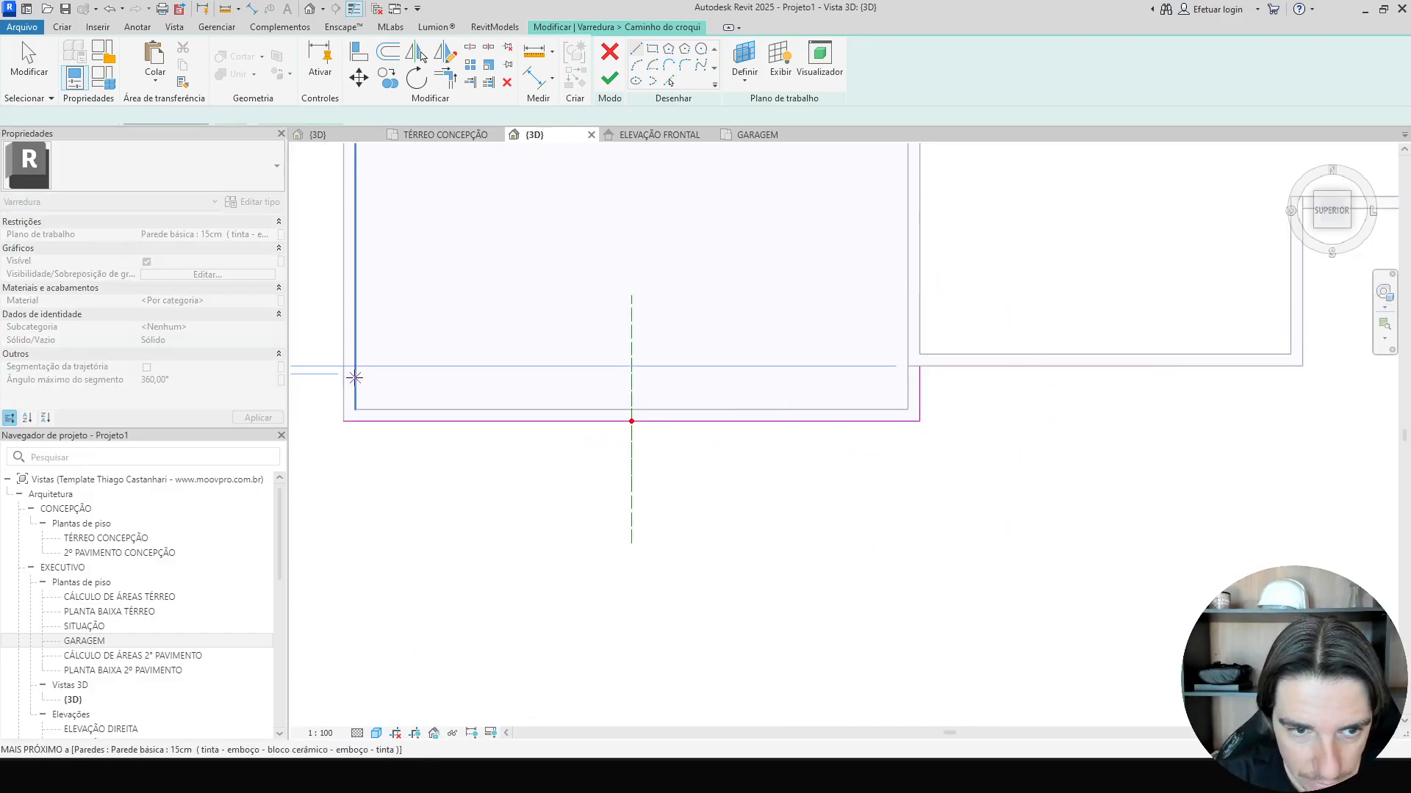
click(343, 421)
middle_drag(381, 277, 459, 623)
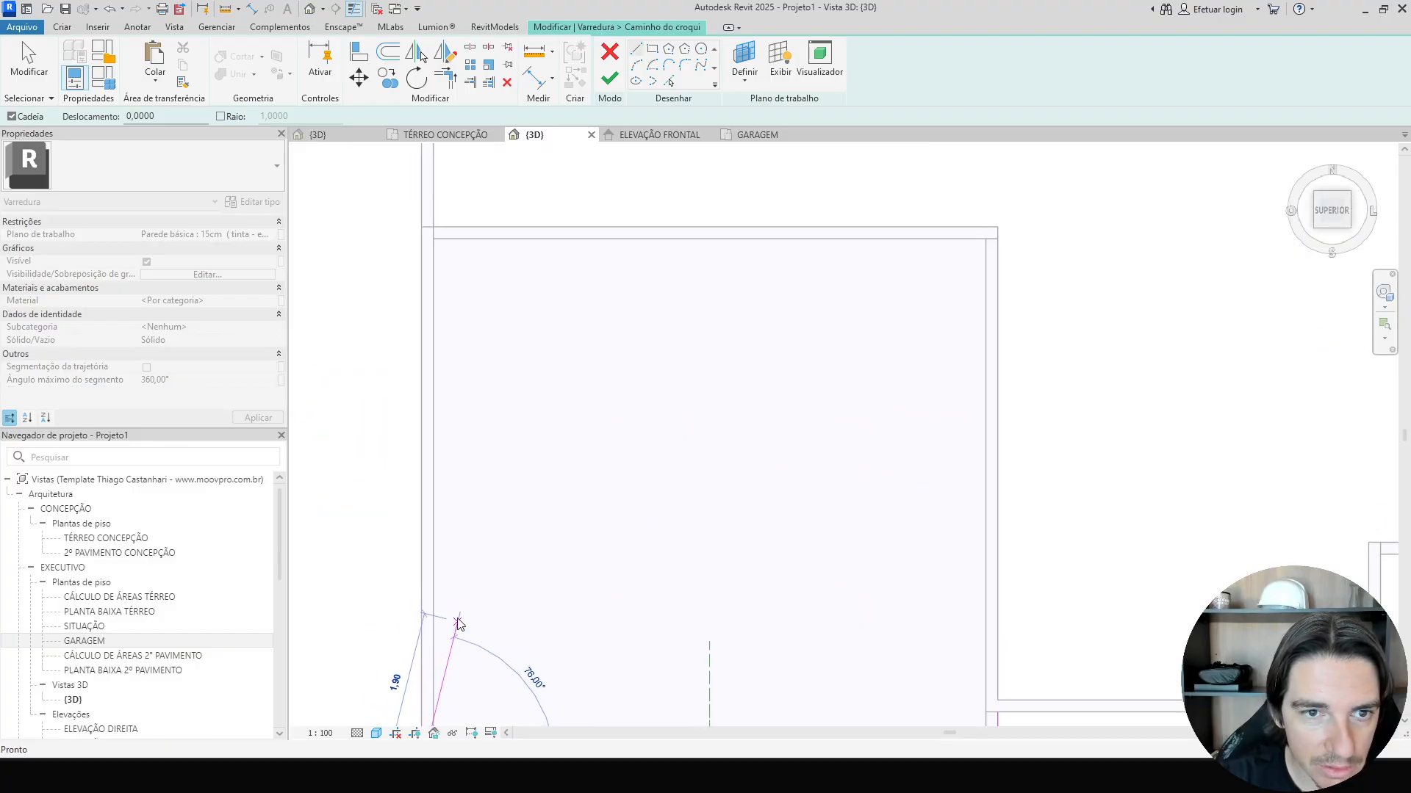
scroll(416, 182, down, 1)
middle_drag(424, 226, 439, 557)
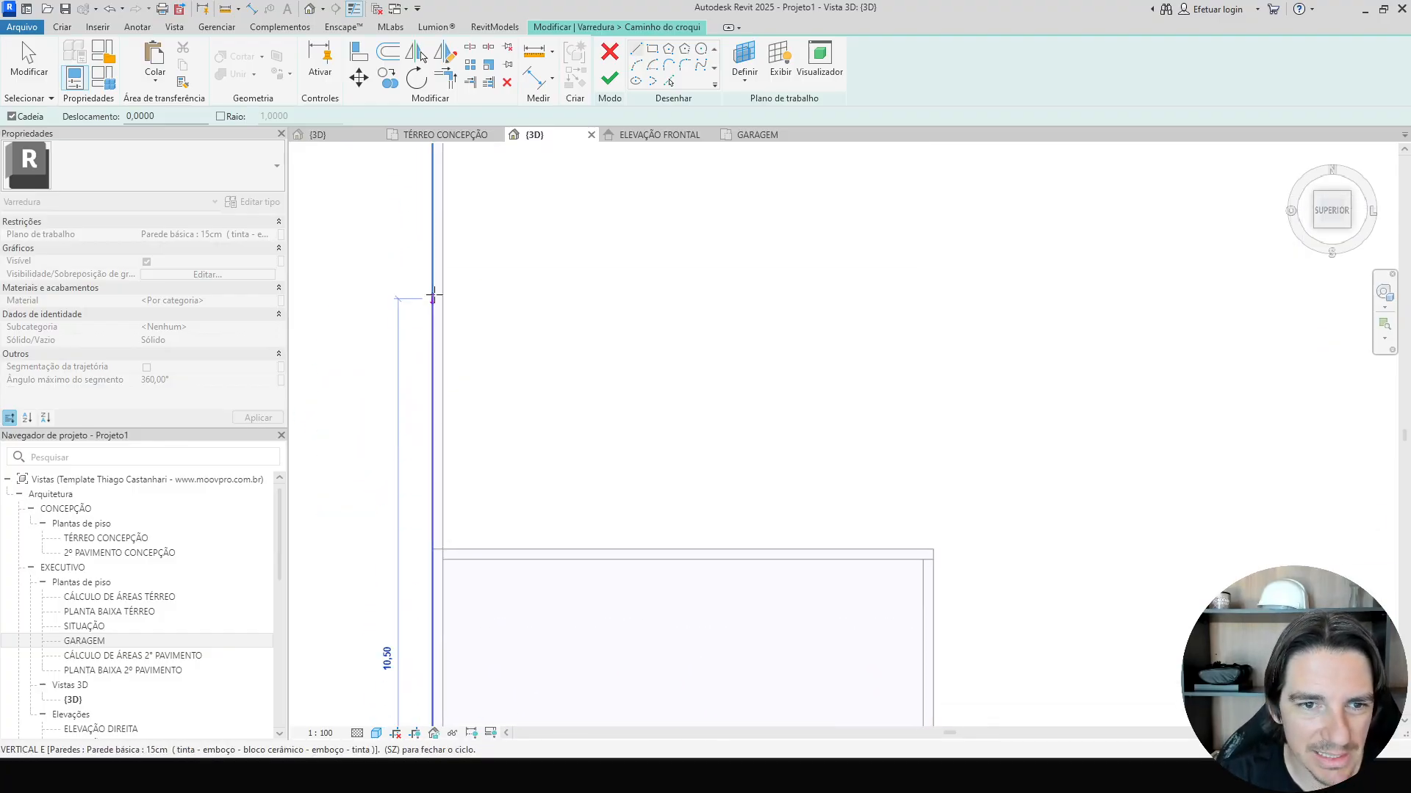
click(432, 292)
key(Escape)
key(Escape)
scroll(432, 291, down, 4)
scroll(483, 315, down, 2)
shift+middle_drag(491, 391, 616, 387)
scroll(553, 435, up, 3)
shift+middle_drag(552, 435, 642, 311)
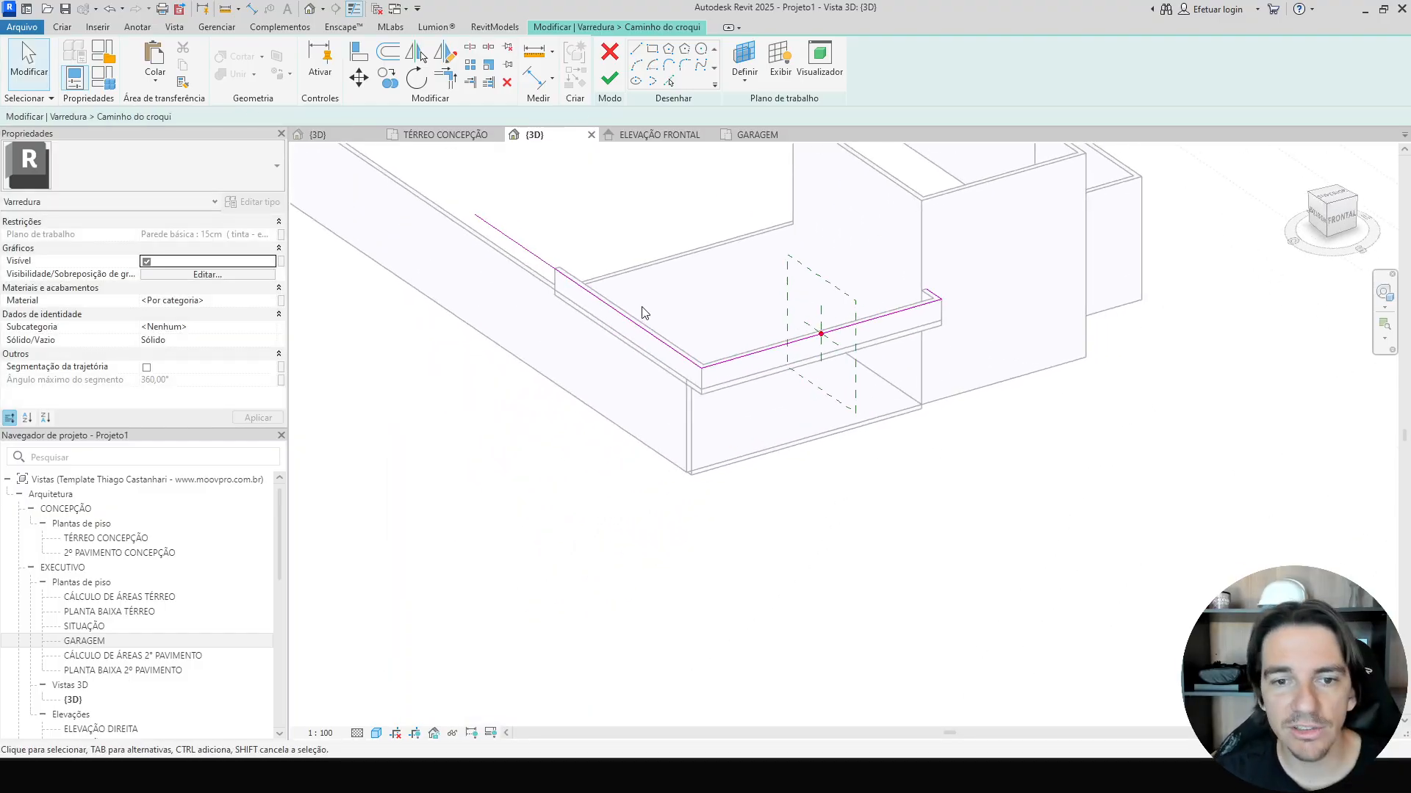
scroll(632, 298, up, 2)
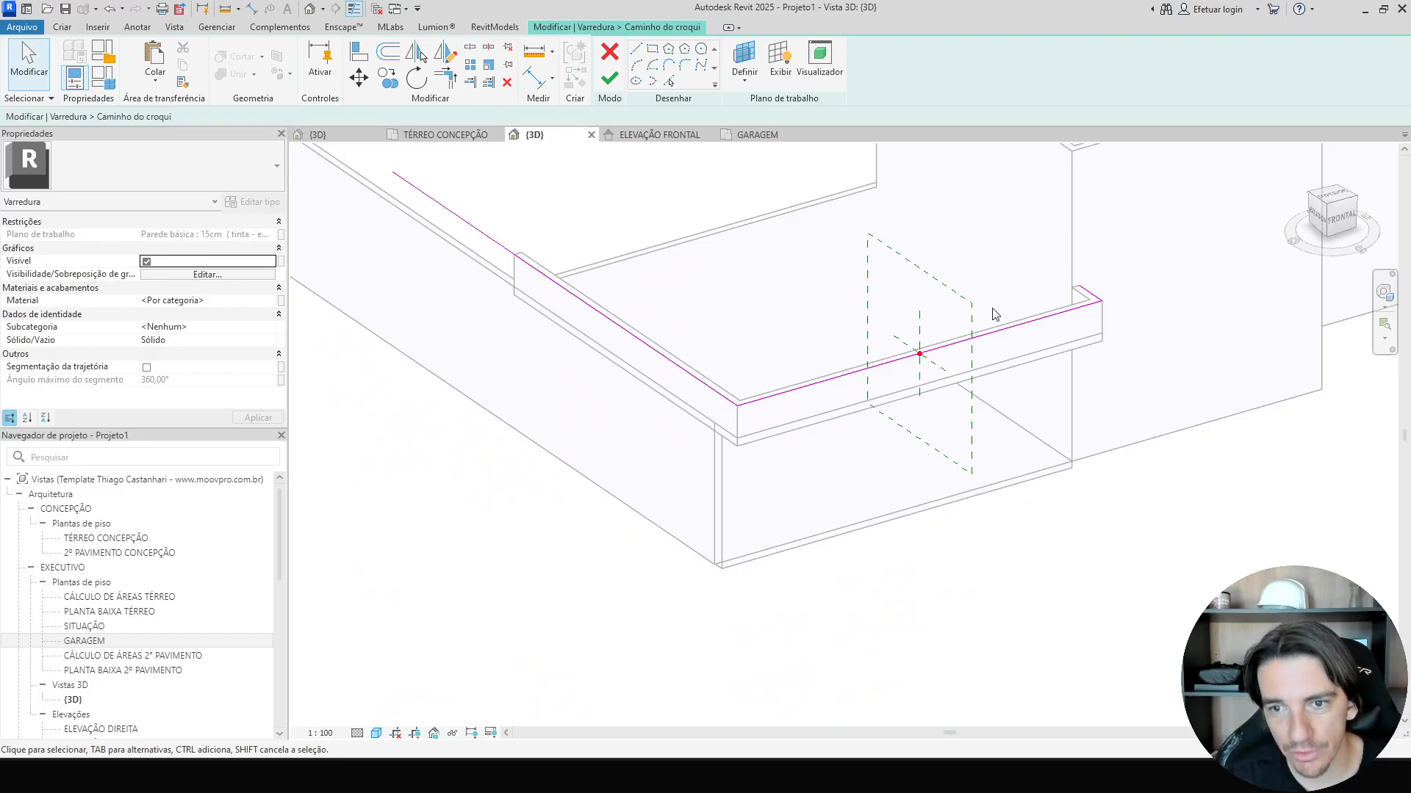
click(615, 86)
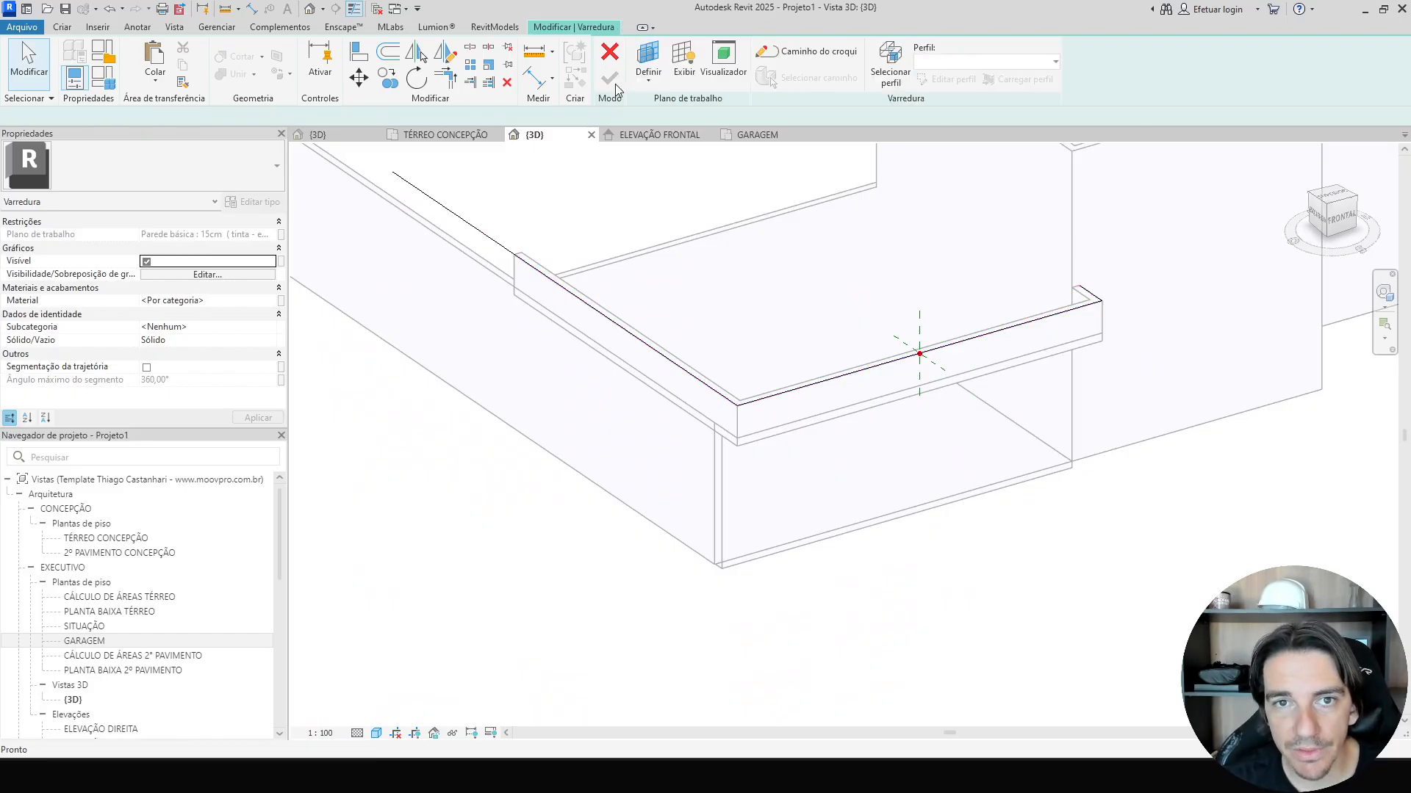
Open the sweep profile for editing and switch to the left-side view.
click(891, 66)
click(948, 79)
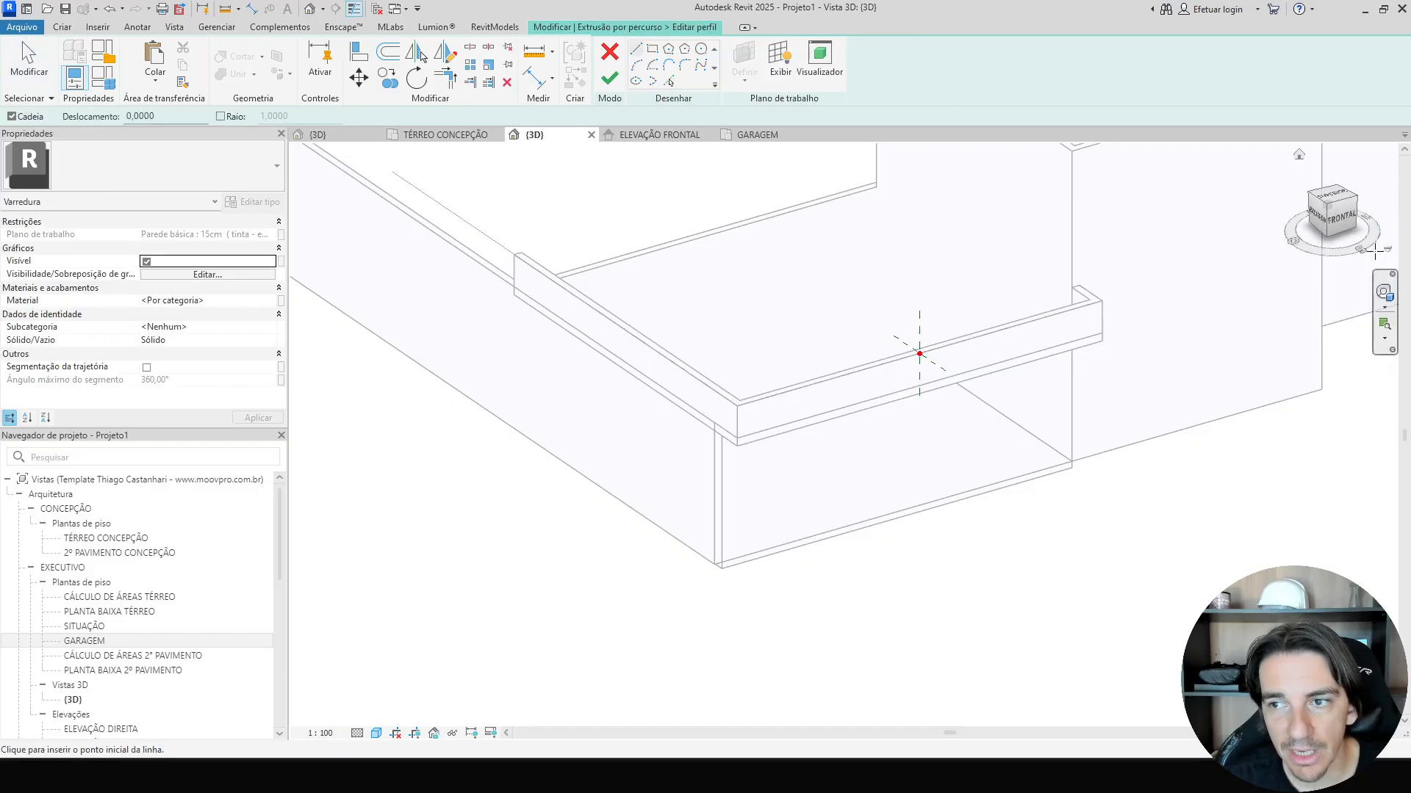
click(1320, 222)
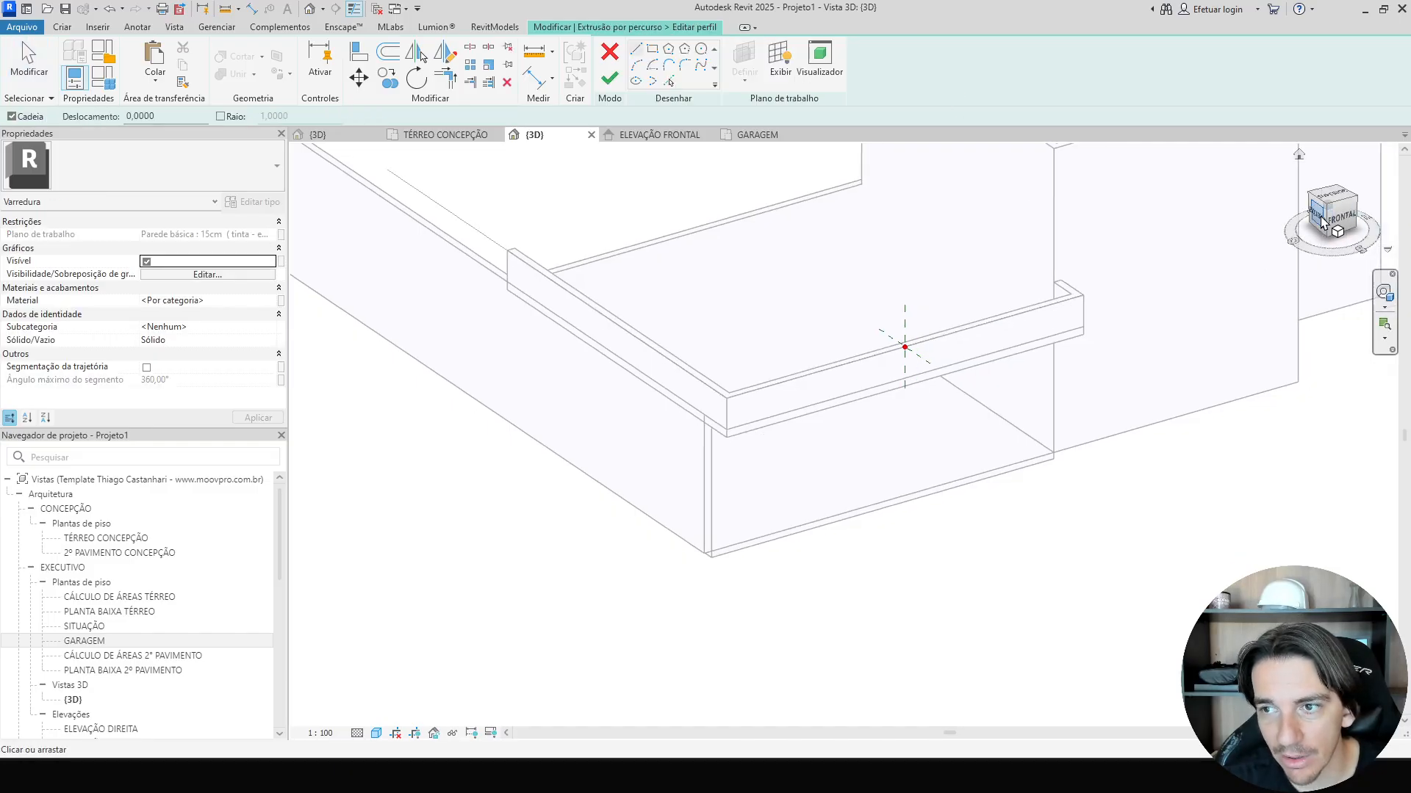
scroll(883, 435, up, 5)
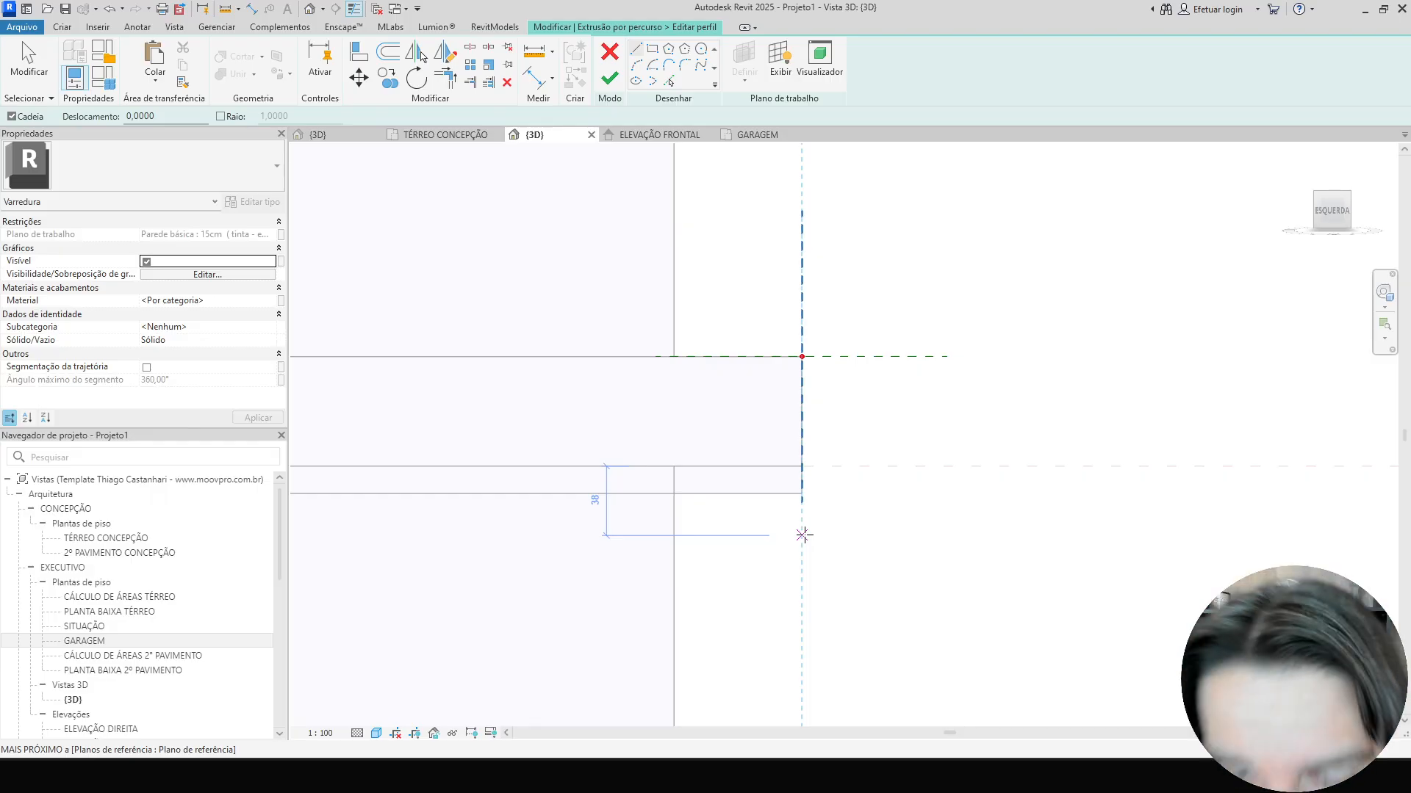
key(Escape)
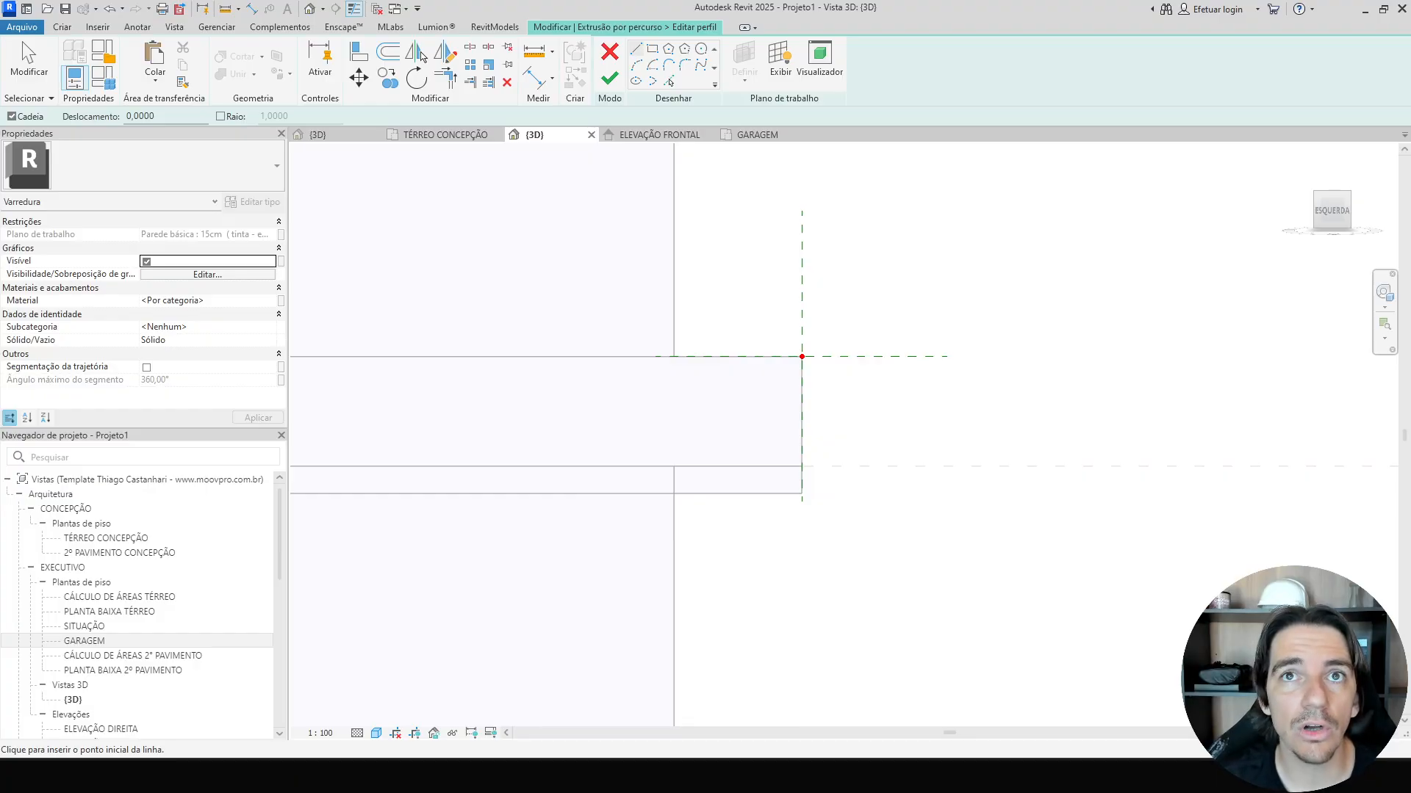
key(Escape)
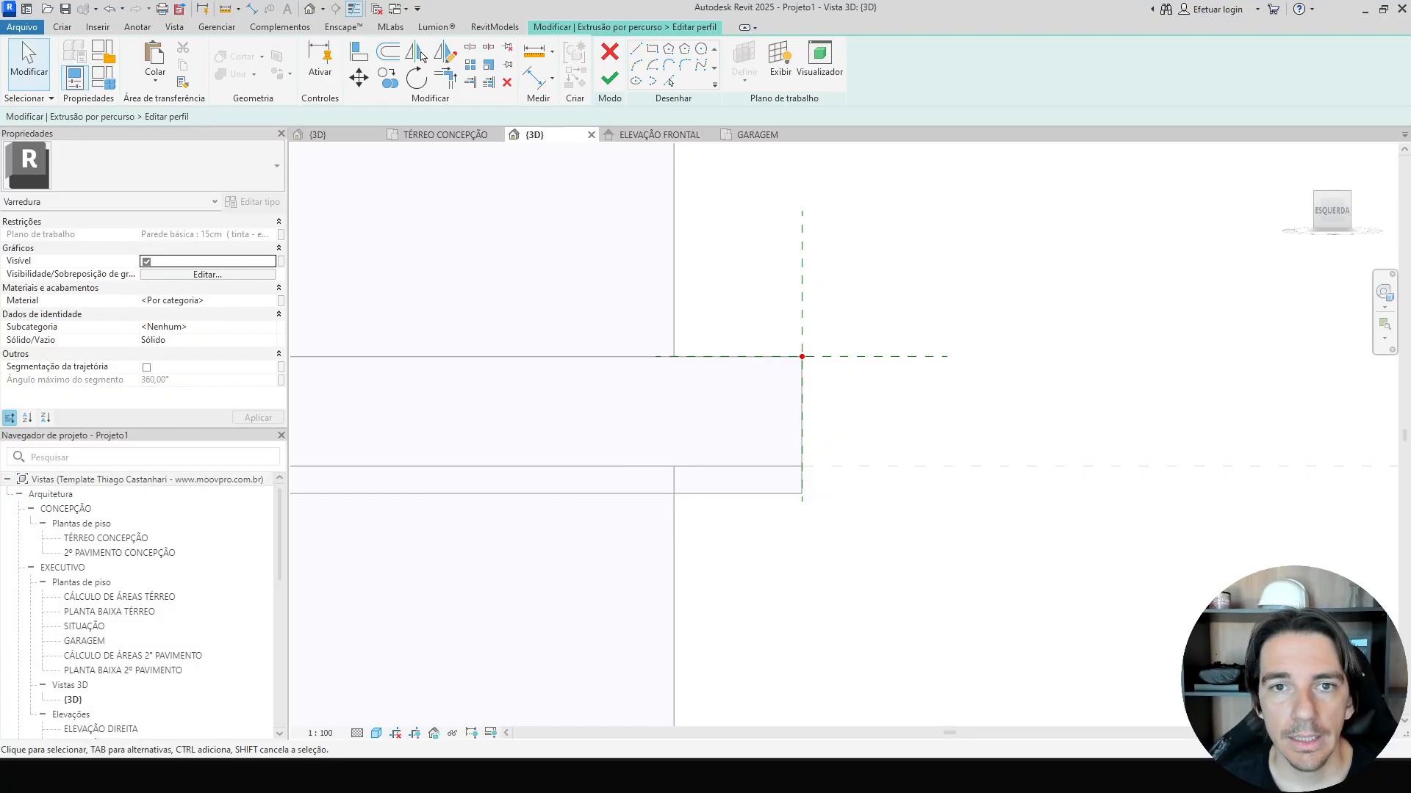
Sketch a closed cornice profile with lines at the path point, about 52 wide and 98 tall, and finish the sweep.
click(636, 48)
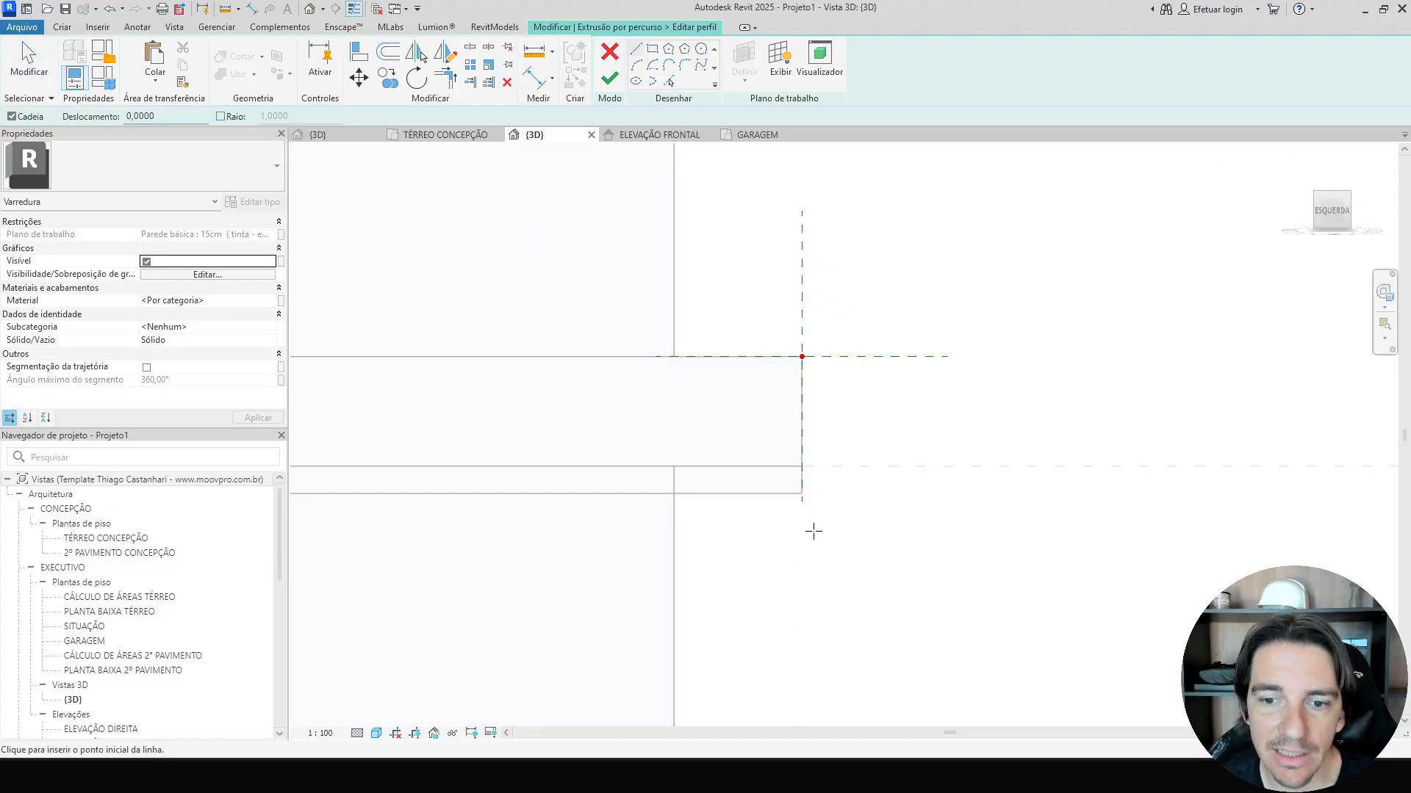
scroll(813, 514, up, 3)
click(791, 482)
click(907, 482)
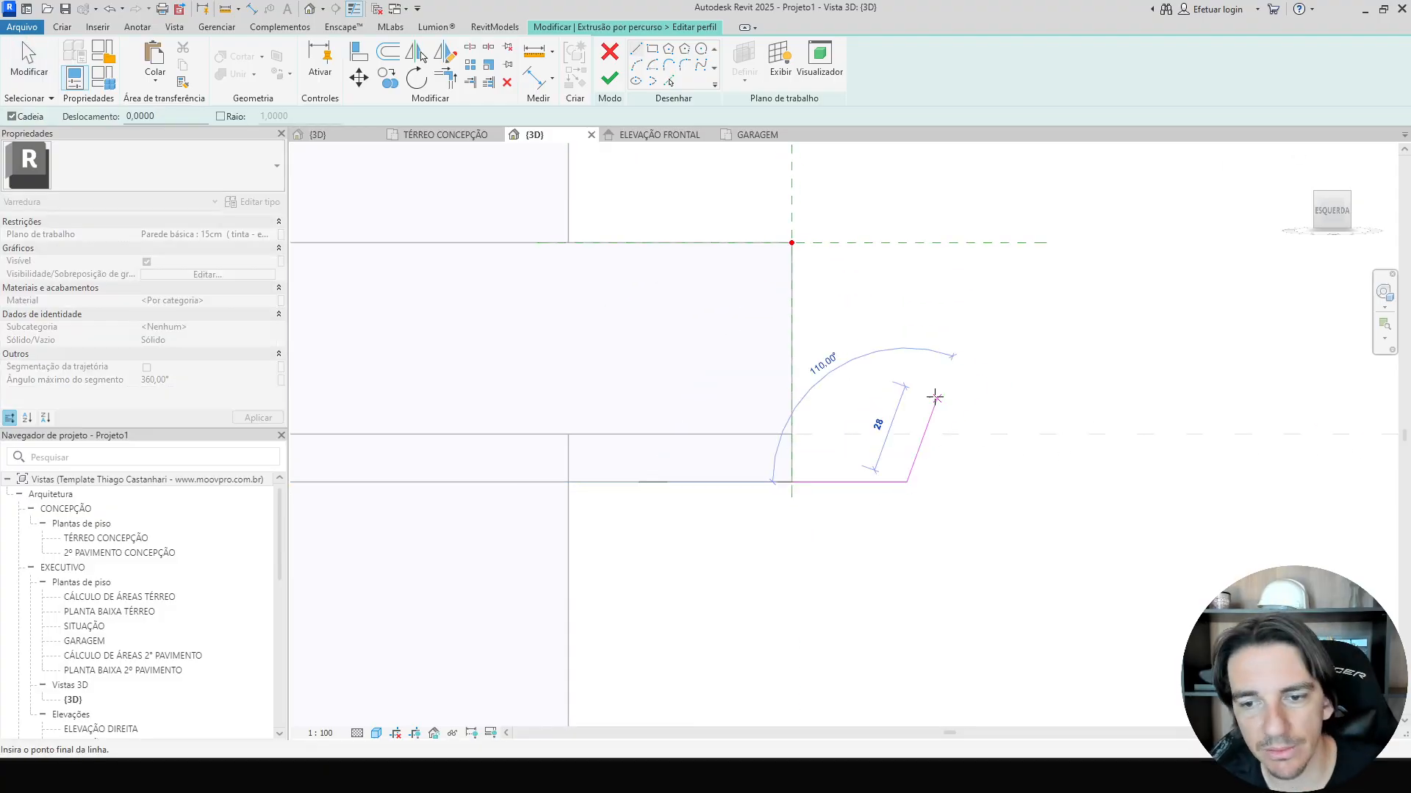
click(929, 390)
click(869, 368)
click(898, 289)
click(1095, 290)
click(1073, 177)
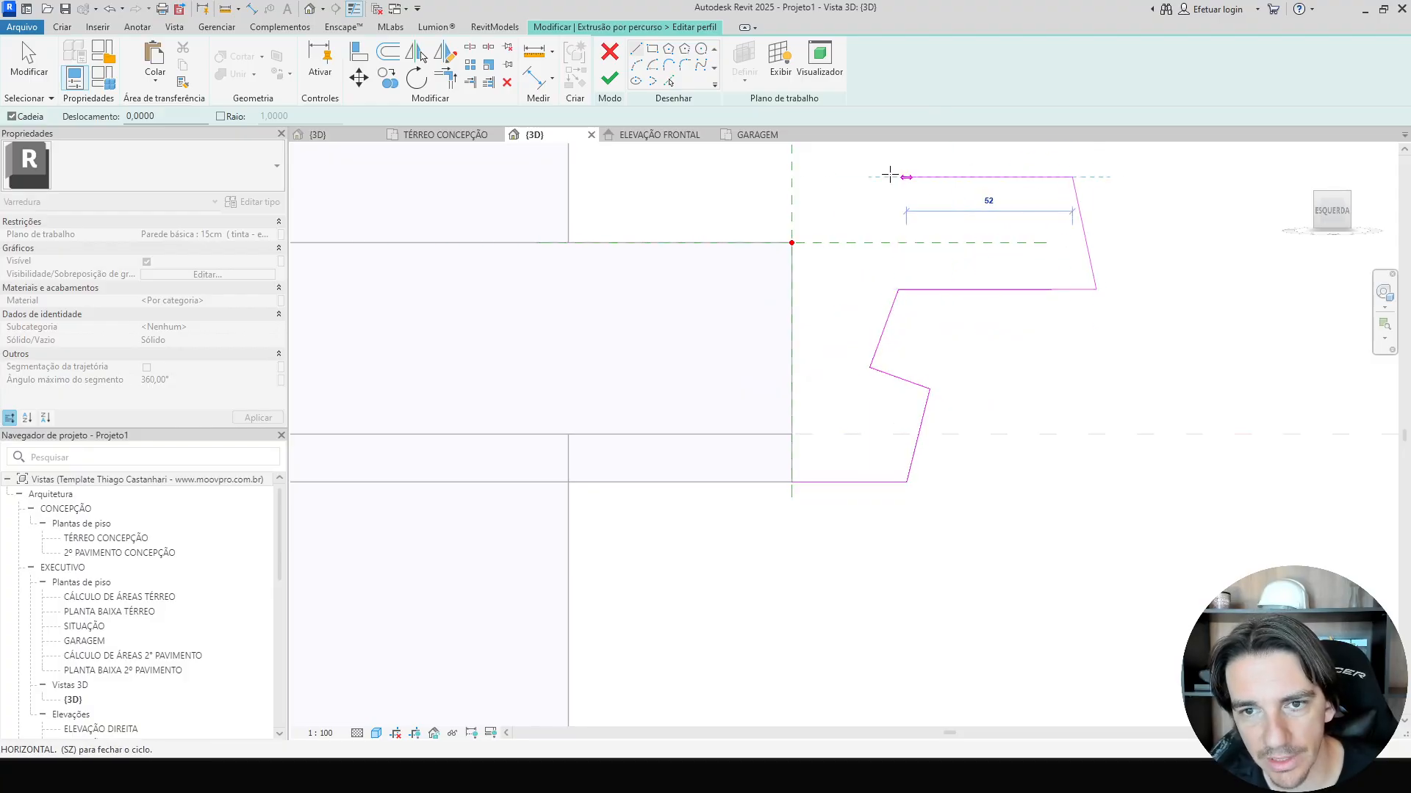
click(791, 177)
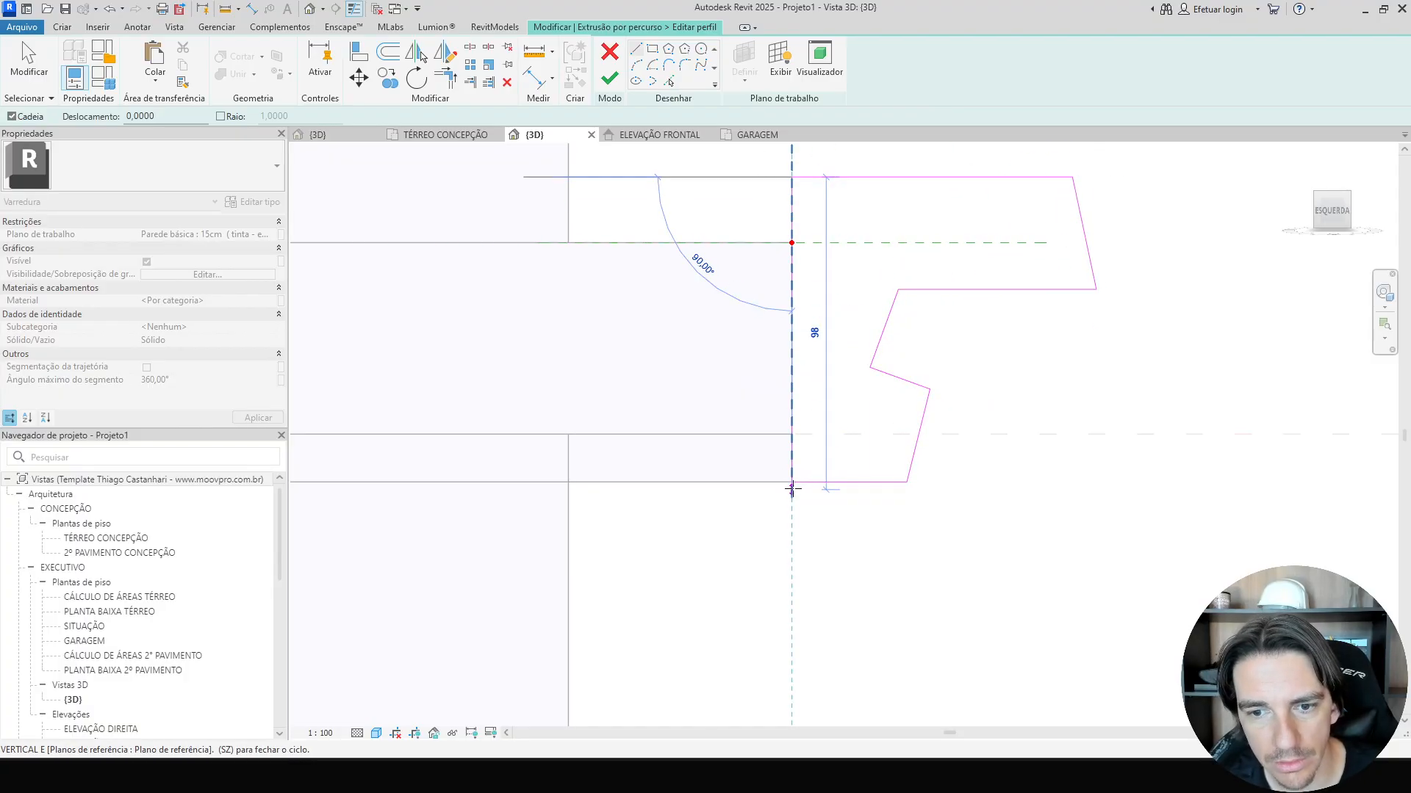
click(791, 482)
click(614, 78)
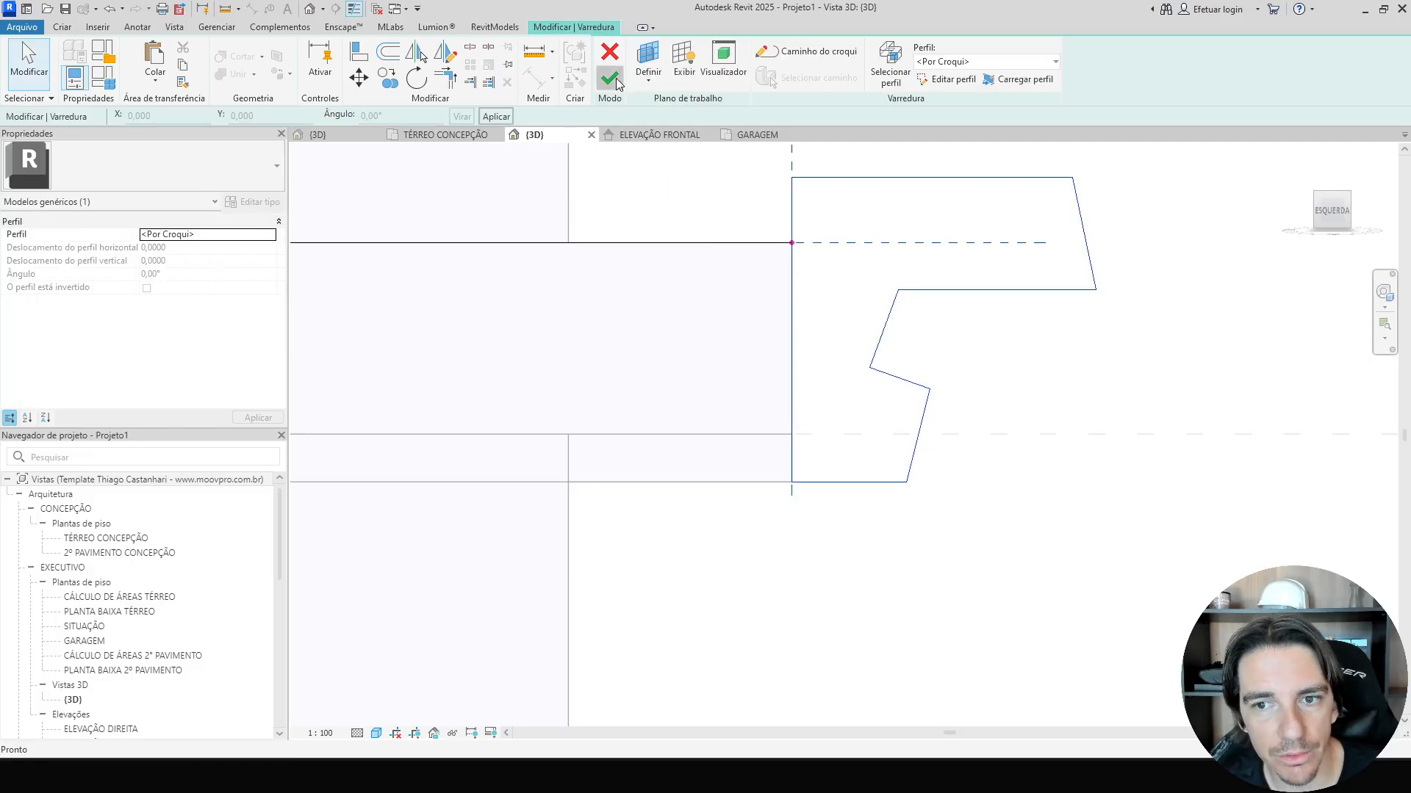
click(616, 78)
Orbit around the new cornice and compare it with the reference house image.
scroll(1093, 535, down, 3)
shift+middle_drag(1093, 535, 983, 592)
scroll(967, 630, up, 3)
click(1015, 654)
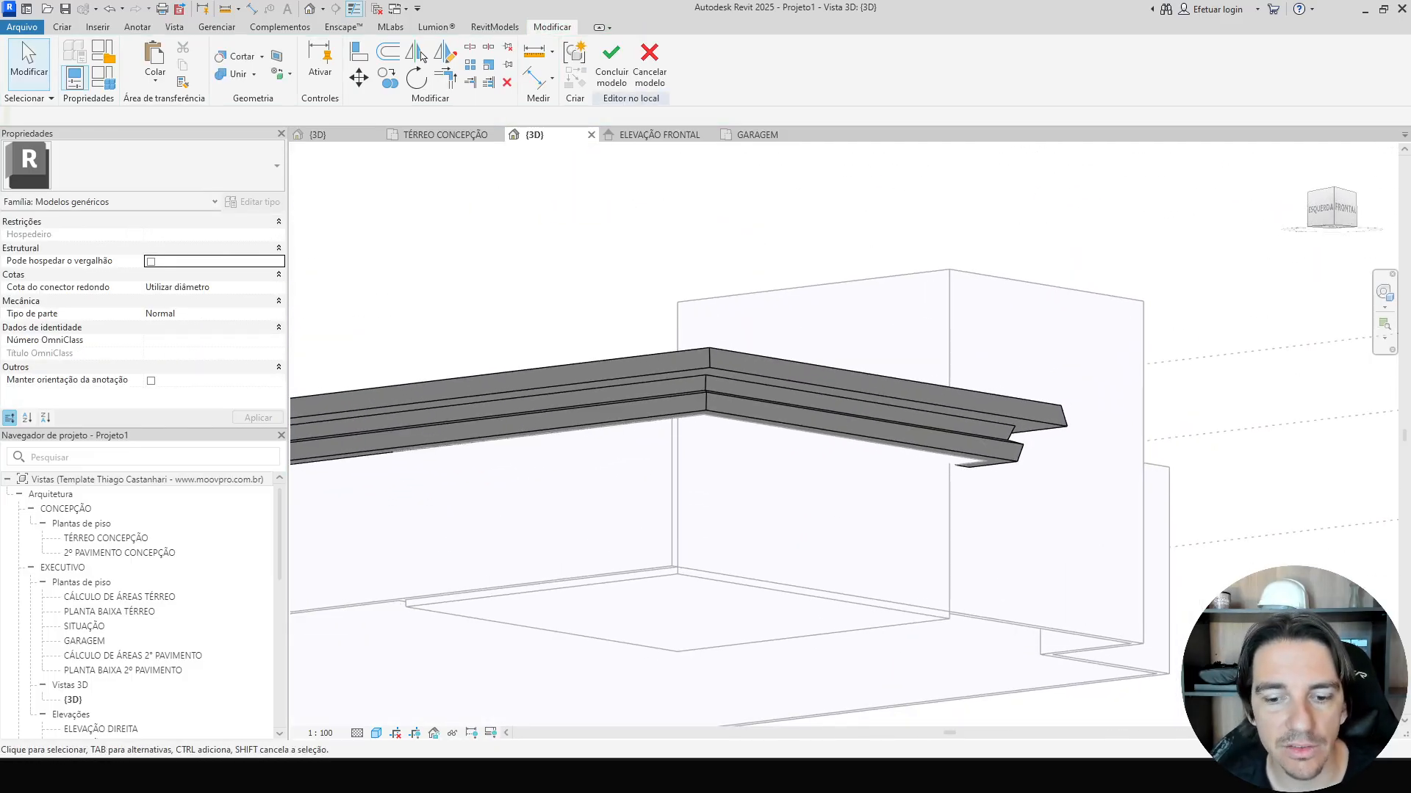
key(alt+Tab)
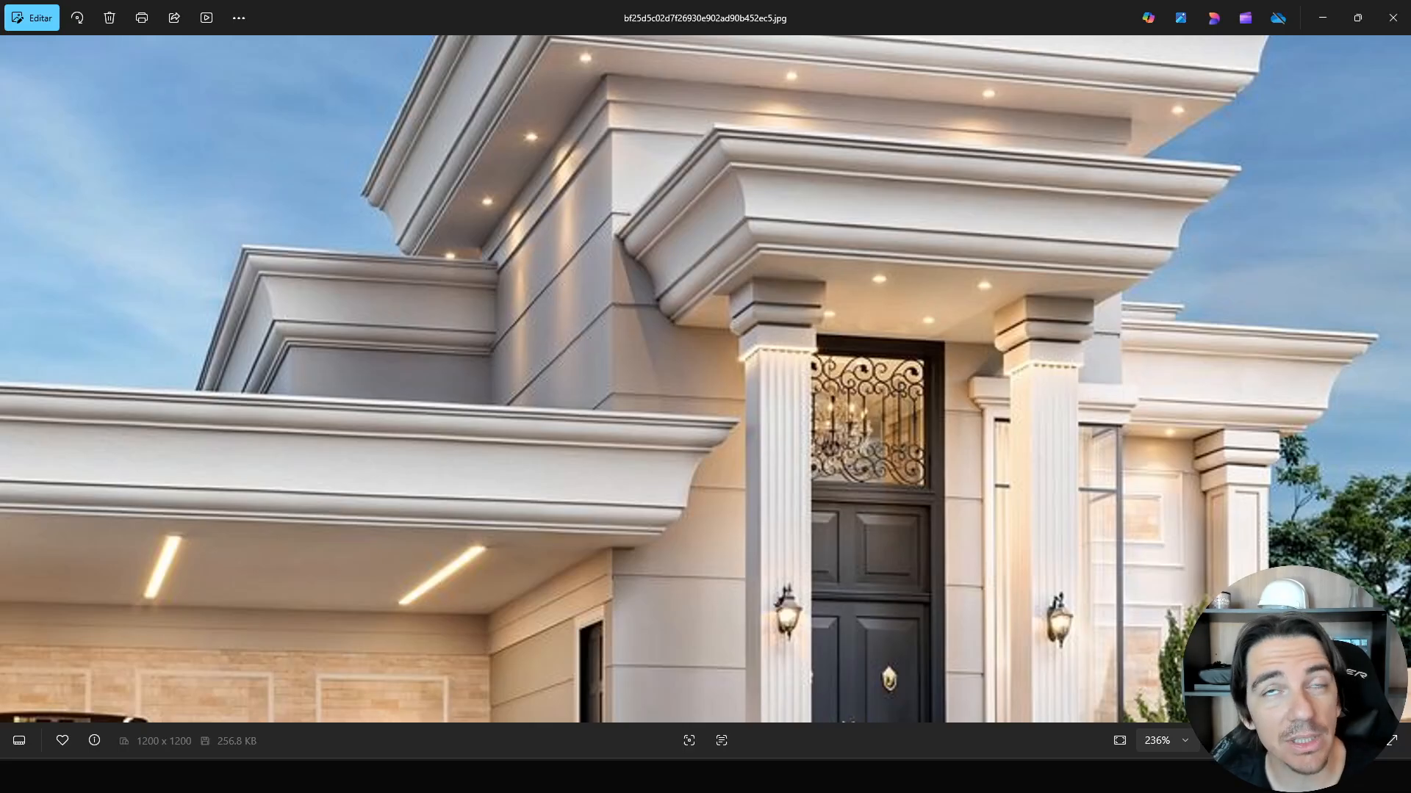
key(alt+Tab)
Edit the sweep's profile in the left-side view and delete all its sketched profile lines.
click(832, 381)
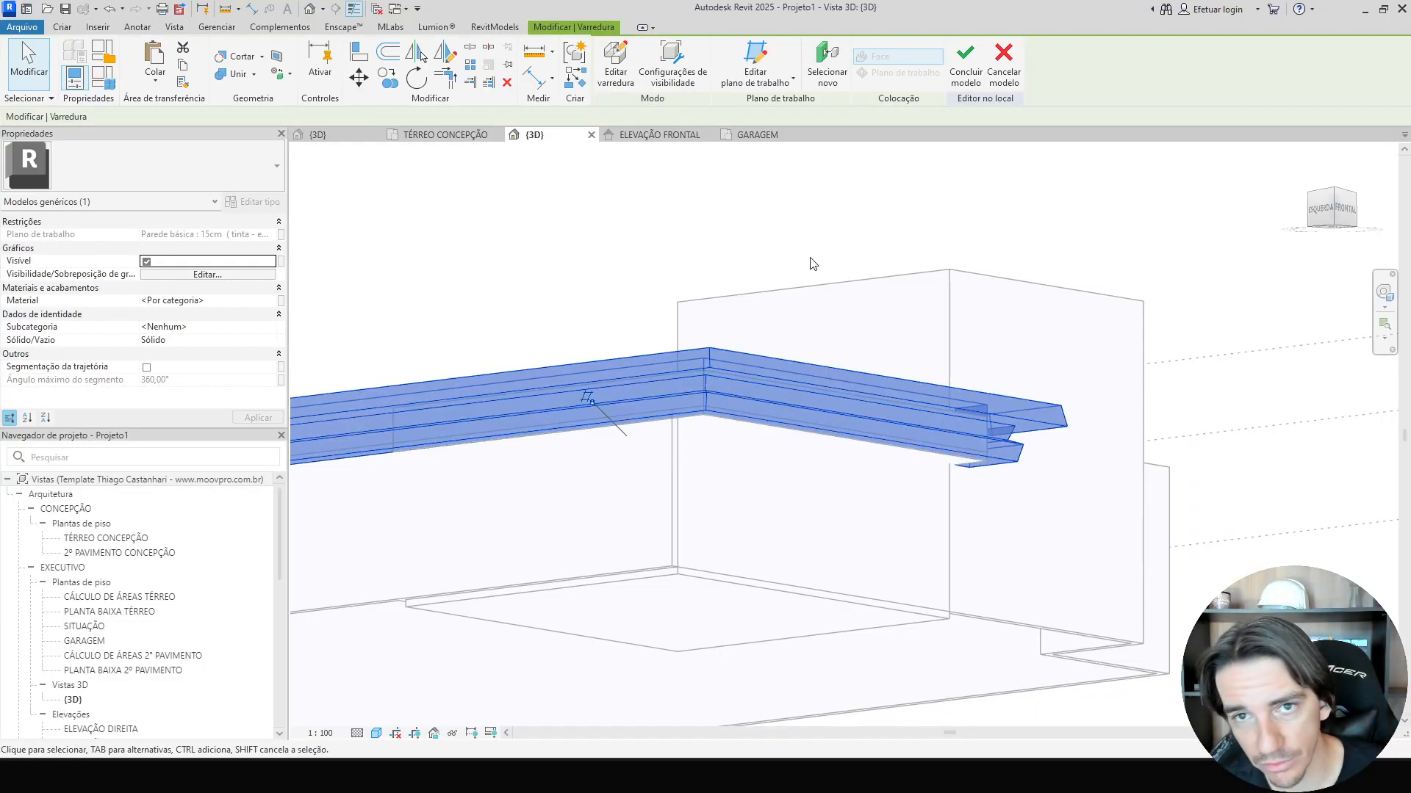
click(616, 62)
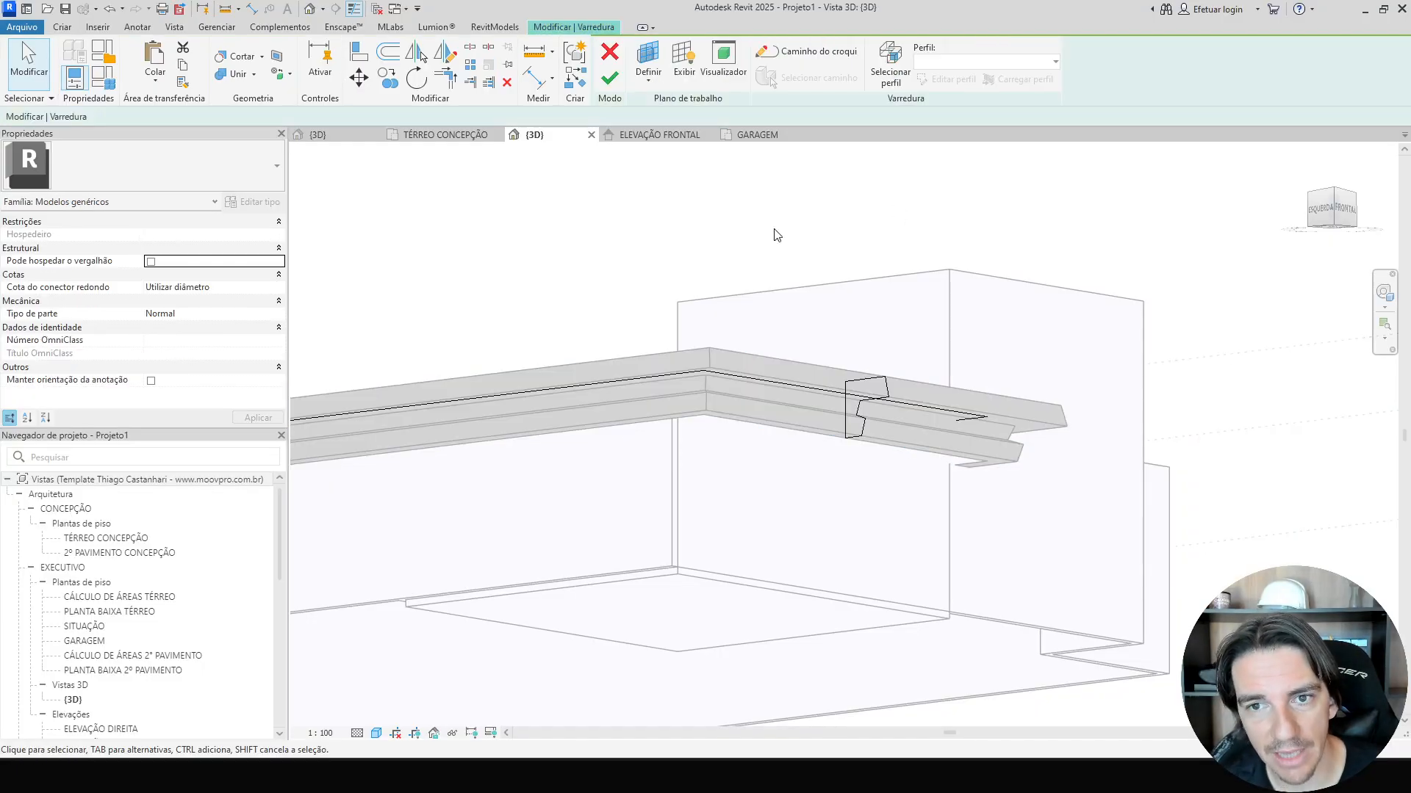
click(946, 80)
click(1321, 209)
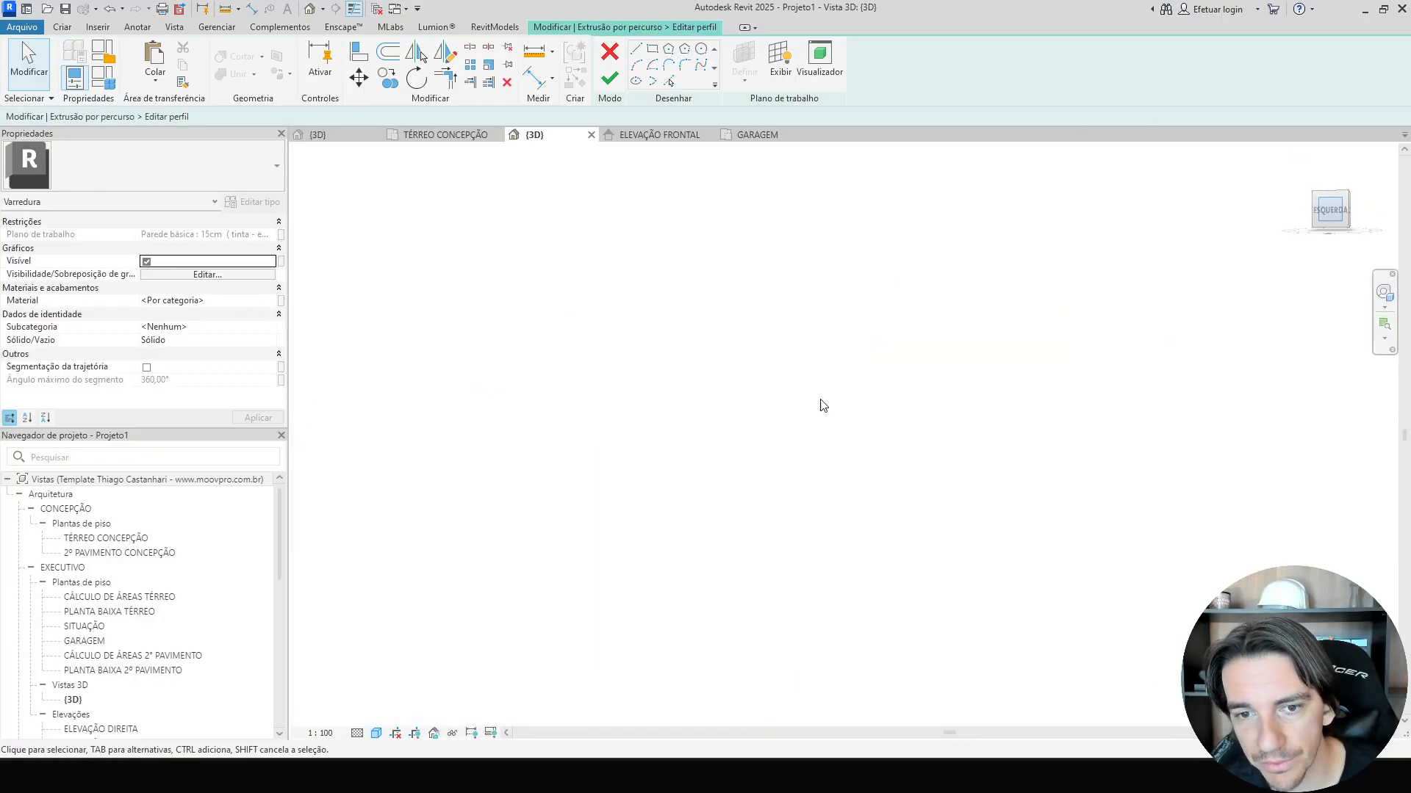
drag(946, 392, 1077, 521)
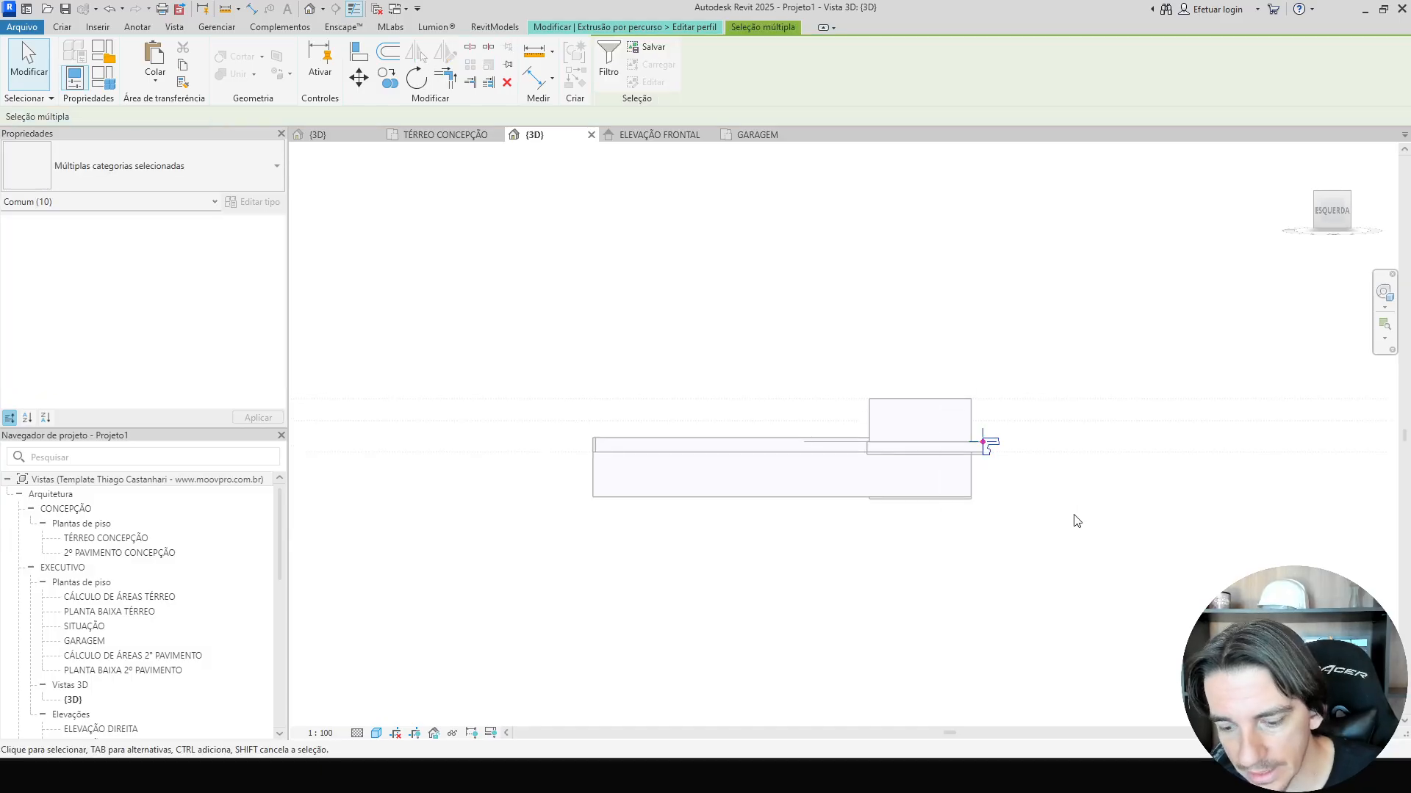
key(Delete)
Paste a copied molding profile into the profile sketch and place it beside the path point.
scroll(1065, 481, up, 4)
key(ctrl+v)
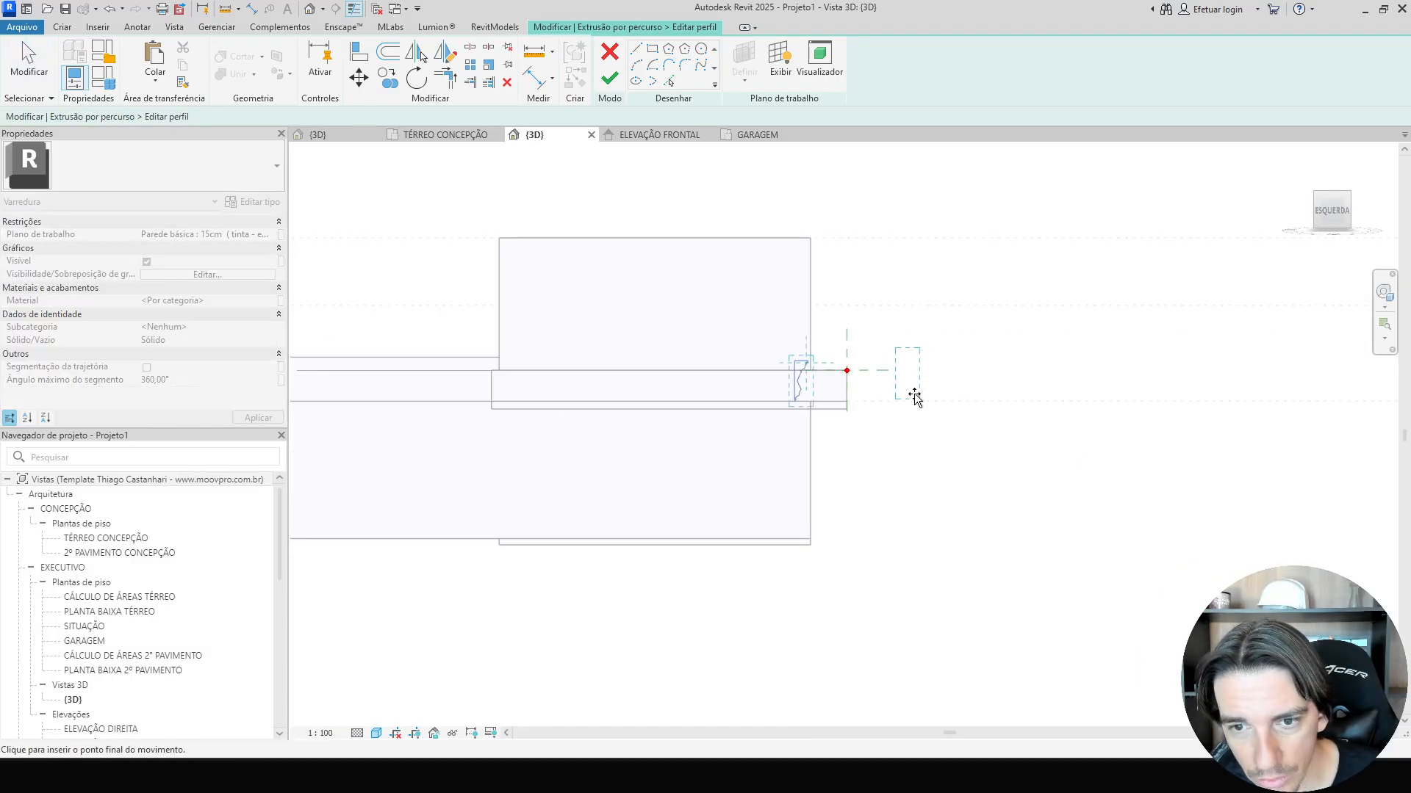
scroll(915, 397, up, 2)
click(941, 368)
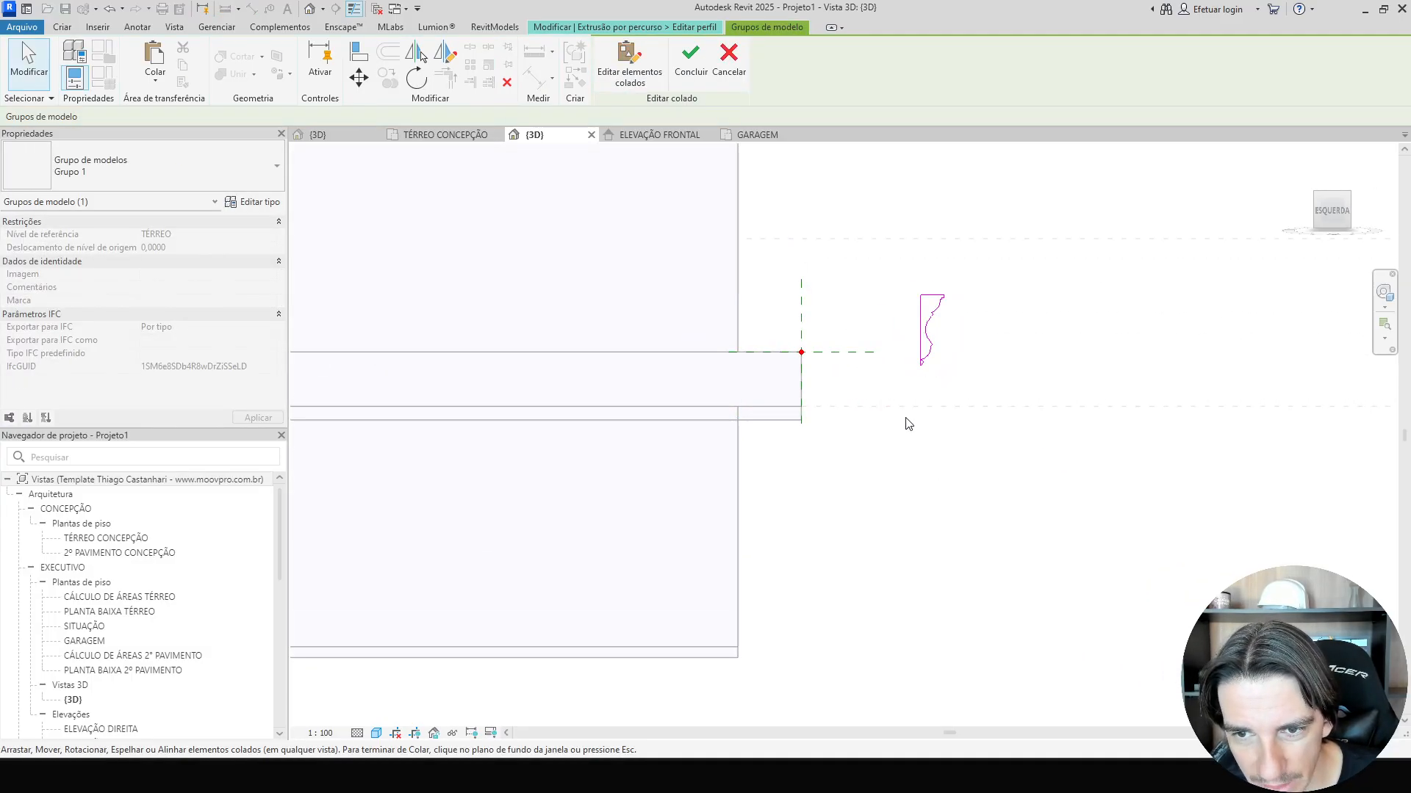
scroll(905, 397, up, 2)
click(903, 390)
Select the pasted profile lines and move them so the molding's top back corner sits on the sweep's path point.
mouse_move(914, 170)
mouse_down()
mouse_move(1048, 375)
mouse_move(1032, 383)
mouse_up()
scroll(1033, 382, up, 2)
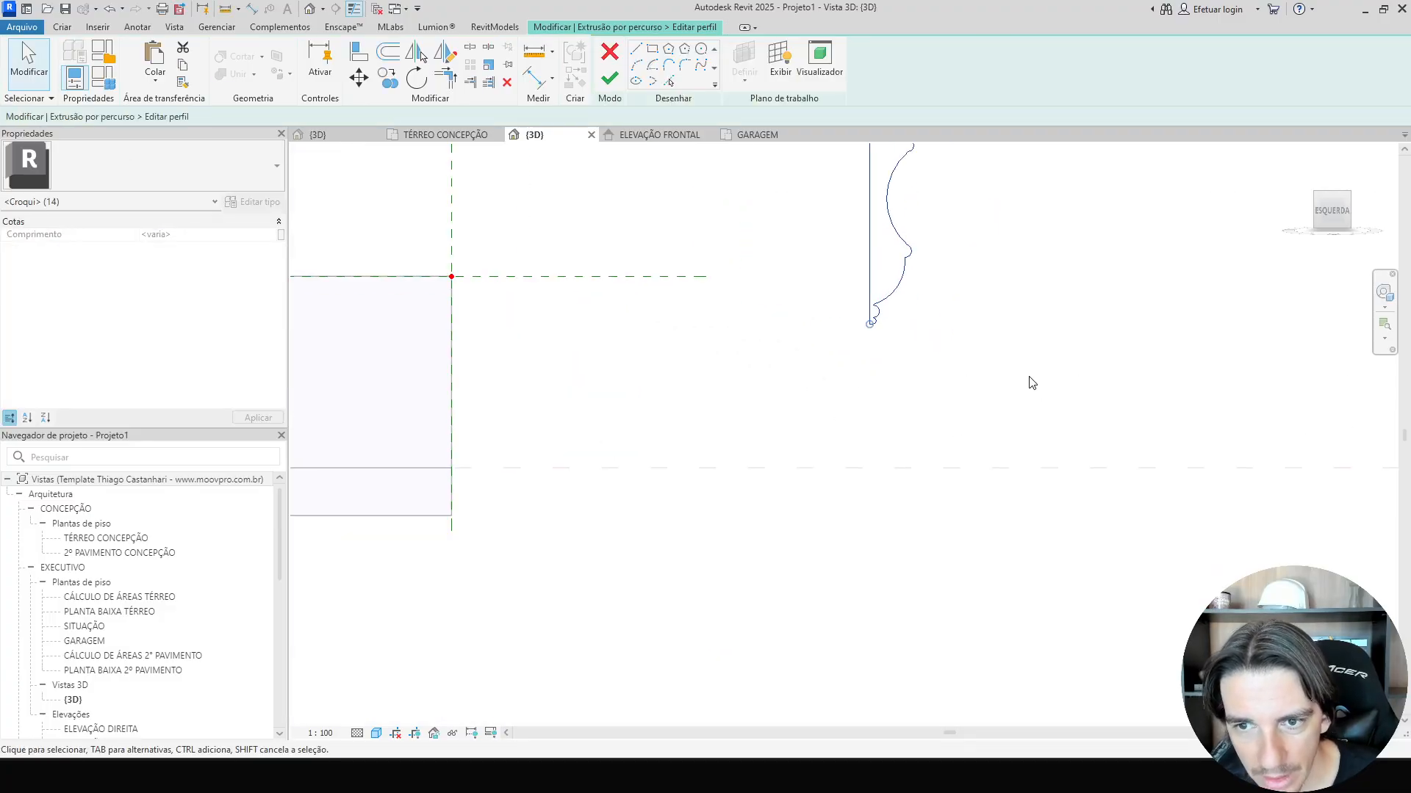
key(m)
key(v)
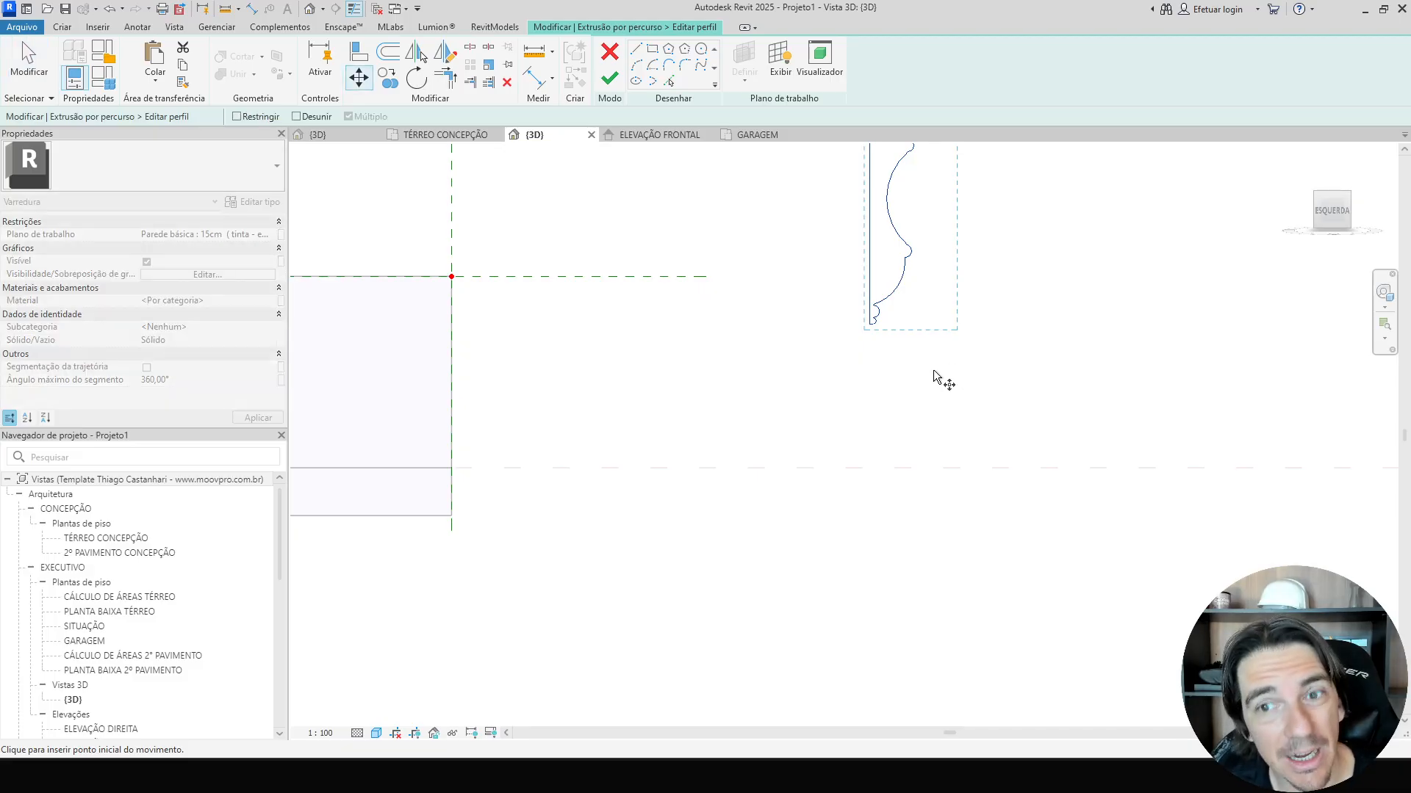
scroll(899, 347, up, 4)
click(785, 260)
scroll(786, 262, down, 3)
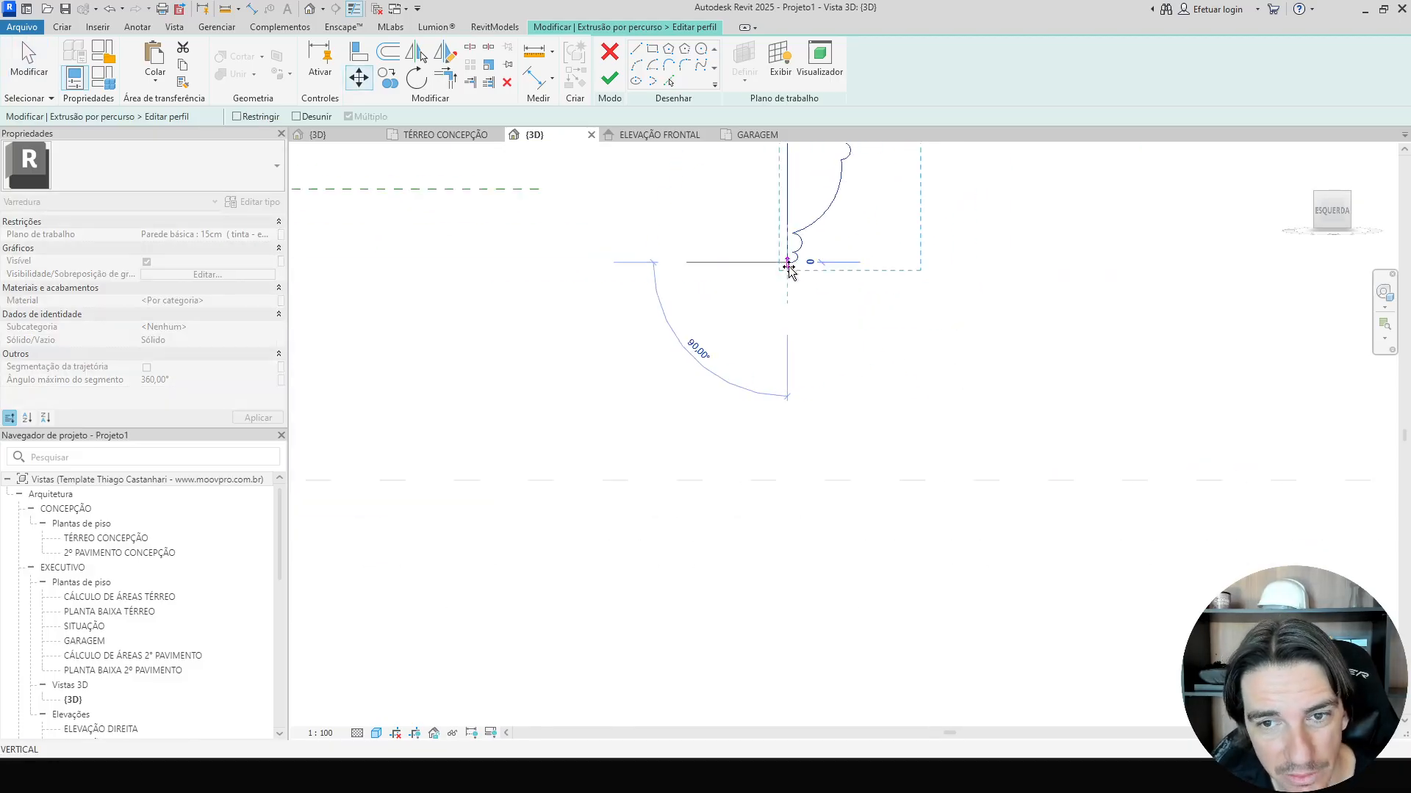
middle_drag(793, 304, 1065, 304)
scroll(650, 382, up, 4)
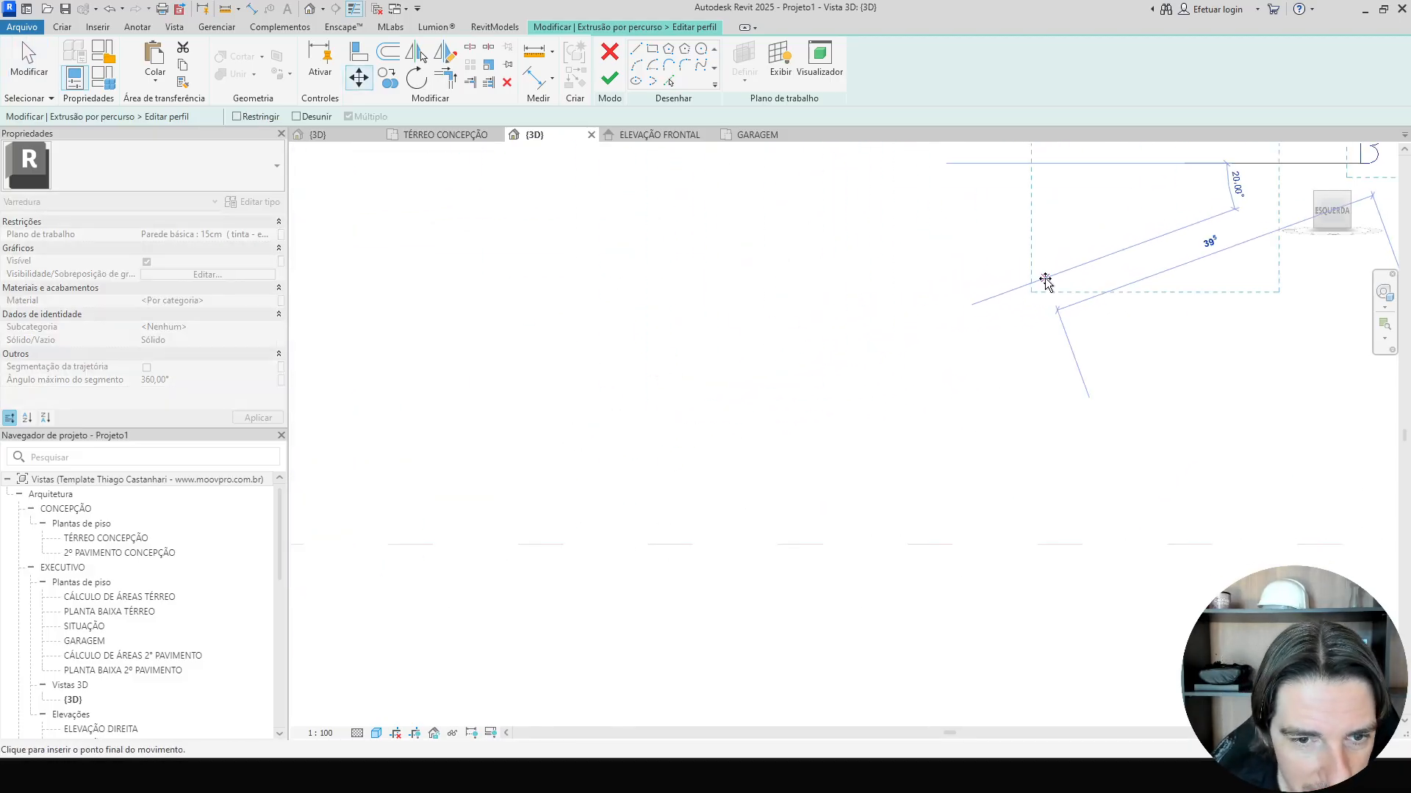
scroll(590, 537, down, 3)
scroll(488, 570, down, 2)
scroll(684, 514, up, 5)
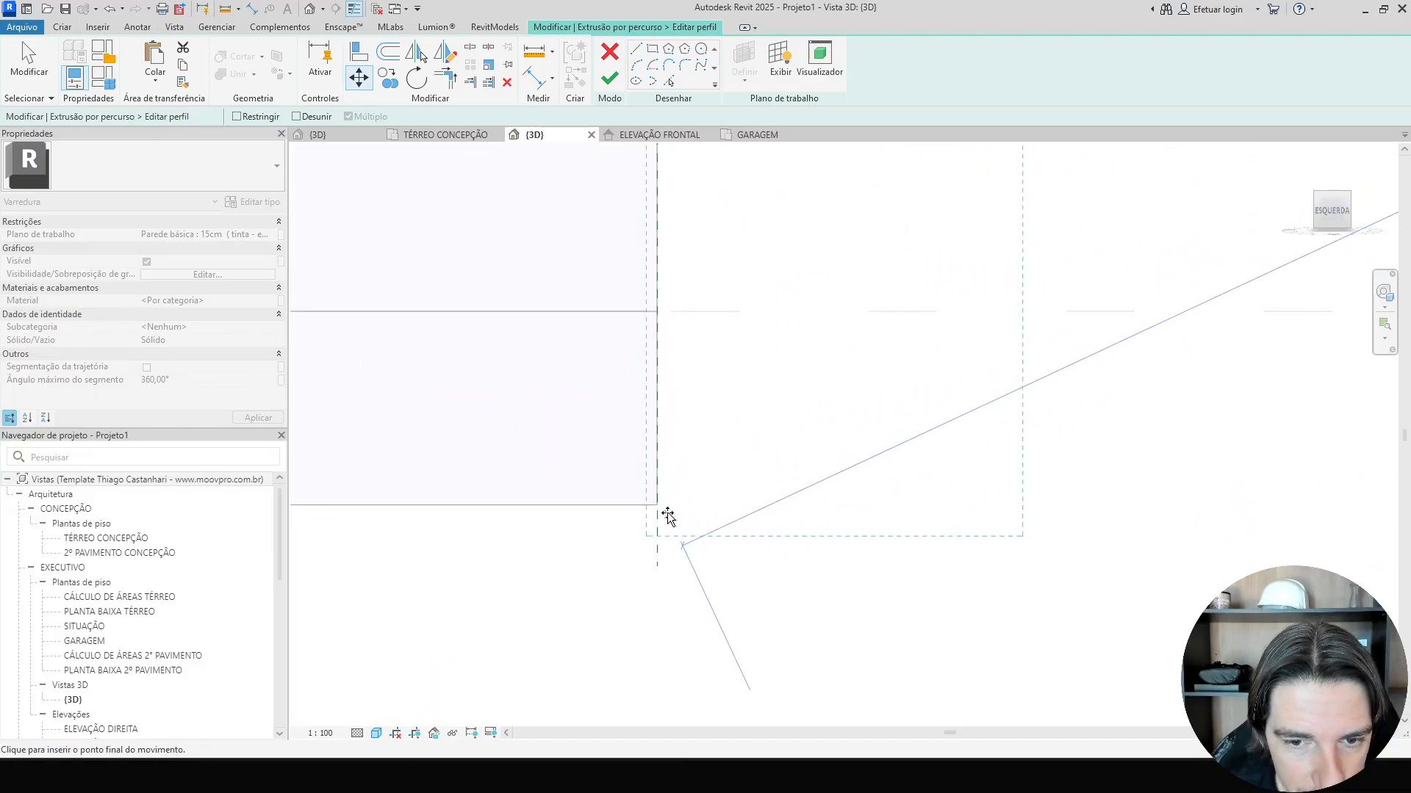
click(656, 505)
scroll(752, 570, down, 1)
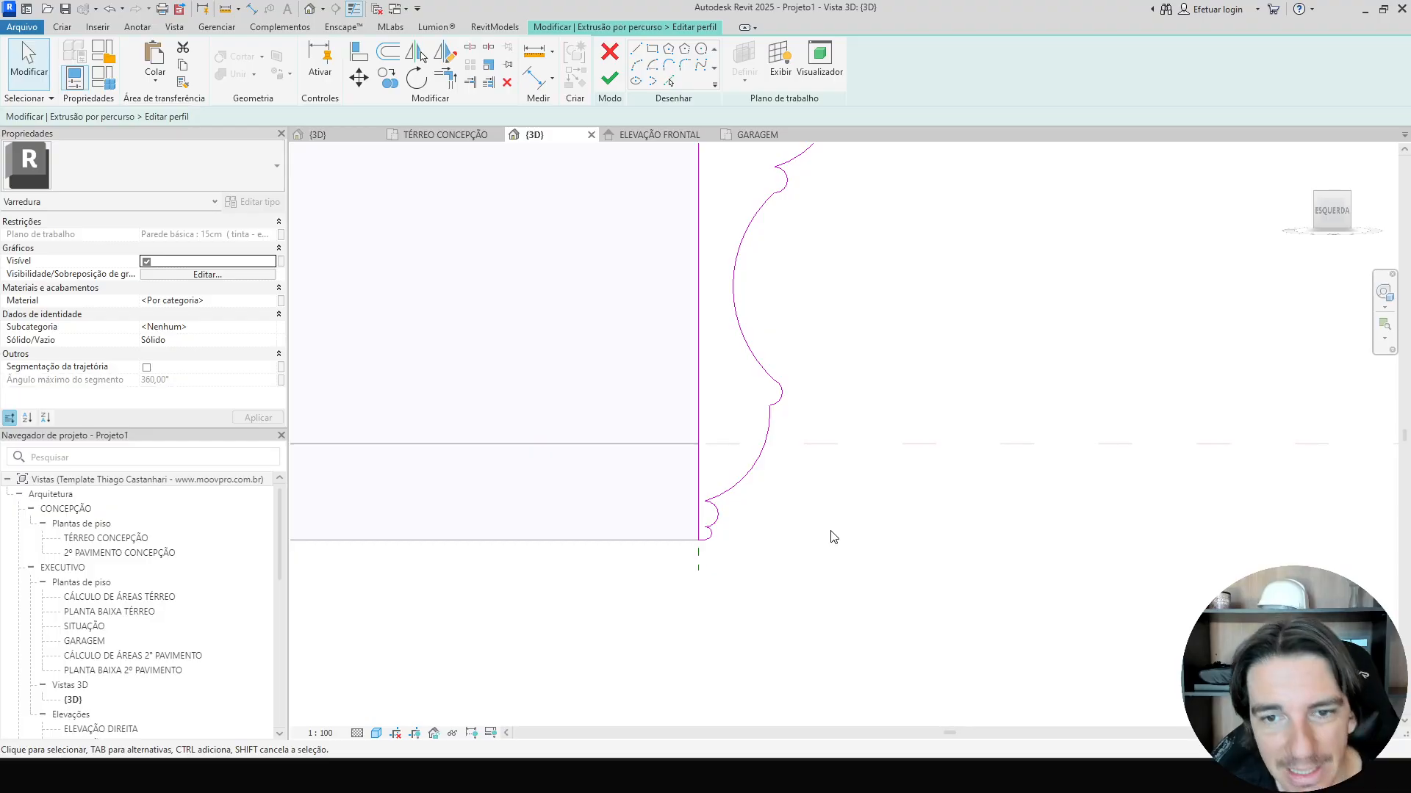
mouse_move(831, 535)
middle_down()
mouse_move(880, 544)
mouse_move(840, 551)
middle_up()
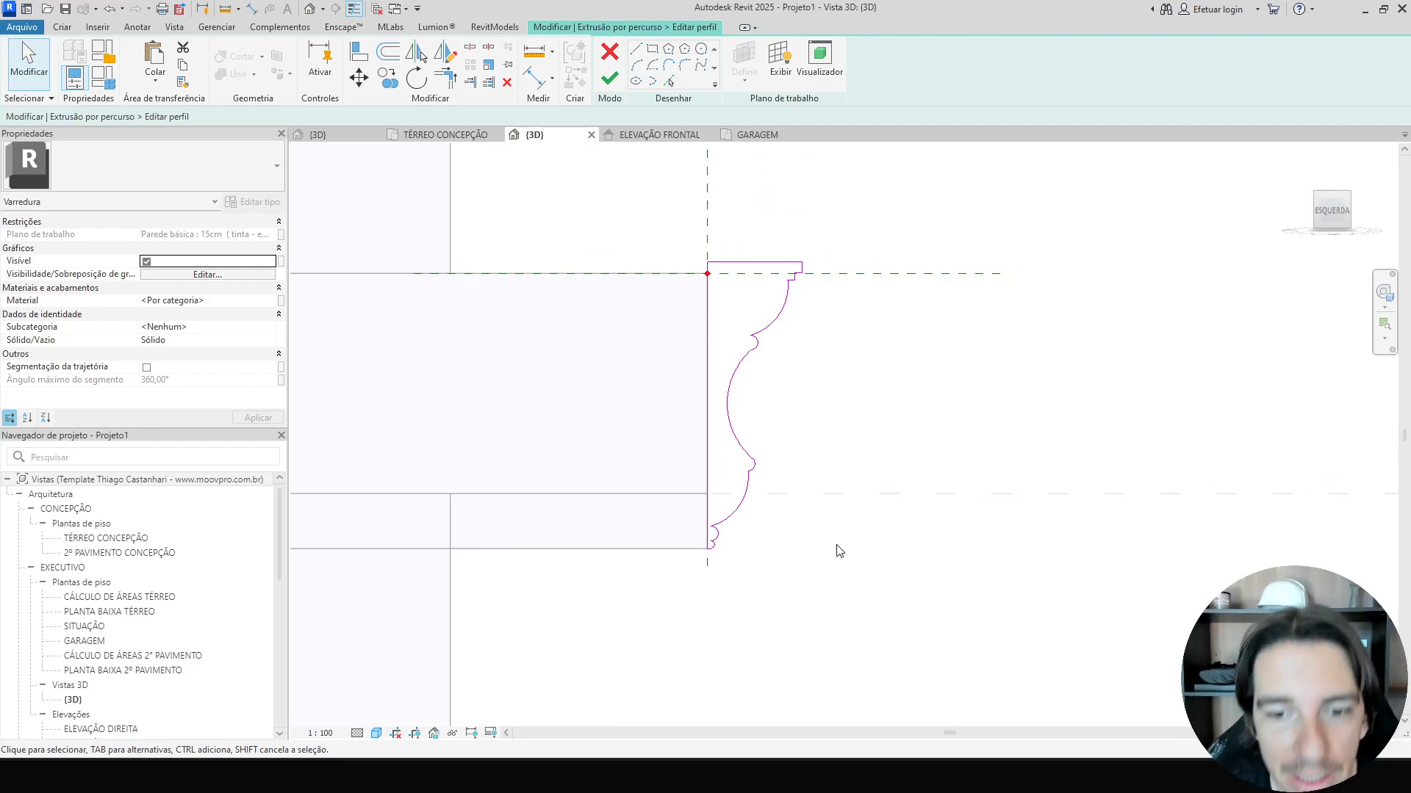
scroll(756, 563, up, 2)
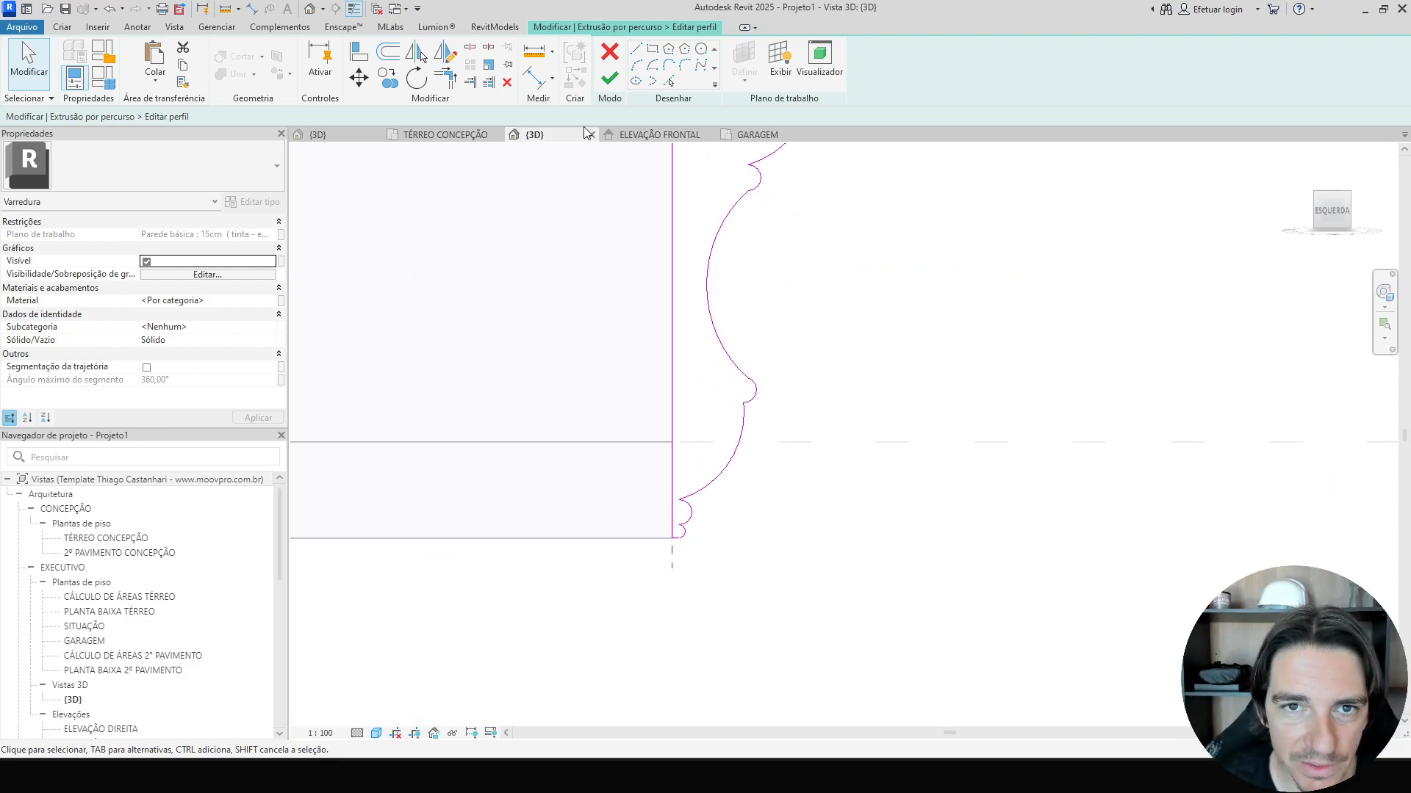
Sketch two arcs along the lower part of the molding profile's curved face.
click(641, 70)
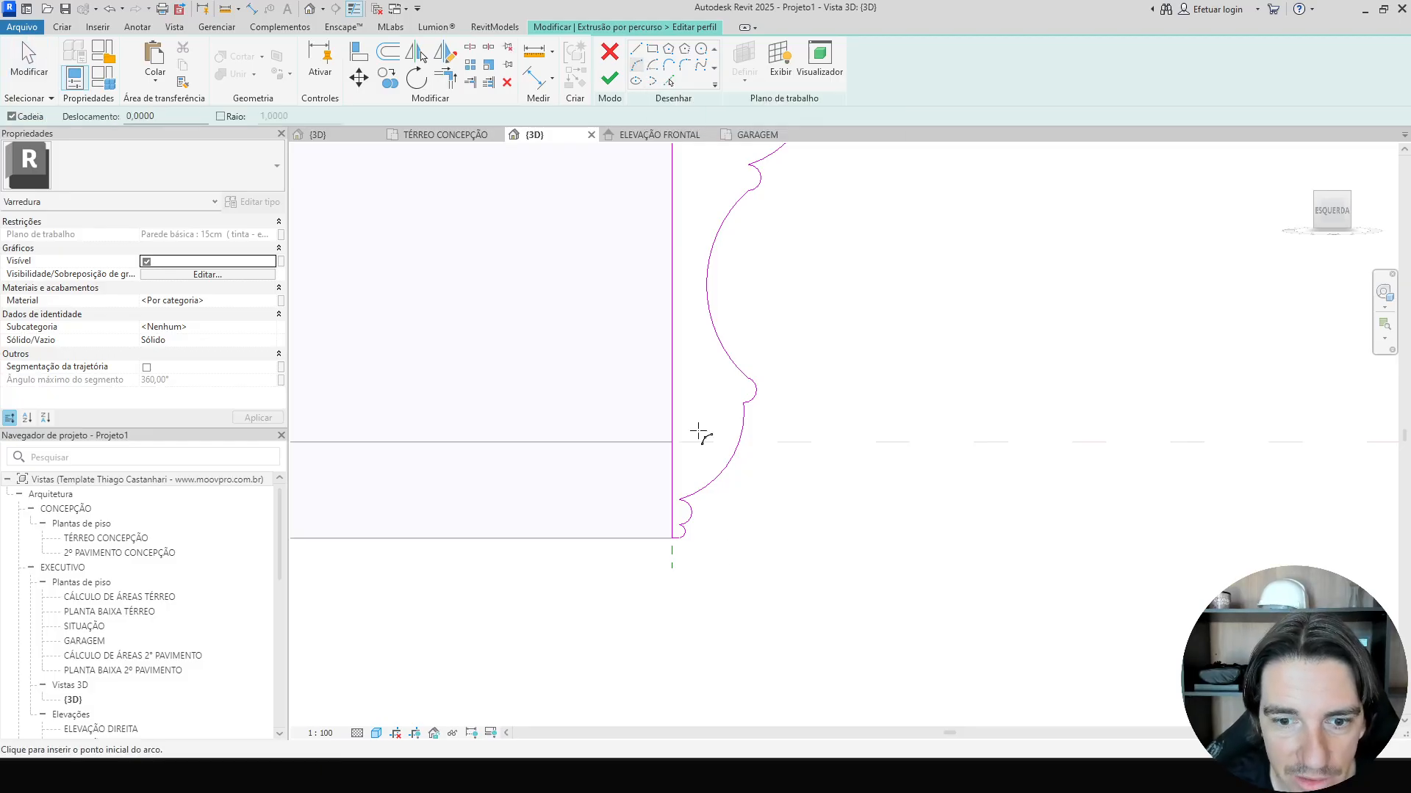
scroll(717, 515, up, 4)
click(687, 534)
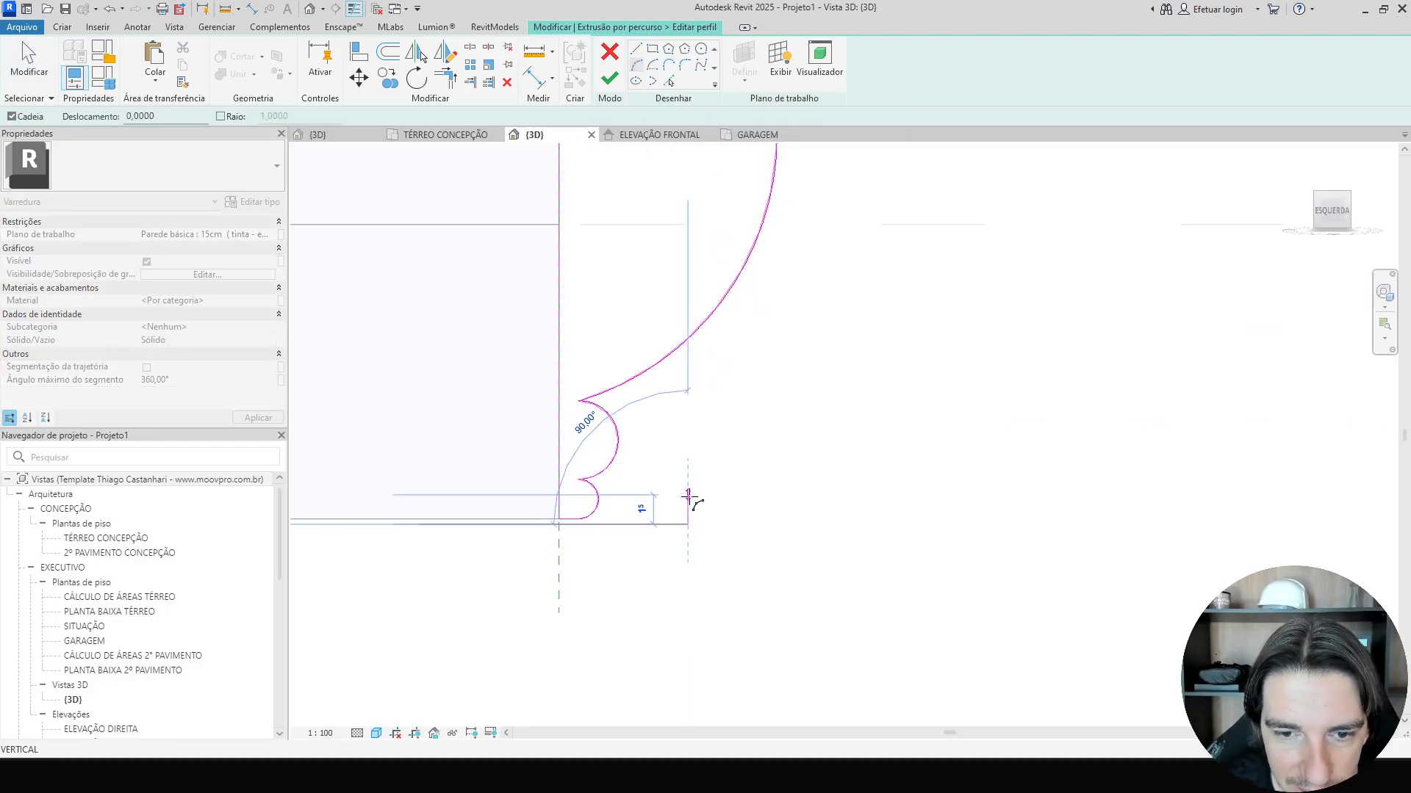
click(688, 492)
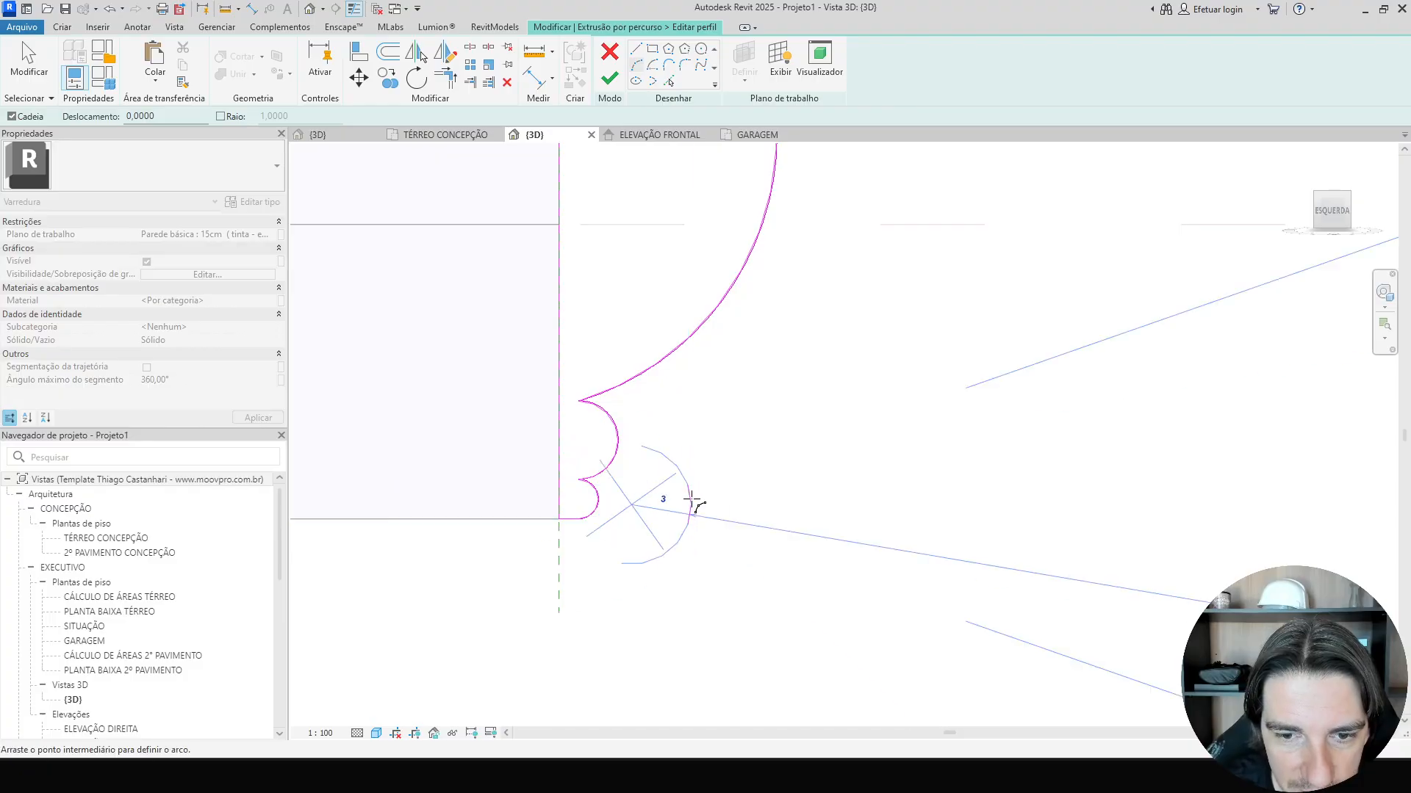
click(709, 505)
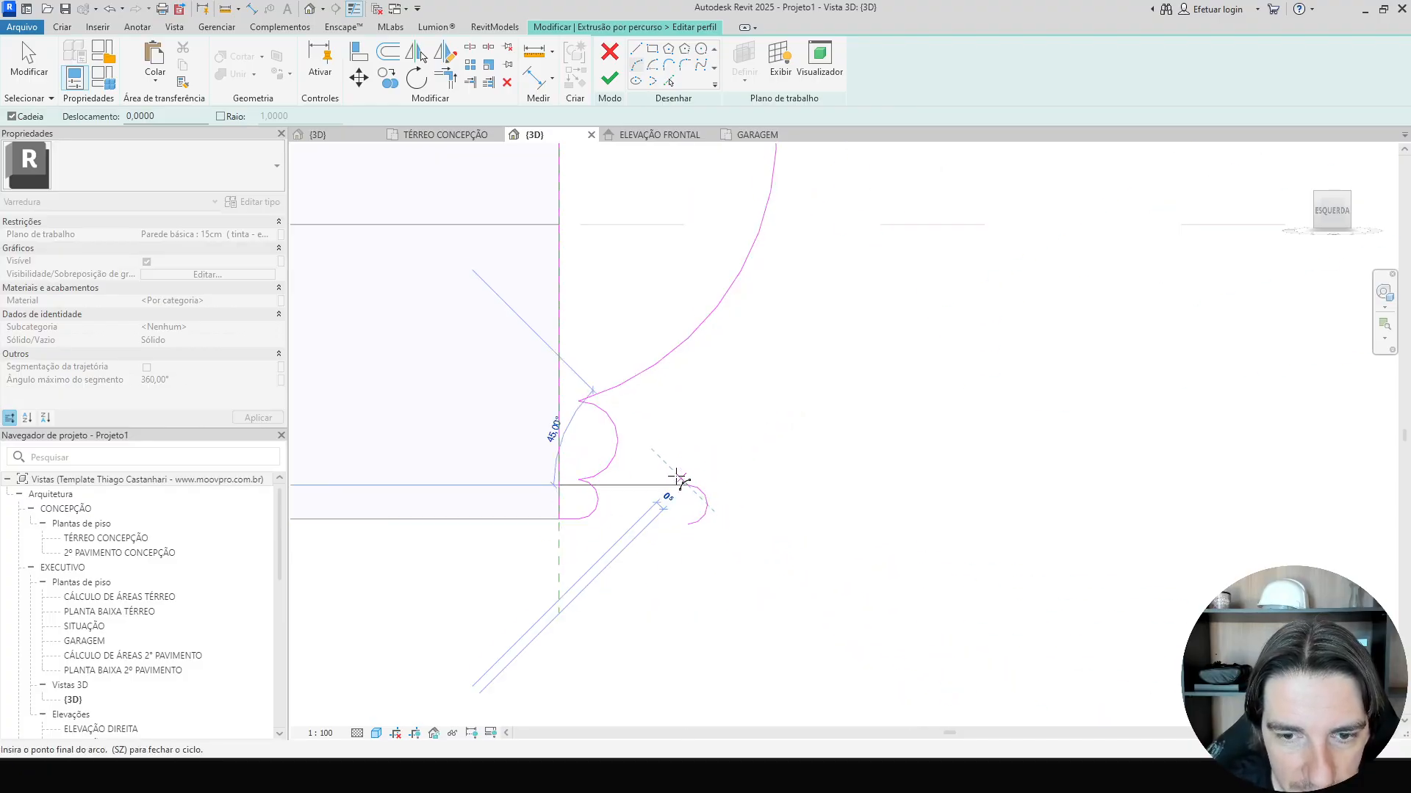
key(Escape)
click(688, 485)
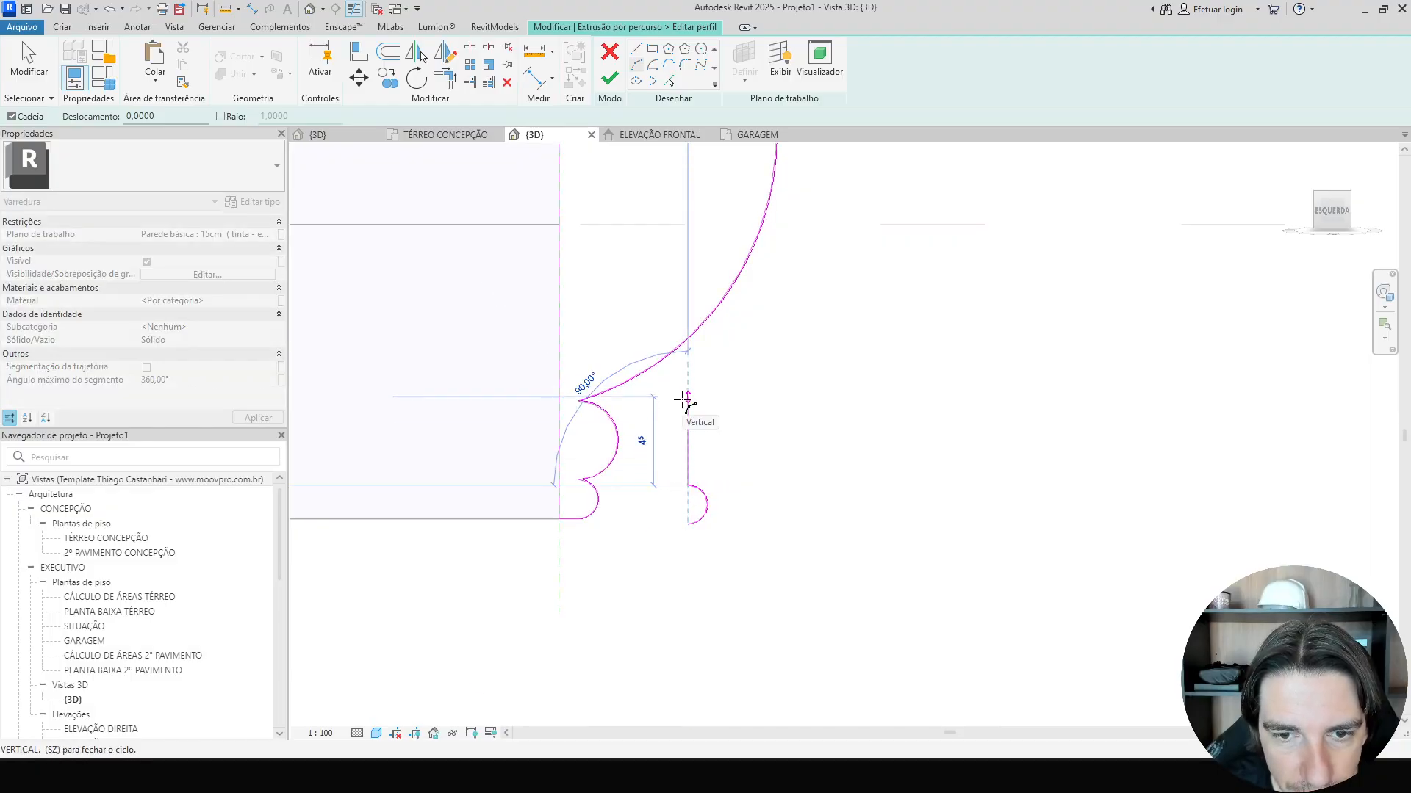
click(687, 398)
click(731, 434)
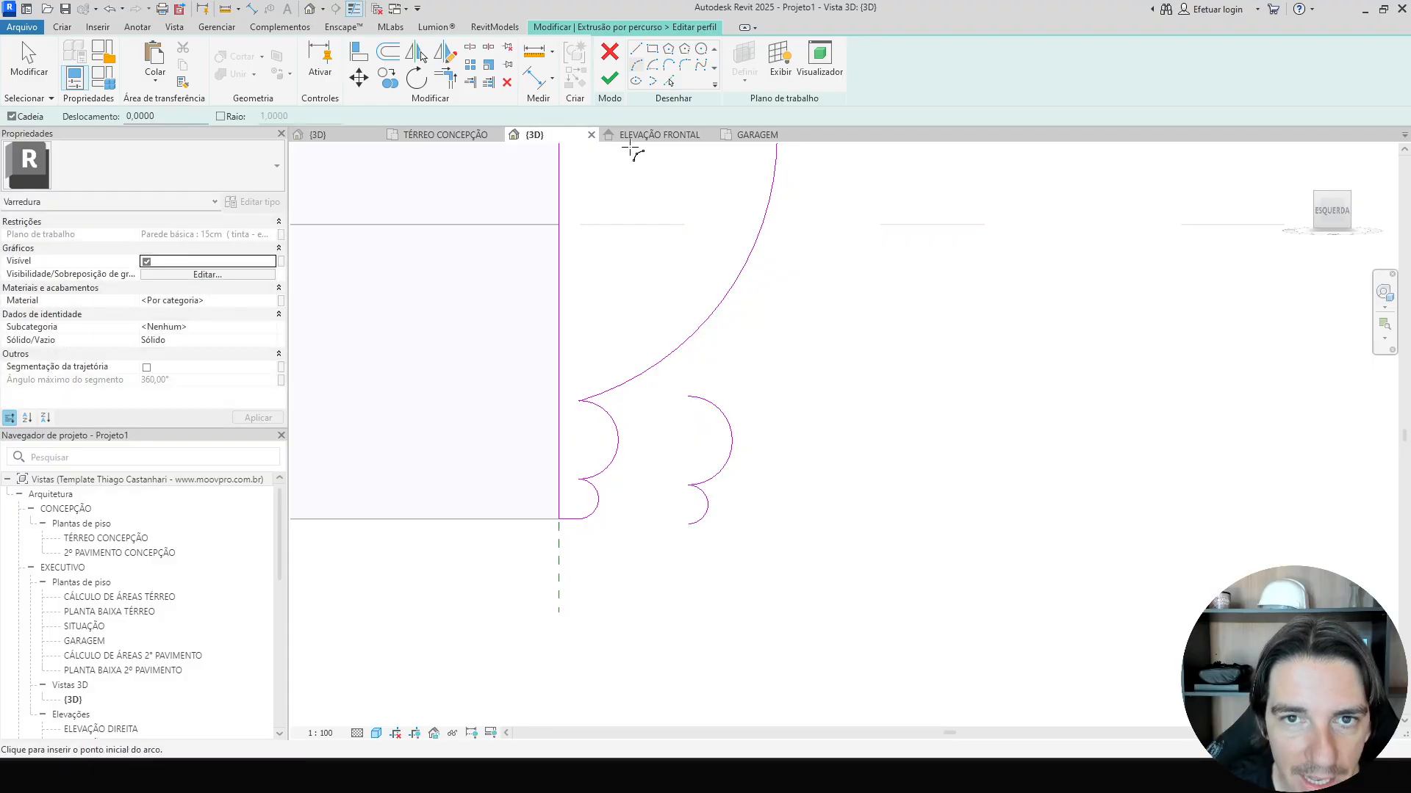
Continue the chain with several more tangent arcs following the profile's curved face upward.
click(688, 397)
scroll(753, 333, down, 3)
mouse_move(753, 333)
middle_down()
mouse_move(671, 535)
mouse_move(681, 526)
middle_up()
scroll(682, 523, down, 1)
scroll(721, 401, up, 3)
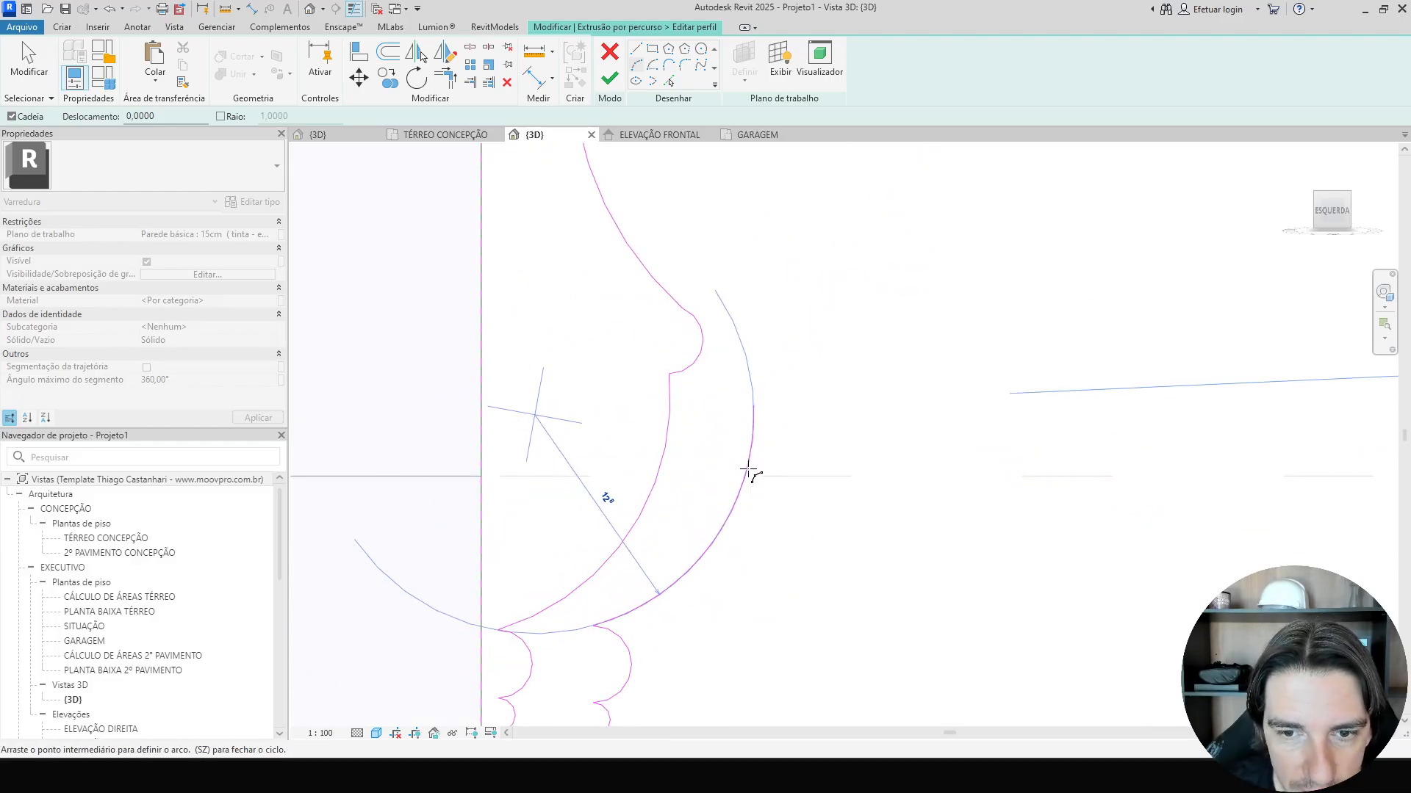
click(754, 345)
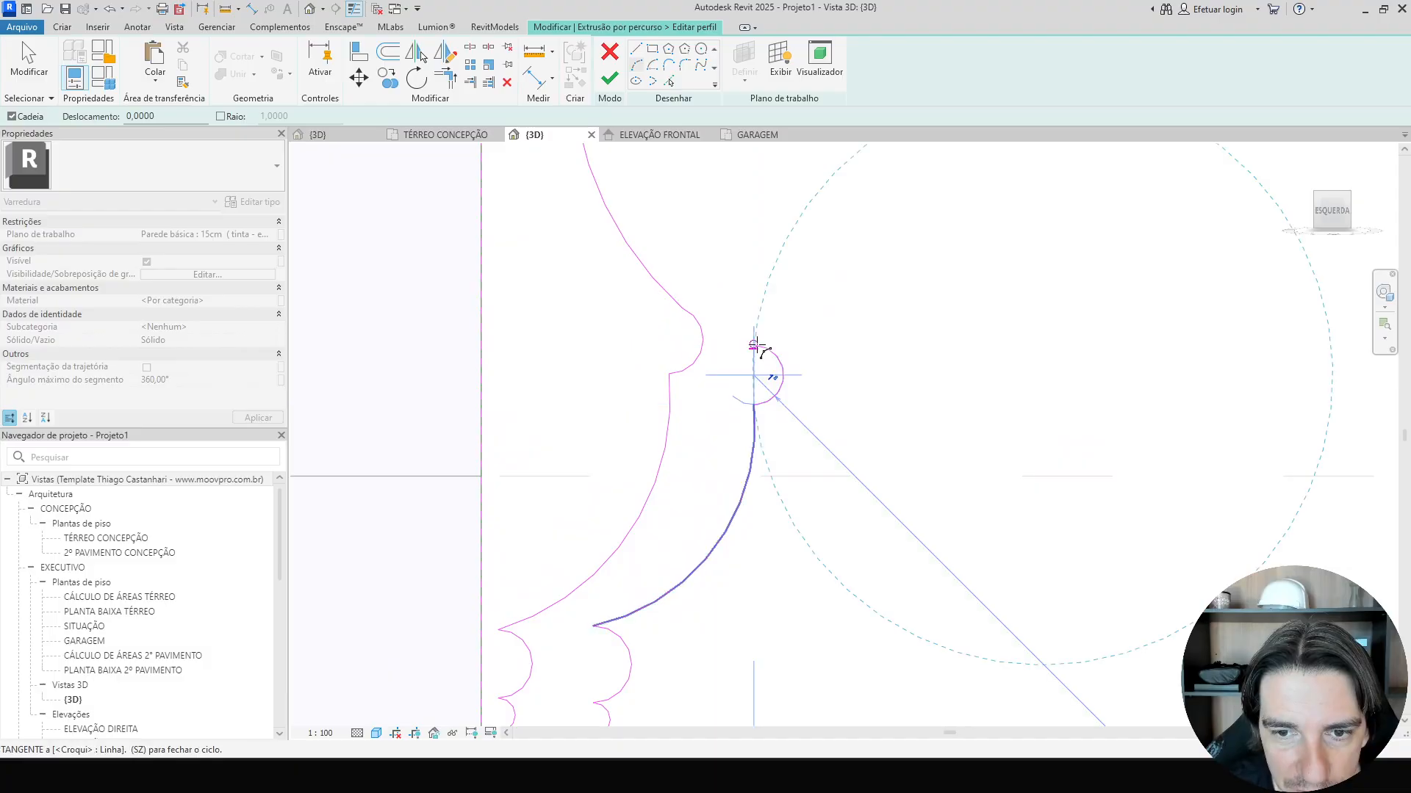
click(781, 369)
middle_drag(762, 336, 707, 480)
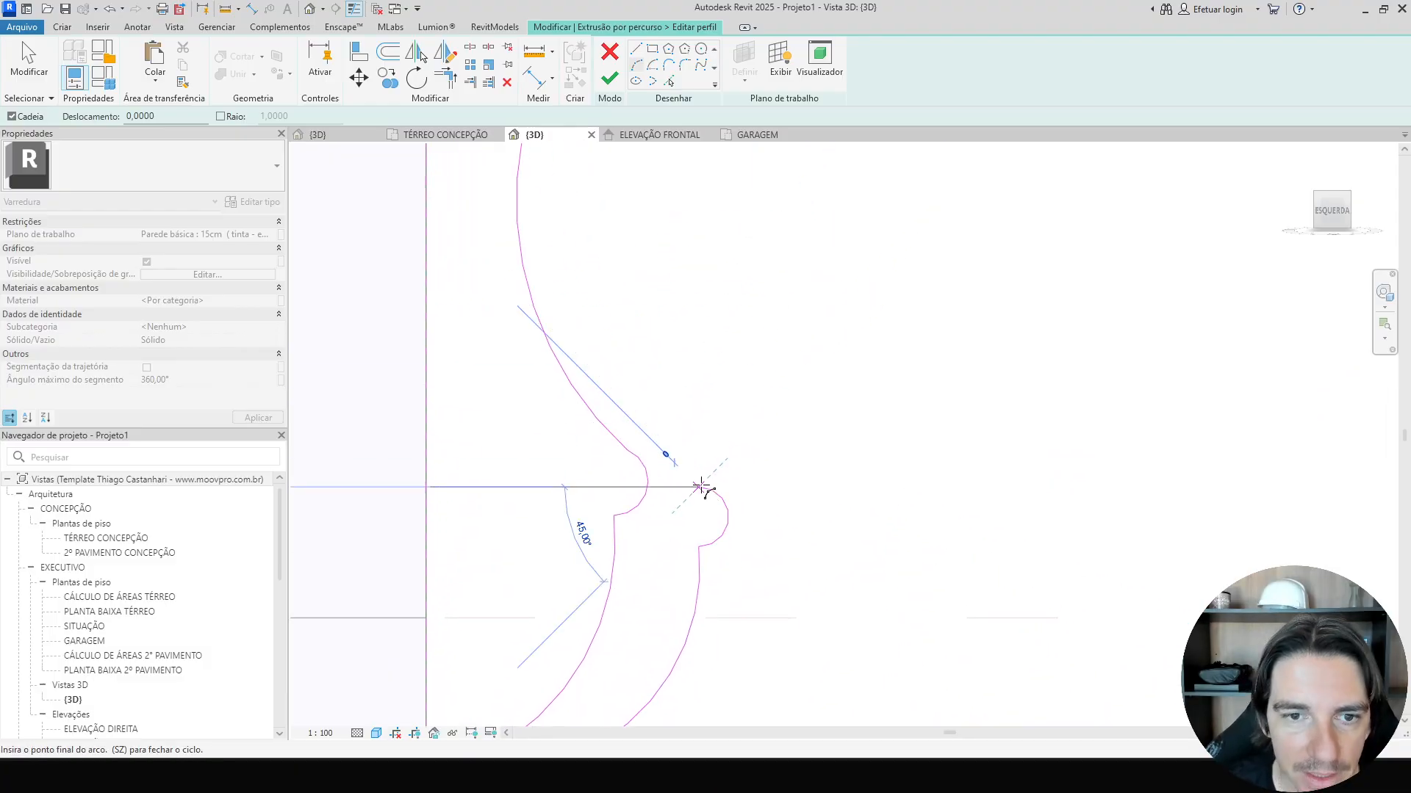
scroll(701, 485, down, 2)
scroll(665, 405, down, 4)
middle_drag(672, 416, 604, 474)
scroll(599, 320, up, 3)
scroll(591, 322, up, 1)
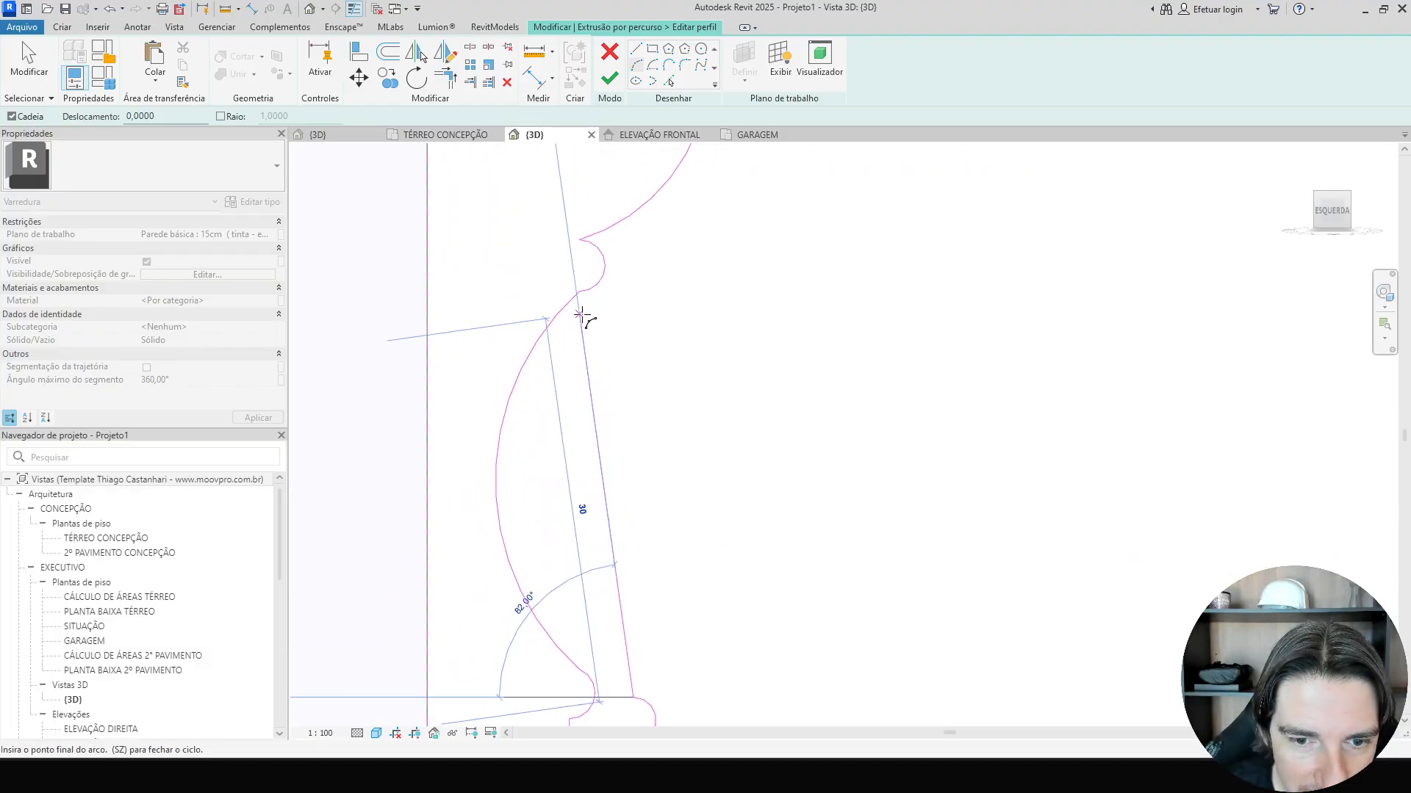
click(581, 308)
click(555, 491)
middle_drag(605, 310, 593, 389)
scroll(574, 332, up, 1)
scroll(573, 327, up, 4)
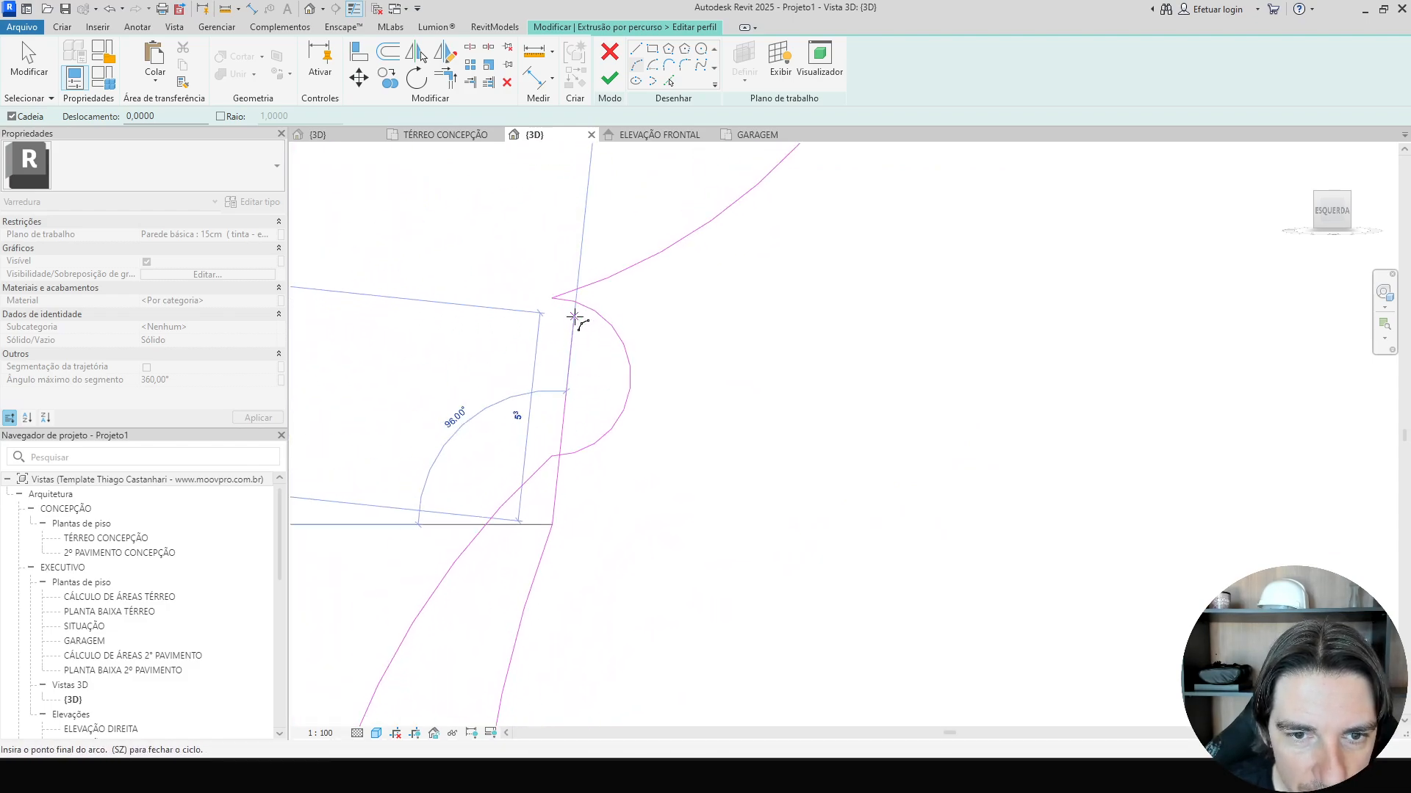
click(575, 316)
click(604, 374)
scroll(632, 323, up, 4)
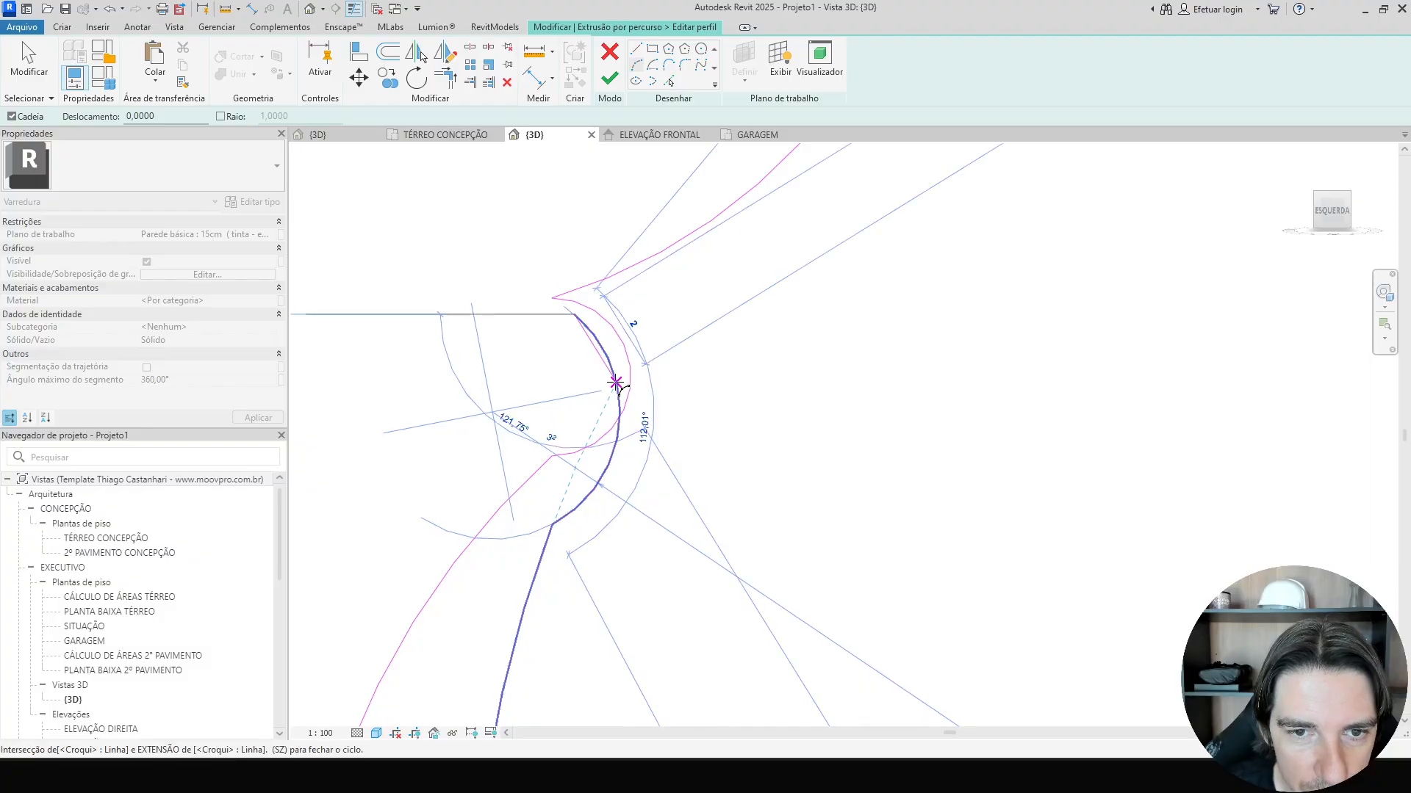
scroll(748, 291, down, 1)
key(Escape)
key(Escape)
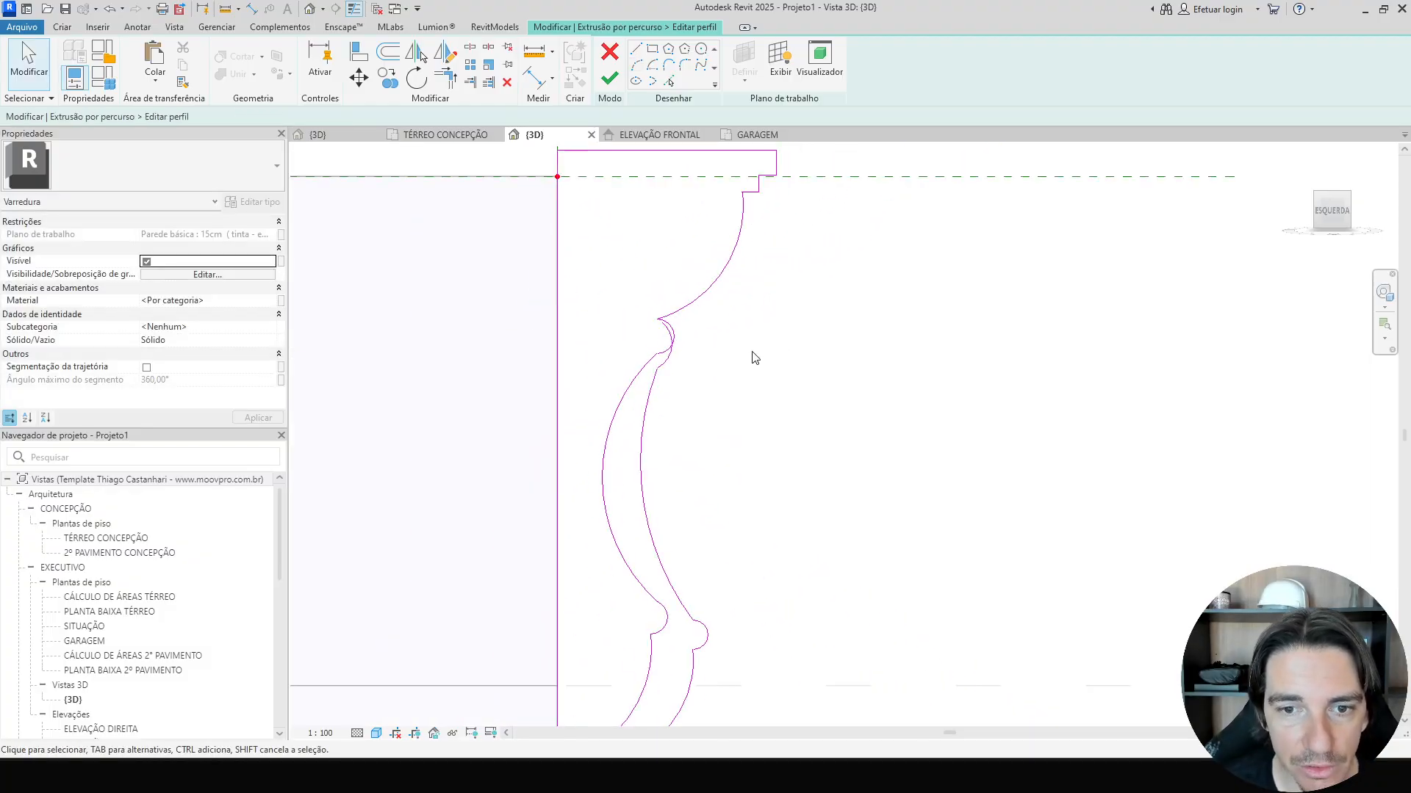
Select the whole chain of newly sketched arcs and delete it.
key(Tab)
click(649, 424)
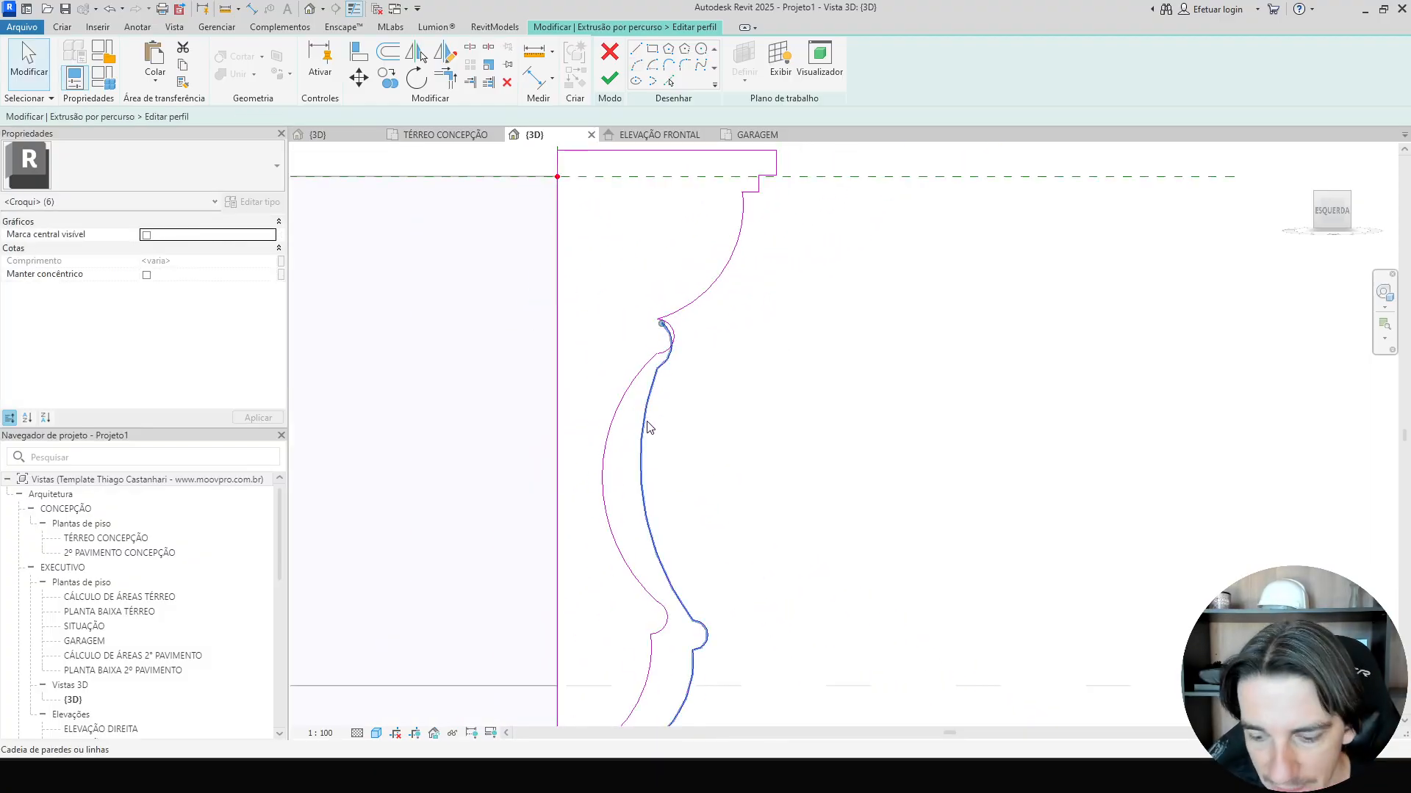
key(Delete)
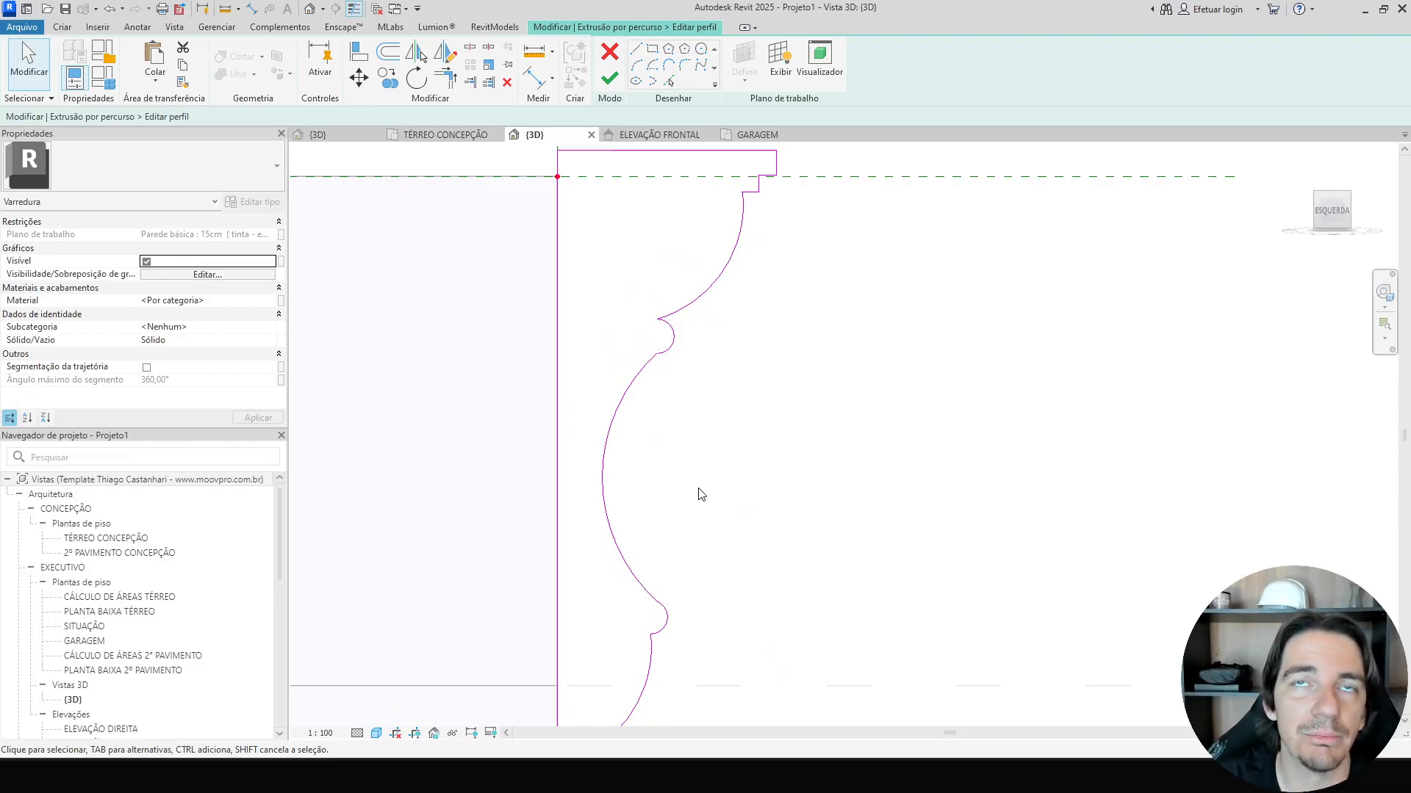
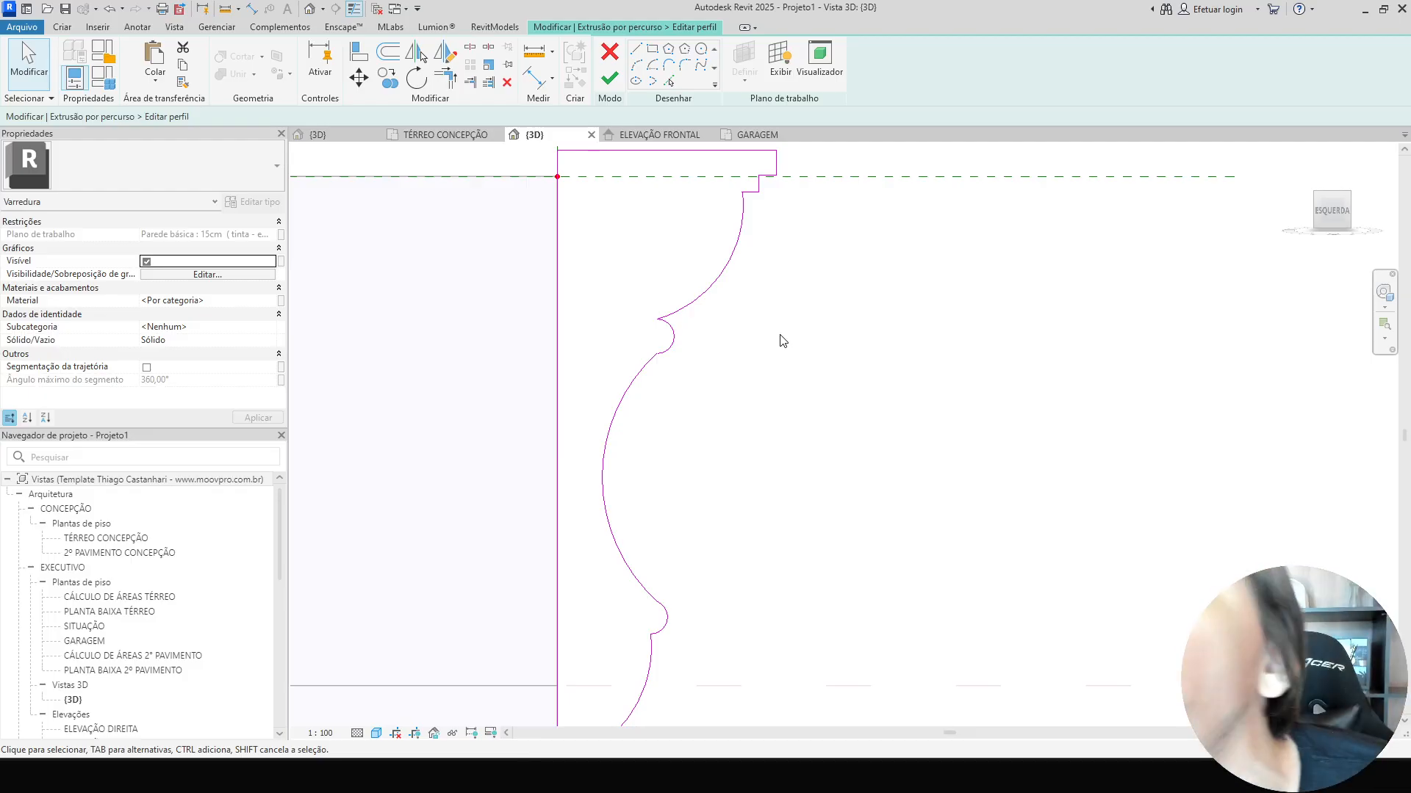
Try sketching an arc beside the molding profile, then window-select the stray arcs and delete them.
middle_drag(778, 321, 771, 344)
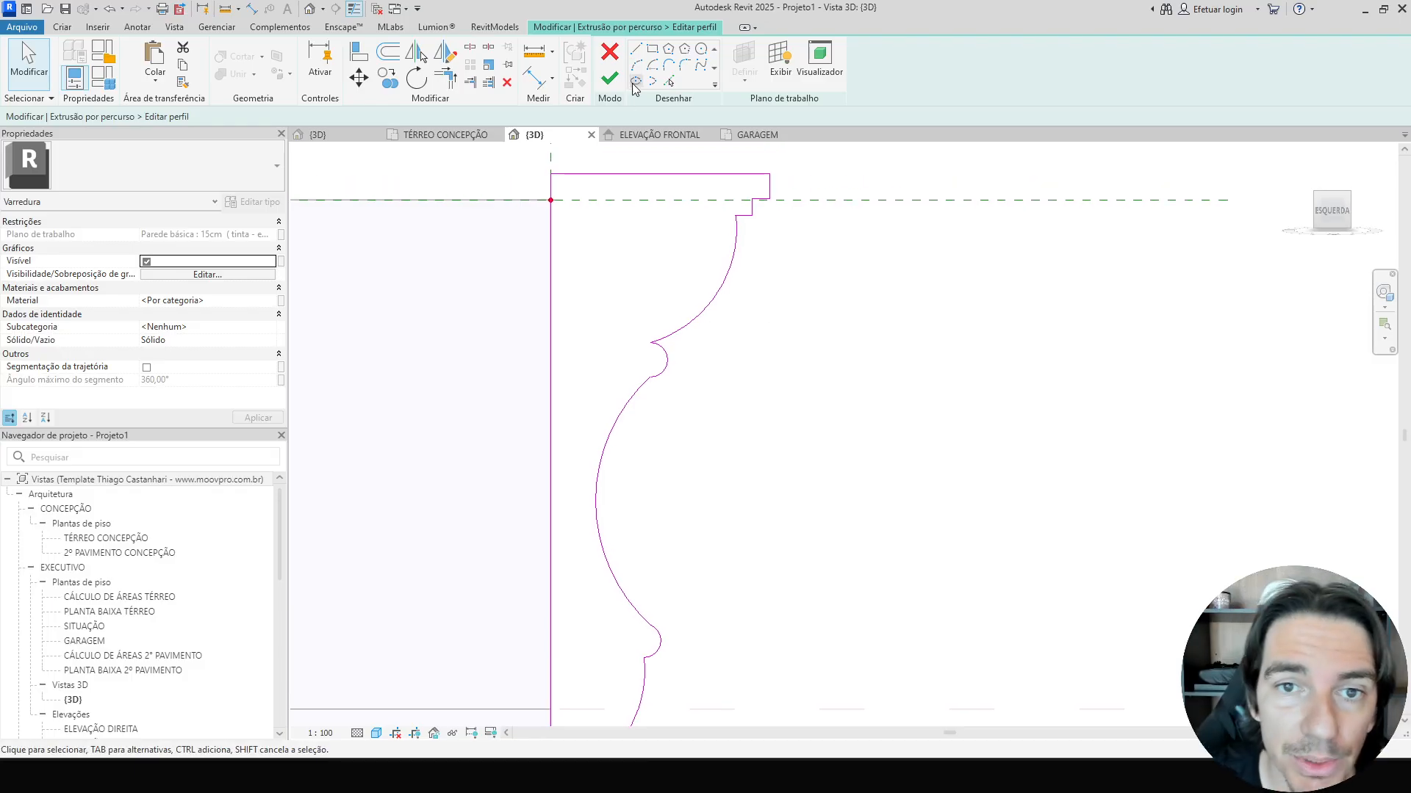
click(636, 65)
click(826, 232)
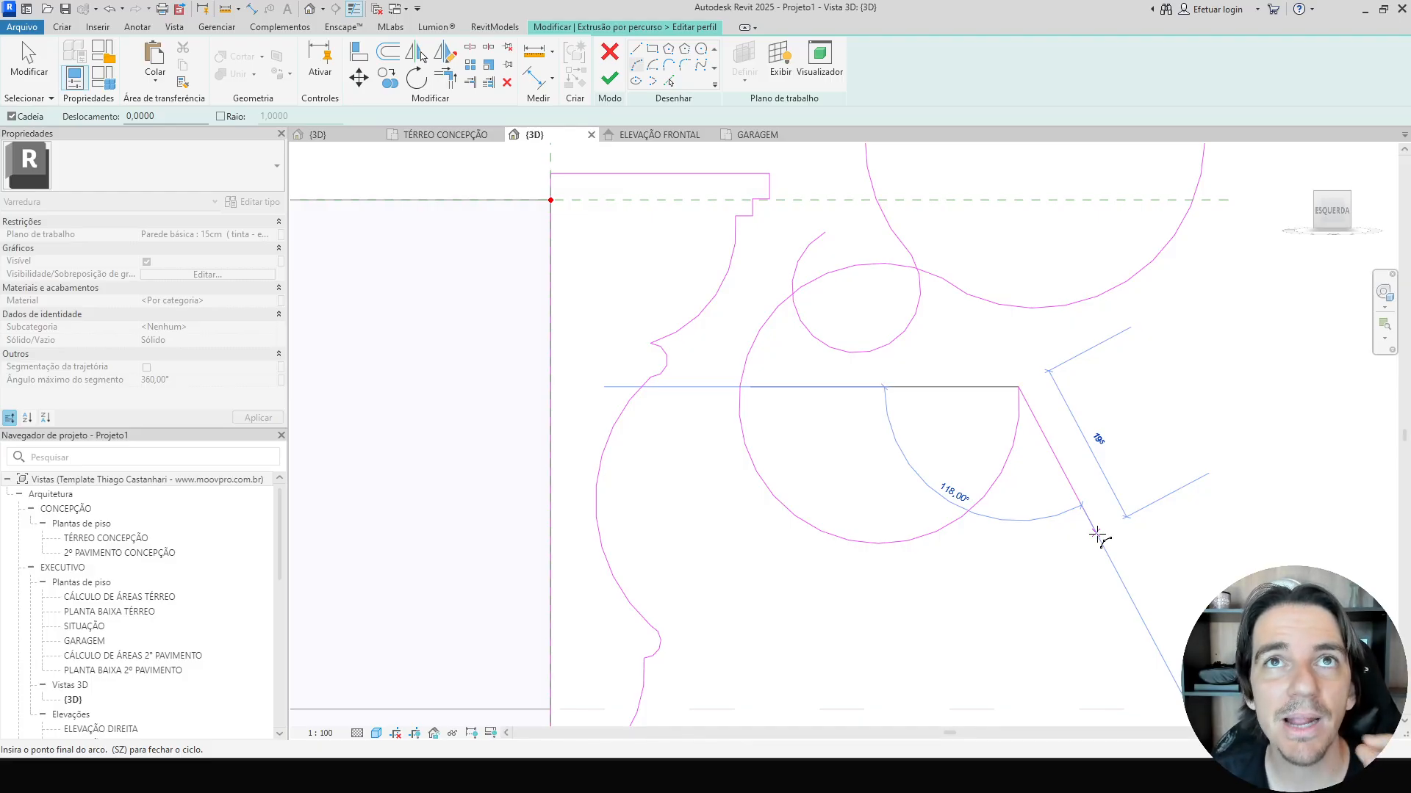
key(Escape)
key(Escape)
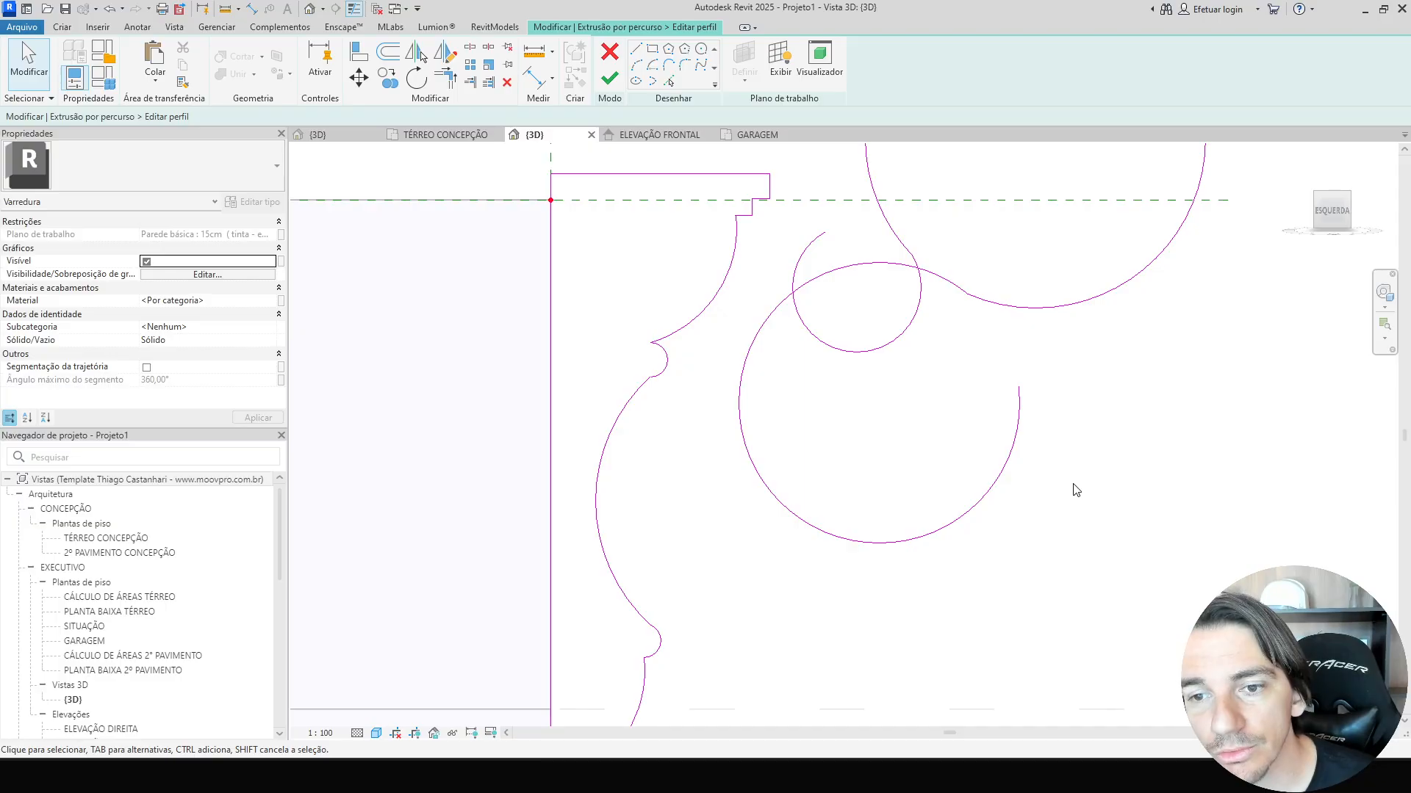
scroll(1076, 490, down, 3)
drag(1109, 527, 974, 382)
key(Delete)
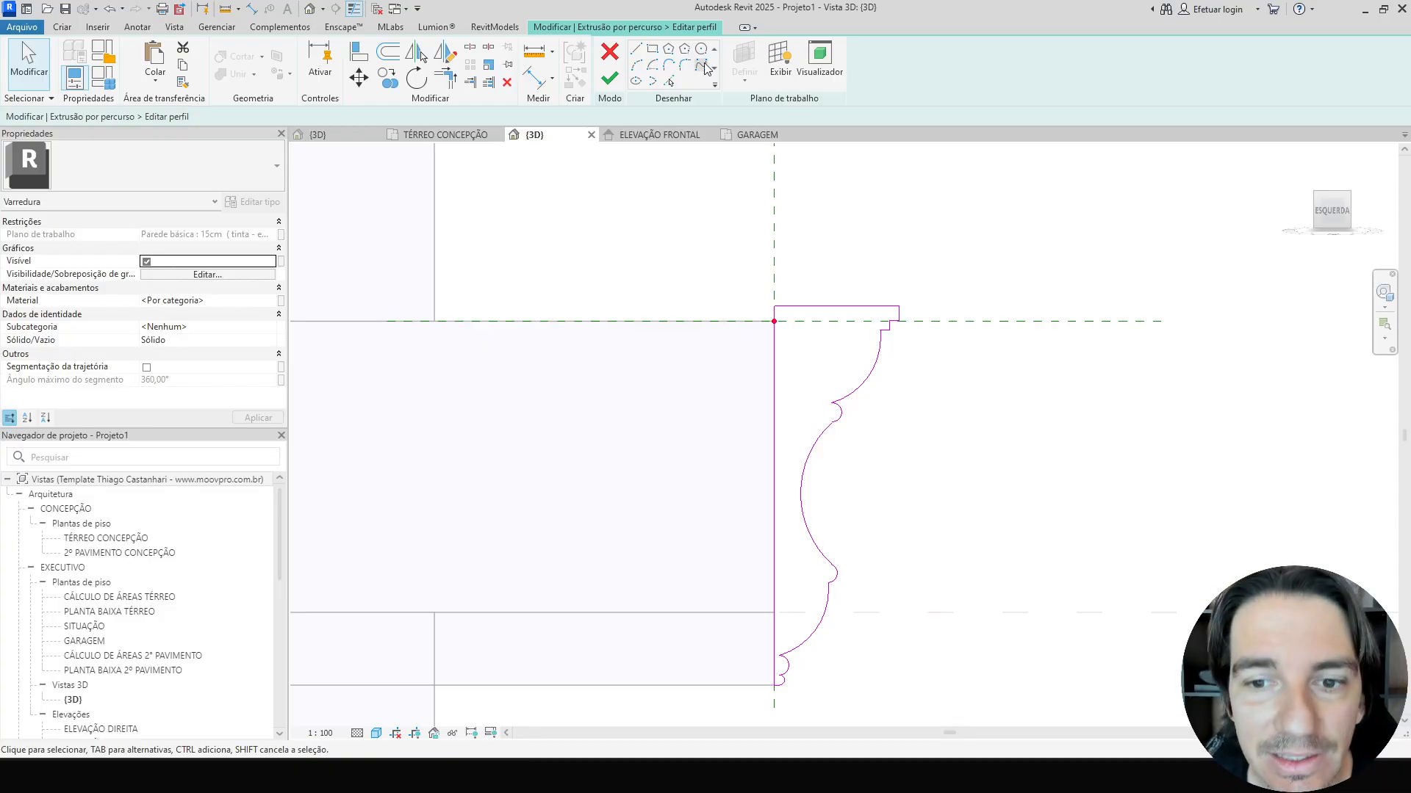
Sketch a horizontal line and a vertical line meeting at a corner above the molding profile.
middle_drag(835, 228, 714, 368)
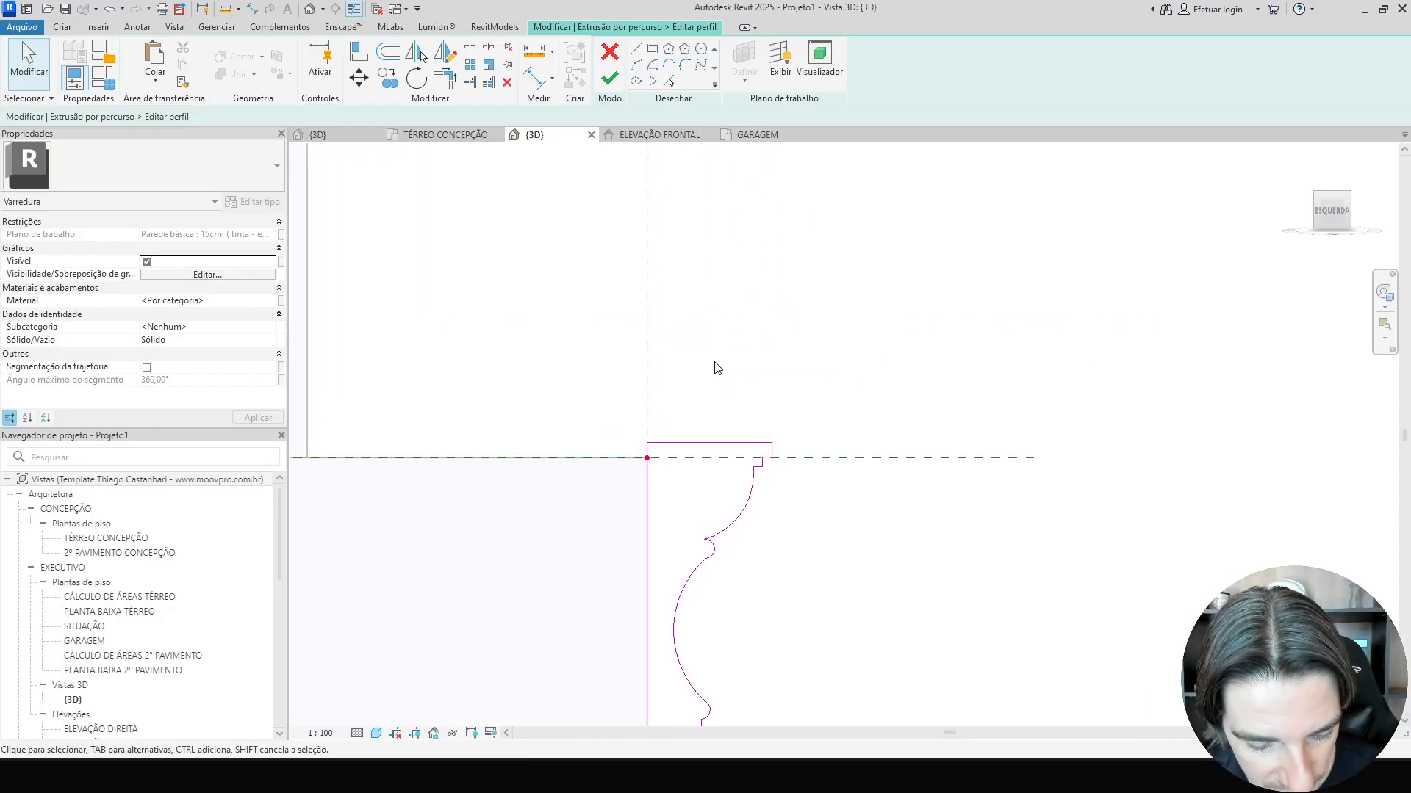
key(l)
key(i)
click(783, 208)
click(939, 208)
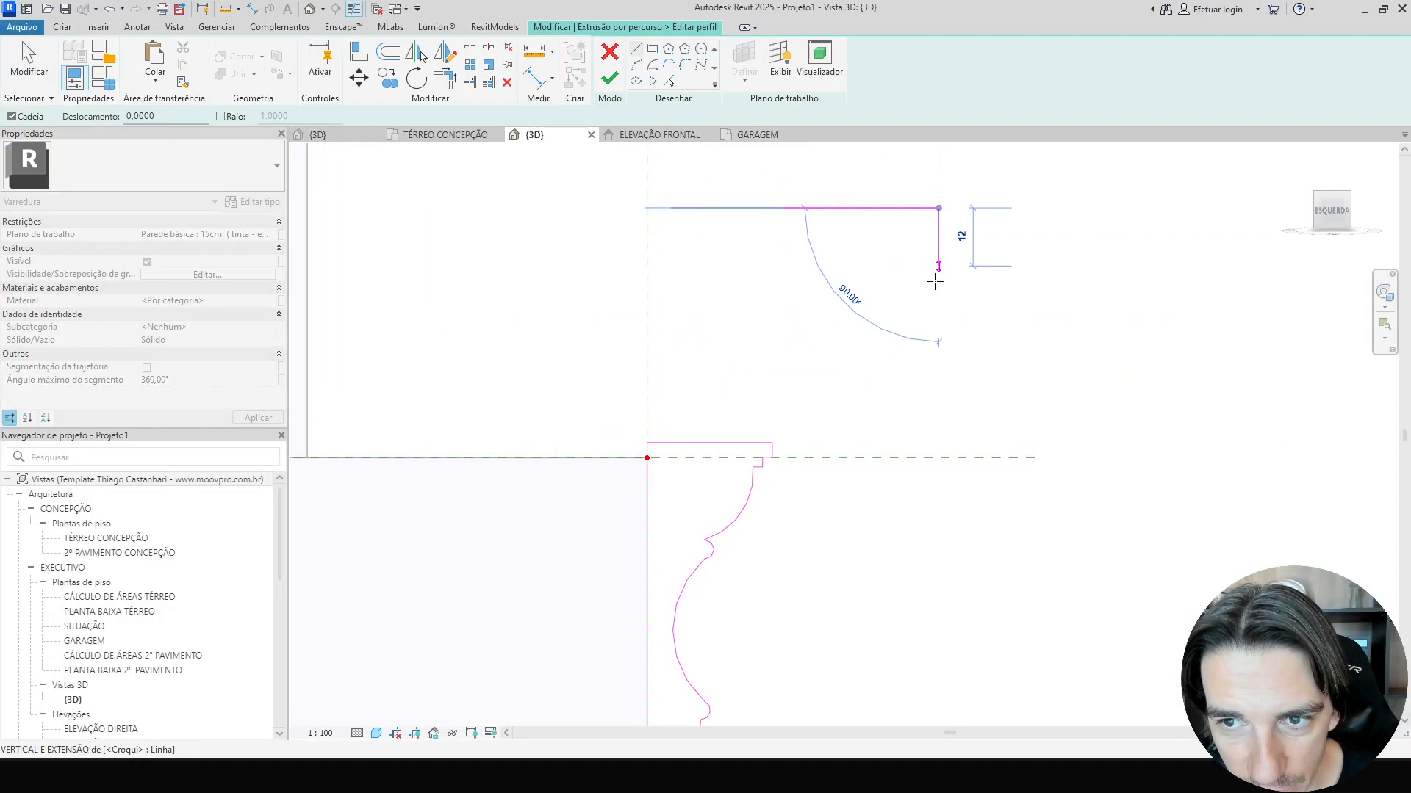
click(938, 294)
key(Escape)
key(Escape)
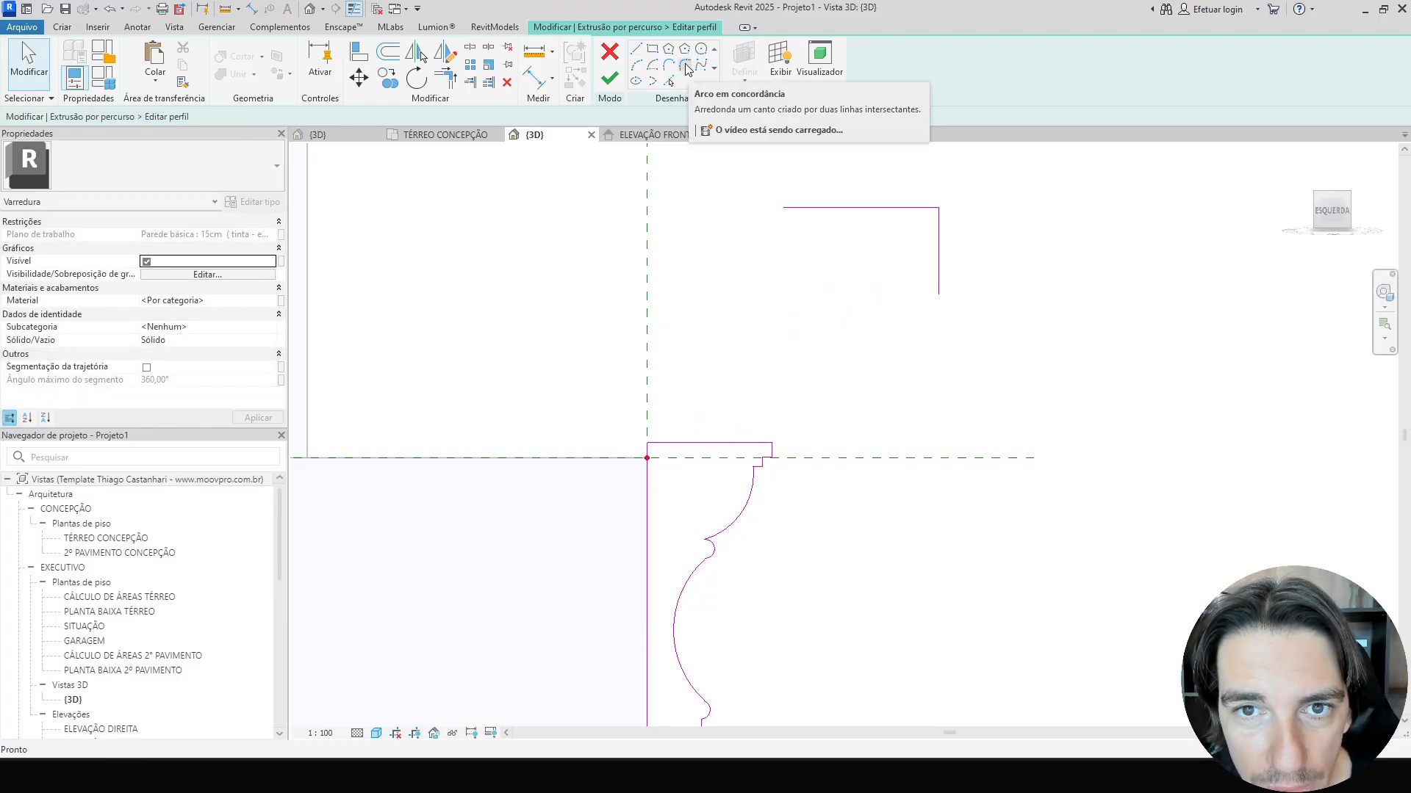
Fillet the corner between the two new lines with a rounded arc.
click(686, 67)
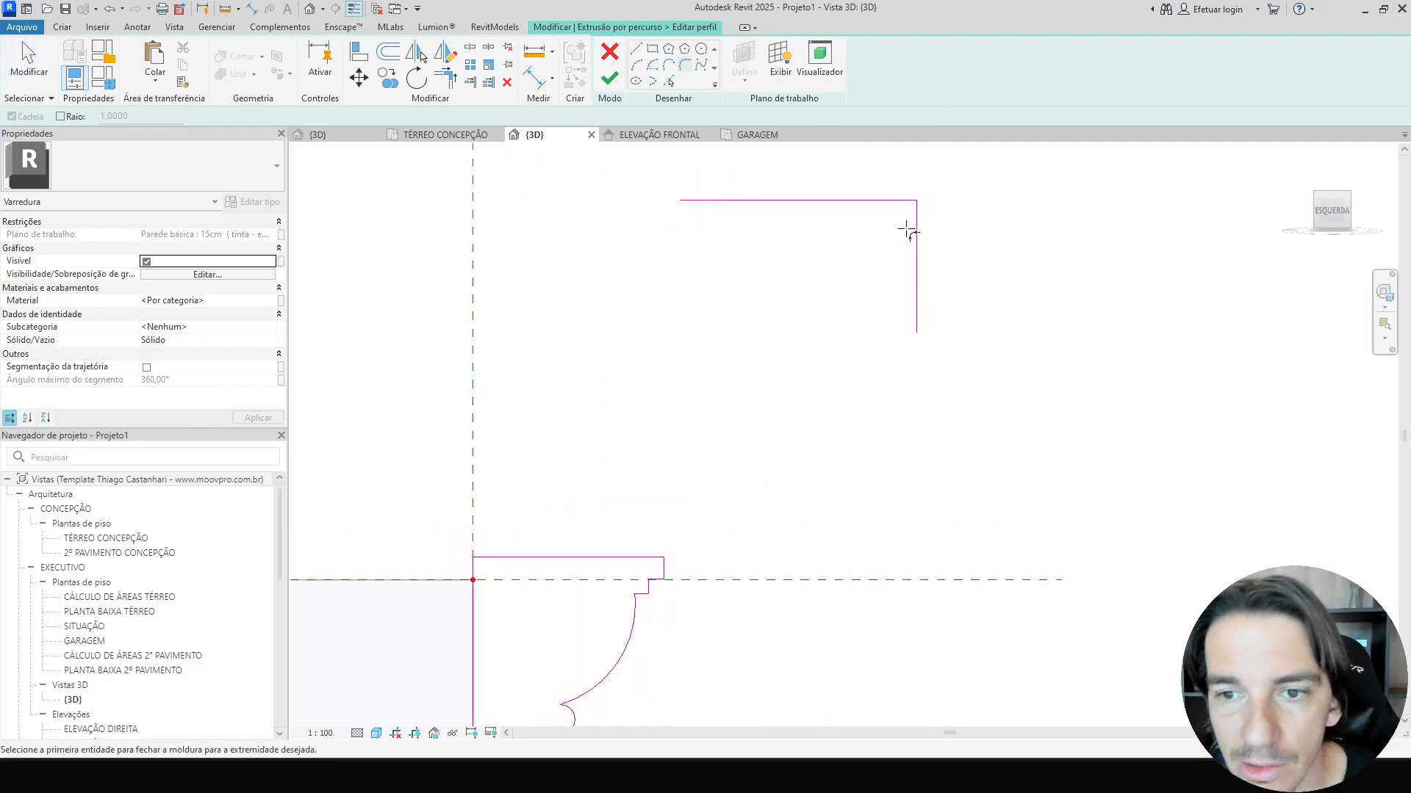
scroll(903, 216, up, 3)
click(889, 177)
click(1018, 282)
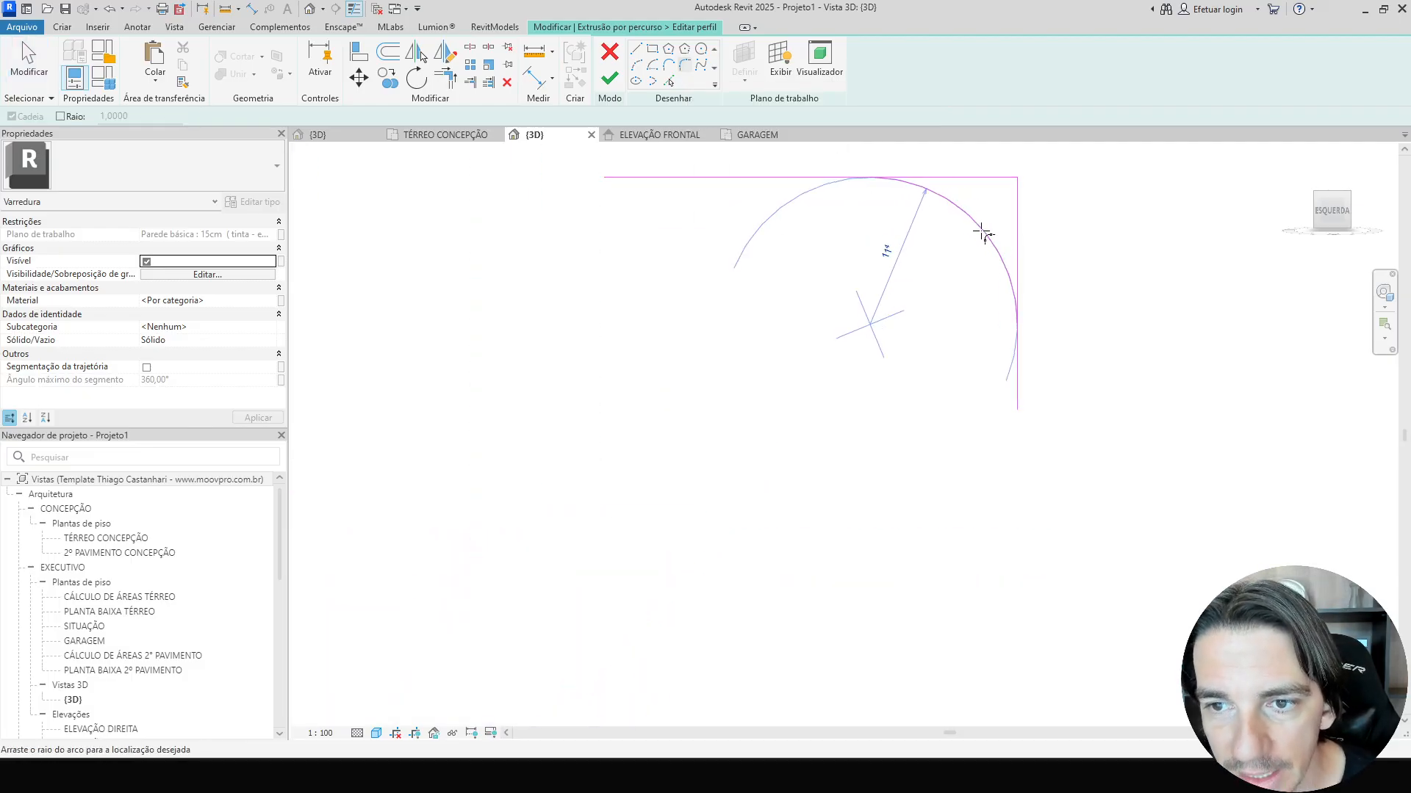
click(993, 223)
key(Escape)
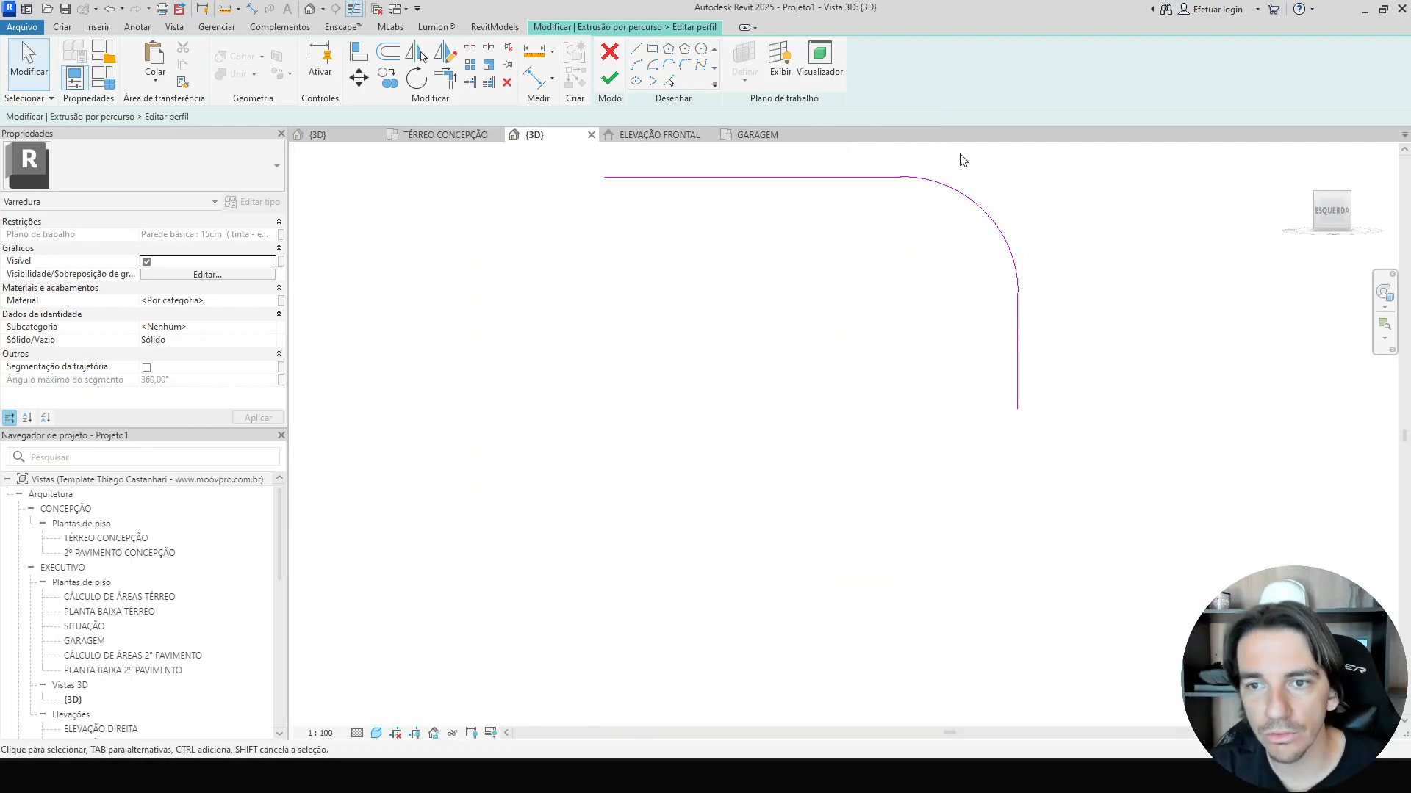
drag(1124, 507, 1008, 409)
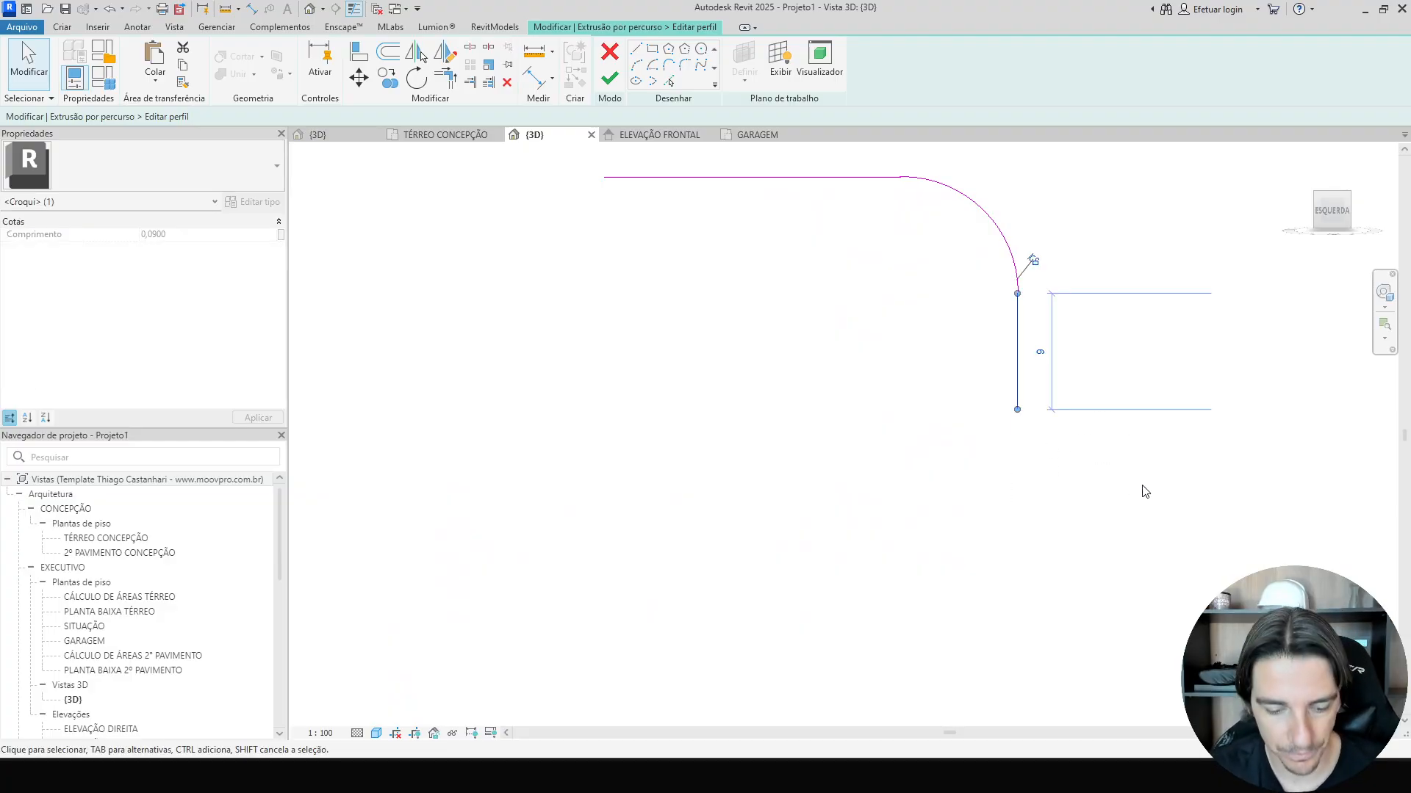
click(1142, 485)
key(t)
key(l)
scroll(1144, 490, down, 3)
middle_drag(1143, 437, 1018, 450)
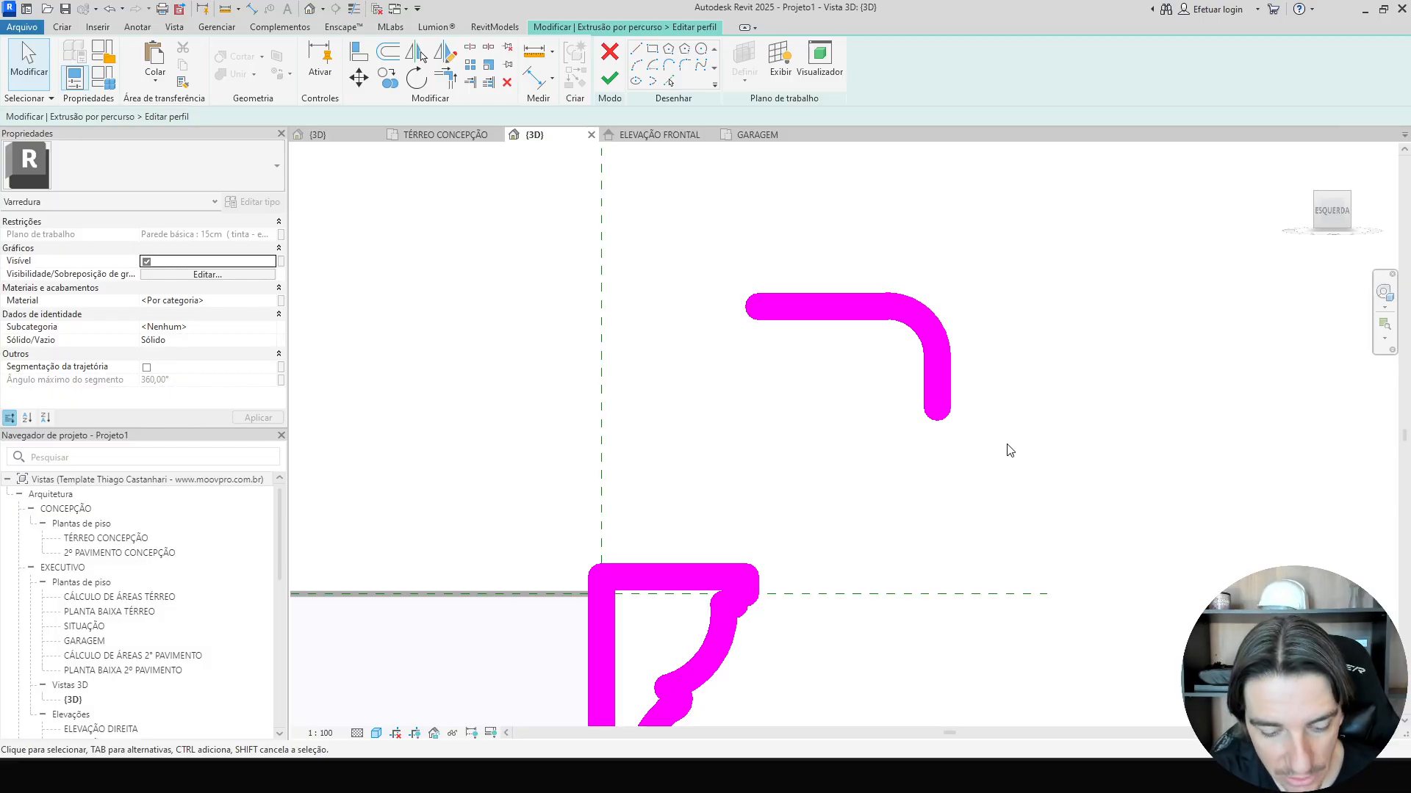
key(t)
key(l)
Select the filleted corner lines and delete them.
drag(970, 440, 792, 307)
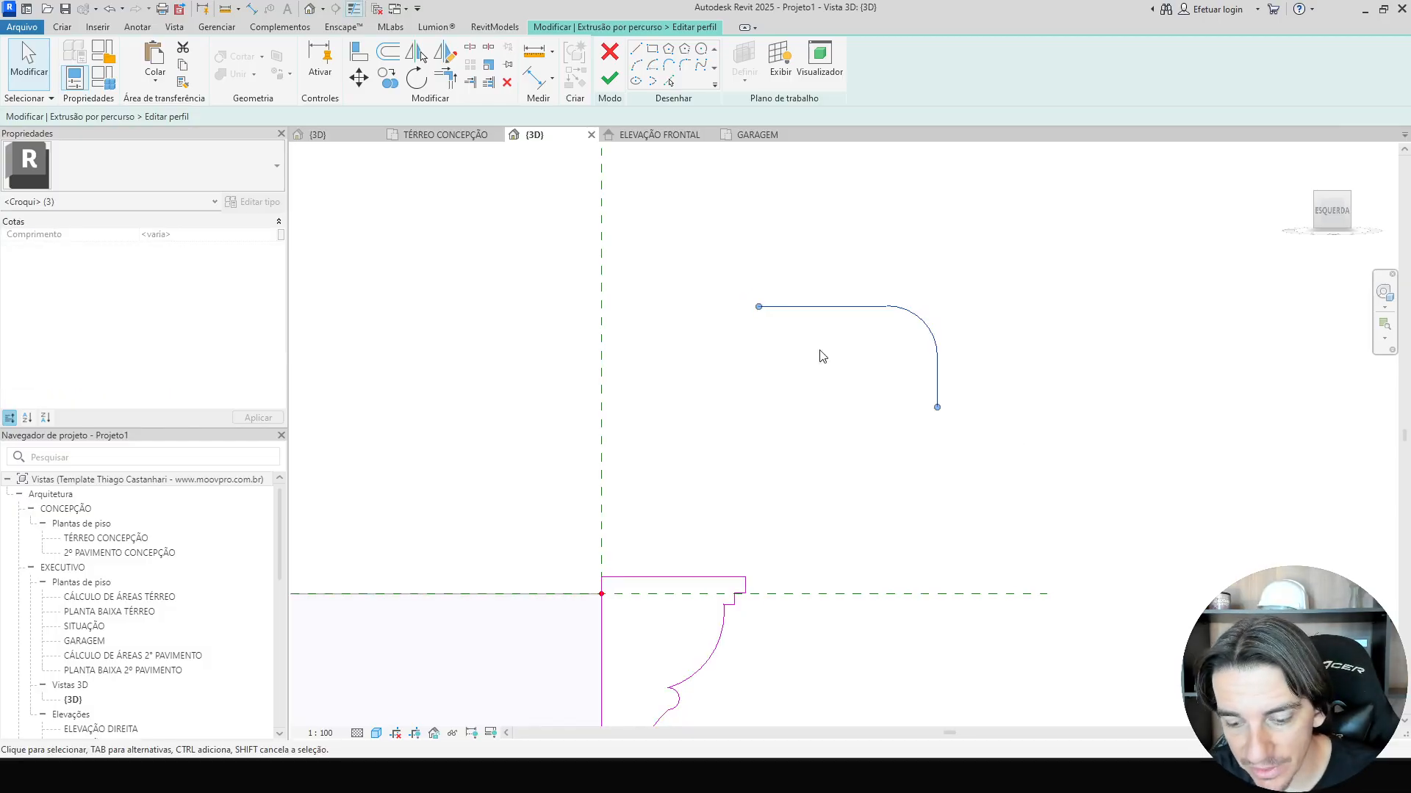
key(Delete)
Place an aligned dimension between the profile's top edge and the path's reference line.
middle_drag(841, 520, 856, 255)
mouse_move(805, 538)
middle_down()
mouse_move(875, 373)
mouse_move(875, 466)
mouse_move(850, 549)
mouse_move(822, 441)
middle_up()
scroll(850, 549, up, 1)
key(i)
scroll(623, 166, up, 3)
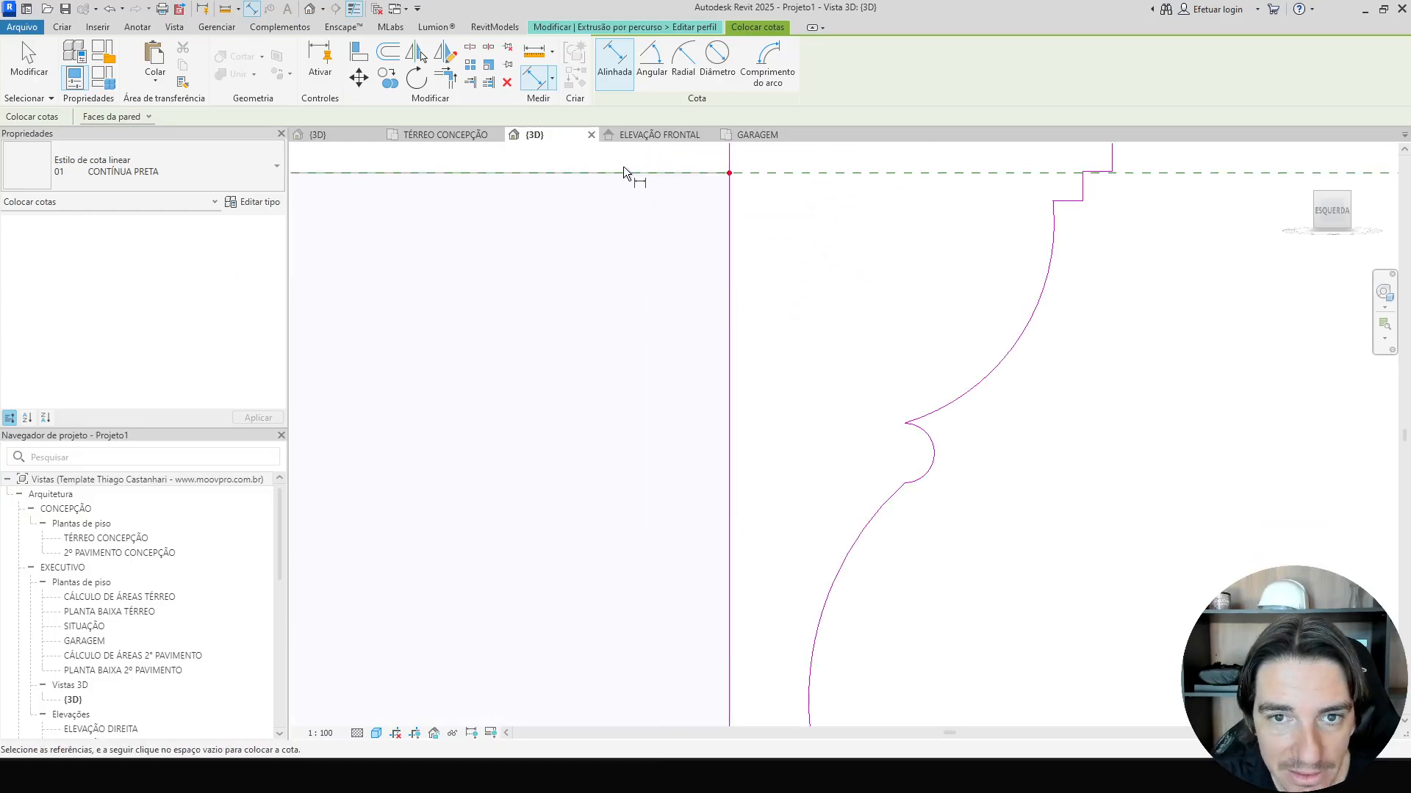
middle_drag(672, 162, 637, 294)
click(647, 306)
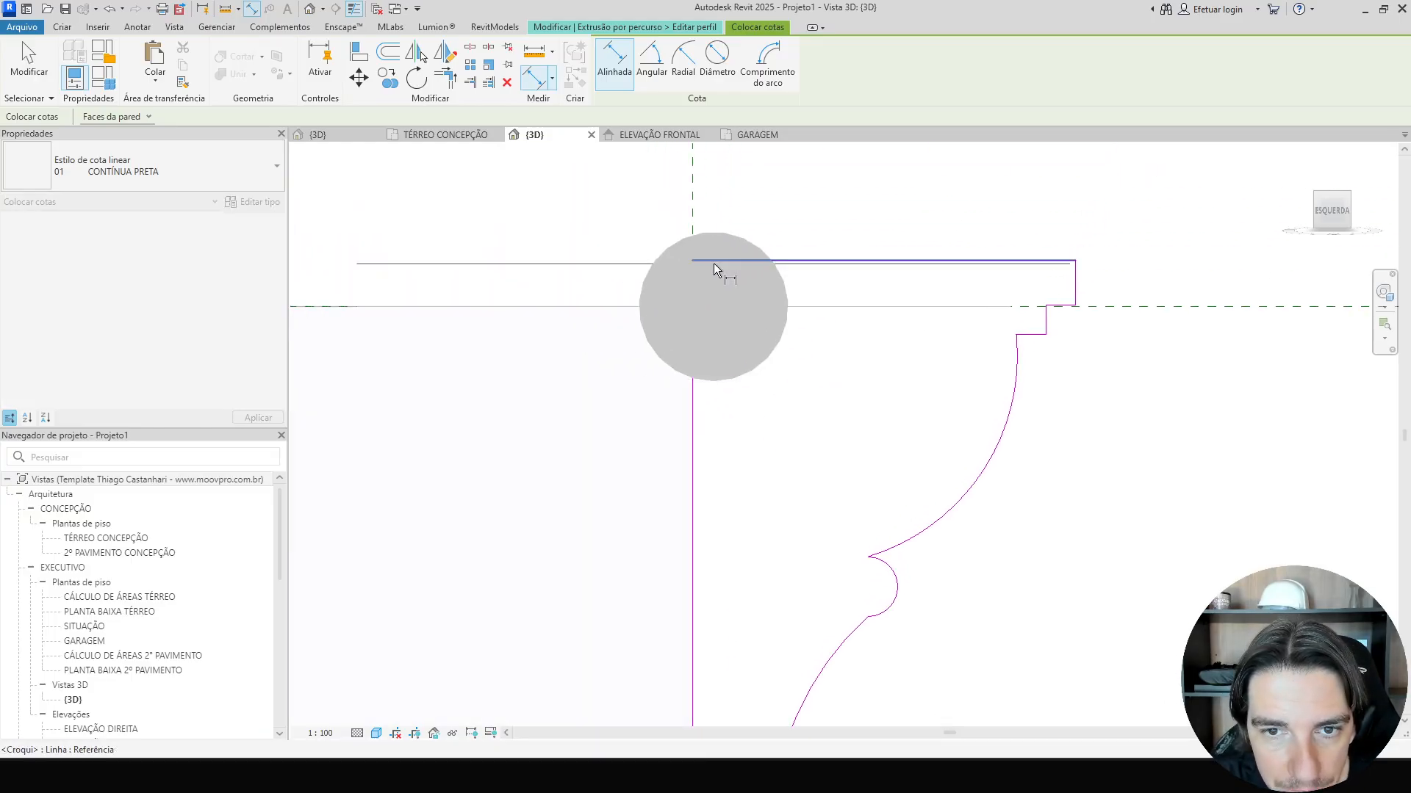
click(726, 258)
click(562, 309)
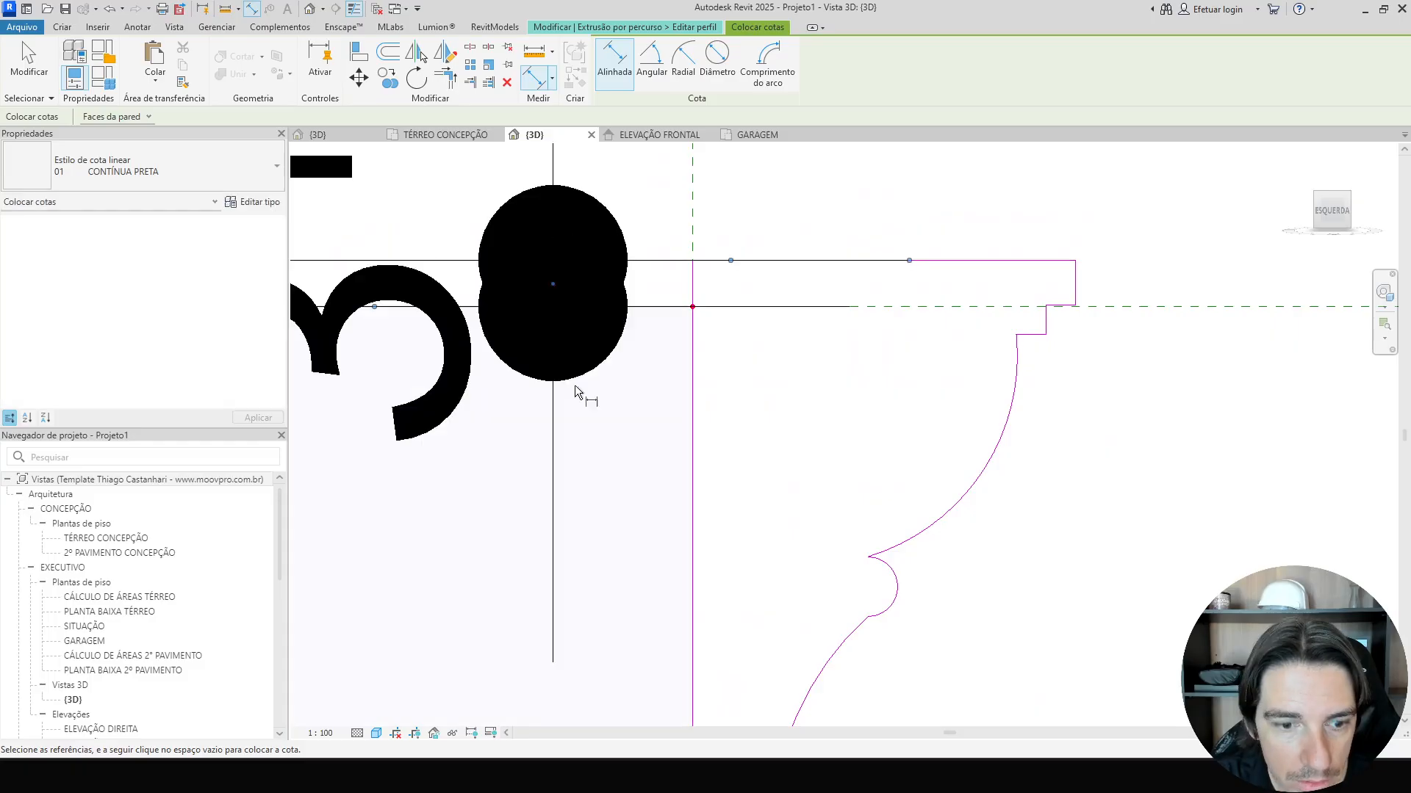
Set the view scale to 1:10.
click(317, 732)
click(351, 576)
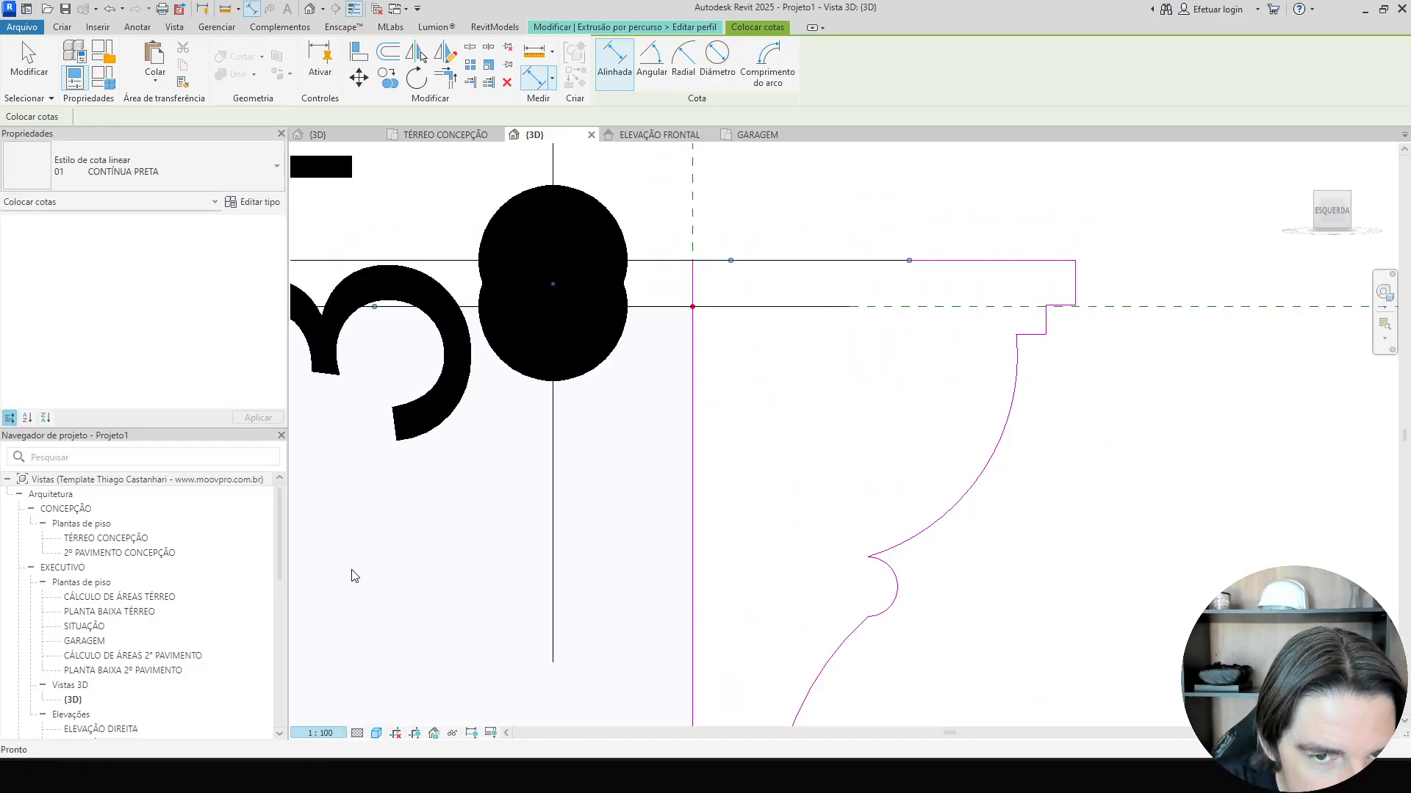
key(Escape)
key(Escape)
Check the top line's offset dimension, then select the placed dimension and delete it.
click(808, 261)
click(558, 283)
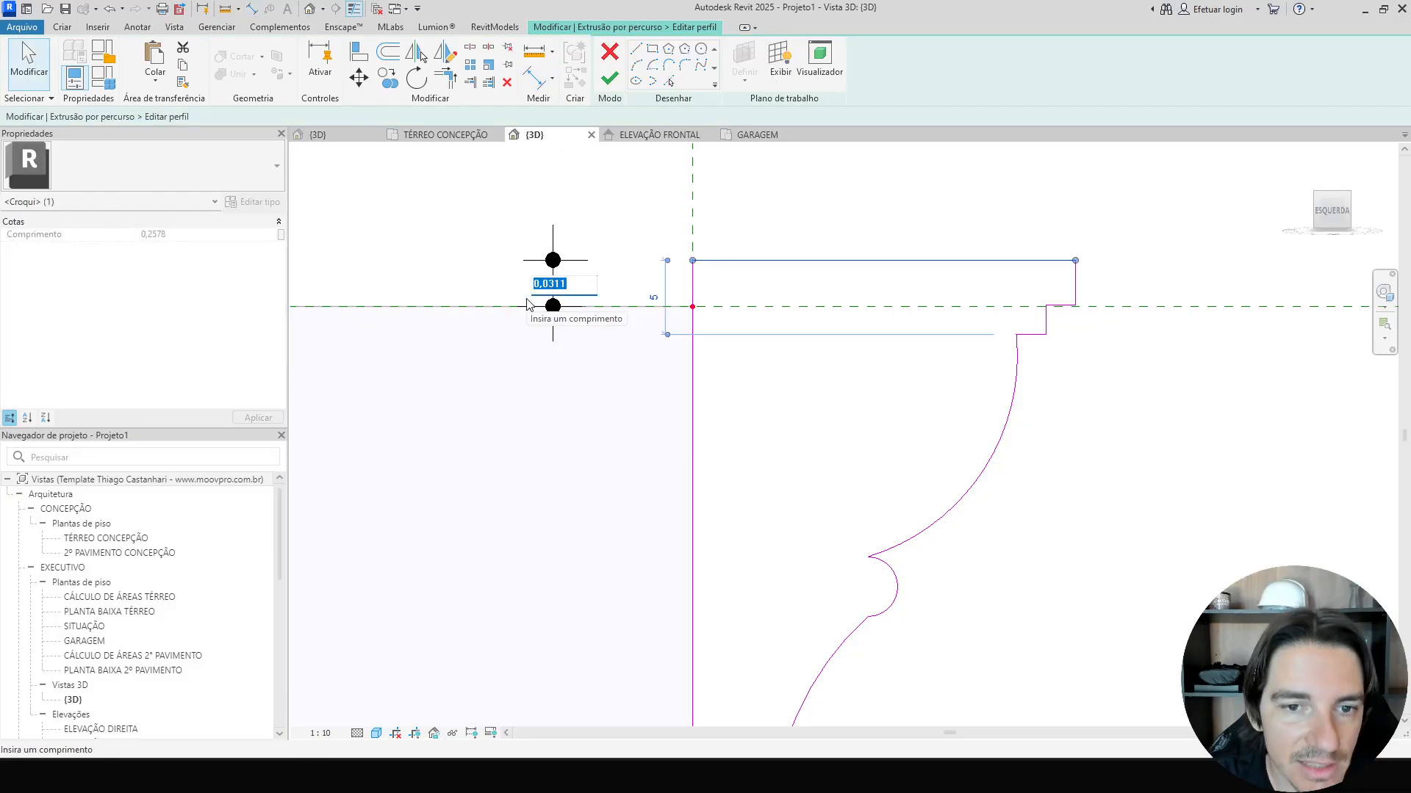
click(545, 378)
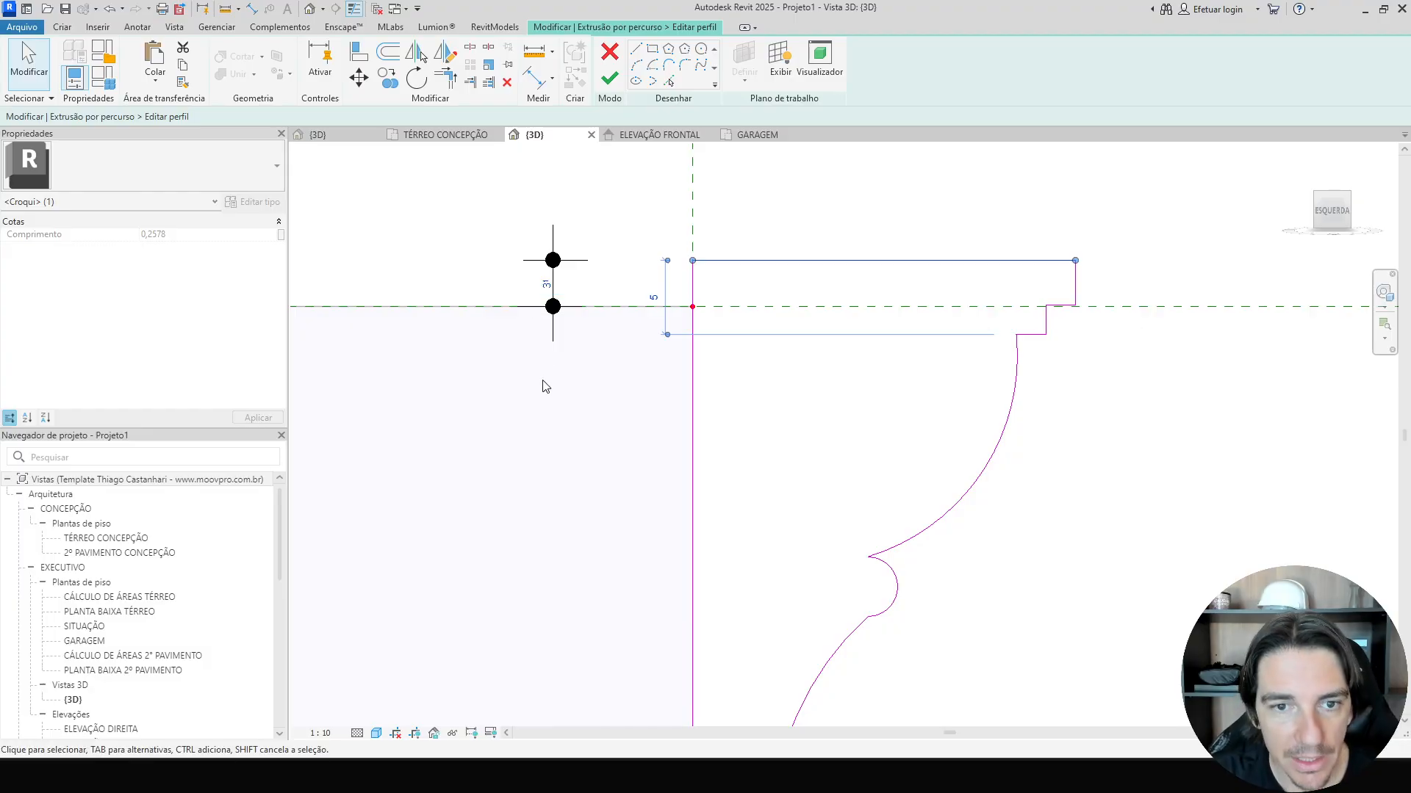
click(556, 334)
click(783, 262)
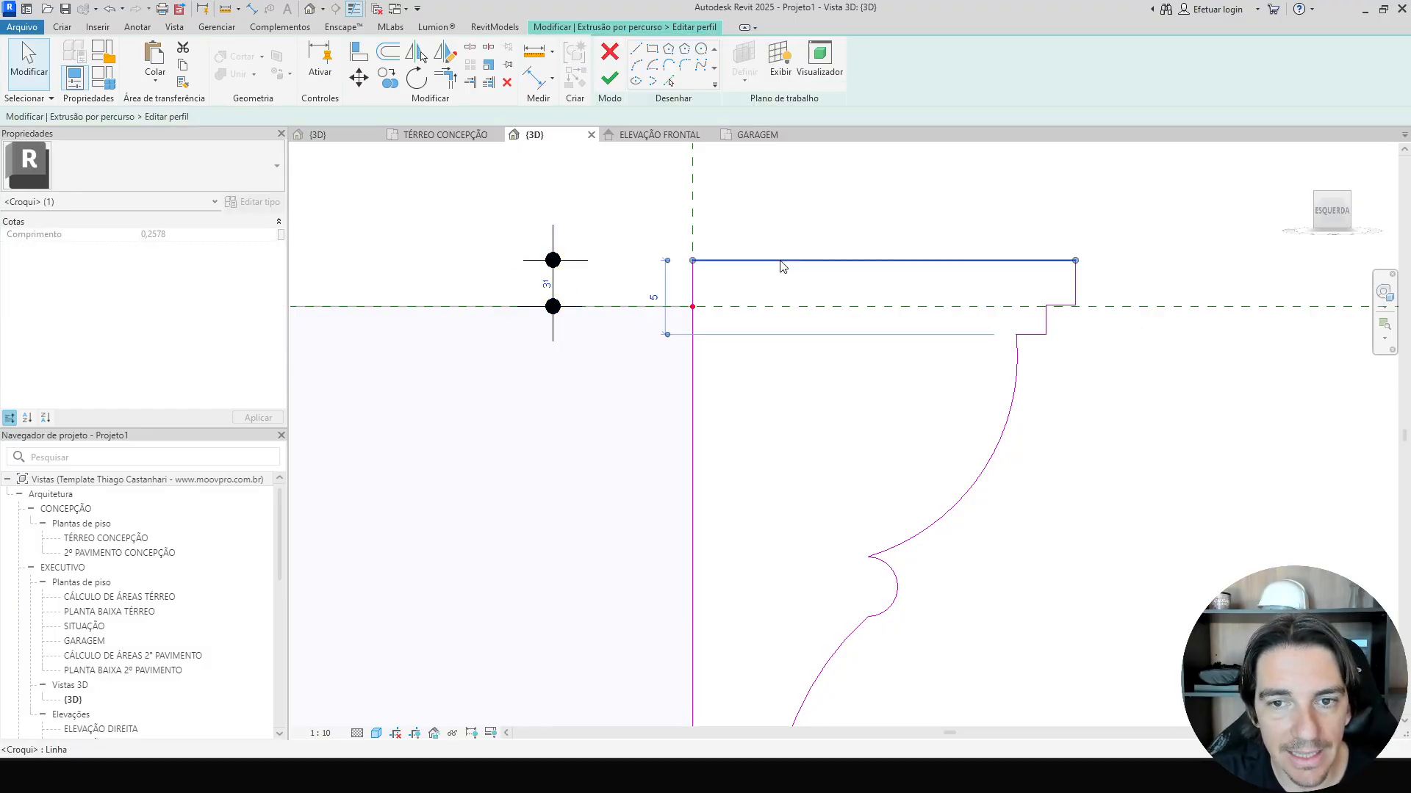
click(547, 285)
click(561, 367)
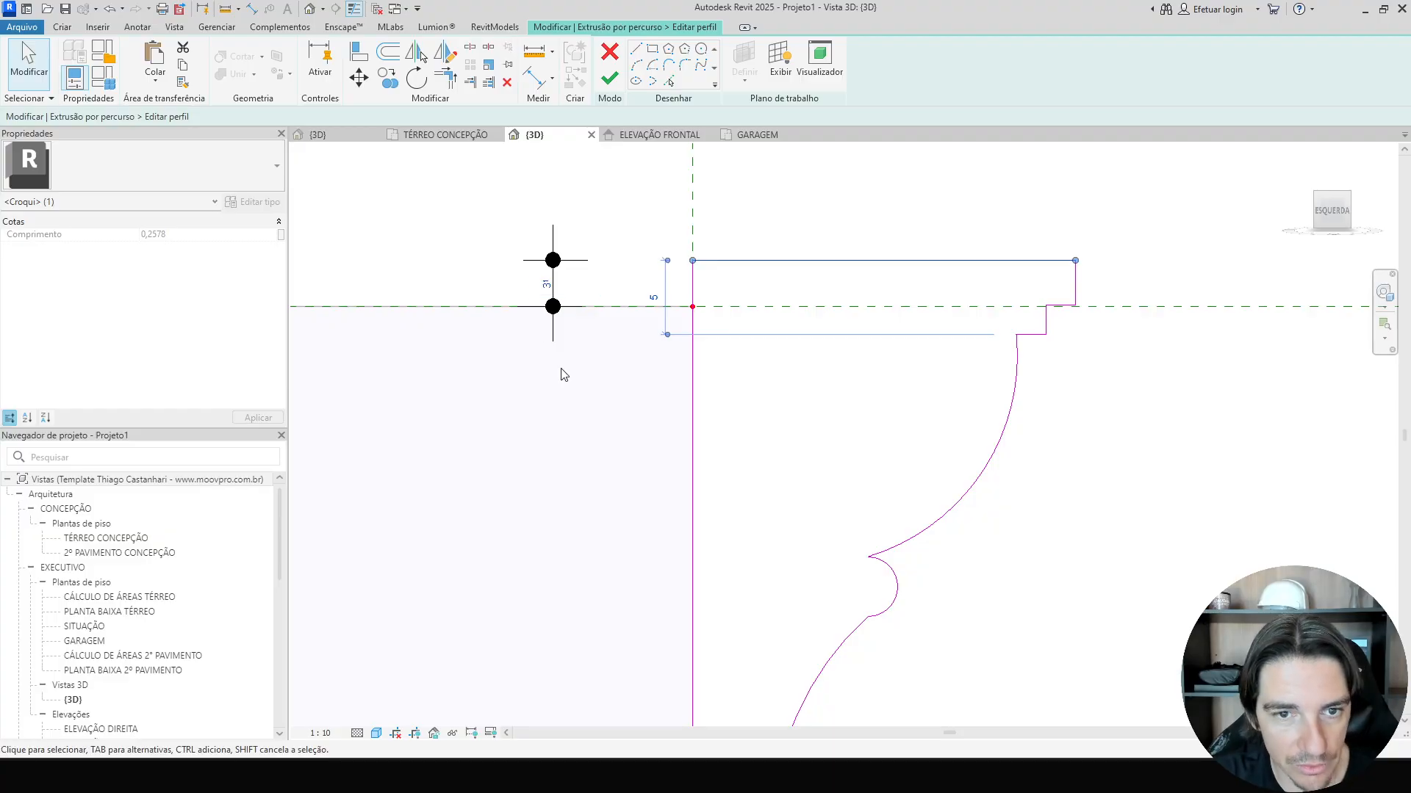
click(554, 329)
key(Delete)
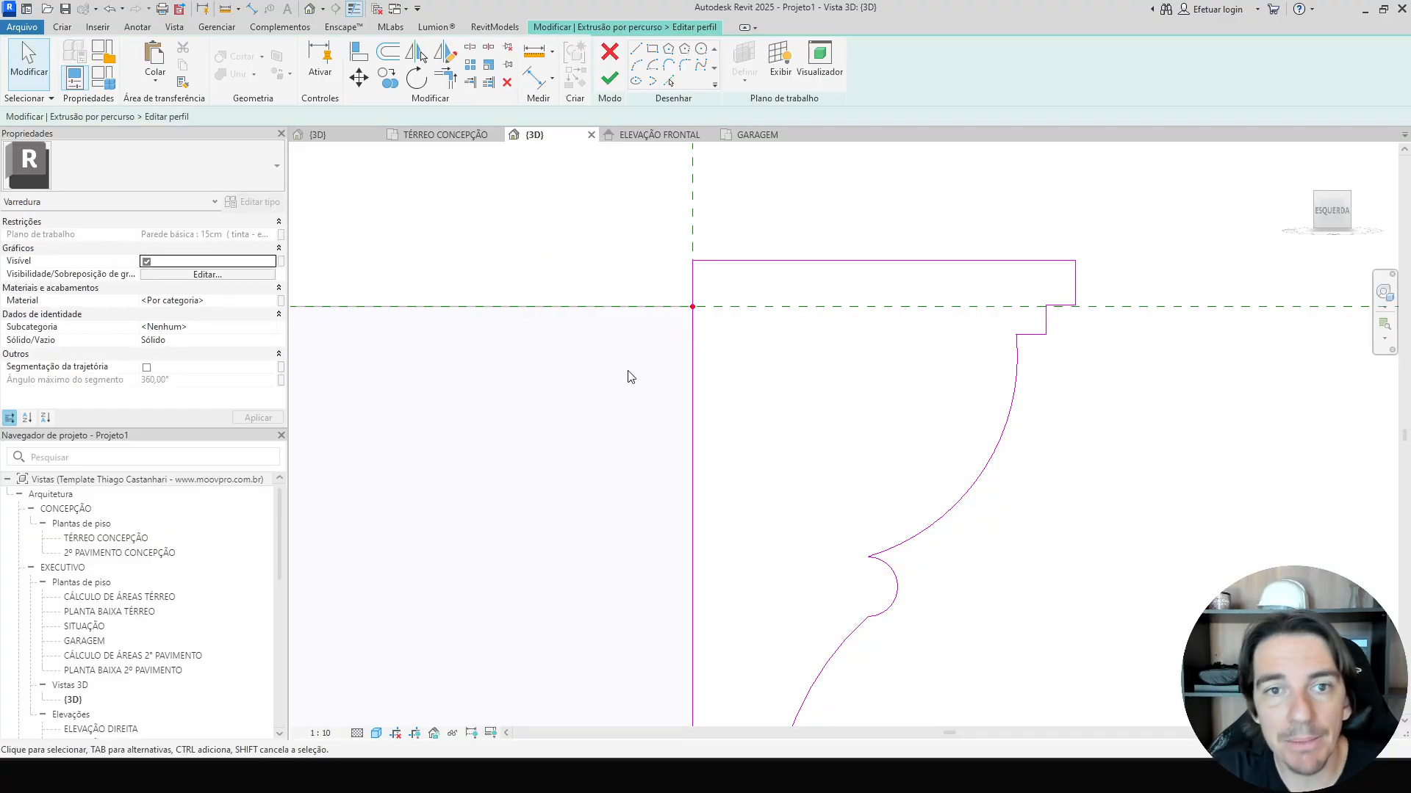
Finish the profile edit, the sweep and the in-place model.
click(609, 78)
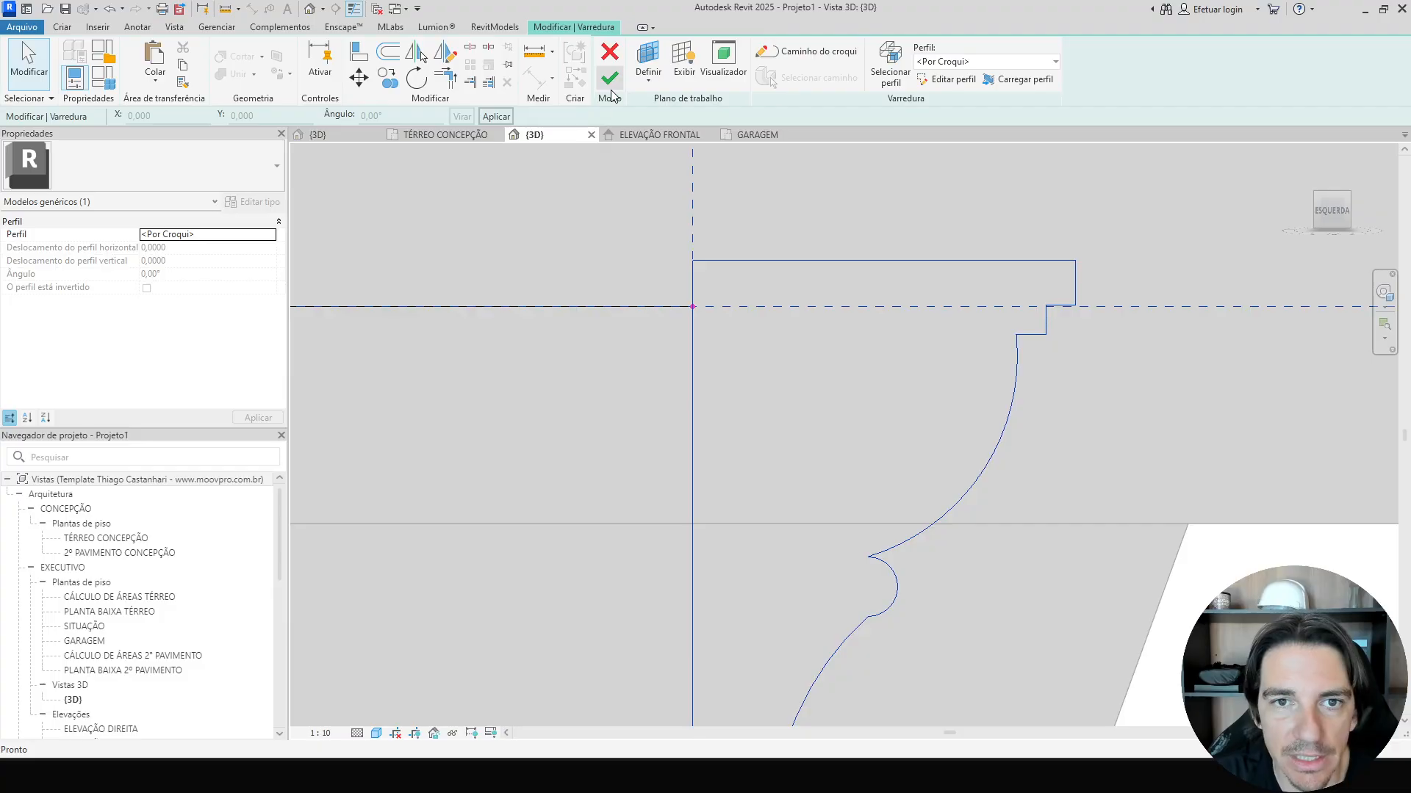
click(609, 78)
scroll(889, 287, down, 3)
shift+middle_drag(889, 287, 947, 432)
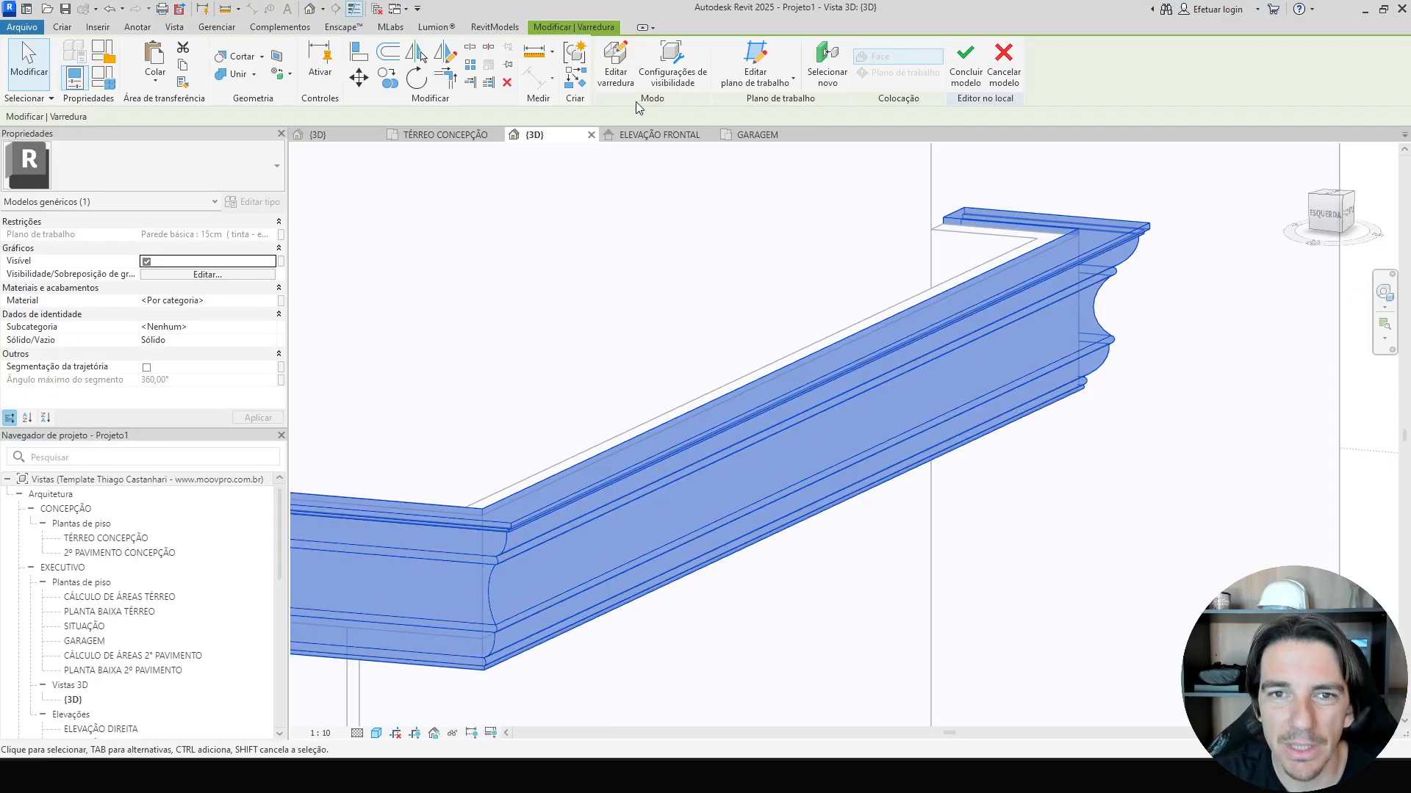
click(970, 79)
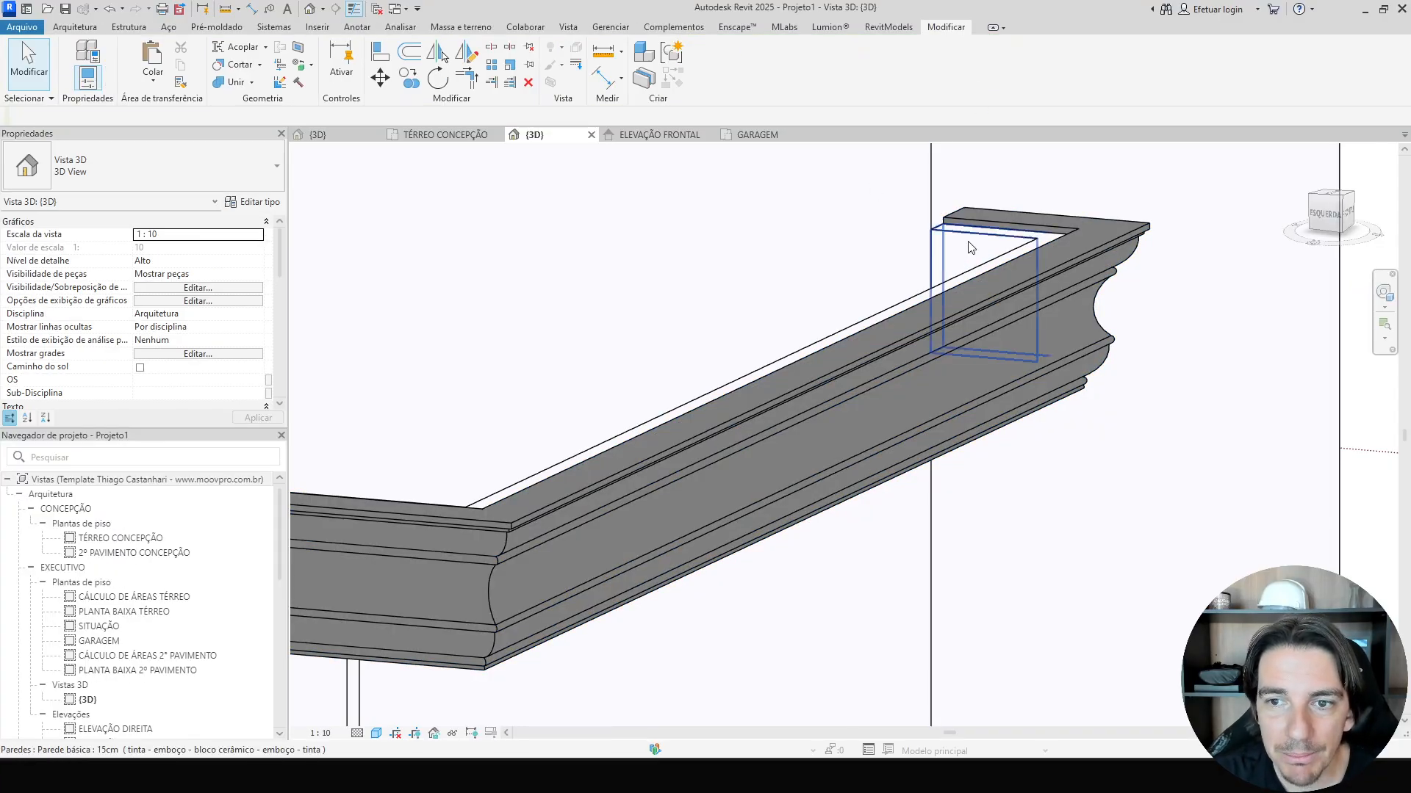
Orbit around the garage cornice and select the parapet walls to inspect how they meet the sweep.
shift+middle_drag(970, 248, 978, 252)
shift+middle_drag(991, 310, 1051, 308)
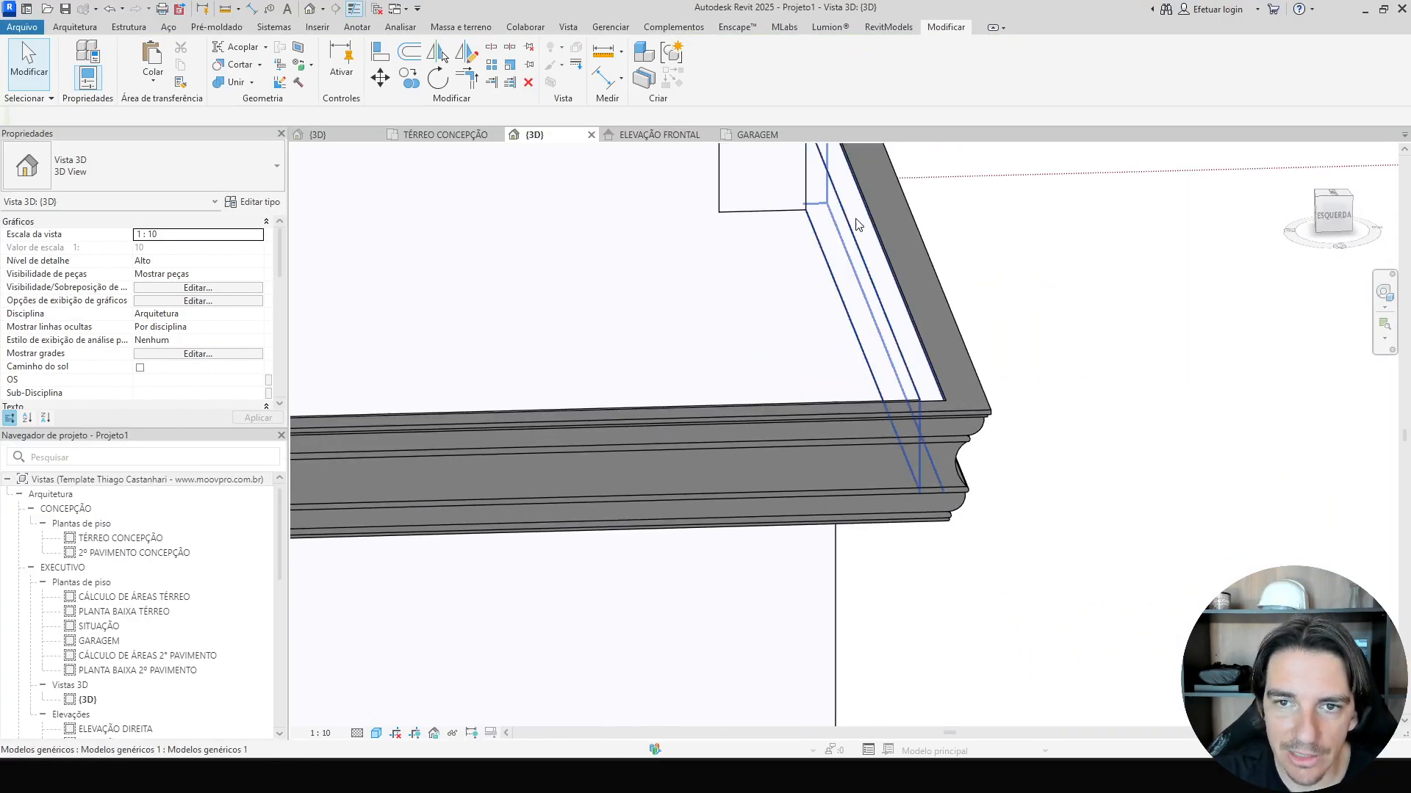
click(761, 163)
ctrl+click(837, 214)
scroll(838, 219, down, 3)
shift+middle_drag(836, 221, 411, 294)
middle_drag(838, 293, 749, 462)
ctrl+click(704, 282)
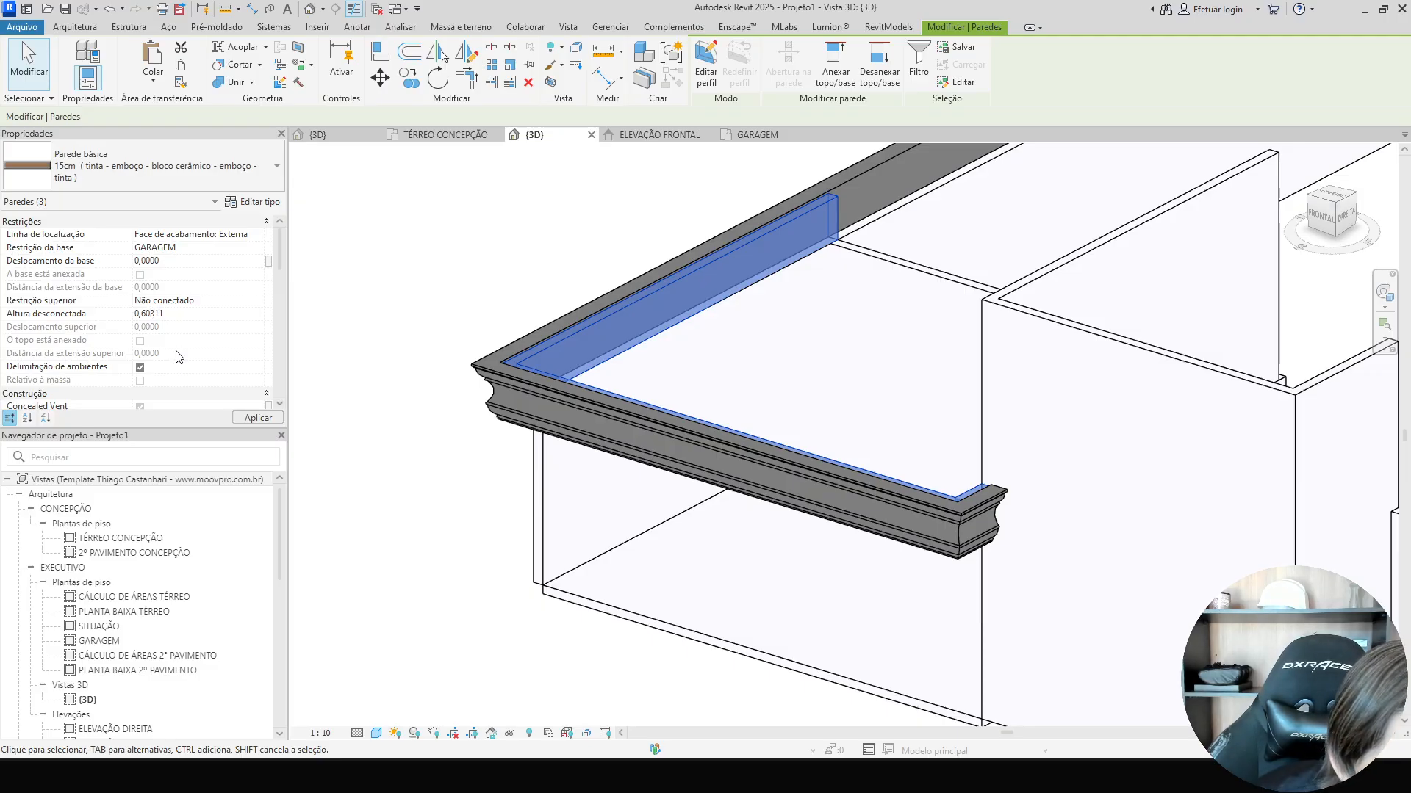
click(443, 328)
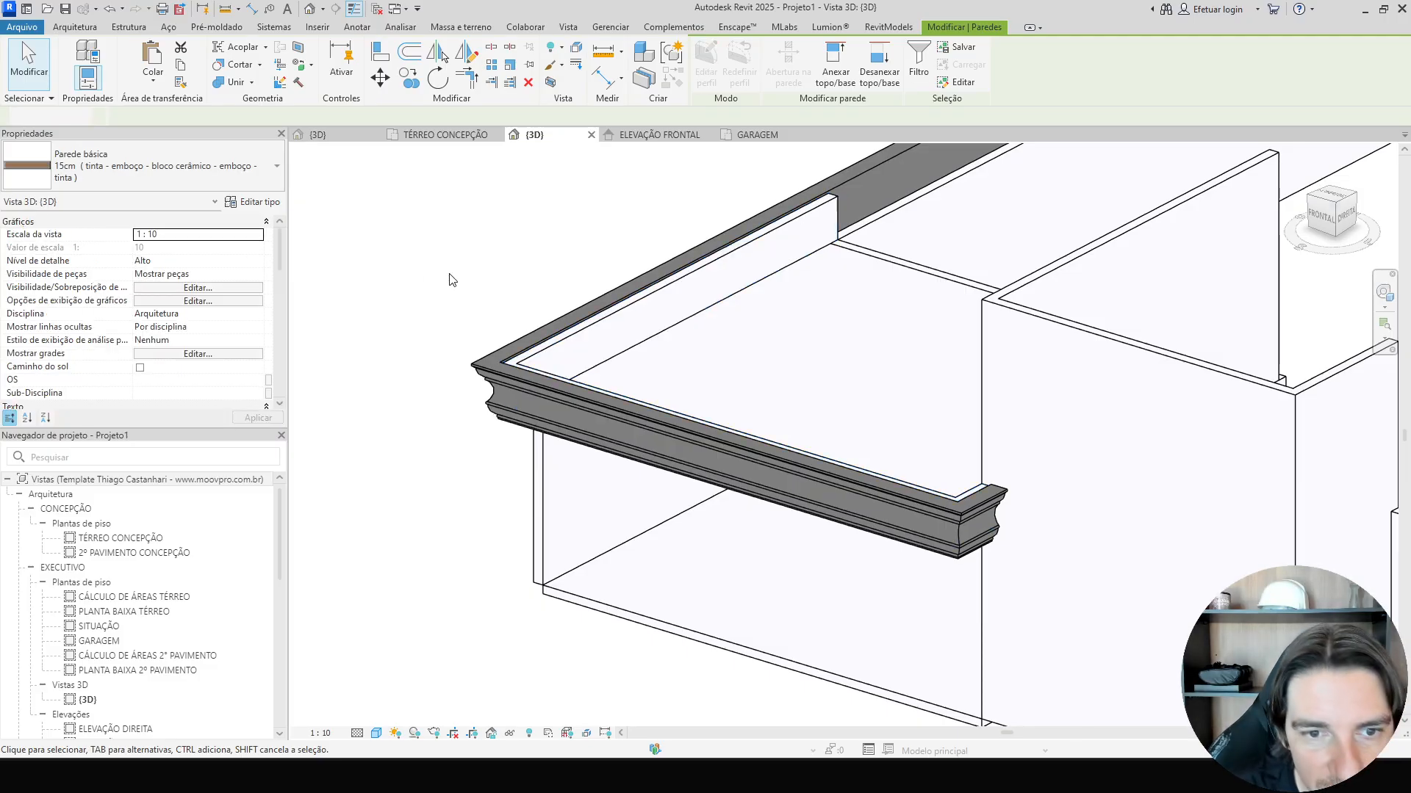
scroll(594, 391, up, 2)
click(595, 396)
scroll(596, 404, up, 4)
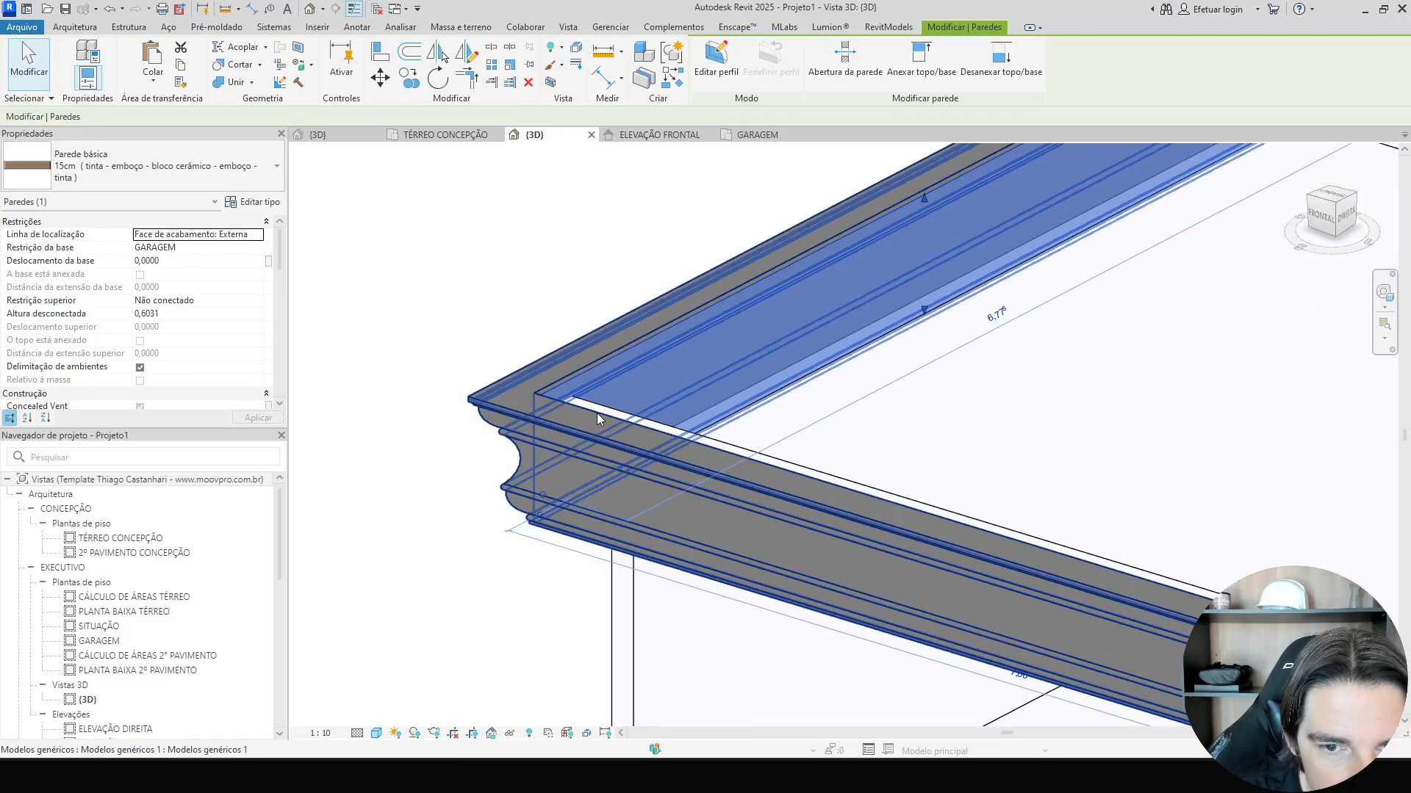
Raise the selected parapet wall's top up to the cornice's top edge, about 0,6342 unconnected height.
click(598, 408)
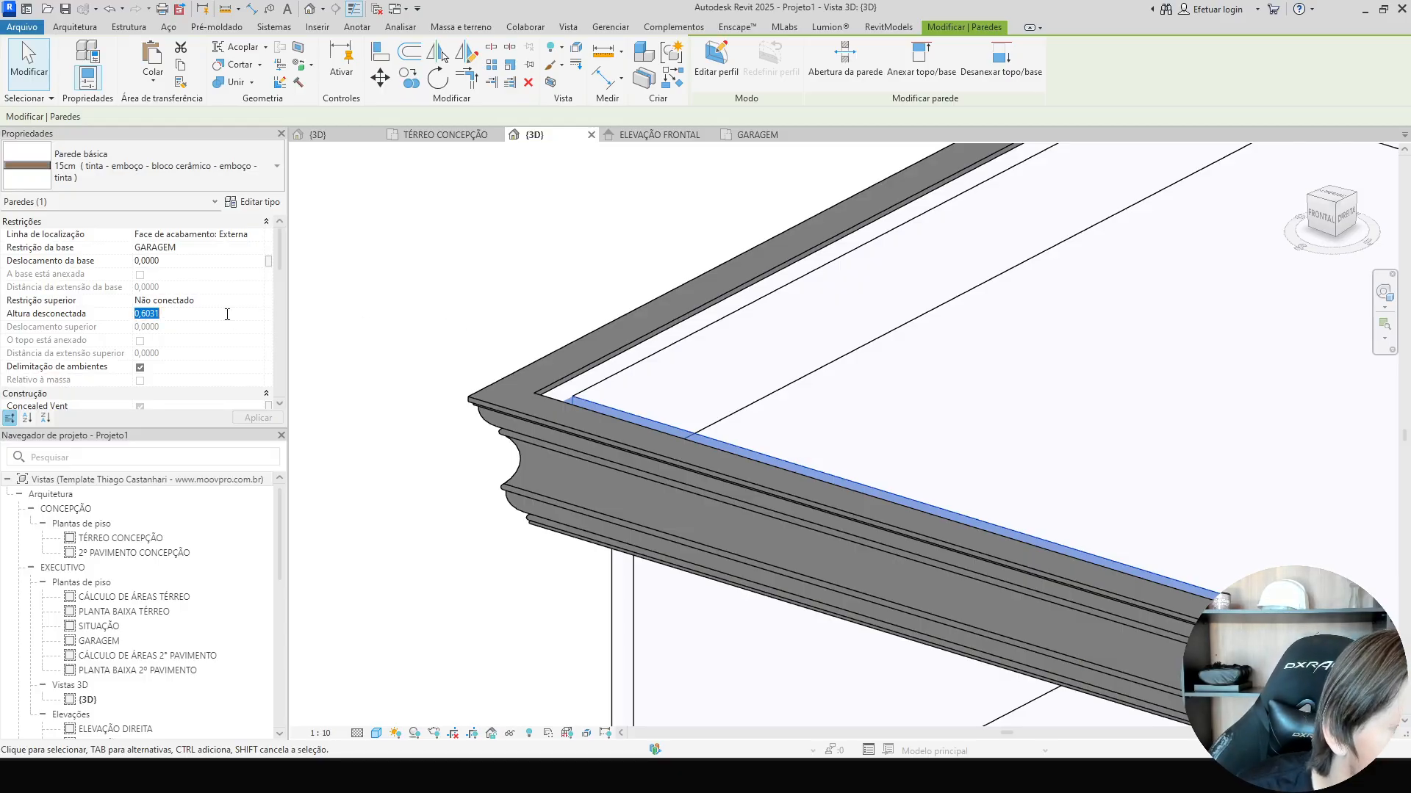
click(388, 324)
scroll(411, 338, down, 3)
shift+middle_drag(425, 355, 866, 431)
scroll(826, 336, up, 3)
click(826, 336)
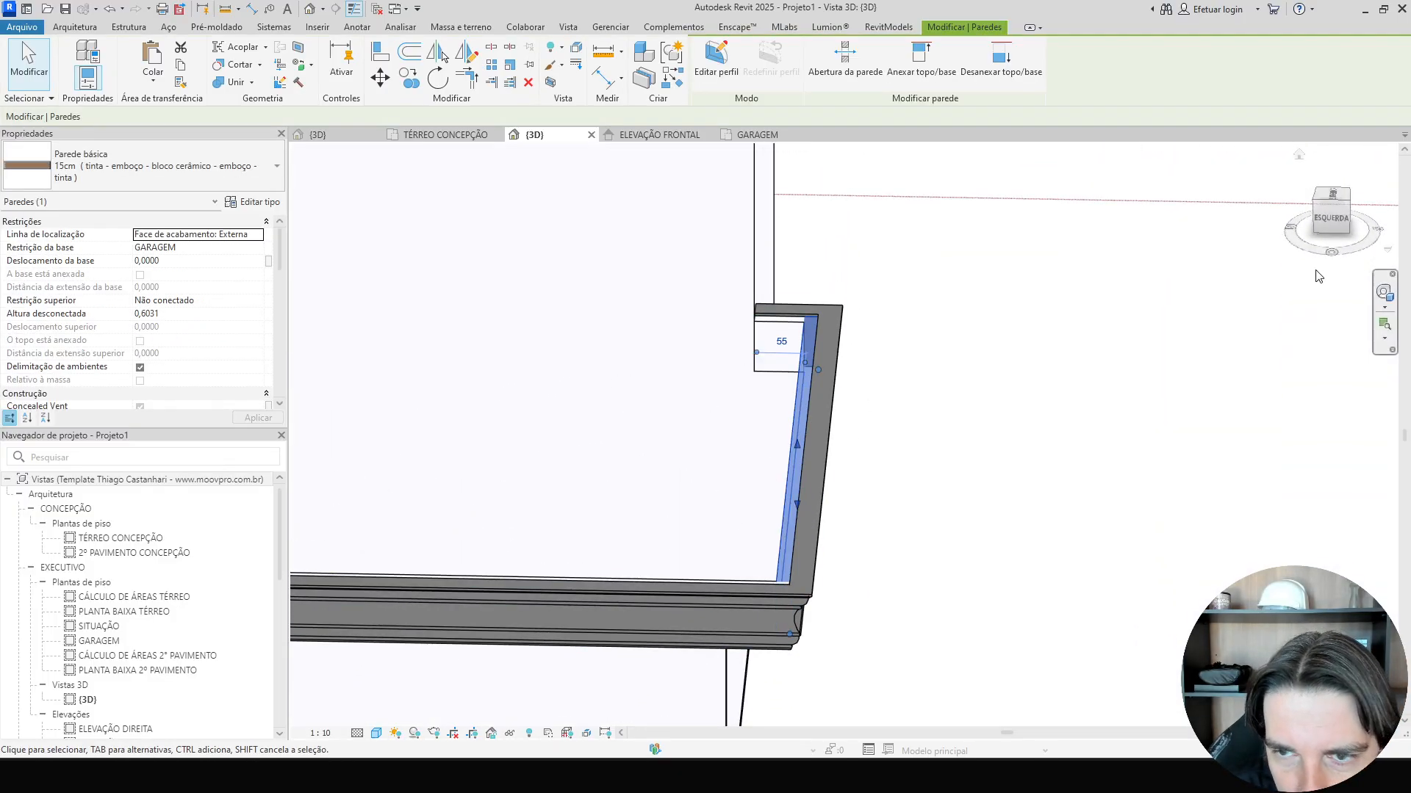
click(1334, 219)
scroll(897, 384, up, 5)
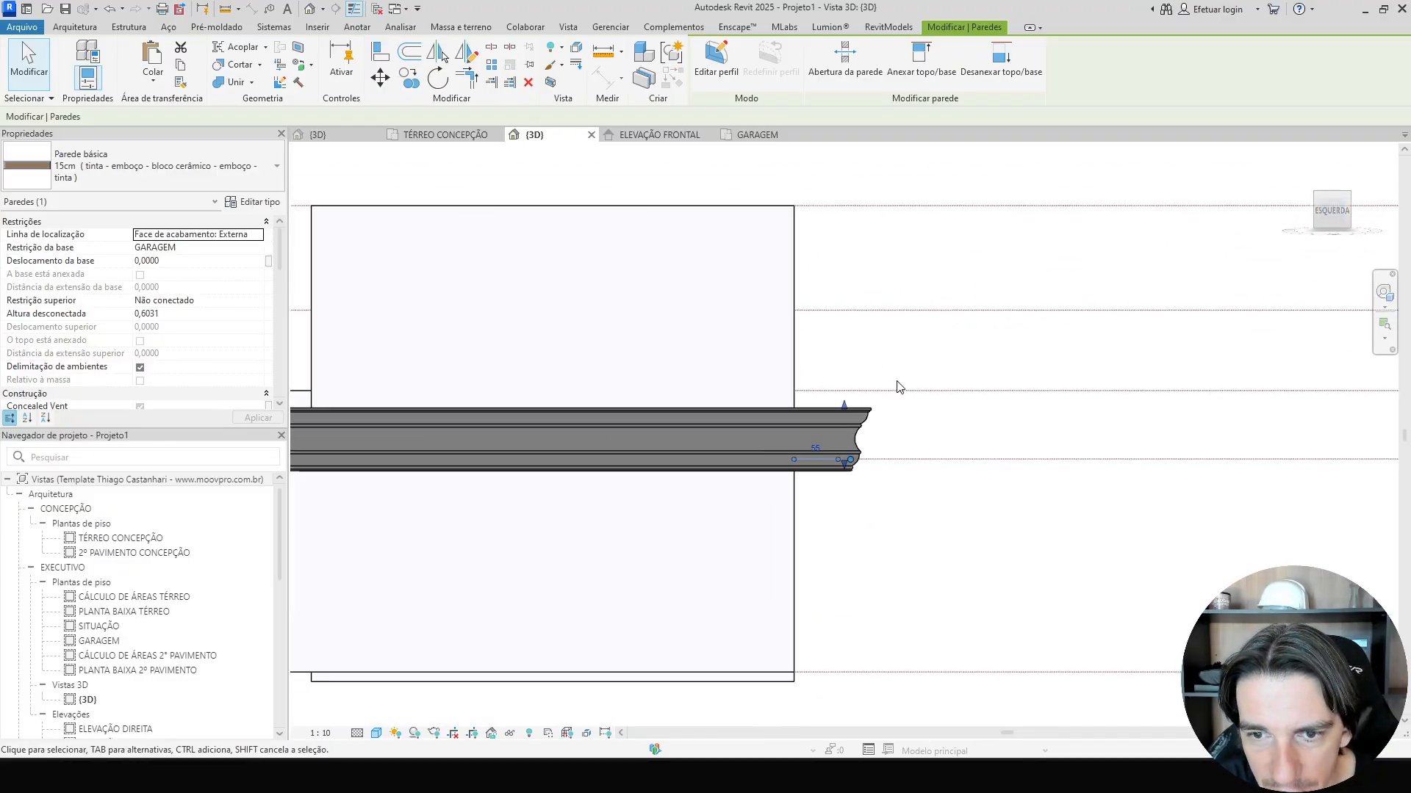
drag(670, 521, 671, 501)
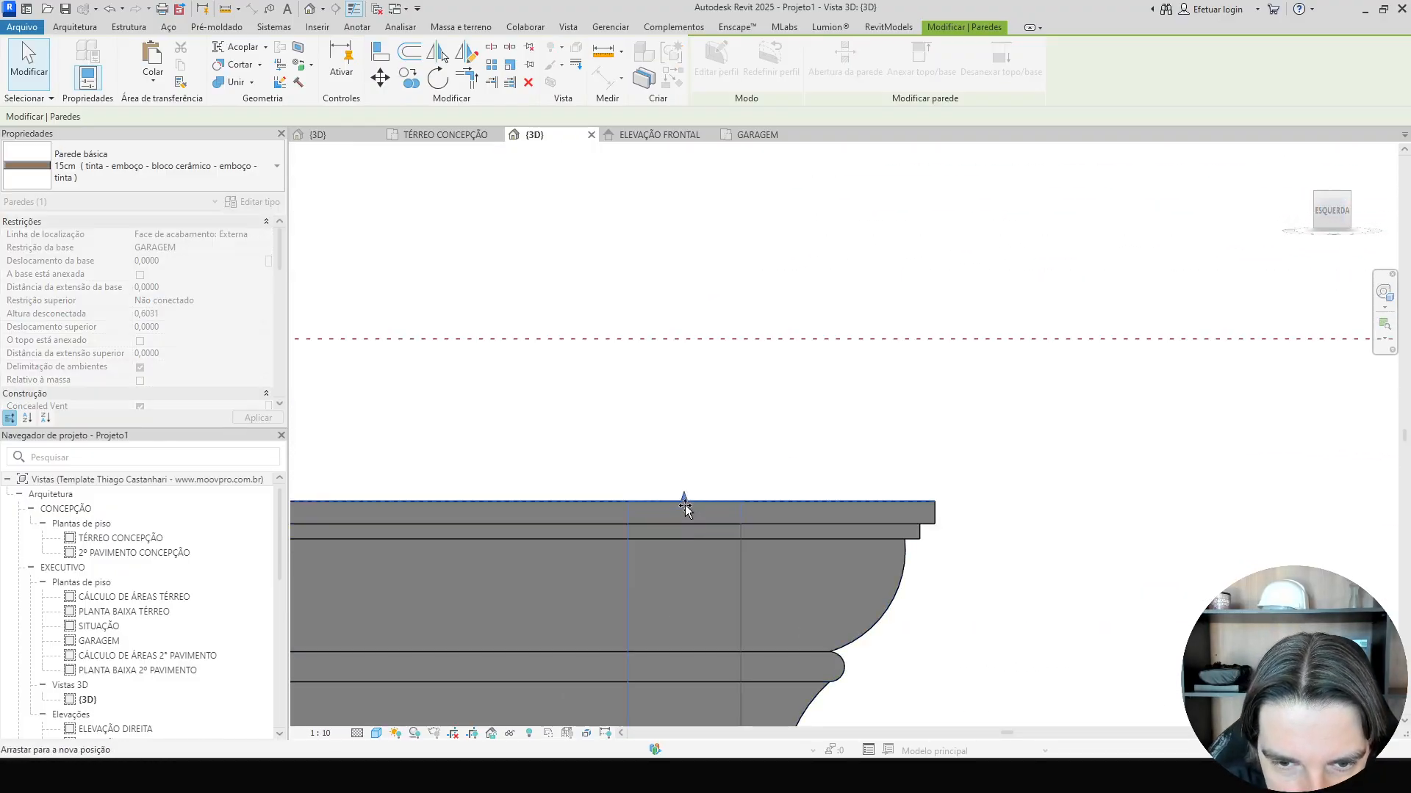
click(202, 314)
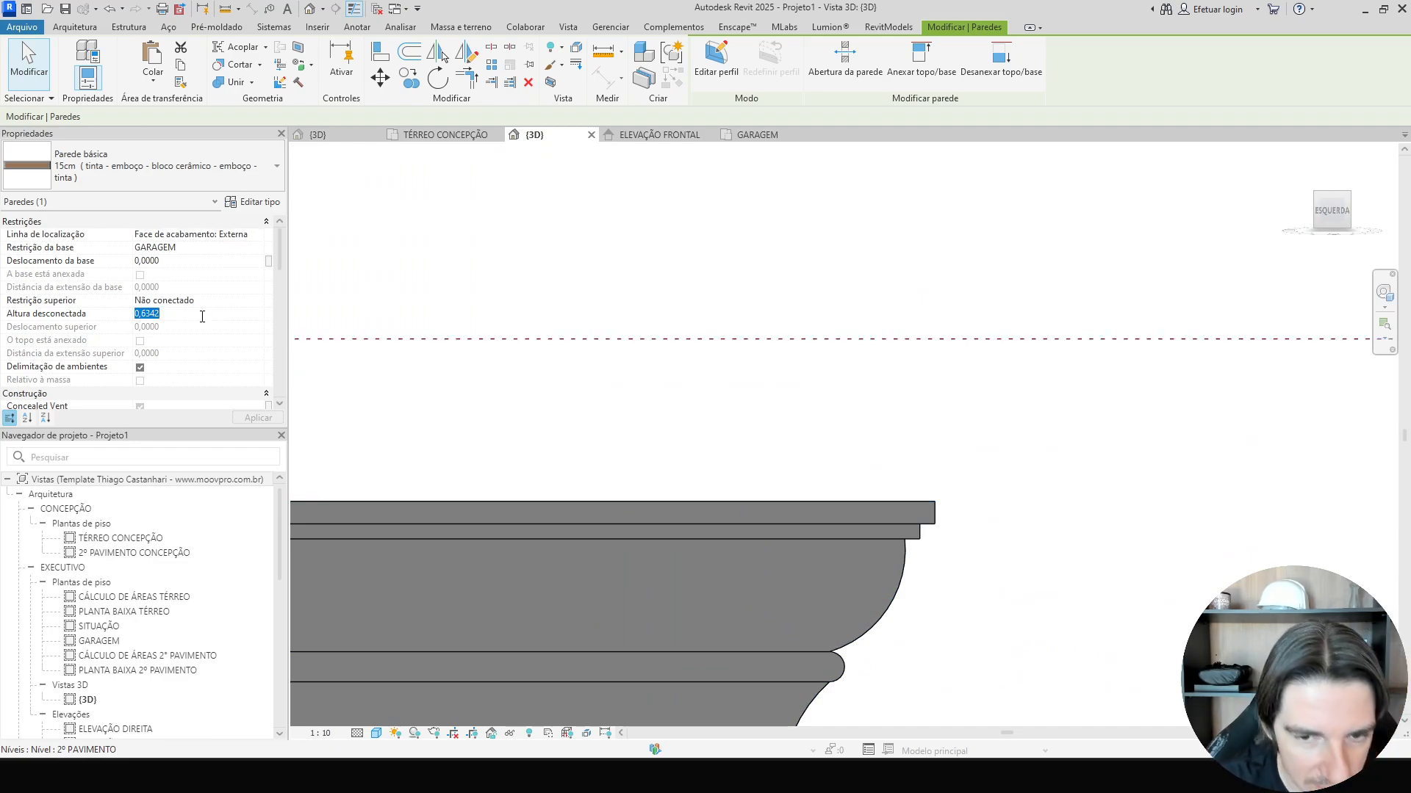
Orbit around the garage cornice, selecting the parapet walls one by one to check their unconnected heights.
scroll(995, 434, down, 3)
shift+middle_drag(1004, 441, 1030, 591)
key(Escape)
click(898, 221)
scroll(911, 234, down, 2)
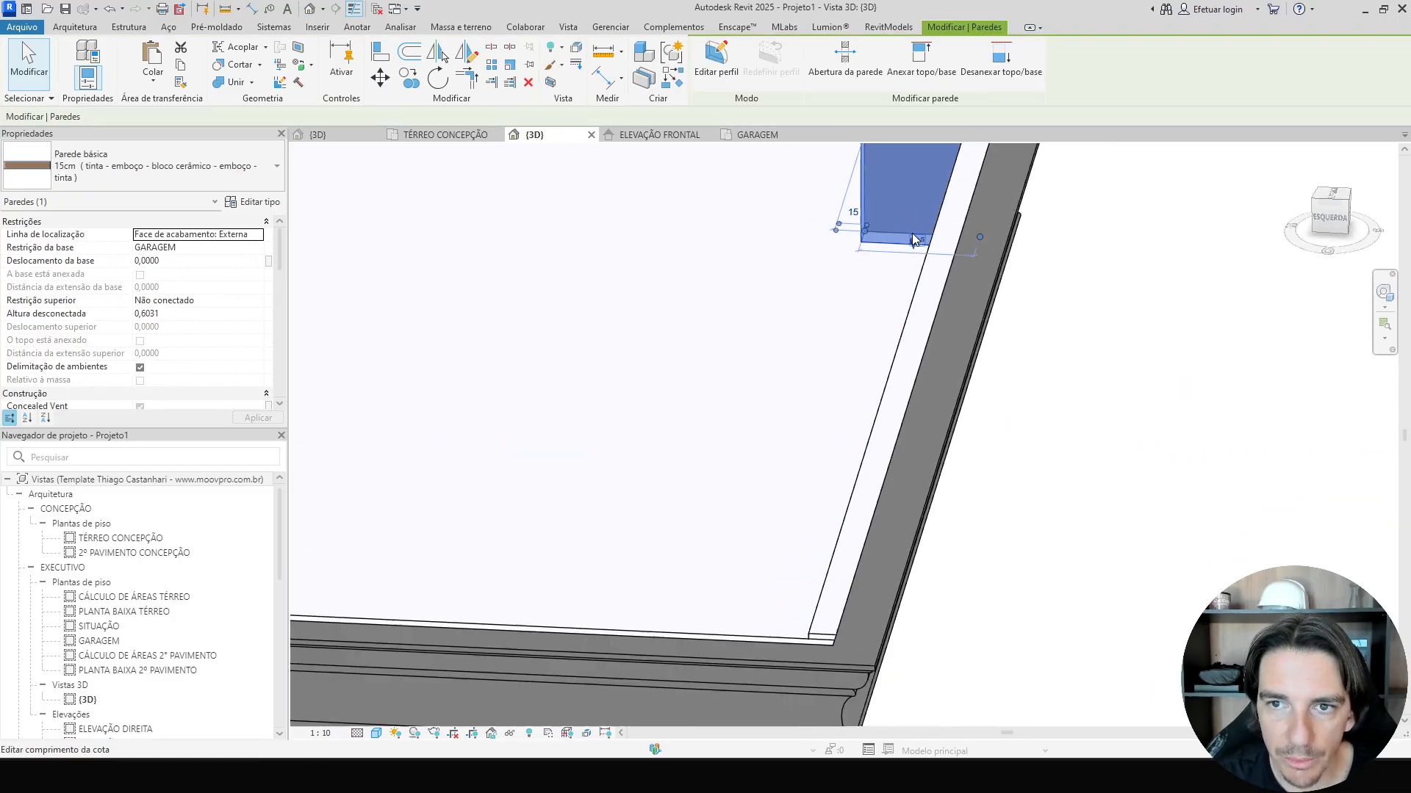
scroll(911, 232, down, 3)
shift+middle_drag(1023, 441, 558, 385)
scroll(558, 385, up, 2)
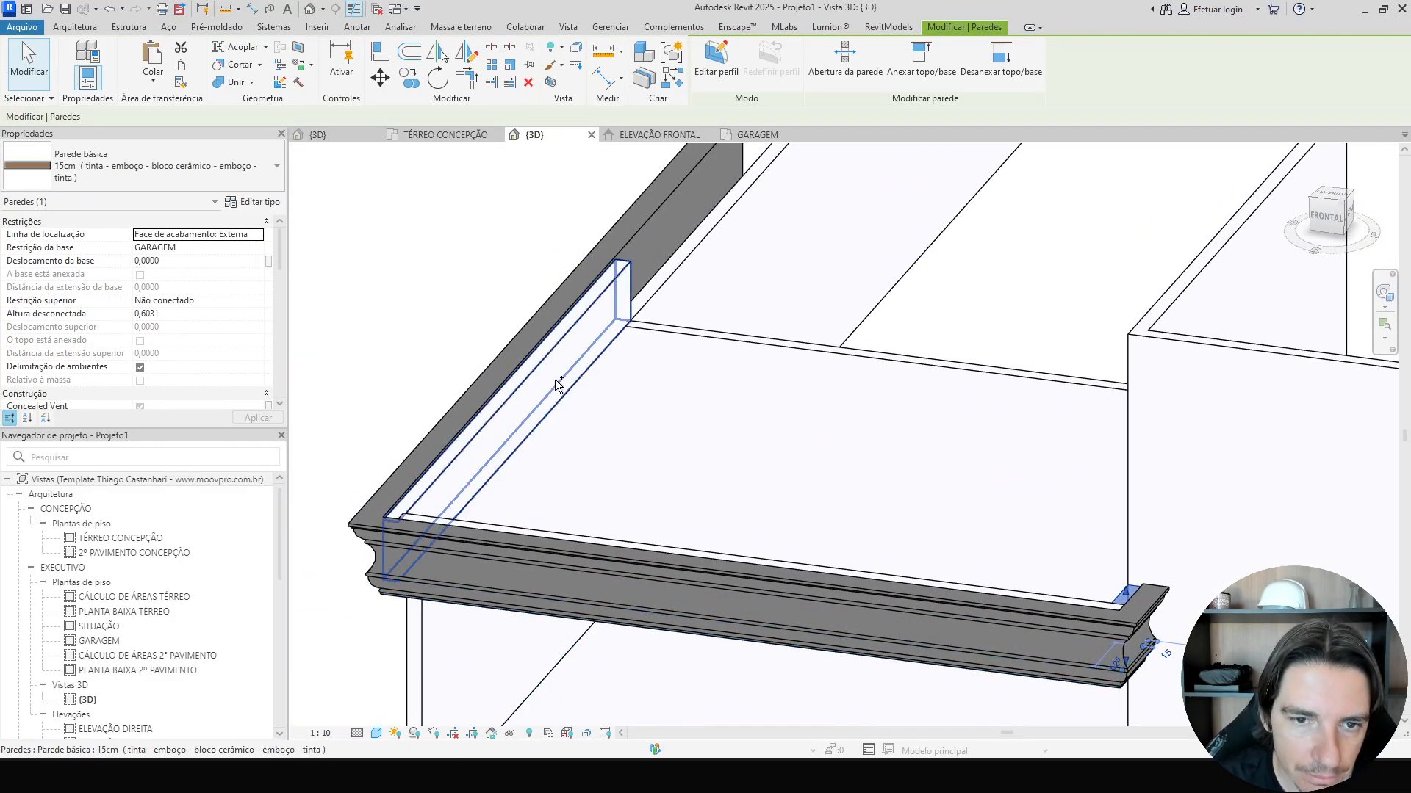
ctrl+click(558, 385)
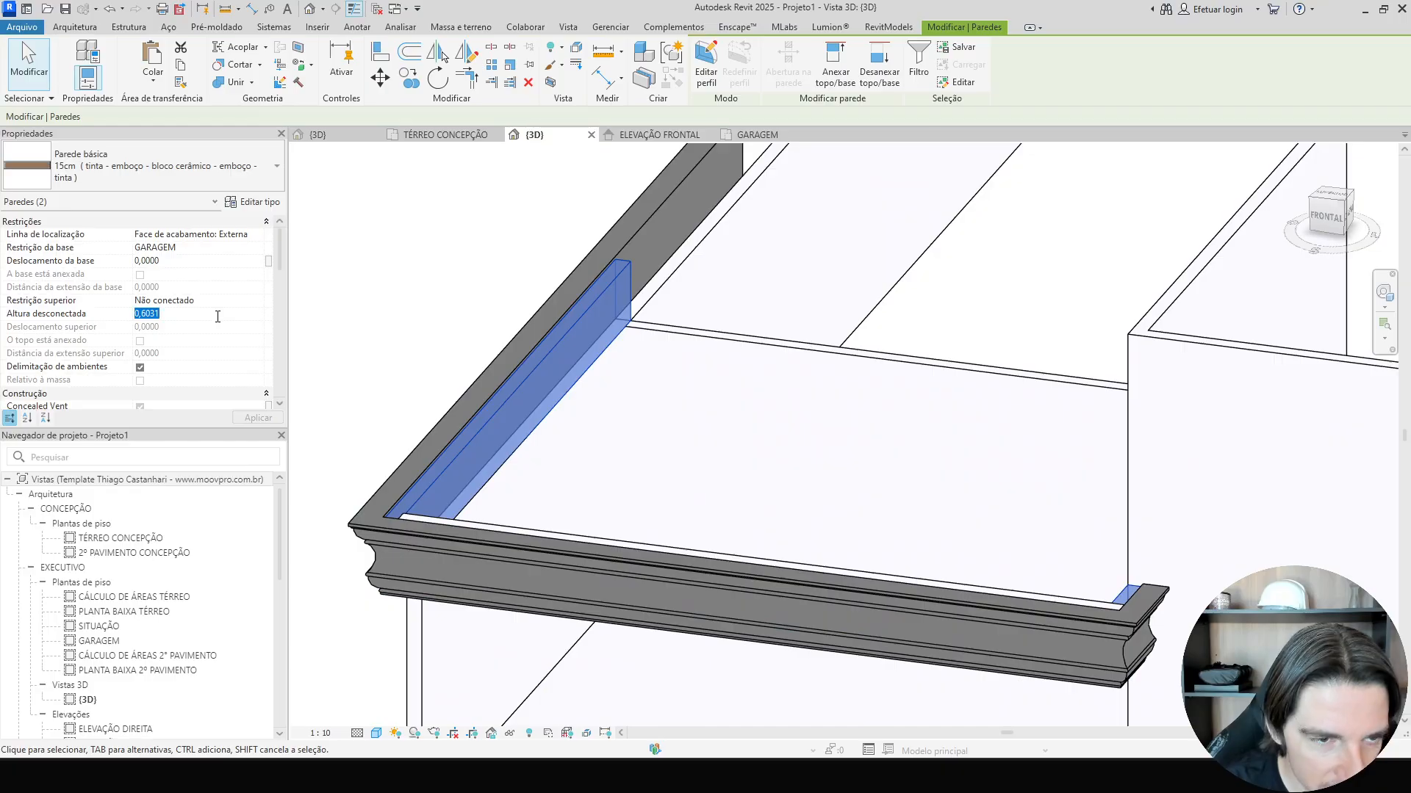
click(401, 299)
shift+middle_drag(400, 299, 579, 239)
scroll(1114, 570, up, 4)
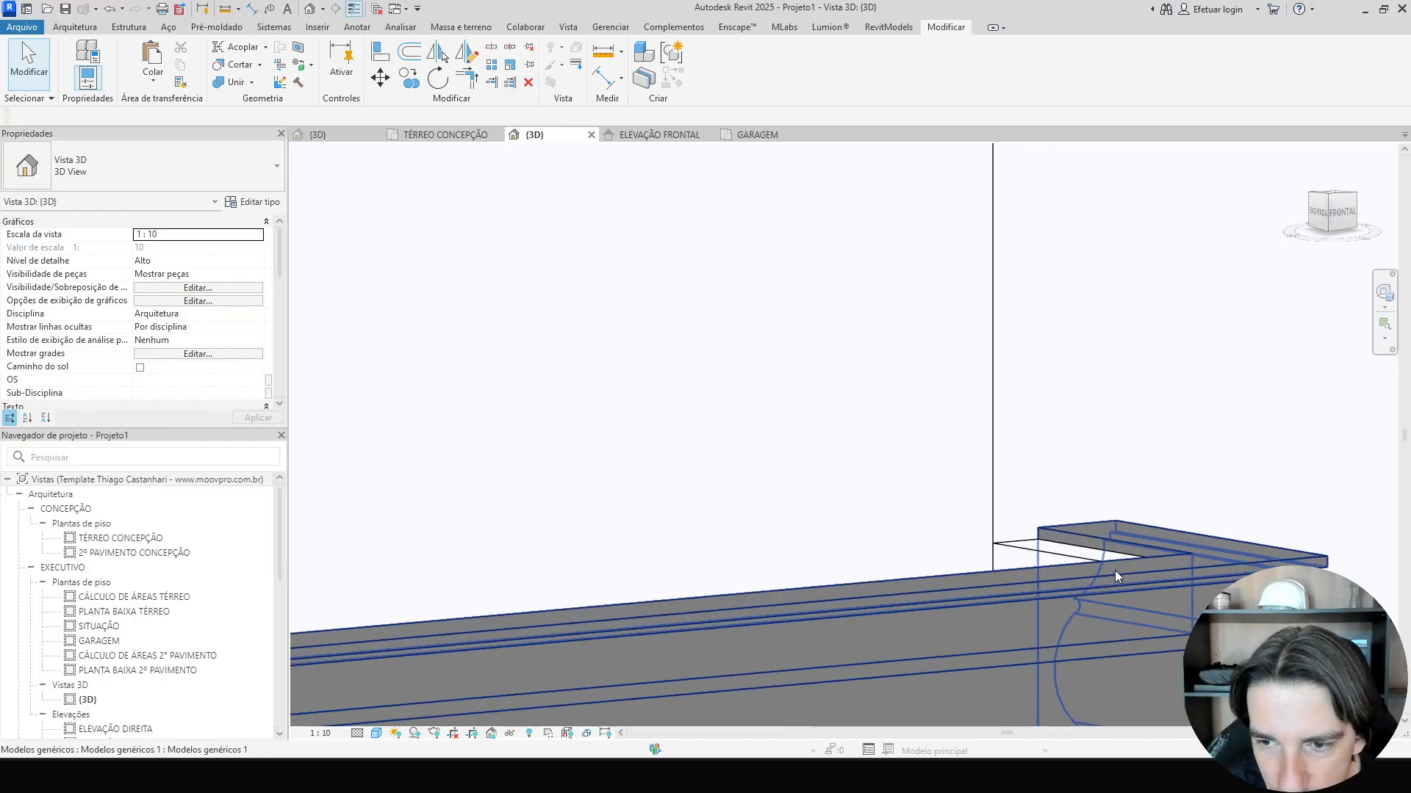
click(1077, 551)
scroll(1134, 560, down, 7)
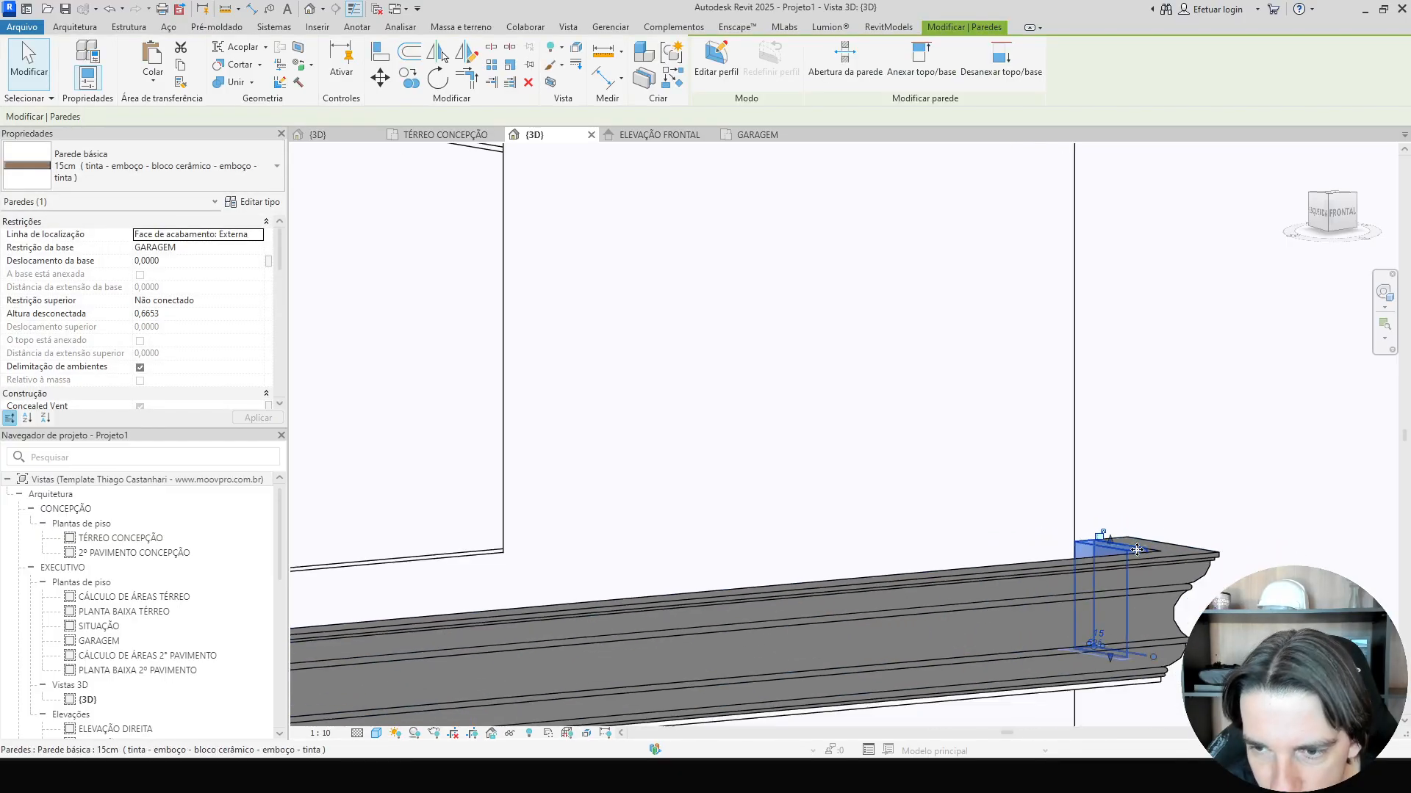
shift+middle_drag(1135, 561, 690, 667)
scroll(1260, 381, up, 2)
scroll(1197, 477, up, 7)
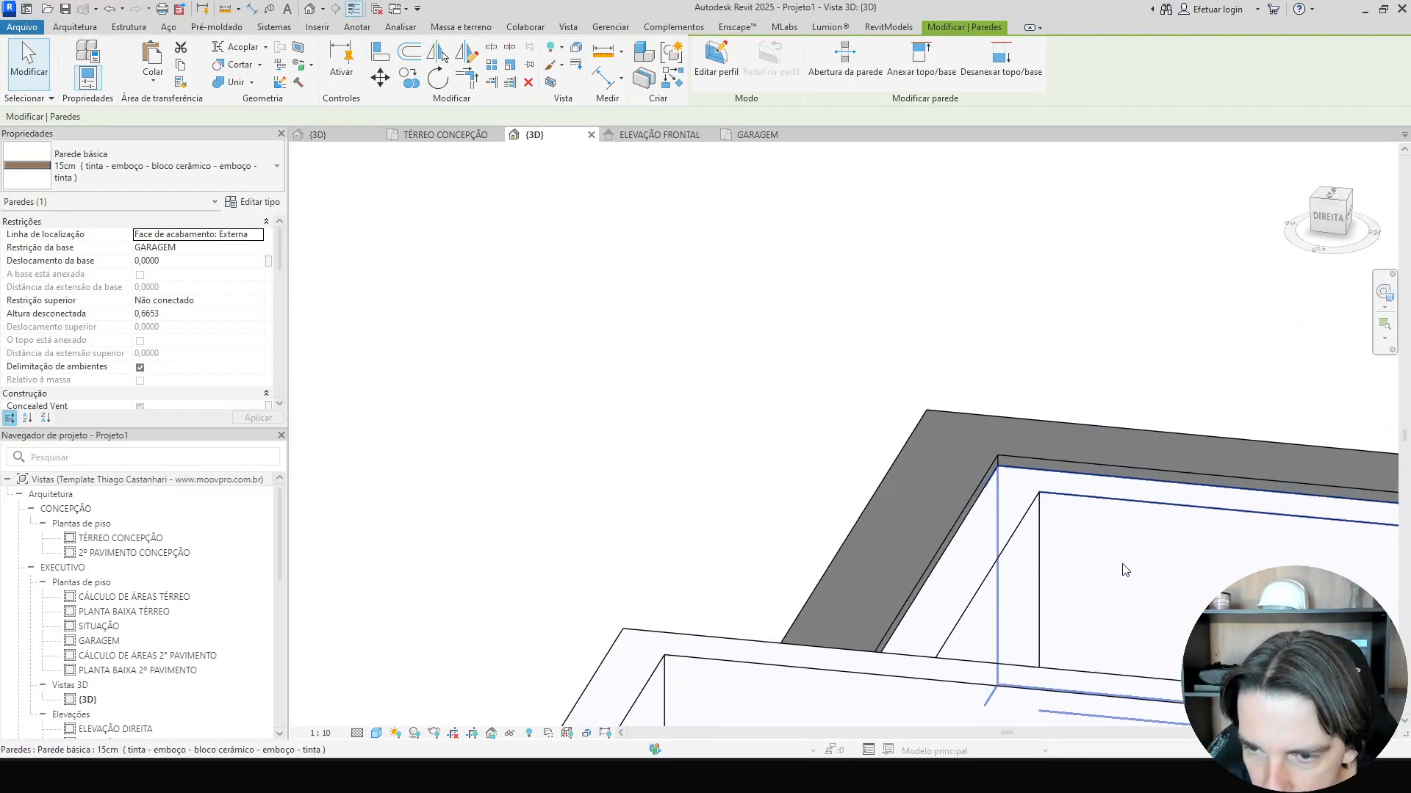
click(1139, 566)
scroll(1183, 549, down, 4)
middle_drag(1190, 553, 580, 497)
scroll(971, 488, up, 2)
scroll(1102, 513, up, 3)
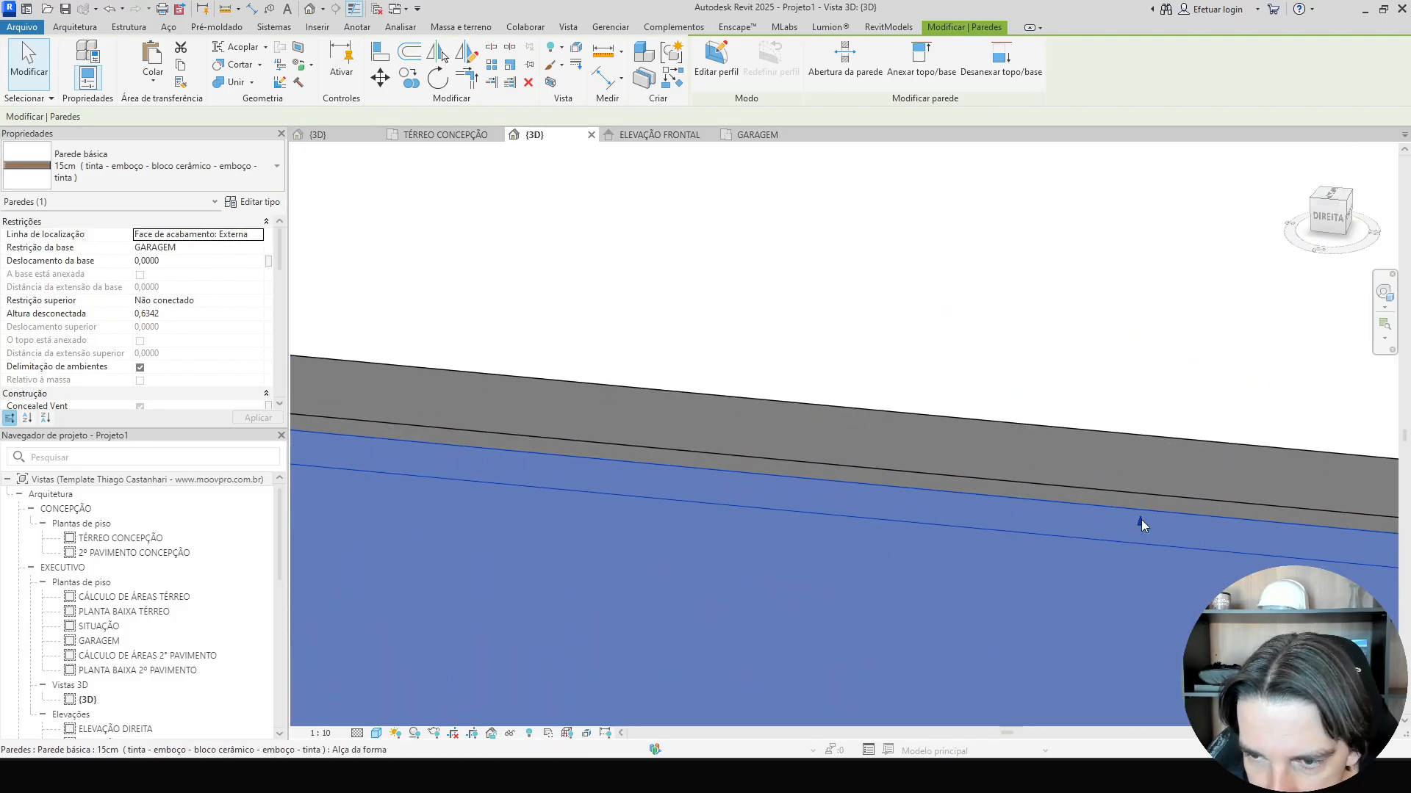
Try to drag a parapet wall's top edge upward, then undo the change.
drag(1140, 518, 1141, 497)
key(ctrl+z)
click(1118, 571)
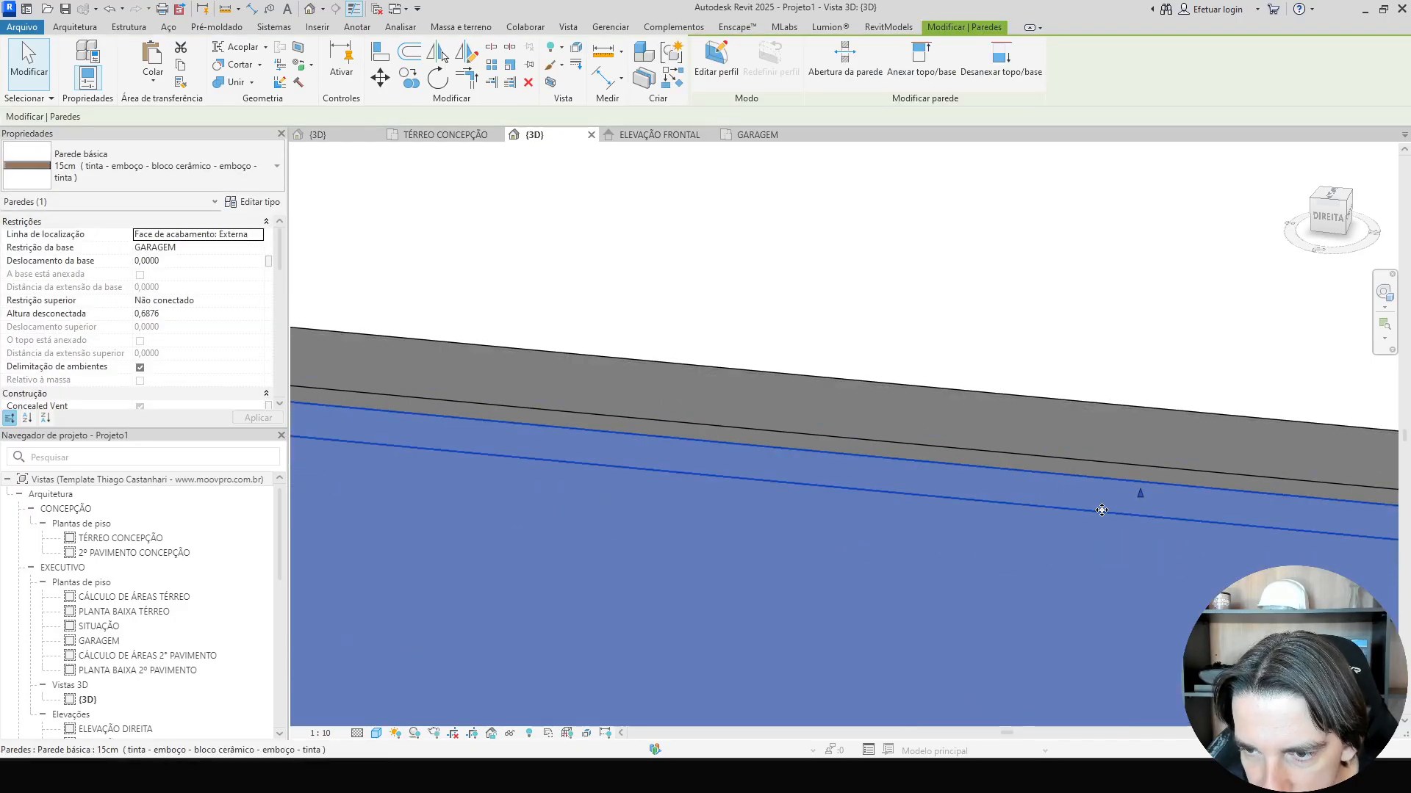
key(Escape)
Select the cornice in-place model, switch to a left side view and try to move it from its lower corner.
scroll(773, 460, down, 5)
shift+middle_drag(679, 479, 598, 572)
scroll(872, 495, up, 10)
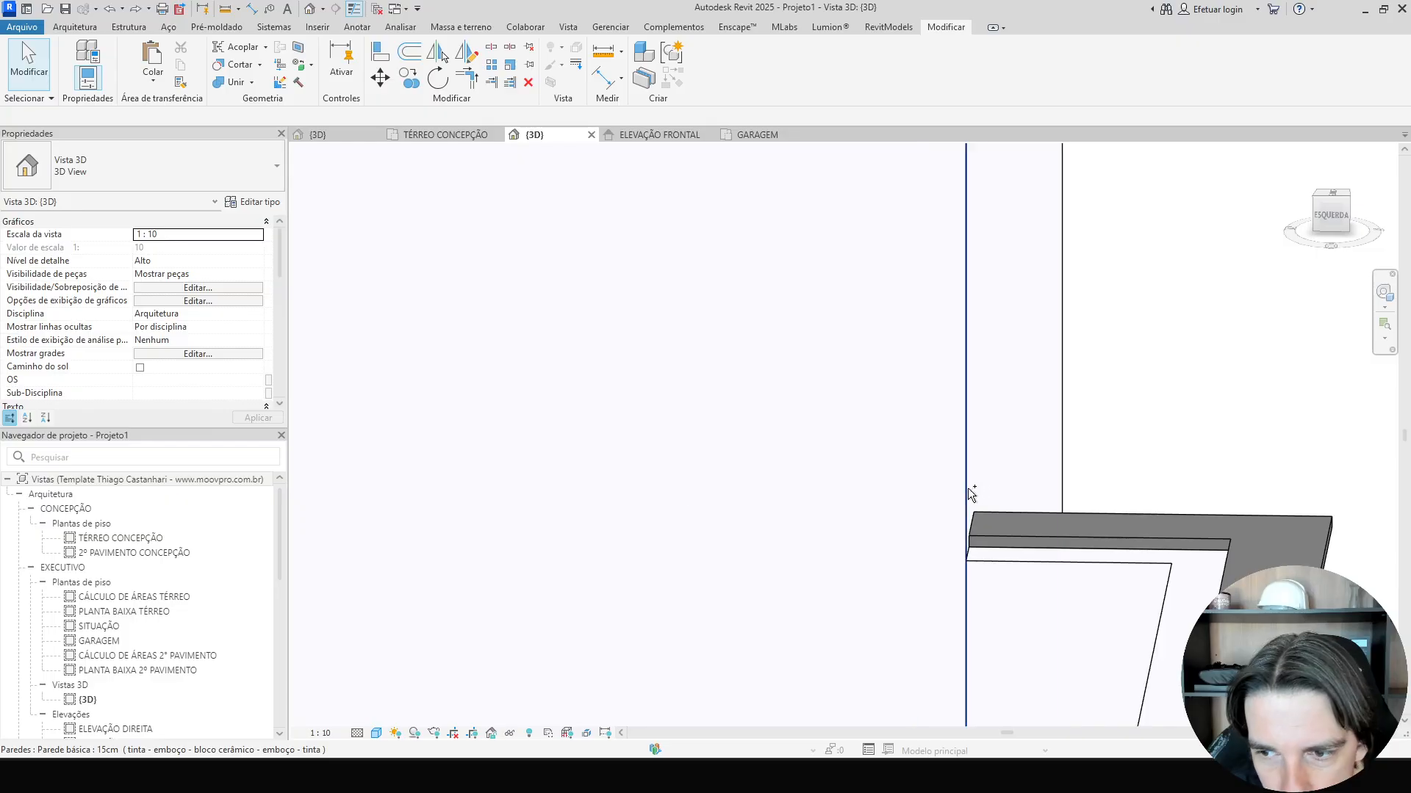
scroll(661, 478, down, 3)
scroll(980, 465, down, 3)
shift+middle_drag(1061, 532, 933, 445)
scroll(1057, 483, up, 7)
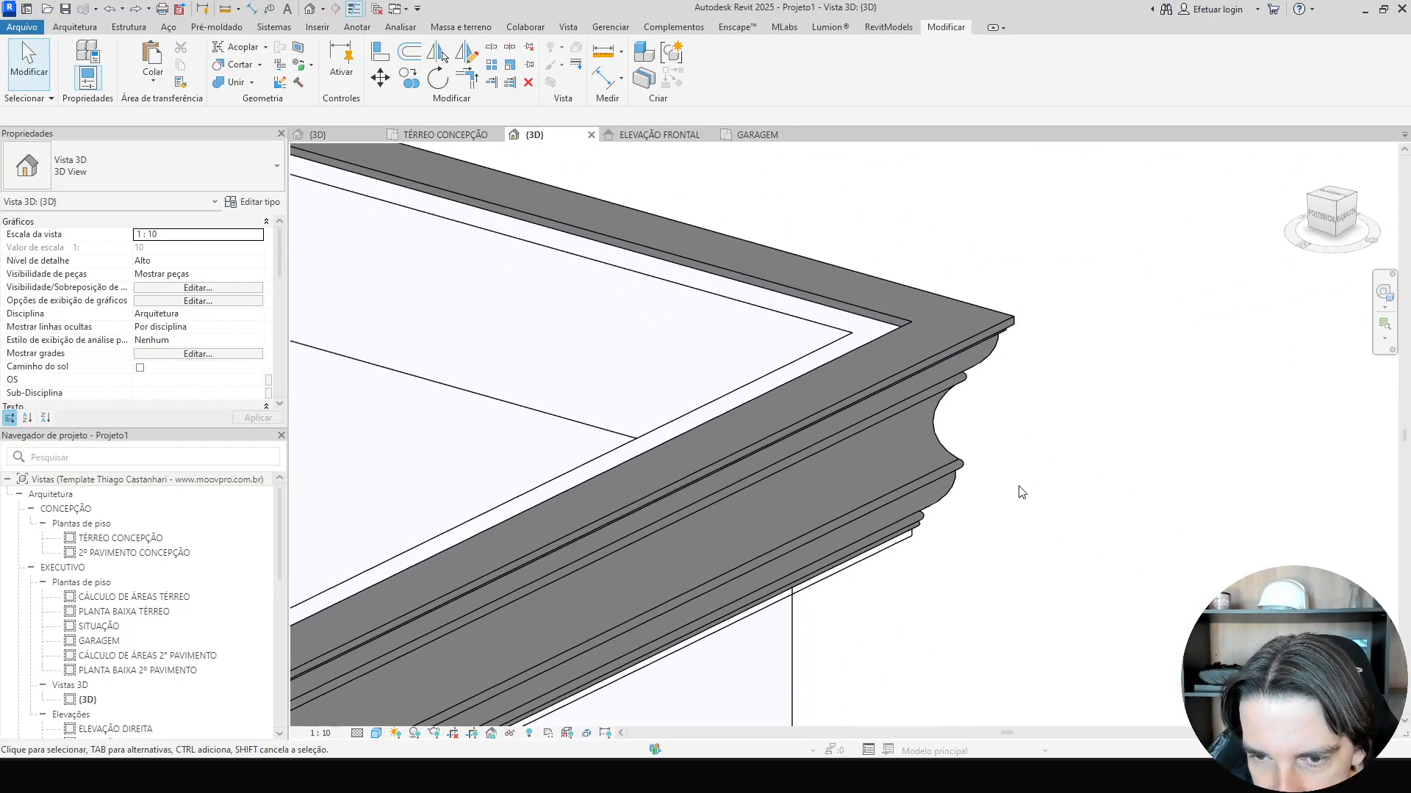
click(948, 441)
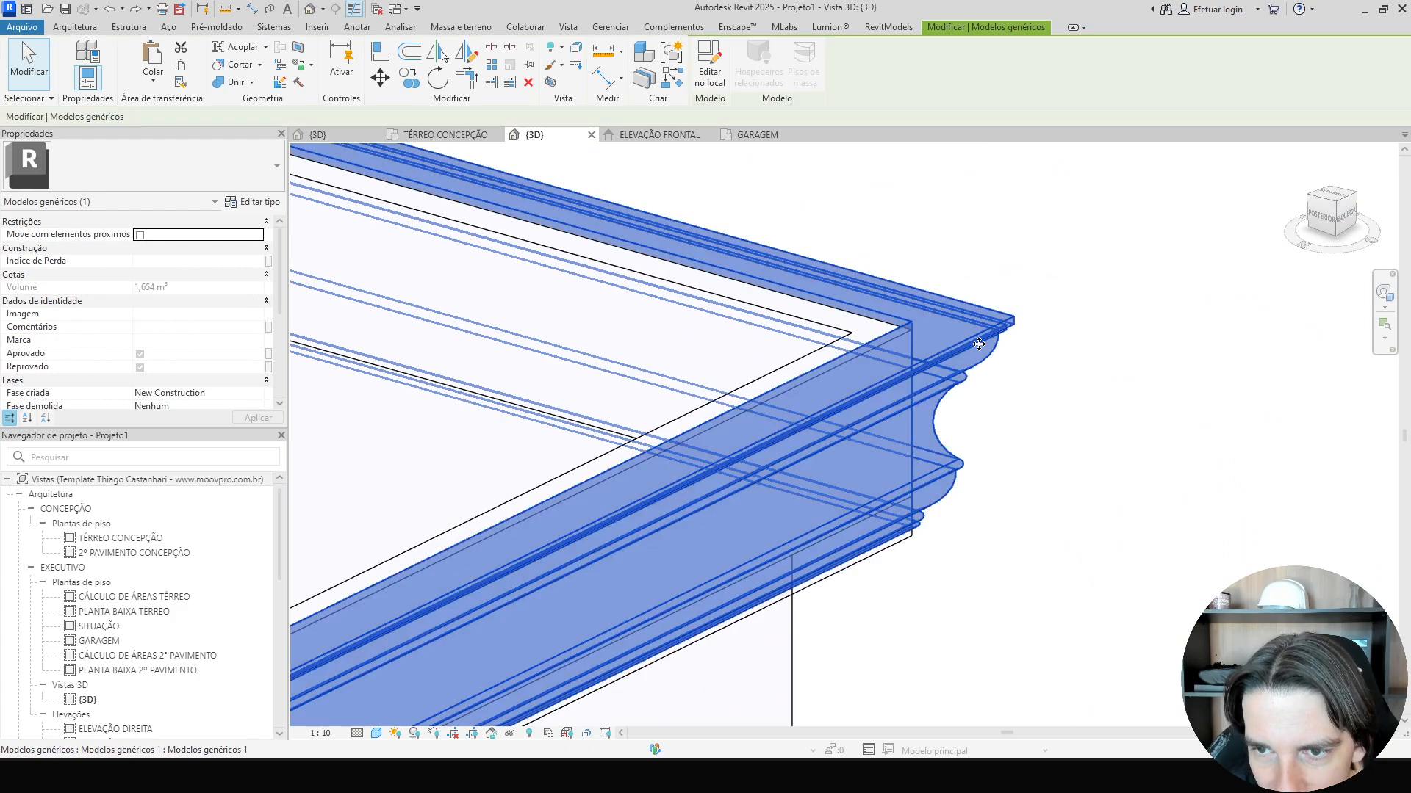
click(1346, 222)
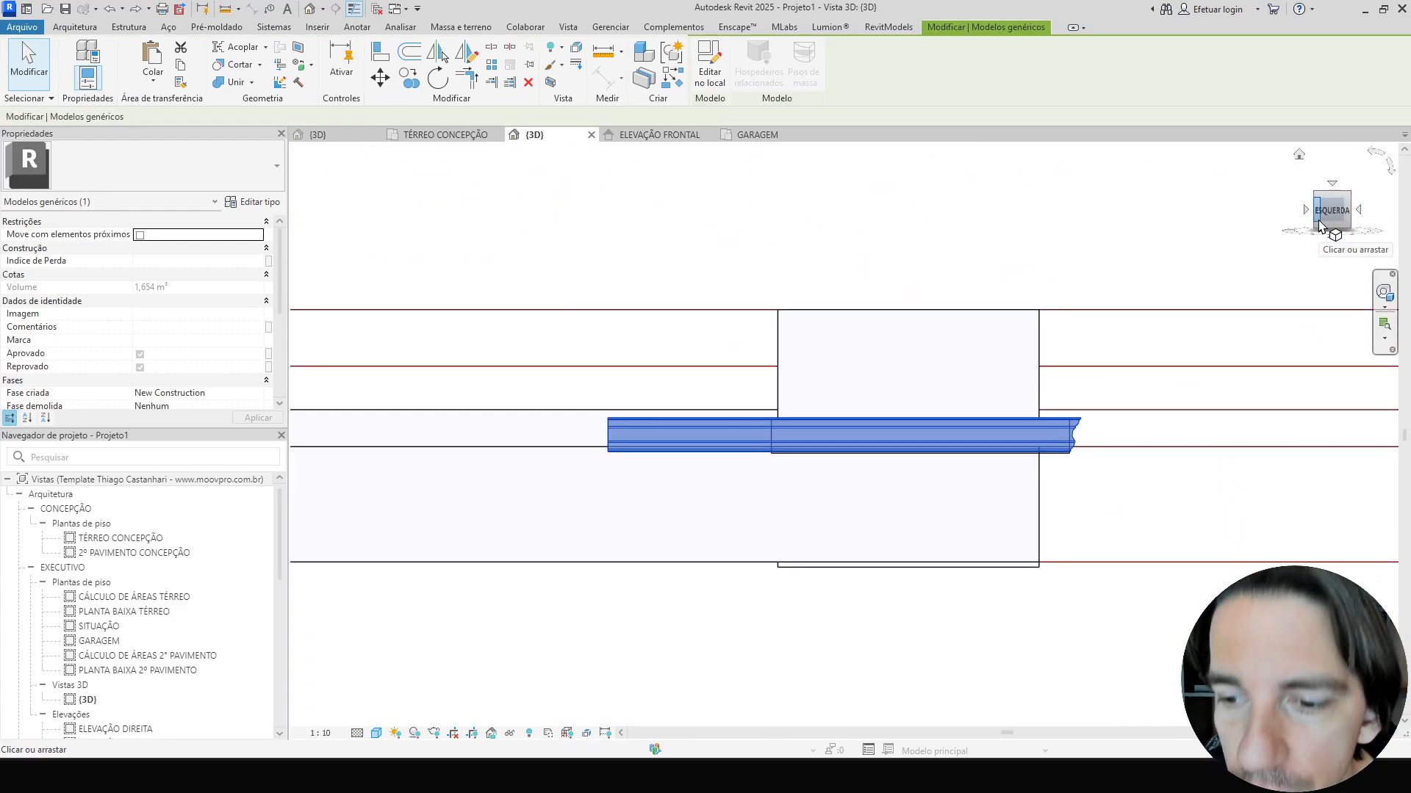
scroll(1102, 474, up, 5)
scroll(905, 249, up, 4)
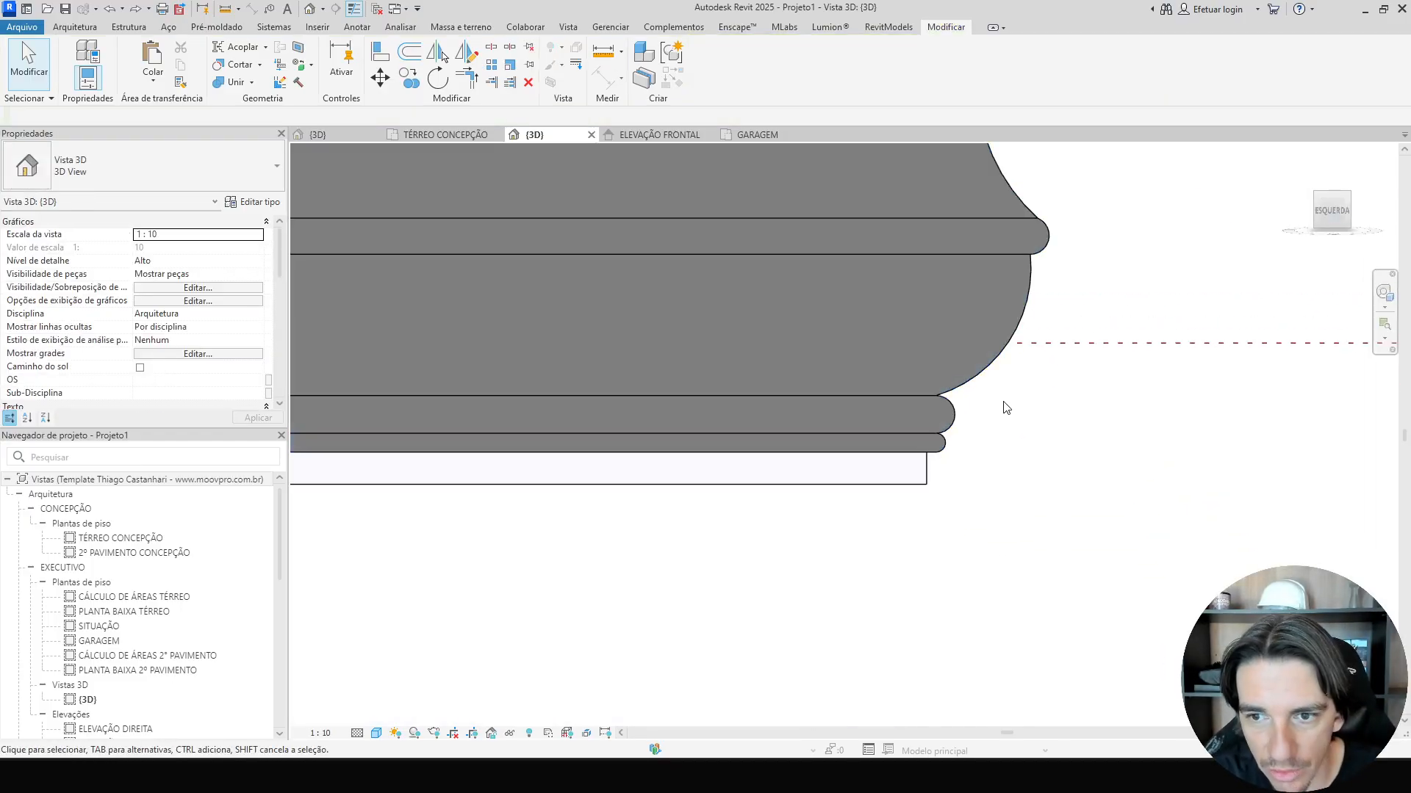
key(m)
key(v)
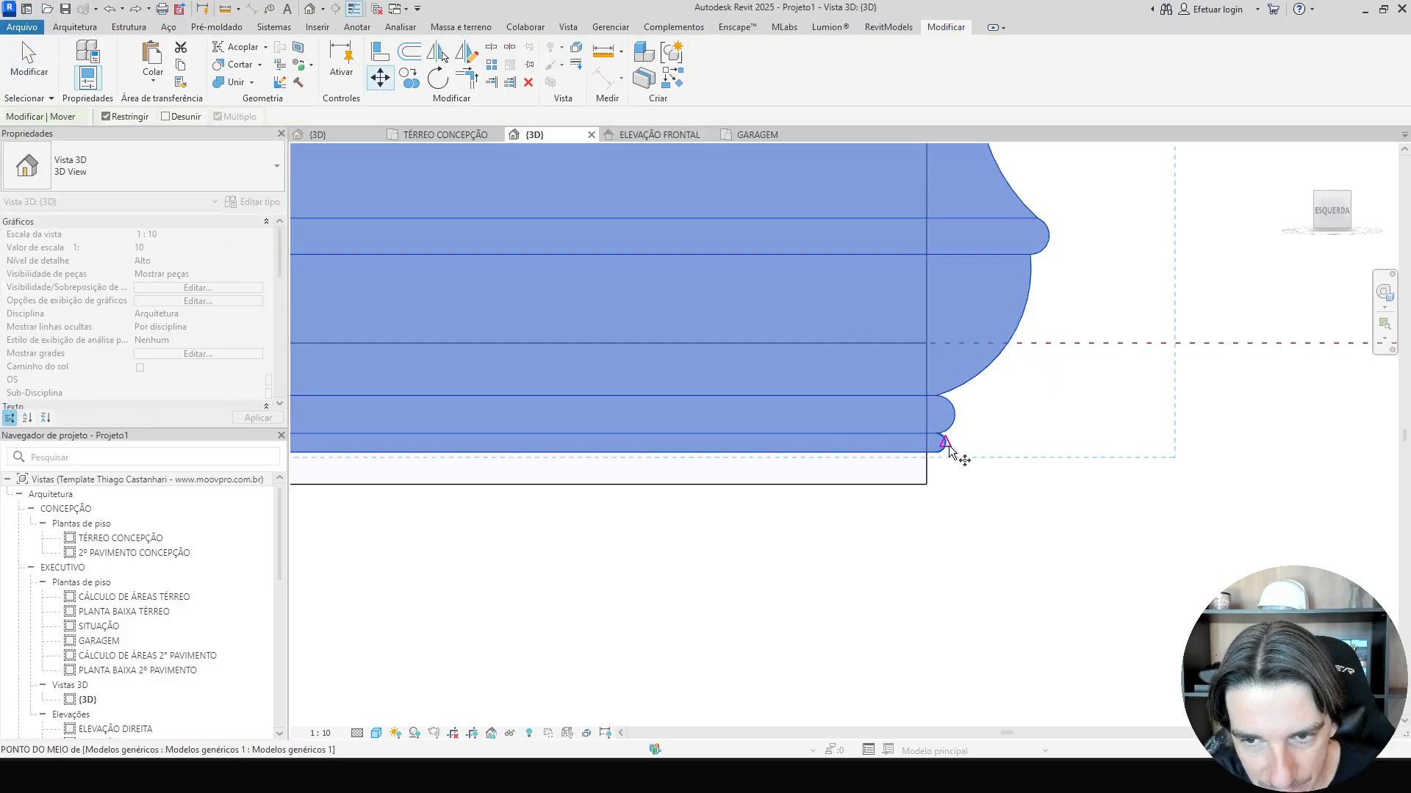
click(926, 486)
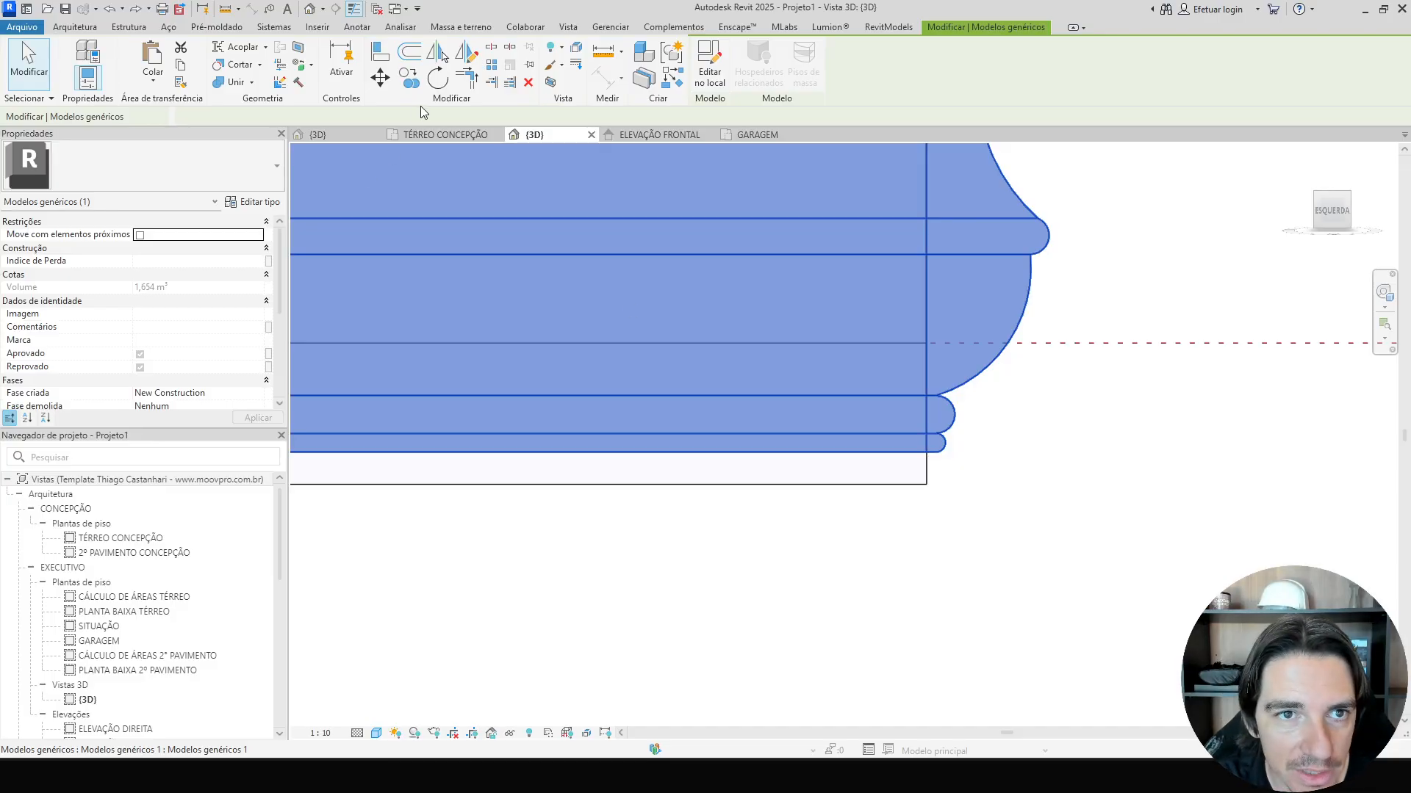
Try to copy the cornice model unconstrained from its bottom corner, then delete the selected element.
click(415, 83)
scroll(818, 478, up, 2)
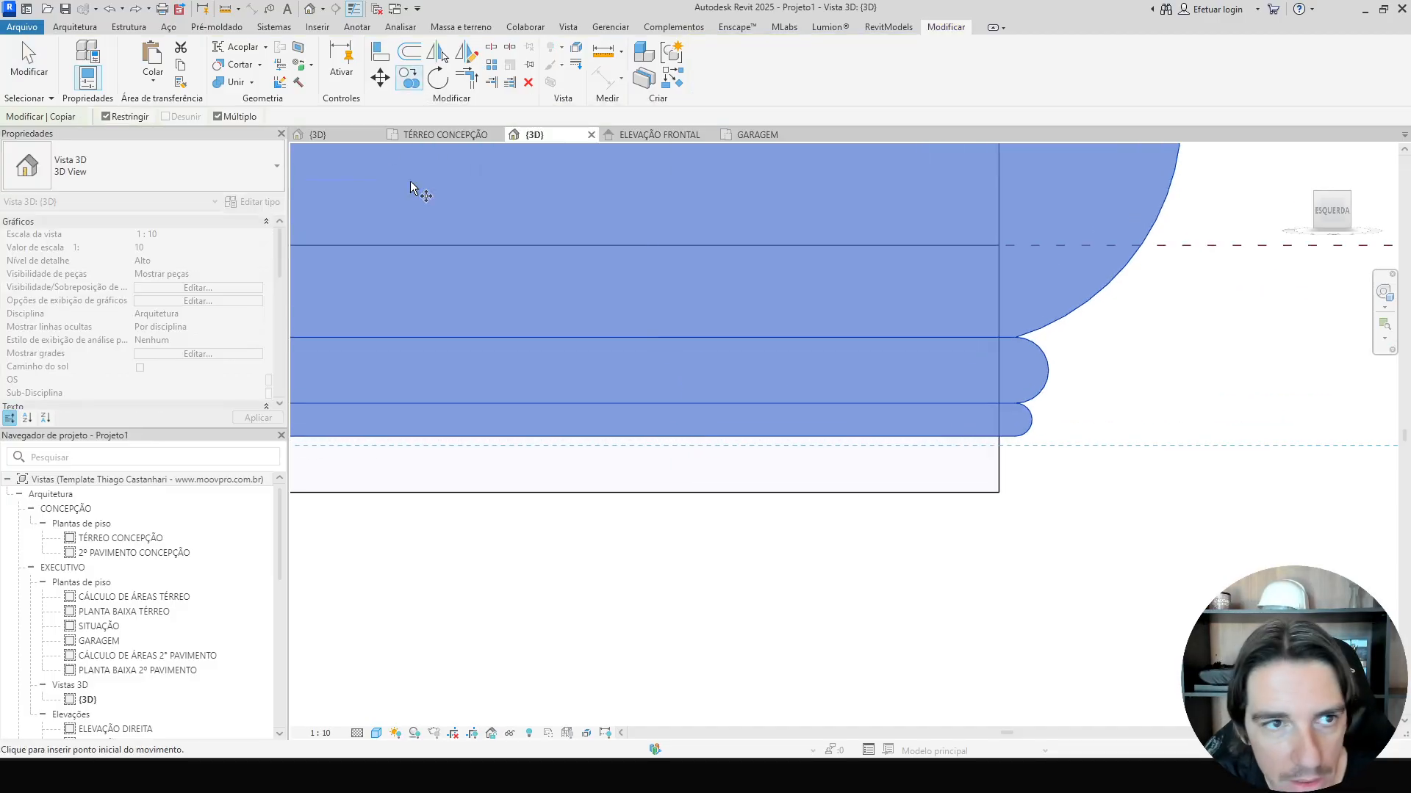
click(105, 116)
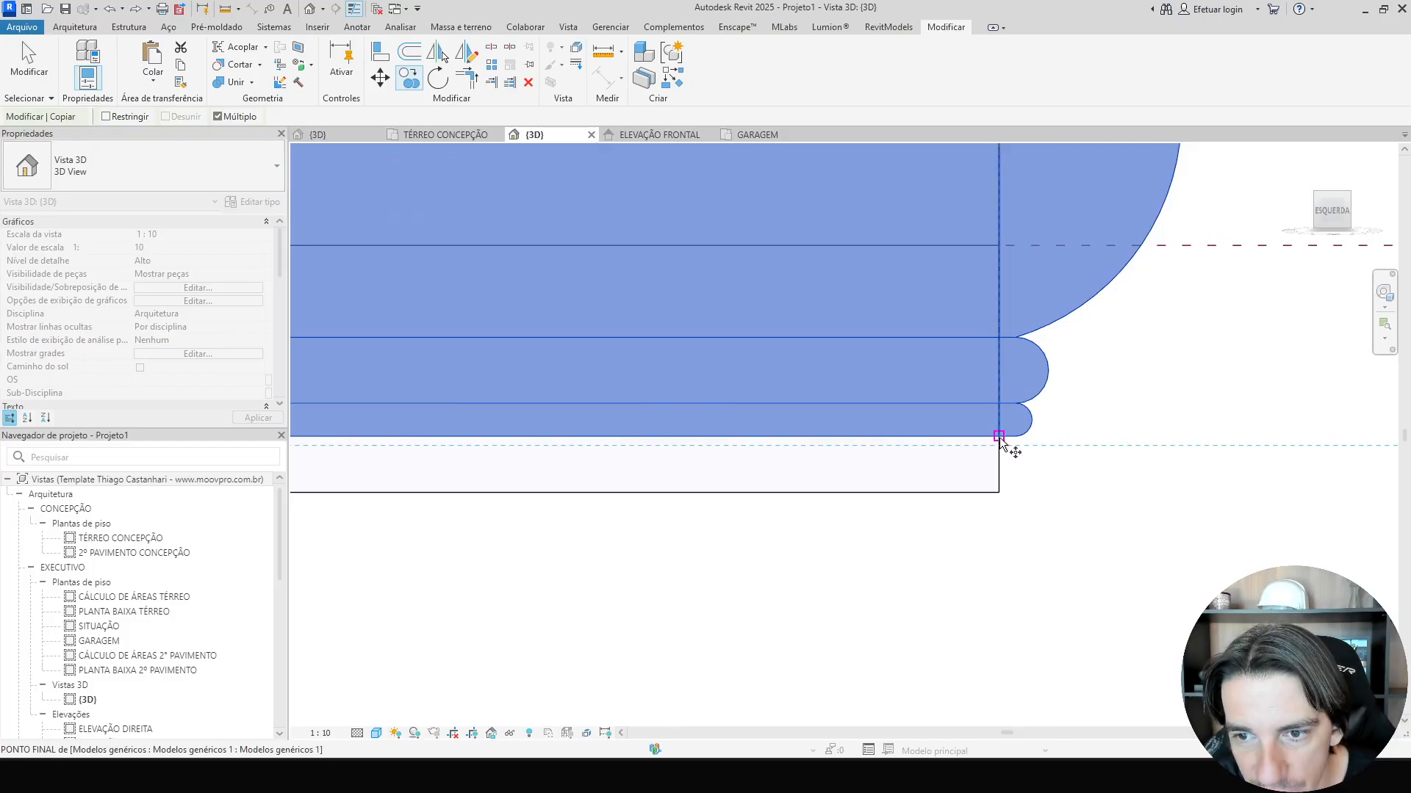
click(998, 492)
scroll(999, 492, down, 6)
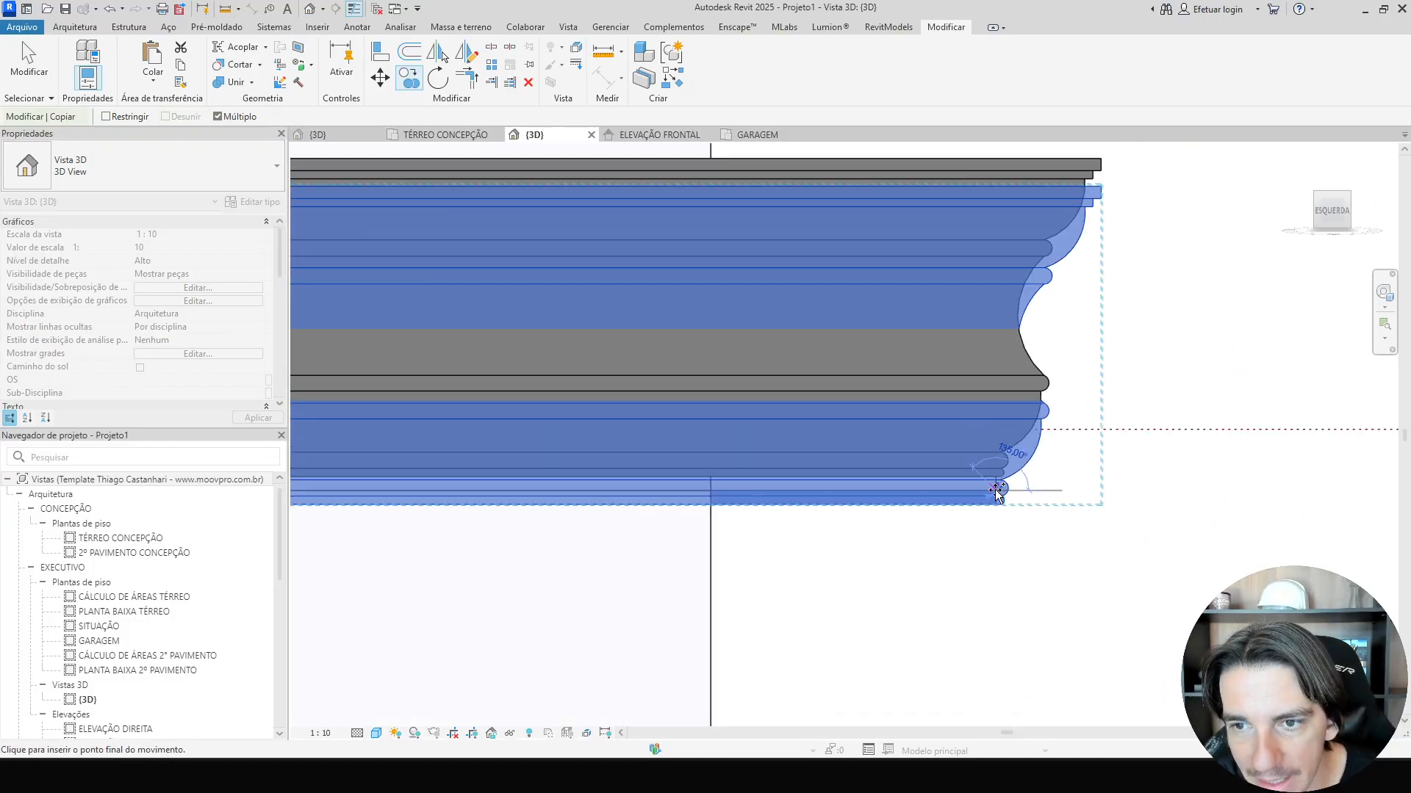
key(Escape)
key(Escape)
click(1043, 205)
key(Delete)
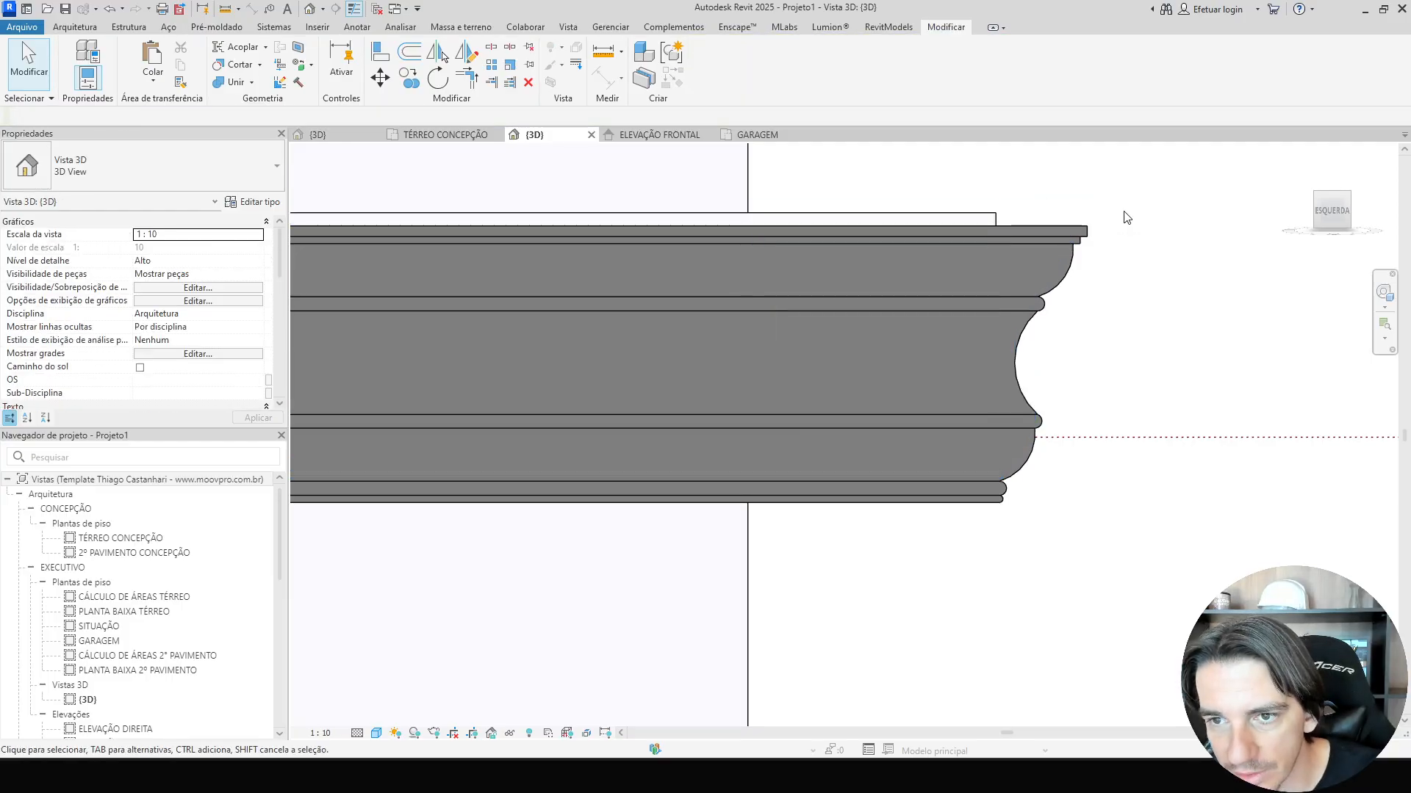
Lower a parapet wall's top down to the cornice's top edge, about 0,5969 unconnected height.
click(952, 221)
shift+middle_drag(952, 221, 1061, 245)
click(1054, 241)
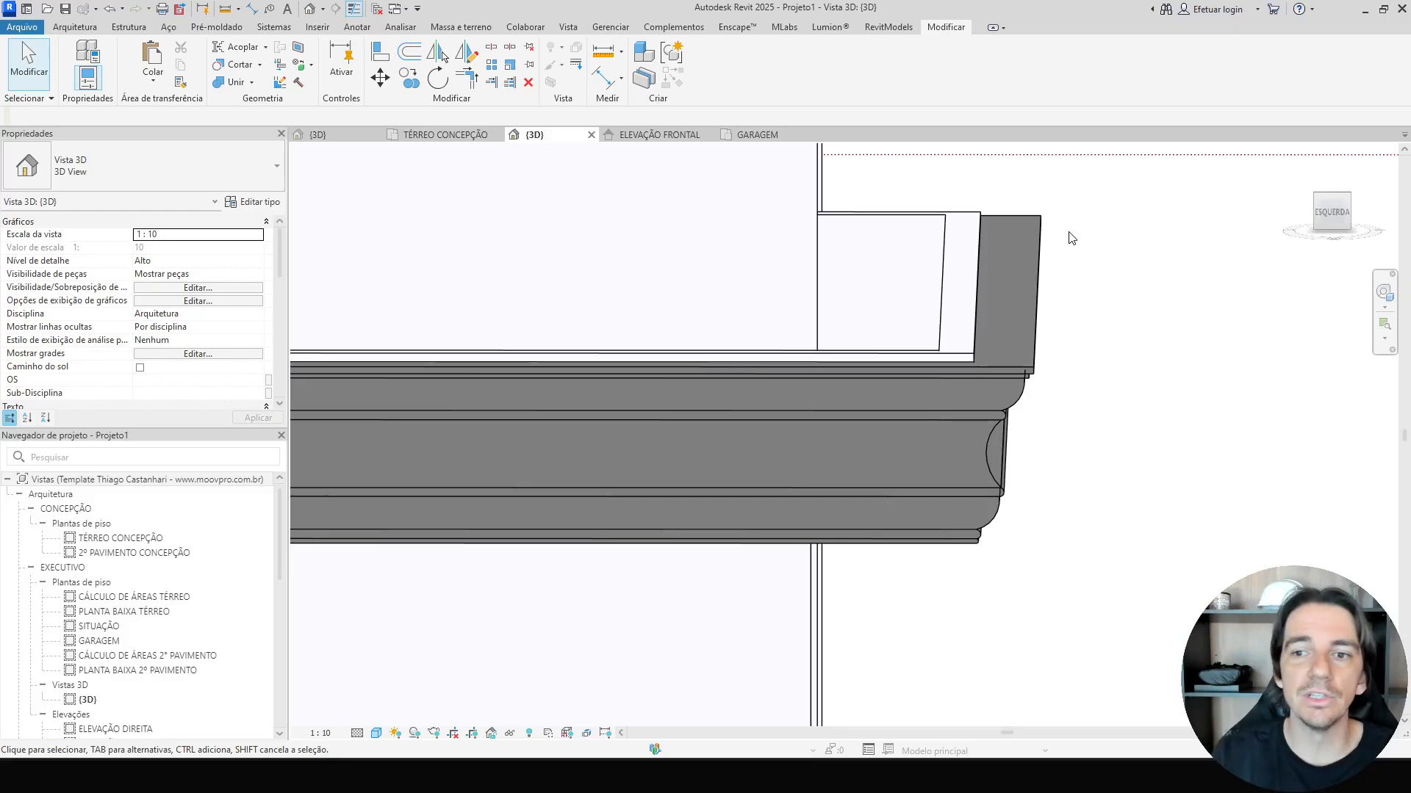
click(960, 271)
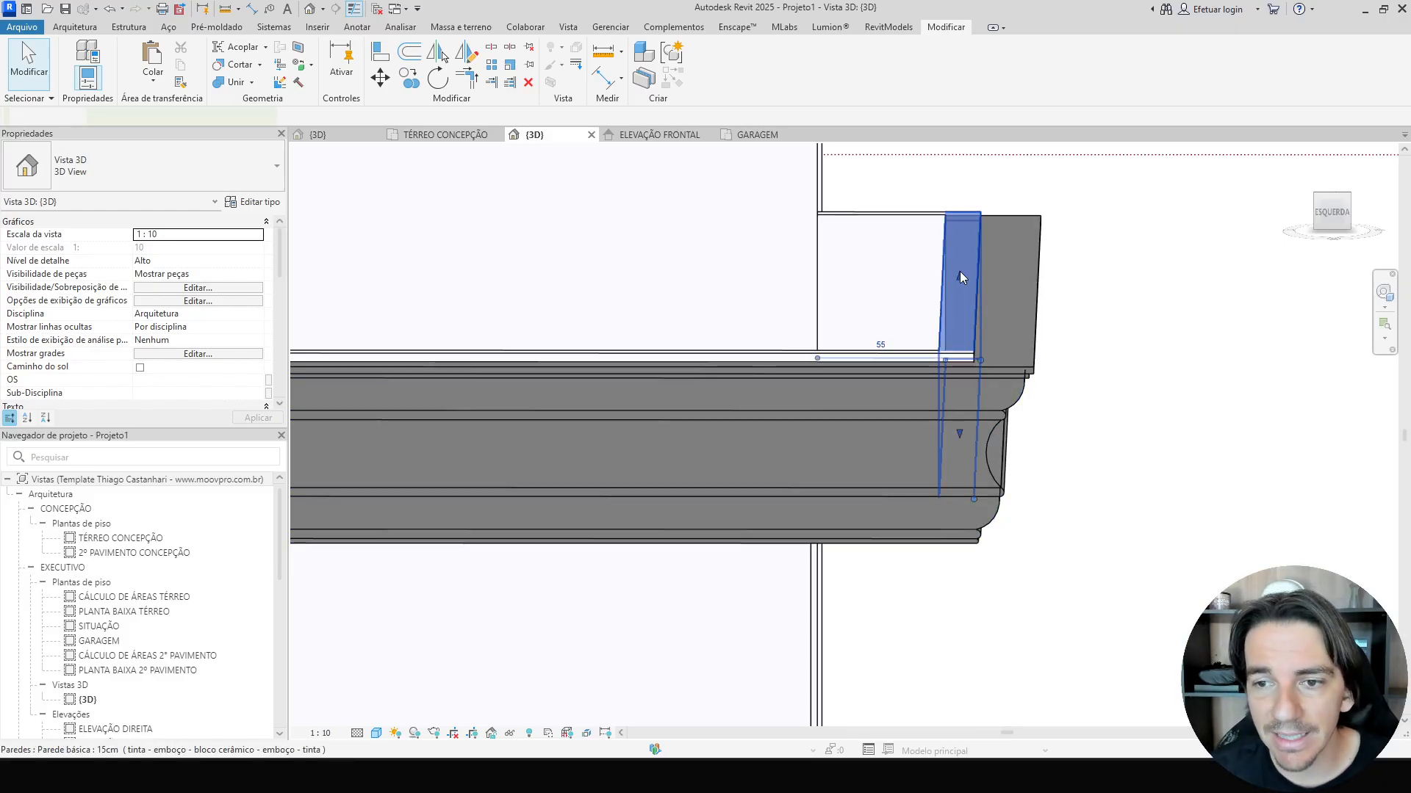
click(1334, 219)
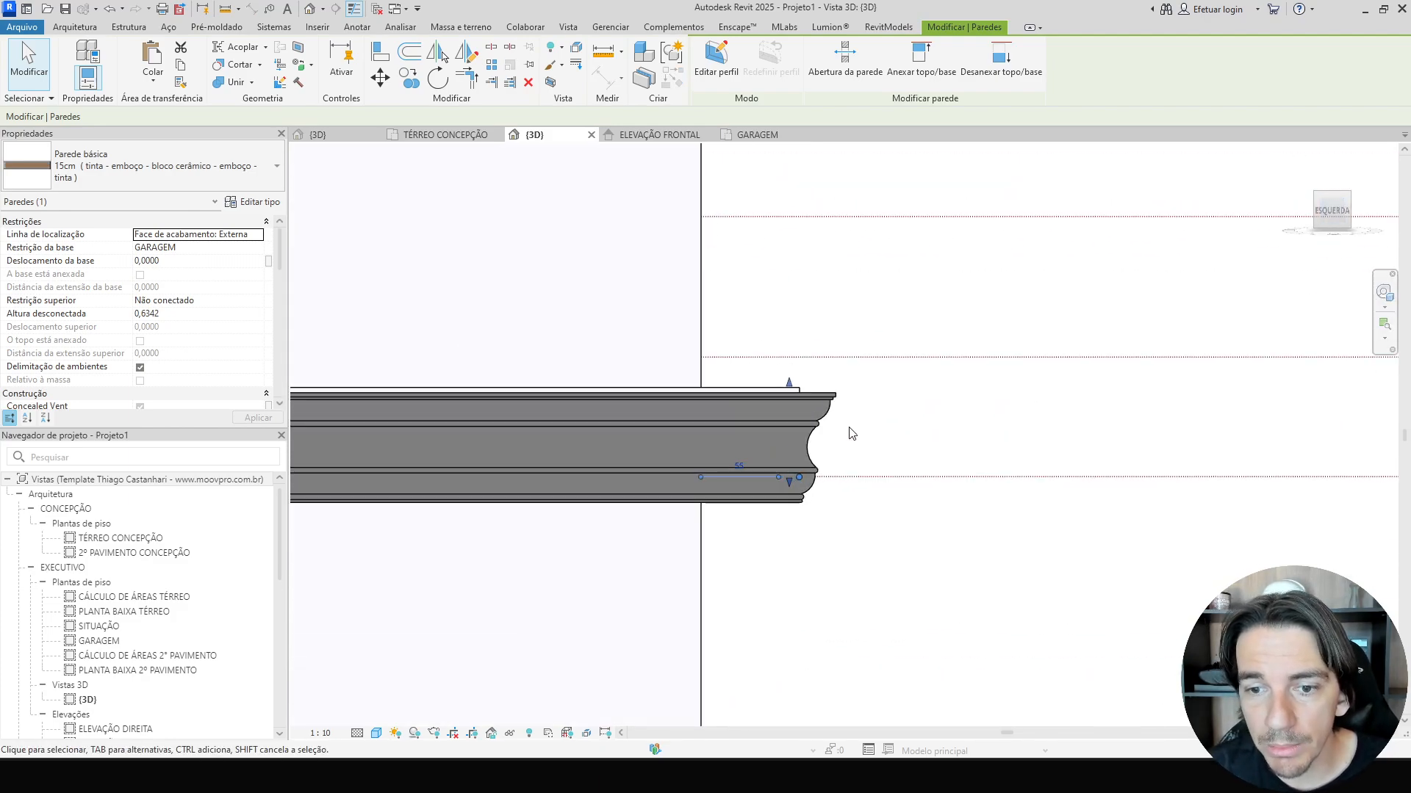
scroll(750, 360, up, 5)
scroll(757, 359, up, 3)
drag(789, 364, 791, 411)
click(715, 390)
scroll(715, 390, down, 5)
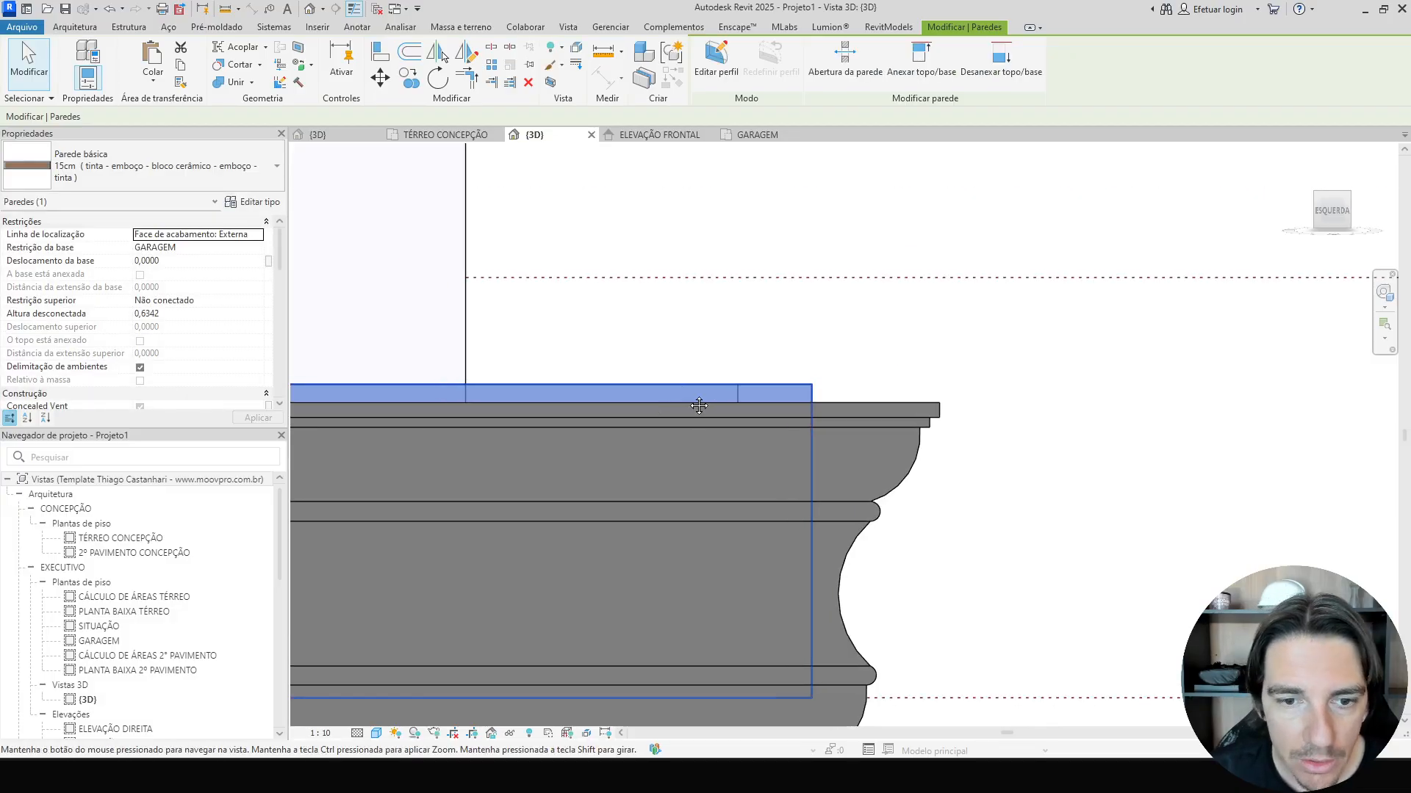
scroll(835, 390, down, 2)
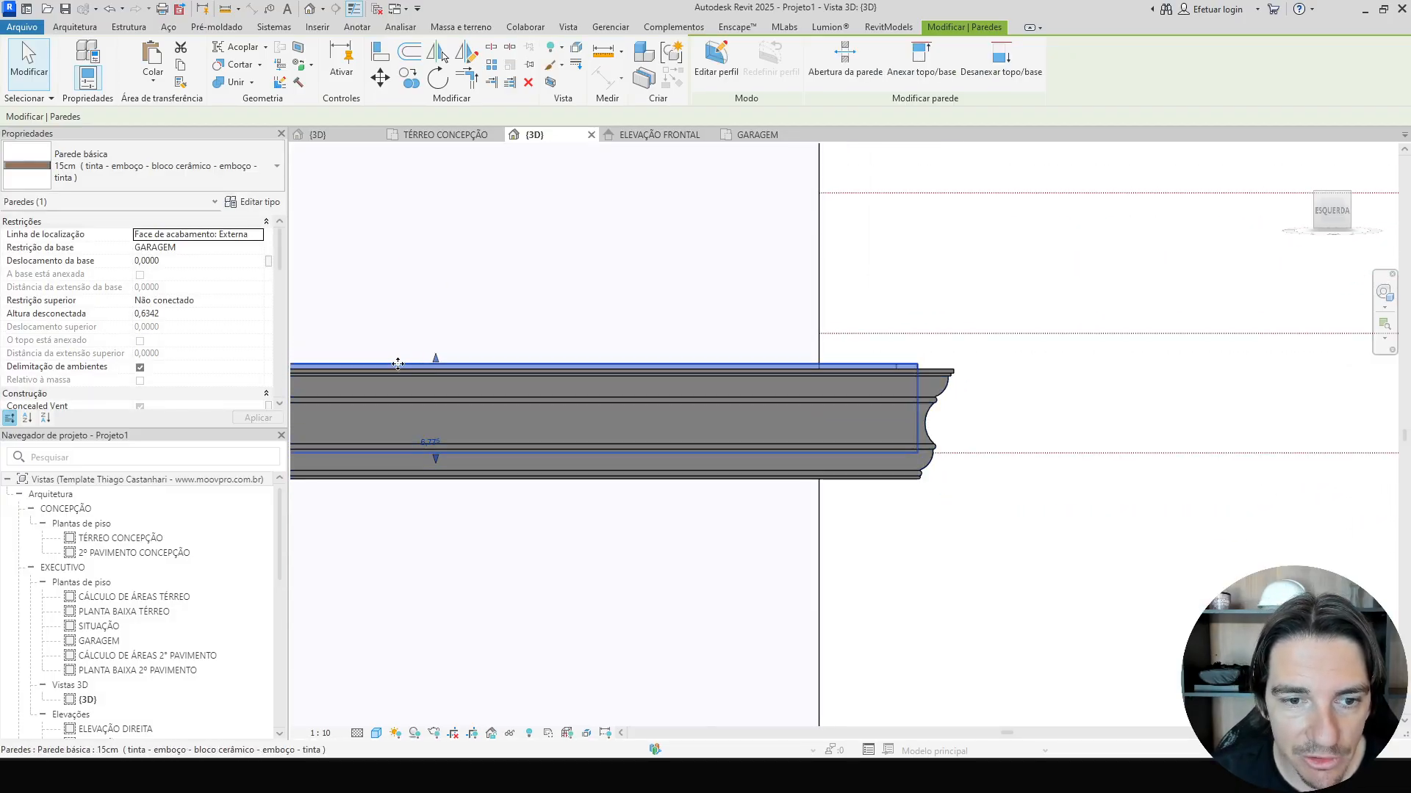
scroll(418, 364, up, 6)
drag(553, 360, 553, 400)
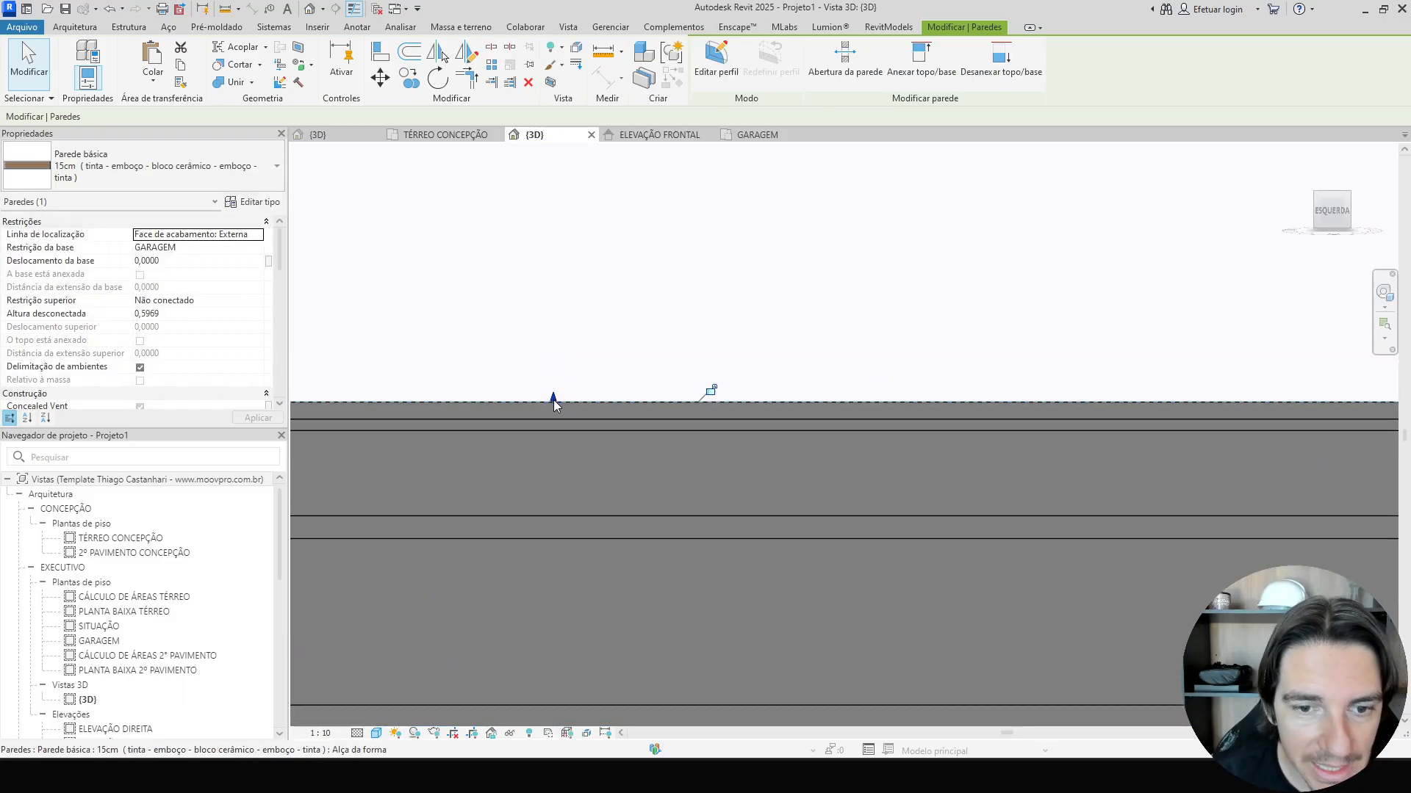
Lower the adjacent parapet wall's top to the cornice's top edge as well, about 0,5969.
click(1056, 389)
scroll(1048, 385, up, 3)
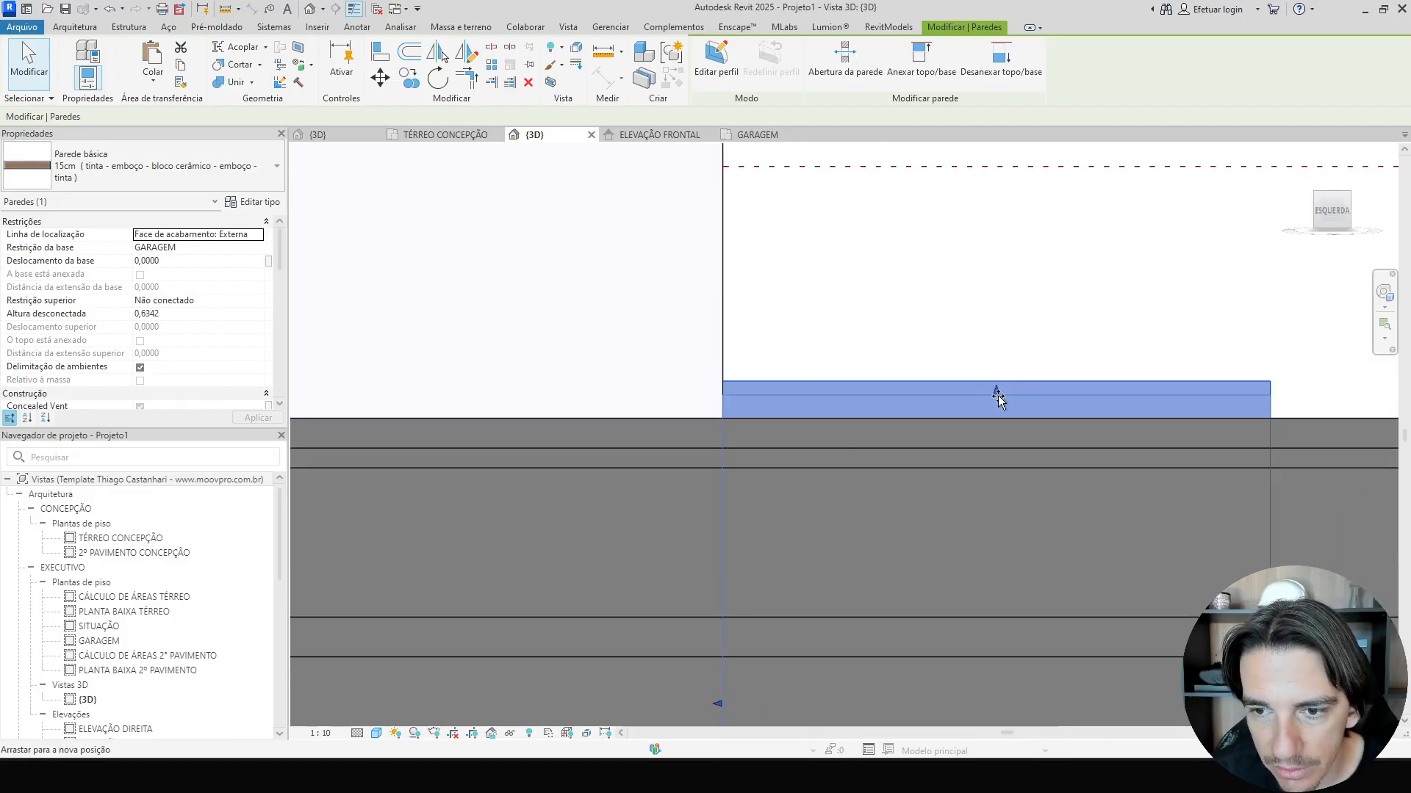
drag(997, 396, 998, 416)
scroll(998, 415, down, 5)
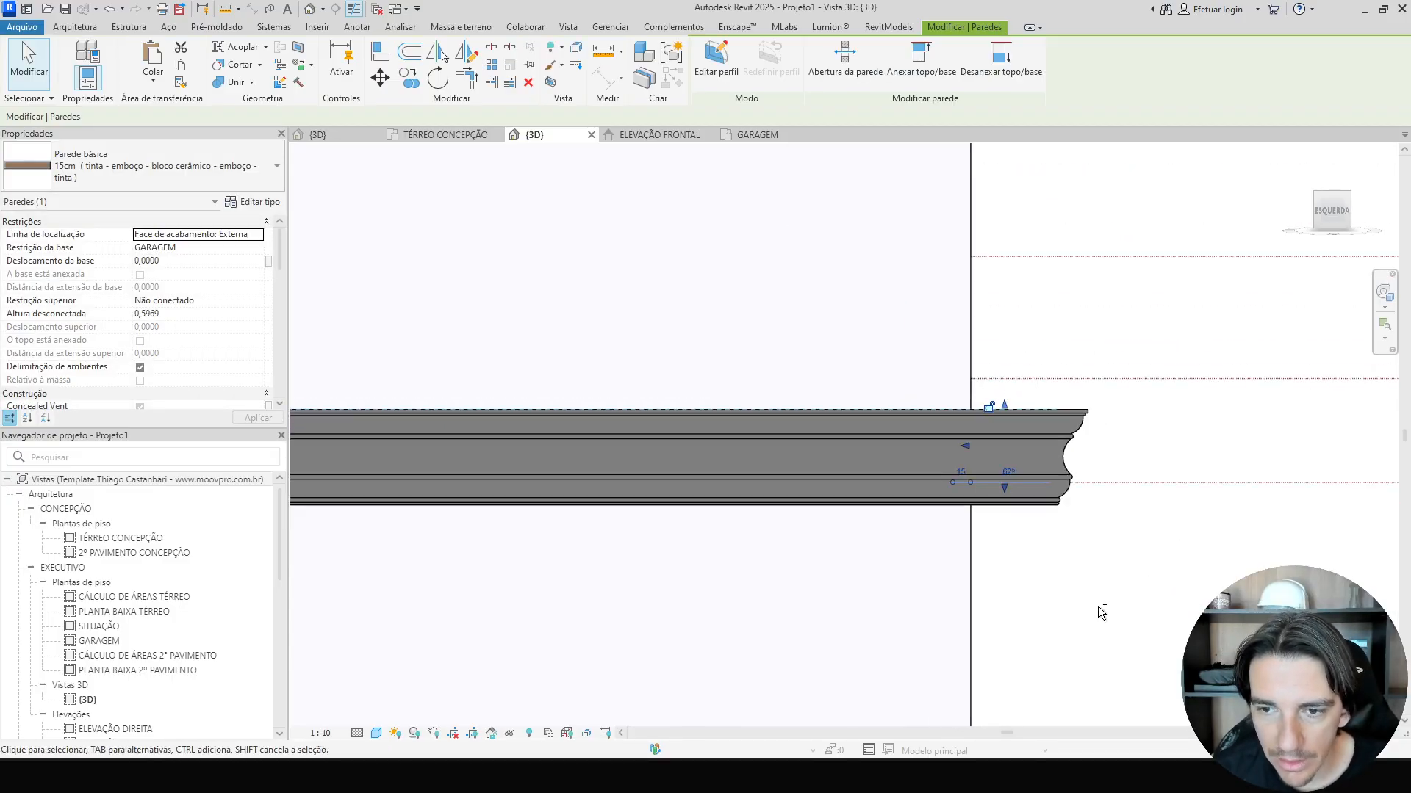
shift+middle_drag(1034, 593, 1114, 464)
scroll(974, 640, down, 3)
key(Escape)
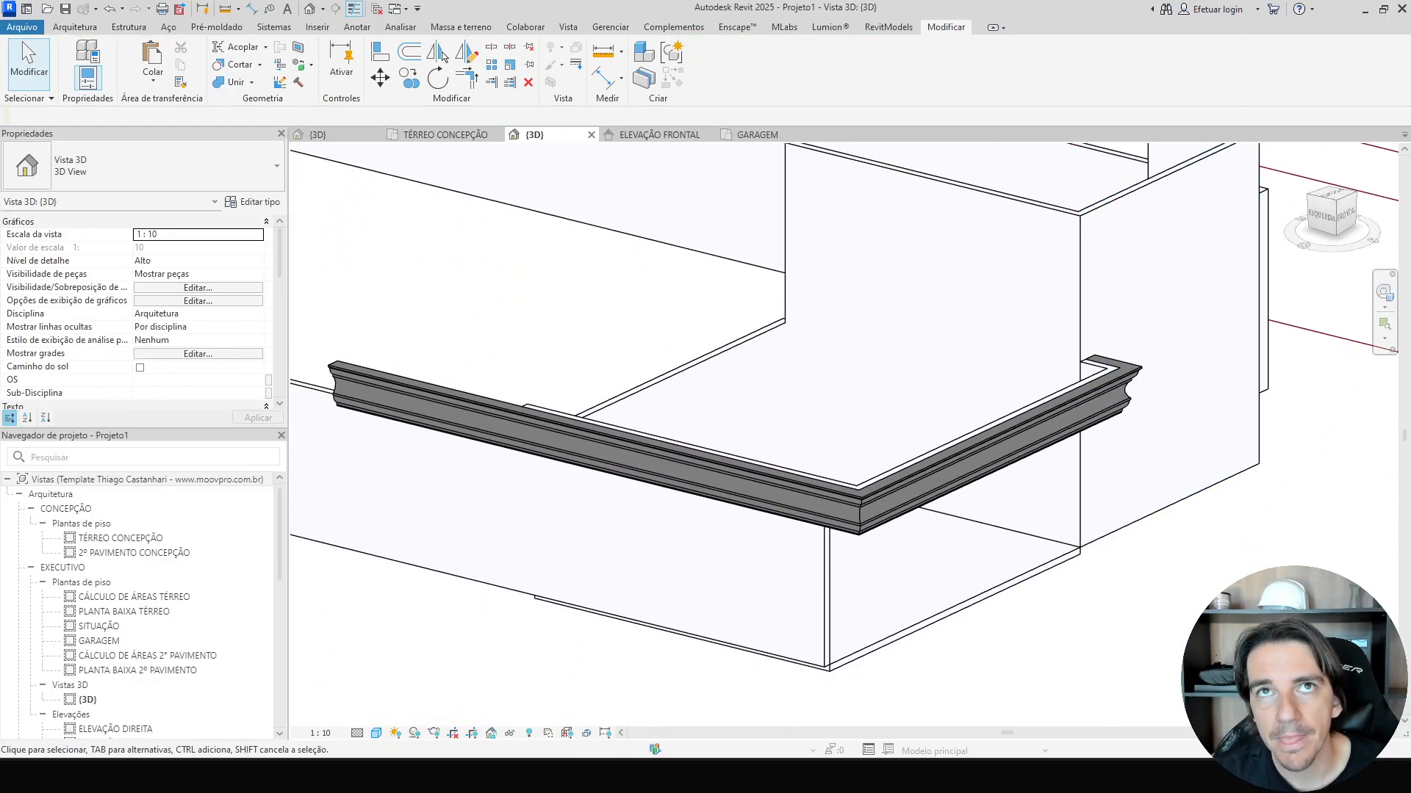
Try to edit the GARAGEM level's elevation from its tag in the 3D view.
scroll(799, 605, down, 5)
shift+middle_drag(800, 605, 439, 544)
scroll(440, 543, up, 8)
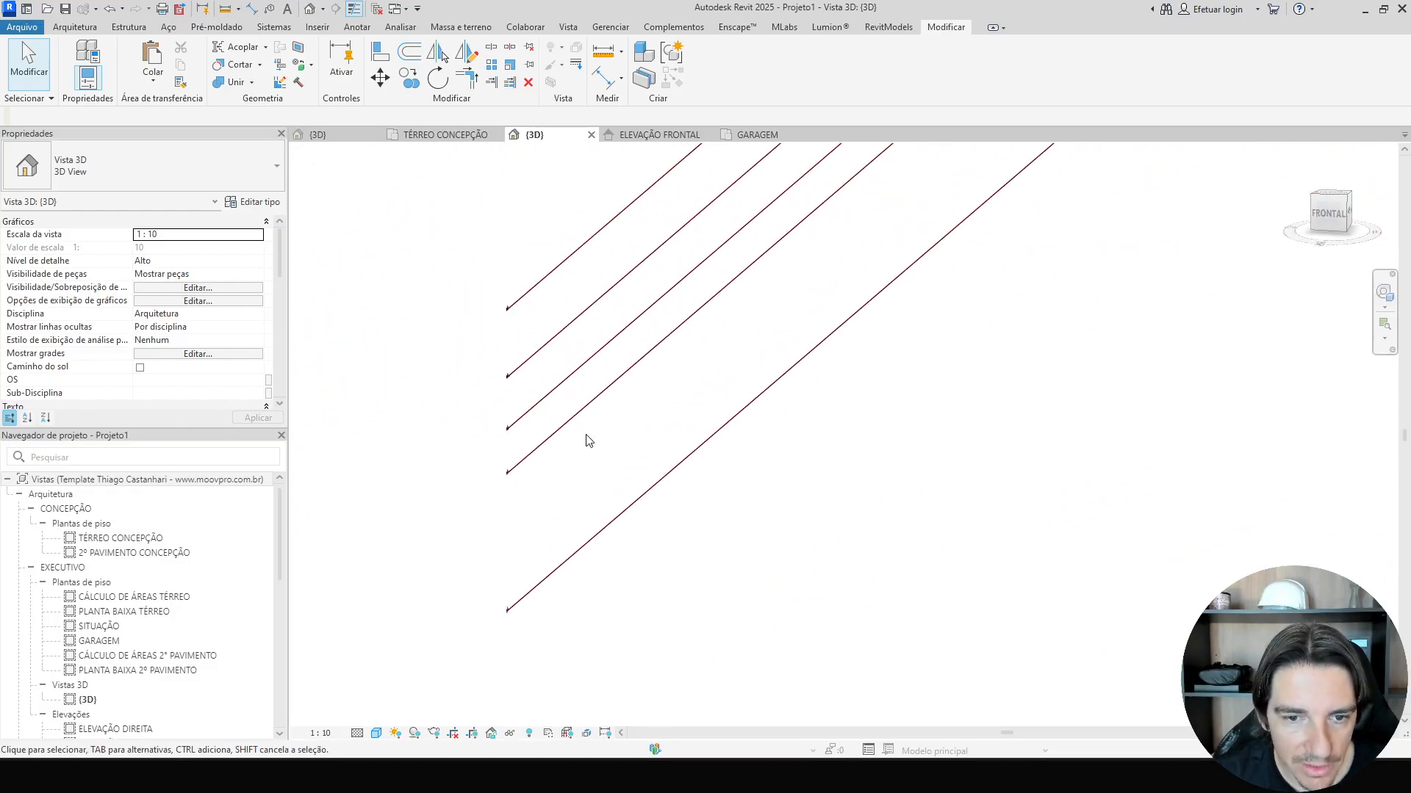
click(516, 476)
scroll(516, 472, up, 7)
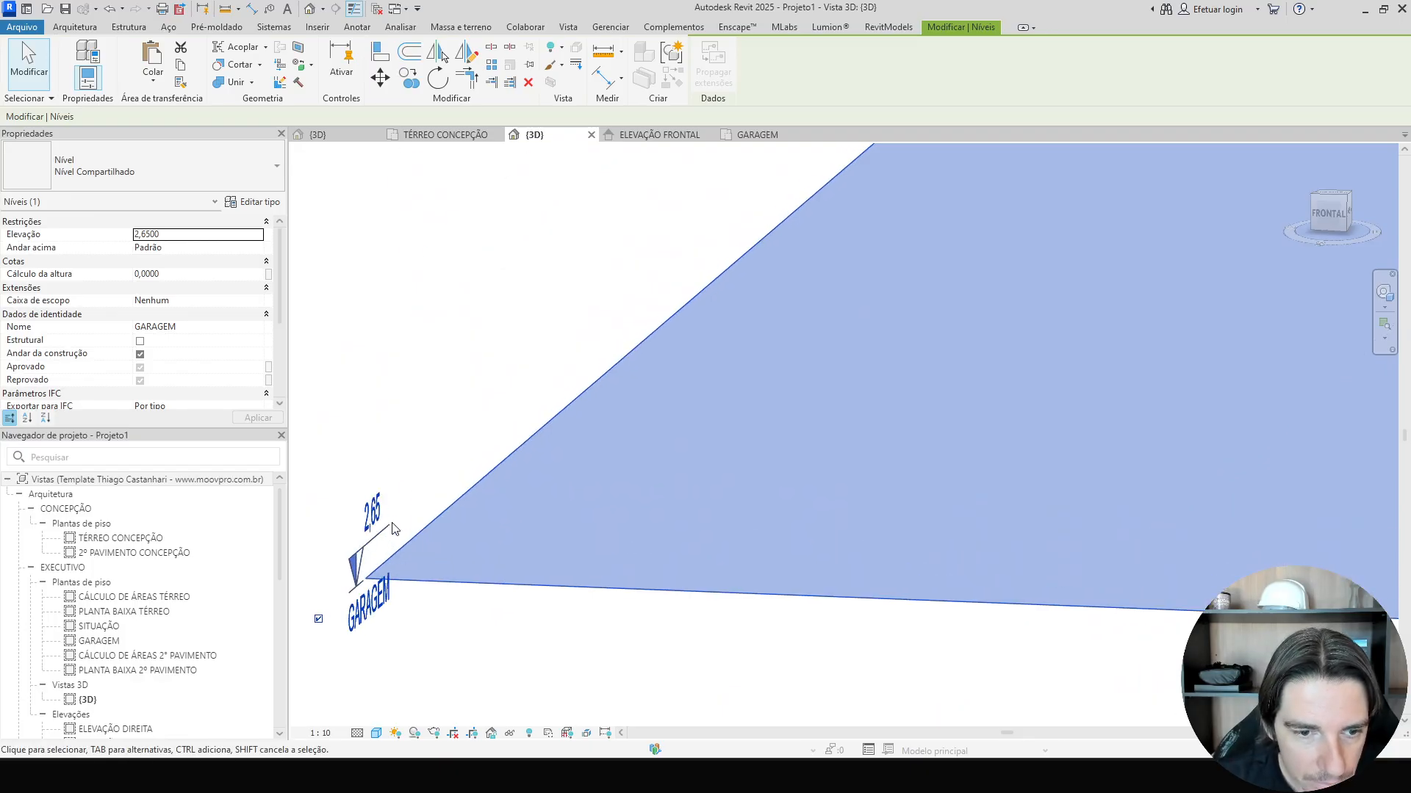
scroll(372, 507, down, 7)
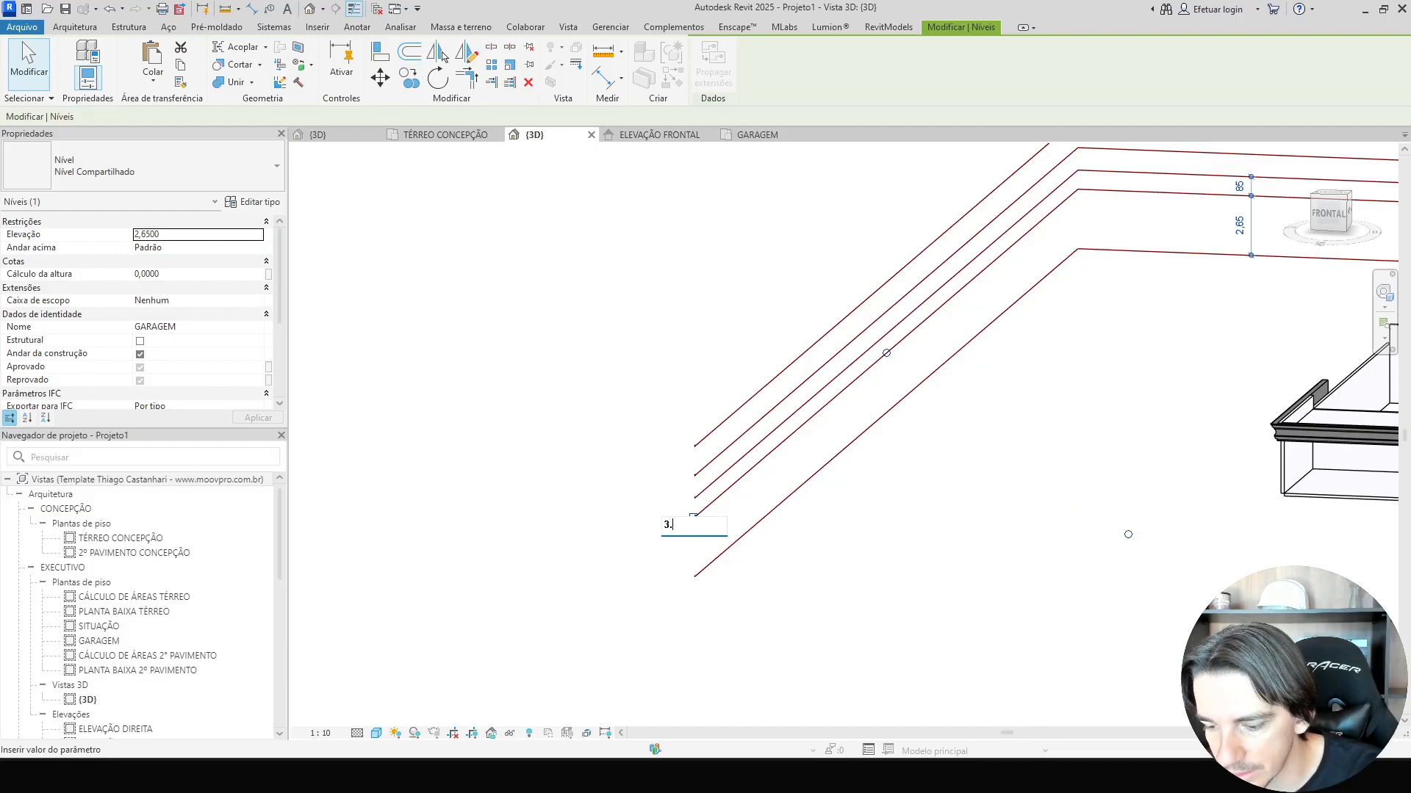
key(Return)
middle_drag(1158, 508, 690, 502)
scroll(804, 430, up, 6)
click(726, 407)
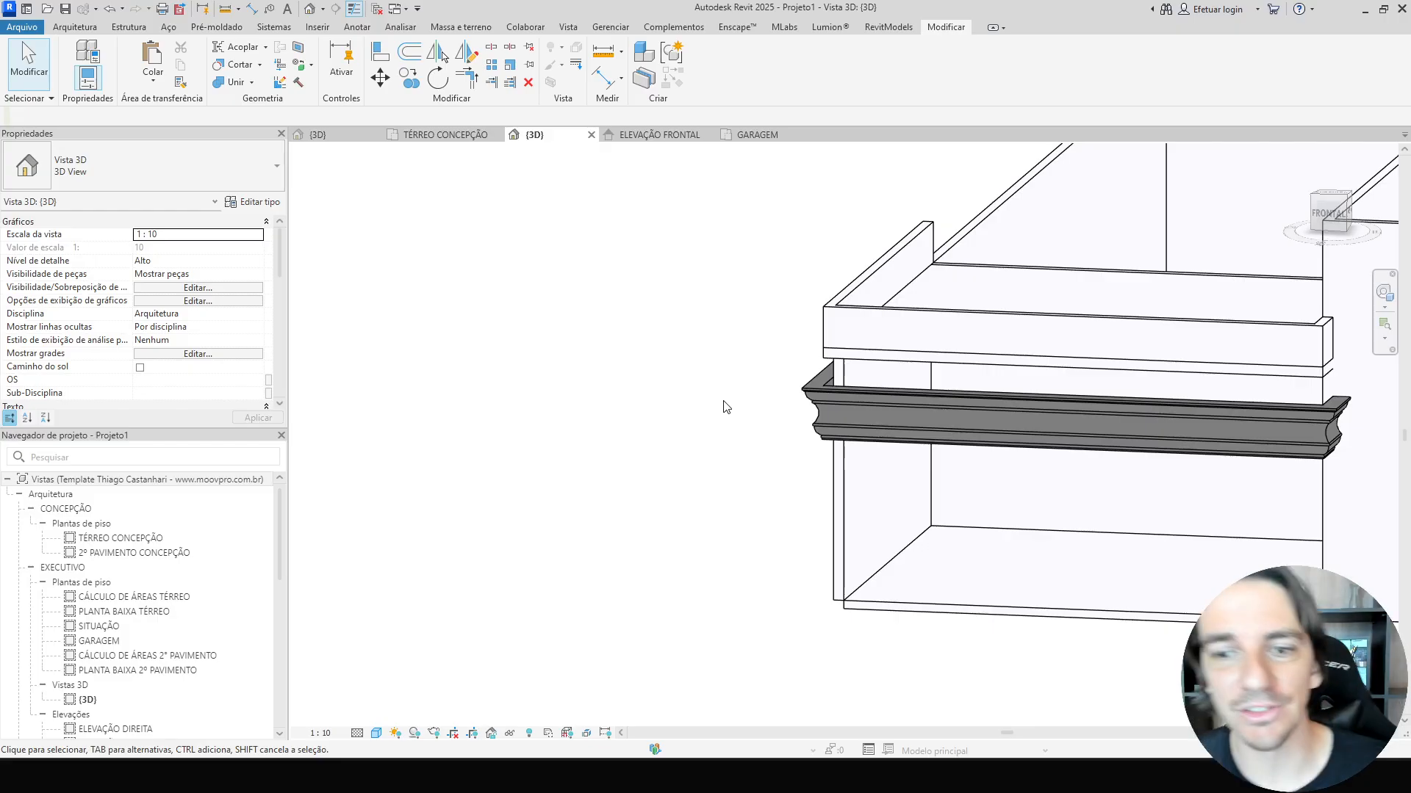
Orbit back to the garage and select the cornice in-place model to inspect its level offset.
scroll(726, 406, down, 3)
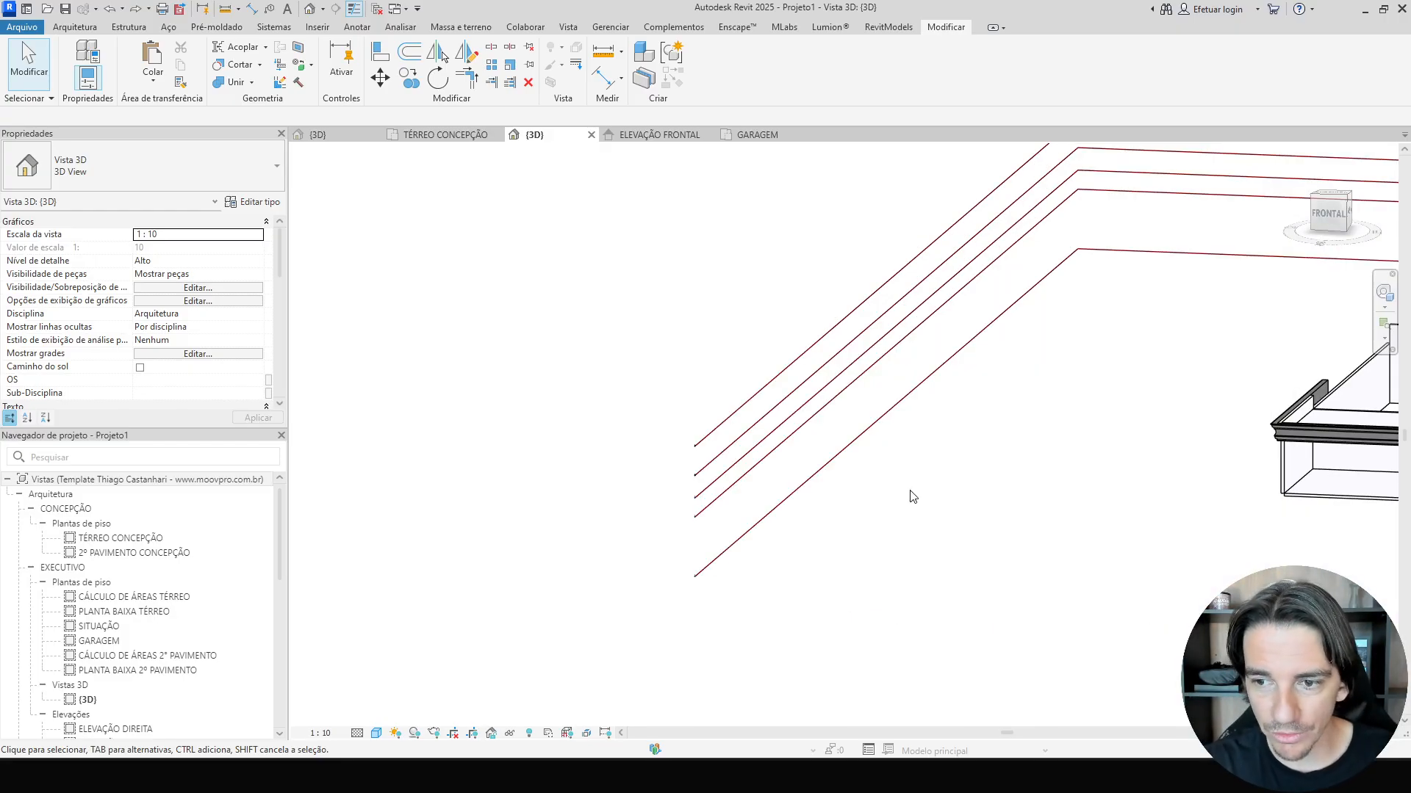
middle_drag(1021, 551, 684, 457)
scroll(750, 368, up, 4)
click(814, 353)
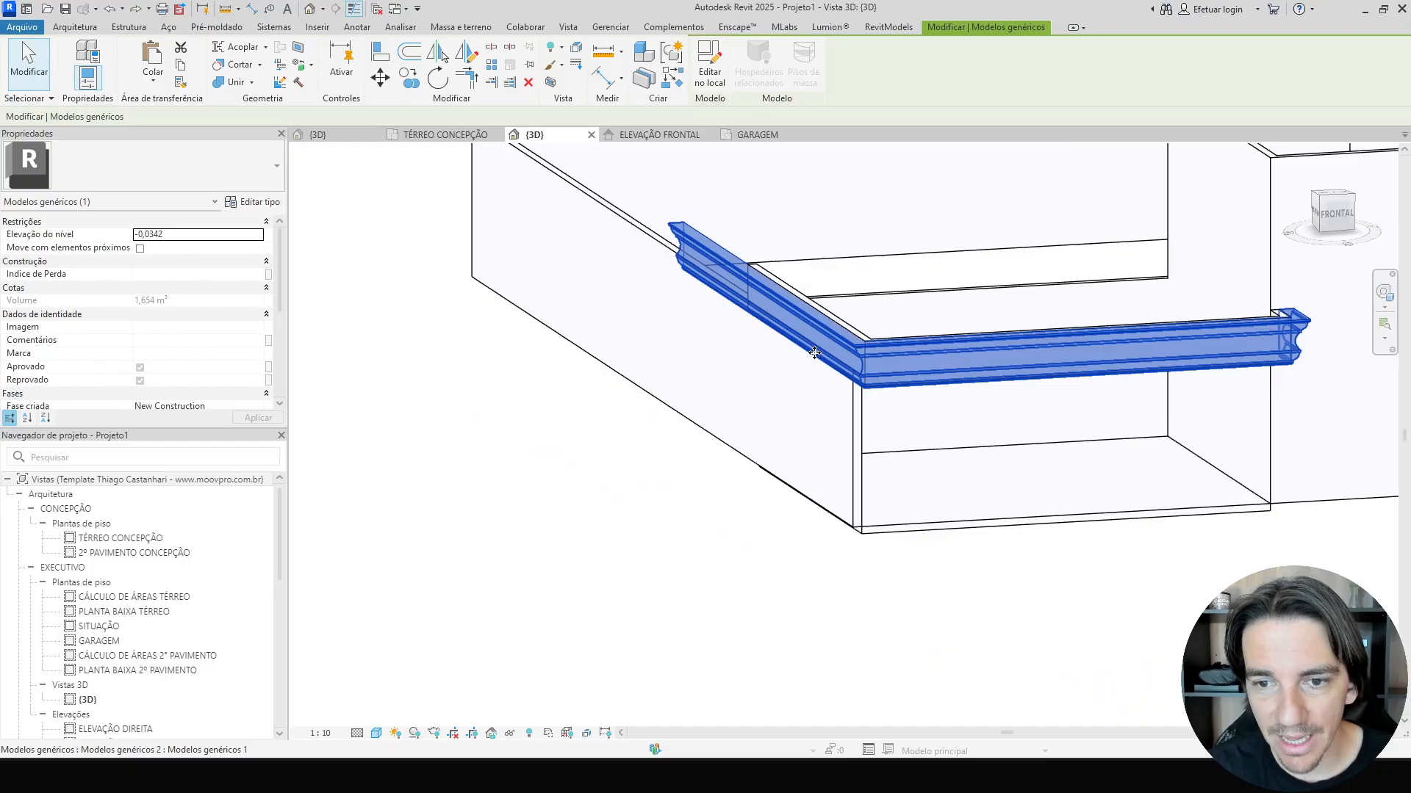
scroll(814, 353, up, 4)
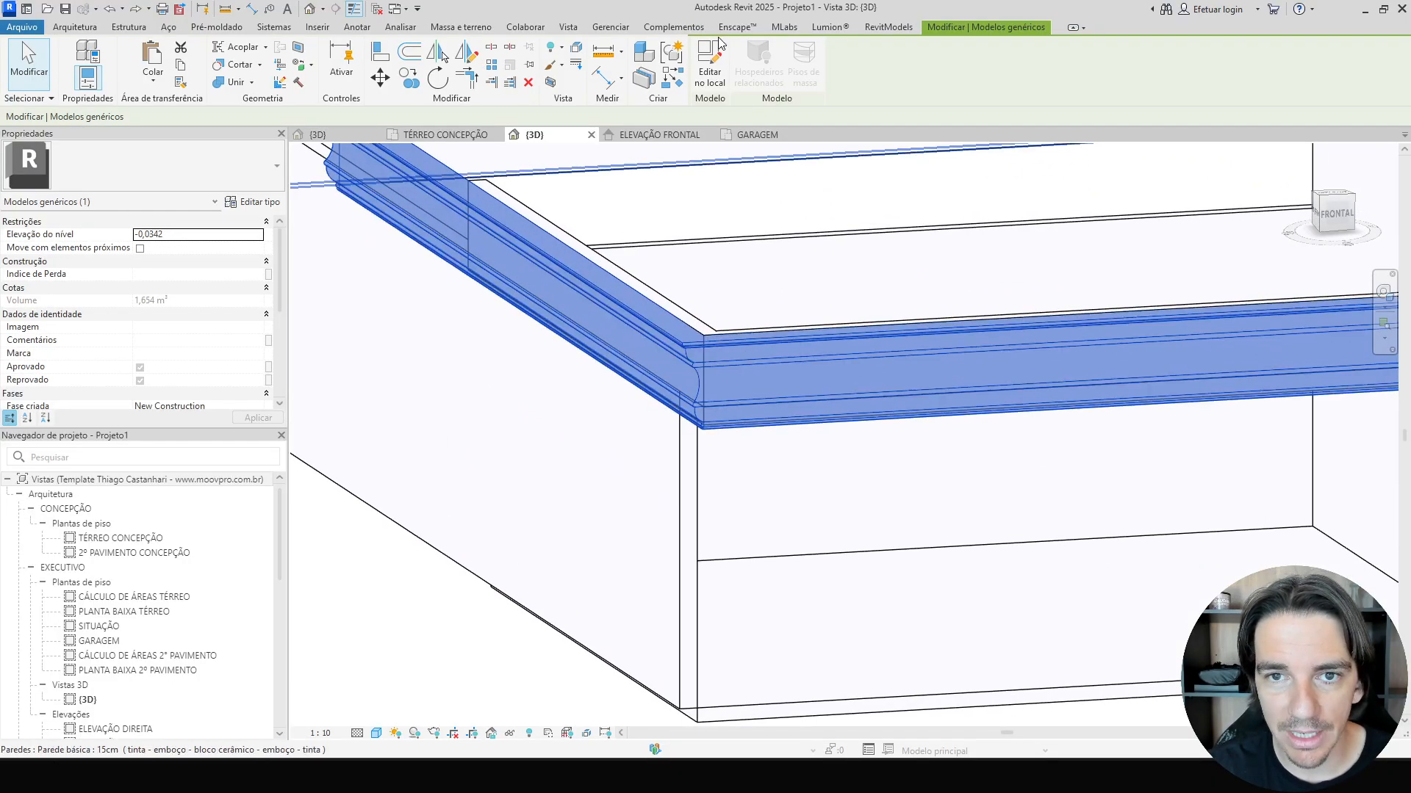
Edit the cornice in-place model, rehost its sweep onto a new face work plane, and delete the leftover upper sweep.
click(709, 66)
click(676, 341)
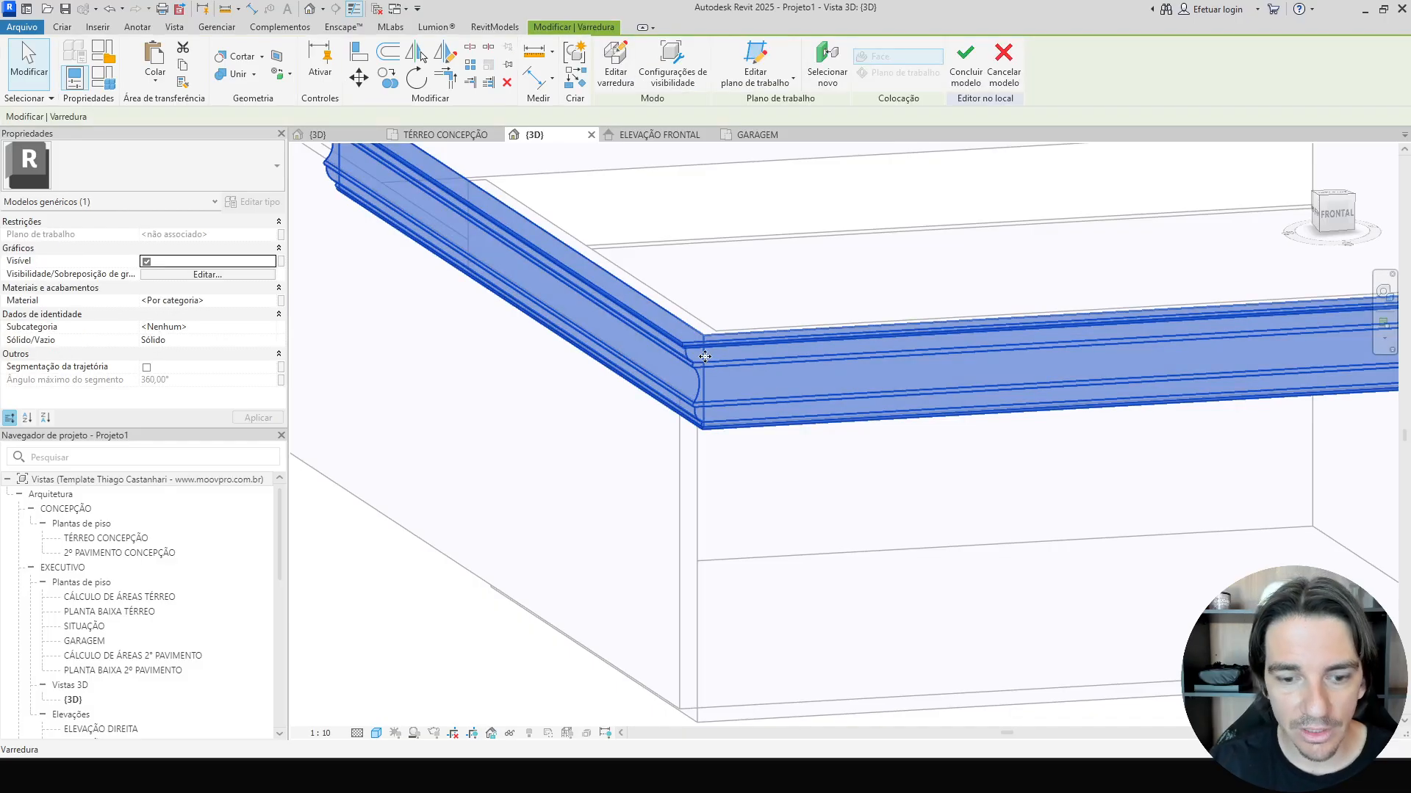
click(150, 92)
click(224, 232)
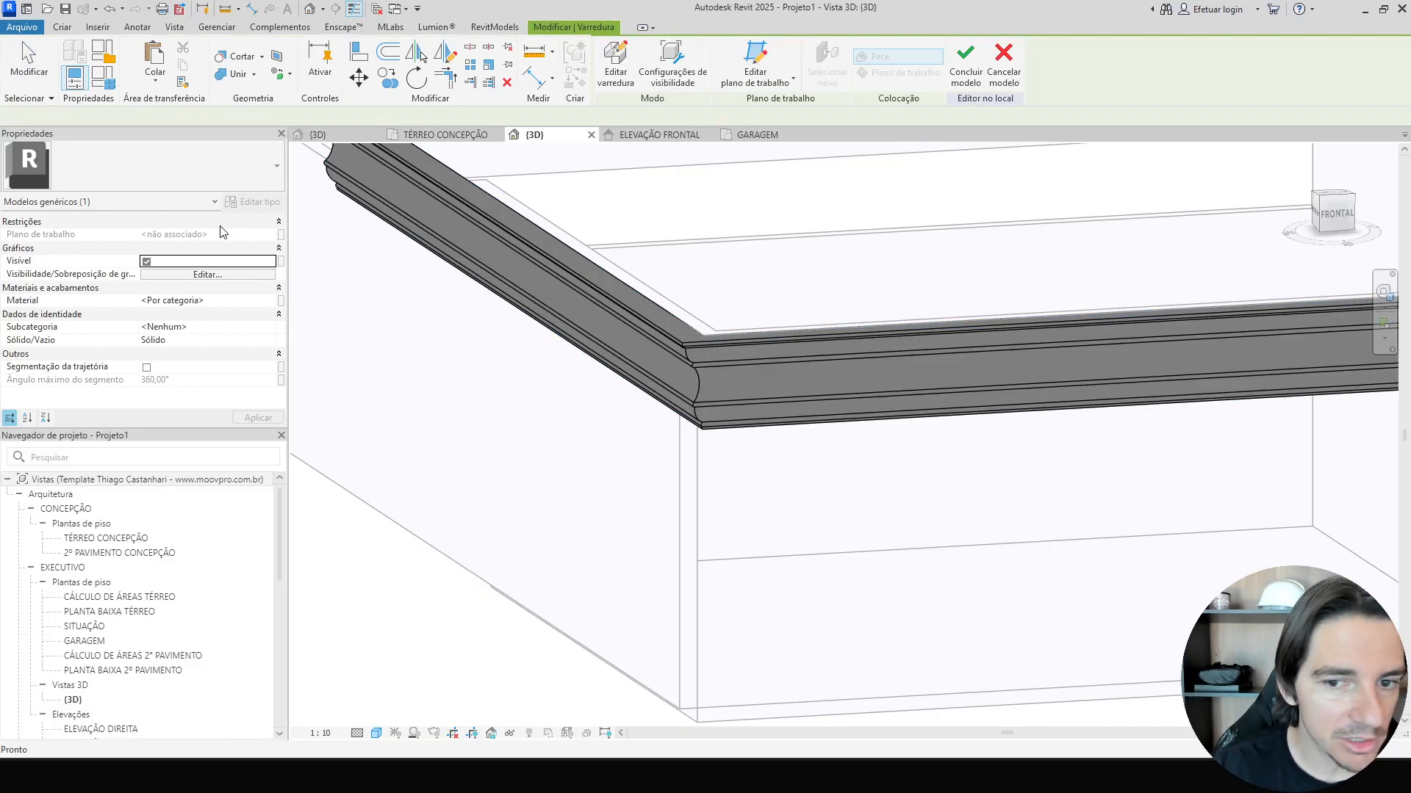
click(733, 365)
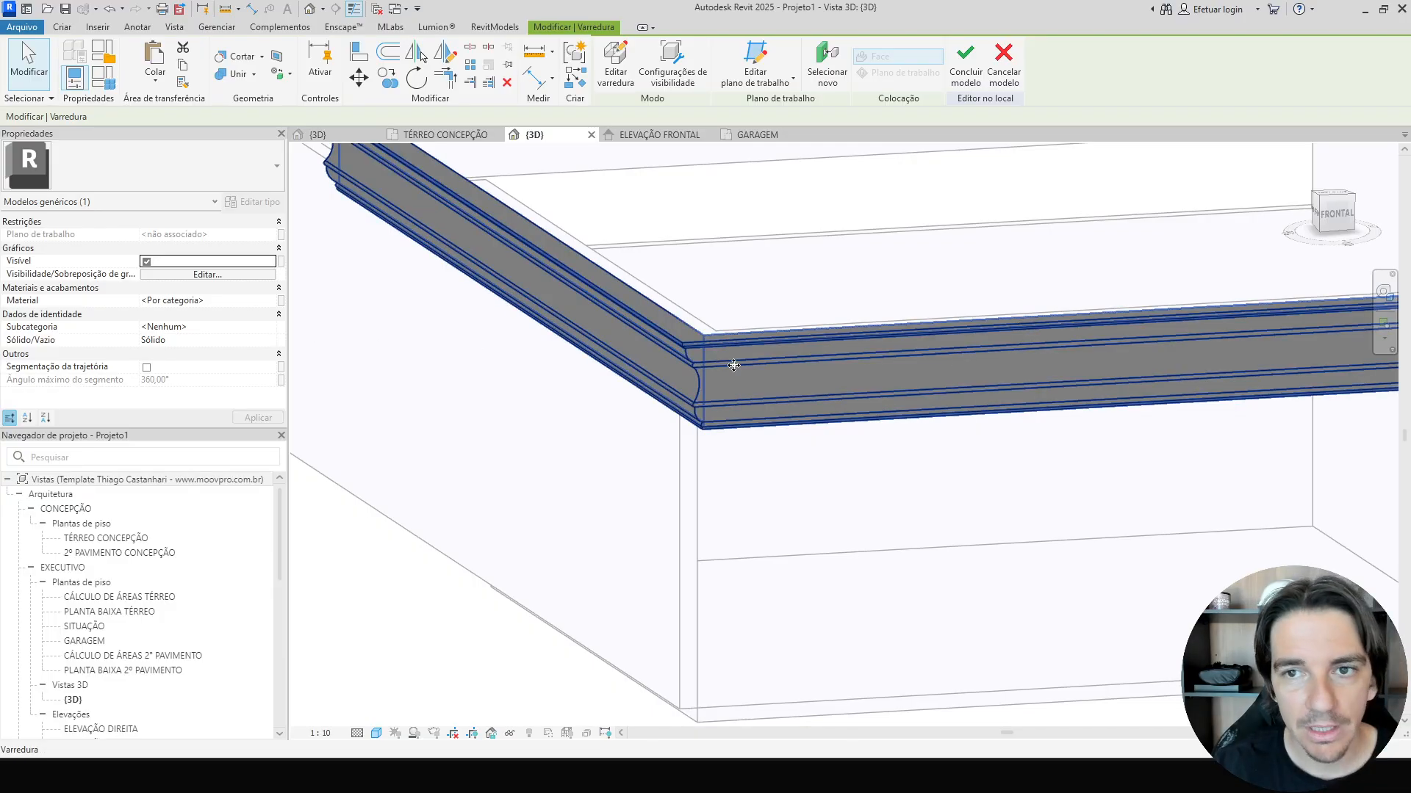
click(827, 70)
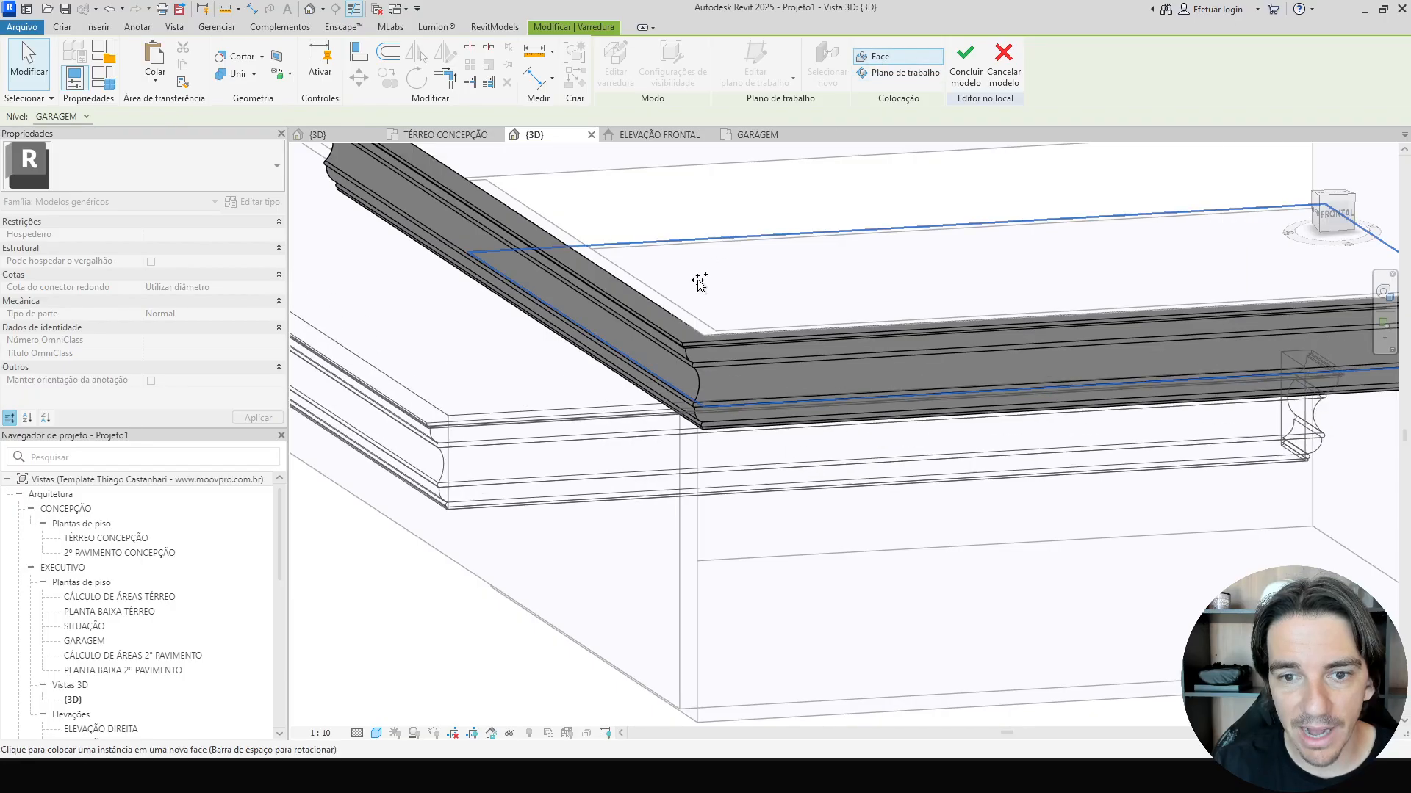
click(693, 324)
key(Escape)
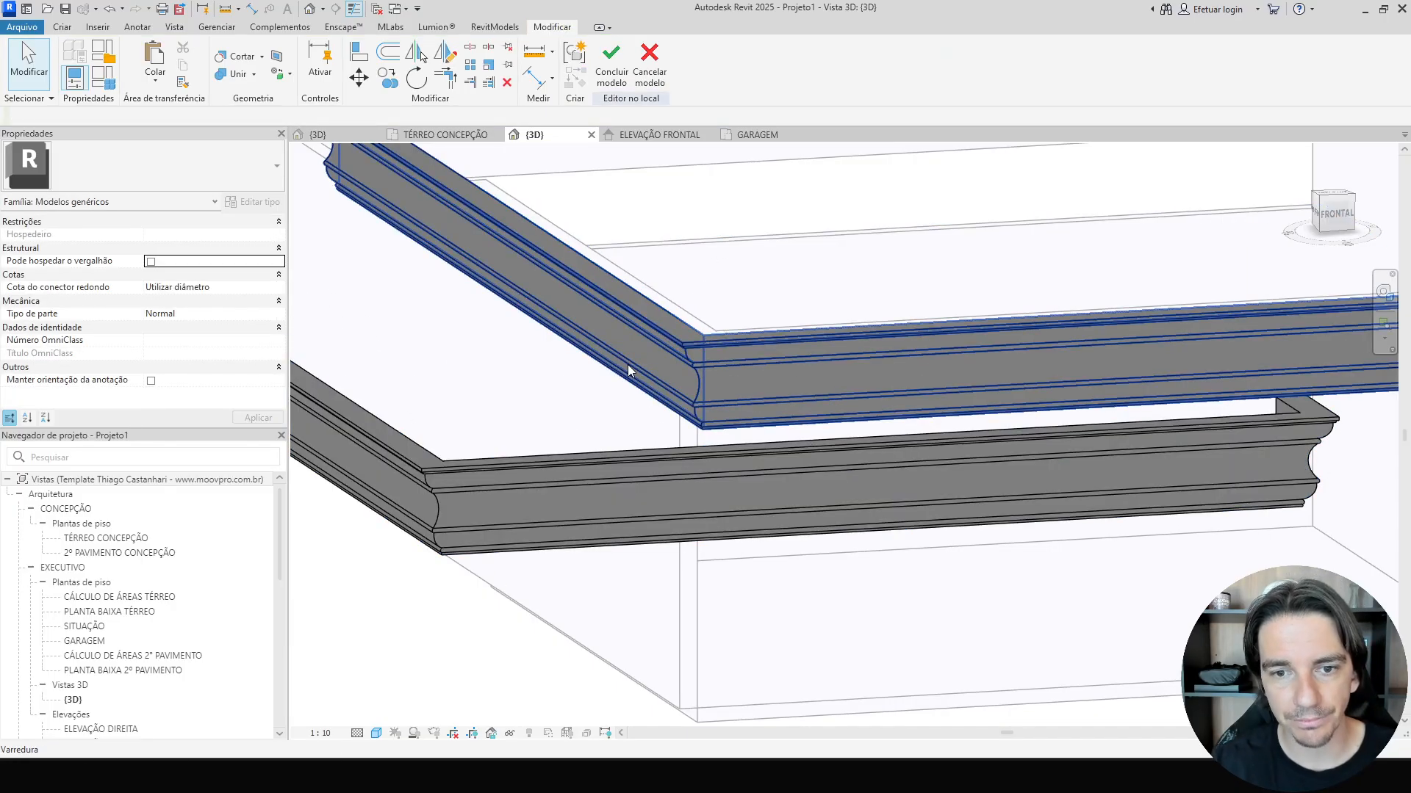
click(660, 324)
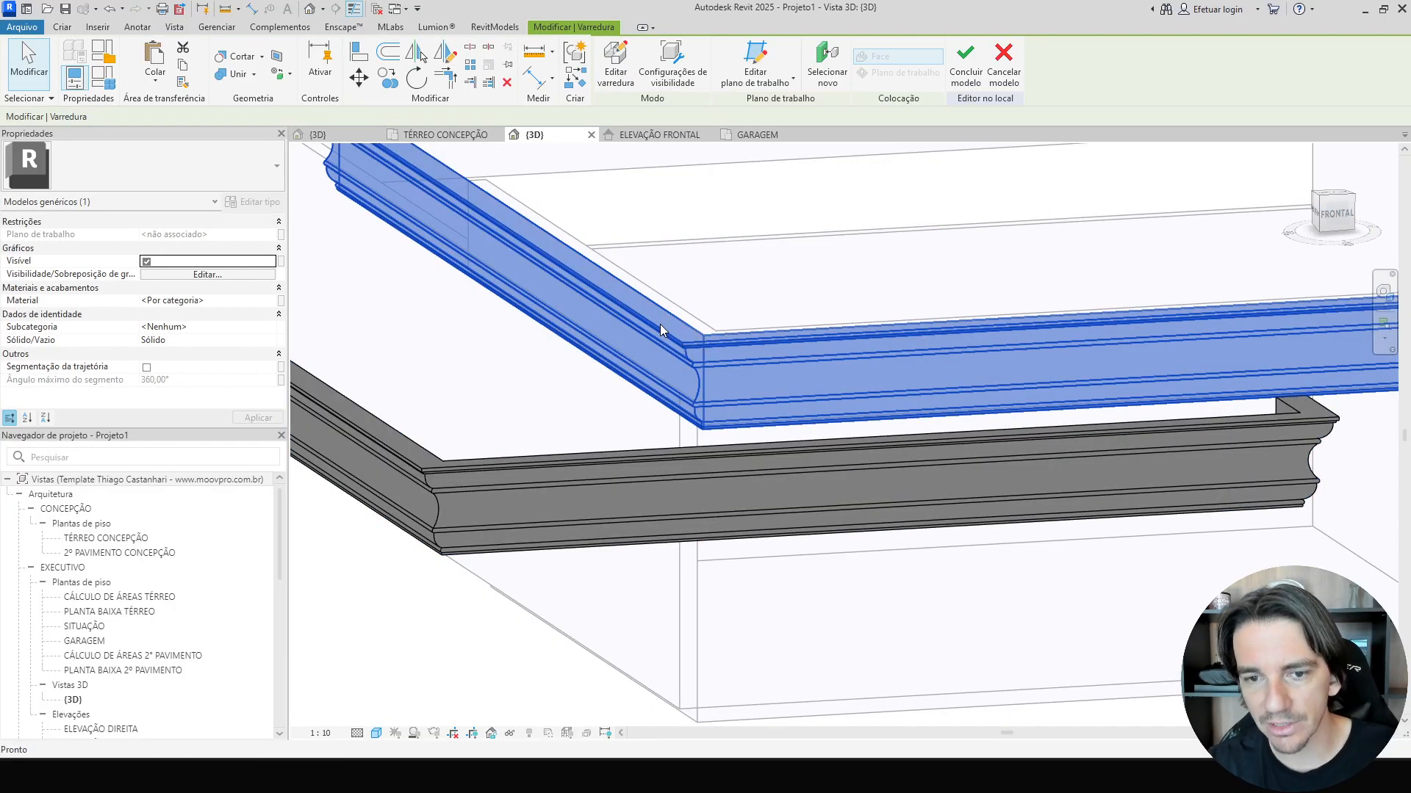
key(Delete)
Edit the sweep path in top view, realigning its segments to the garage wall edges with a side length of 7,90.
scroll(660, 324, down, 3)
click(620, 393)
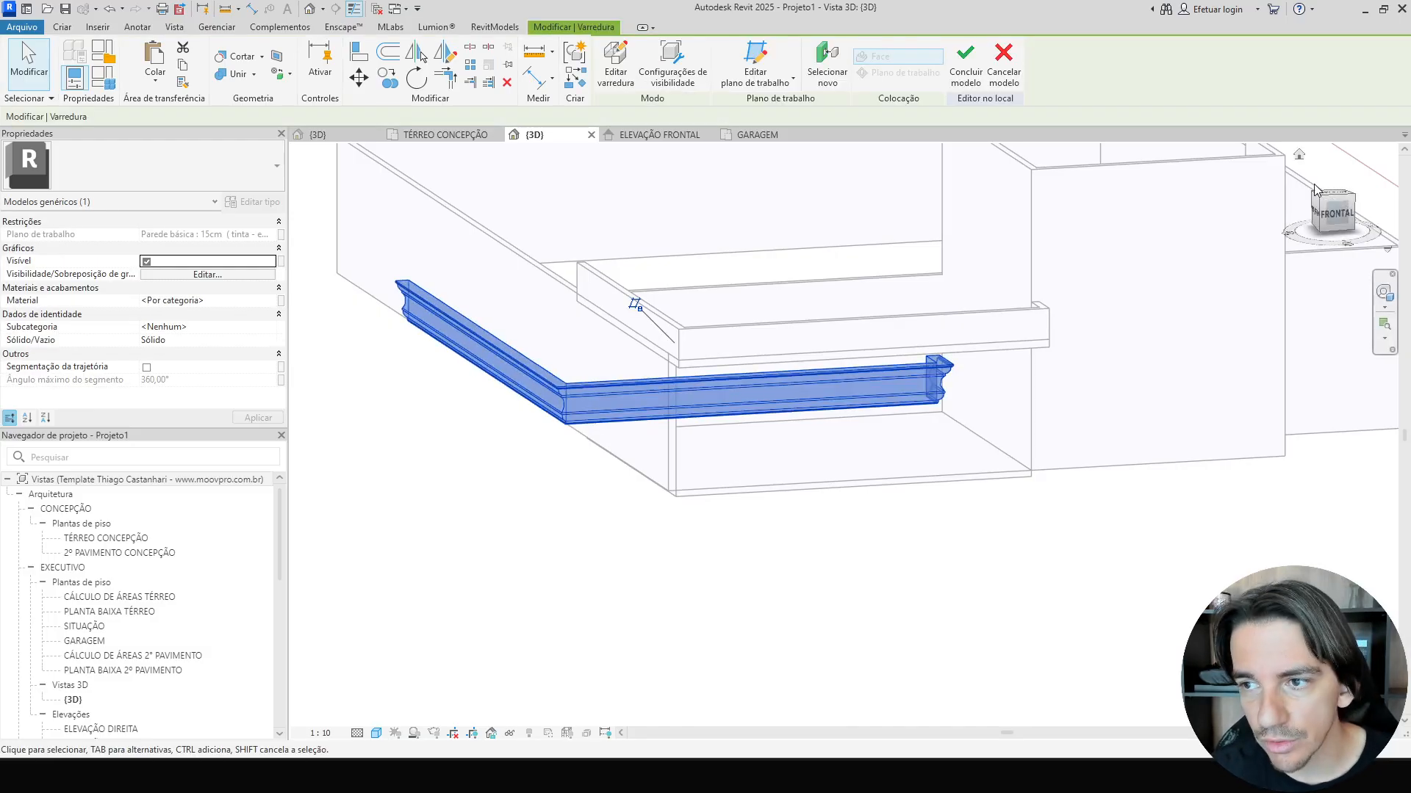
click(1334, 197)
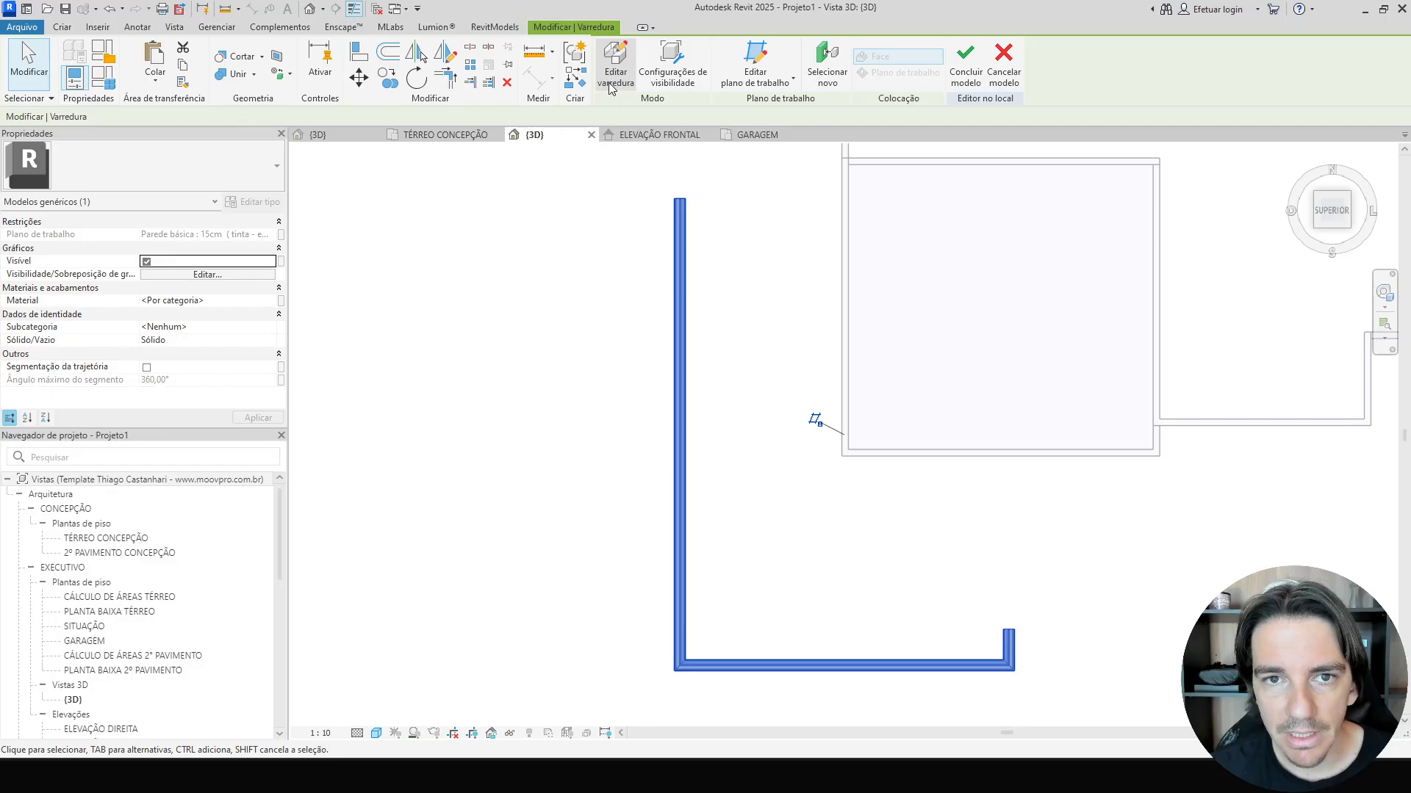
click(615, 60)
click(765, 53)
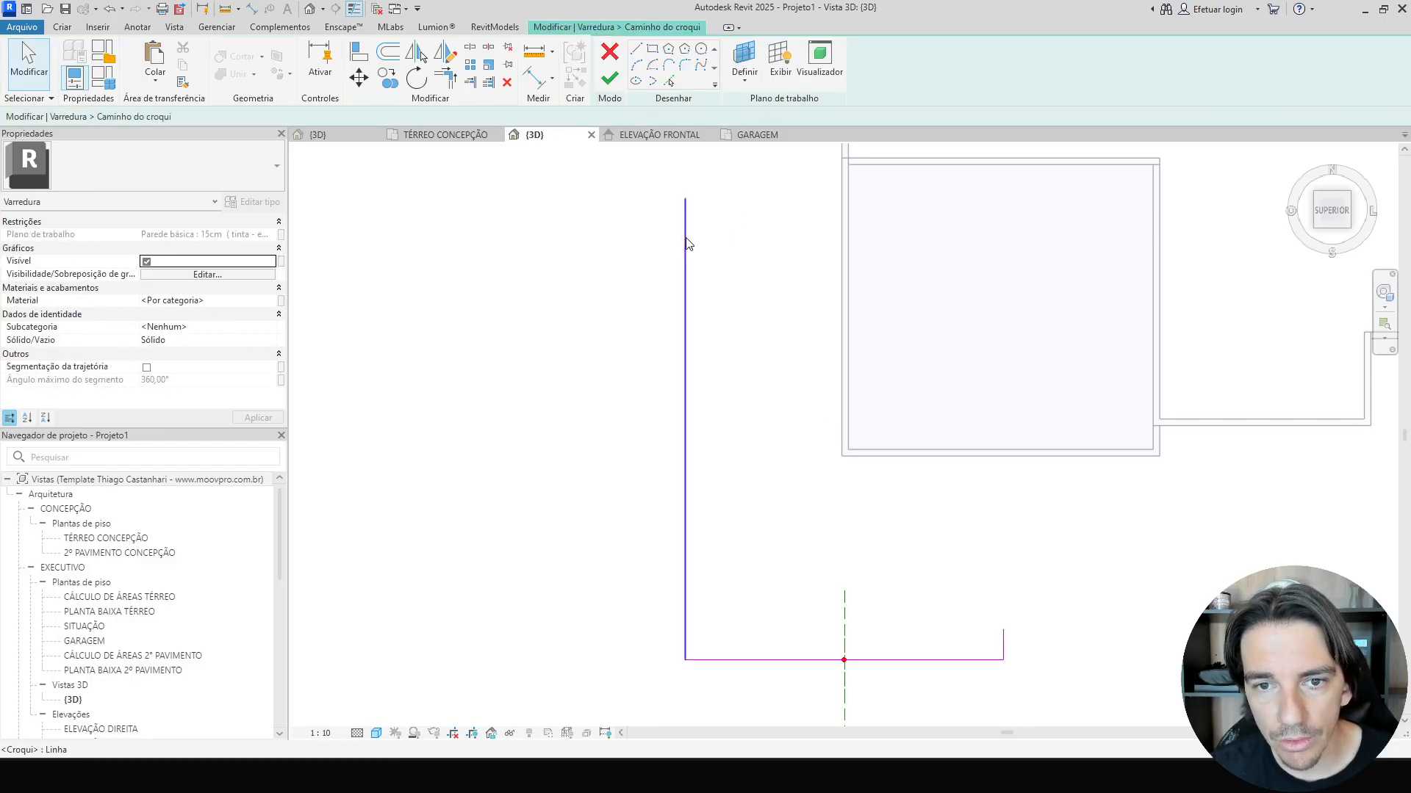
drag(689, 244, 842, 264)
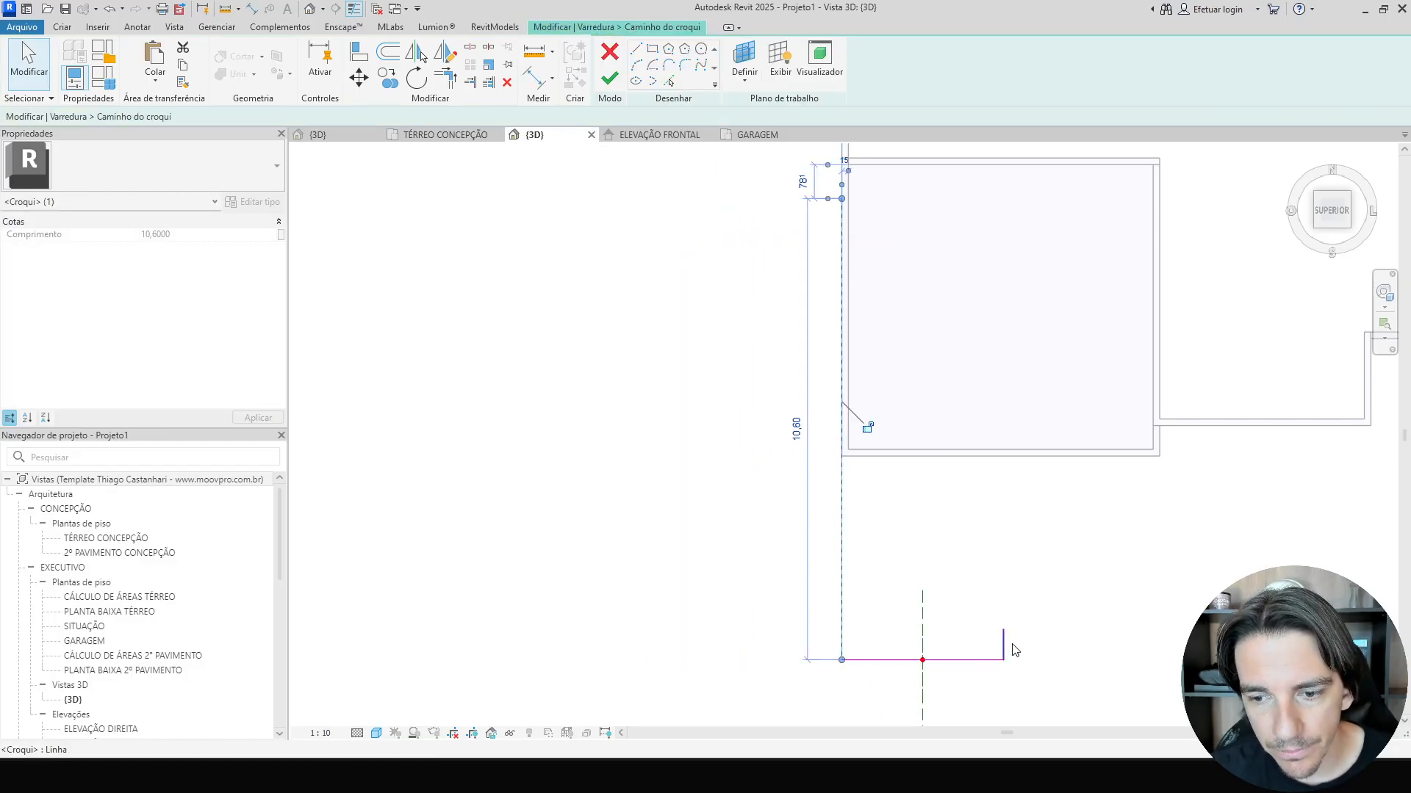
mouse_move(1004, 647)
mouse_down()
mouse_move(1159, 648)
mouse_move(1085, 459)
mouse_up()
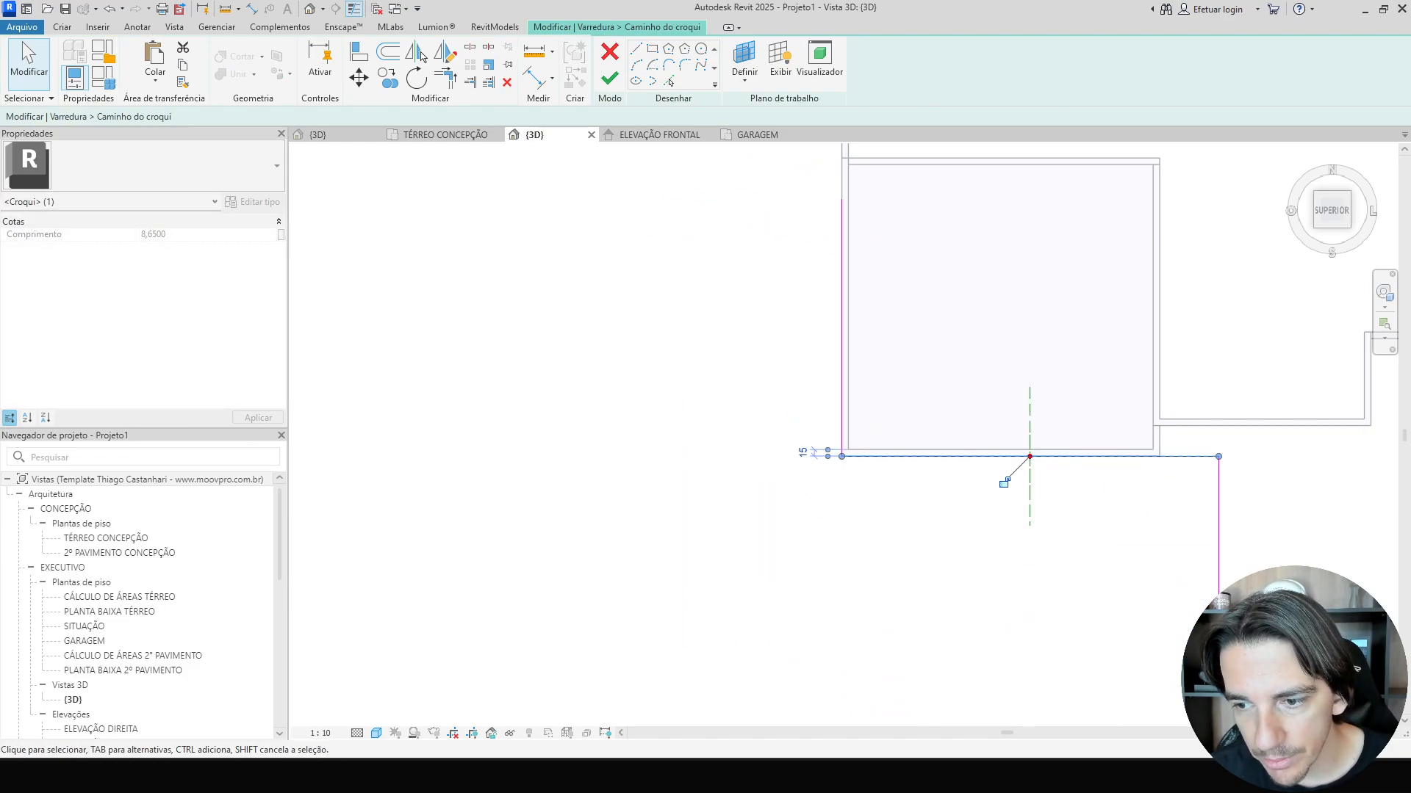
click(1219, 543)
scroll(1210, 567, up, 2)
mouse_move(1223, 439)
mouse_down()
mouse_move(1125, 419)
mouse_move(1124, 442)
mouse_up()
mouse_move(1127, 658)
mouse_down()
mouse_move(1103, 373)
mouse_move(1125, 300)
mouse_up()
scroll(1051, 342, down, 1)
middle_drag(1051, 342, 1015, 671)
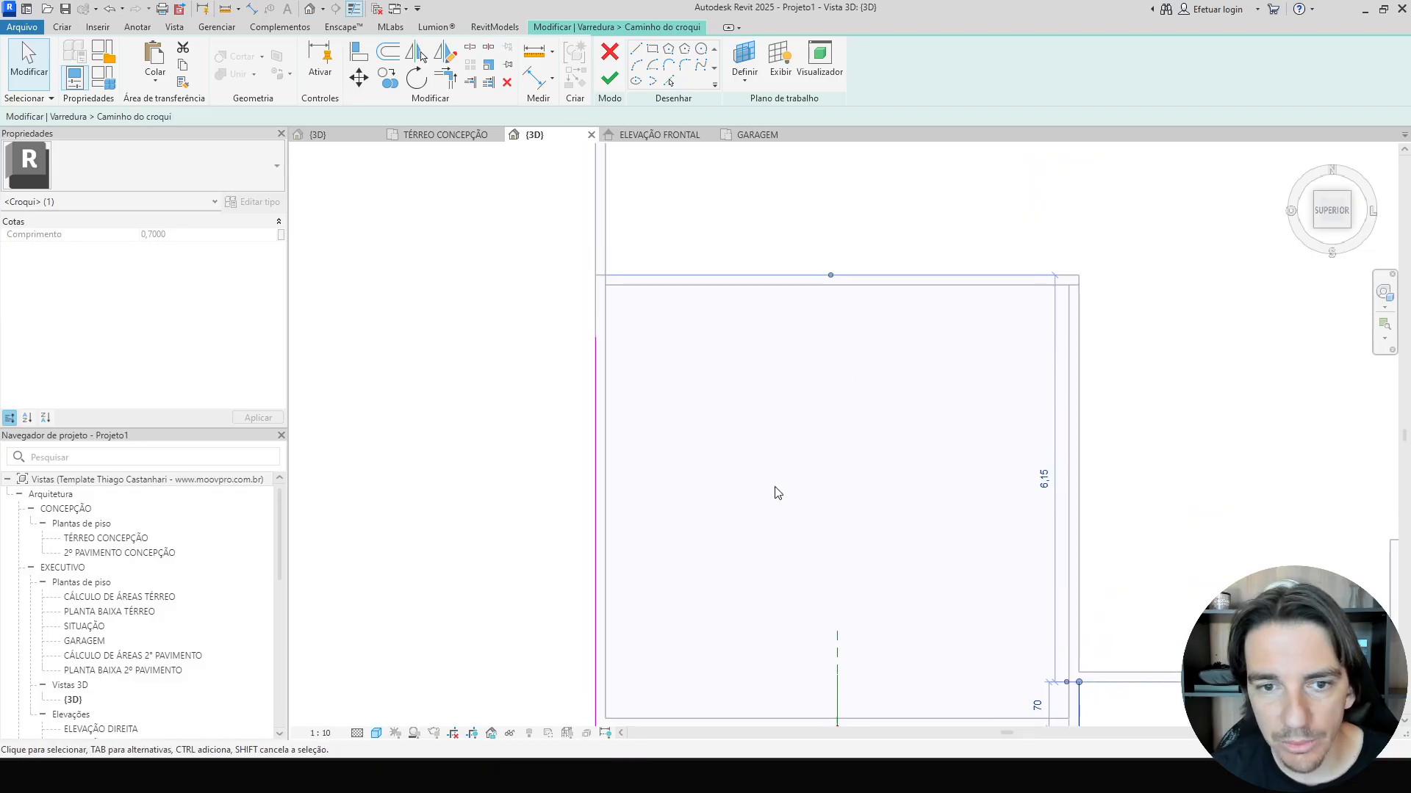
click(599, 402)
drag(593, 338, 595, 205)
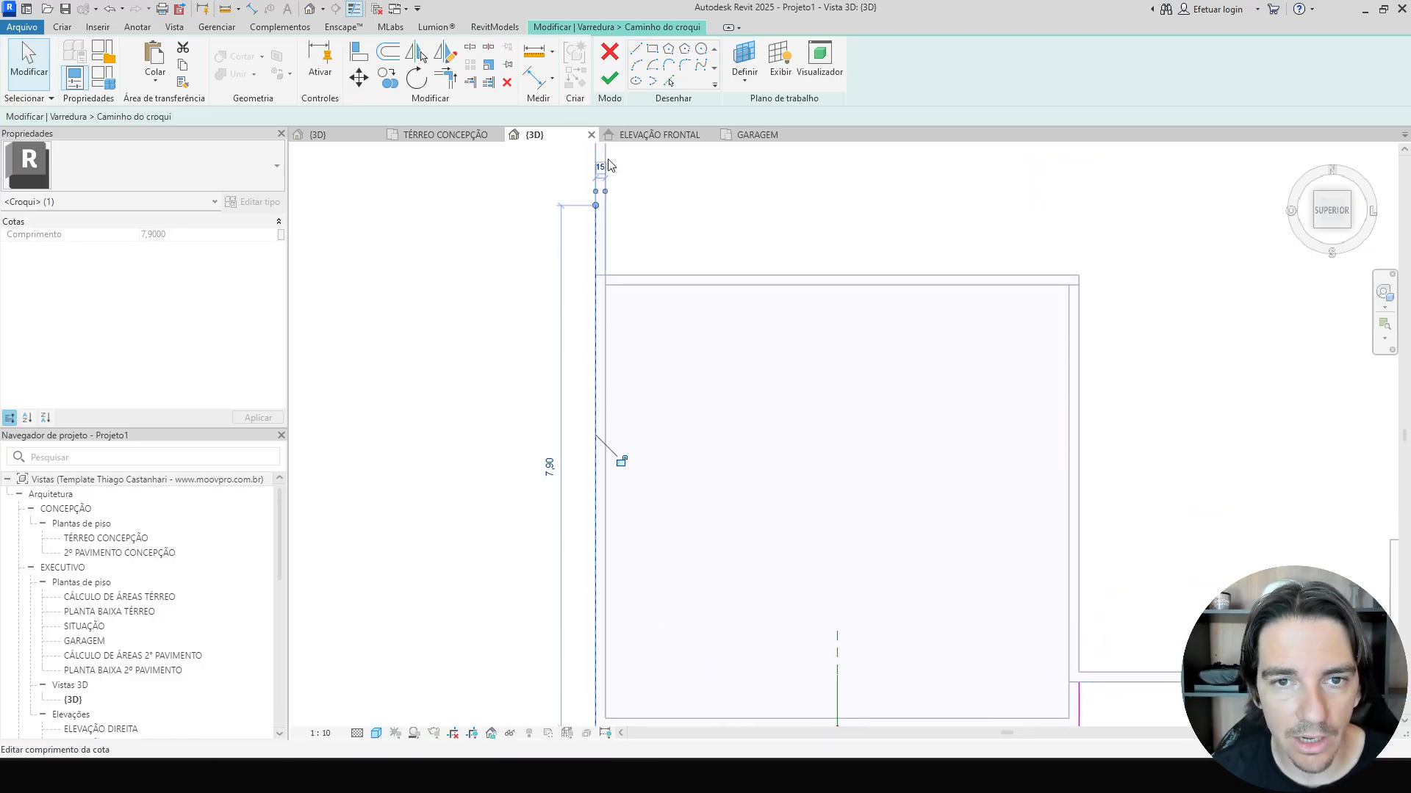
click(611, 87)
click(612, 86)
Check the rebuilt cornice in 3D and finish the in-place model.
scroll(747, 429, down, 4)
shift+middle_drag(746, 431, 776, 244)
scroll(691, 598, up, 4)
click(883, 609)
shift+middle_drag(846, 602, 741, 525)
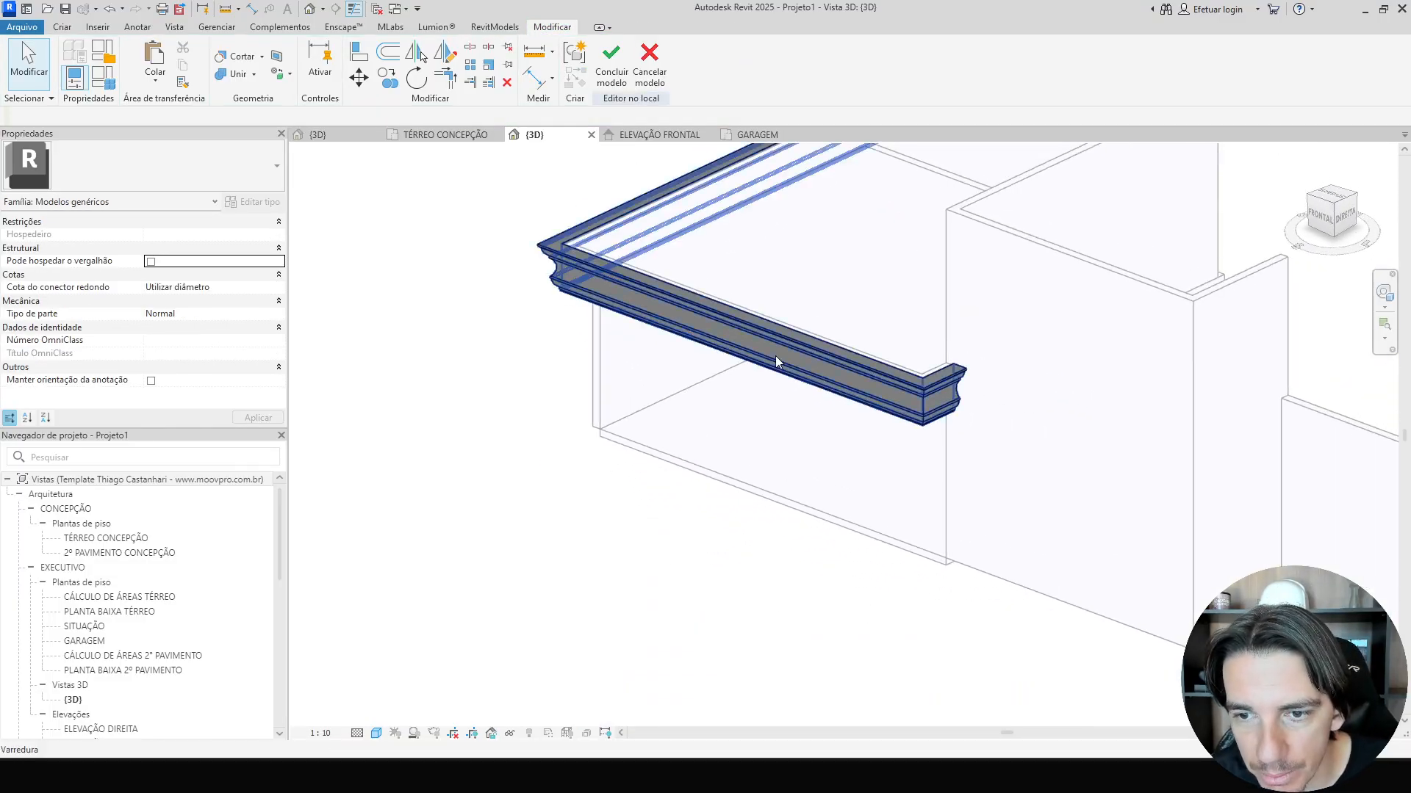
scroll(845, 346, up, 3)
shift+middle_drag(869, 359, 1127, 498)
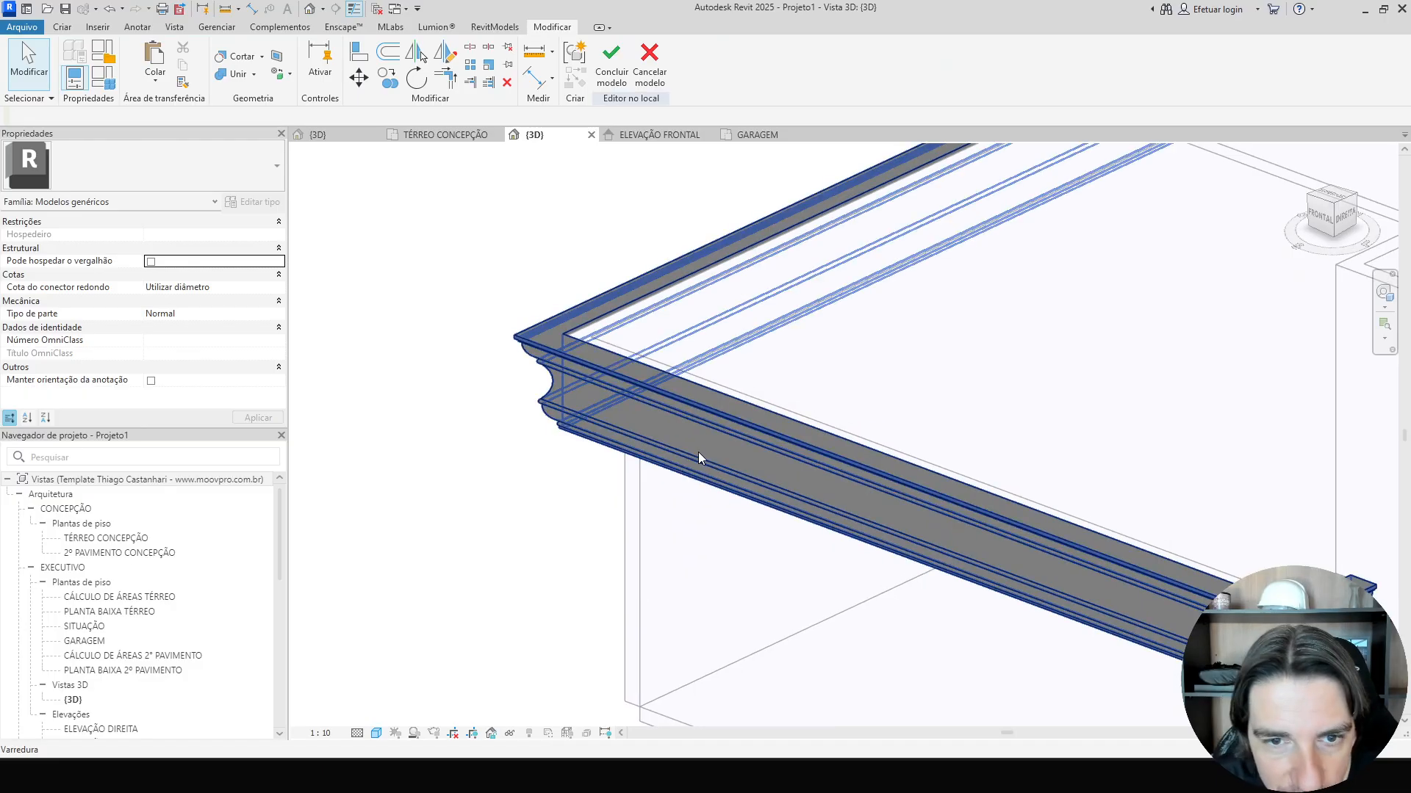
click(612, 66)
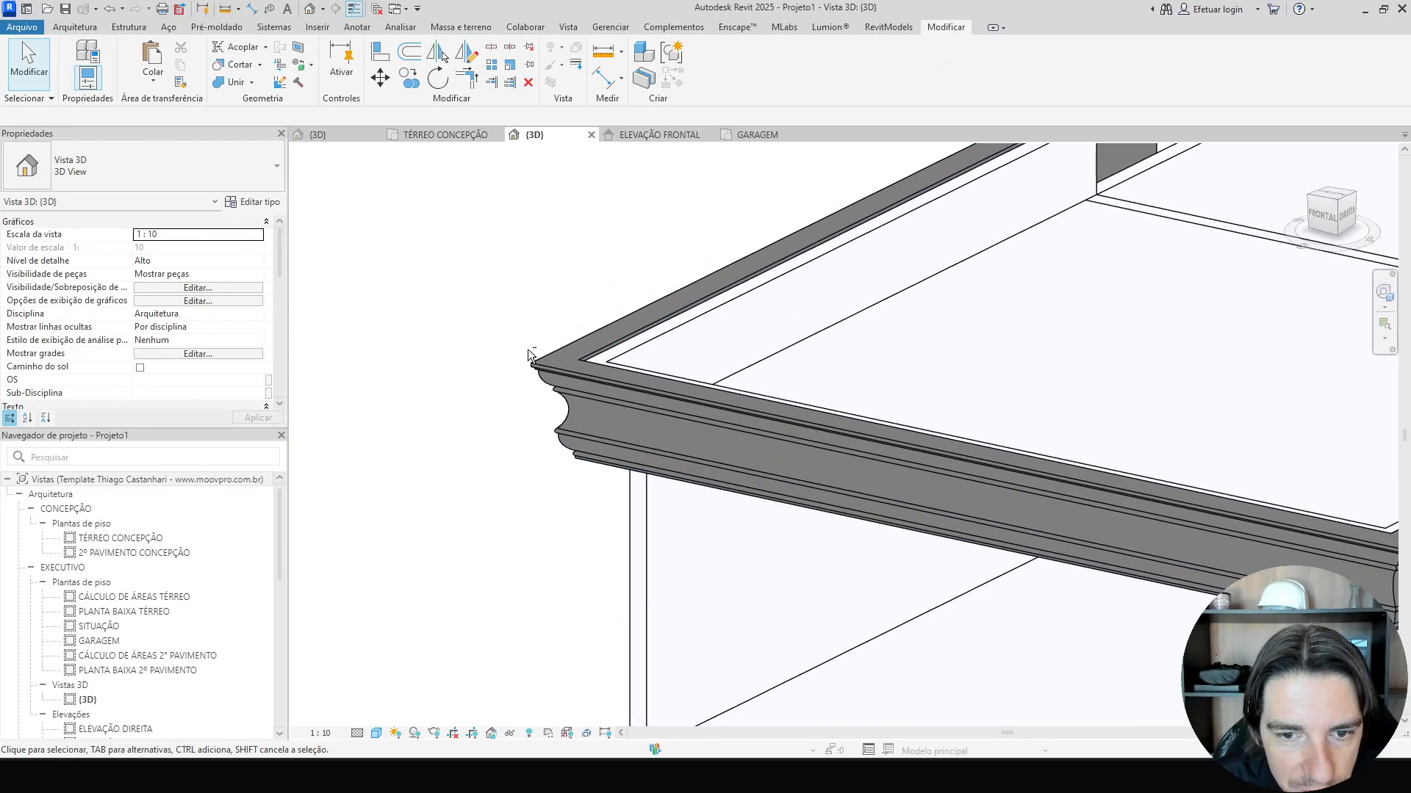
Set the GARAGEM level's elevation to 4 from its level tag in the 3D view.
shift+middle_drag(532, 356, 771, 474)
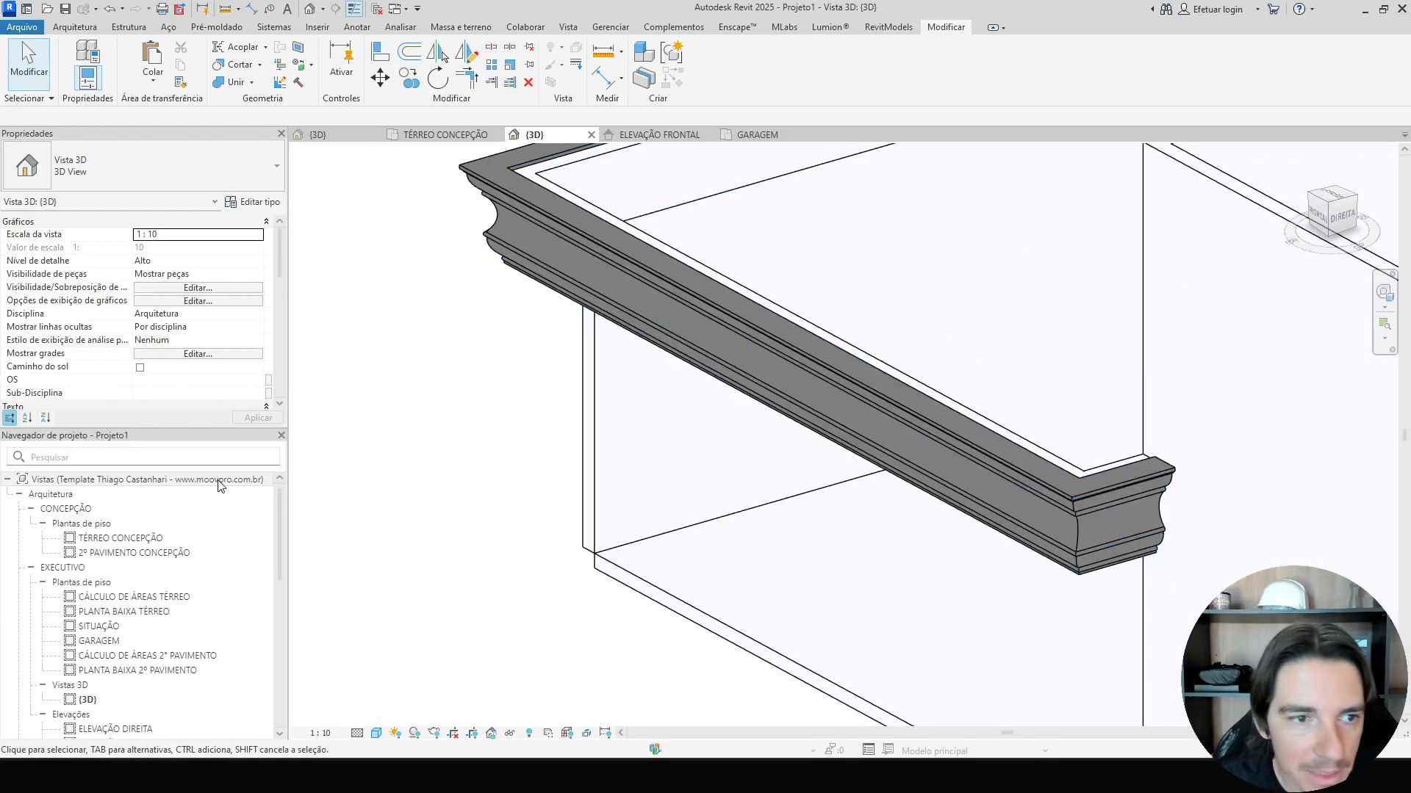
scroll(483, 345, down, 4)
middle_drag(493, 383, 899, 505)
middle_drag(466, 407, 872, 441)
scroll(421, 470, down, 3)
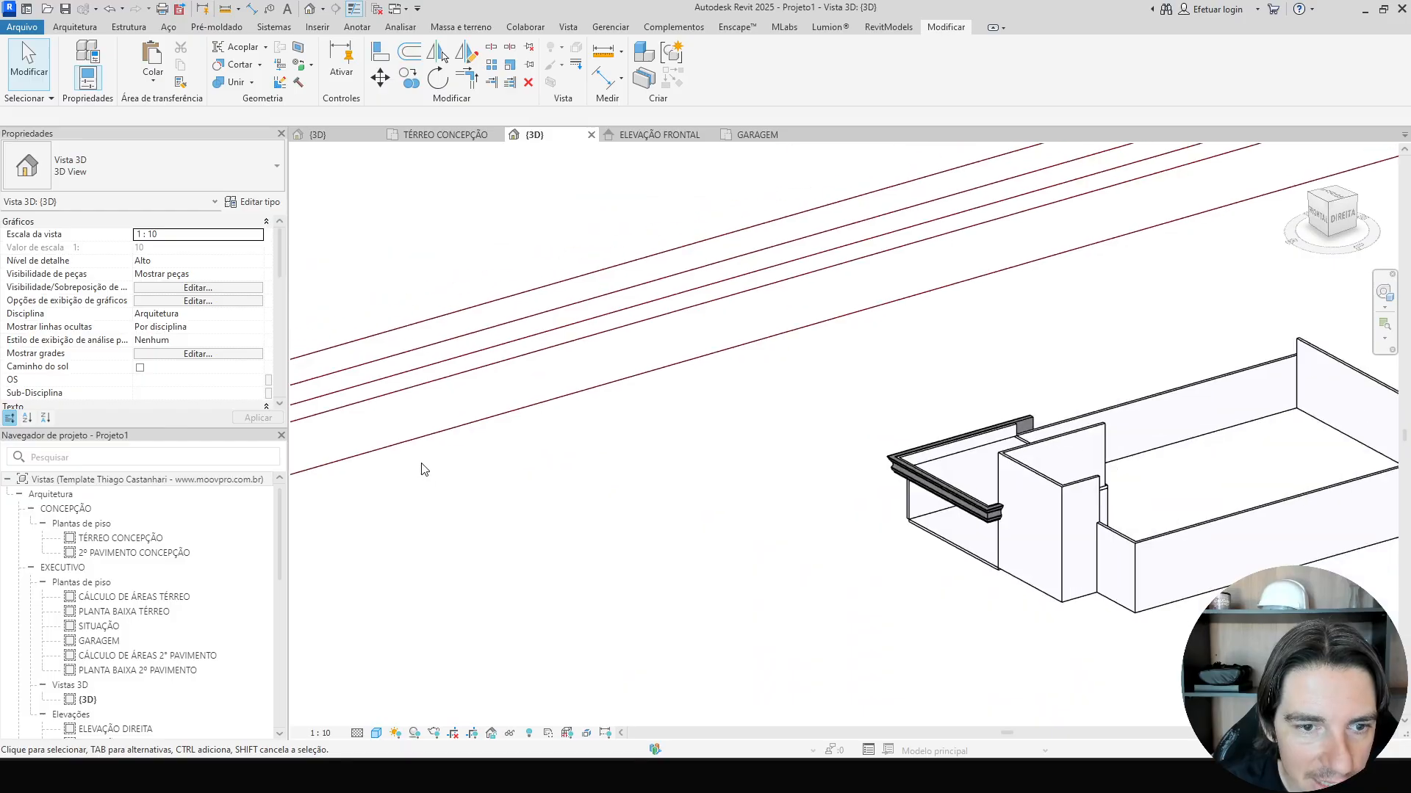
middle_drag(422, 469, 836, 483)
scroll(639, 447, up, 5)
click(585, 446)
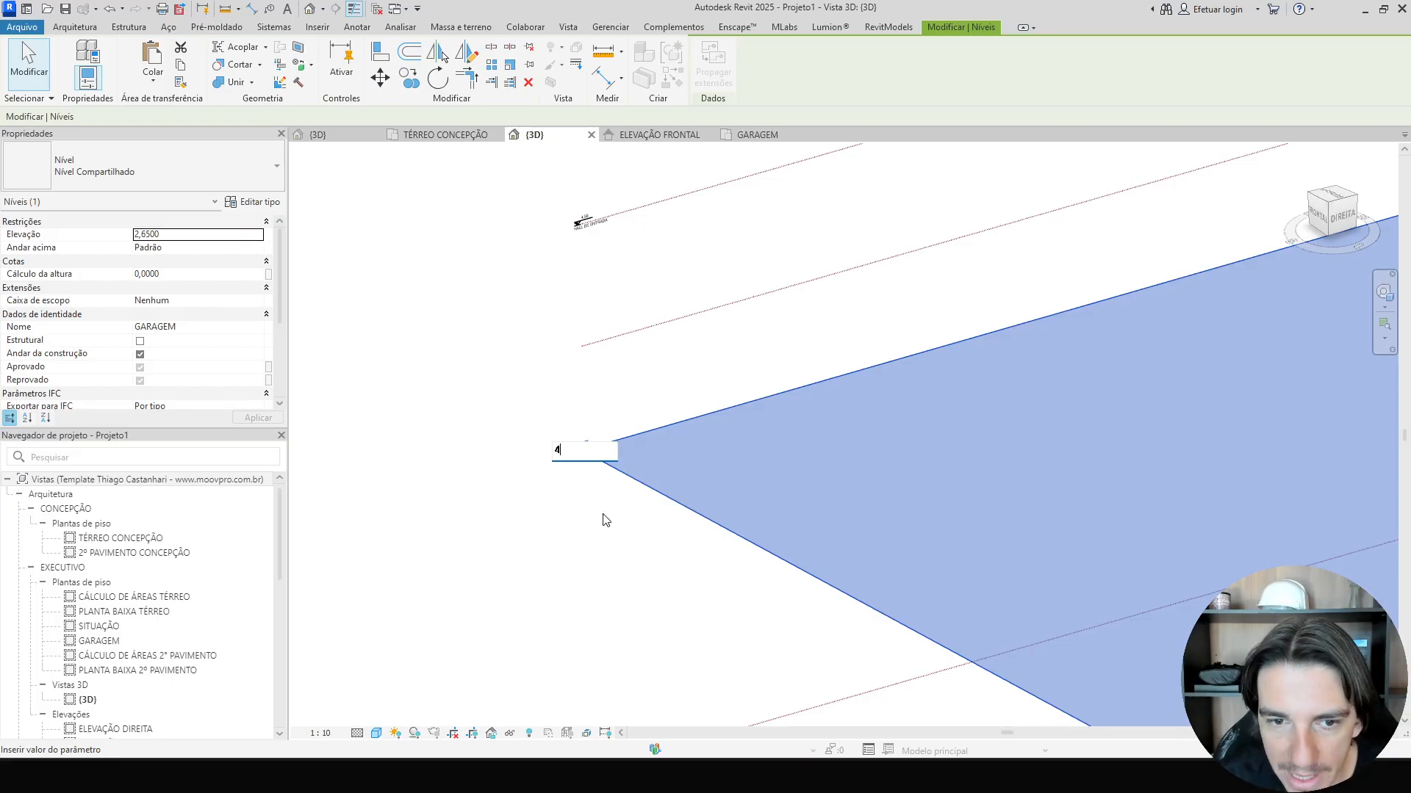
key(Return)
scroll(658, 601, down, 5)
middle_drag(918, 609, 416, 355)
scroll(909, 325, up, 2)
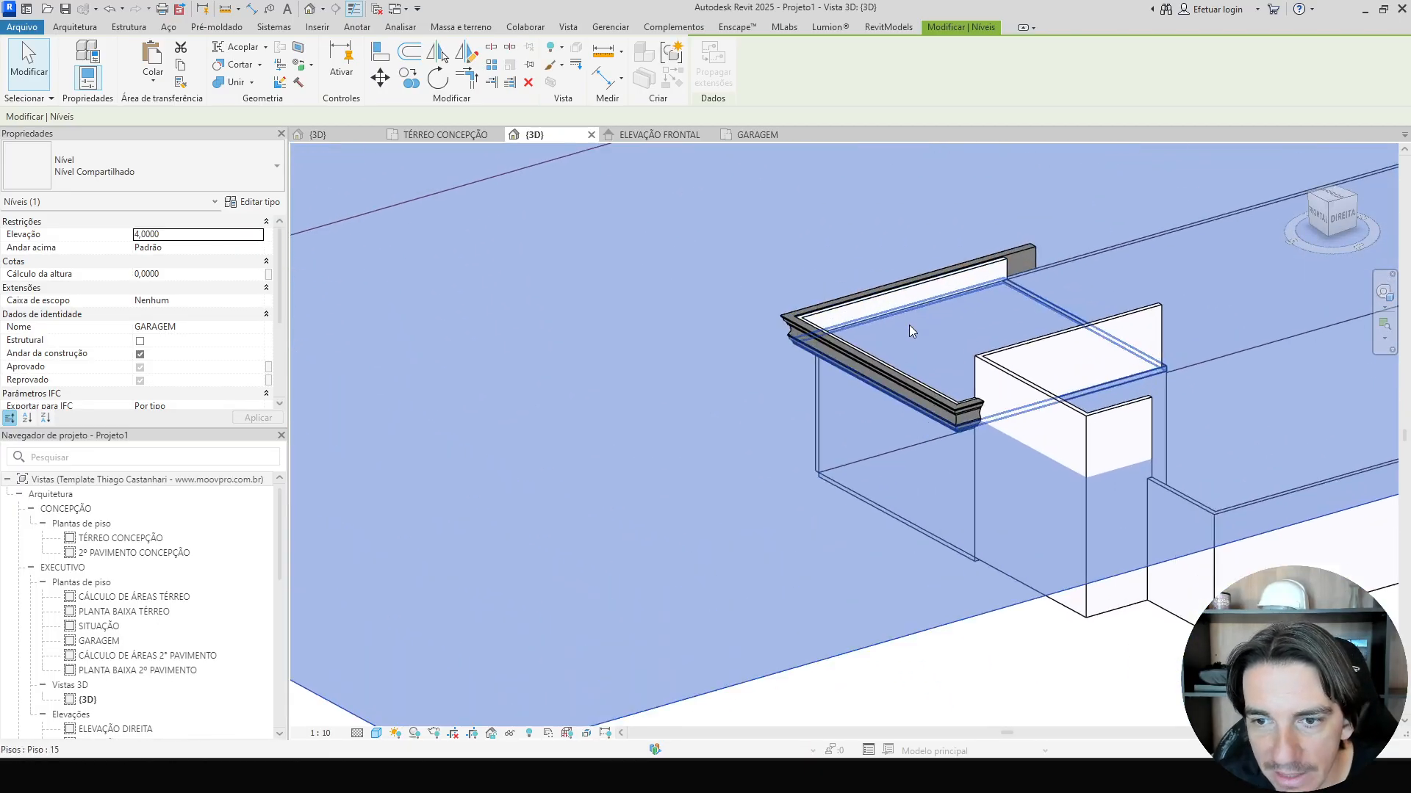
scroll(948, 382, up, 4)
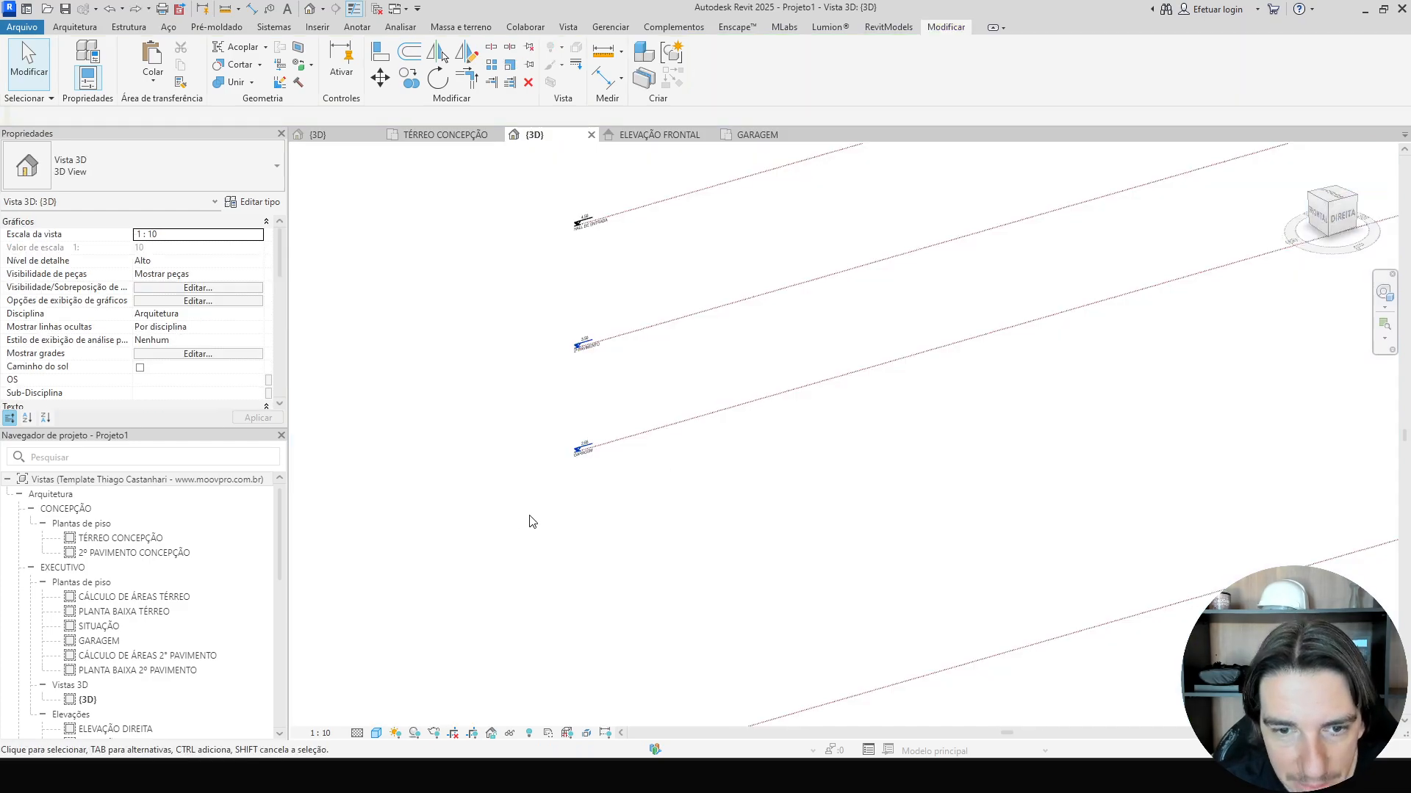
scroll(577, 461, up, 3)
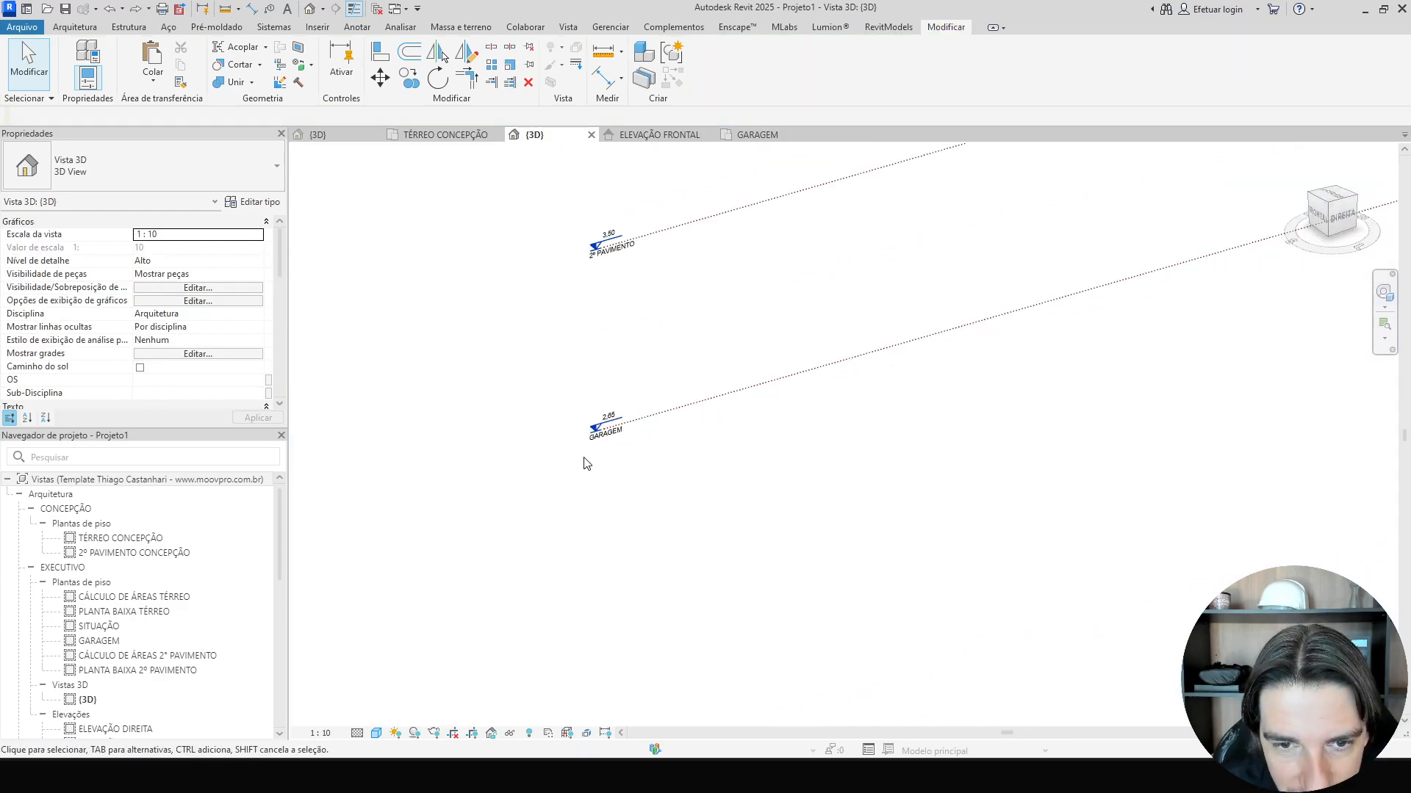
shift+middle_drag(584, 462, 999, 706)
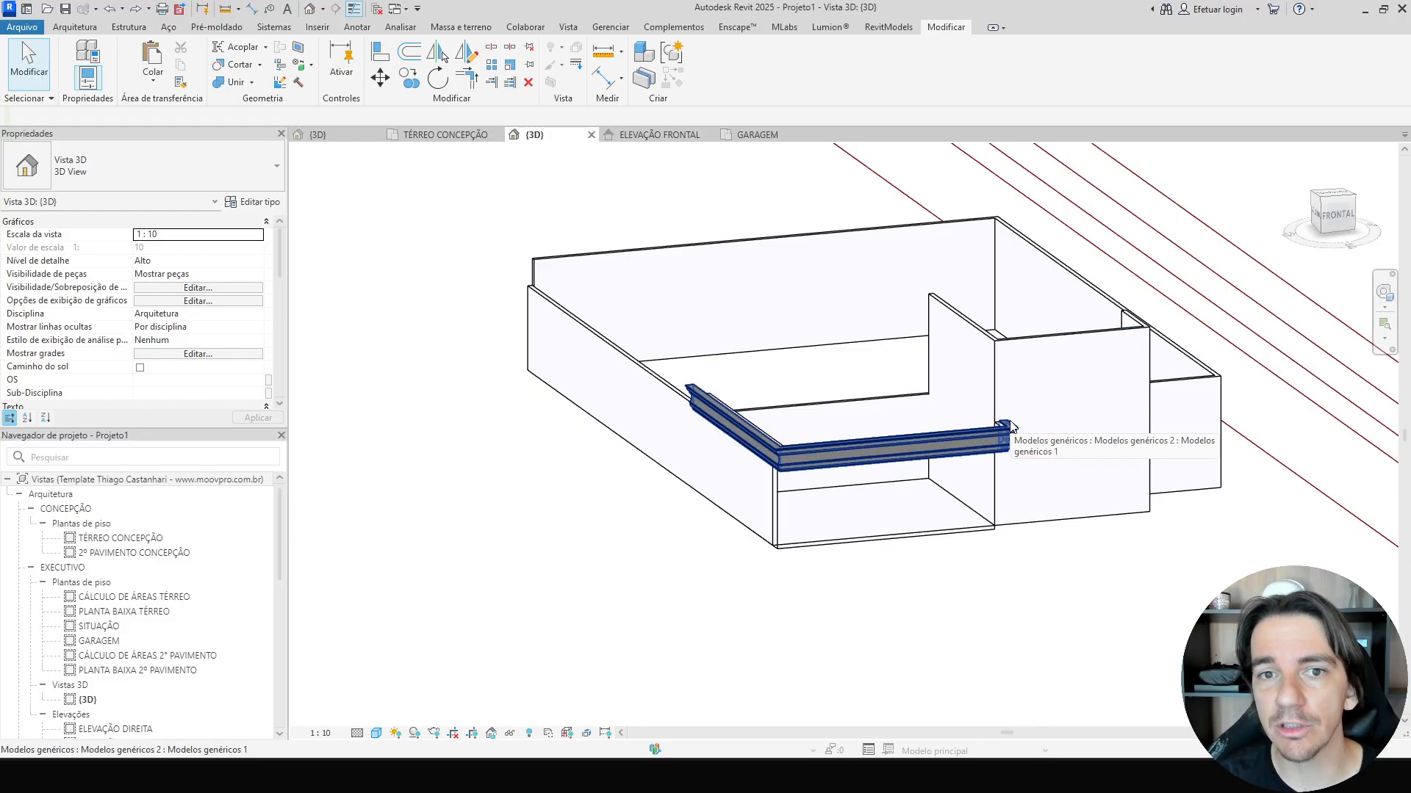
Create a new floor plan view for the HALL DE ENTRADA level.
click(569, 33)
click(748, 50)
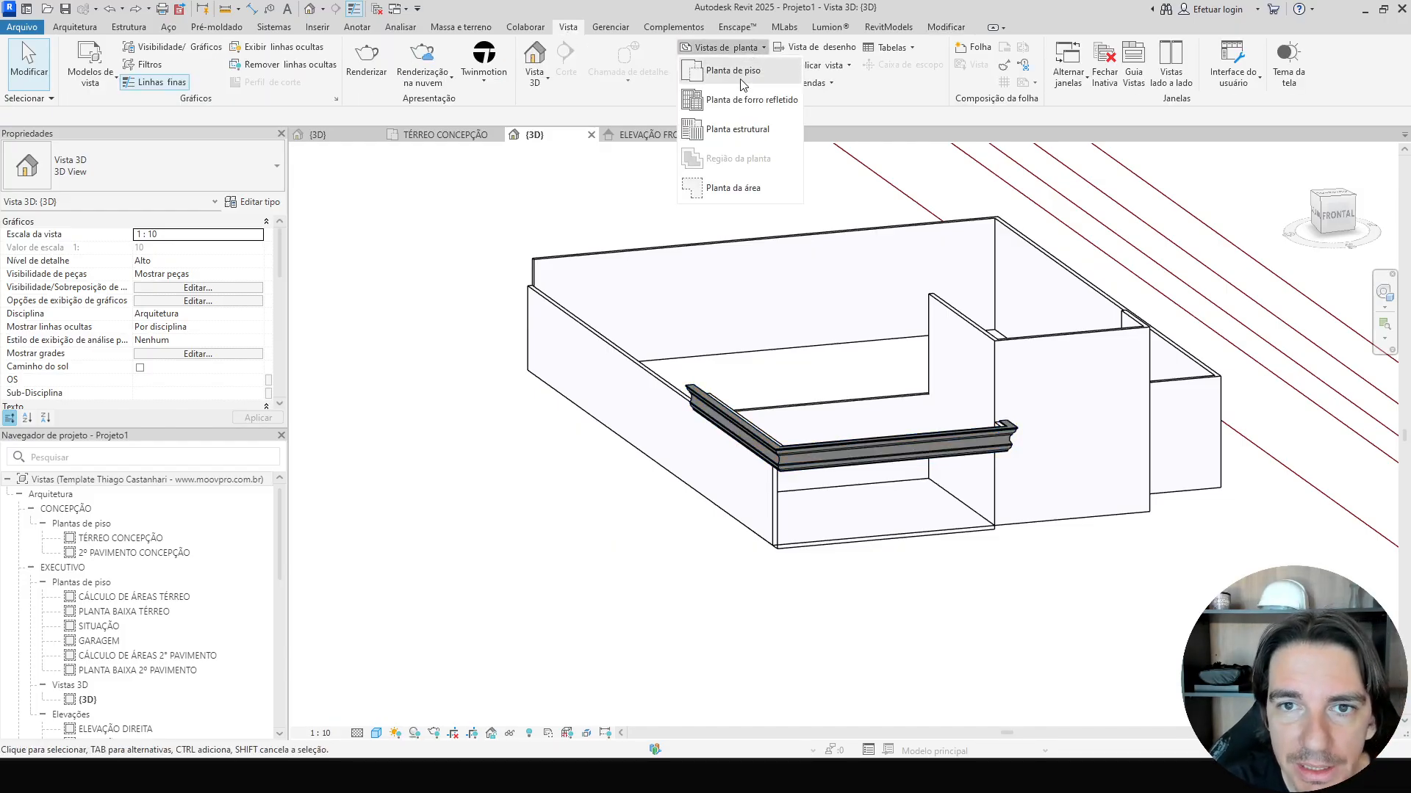
click(742, 82)
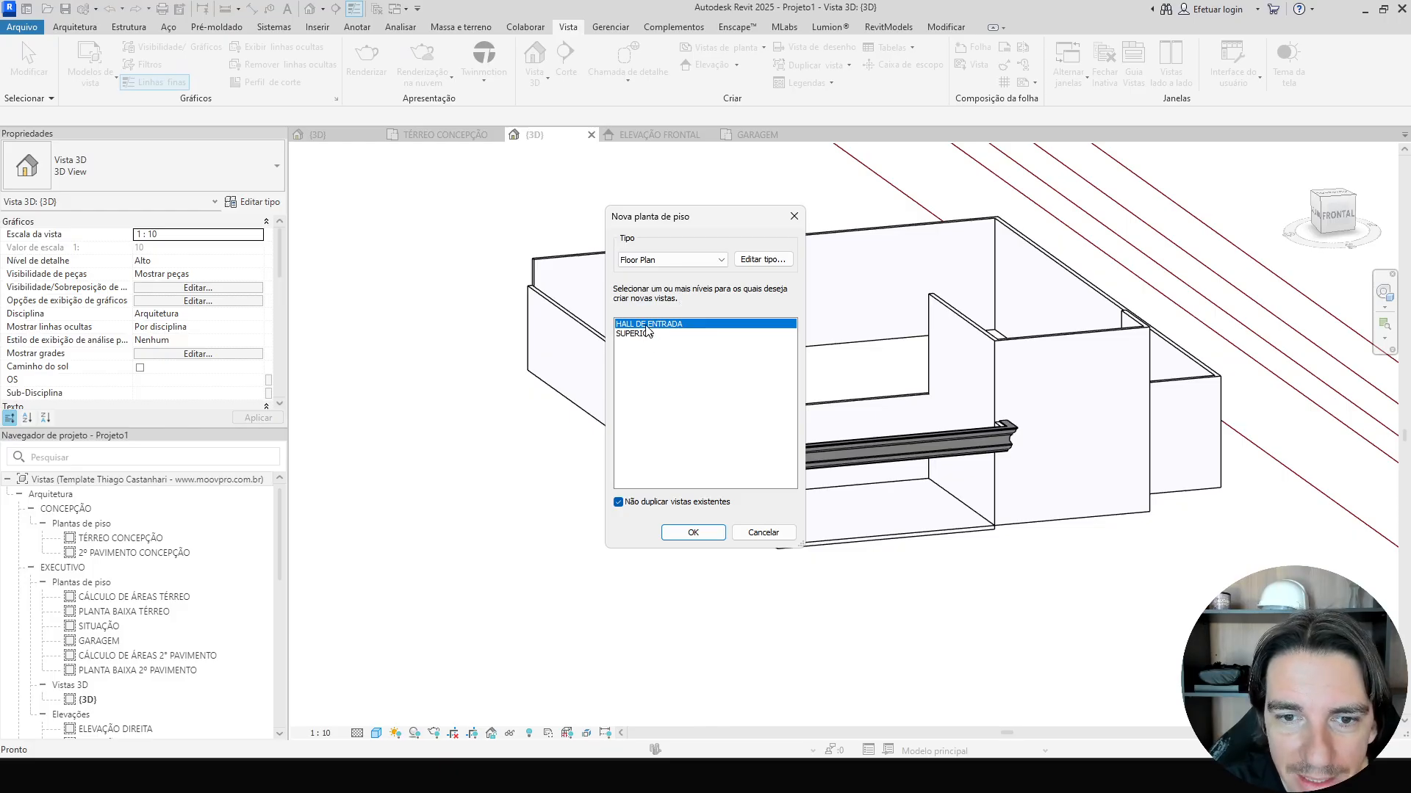
click(690, 532)
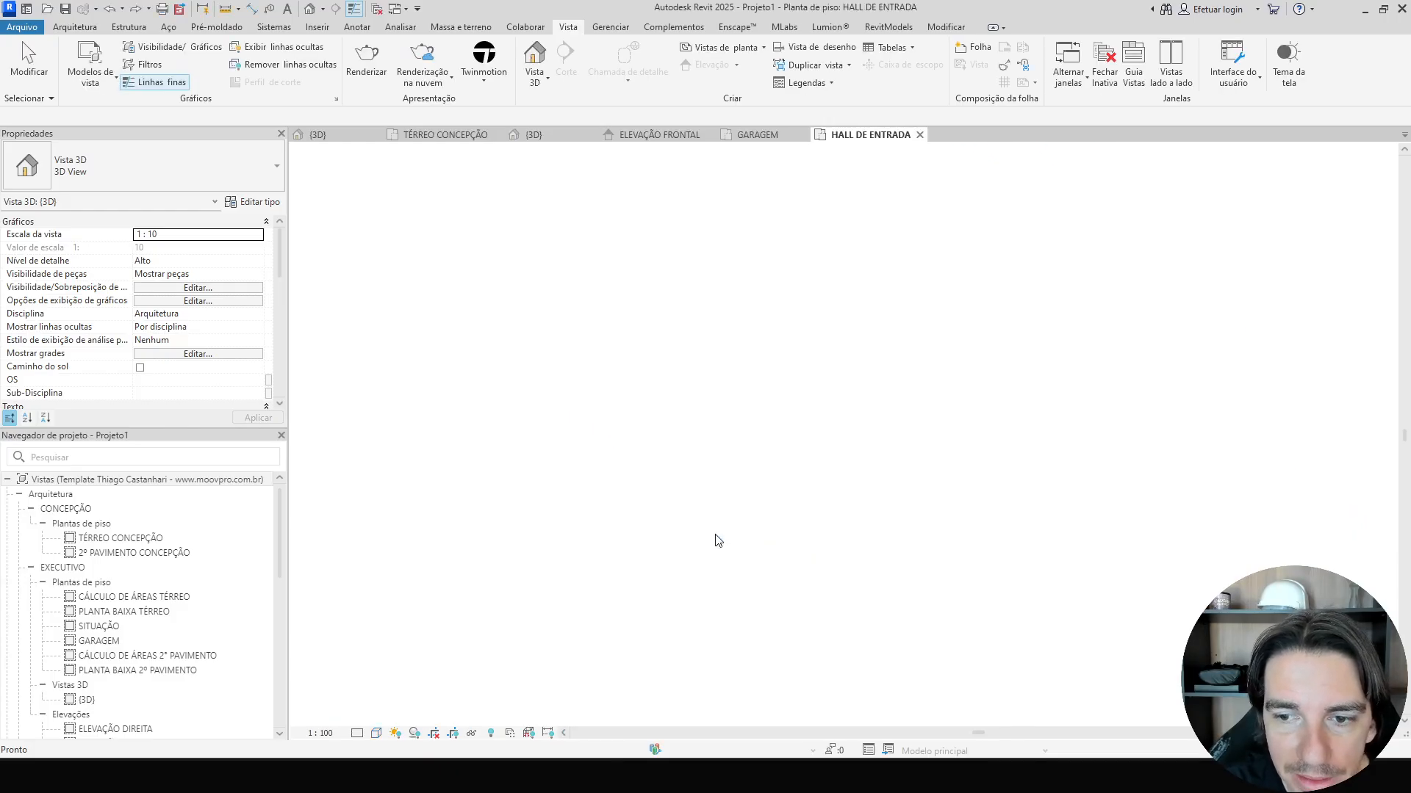
Sketch a rectangular floor boundary about 2,60 m wide in front of the garage opening on HALL DE ENTRADA.
middle_drag(993, 507, 840, 504)
scroll(841, 504, up, 2)
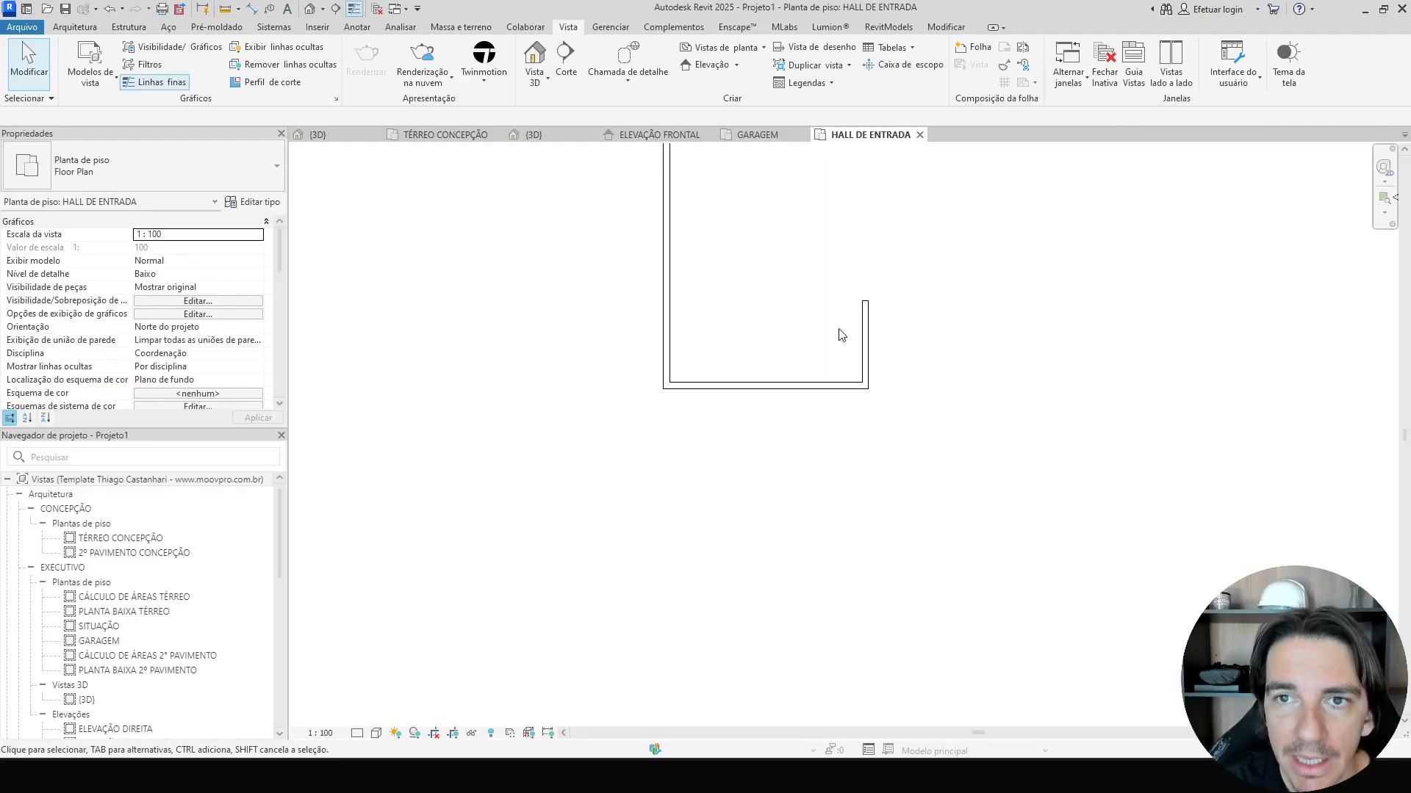
key(s)
key(b)
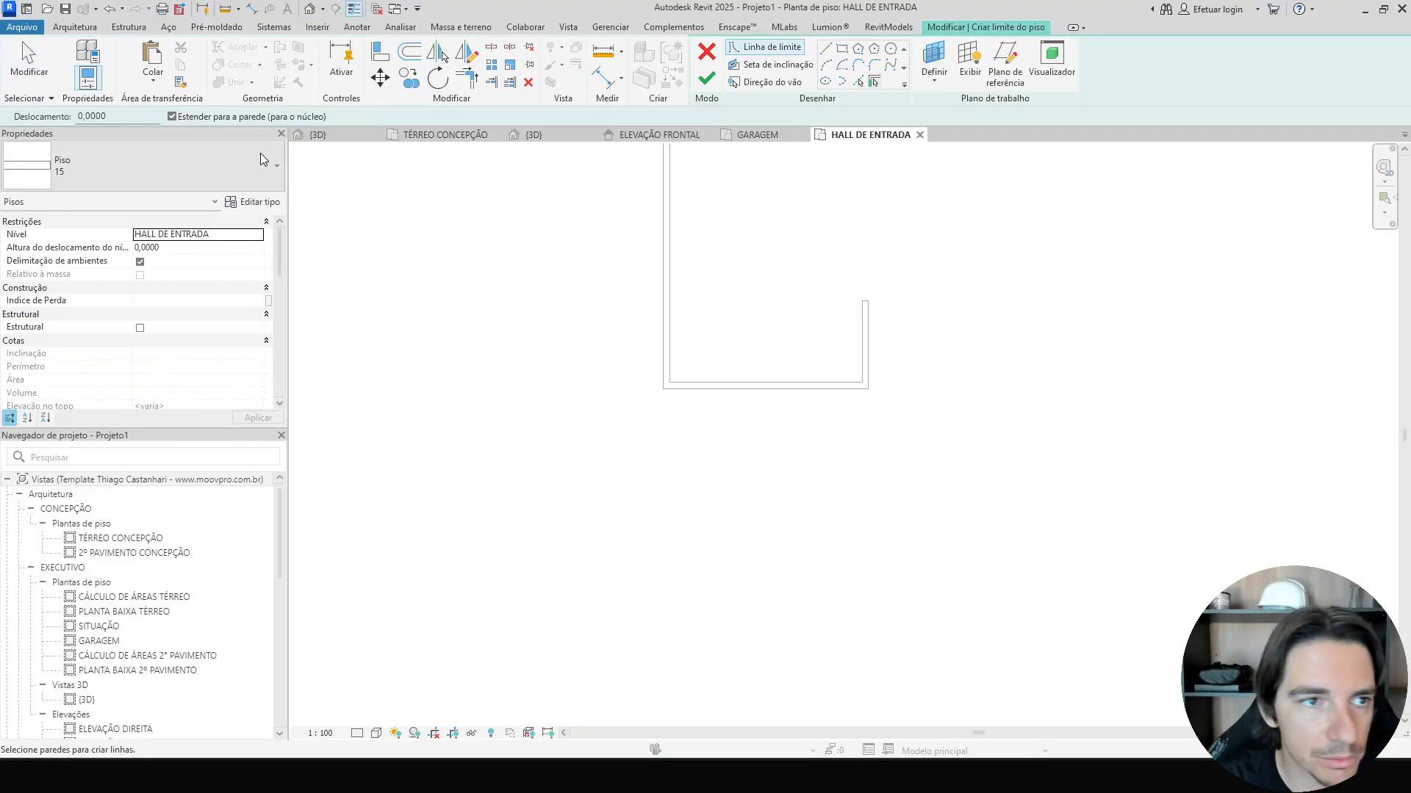
click(842, 49)
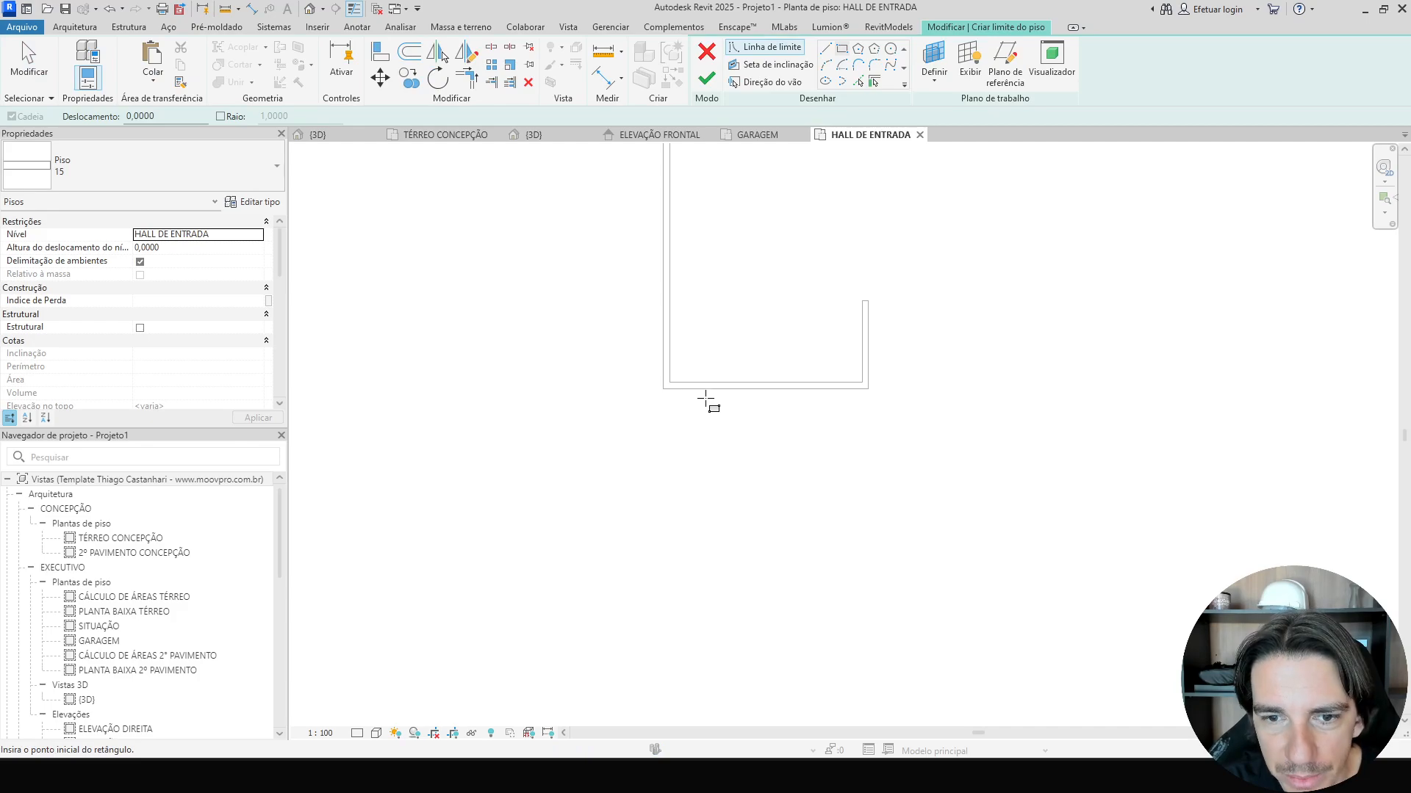
click(702, 391)
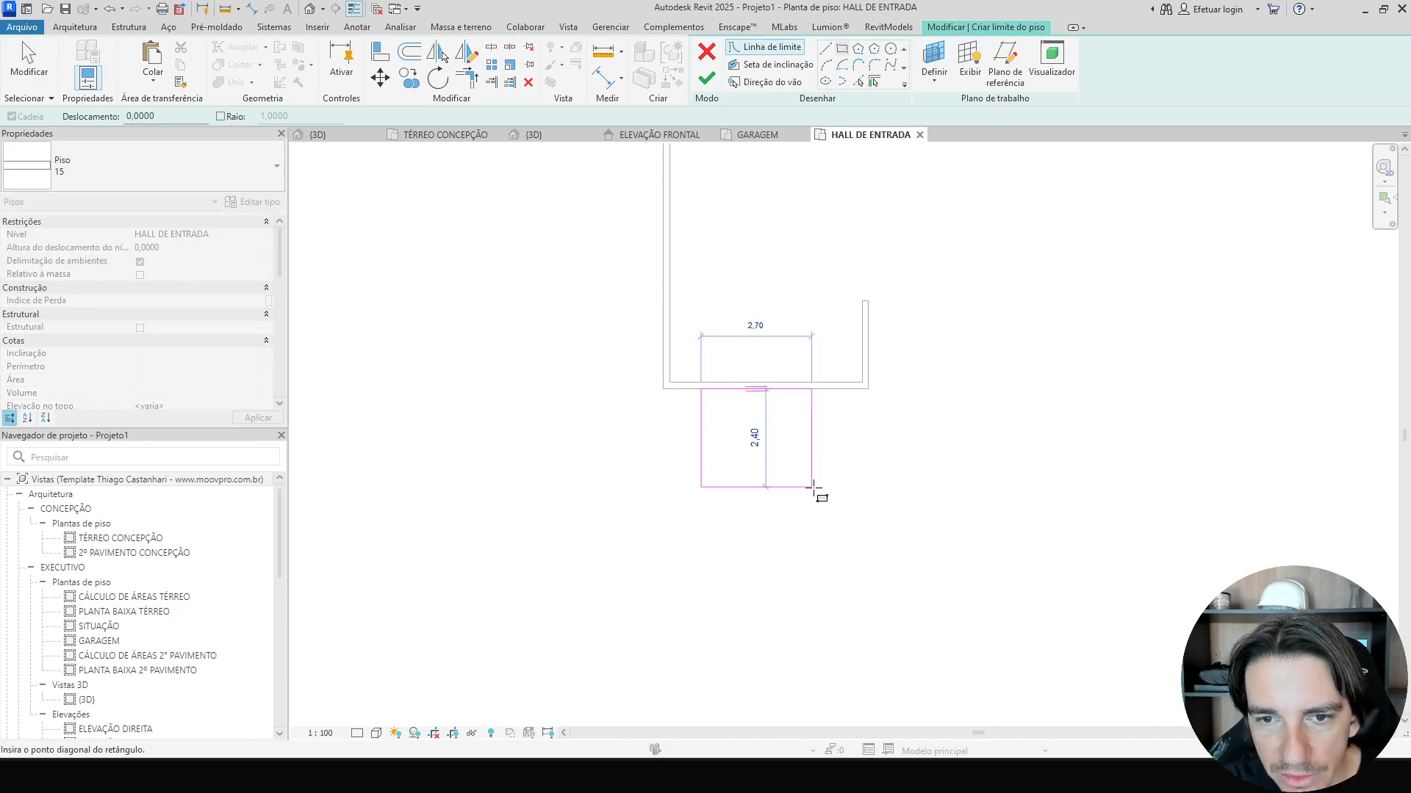
scroll(808, 481, up, 2)
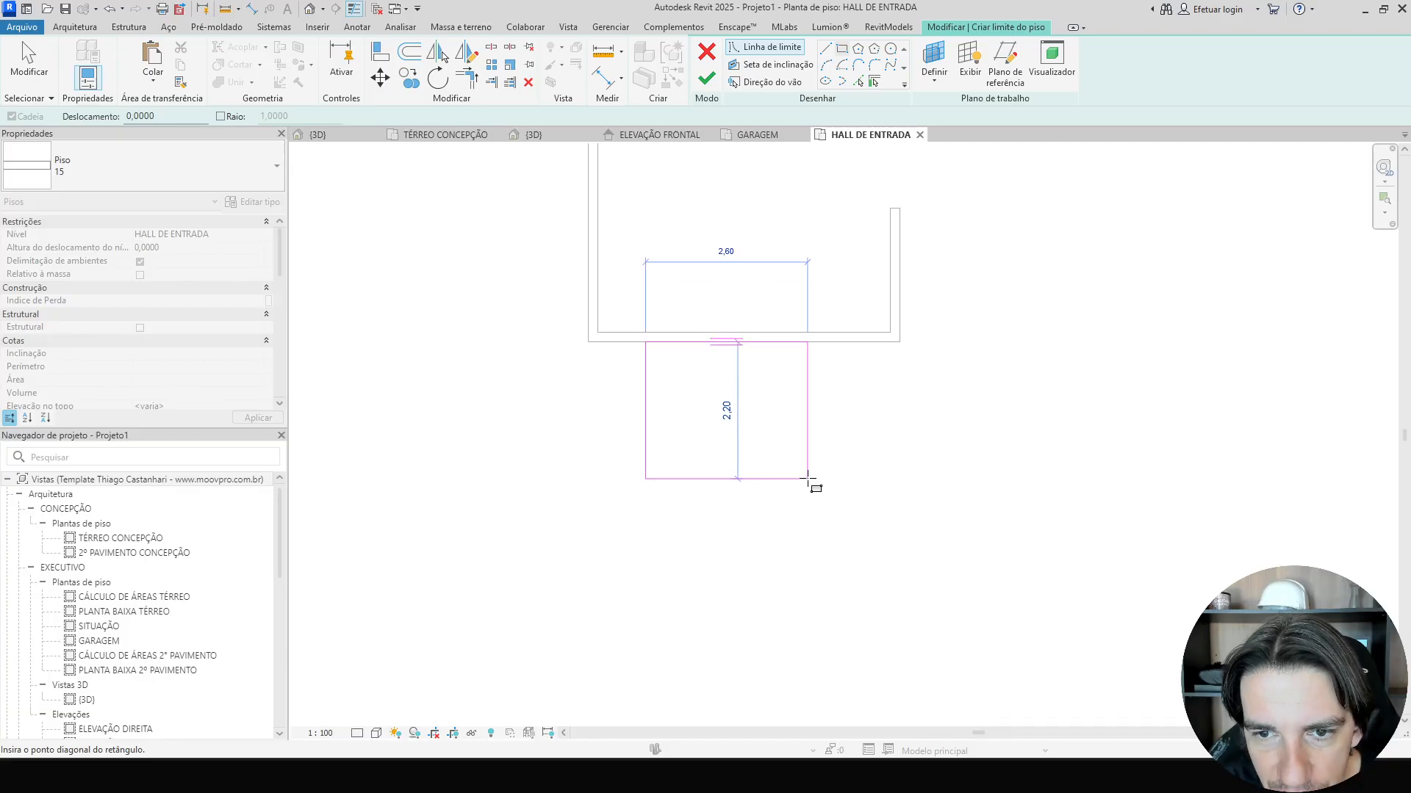
click(808, 479)
key(Escape)
Set the floor rectangle's depth to 1.8 and finish the floor.
click(769, 478)
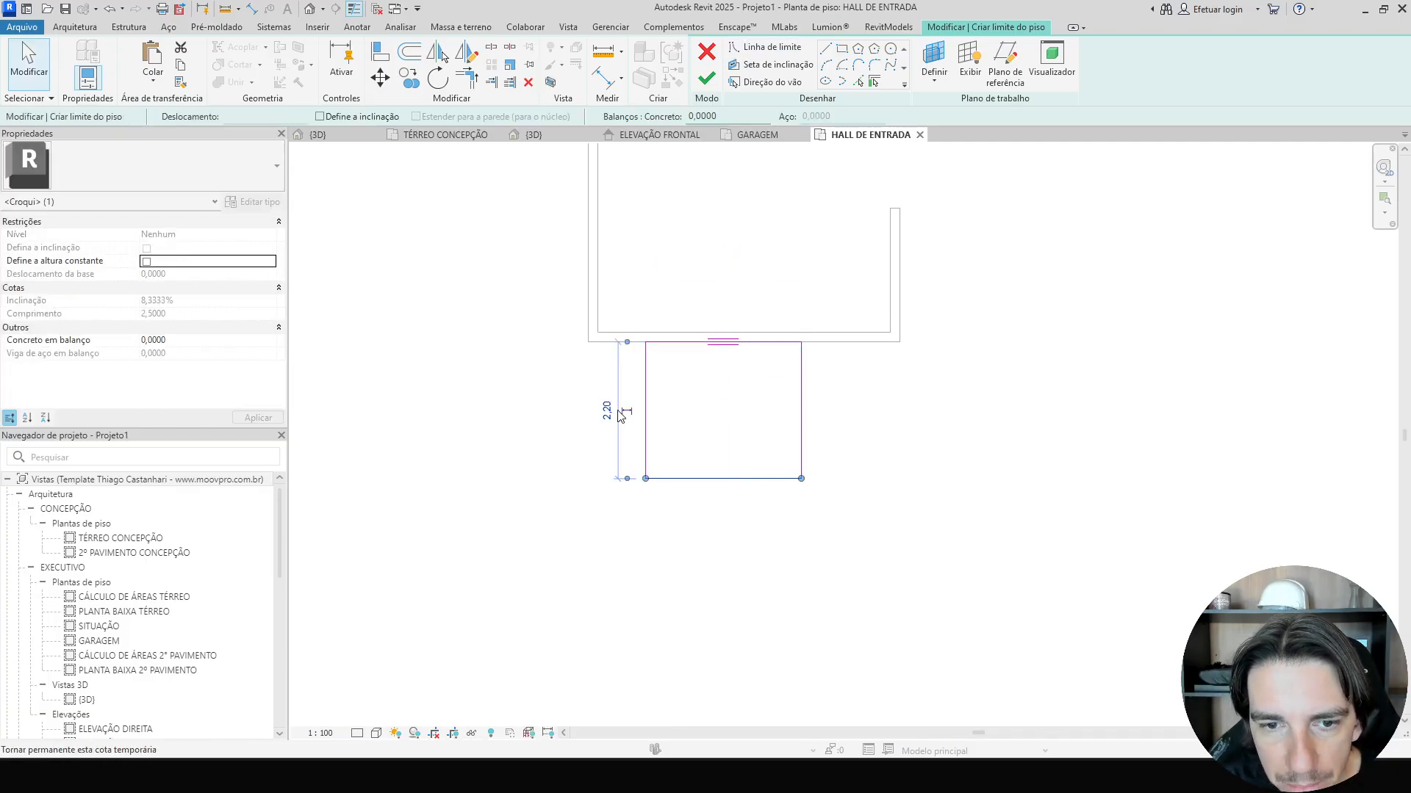
click(606, 410)
text(1.8)
key(Return)
click(621, 409)
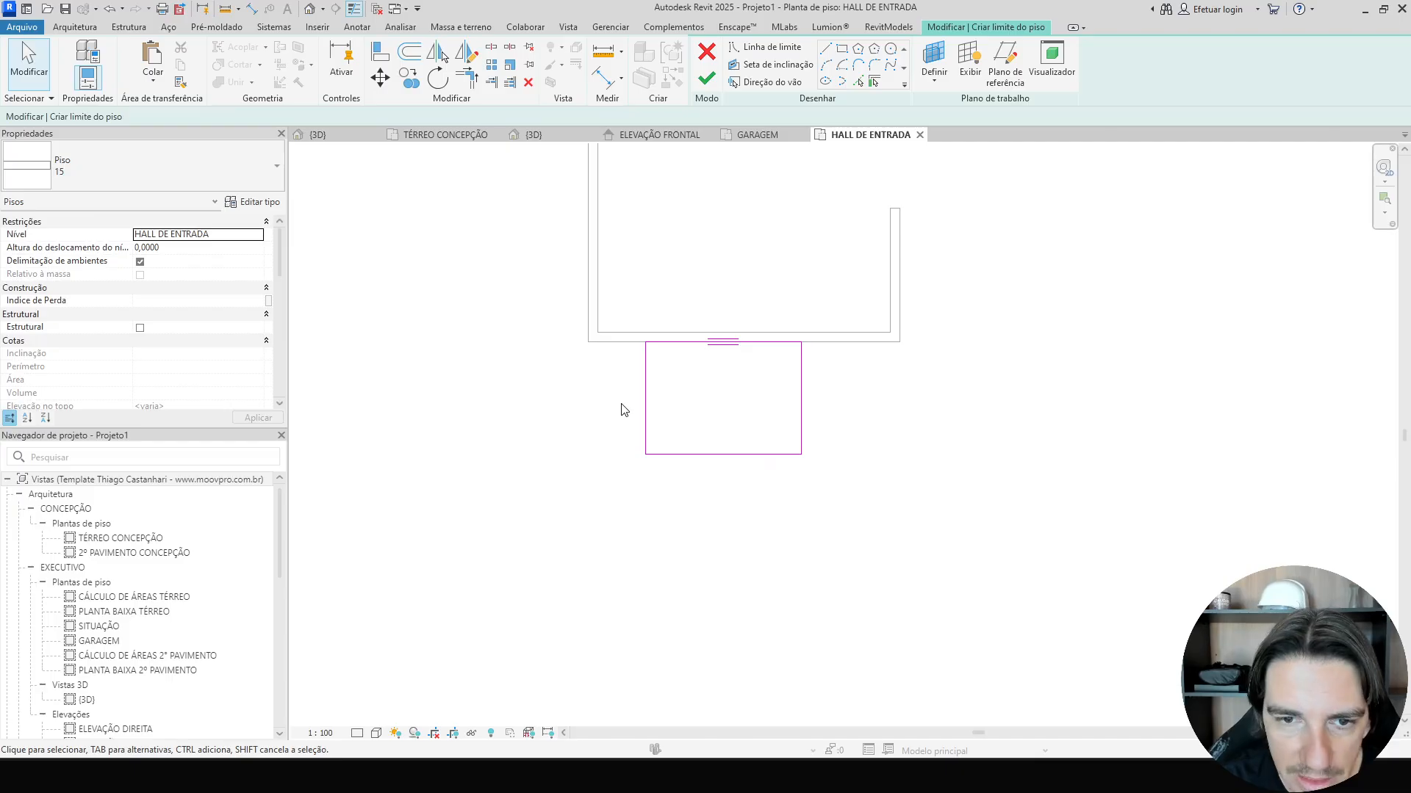
click(707, 77)
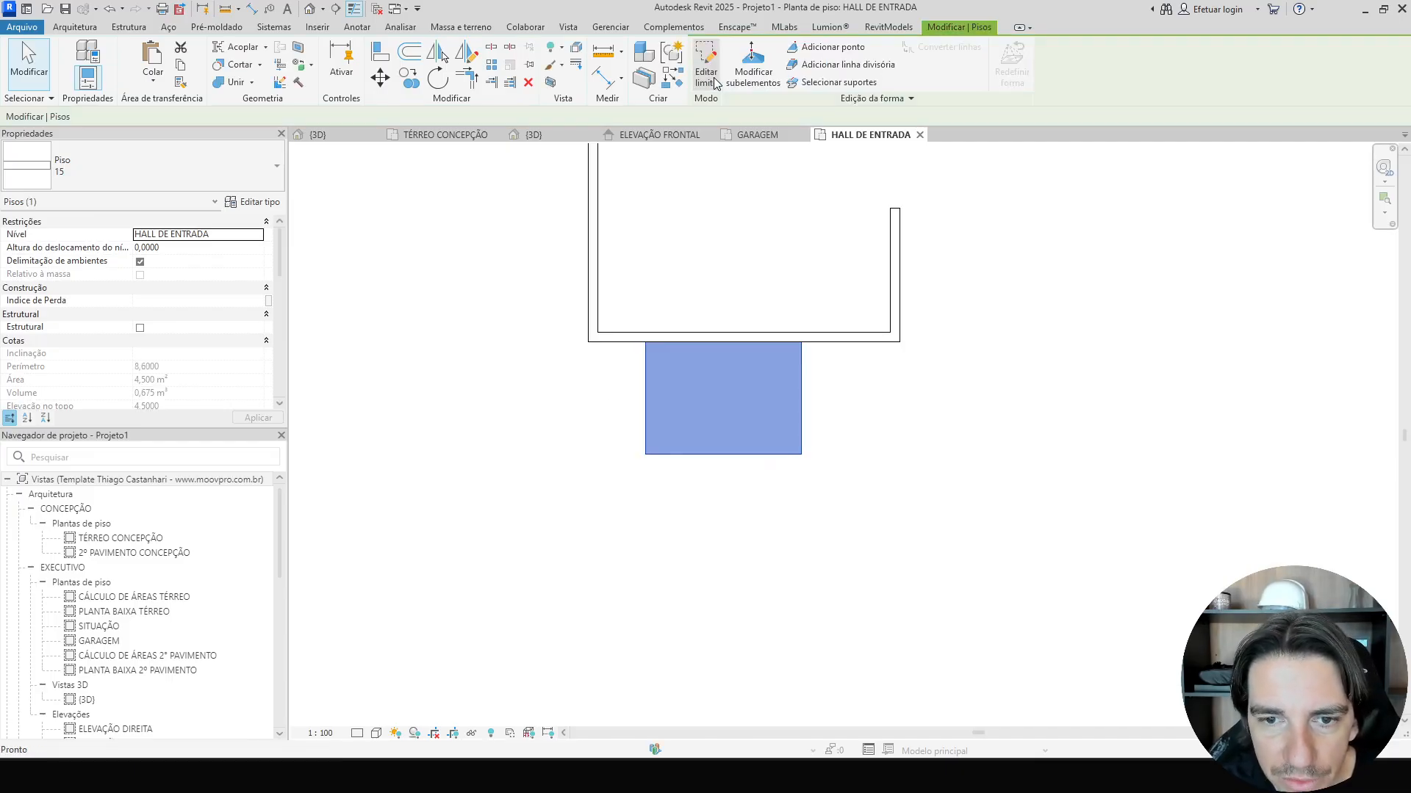
Draw 0.60 m-high basic 15 cm walls along the hall floor's left, front and right edges.
key(w)
key(a)
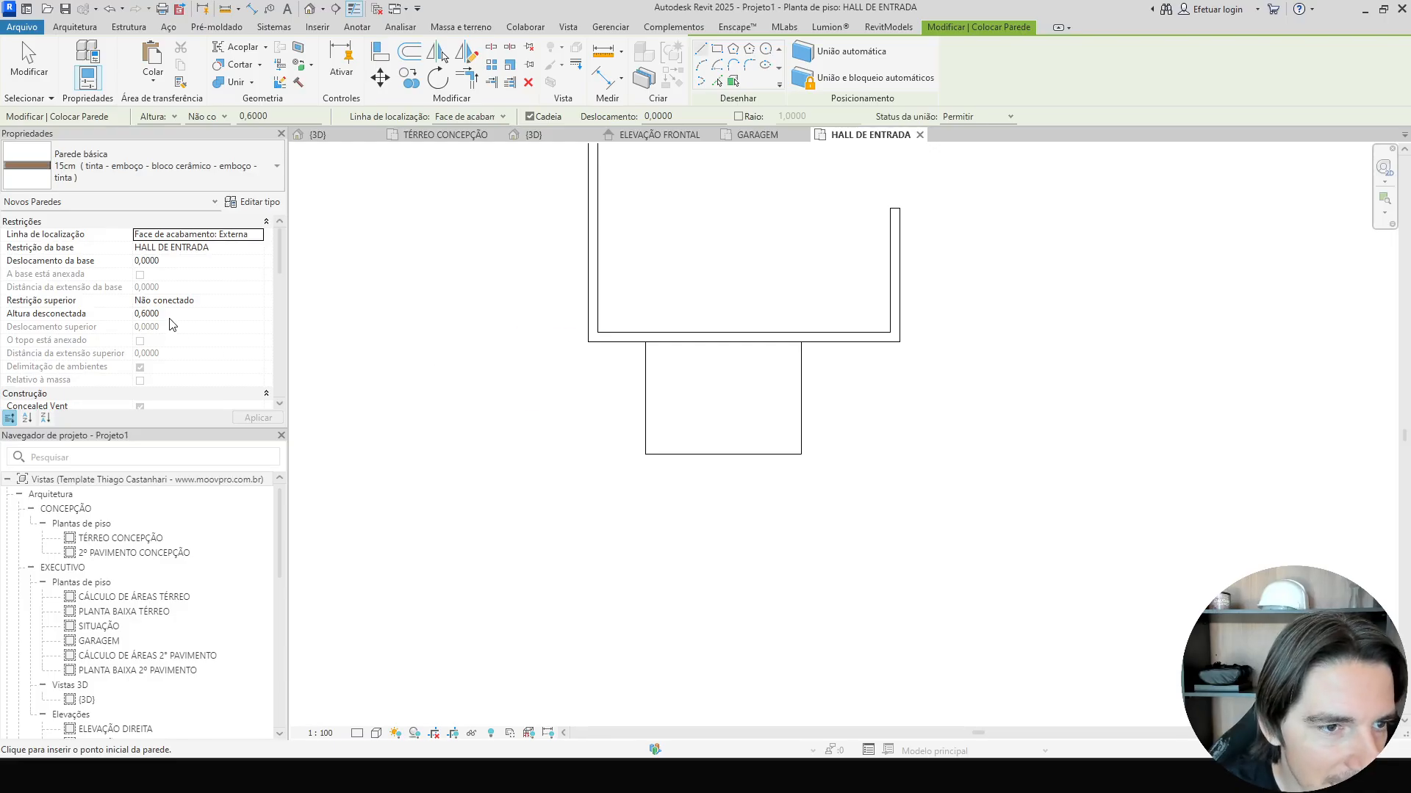
click(645, 341)
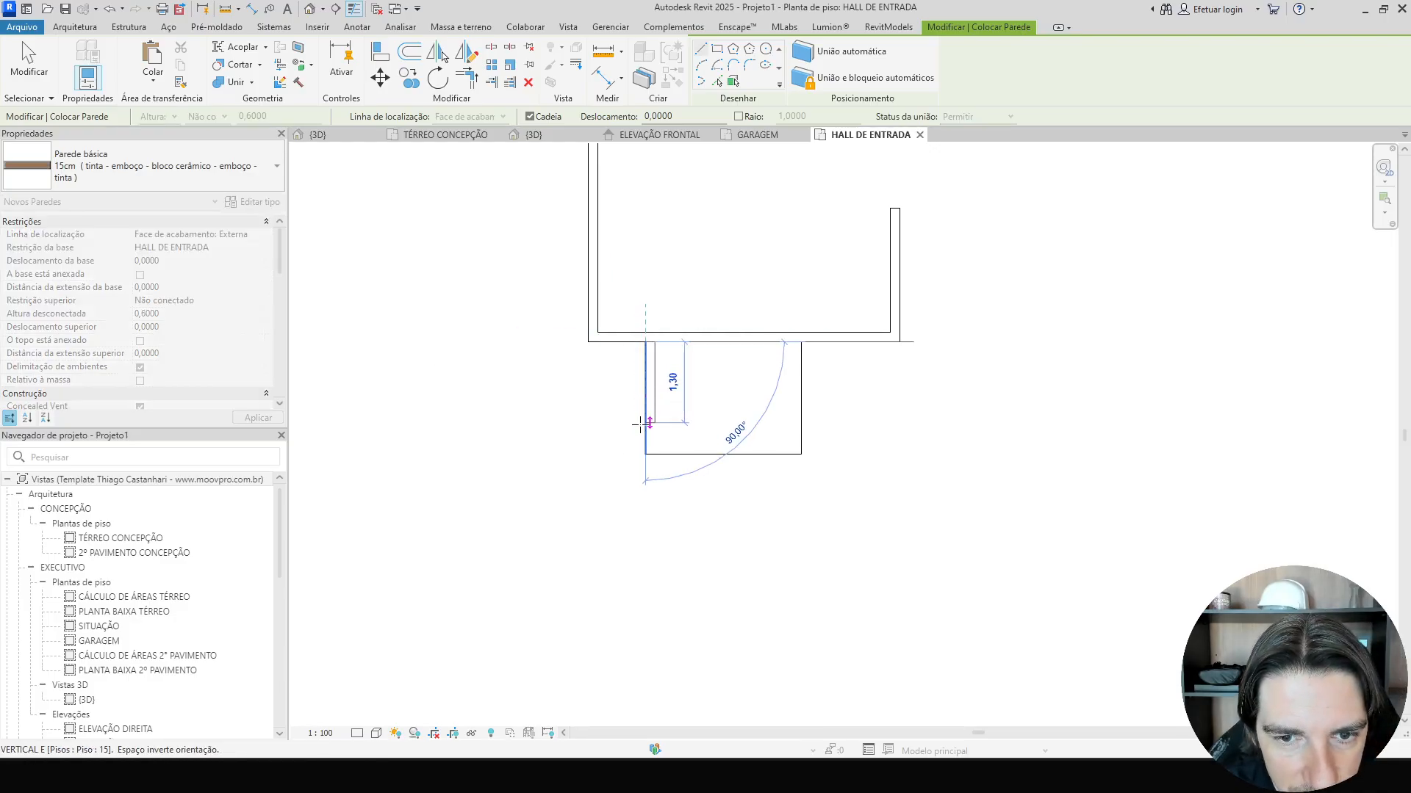
click(645, 454)
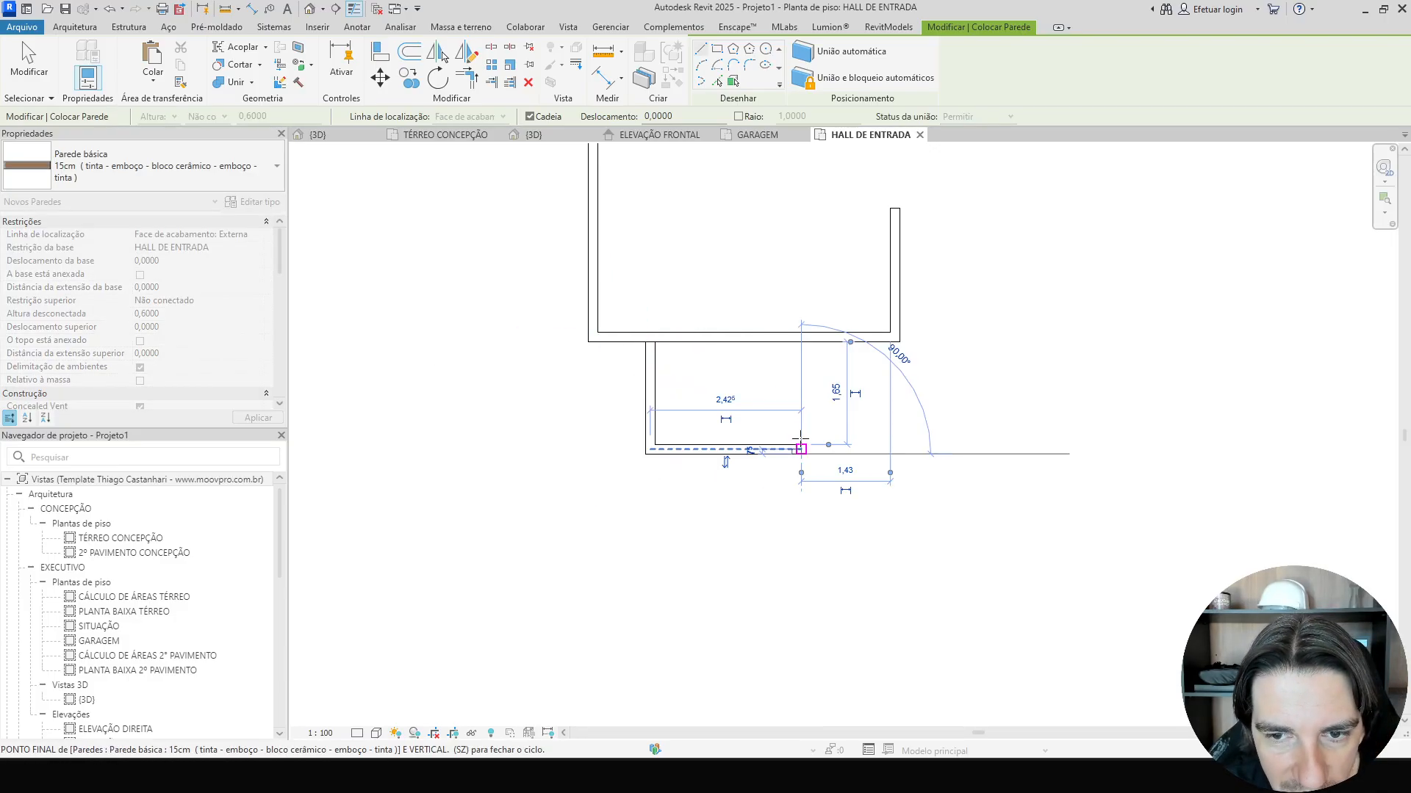
click(801, 441)
click(801, 340)
key(Escape)
In the 3D view, edit the garage cornice model in place and copy its sweep.
key(3)
key(d)
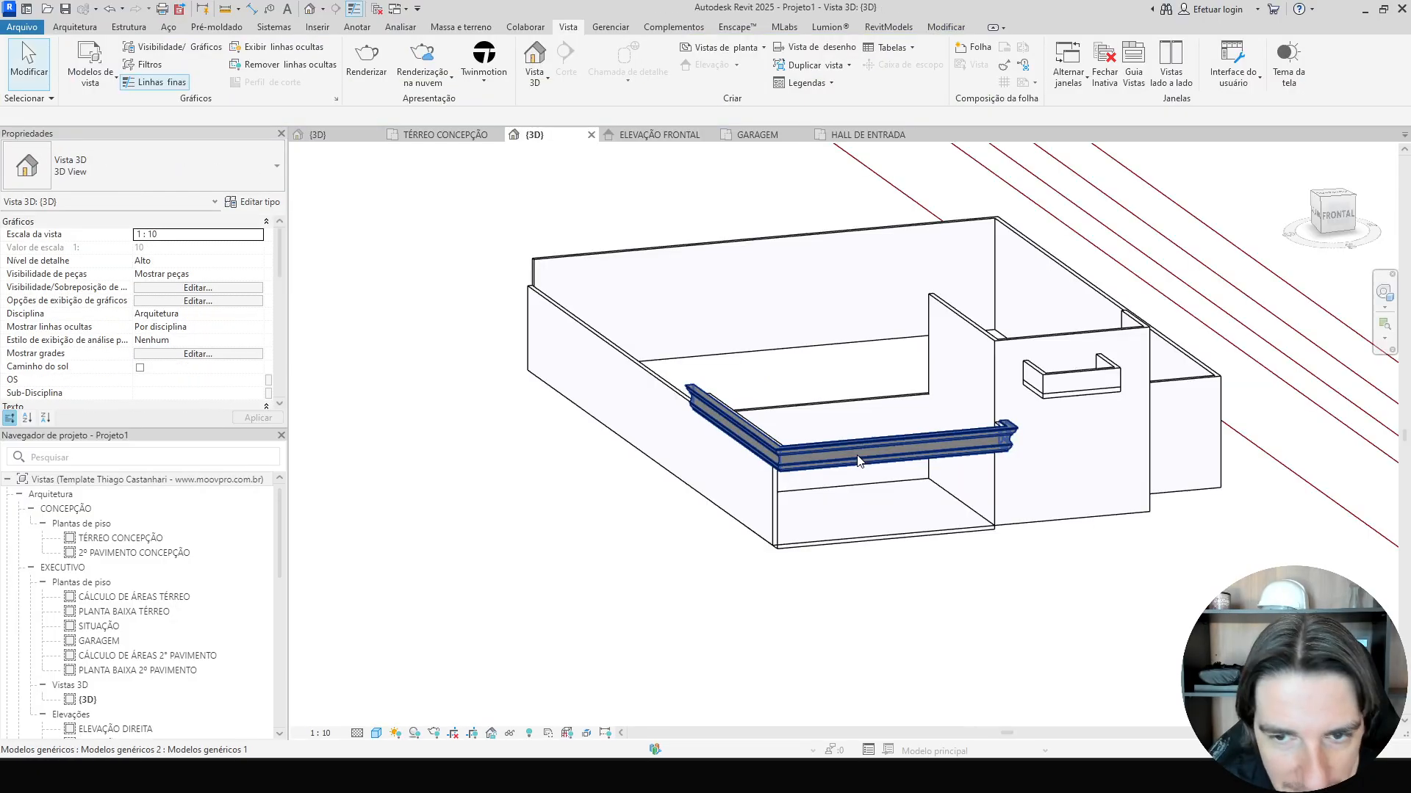
shift+middle_drag(858, 460, 926, 514)
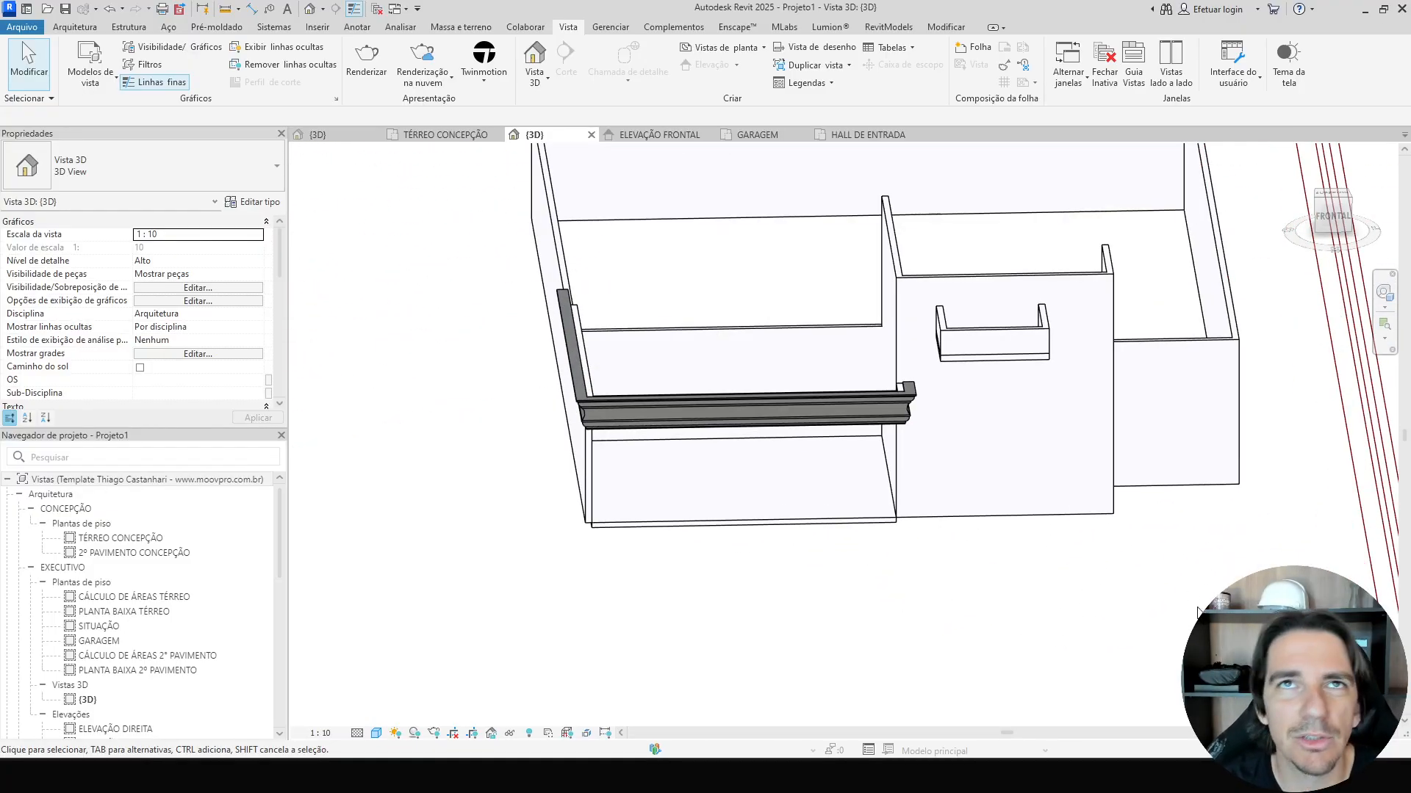
scroll(929, 668, up, 2)
scroll(853, 448, up, 3)
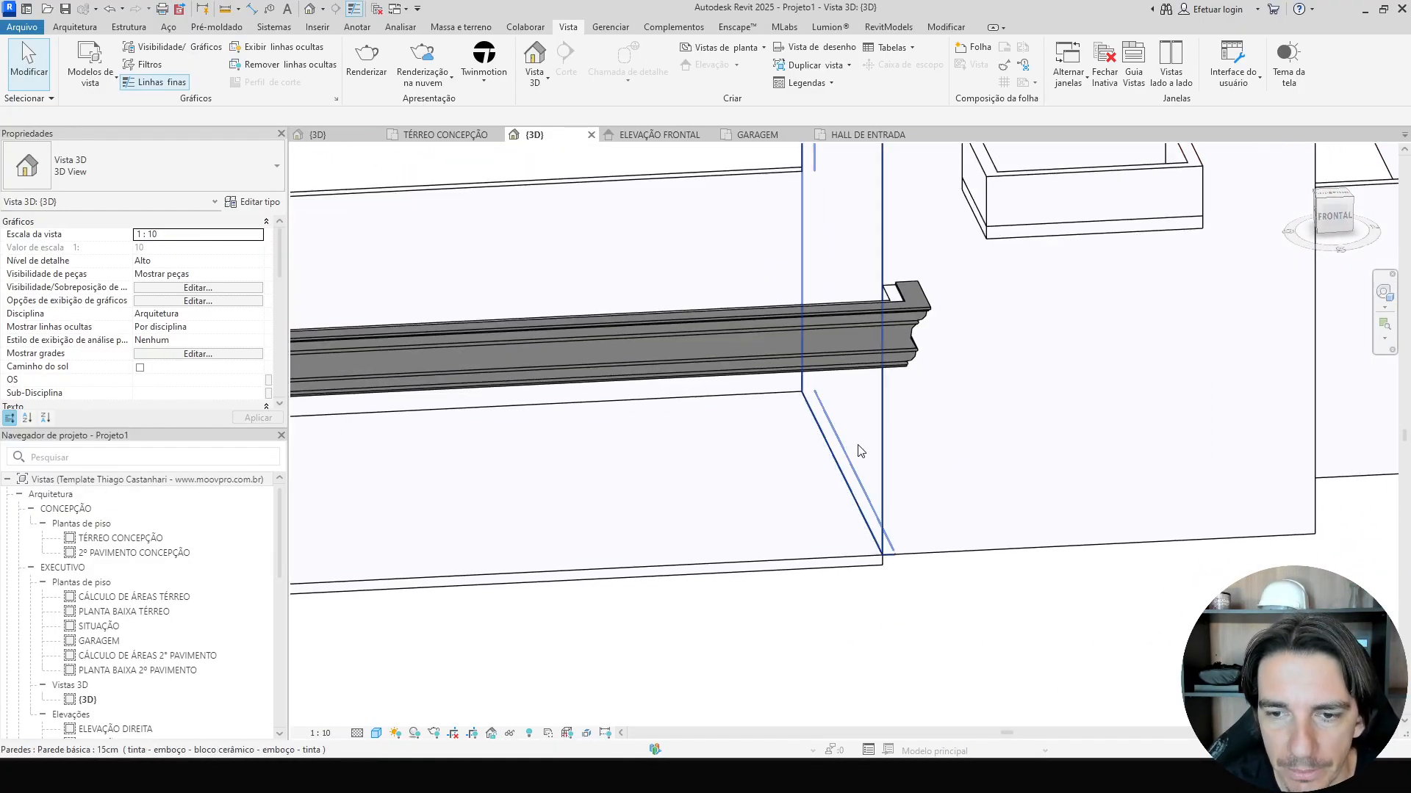
click(869, 369)
click(727, 82)
click(879, 326)
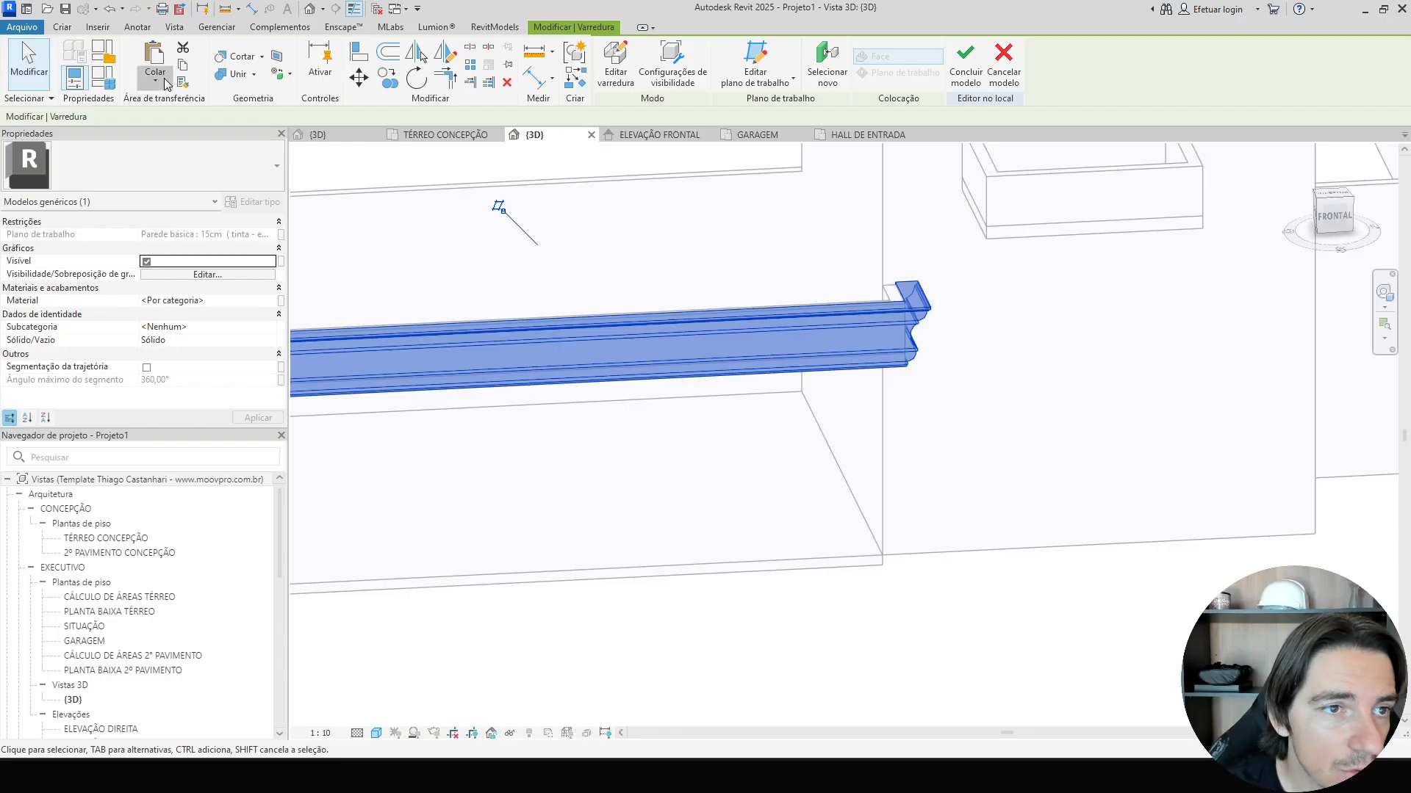
click(155, 79)
click(211, 225)
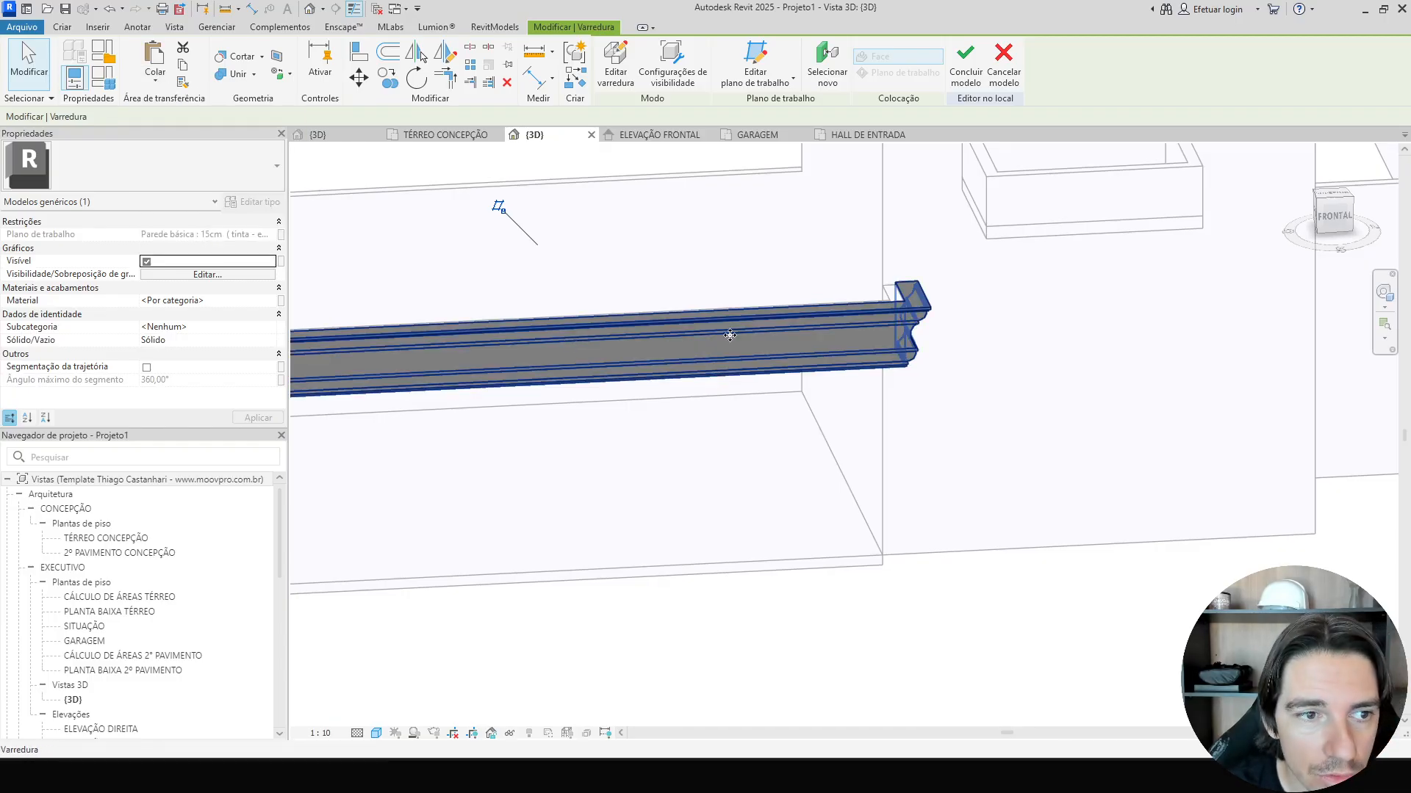
click(943, 319)
click(928, 312)
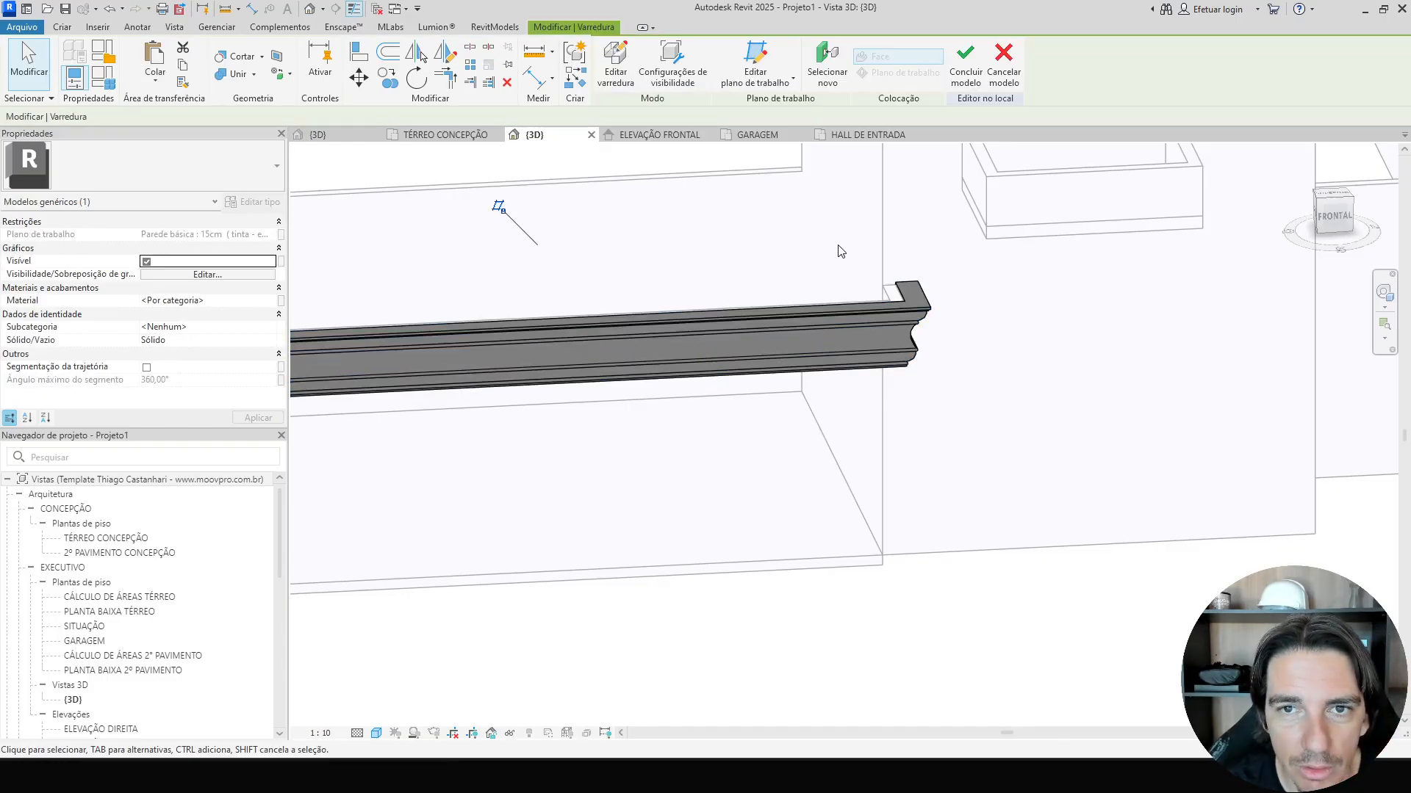
Paste the cornice sweep aligned onto the front face of the small entrance wall.
click(844, 80)
middle_drag(899, 226, 755, 403)
click(879, 61)
middle_drag(721, 460, 863, 274)
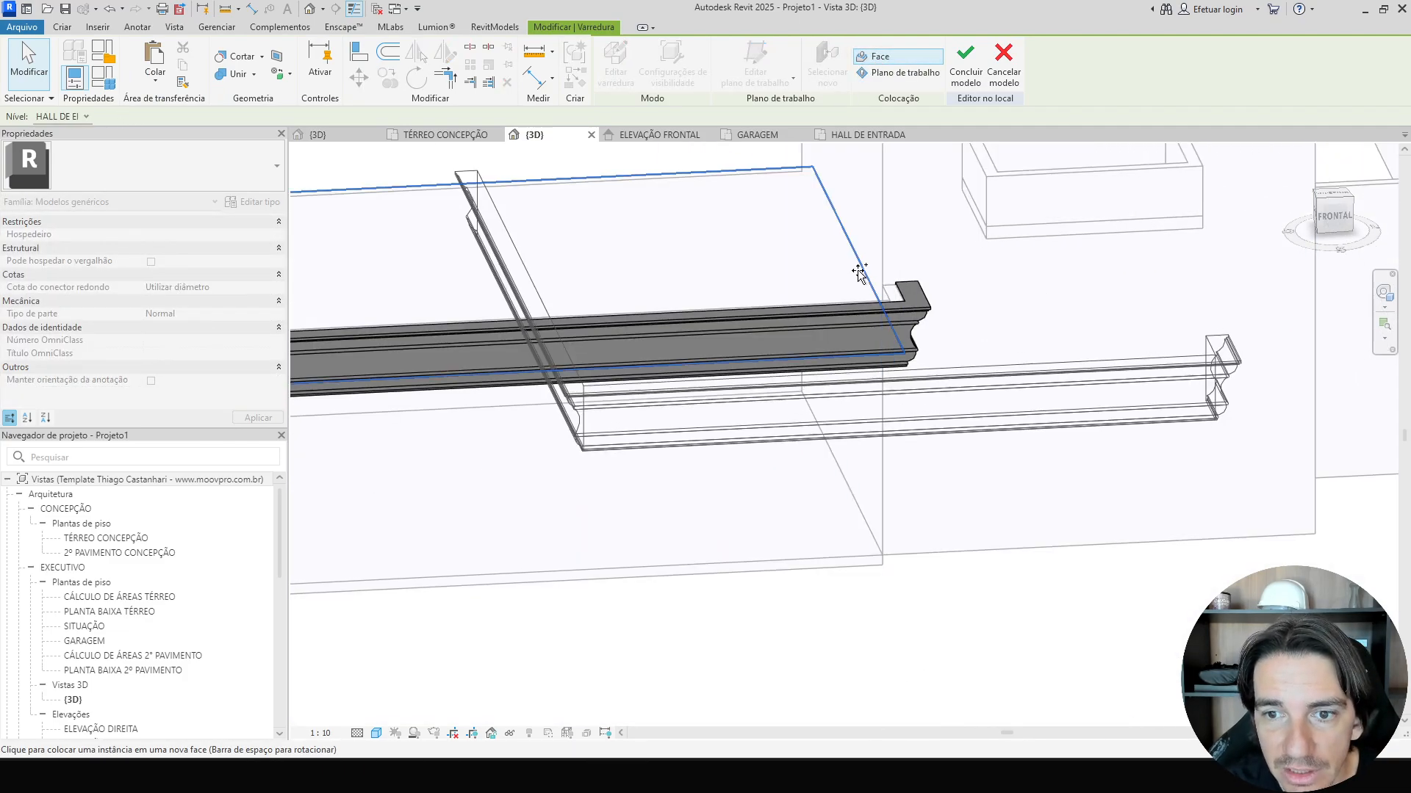
scroll(1022, 176, down, 1)
middle_drag(1022, 171, 778, 367)
scroll(736, 334, up, 2)
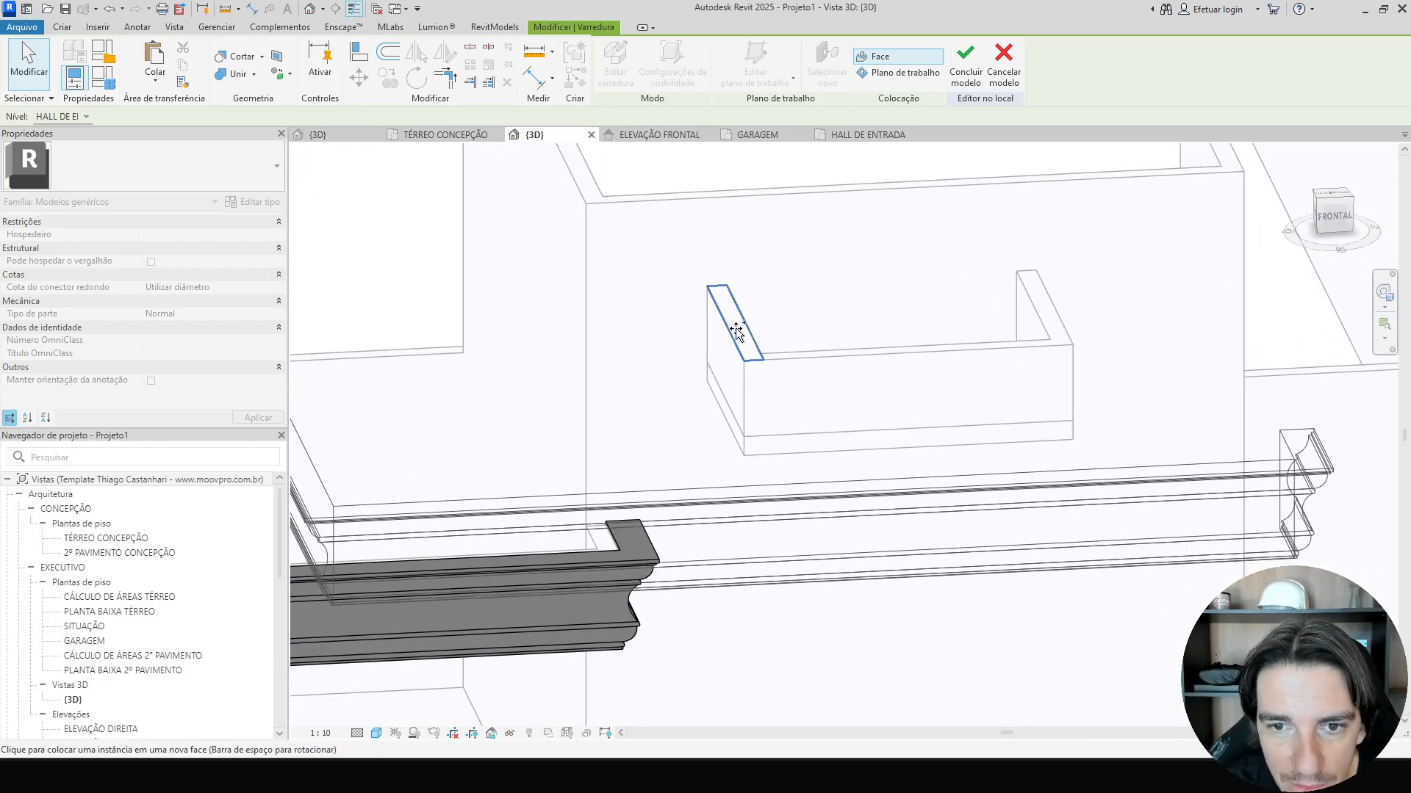
click(737, 331)
scroll(743, 335, down, 1)
click(779, 392)
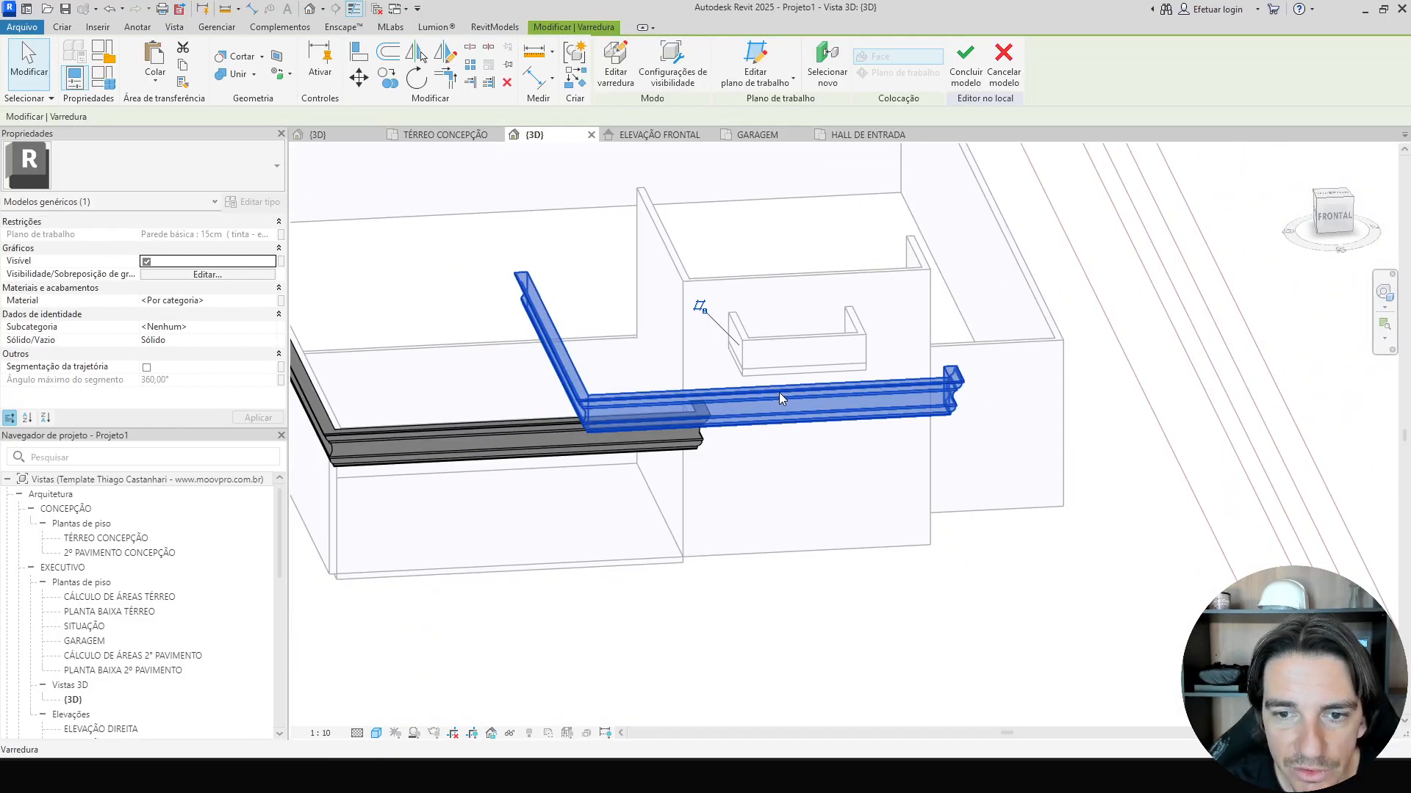
Edit the pasted sweep's path from the top view so it wraps the small wall, then finish the sweep.
click(630, 76)
click(724, 62)
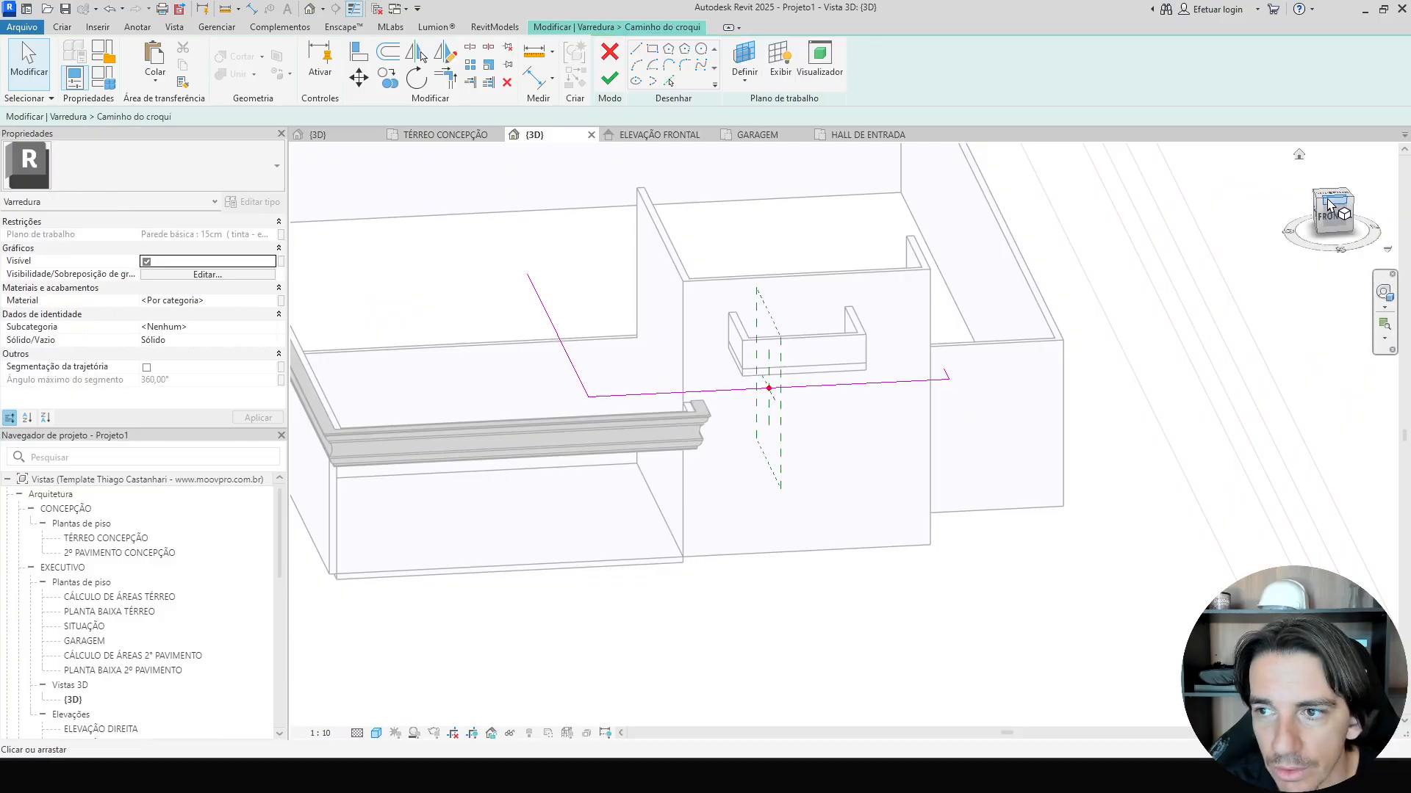
click(1332, 200)
scroll(955, 632, up, 5)
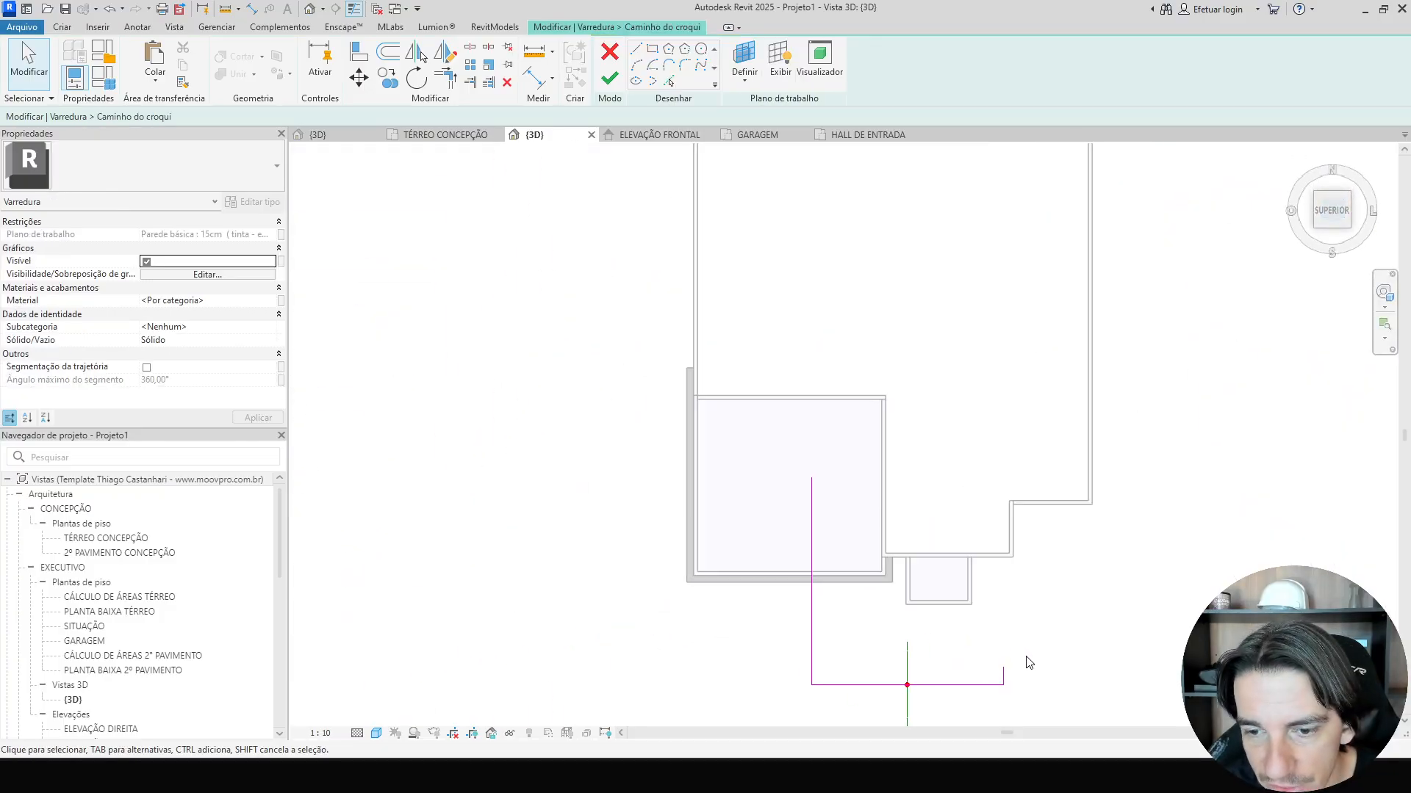
scroll(542, 417, up, 1)
click(600, 496)
drag(600, 496, 788, 512)
drag(985, 662, 921, 467)
drag(810, 698, 817, 545)
key(Escape)
click(789, 331)
drag(788, 280, 788, 441)
click(610, 79)
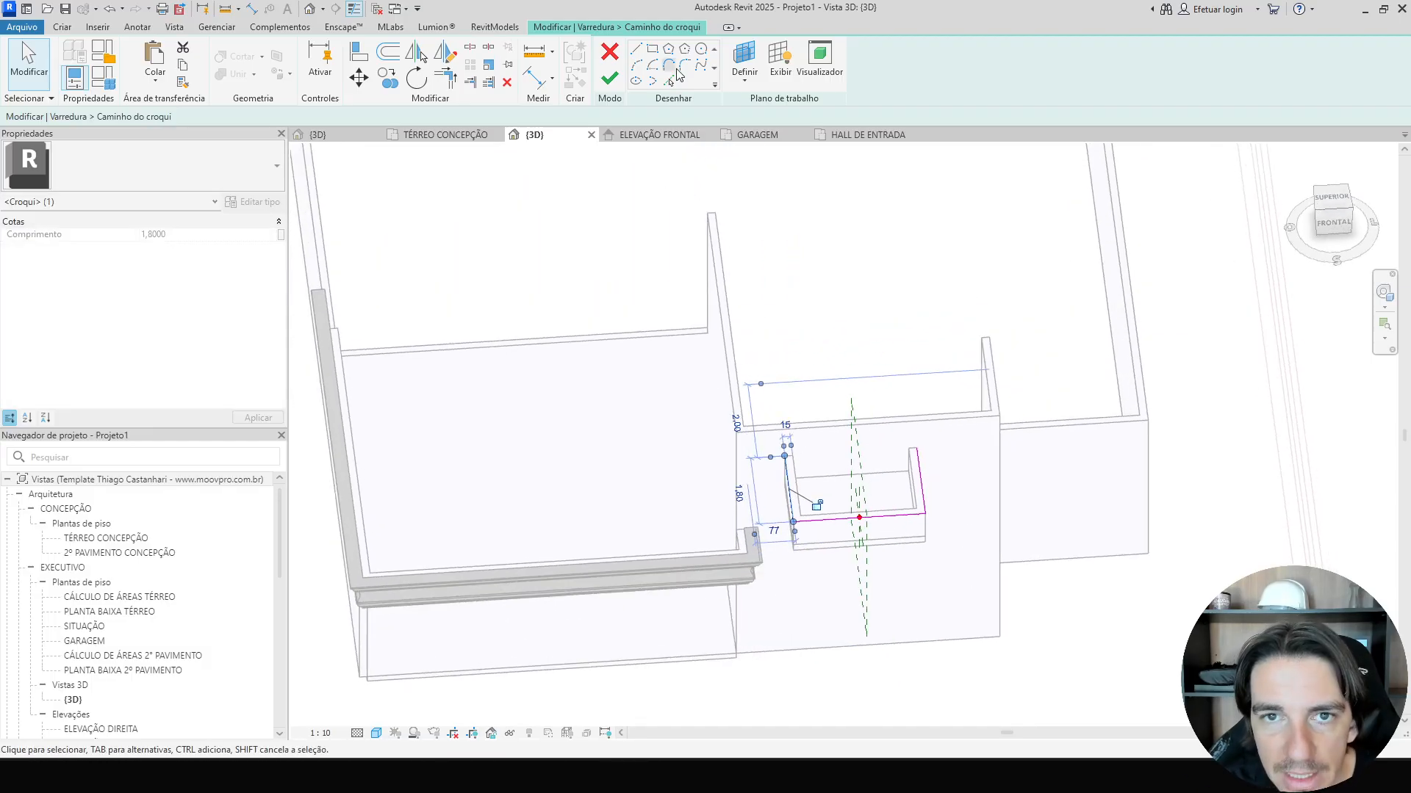
click(609, 82)
Check the new entrance cornice in 3D and finish the in-place model.
scroll(653, 242, down, 5)
shift+middle_drag(786, 276, 928, 207)
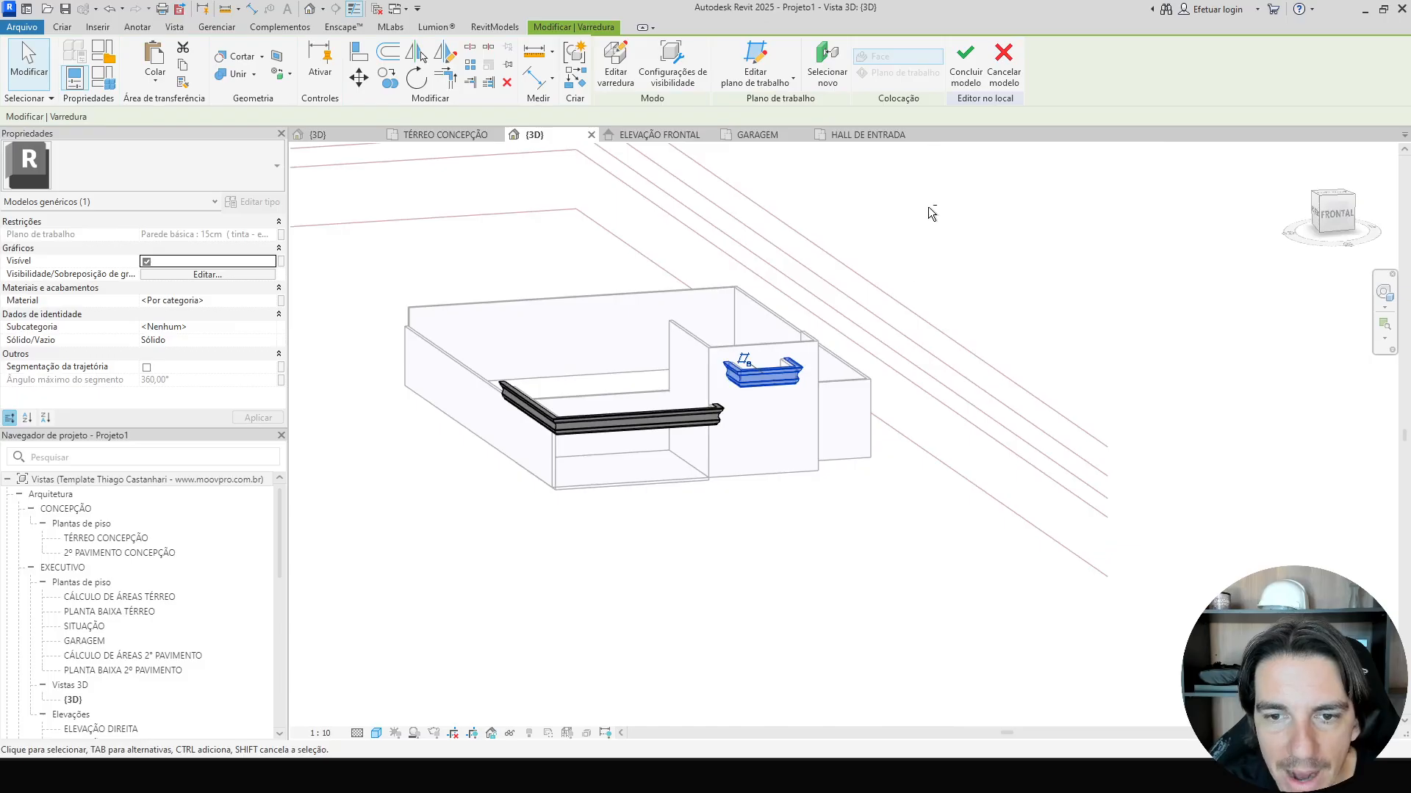
scroll(739, 398, up, 10)
click(739, 398)
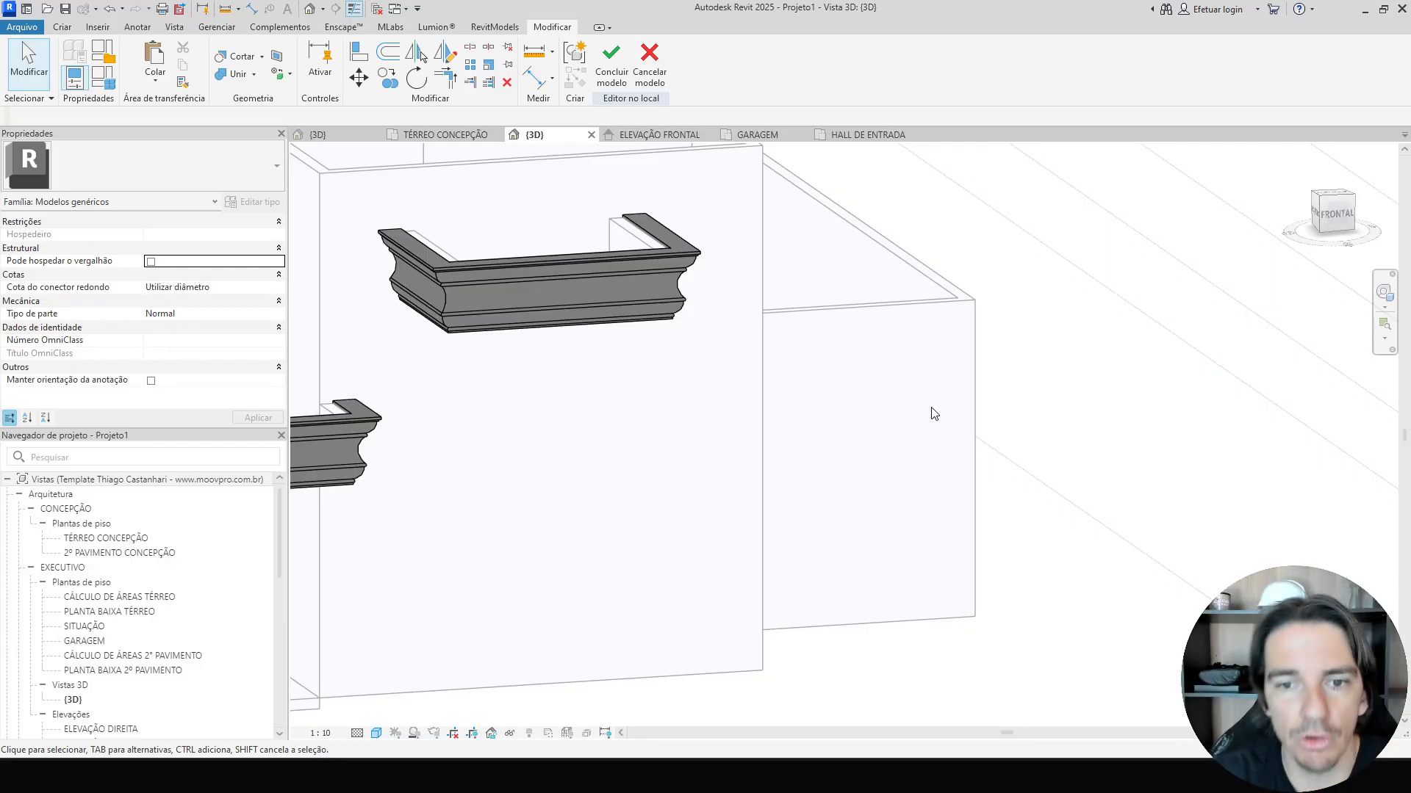
scroll(995, 367, down, 3)
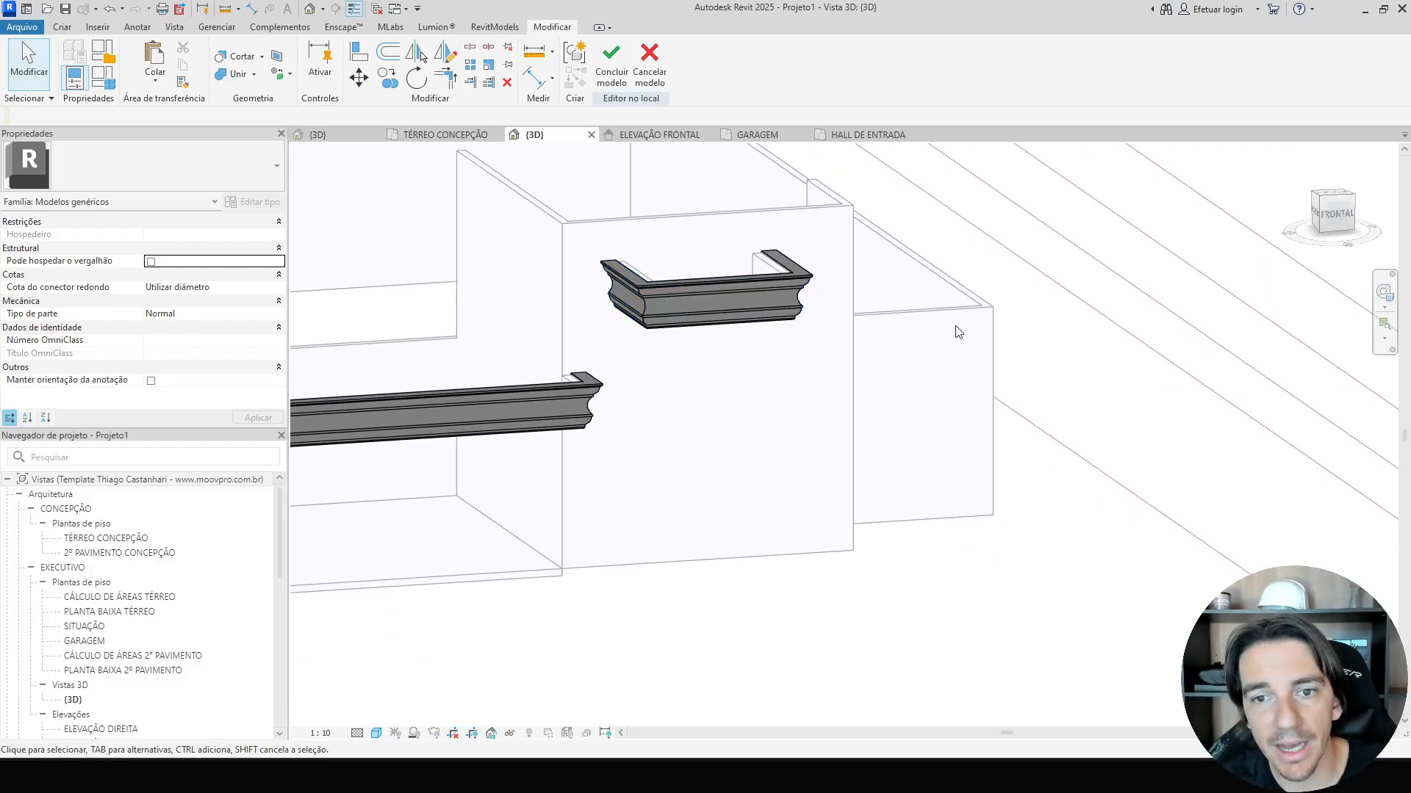
click(615, 78)
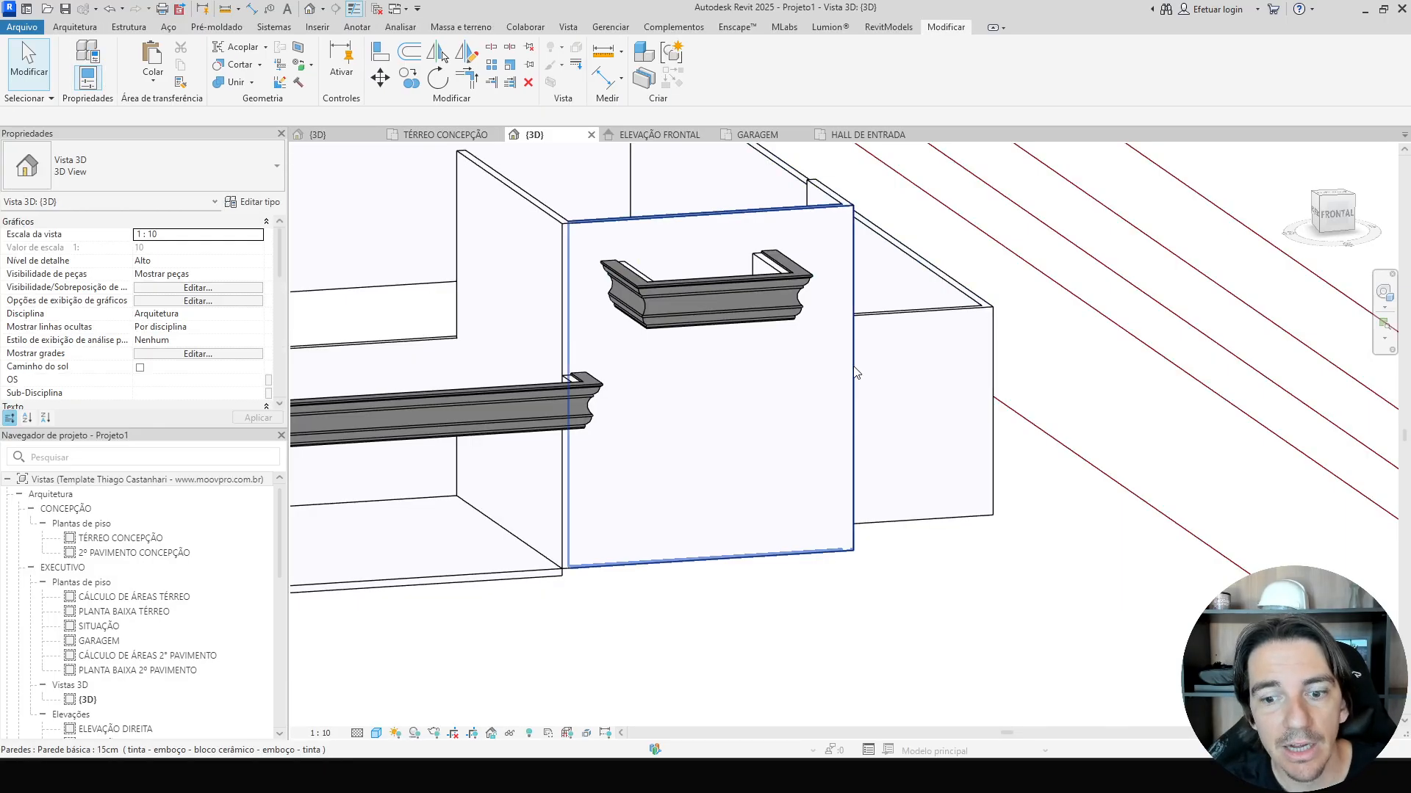
Examine the reference facade photos of the entrance and garage cornices.
scroll(884, 439, down, 1)
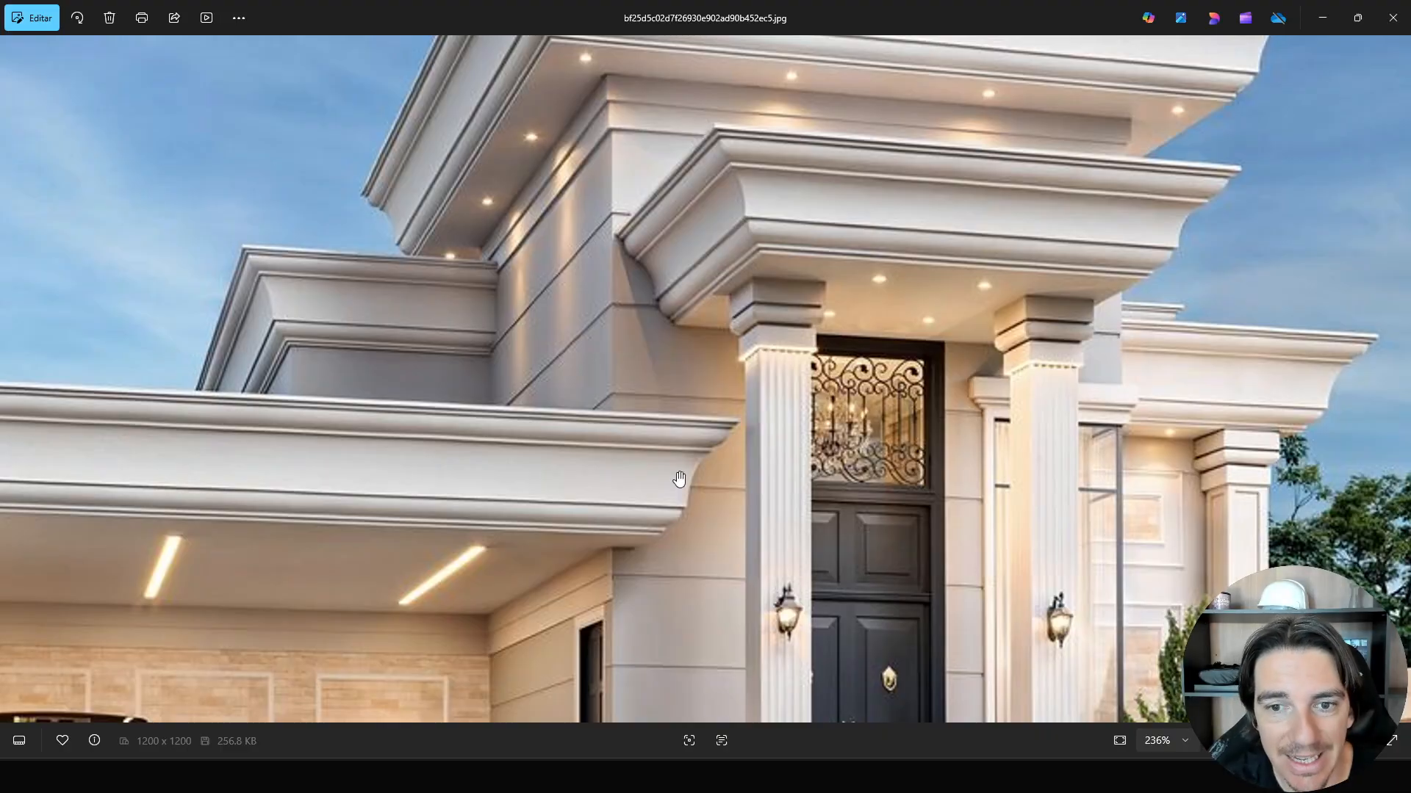
scroll(679, 478, down, 3)
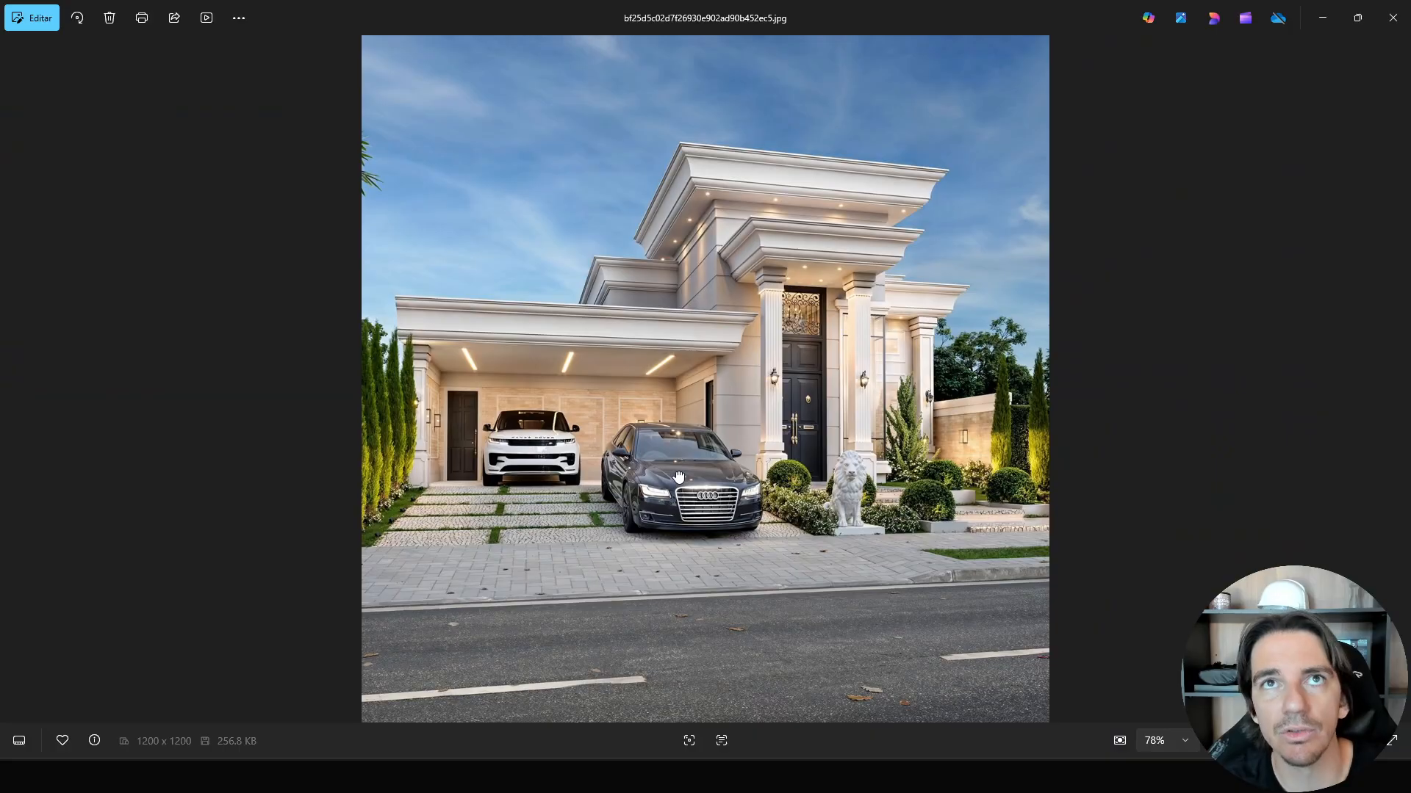
scroll(678, 478, up, 4)
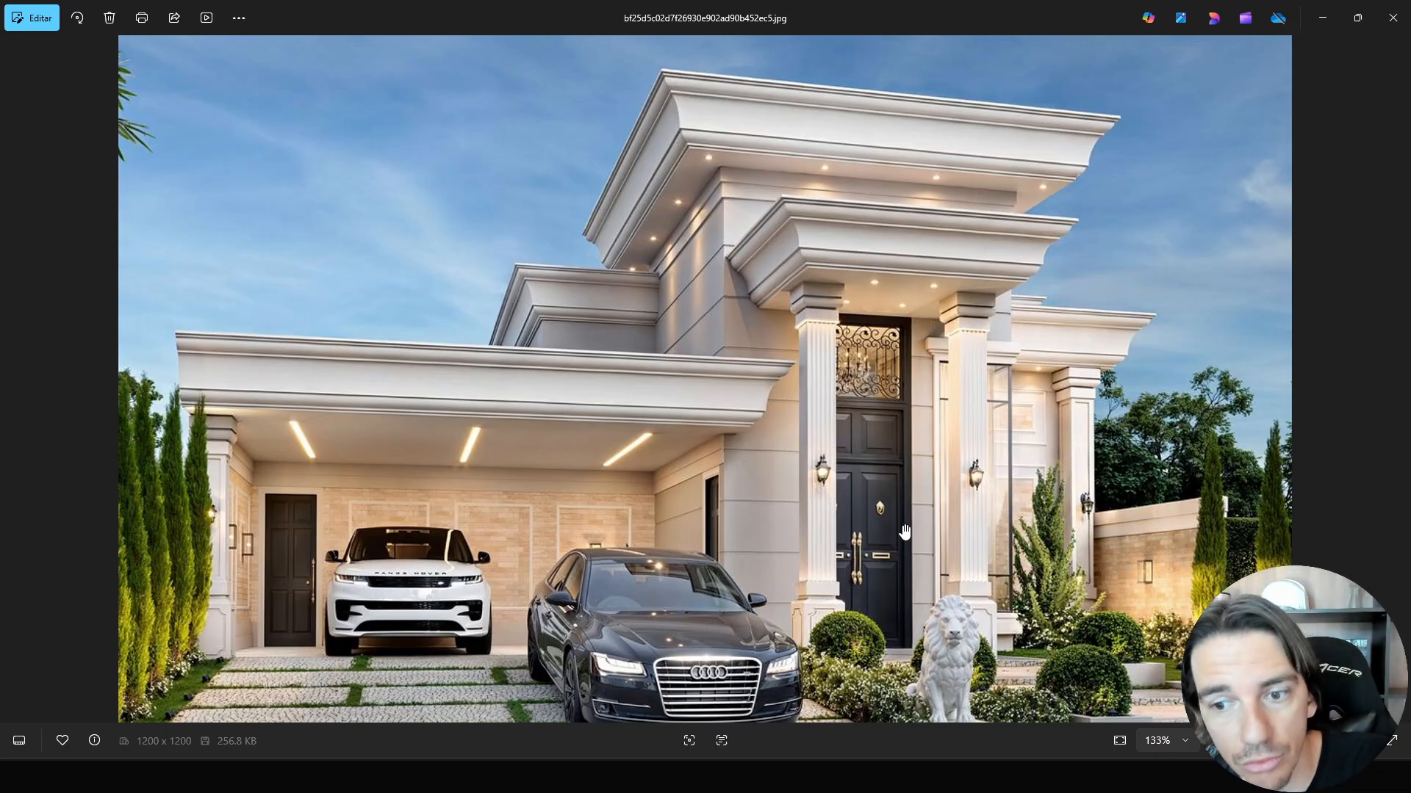
scroll(798, 474, up, 3)
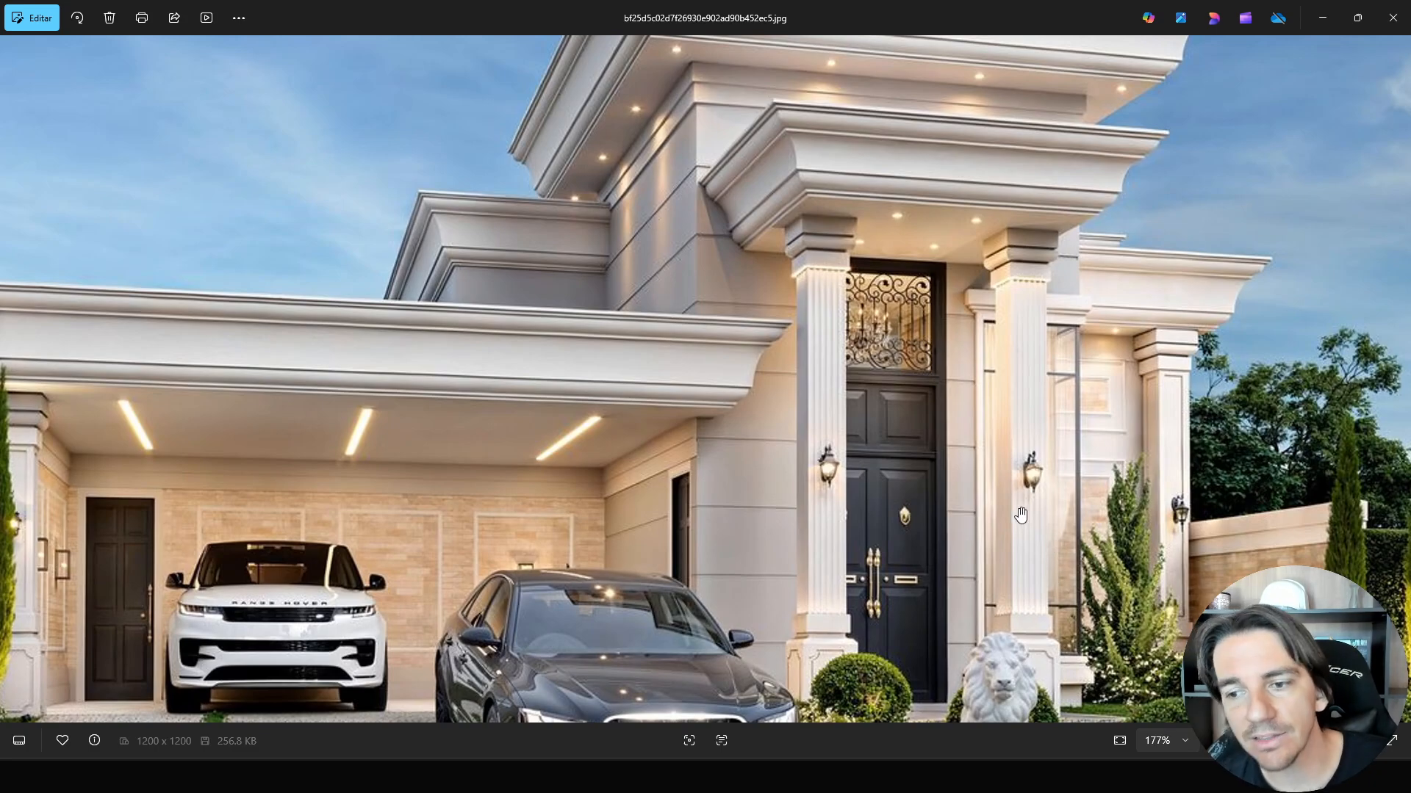
scroll(1021, 516, down, 3)
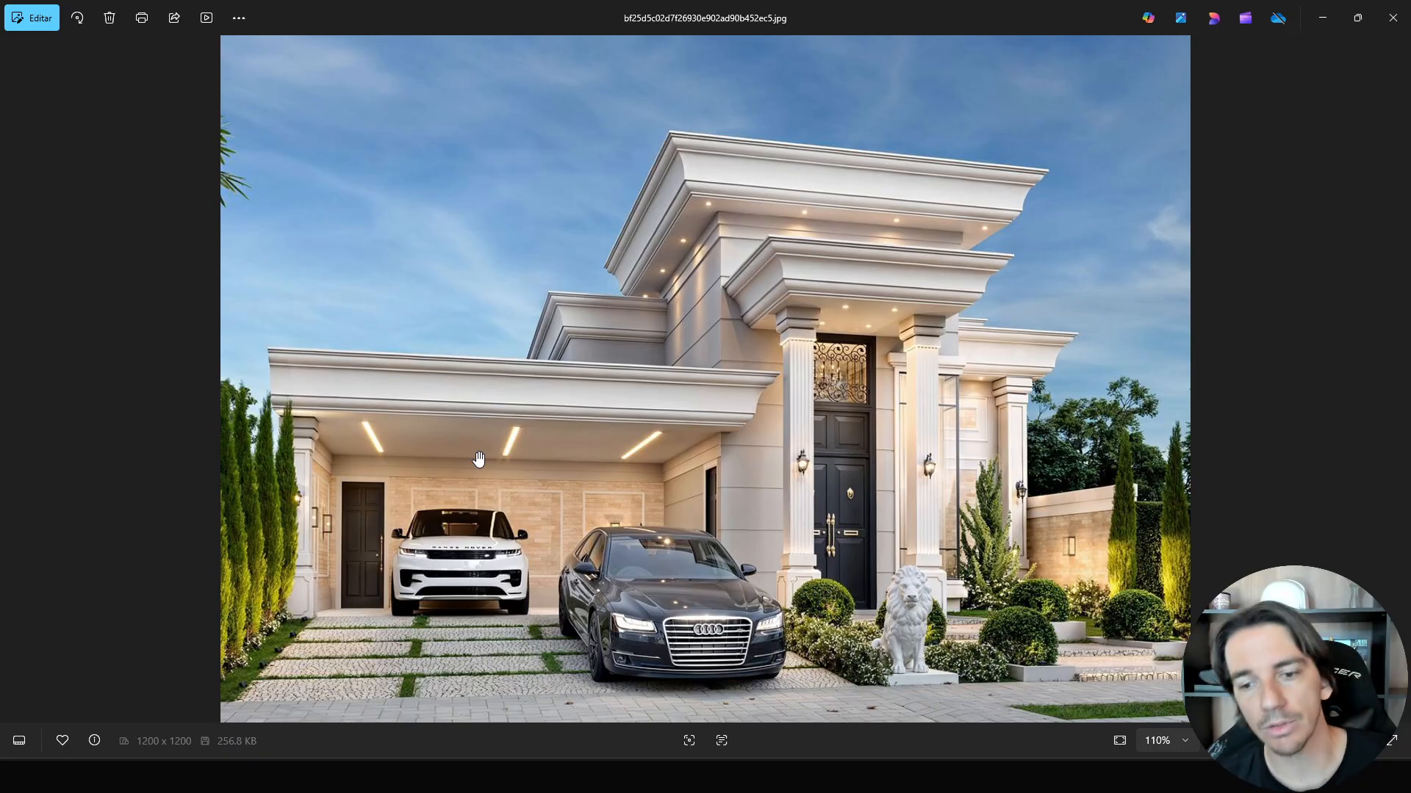
key(alt+Tab)
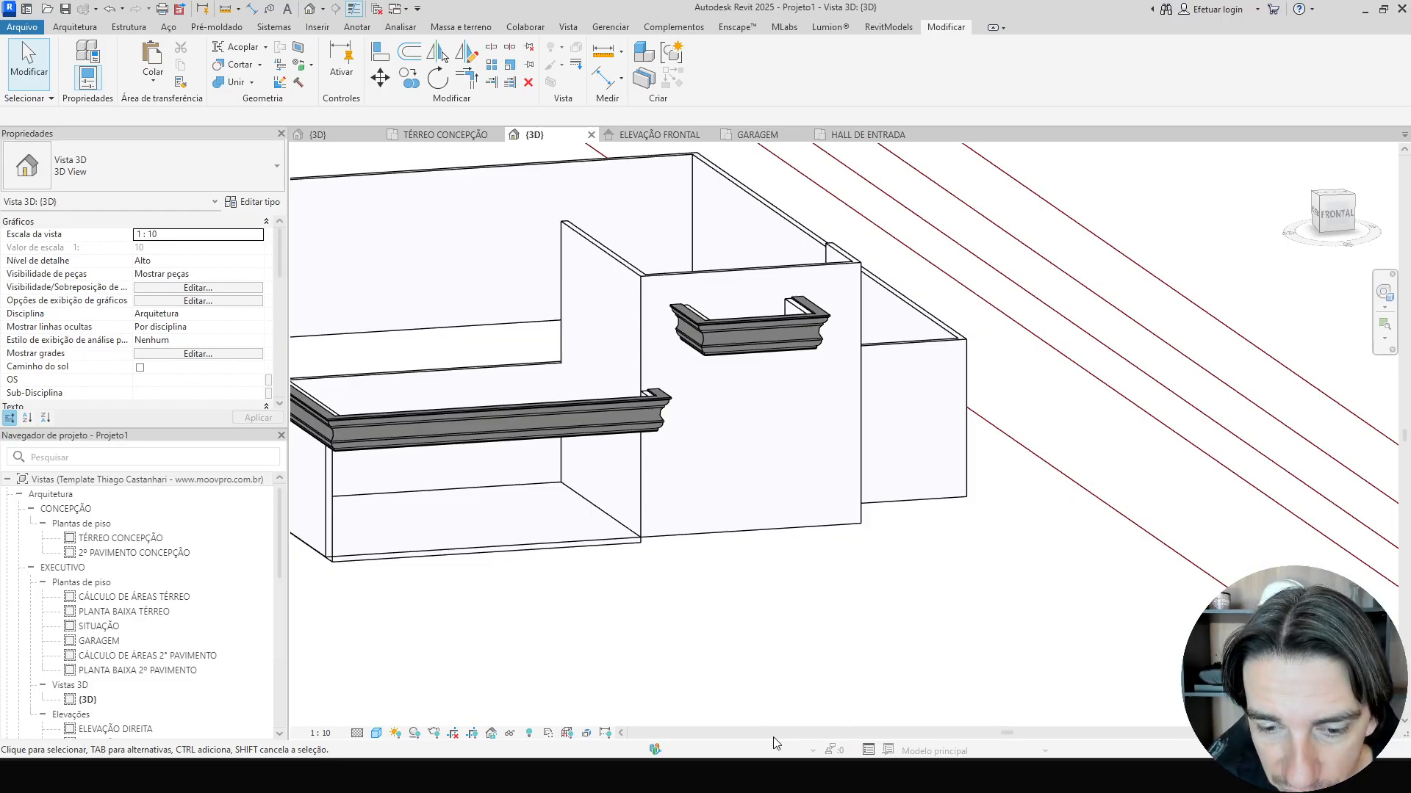
key(alt+Tab)
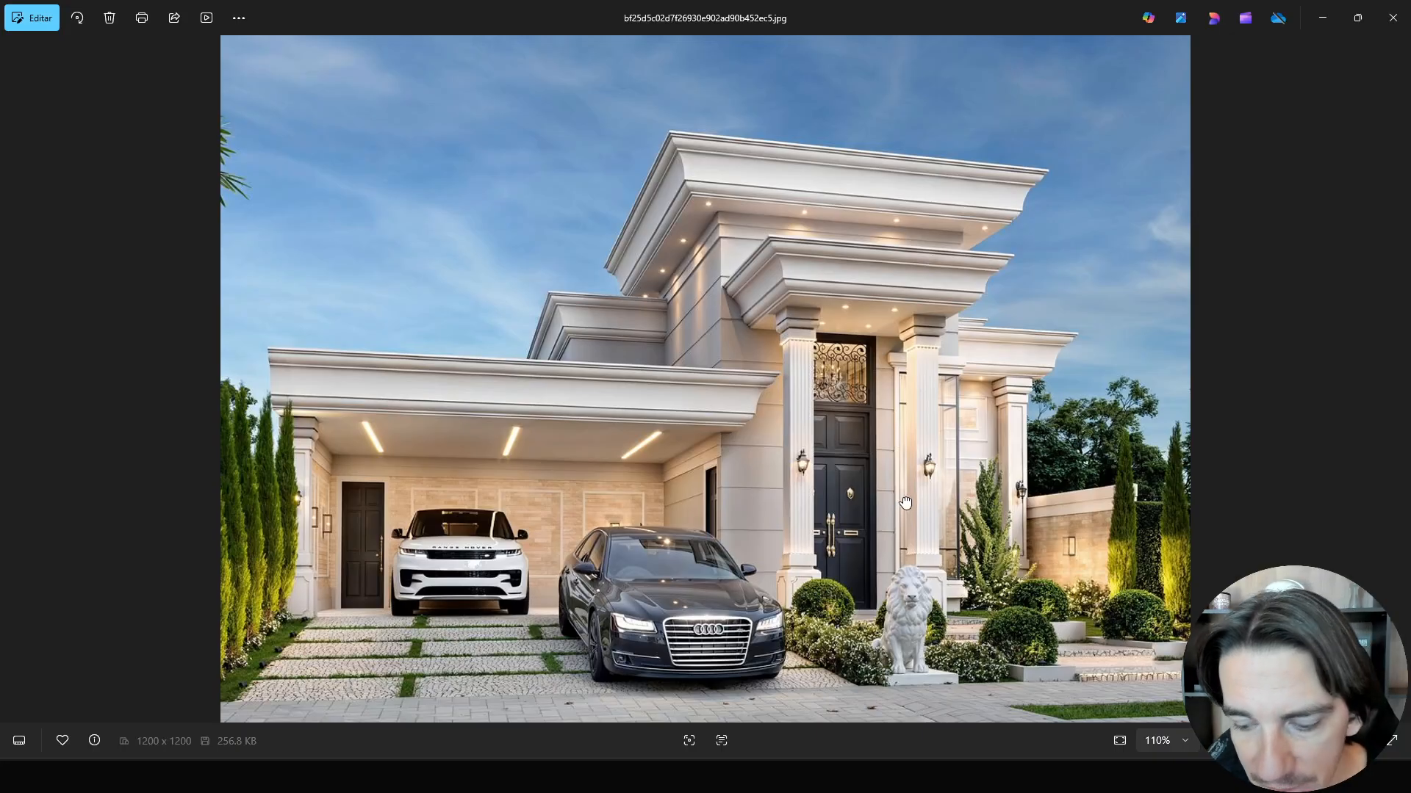
key(Right)
scroll(845, 465, up, 5)
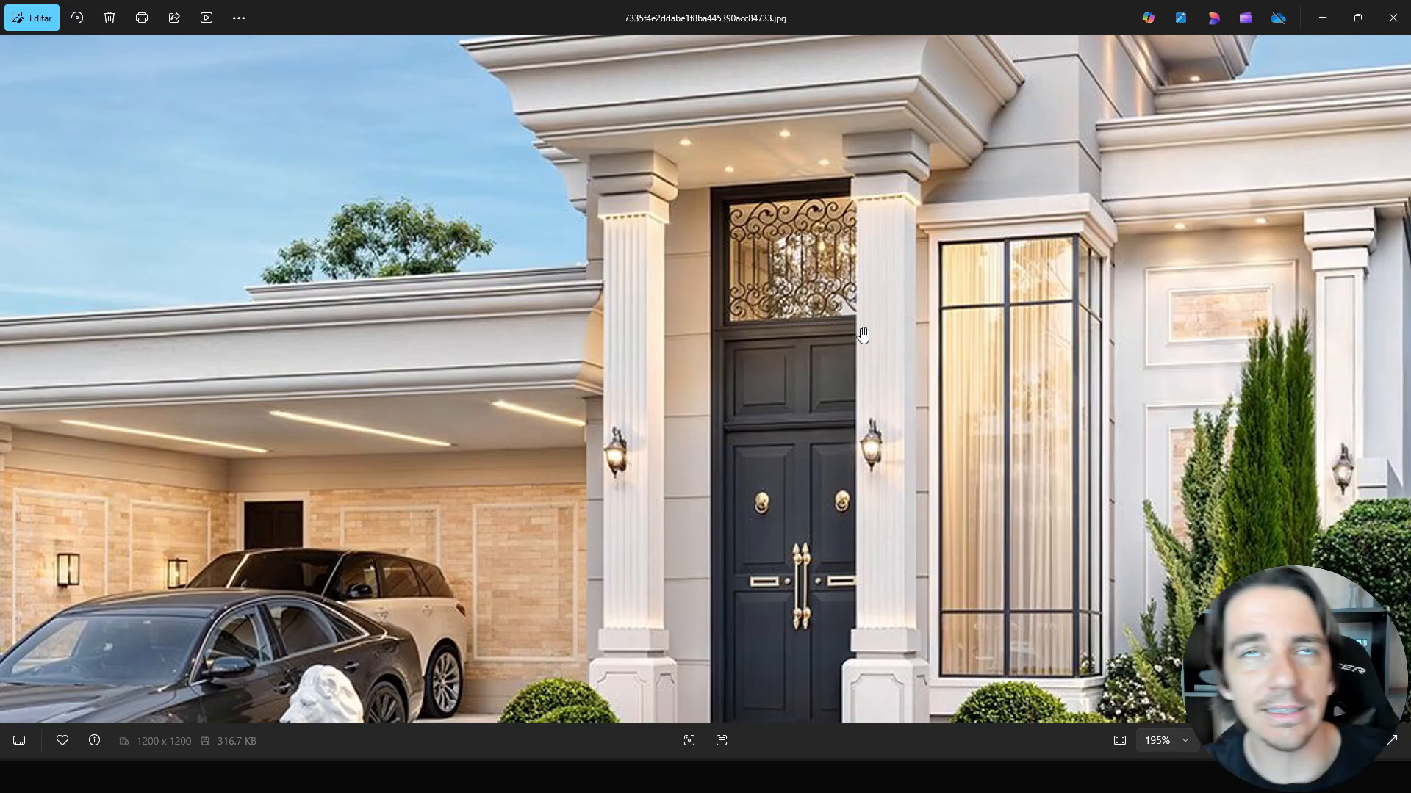
drag(1051, 365, 1019, 286)
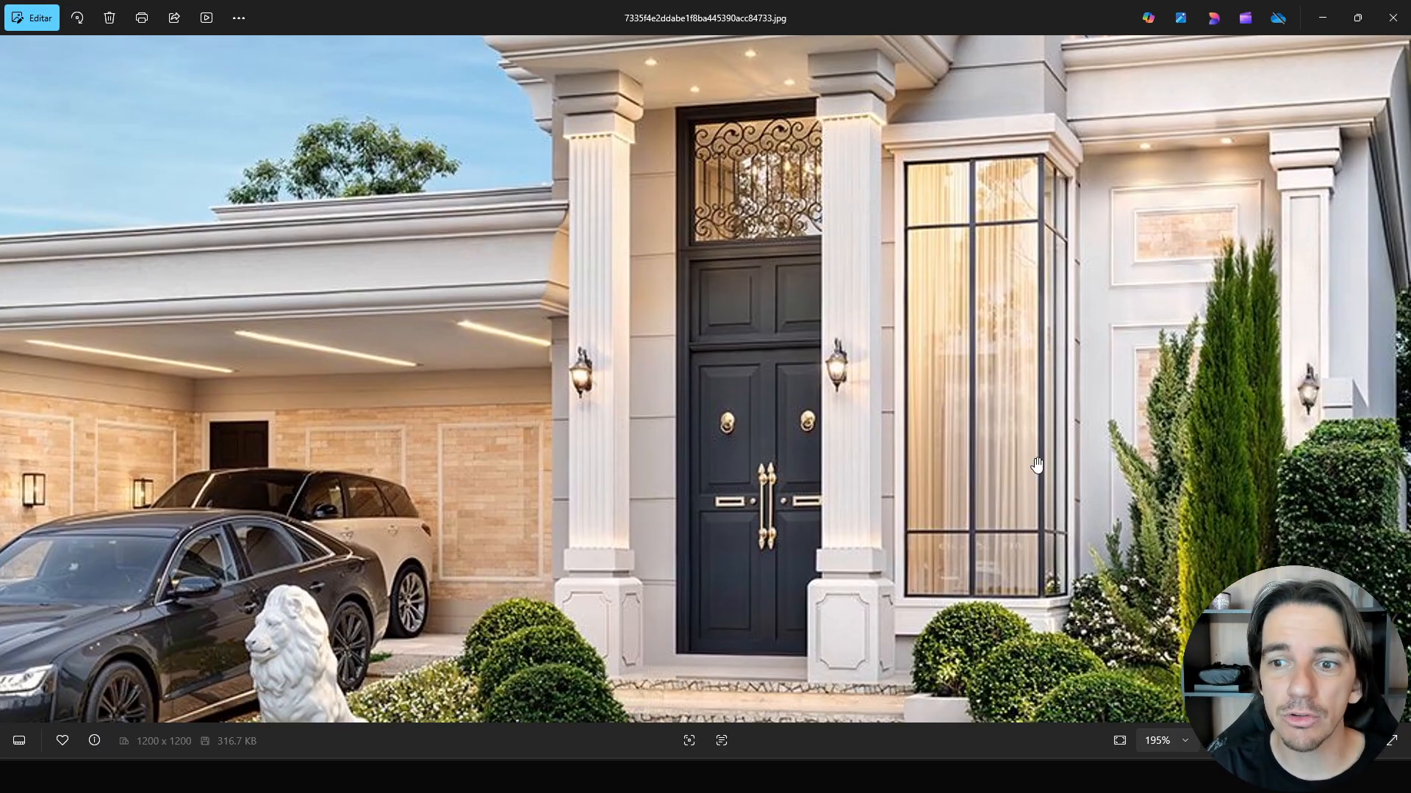
mouse_move(867, 777)
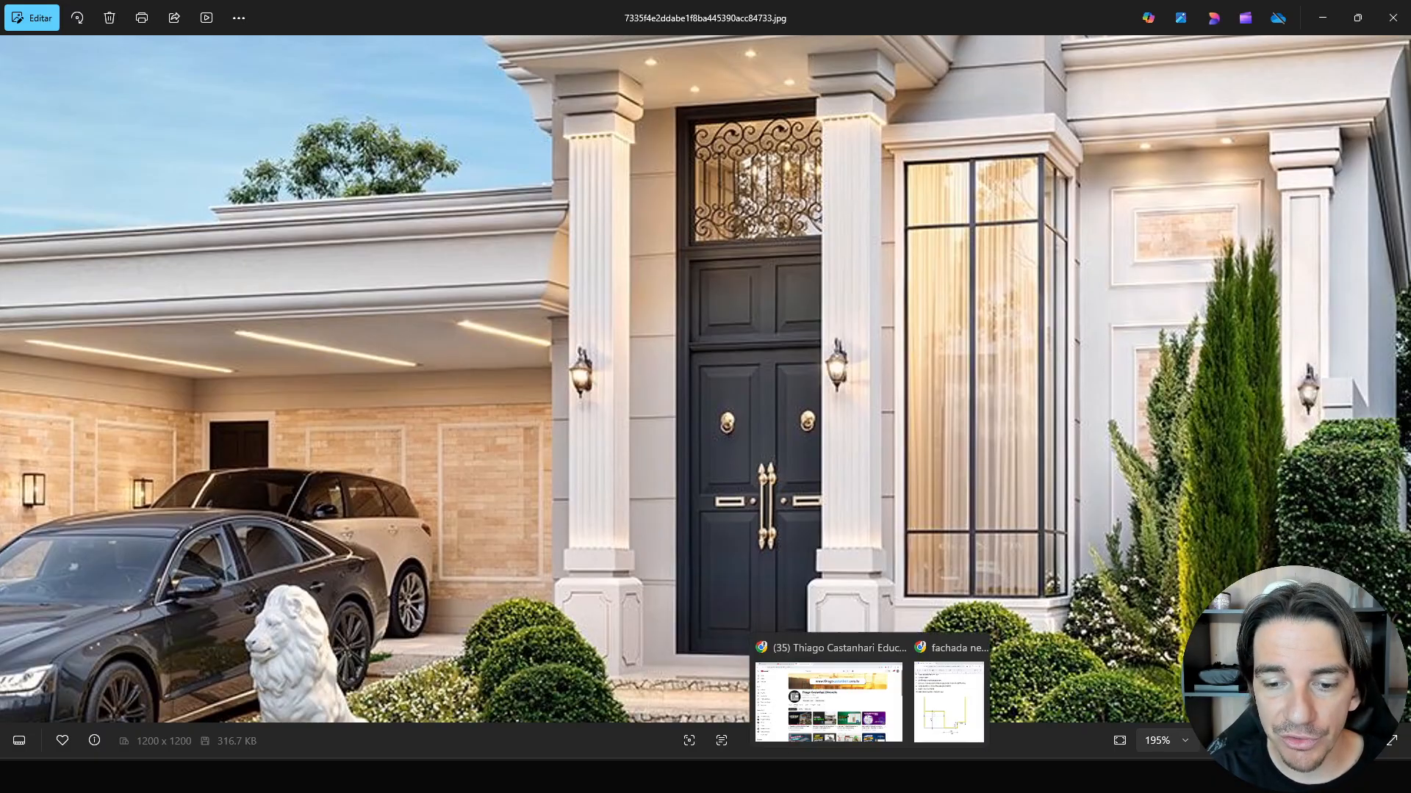
click(844, 712)
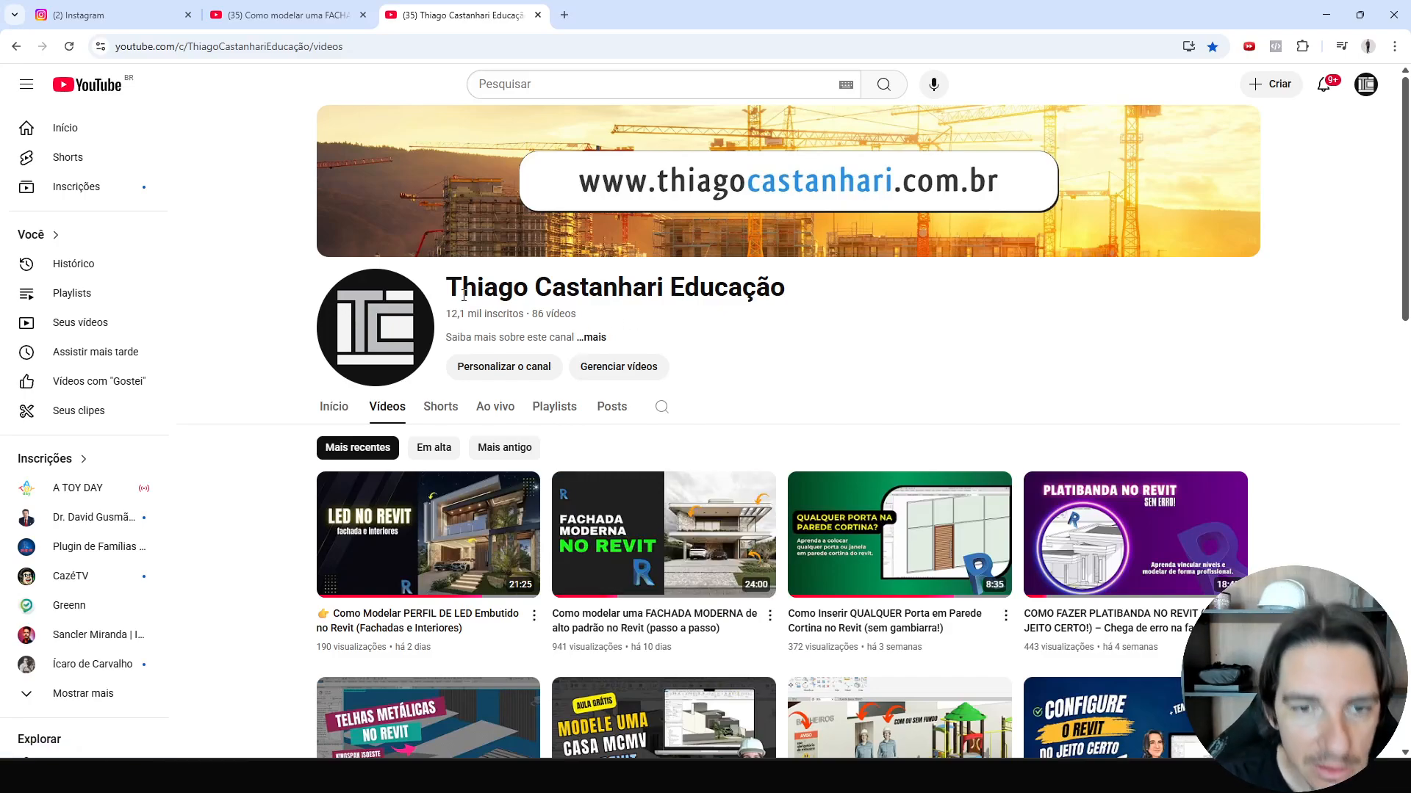
scroll(375, 422, down, 2)
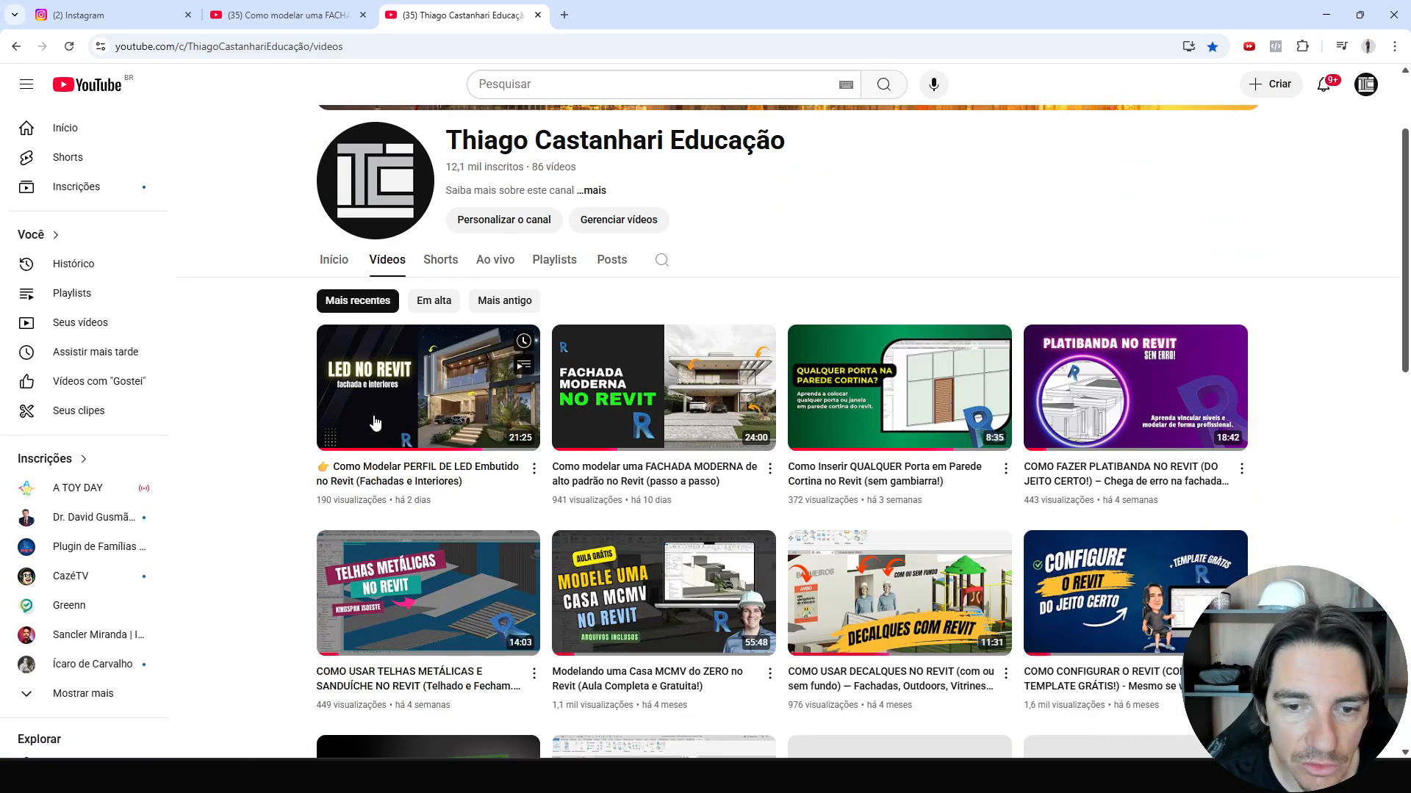
mouse_move(724, 399)
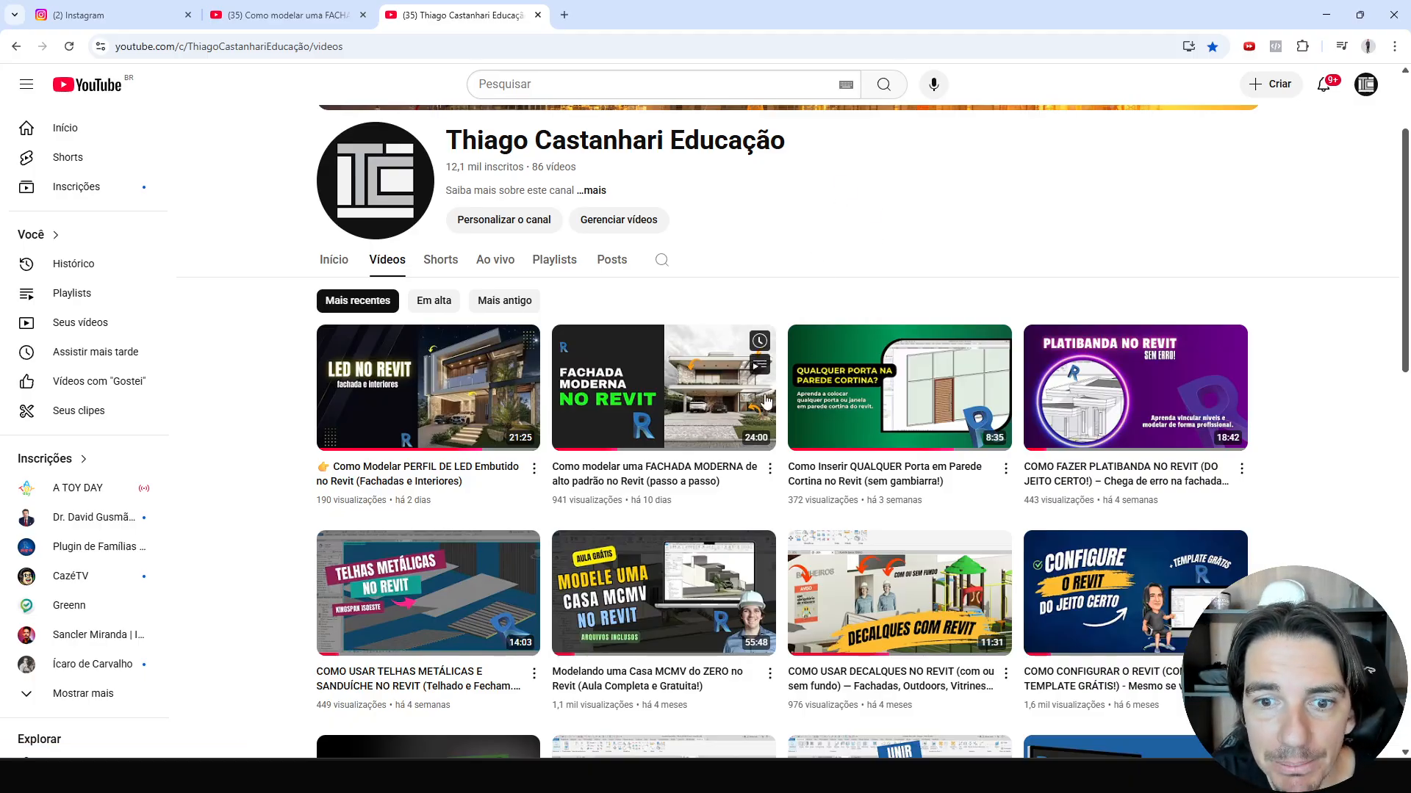
ctrl+scroll(901, 302, up, 6)
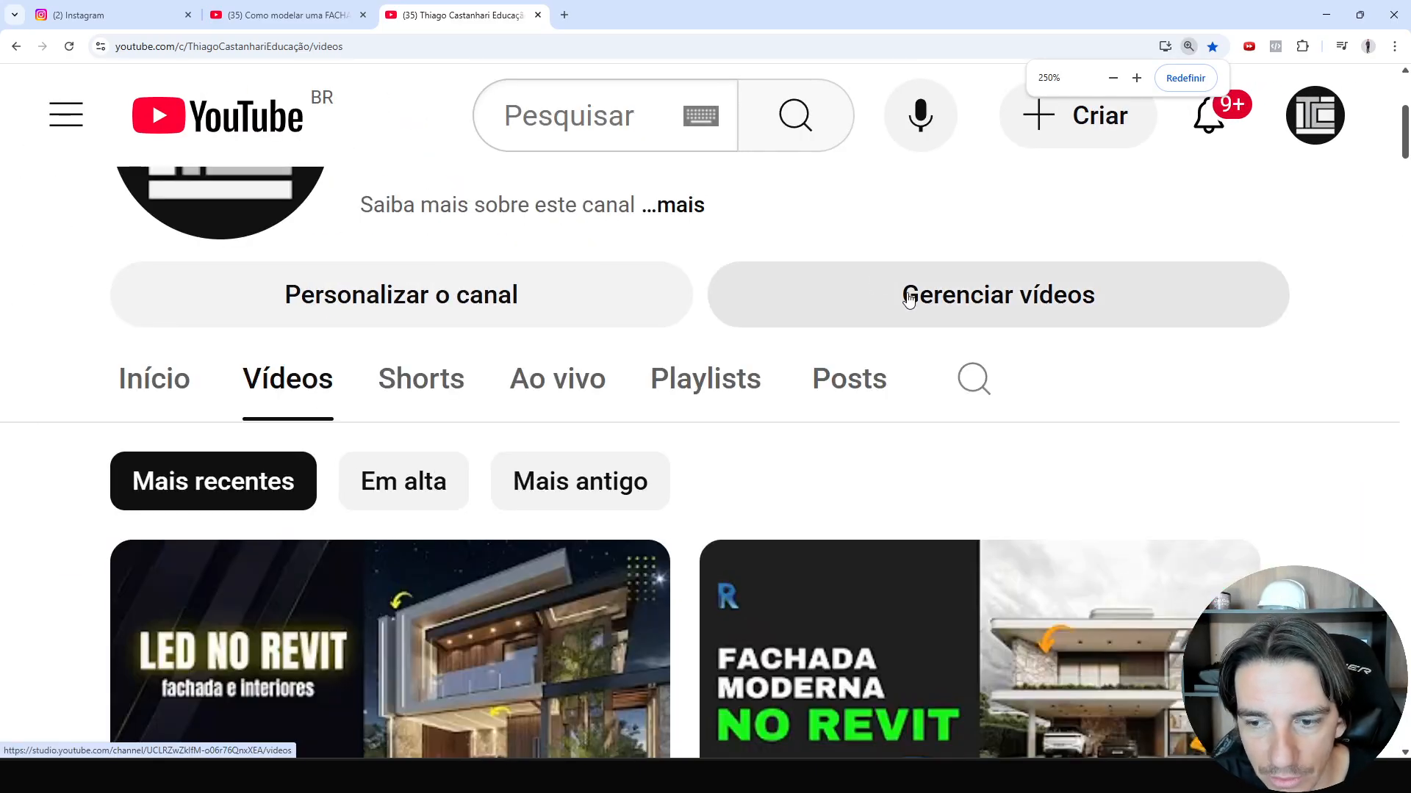
scroll(1028, 367, down, 1)
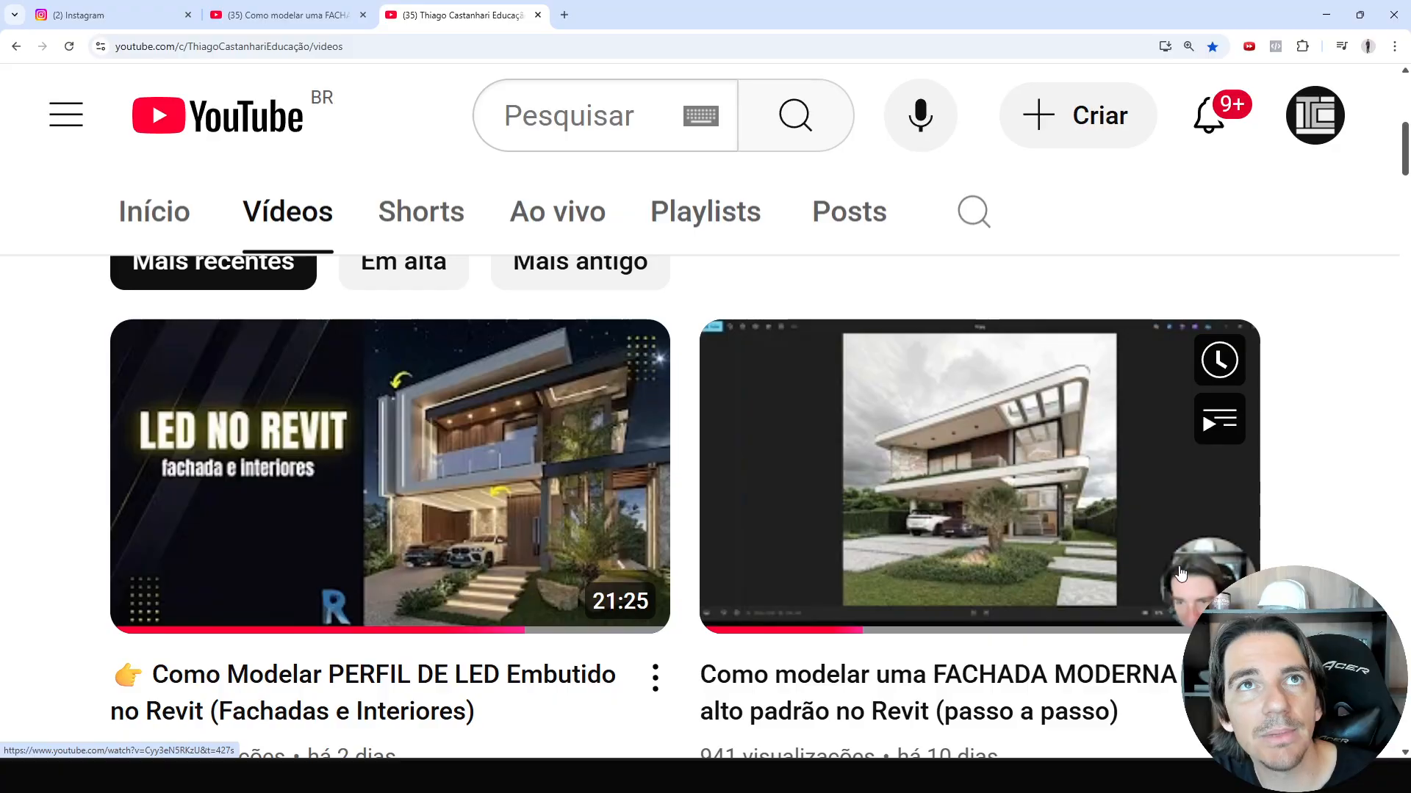
mouse_move(1073, 558)
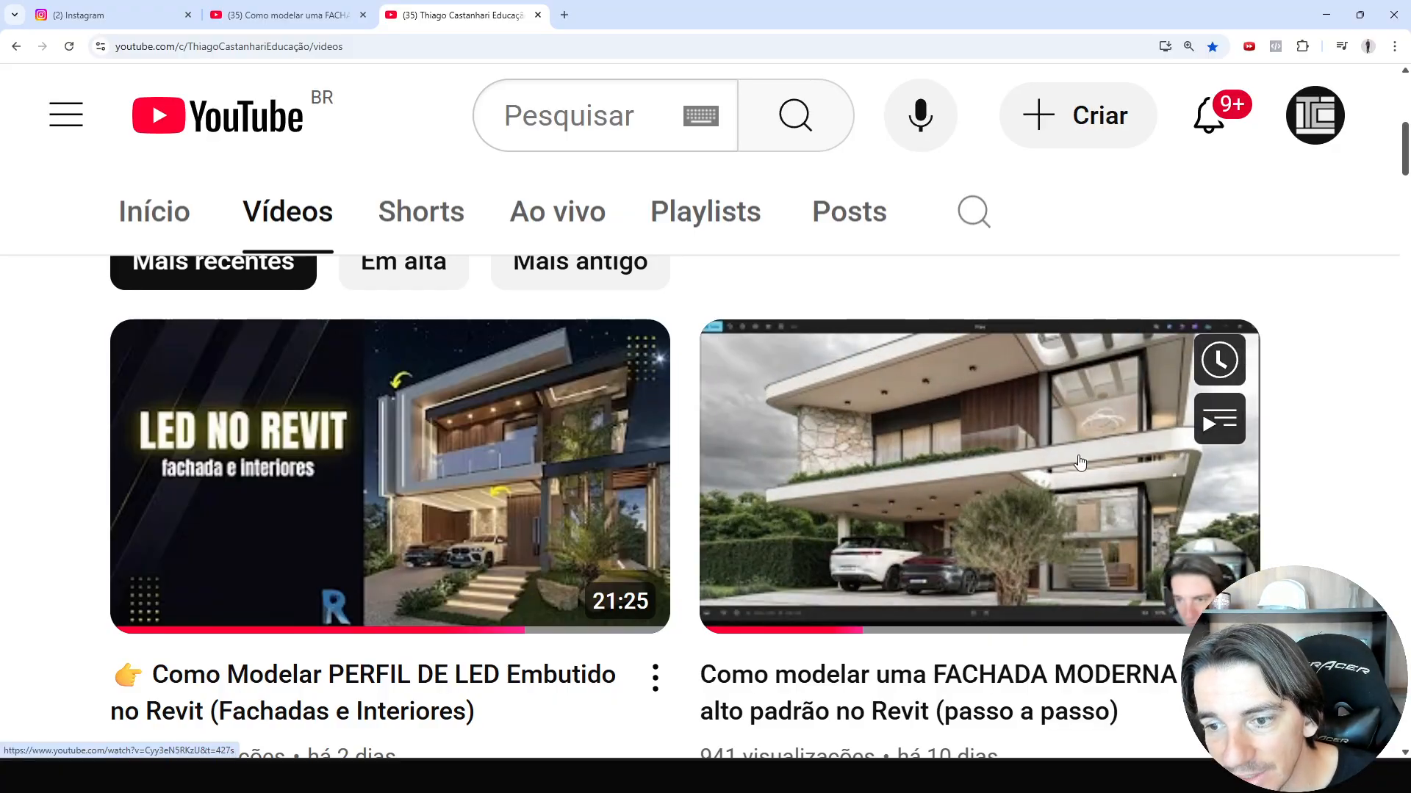
key(ctrl+0)
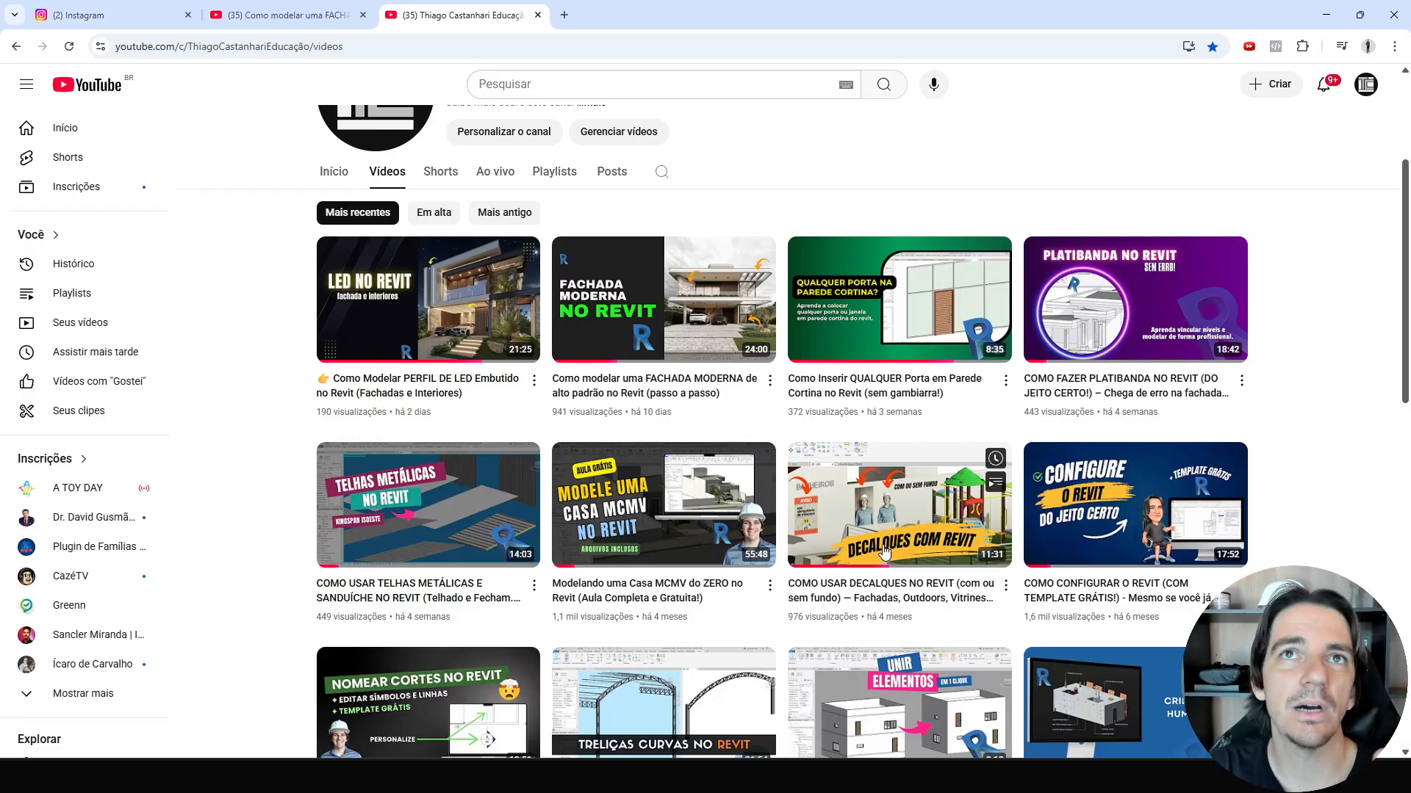
mouse_move(837, 777)
click(825, 726)
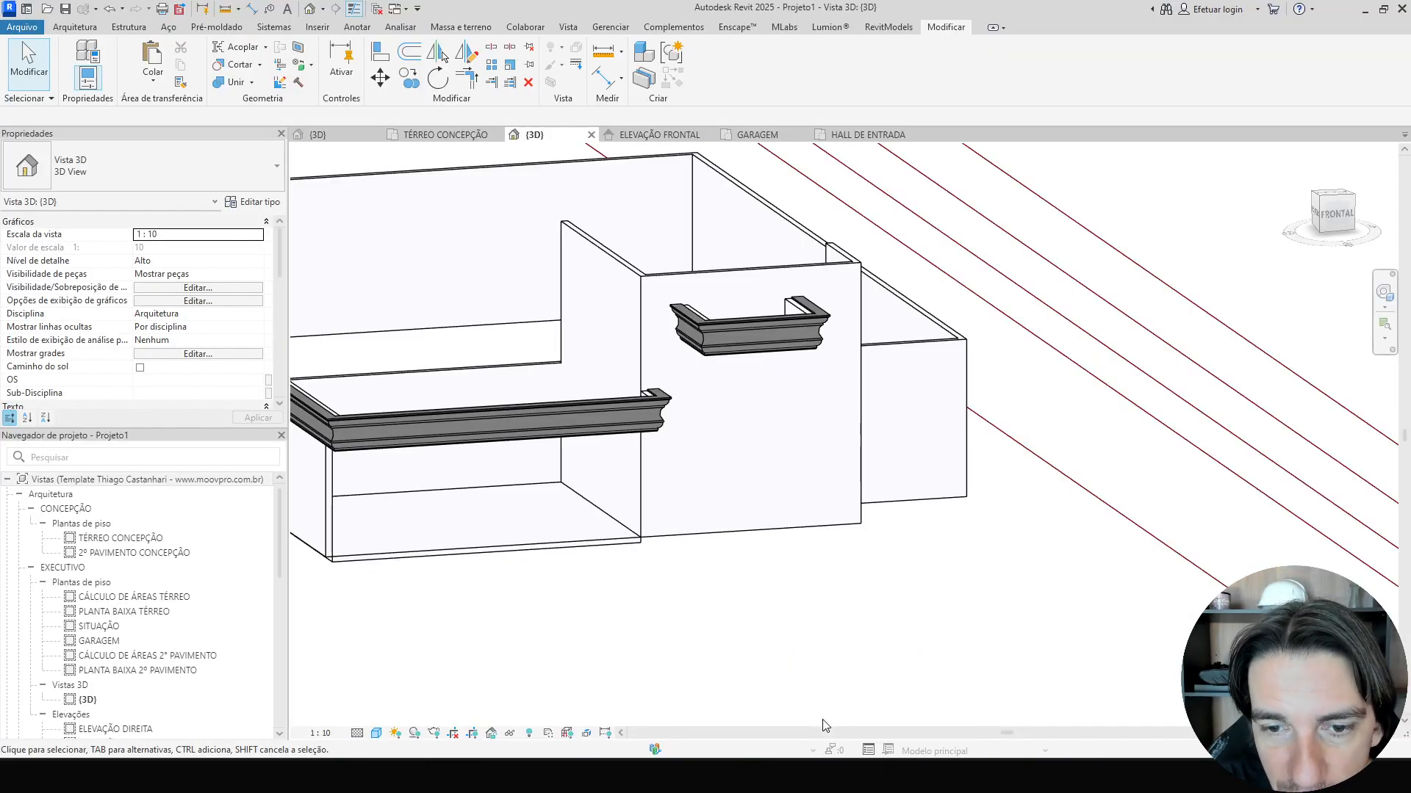
Set the 3D view's scale to 1:50.
shift+middle_drag(811, 701, 977, 627)
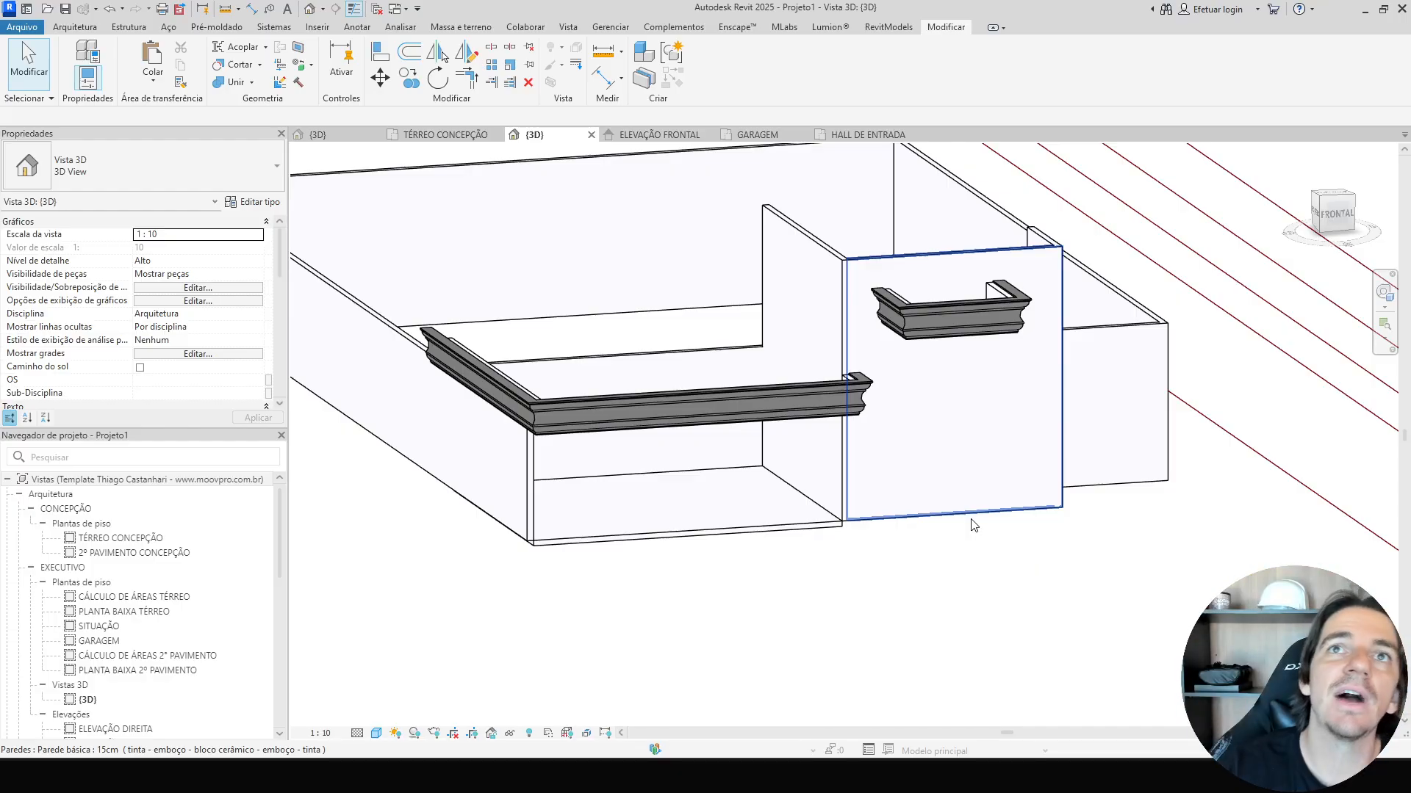
shift+middle_drag(999, 529, 820, 619)
click(320, 732)
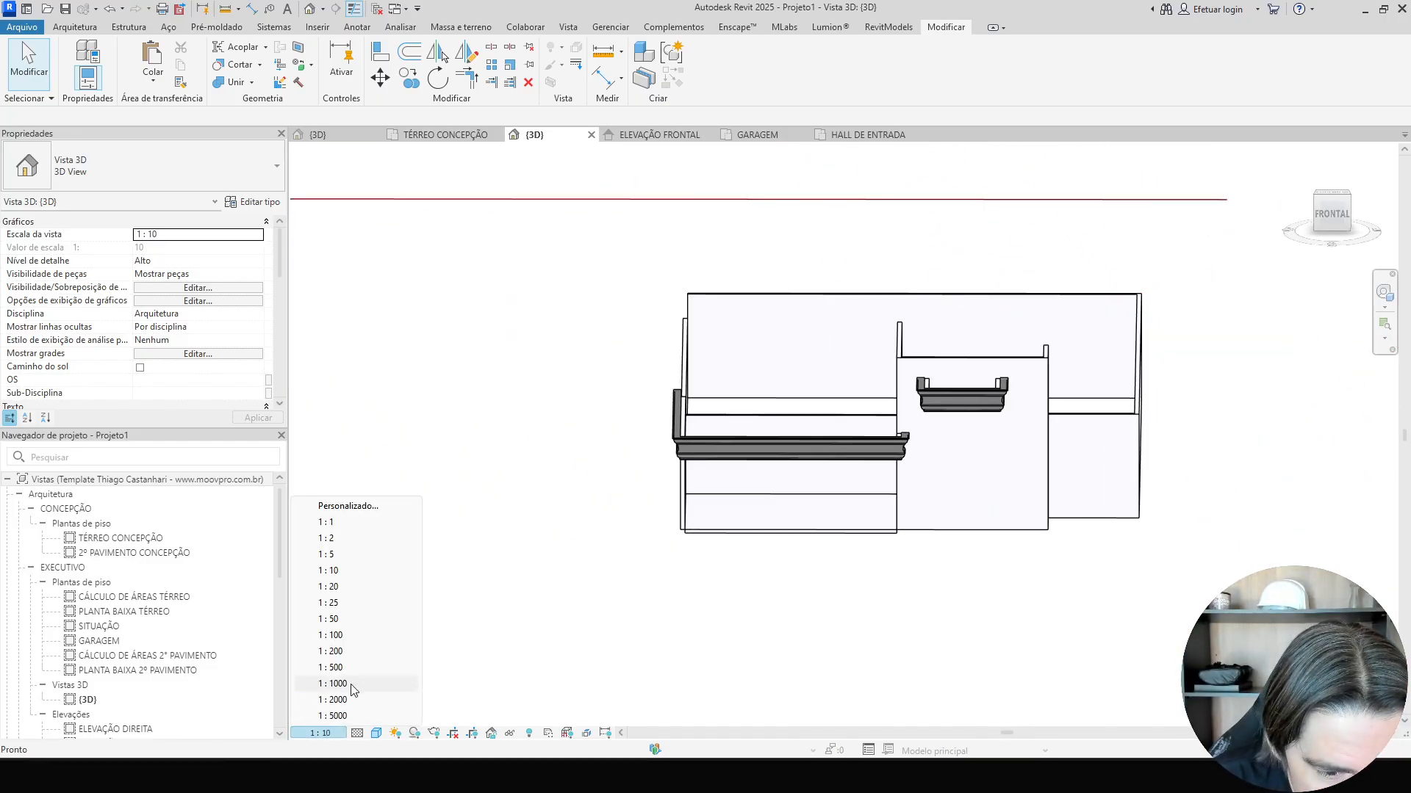
click(360, 620)
Raise the HALL DE ENTRADA level's elevation to 8.
shift+middle_drag(774, 605, 395, 534)
scroll(493, 486, up, 3)
click(487, 474)
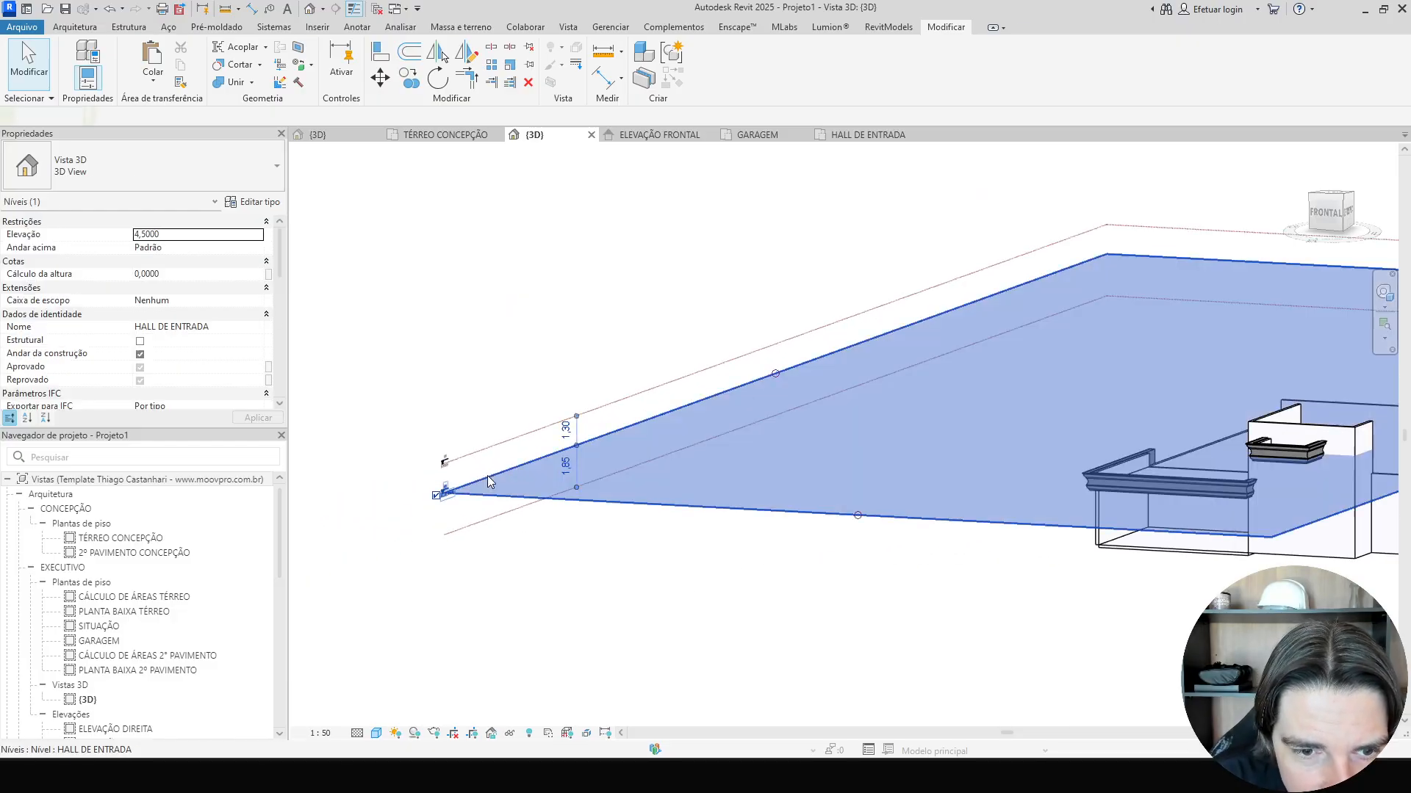
scroll(463, 482, up, 4)
scroll(448, 496, down, 2)
click(420, 492)
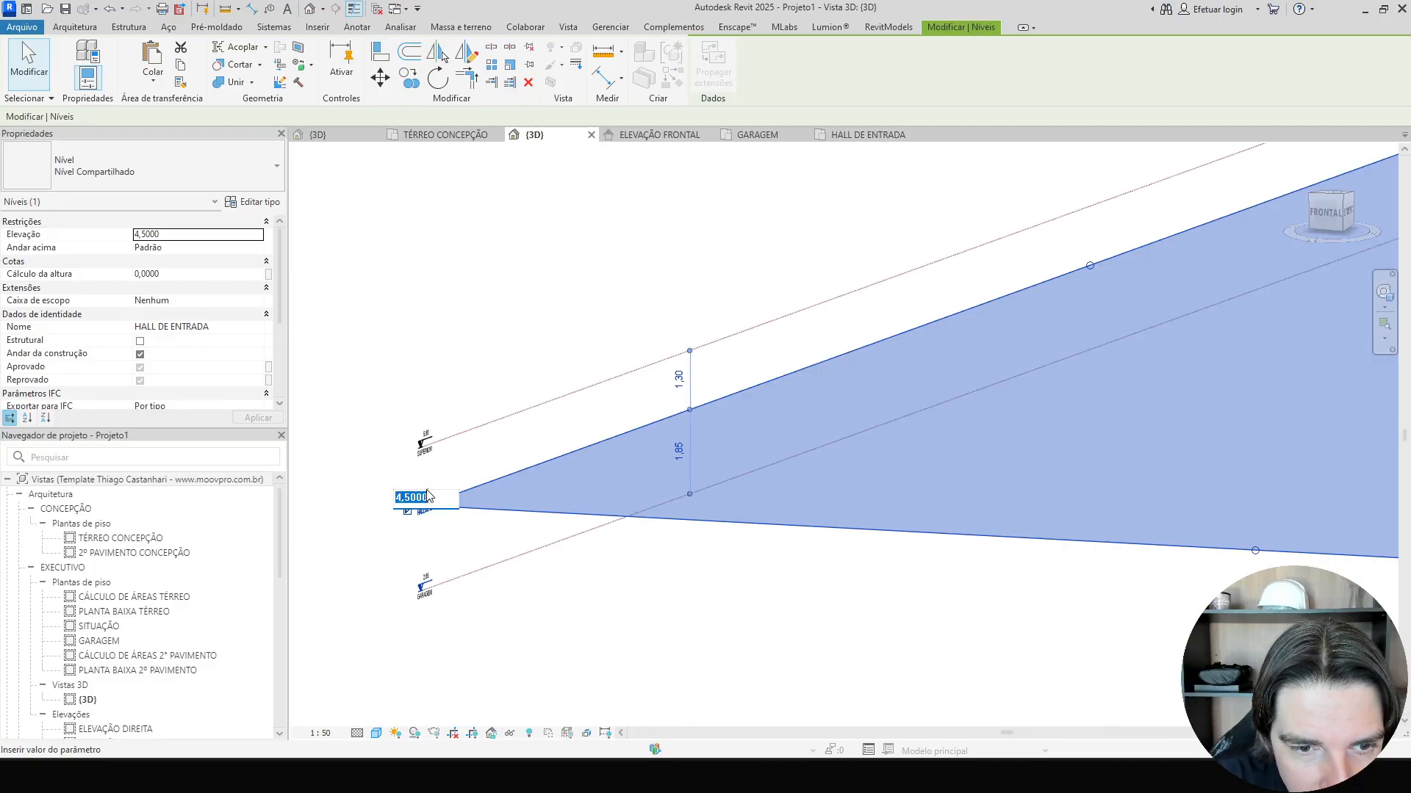
scroll(444, 507, down, 2)
text(8)
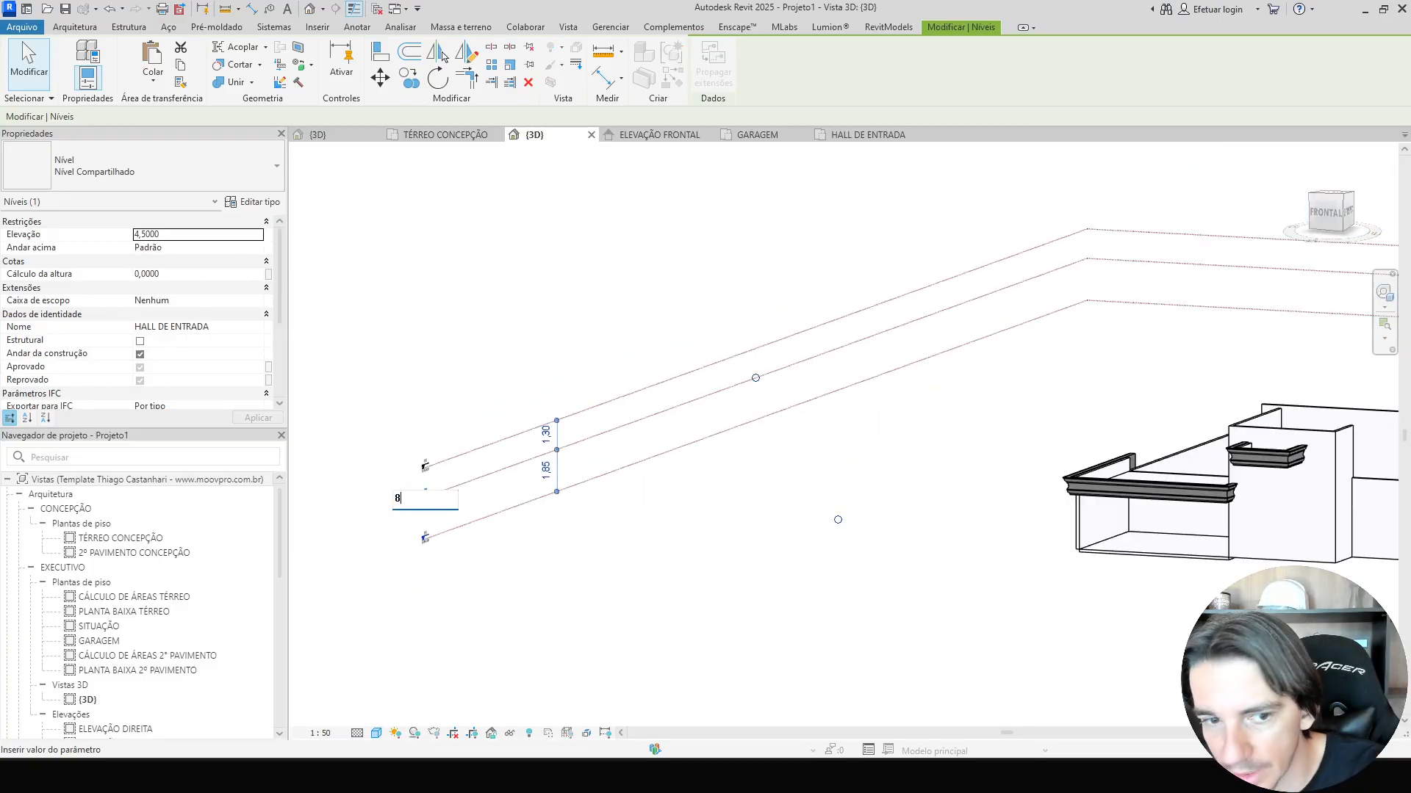
key(Return)
Set the GARAGEM level's elevation to 2.00 from its level head in the 3D view.
click(1149, 597)
shift+middle_drag(1149, 596, 717, 563)
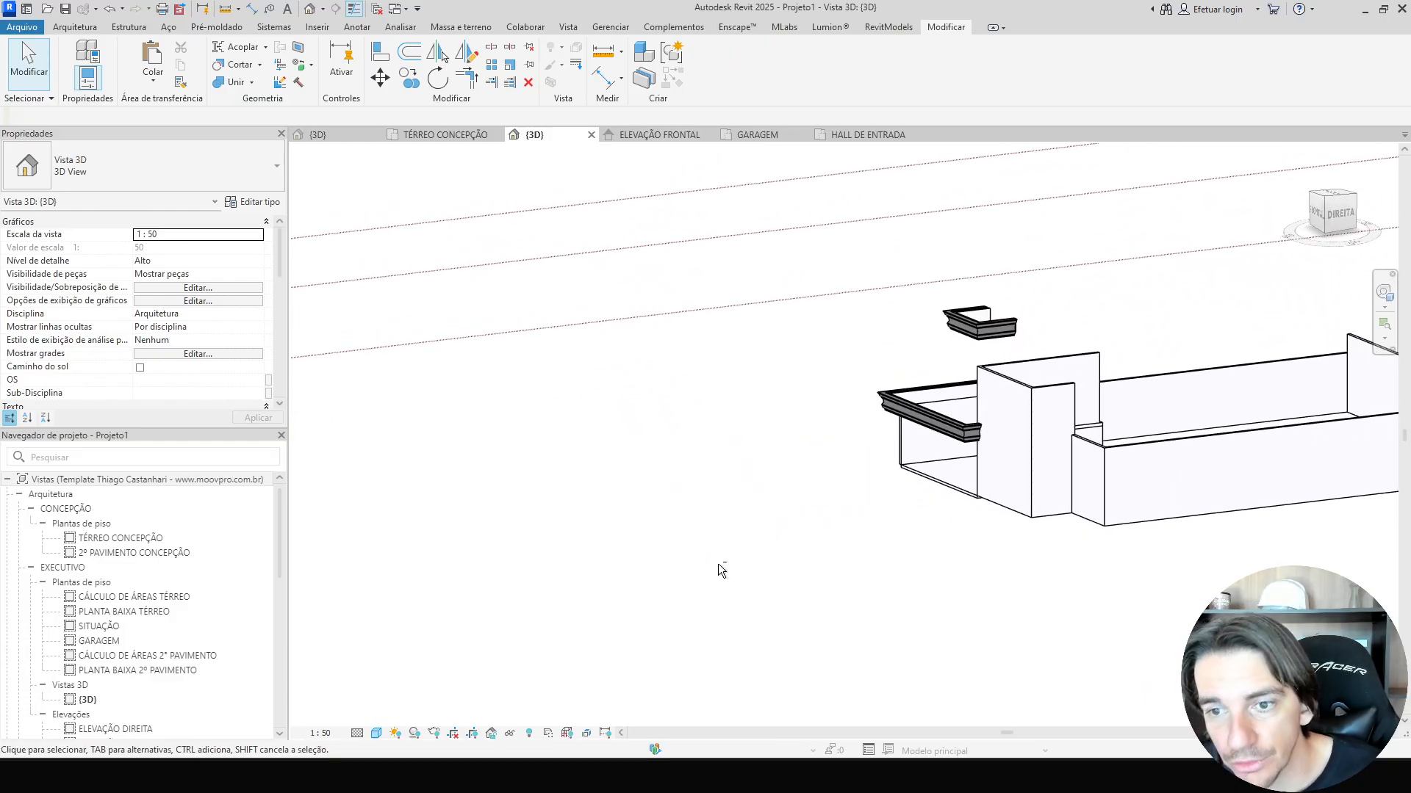
scroll(984, 324, up, 5)
scroll(952, 352, down, 4)
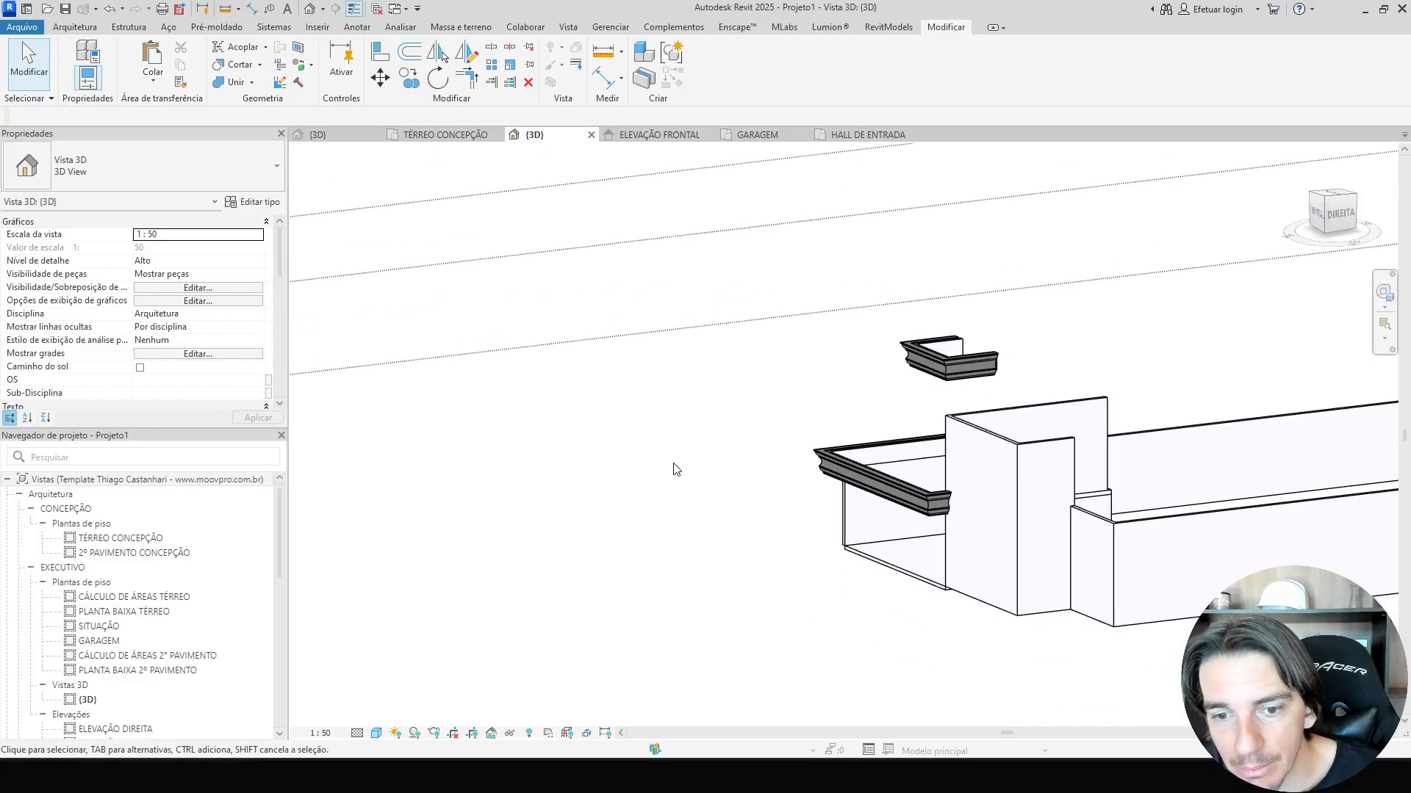
middle_drag(671, 466, 1014, 450)
click(379, 407)
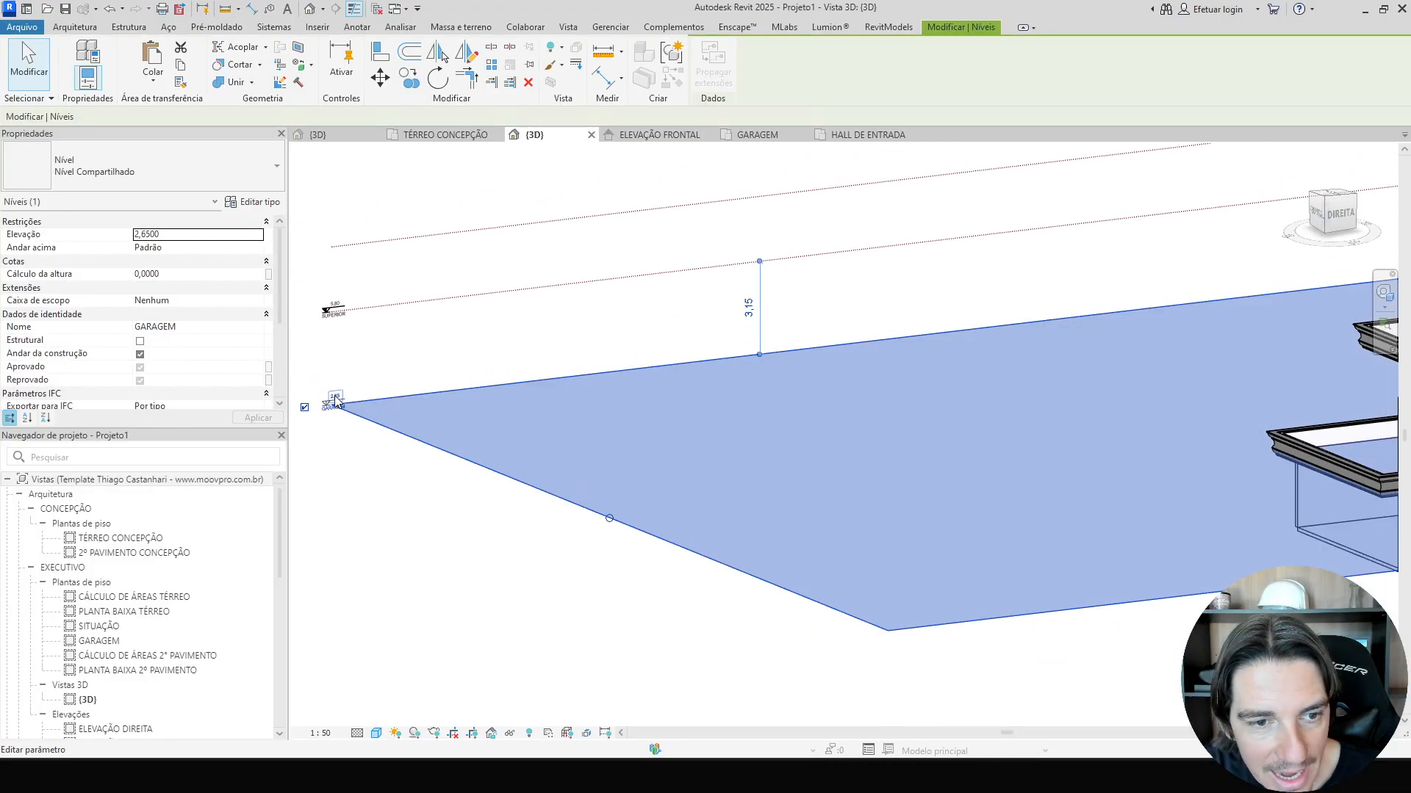
click(336, 398)
key(Escape)
scroll(552, 567, down, 4)
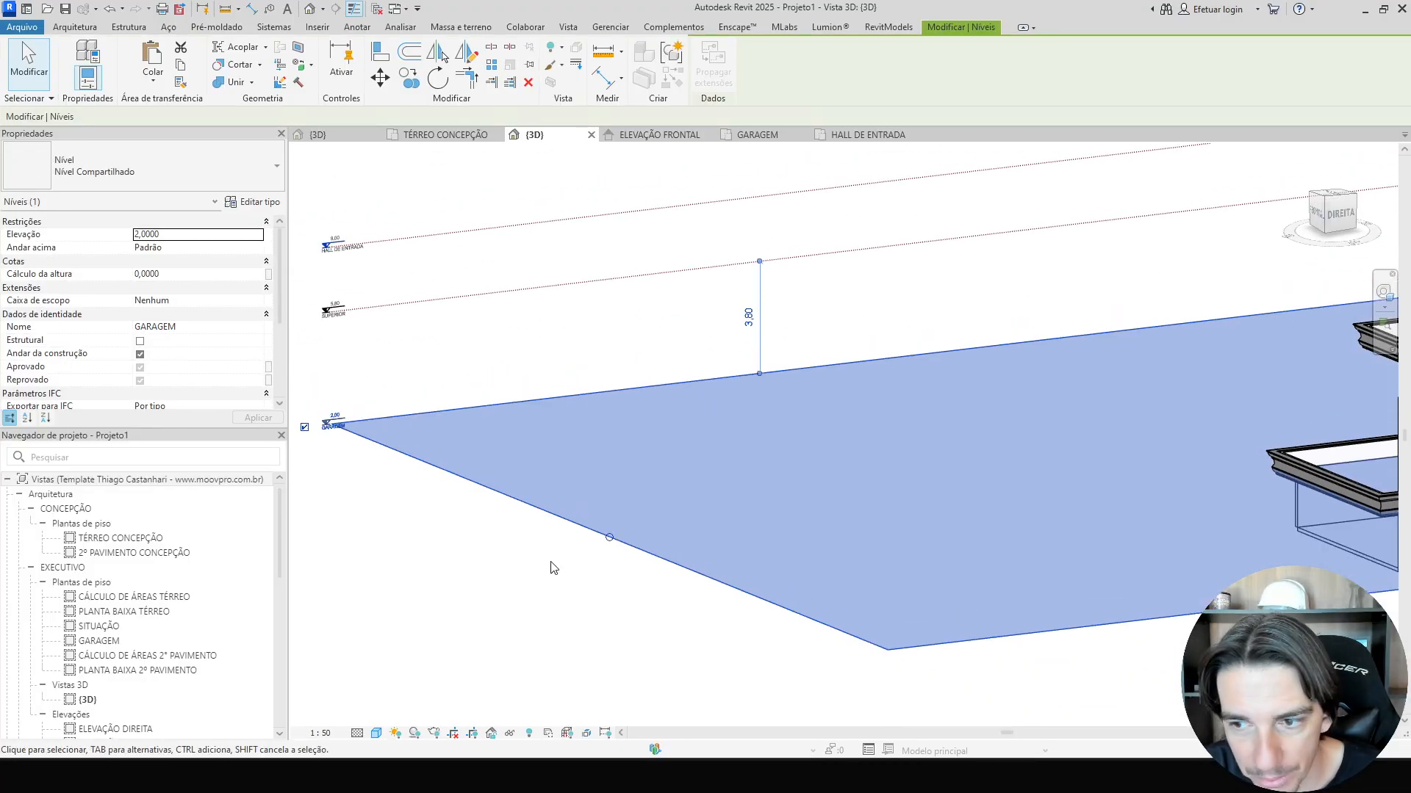
Raise the HALL DE ENTRADA level's elevation to 15.
click(1063, 667)
middle_drag(1063, 666, 1034, 652)
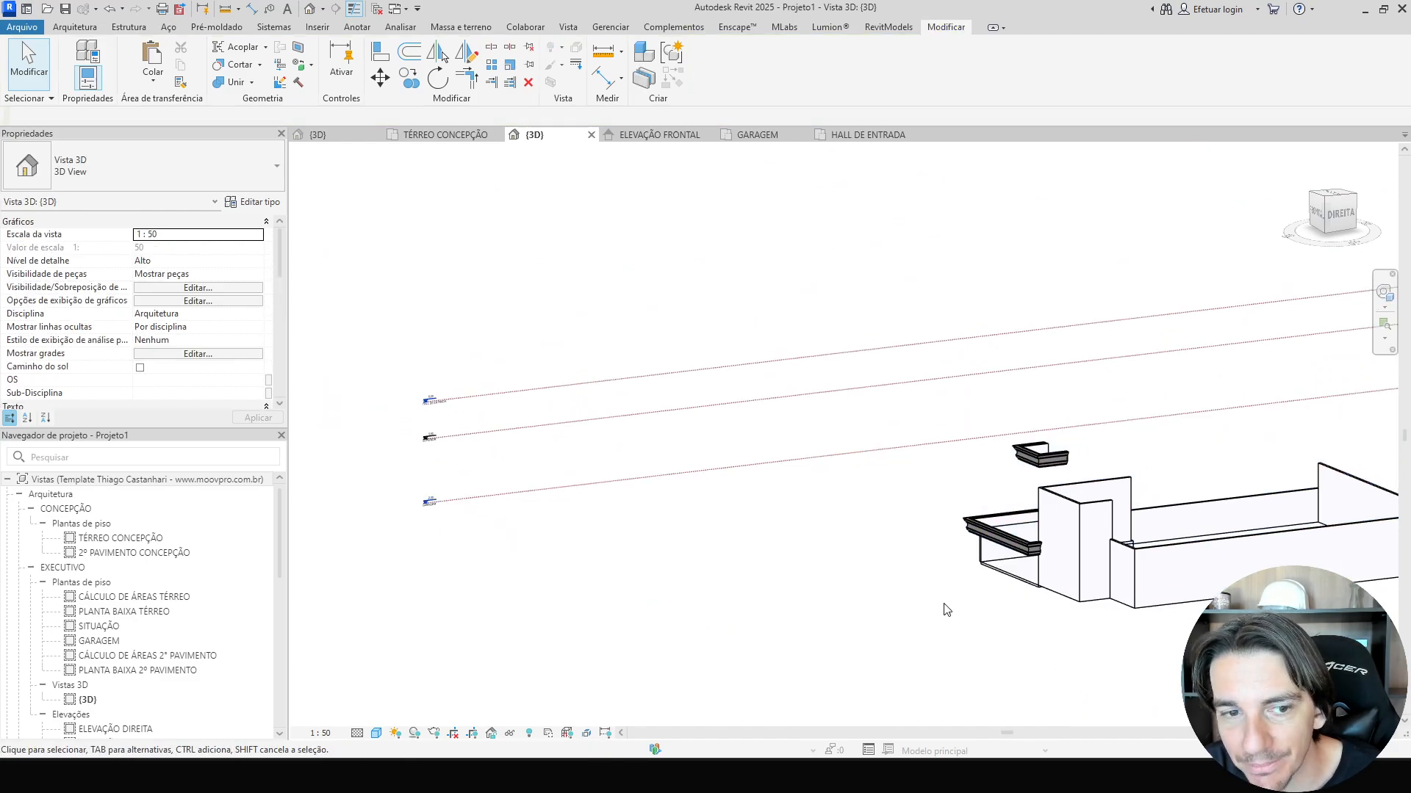
click(441, 401)
click(433, 401)
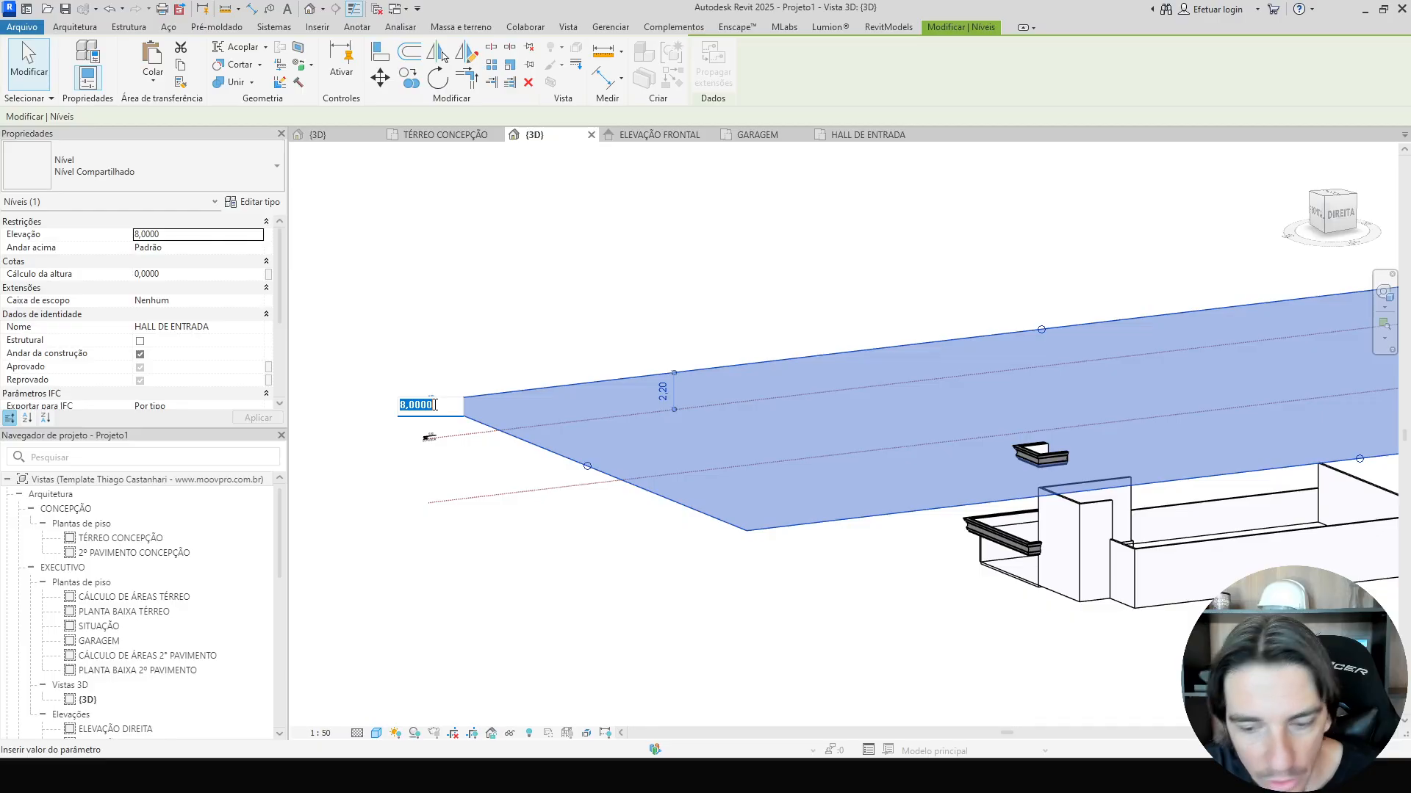
text(15)
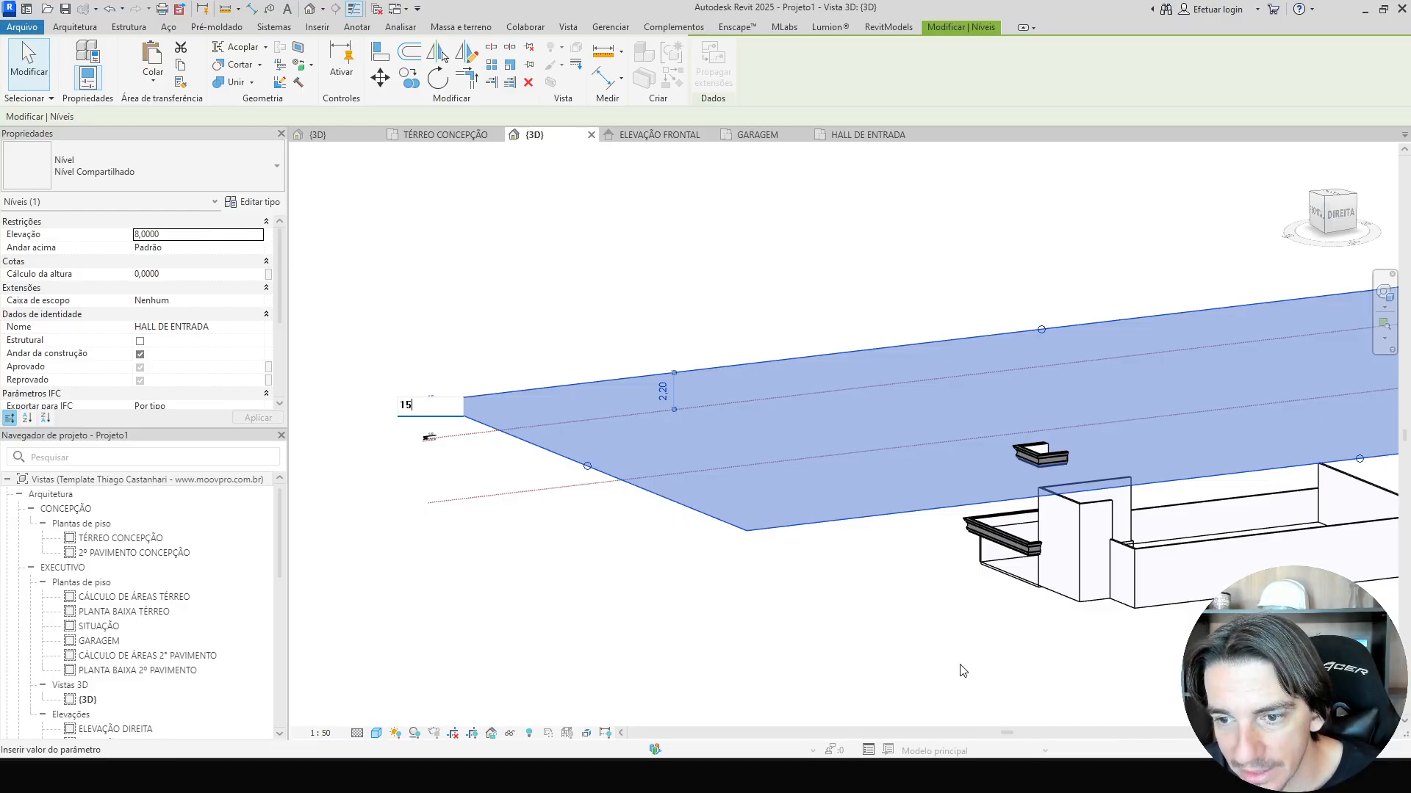
key(Return)
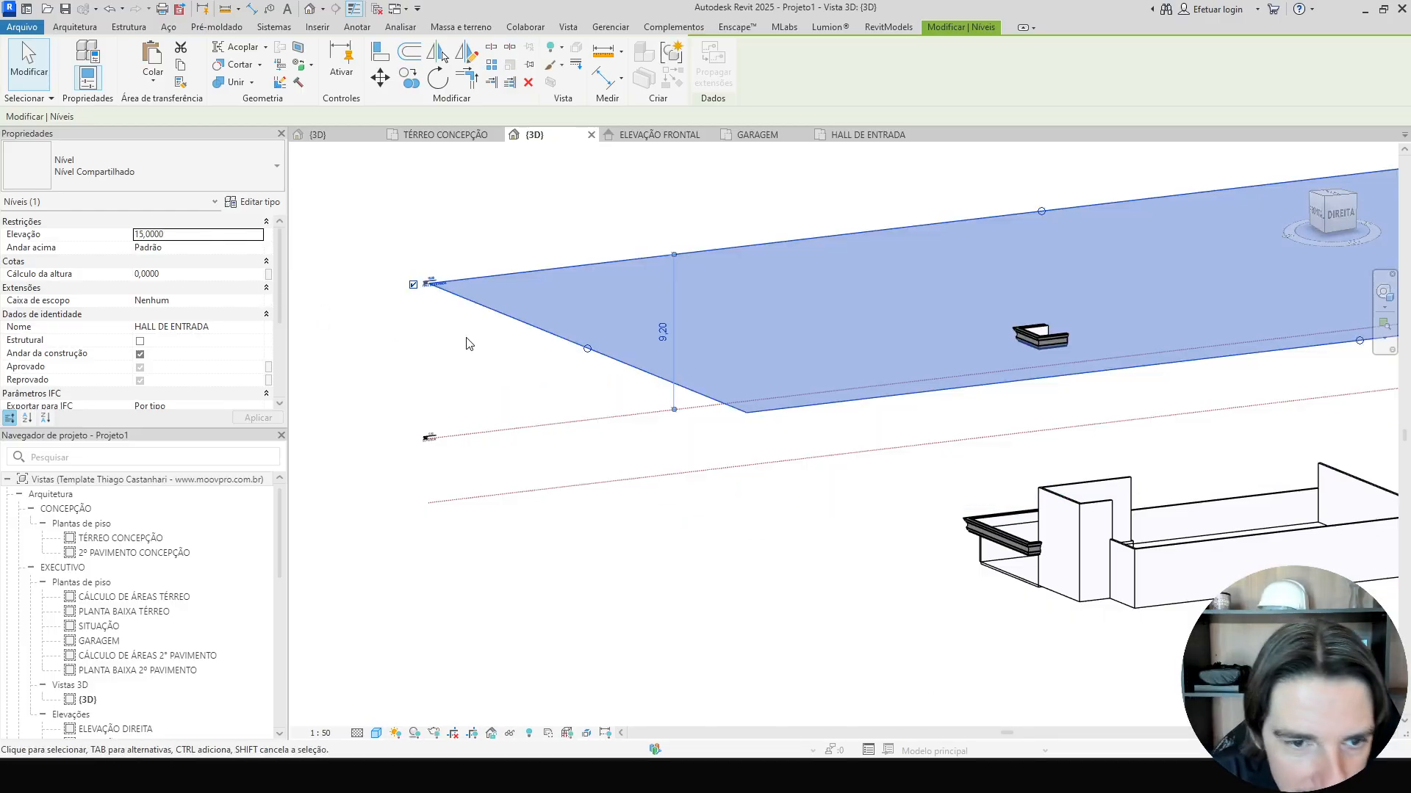
Raise the SUPERIOR level's elevation to 15.
click(473, 370)
scroll(467, 422, up, 3)
click(467, 443)
scroll(432, 446, up, 8)
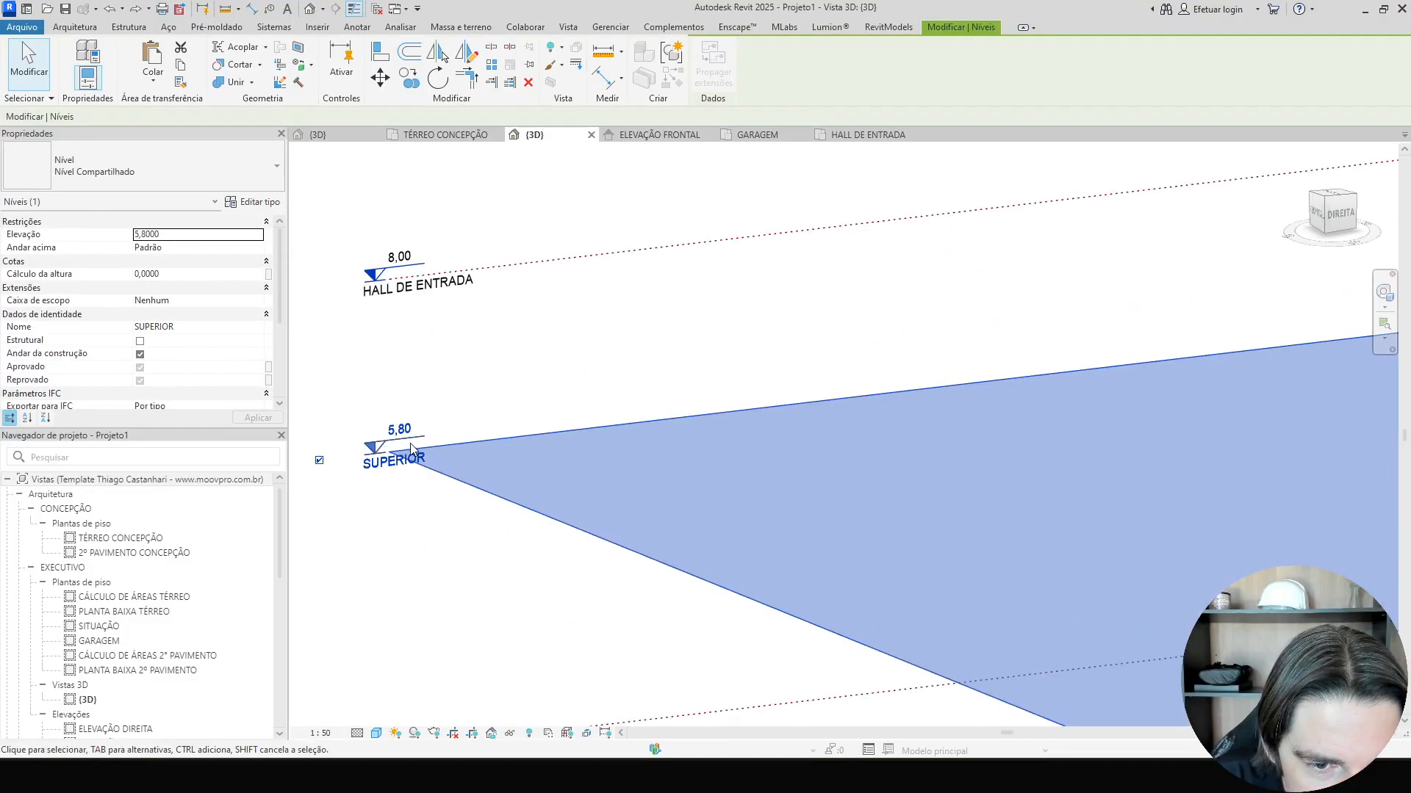
click(403, 430)
text(15)
key(Return)
Orbit and zoom around the 3D model to inspect the level heads and the entrance cornices.
scroll(497, 466, down, 5)
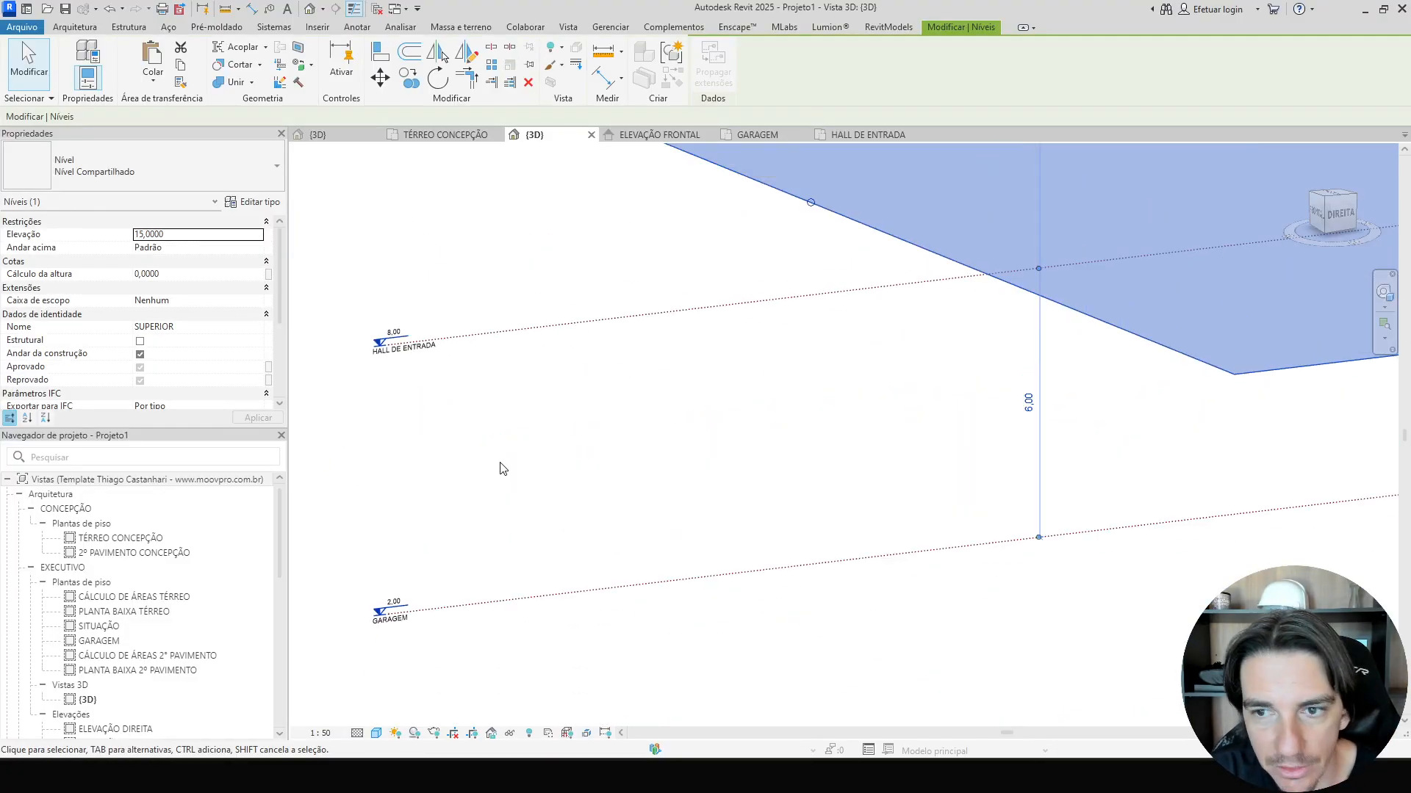
click(897, 535)
shift+middle_drag(976, 560, 1087, 438)
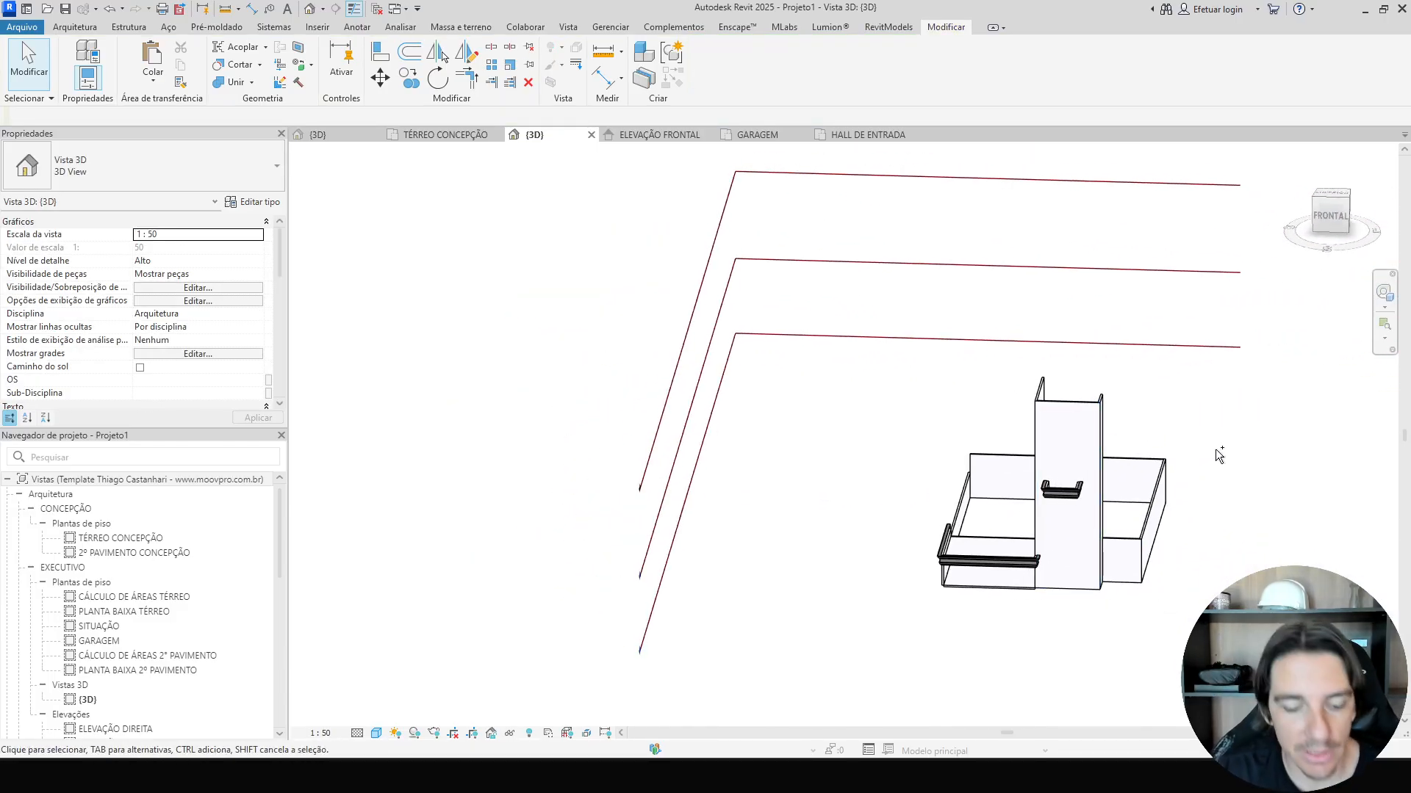
shift+middle_drag(1215, 449, 956, 527)
scroll(1171, 494, up, 3)
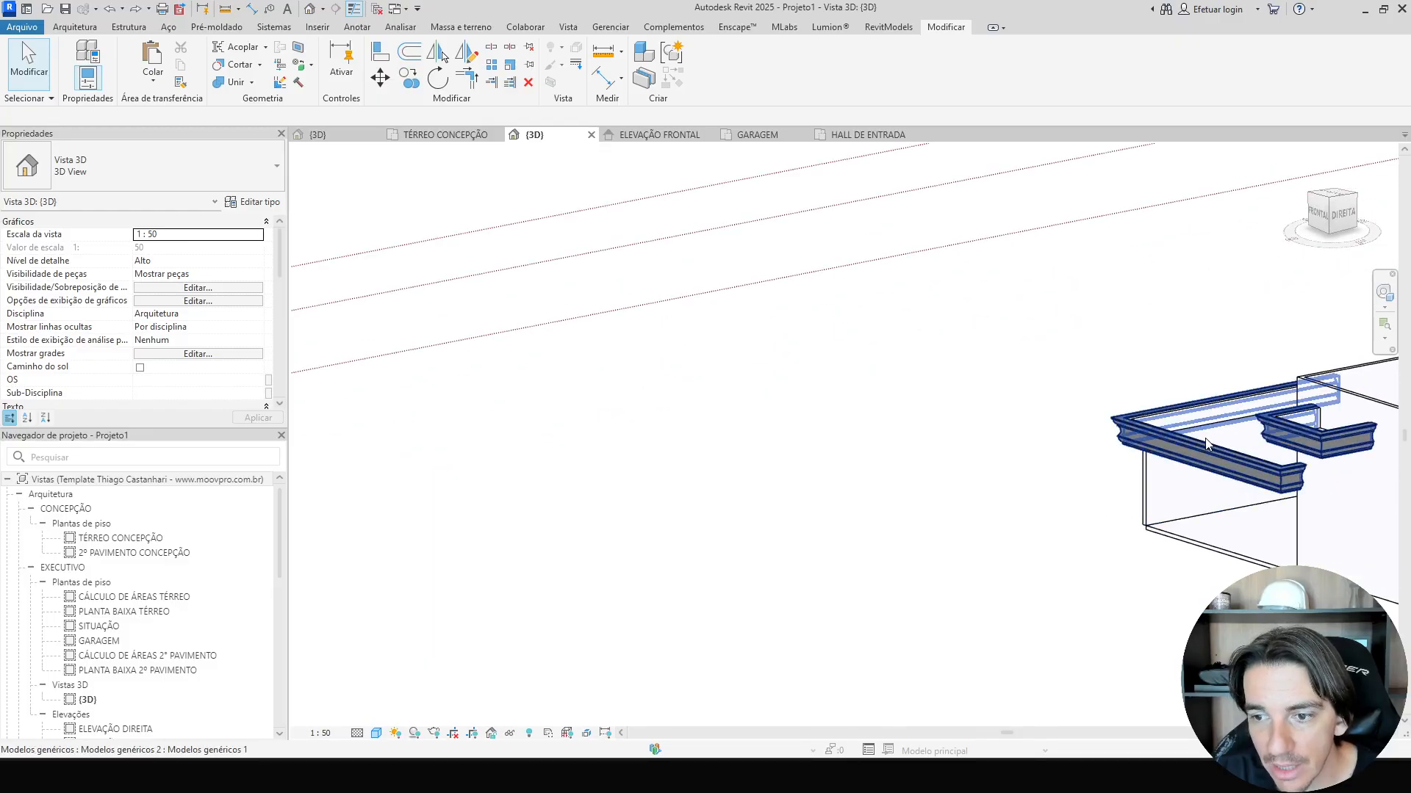
scroll(514, 470, up, 5)
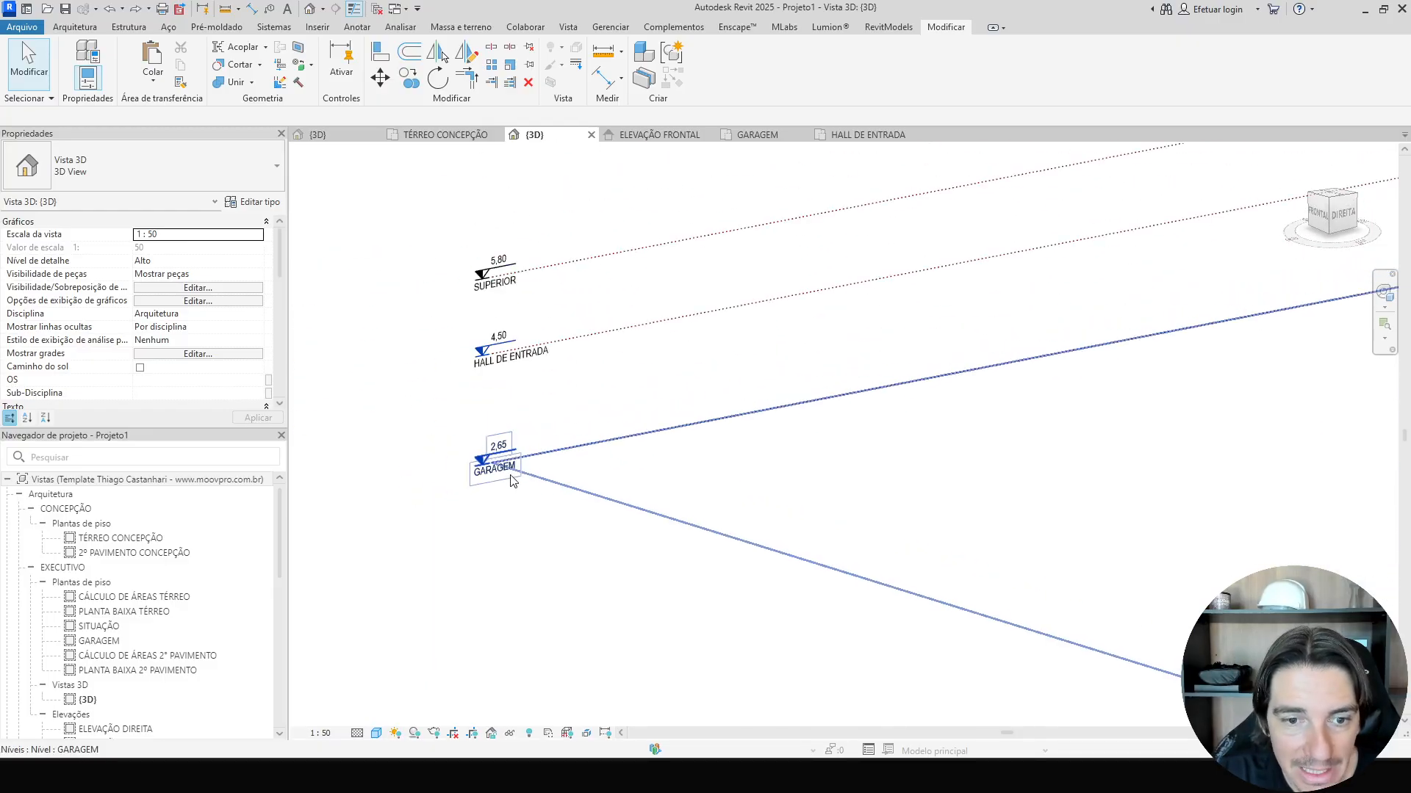
scroll(512, 481, down, 5)
middle_drag(988, 508, 637, 485)
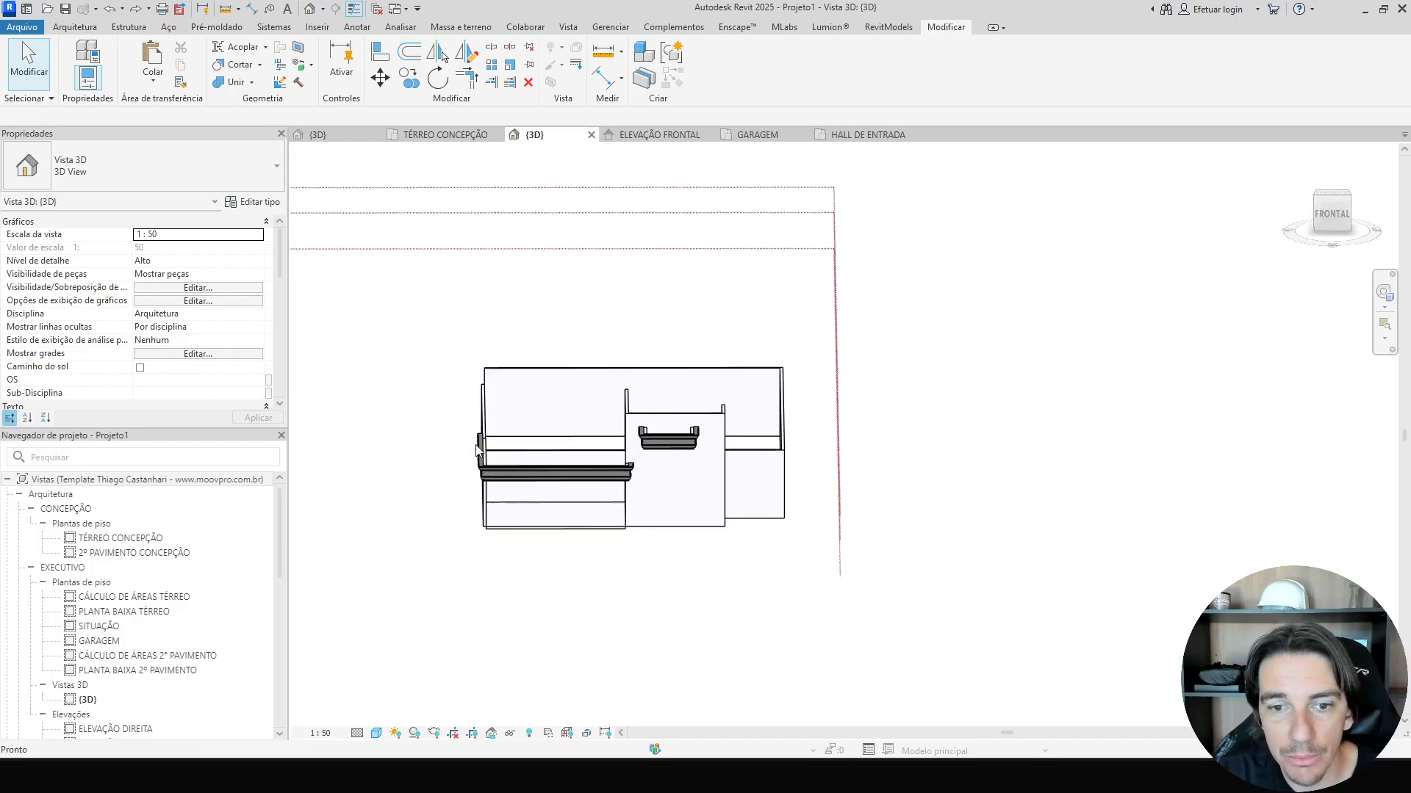
Try to reassign the small-wall cornice's work plane by picking a plane from the front view.
click(686, 446)
click(1332, 214)
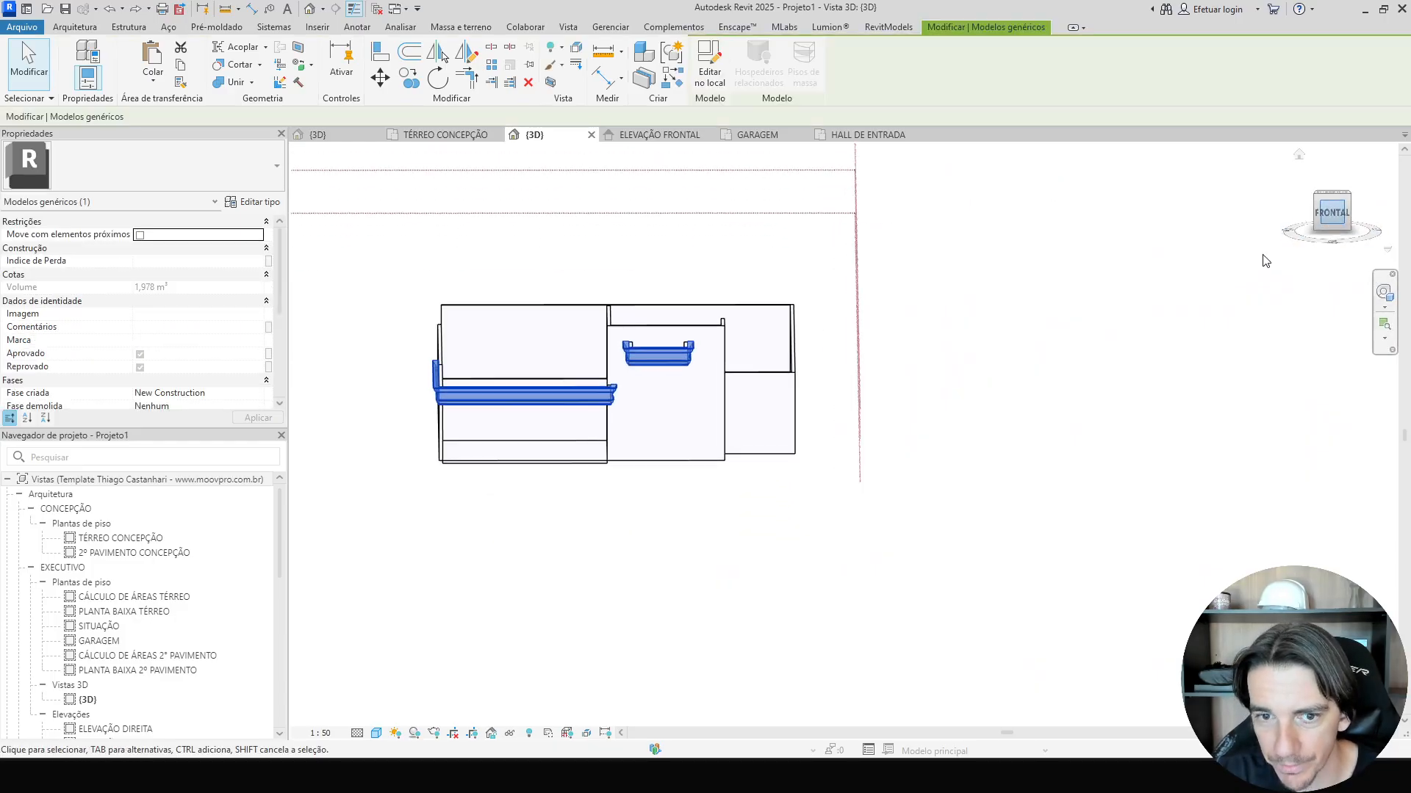
key(i)
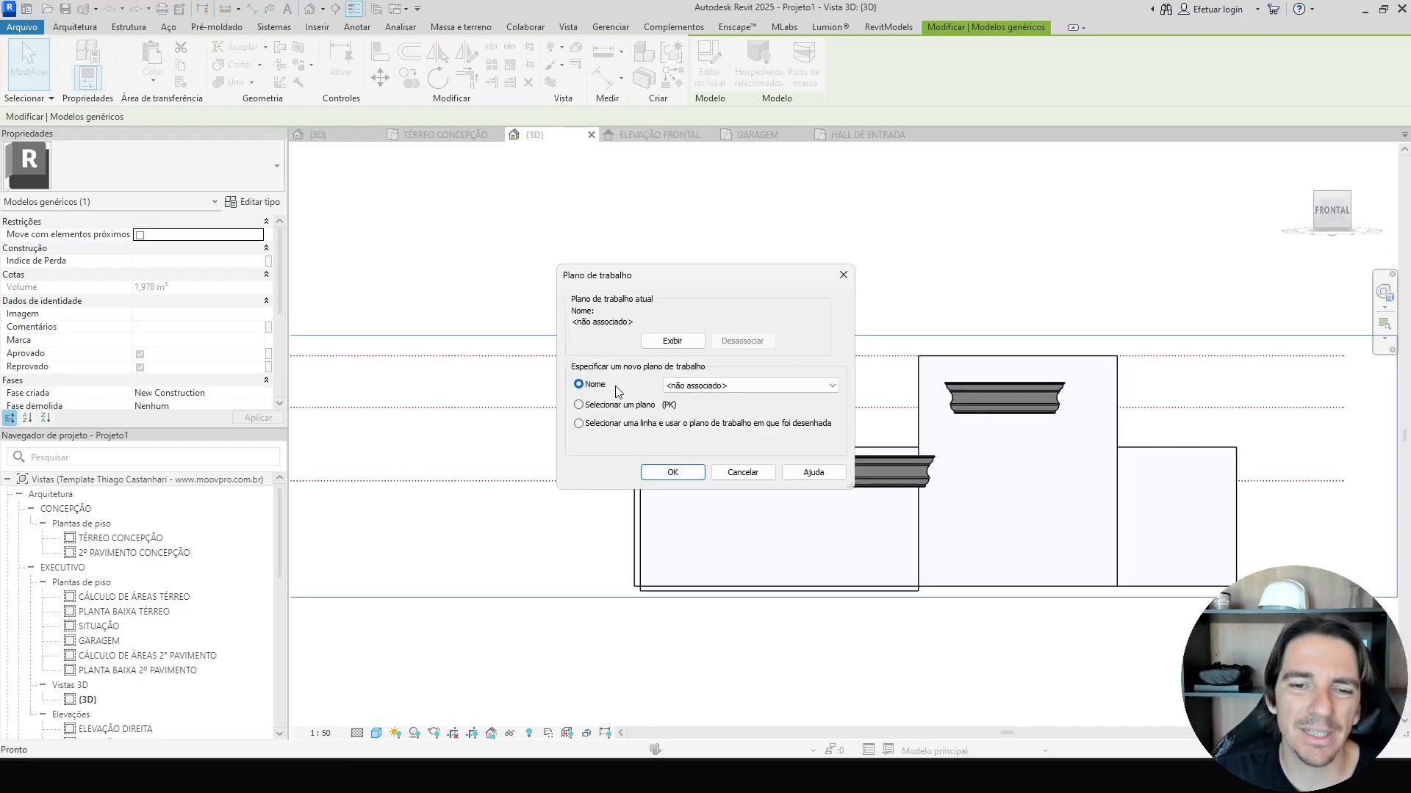
click(619, 405)
click(672, 472)
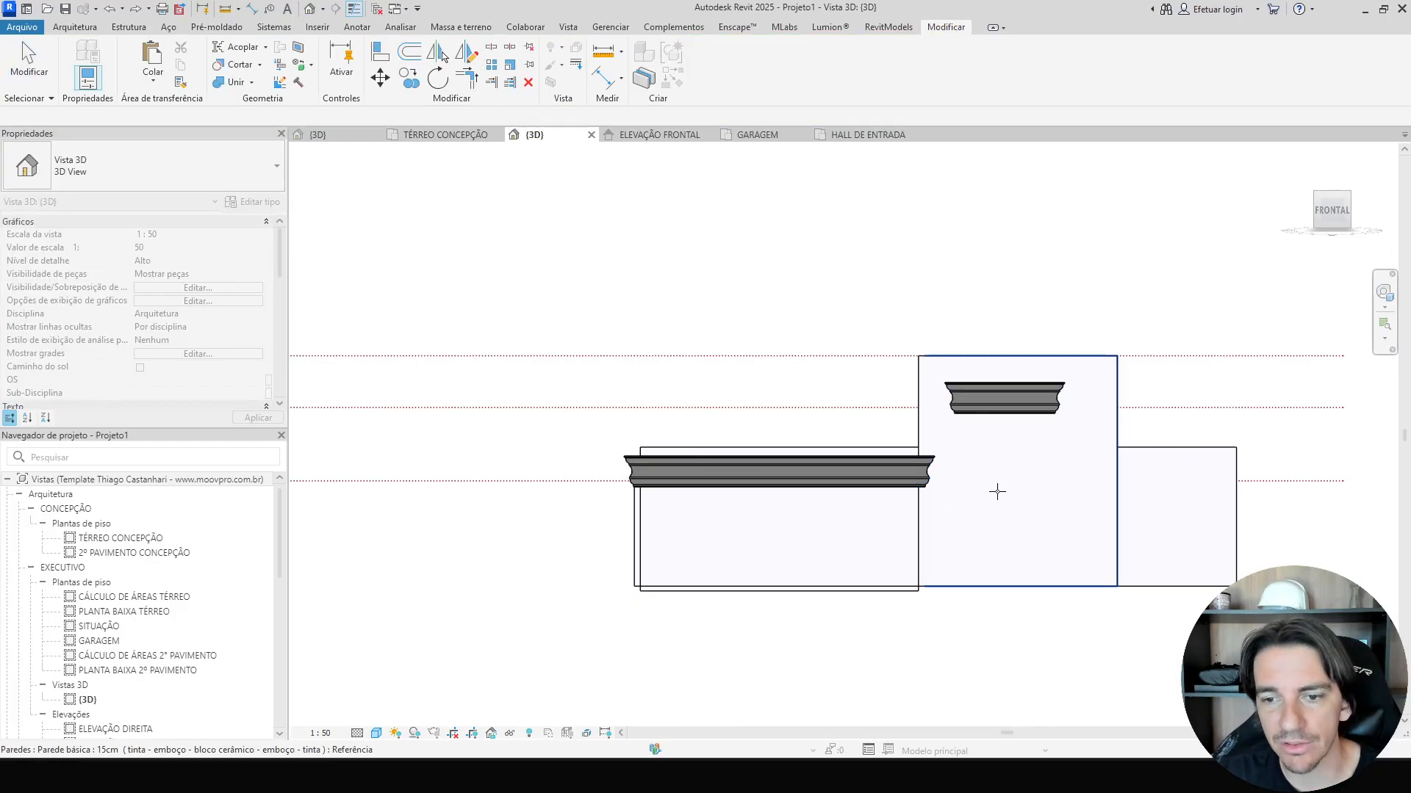
scroll(1000, 498, up, 2)
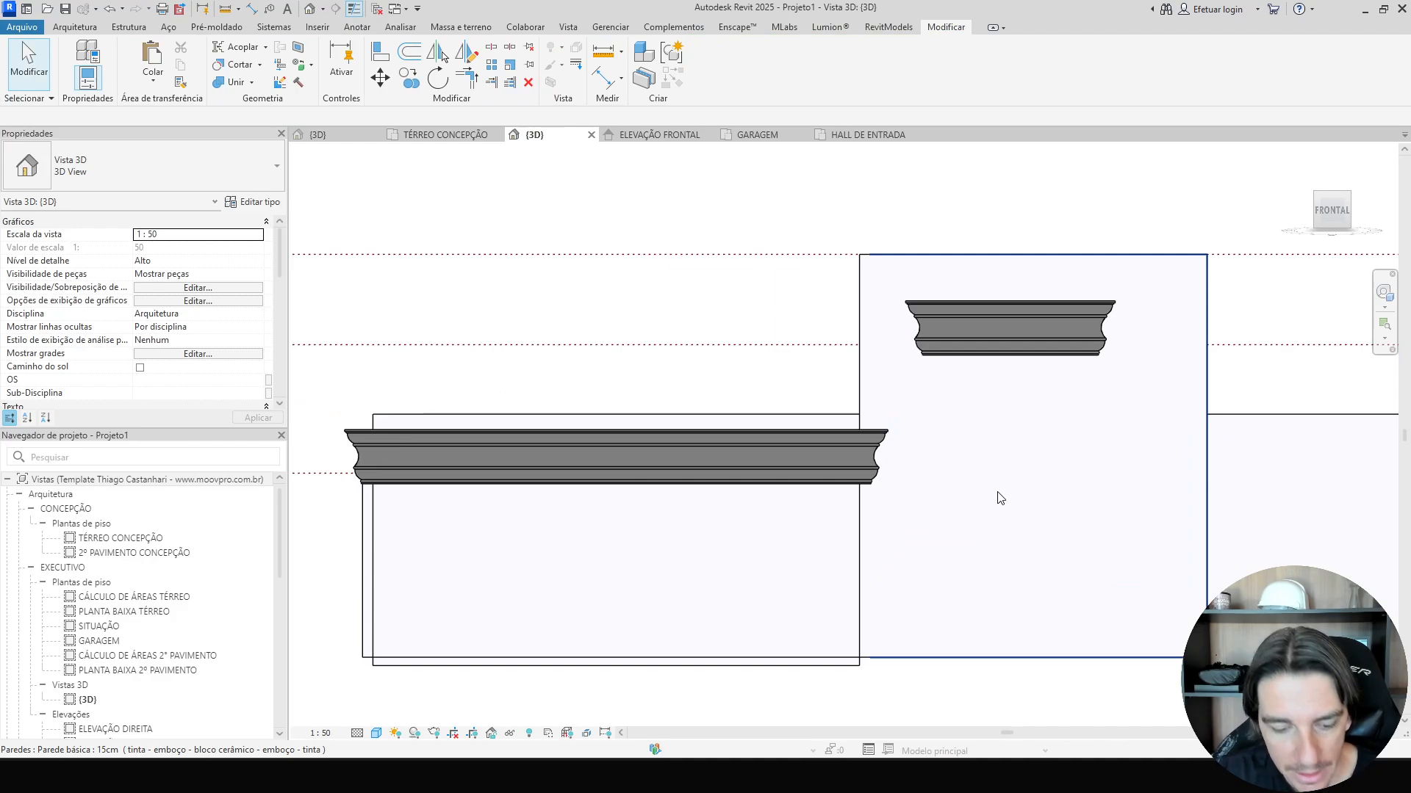
Measure the vertical distance between the main cornice's top and the small-wall cornice's underside.
key(d)
key(i)
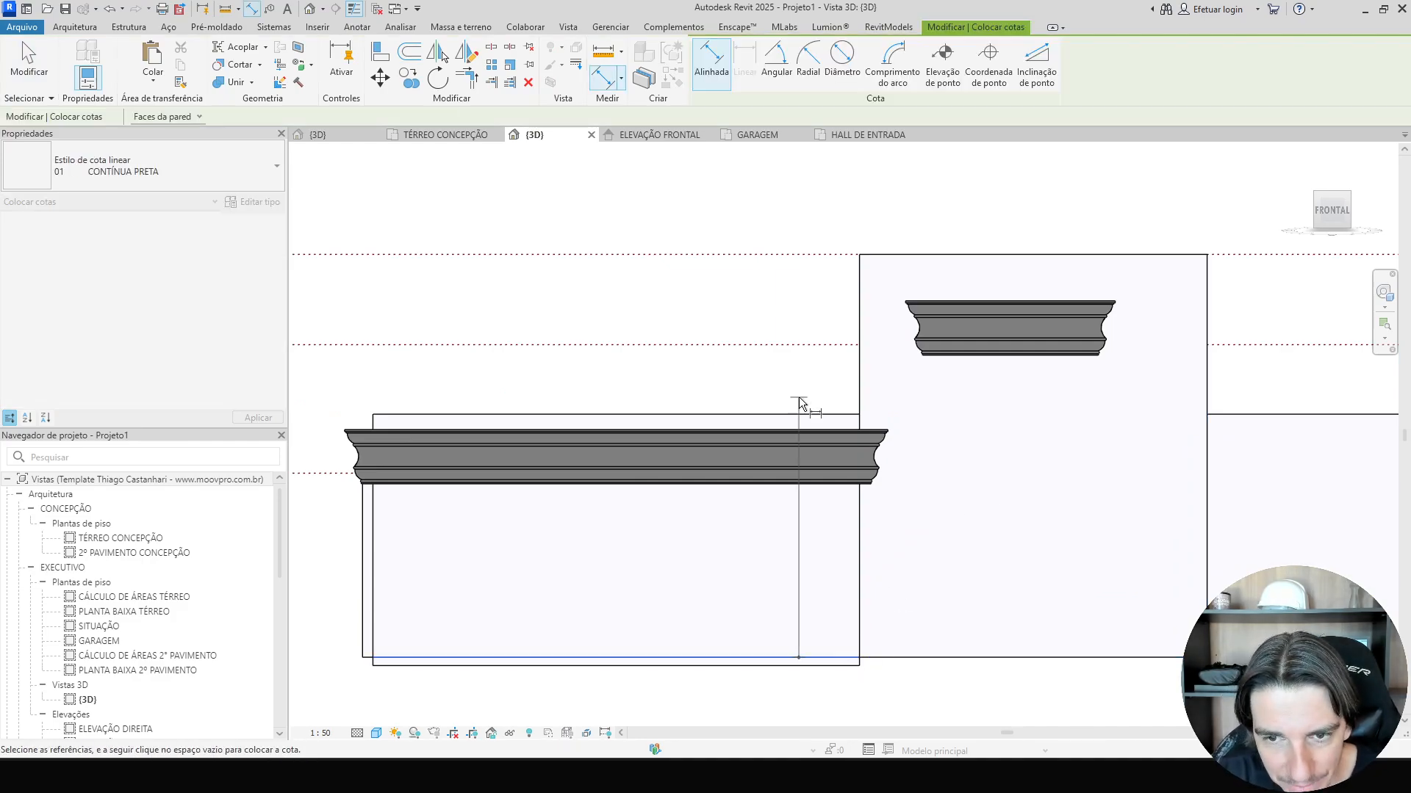
scroll(881, 419, up, 4)
click(875, 491)
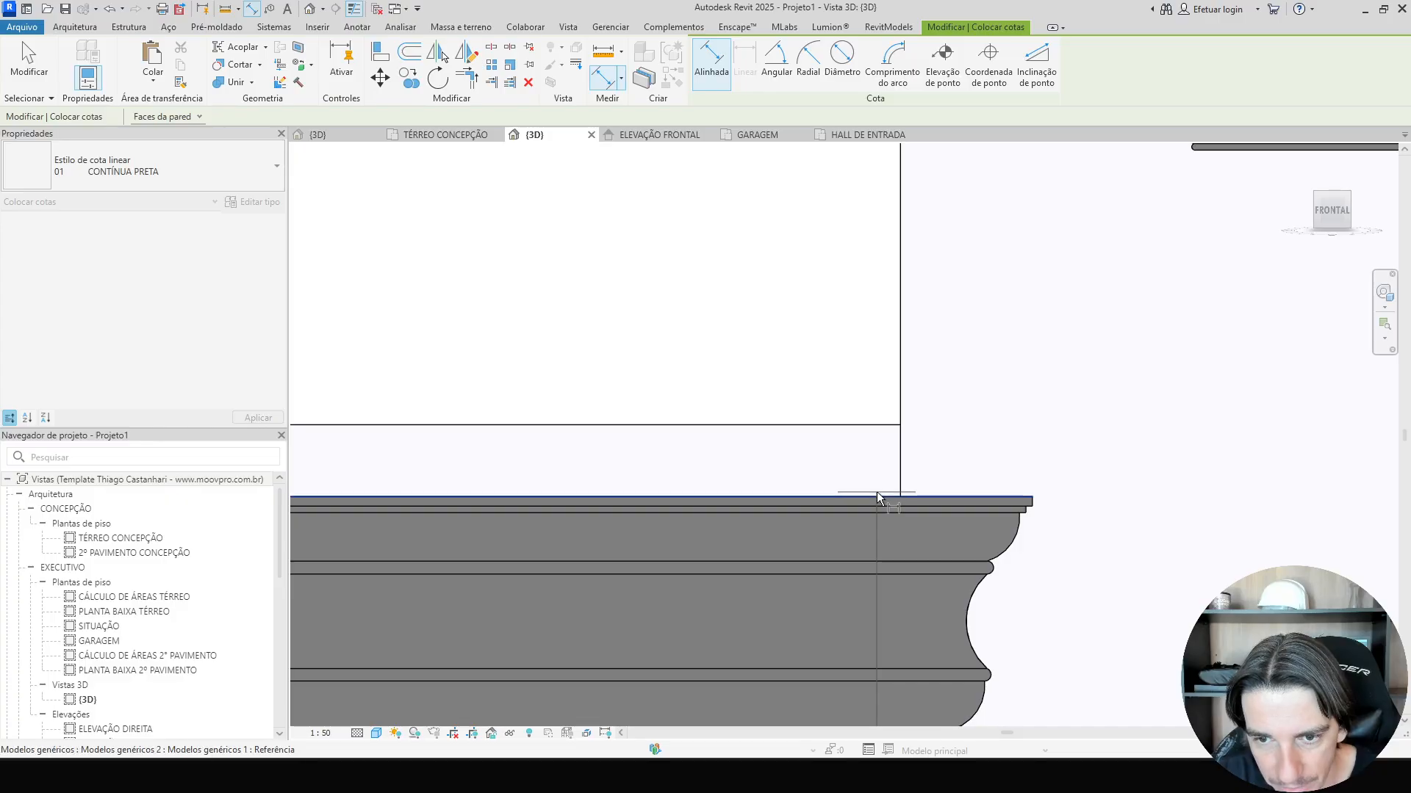
scroll(876, 491, down, 5)
scroll(955, 411, up, 3)
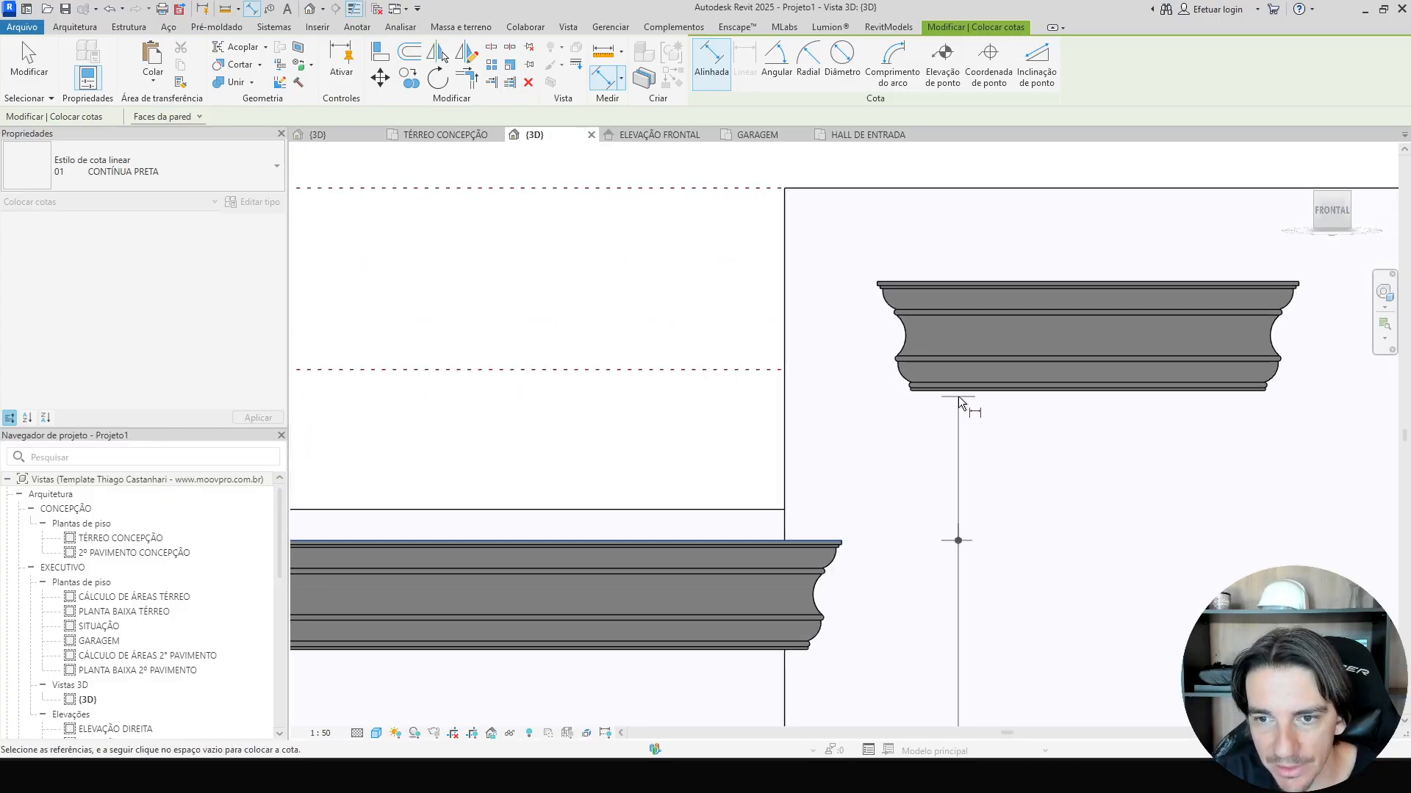
click(955, 395)
click(889, 444)
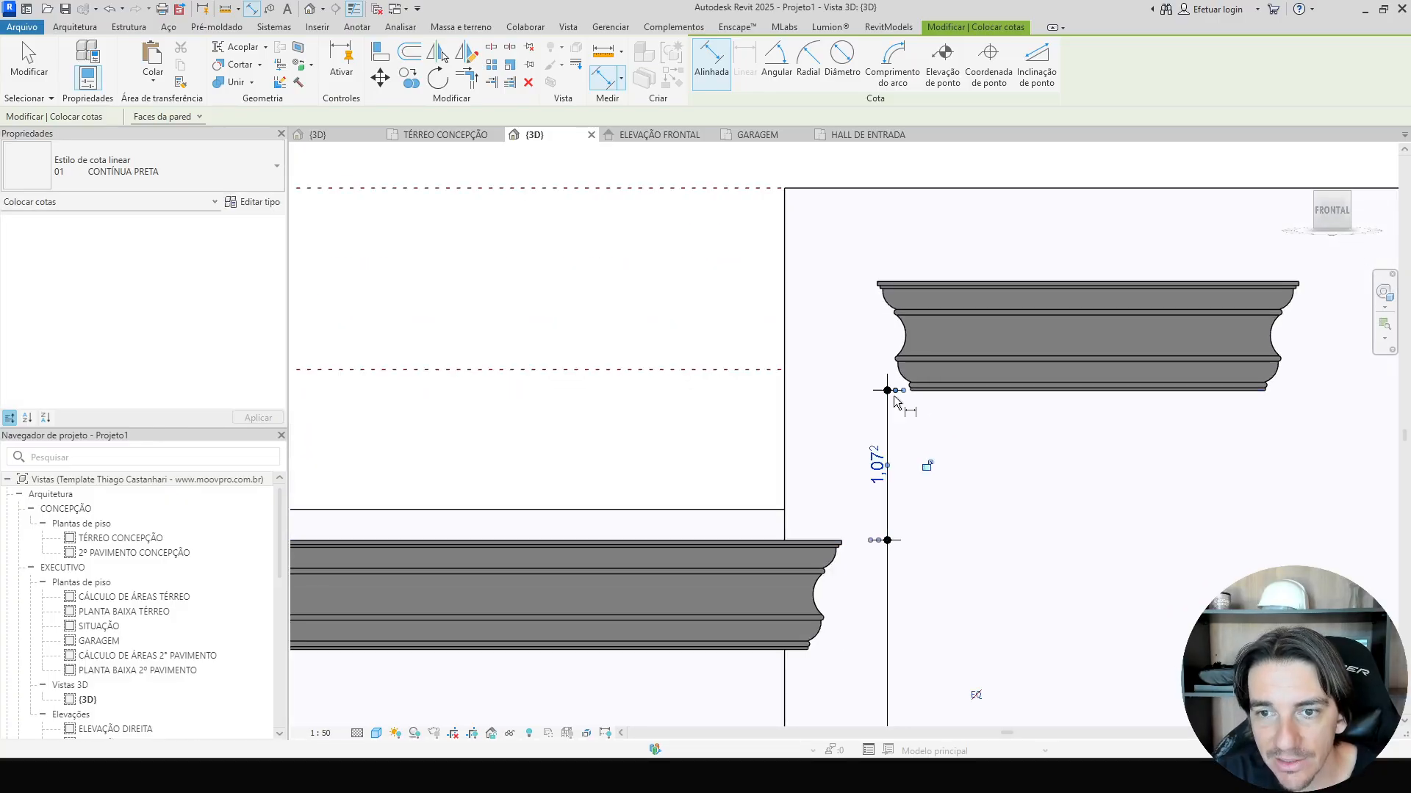
click(918, 282)
middle_drag(1044, 149, 755, 231)
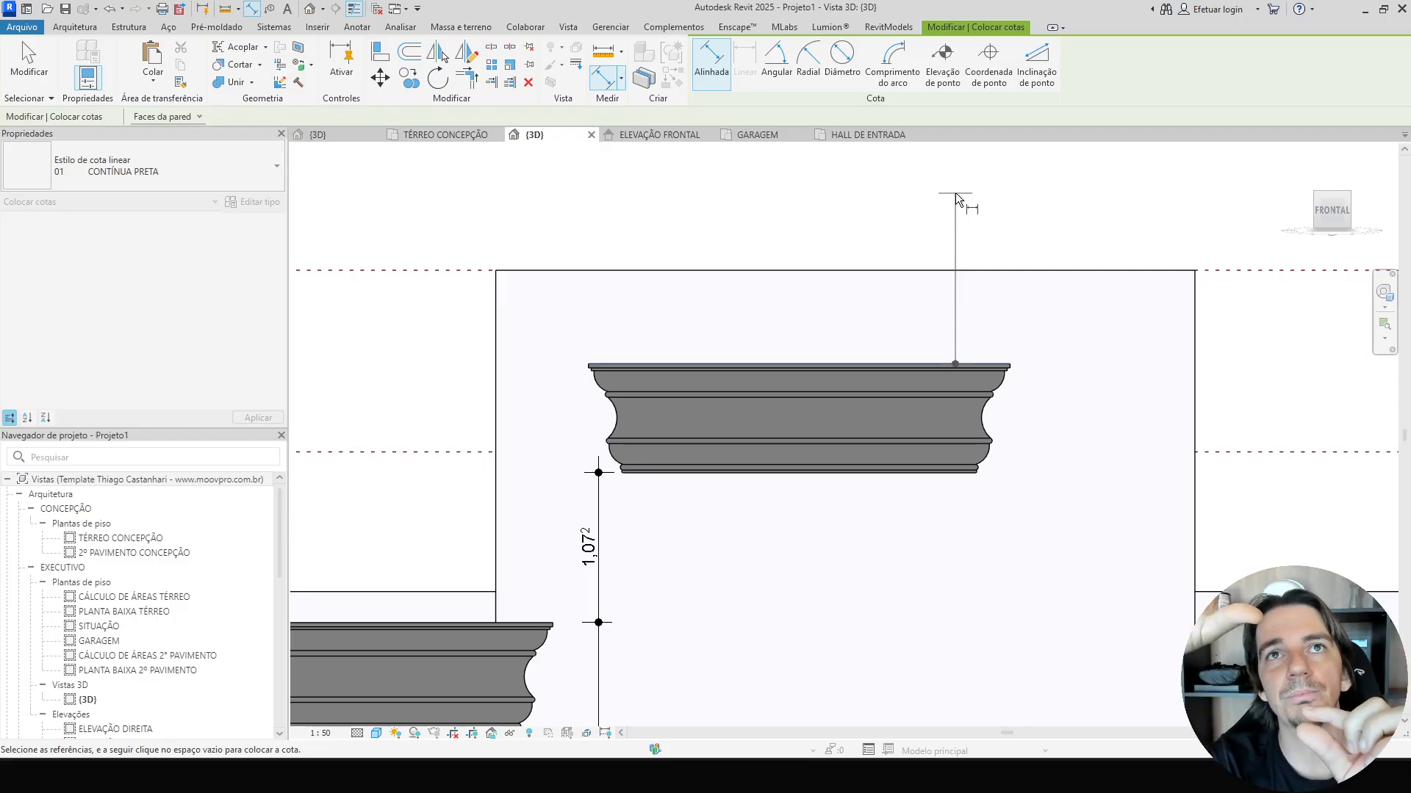
key(Escape)
key(Escape)
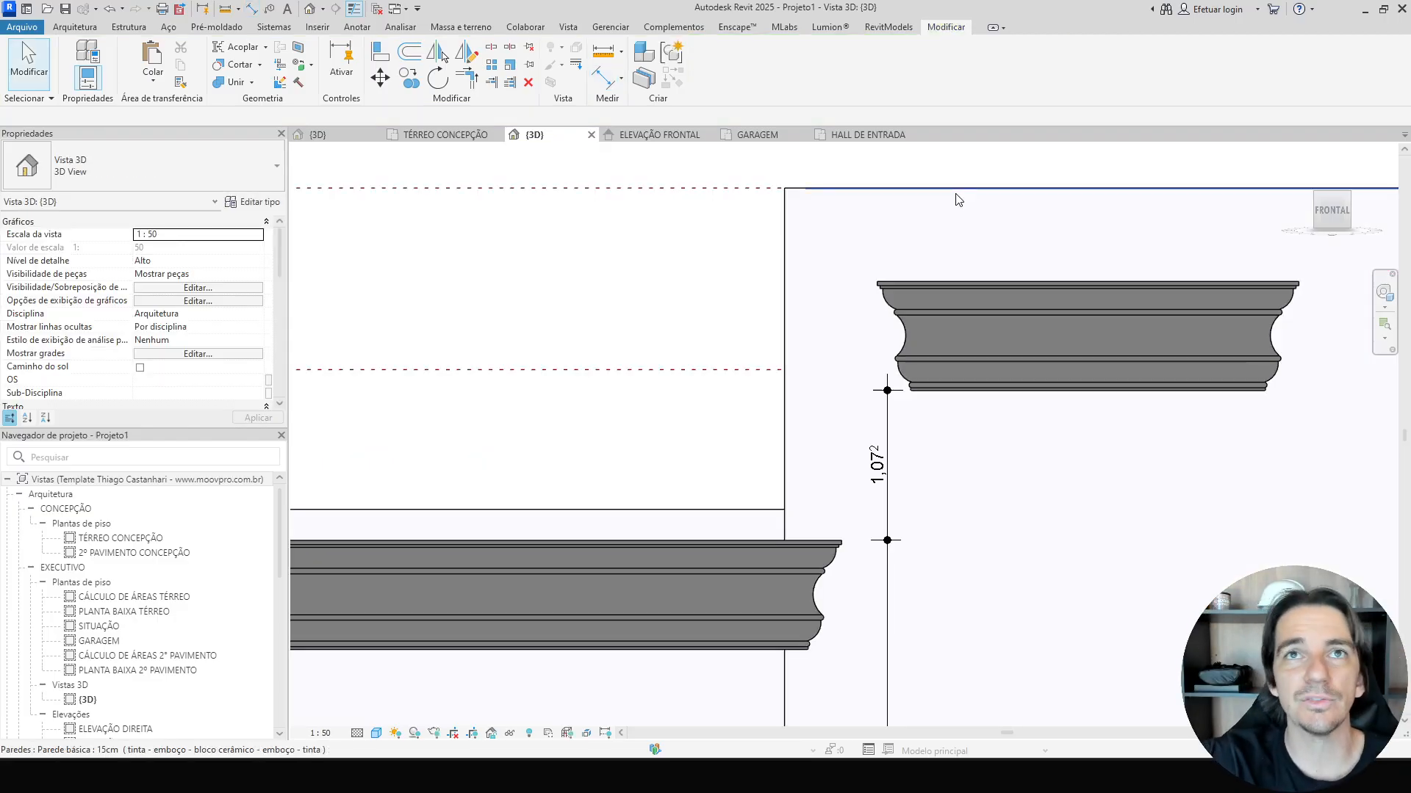
Examine the reference facade photo of the entrance columns and cornices.
key(alt+Tab)
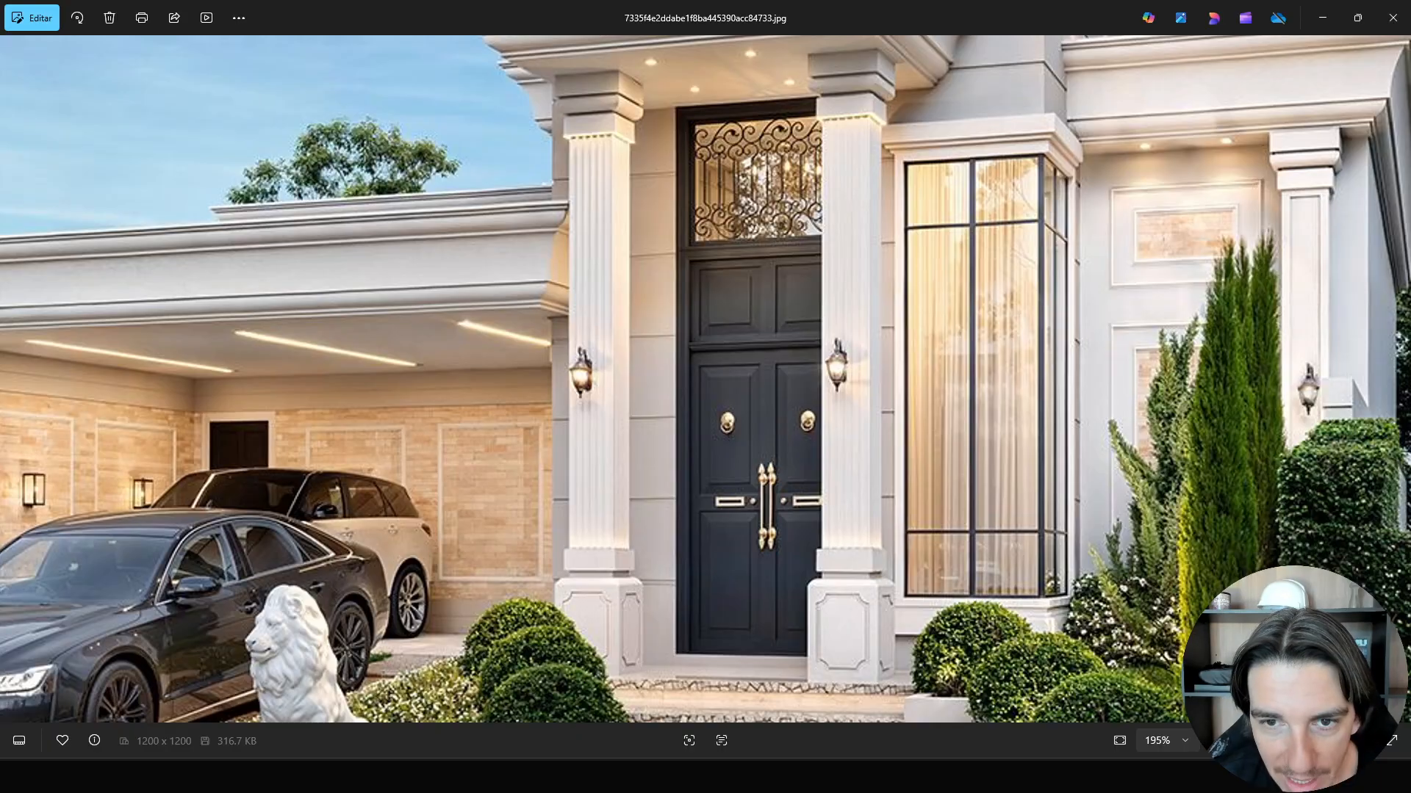
scroll(717, 468, down, 4)
scroll(715, 467, down, 3)
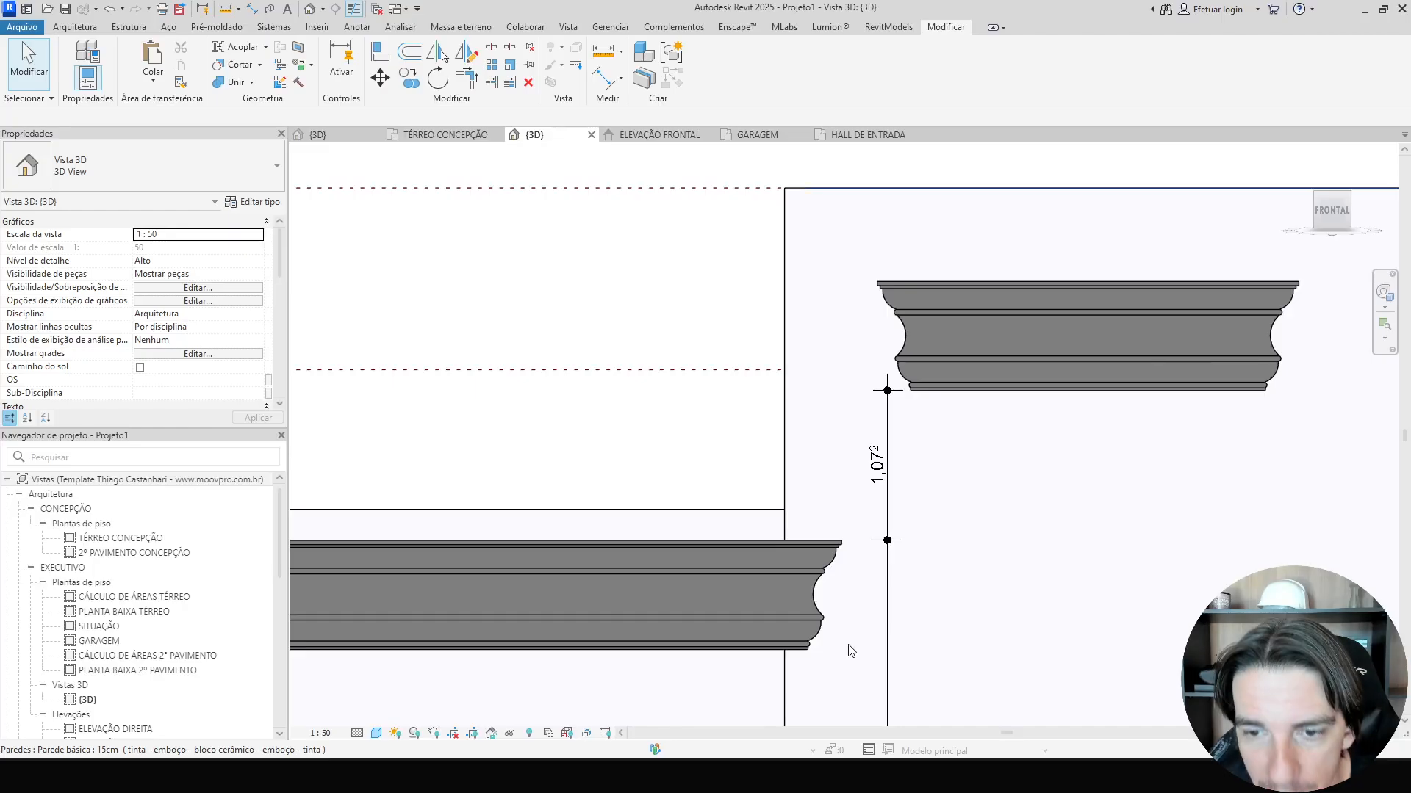
Open the TÉRREO CONCEPÇÃO floor plan.
scroll(923, 526, down, 5)
shift+middle_drag(837, 352, 766, 565)
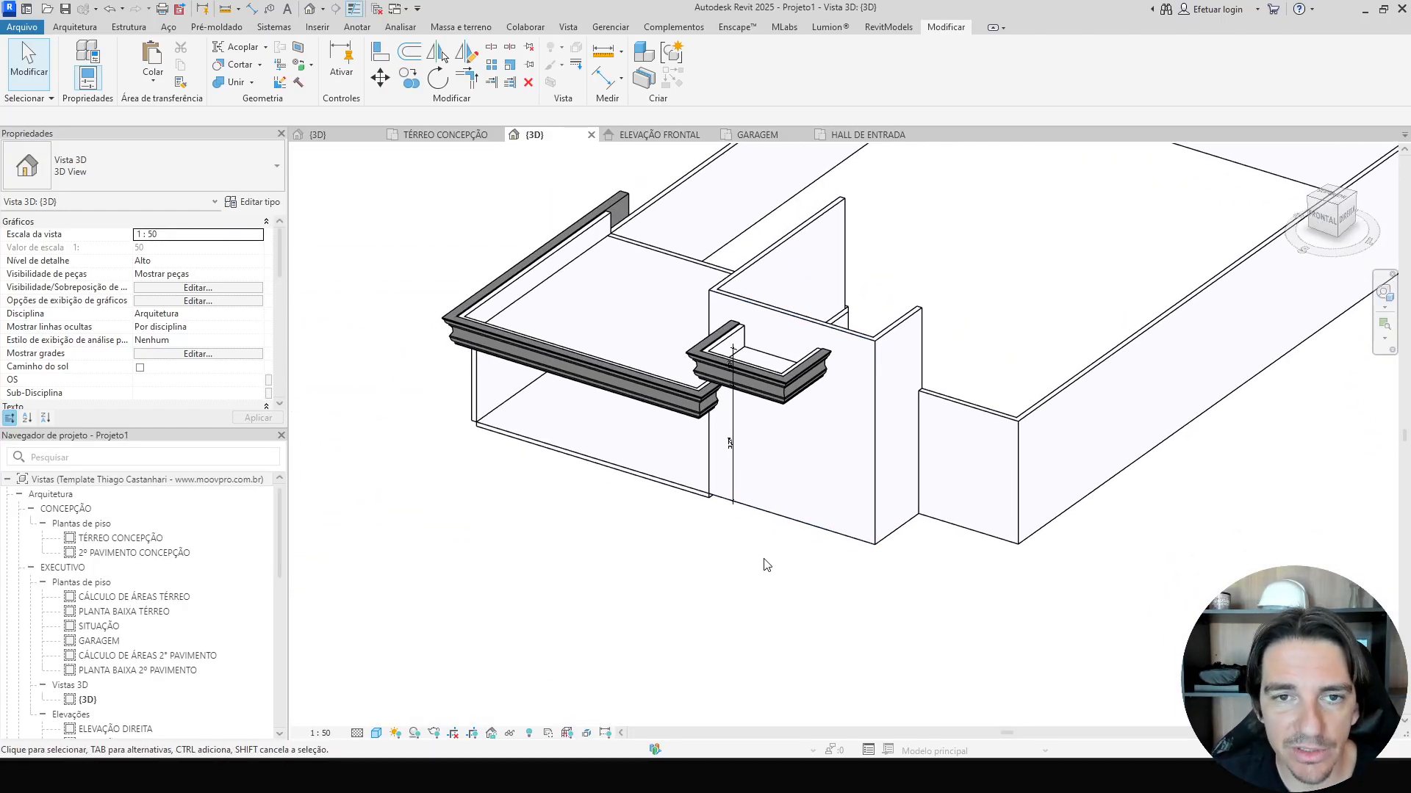
double_click(125, 538)
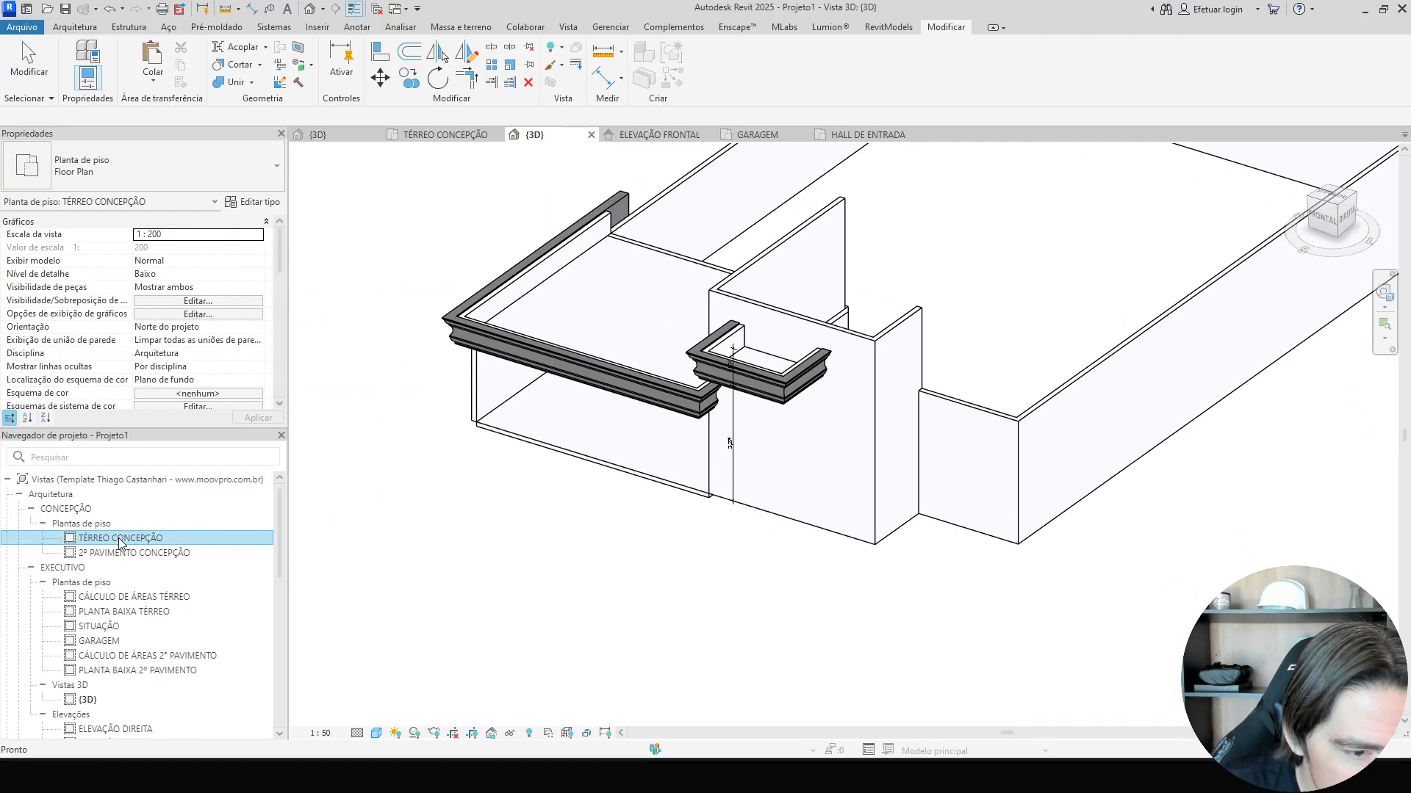
Examine the reference facade photo closely around the entrance column bases.
middle_drag(806, 558, 788, 350)
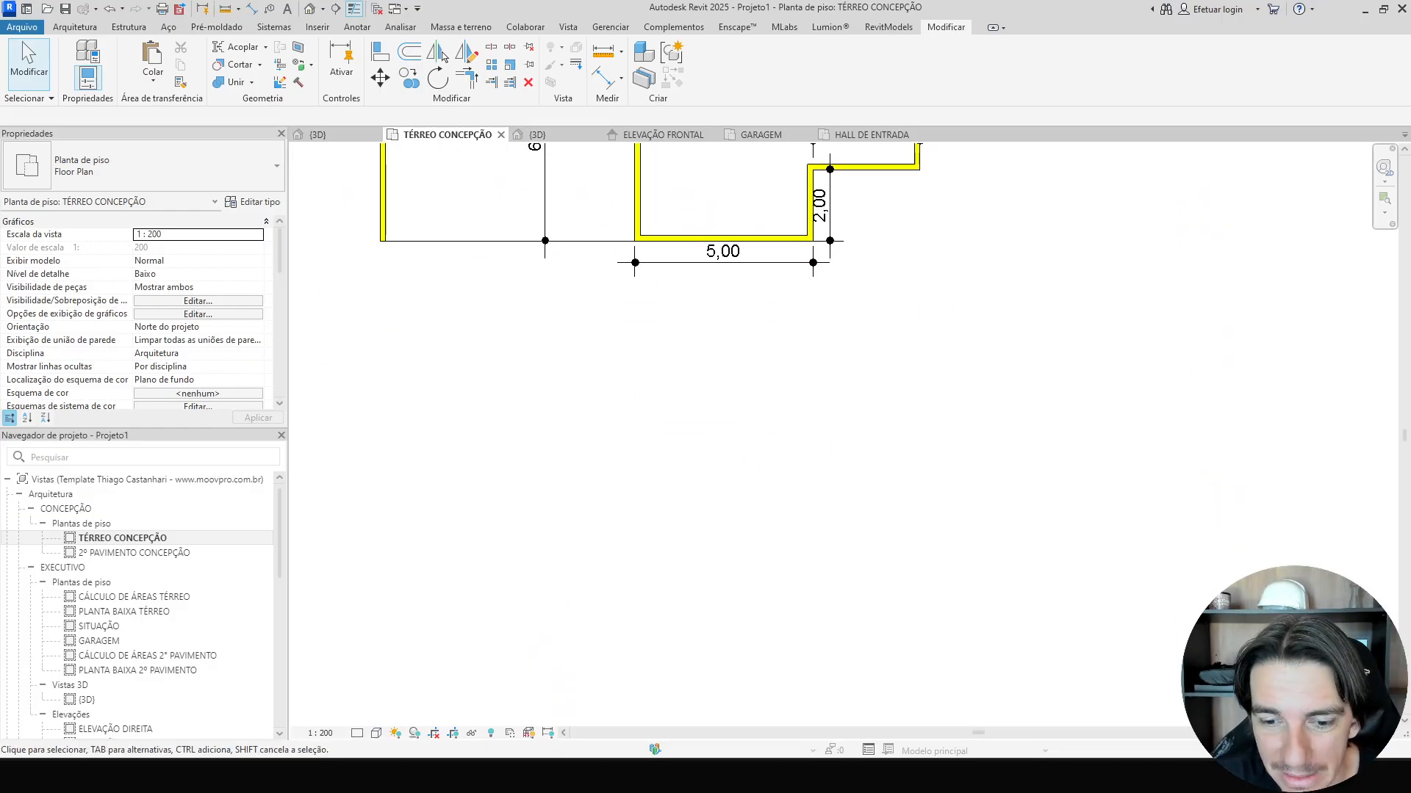
mouse_move(765, 751)
click(738, 691)
scroll(797, 485, up, 5)
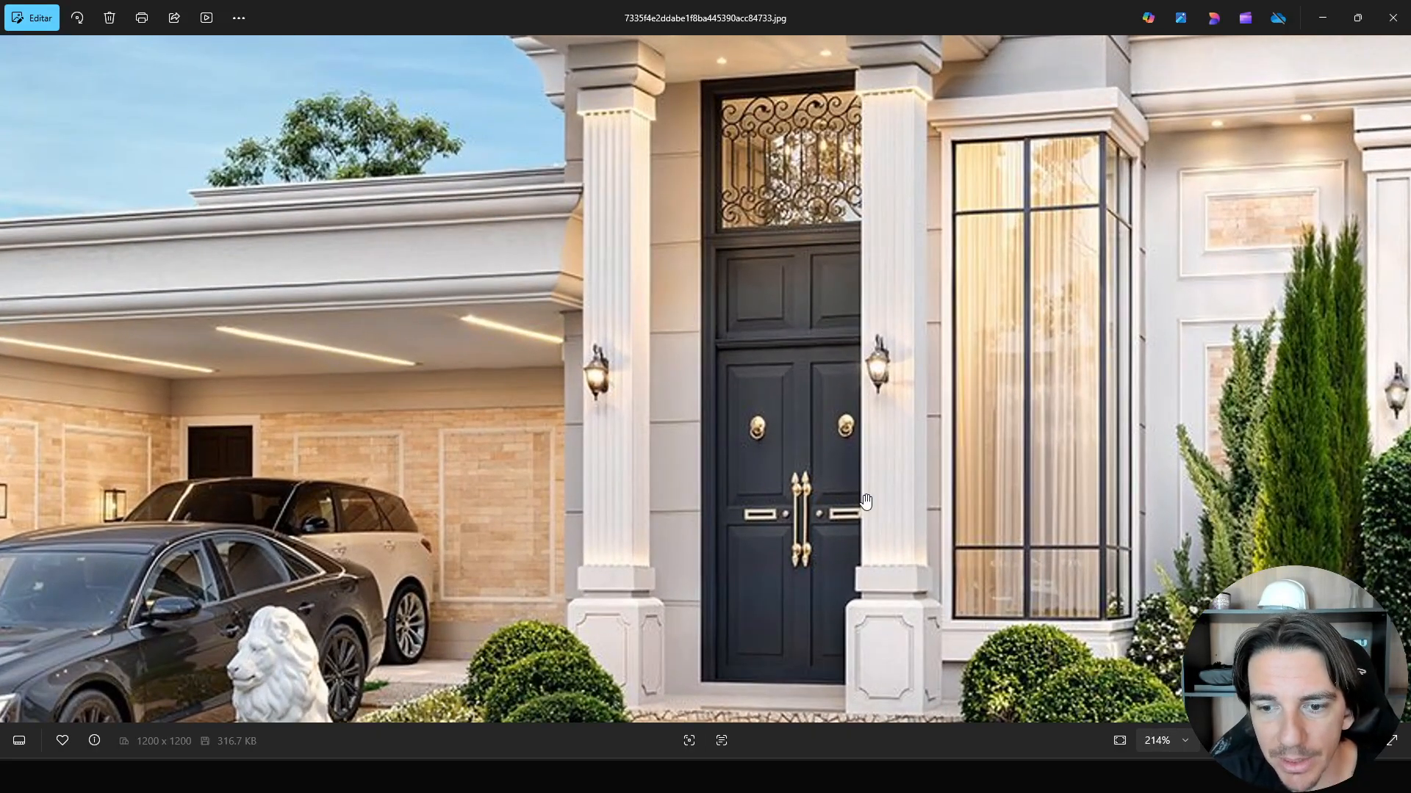
drag(914, 705, 820, 485)
scroll(820, 485, up, 4)
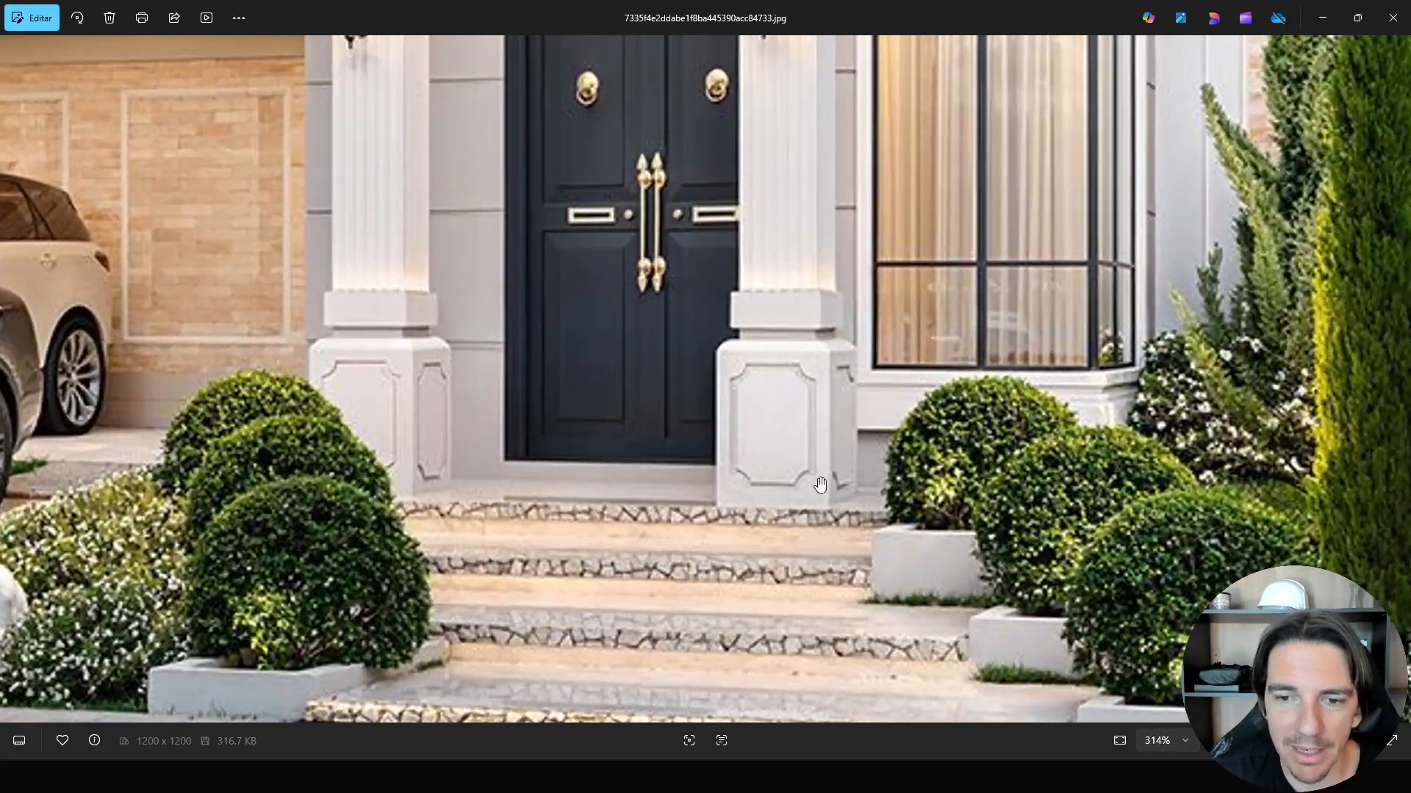
scroll(802, 335, up, 6)
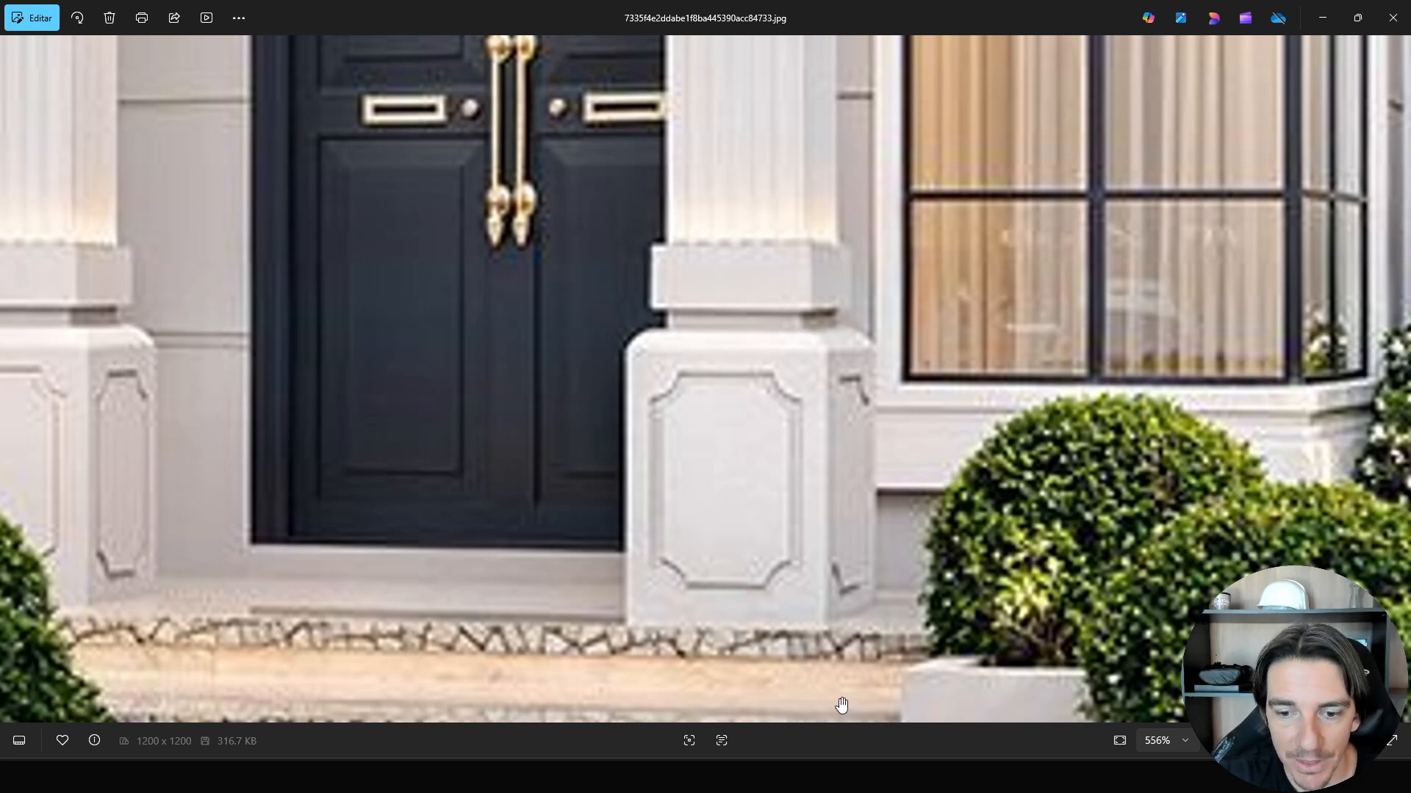
click(838, 775)
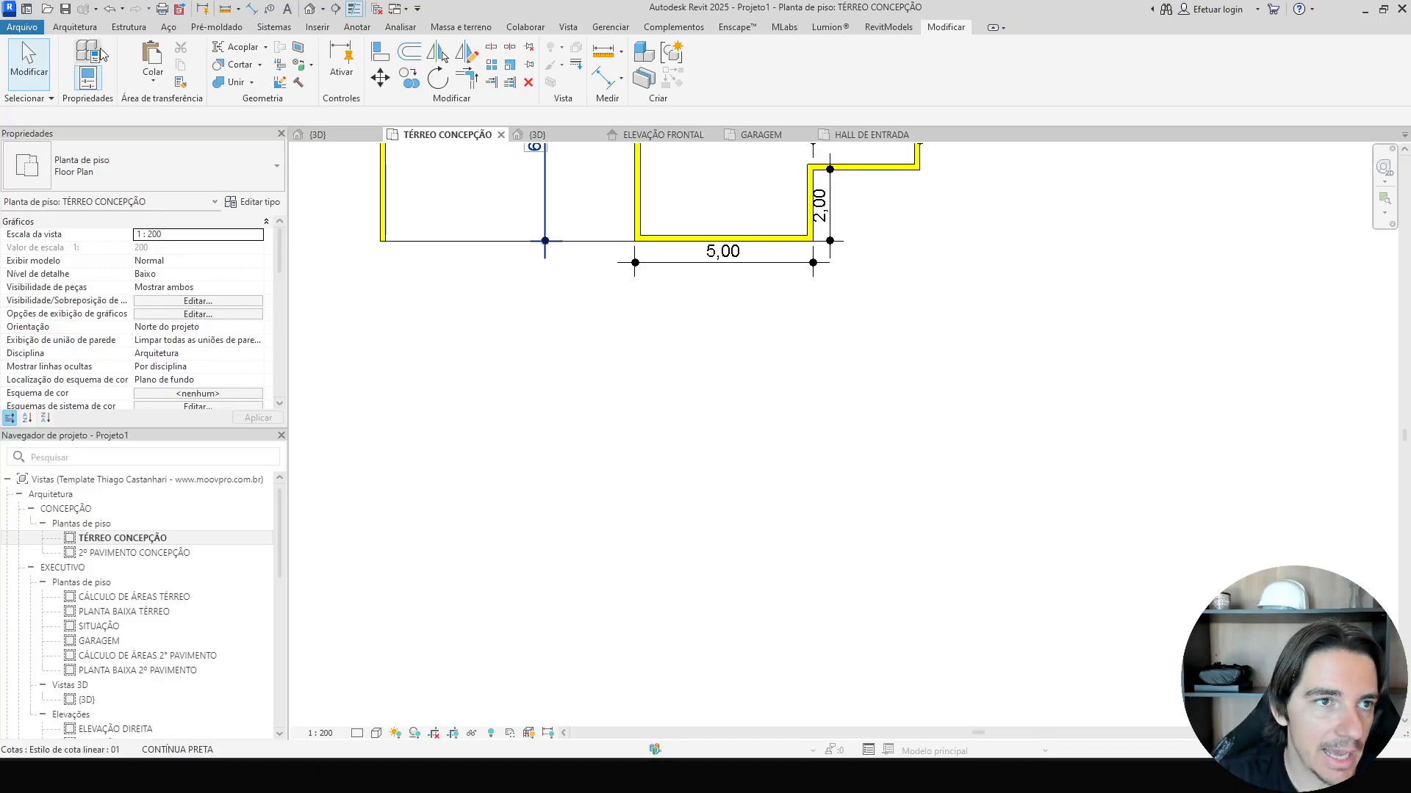
Start a new in-place Generic Models family in the TÉRREO CONCEPÇÃO plan.
click(84, 29)
click(193, 81)
click(220, 142)
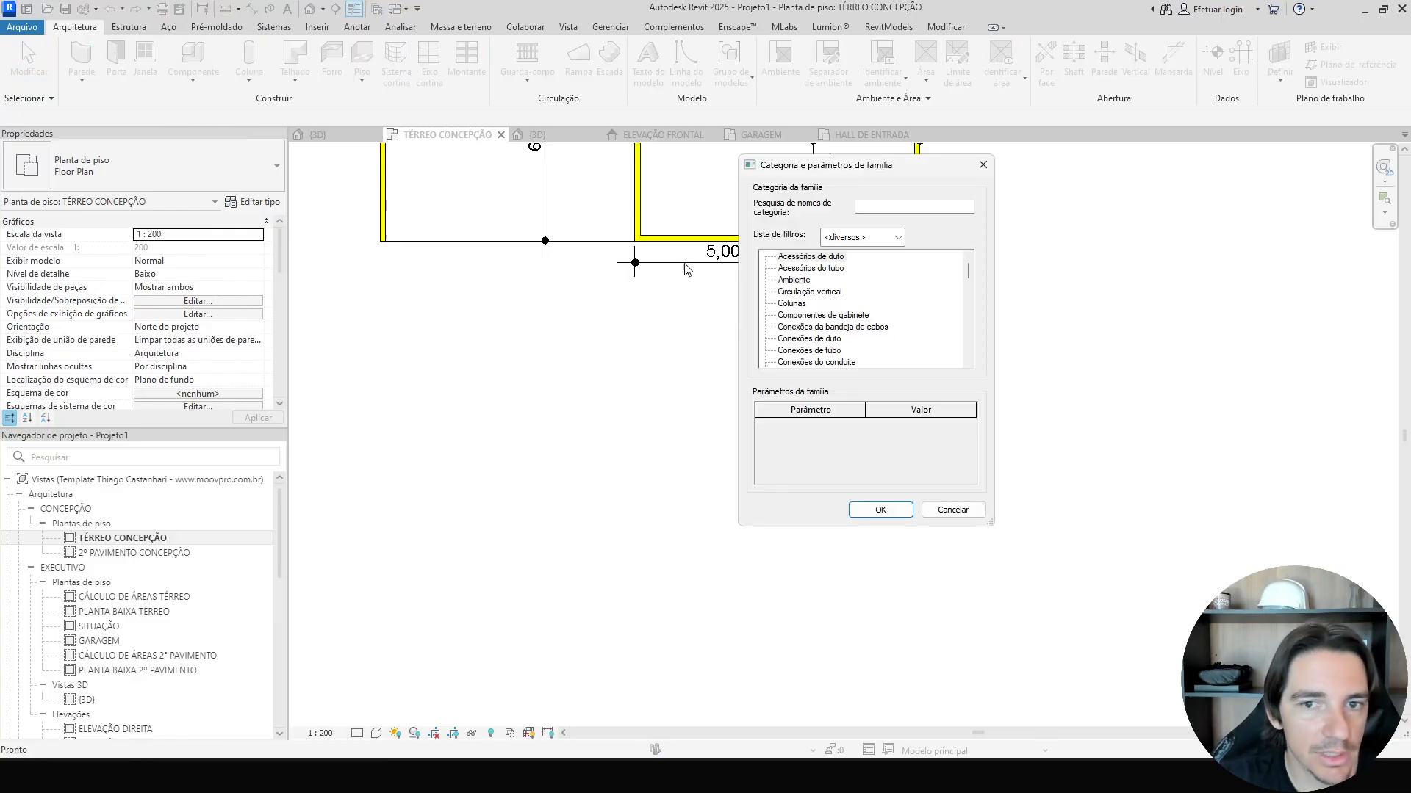
click(808, 306)
key(m)
key(m)
key(m)
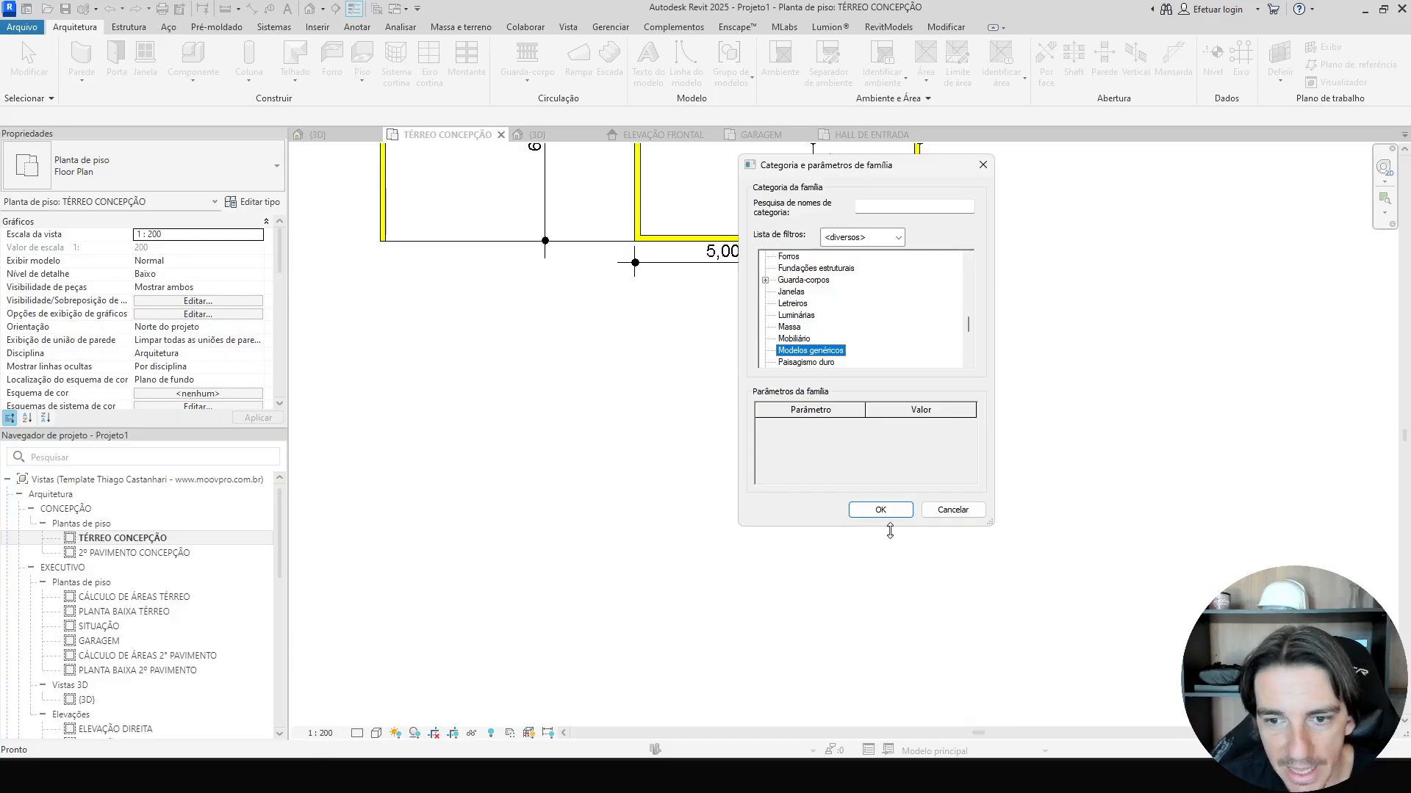
click(880, 510)
click(705, 411)
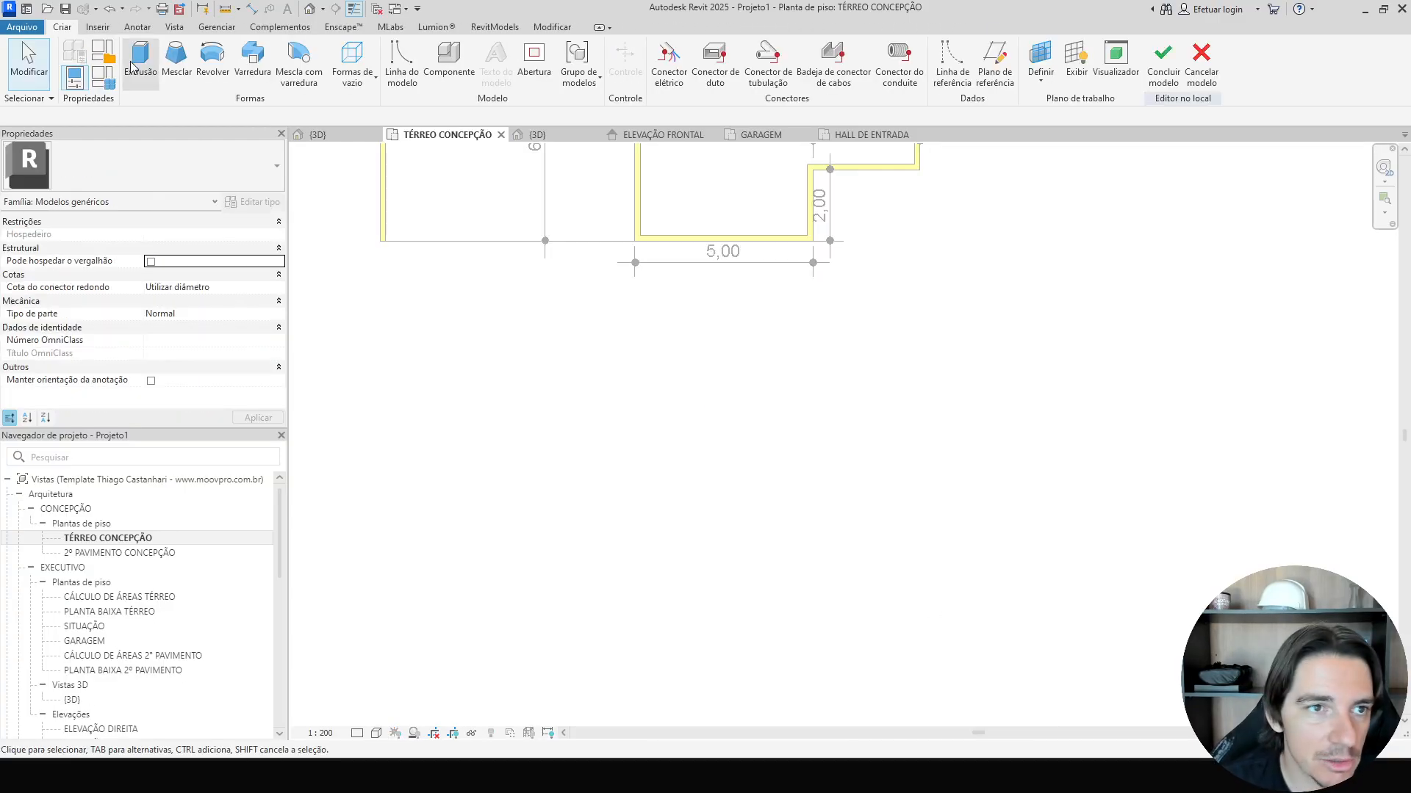
Sketch a rectangular extrusion profile and set its sides to 0.50 by 0.35.
click(140, 62)
click(738, 49)
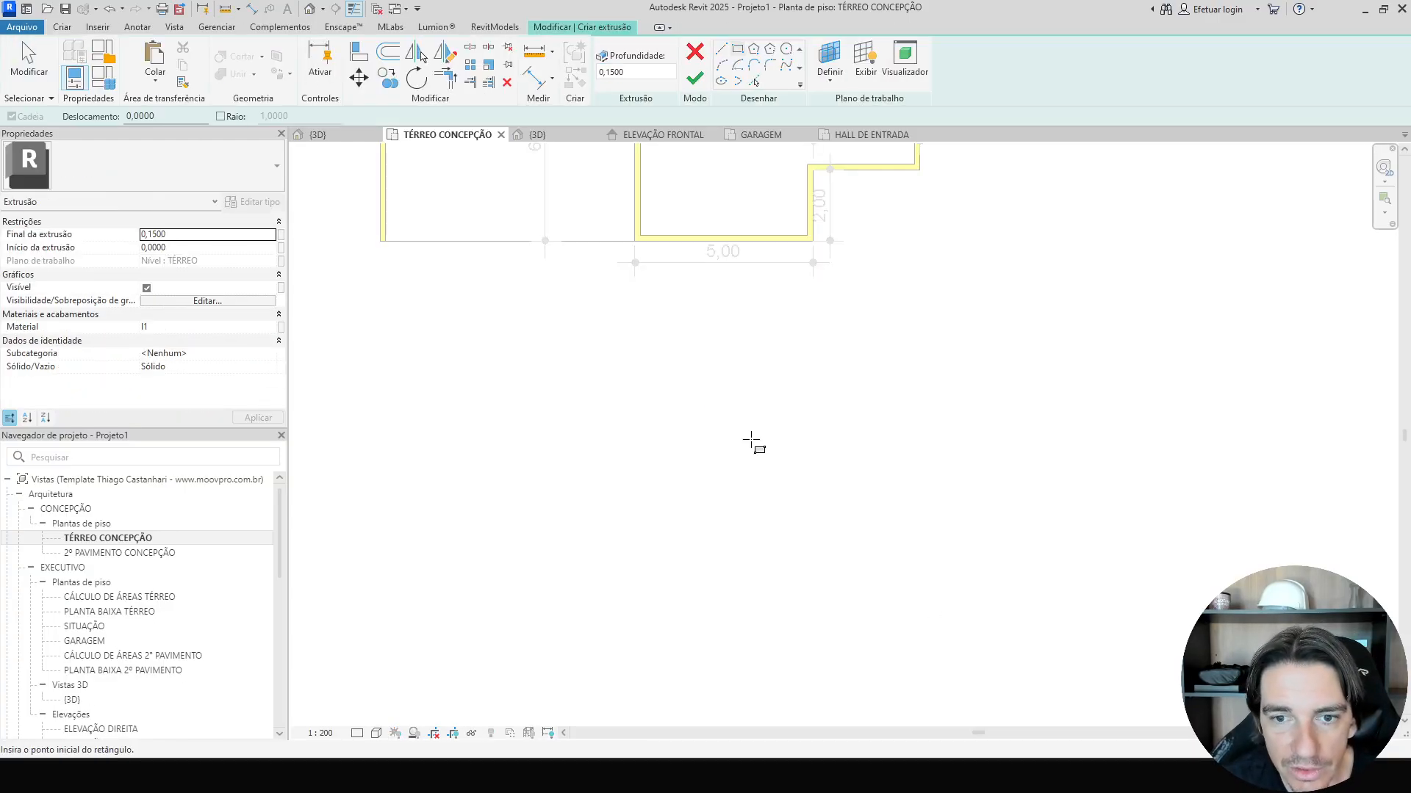
click(751, 421)
click(813, 471)
key(Escape)
key(Escape)
click(812, 460)
scroll(808, 455, up, 2)
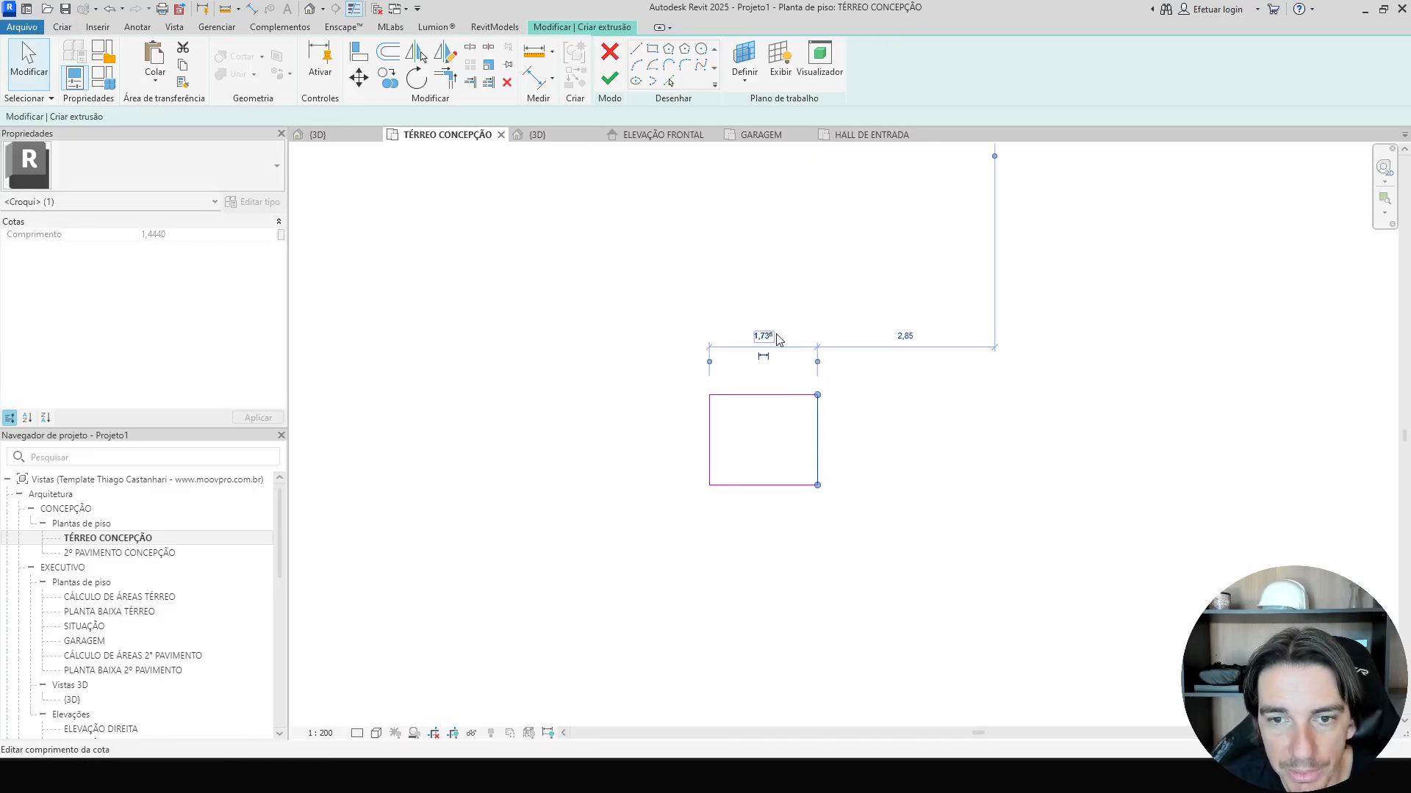
click(773, 334)
text(50)
key(Return)
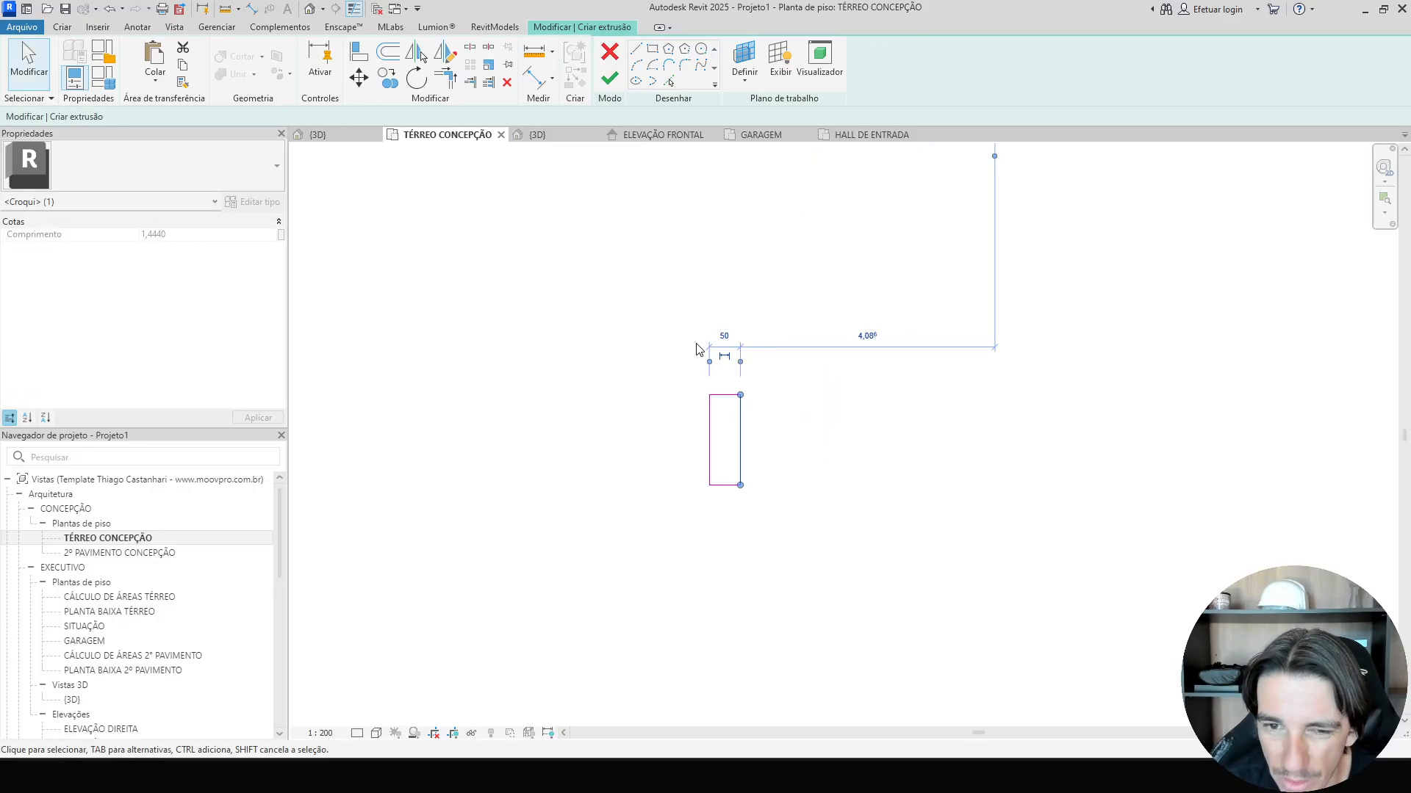
click(725, 395)
click(761, 440)
text(,35)
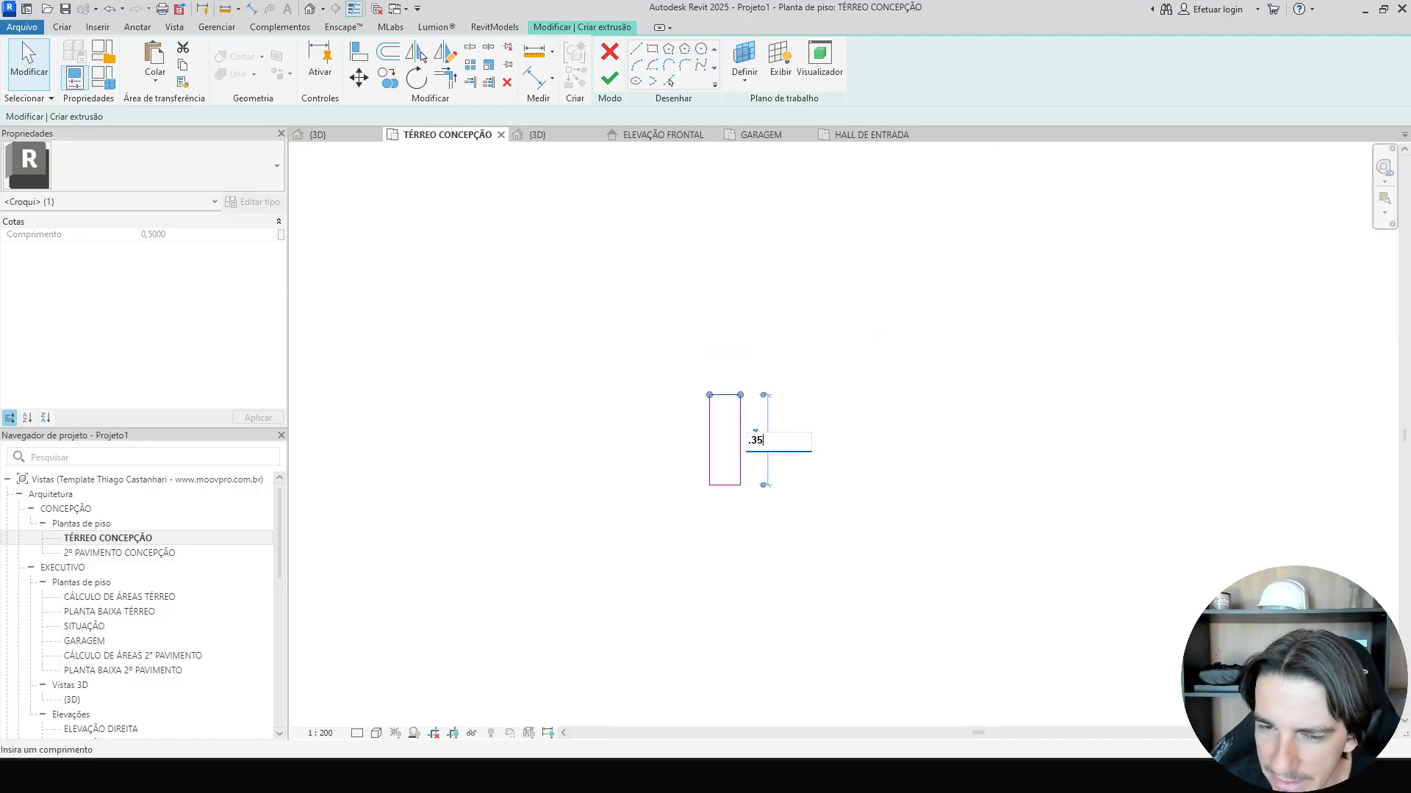
key(Return)
key(Escape)
scroll(758, 476, up, 1)
scroll(735, 571, up, 1)
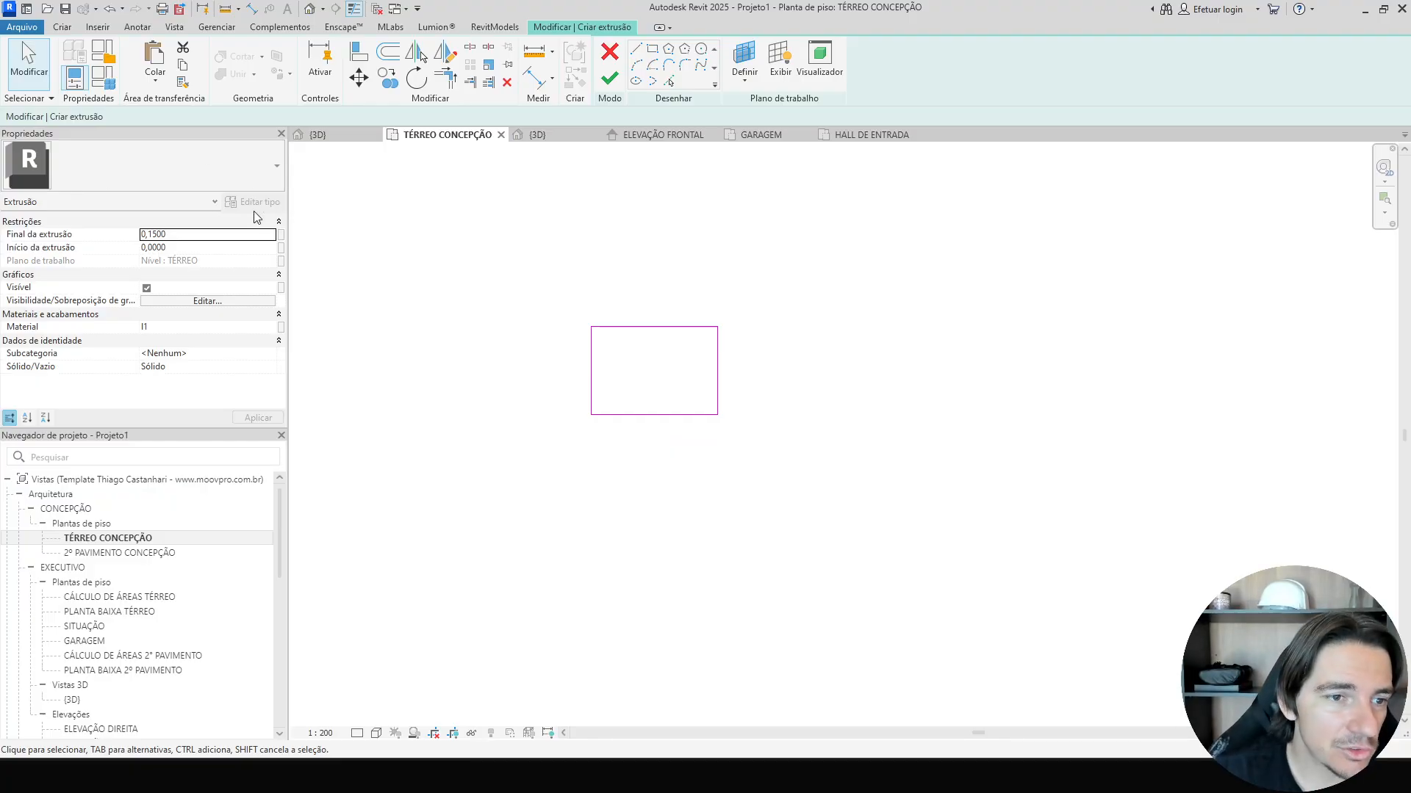
Set the extrusion end to 0.5 and finish the extrusion.
click(184, 239)
text(0,5)
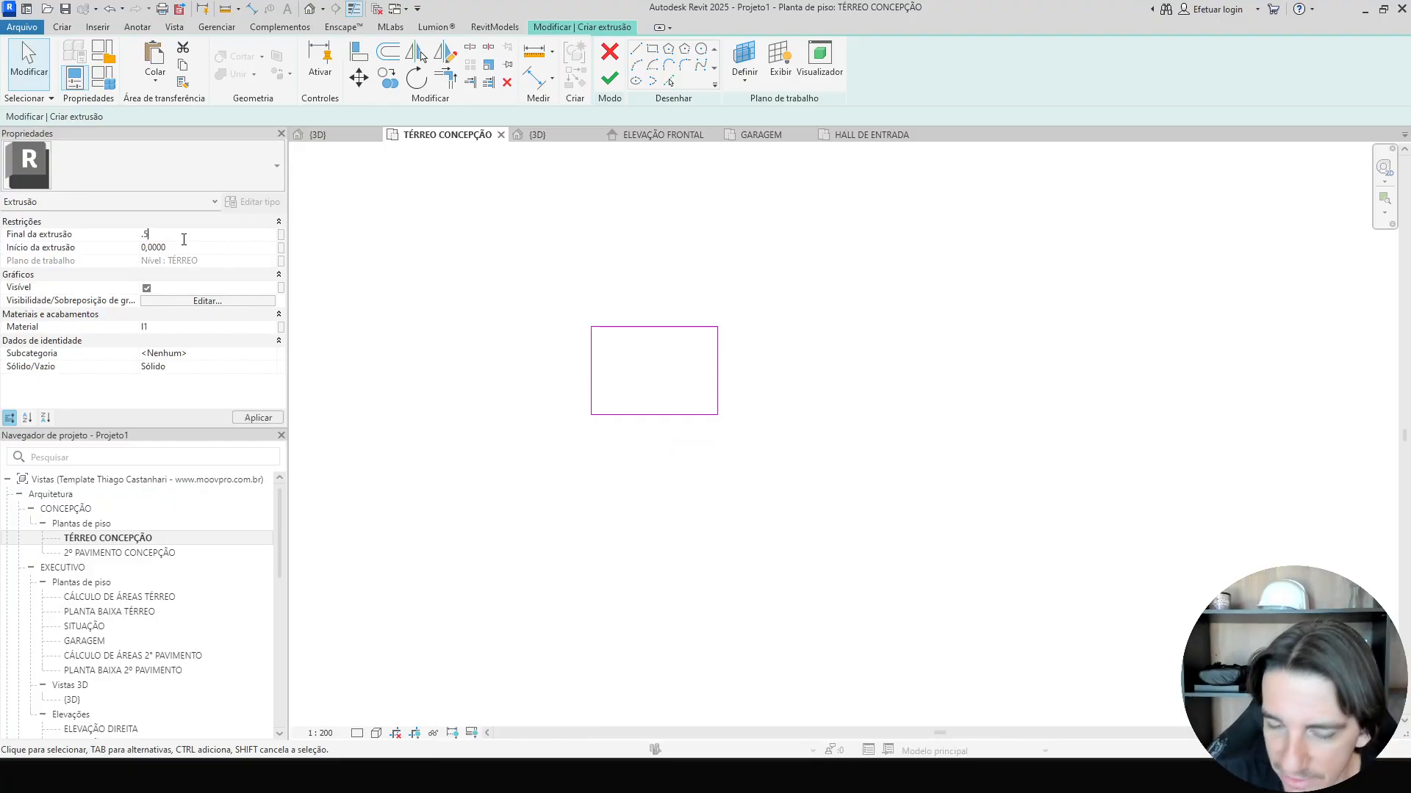
key(Return)
click(617, 88)
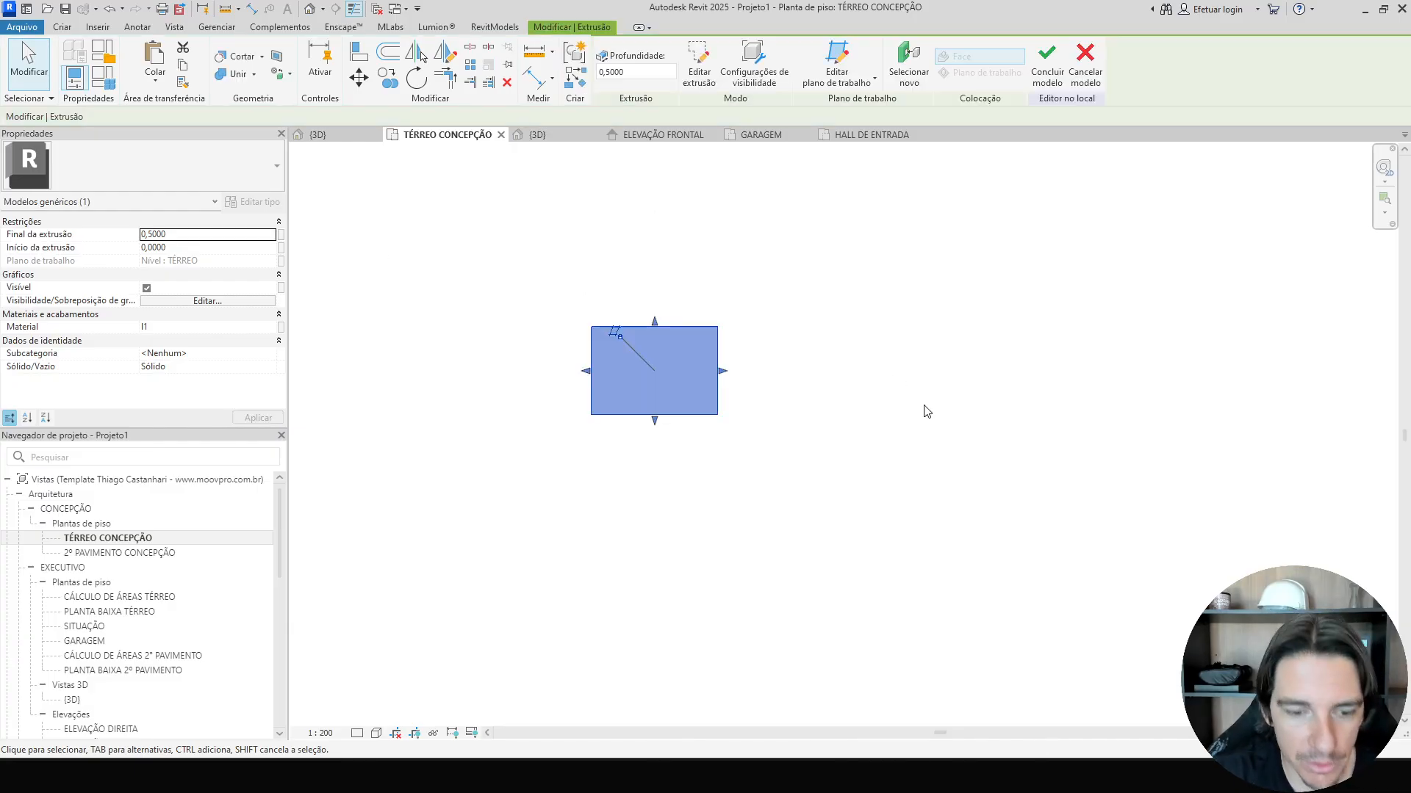
Compare the new block in the 3D view with the reference photo of the column bases.
key(ctrl+Tab)
shift+middle_drag(908, 466, 884, 432)
scroll(884, 432, up, 1)
scroll(706, 490, up, 2)
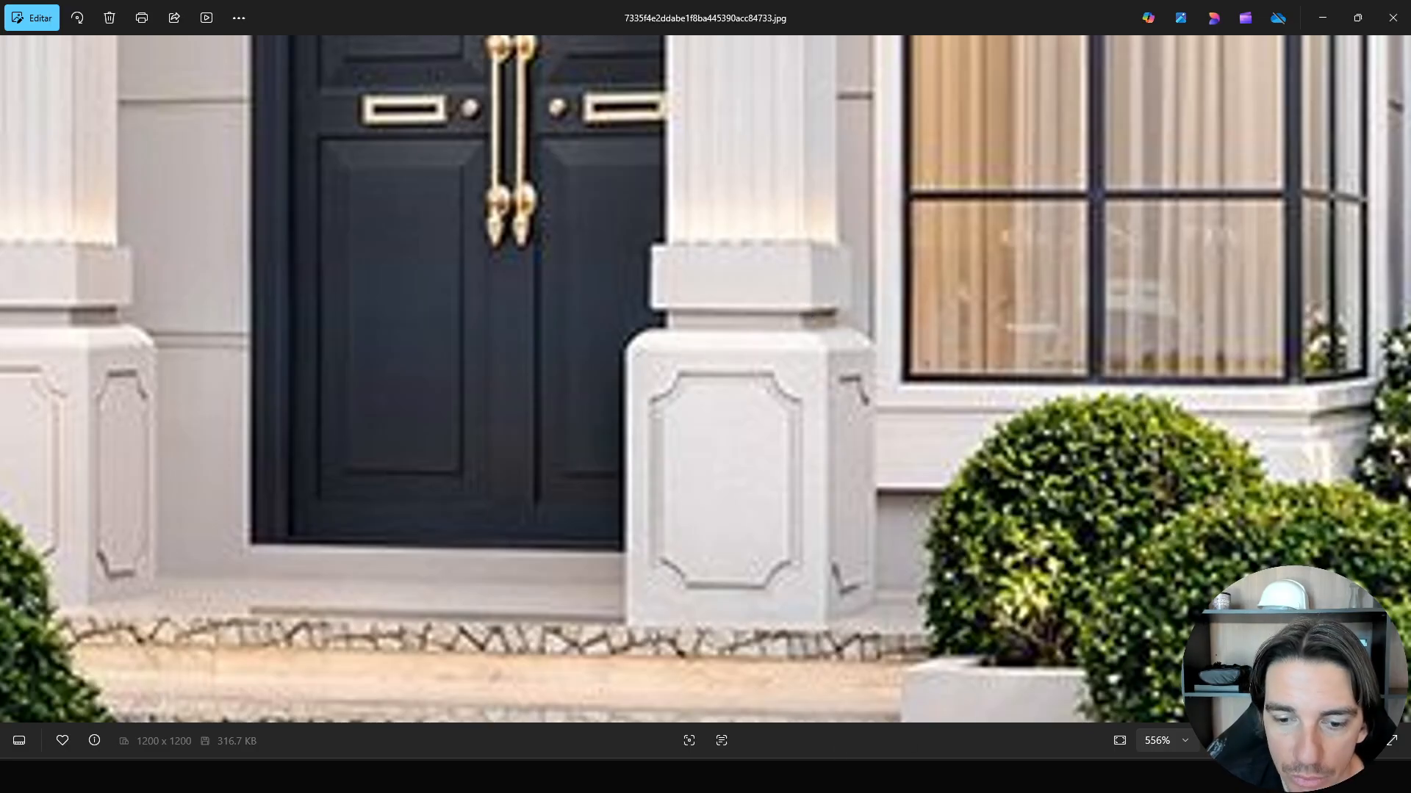
click(836, 776)
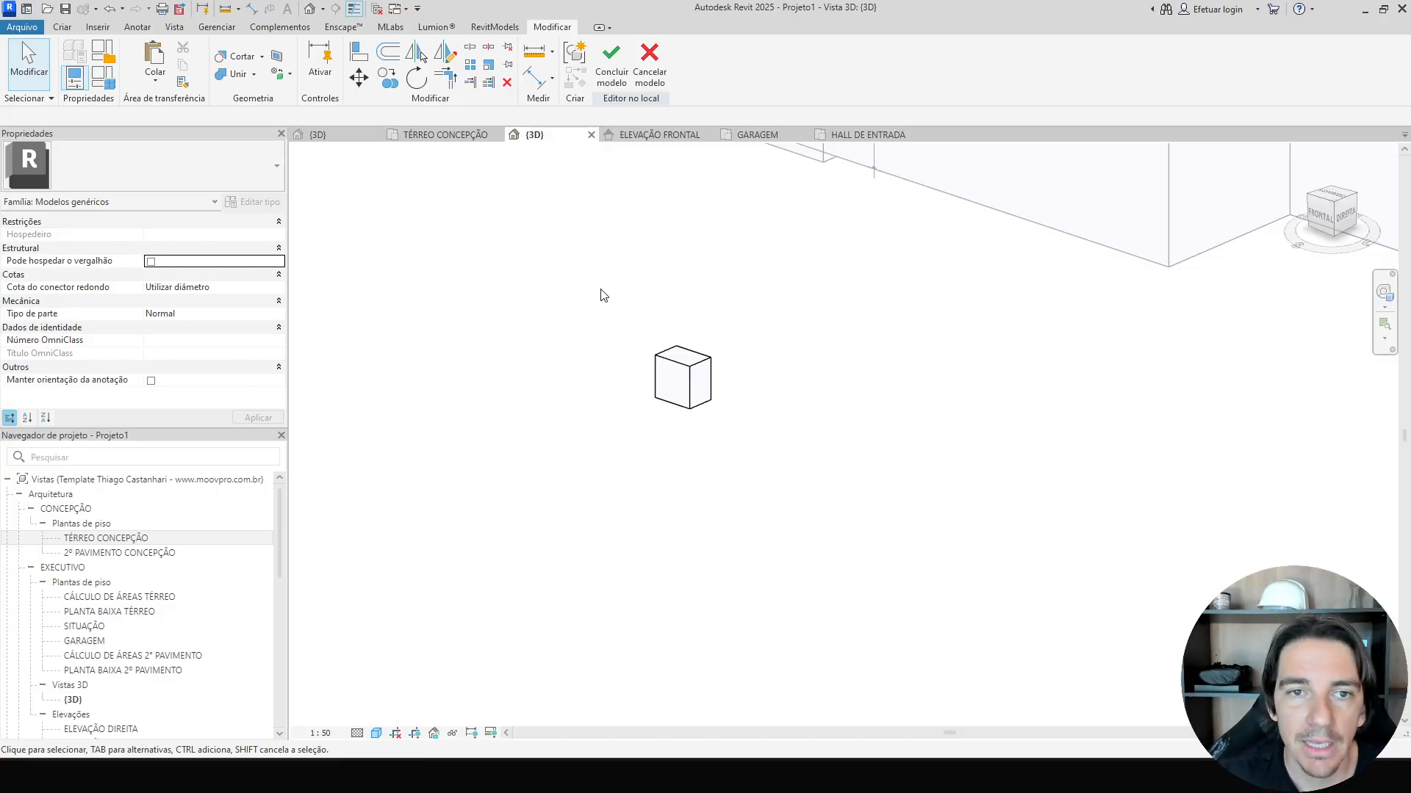
Set the work plane to the top face of the extruded block.
scroll(603, 296, up, 5)
click(65, 28)
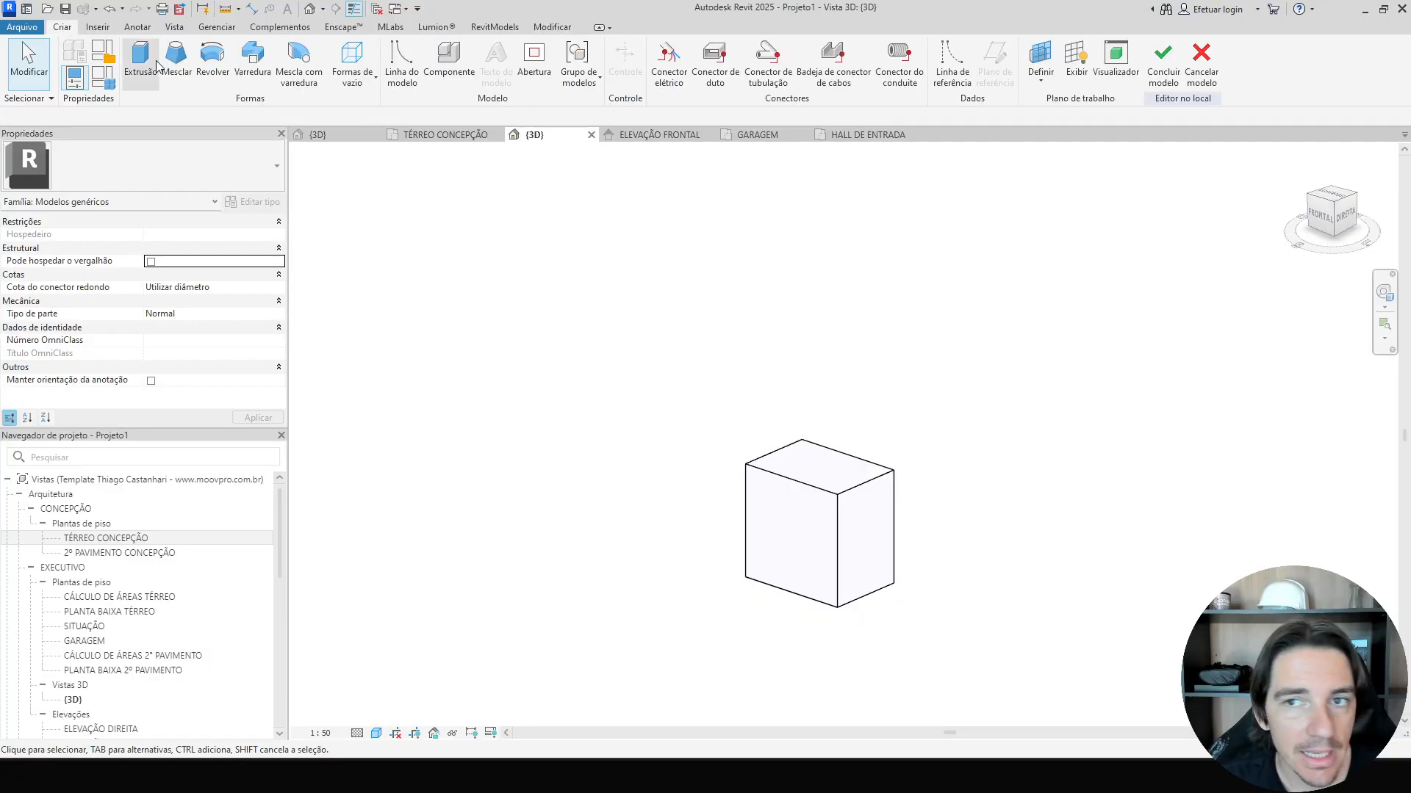
click(1040, 64)
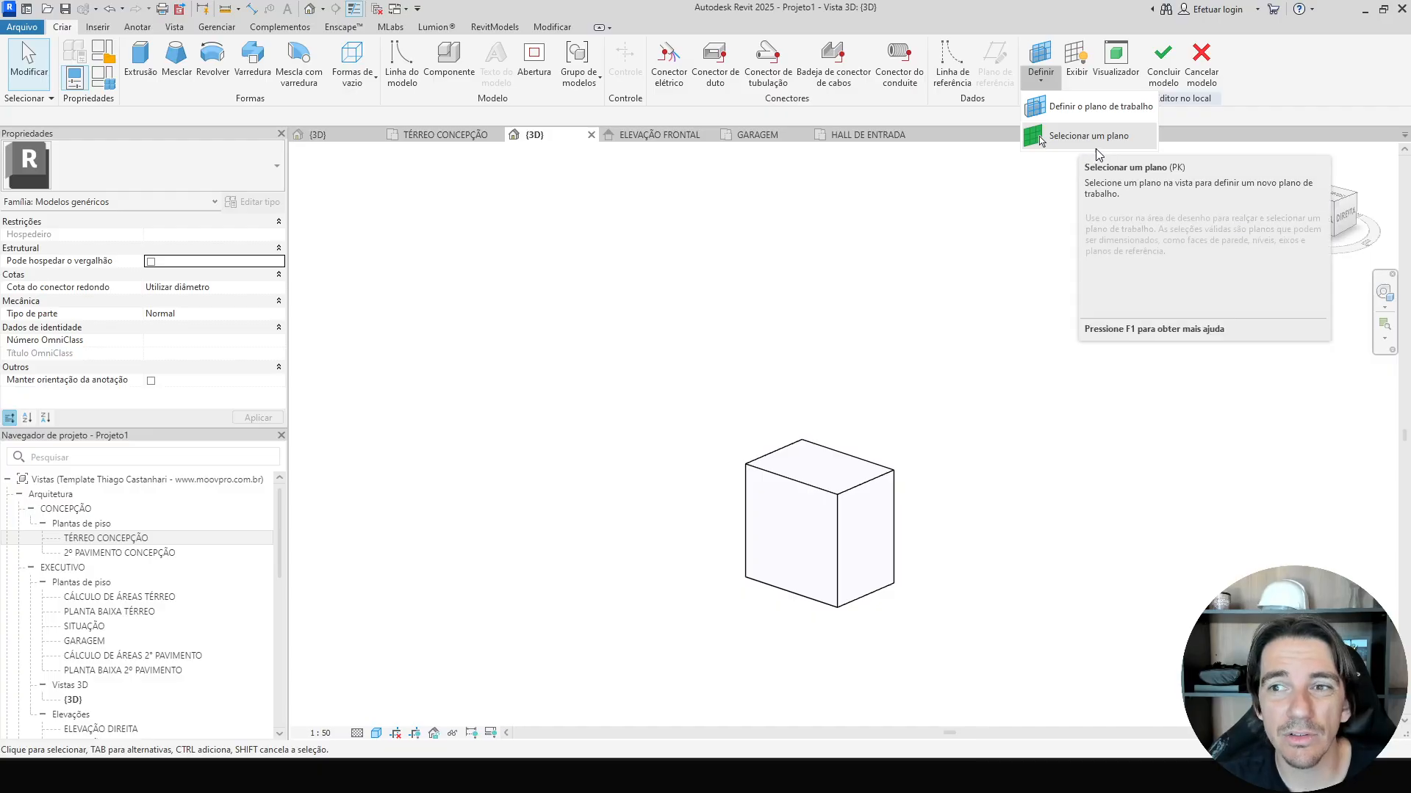
click(1022, 342)
key(d)
key(s)
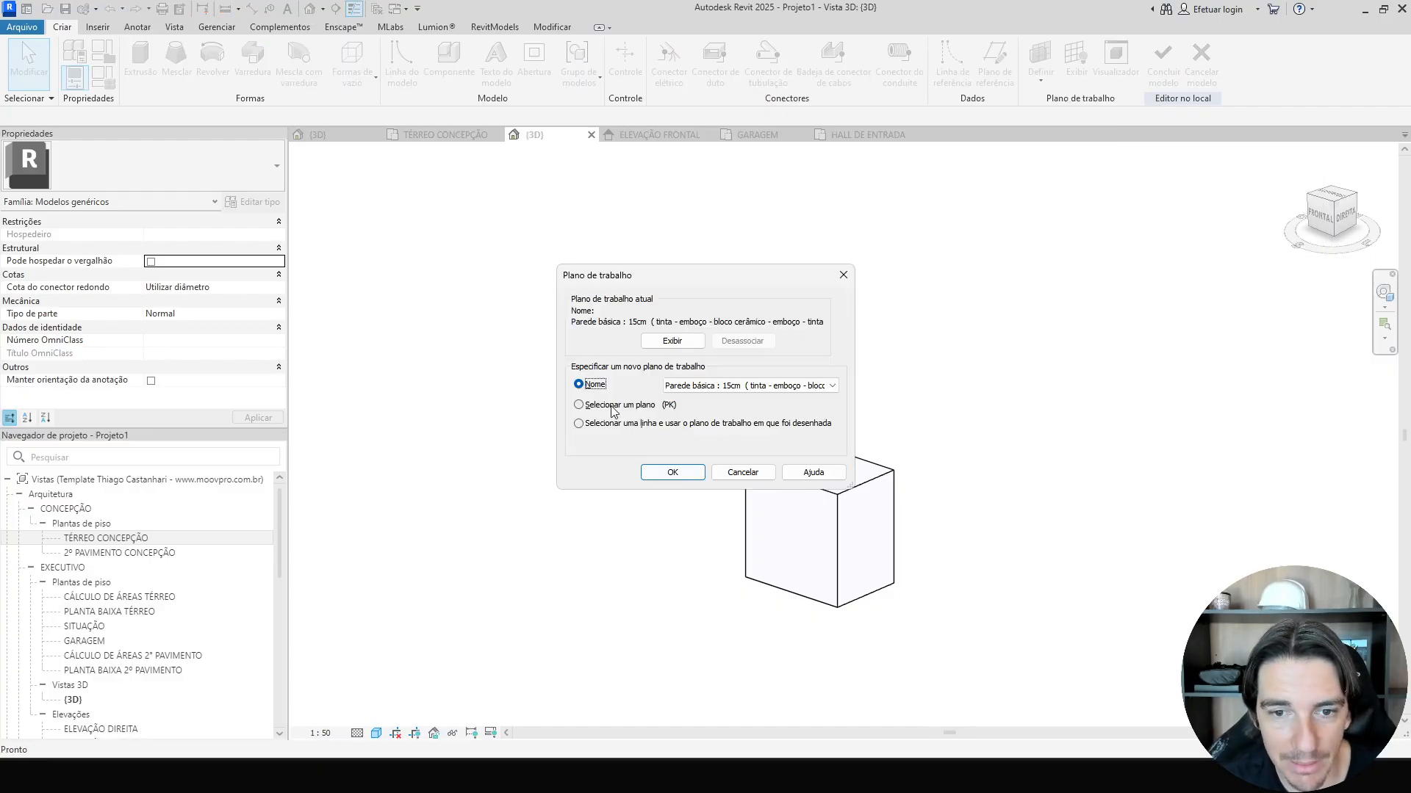
click(612, 408)
click(673, 473)
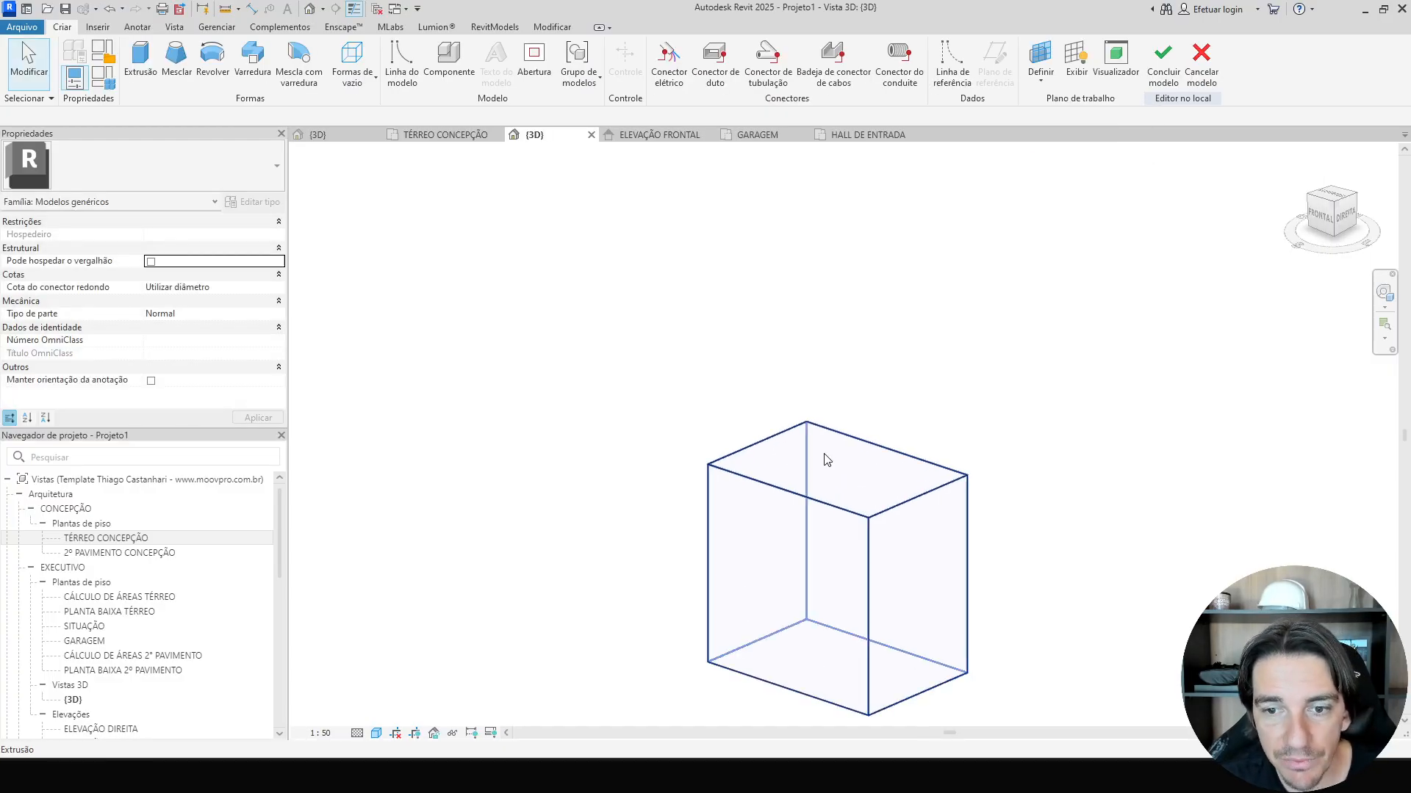
click(826, 460)
click(1075, 62)
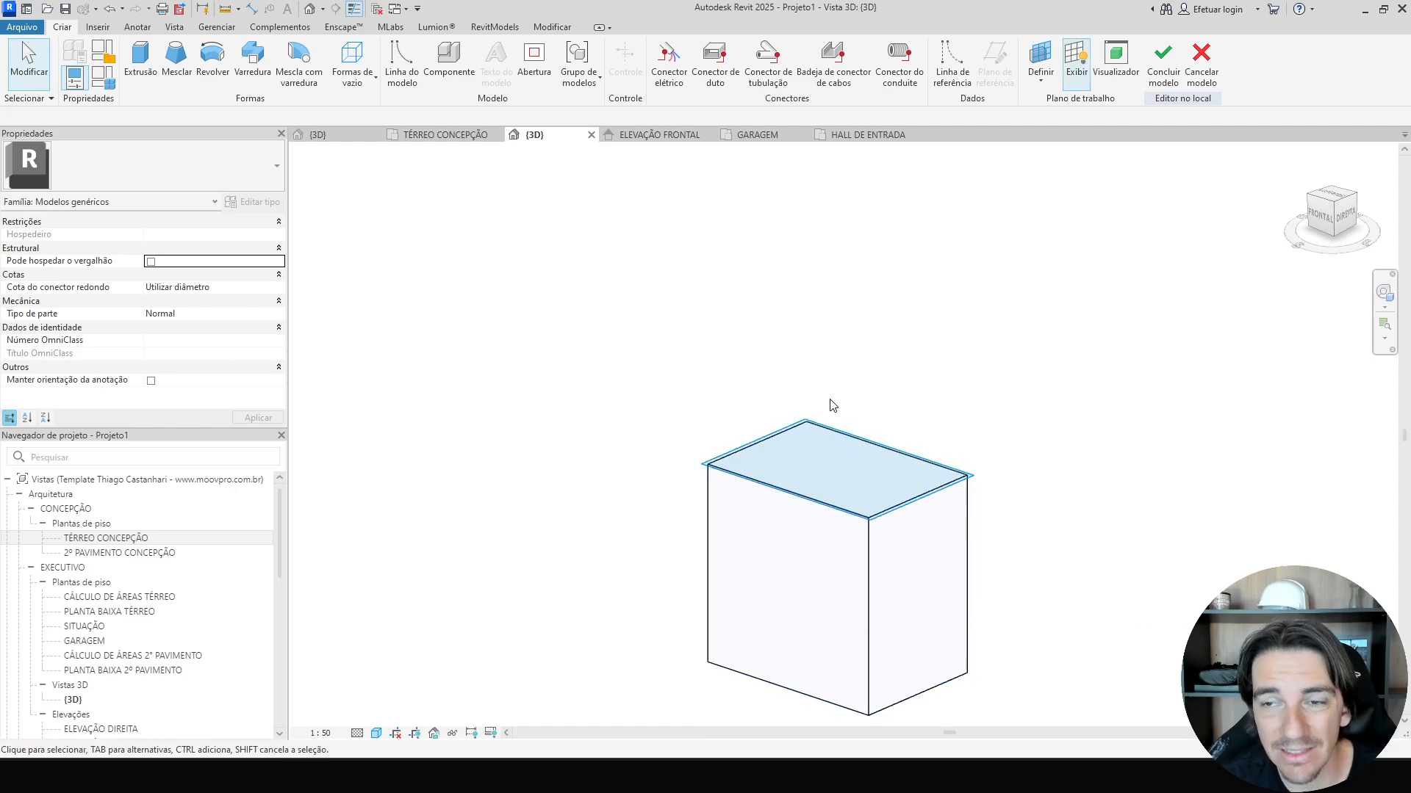
click(1077, 77)
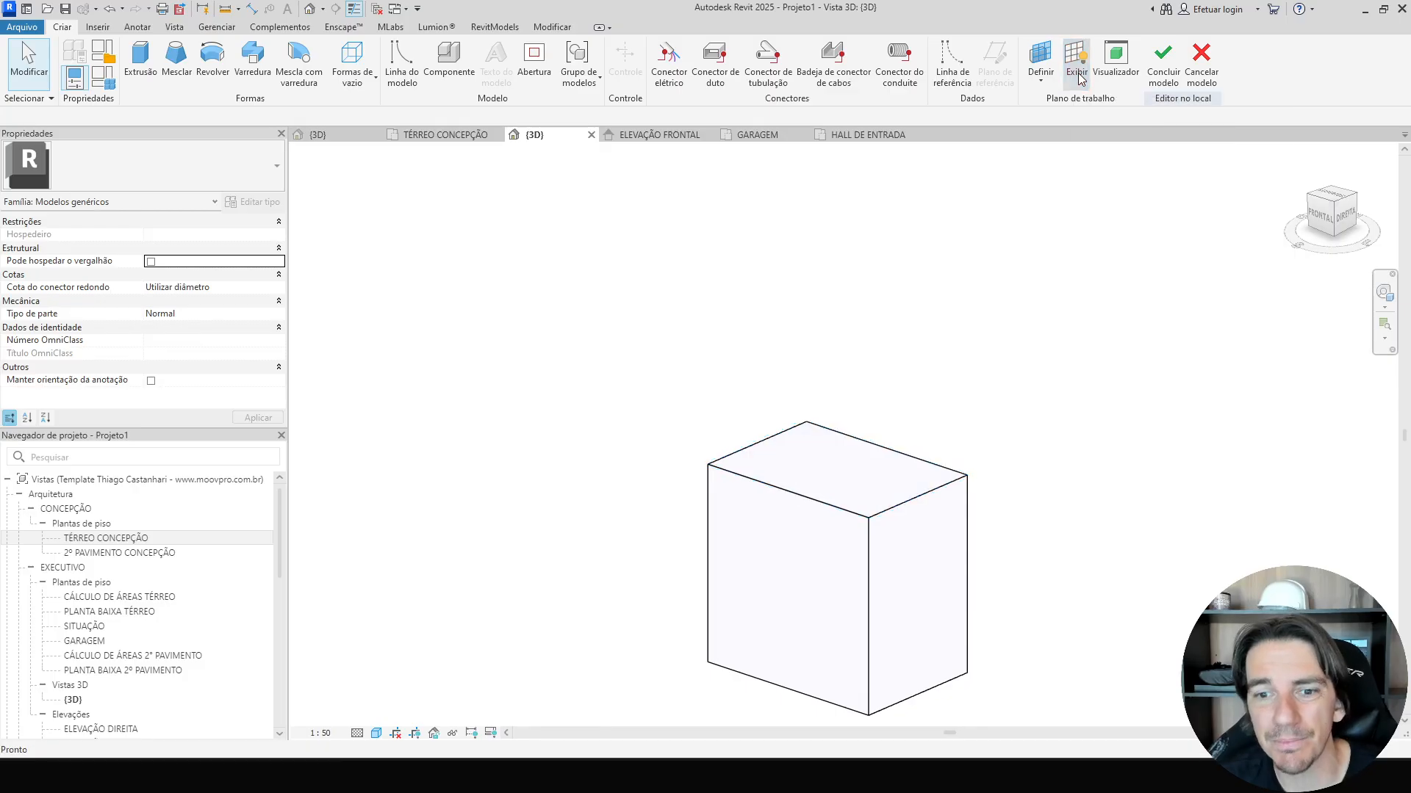
Start a Sweep and sketch its path as a rectangle around the block's top edges.
click(1330, 200)
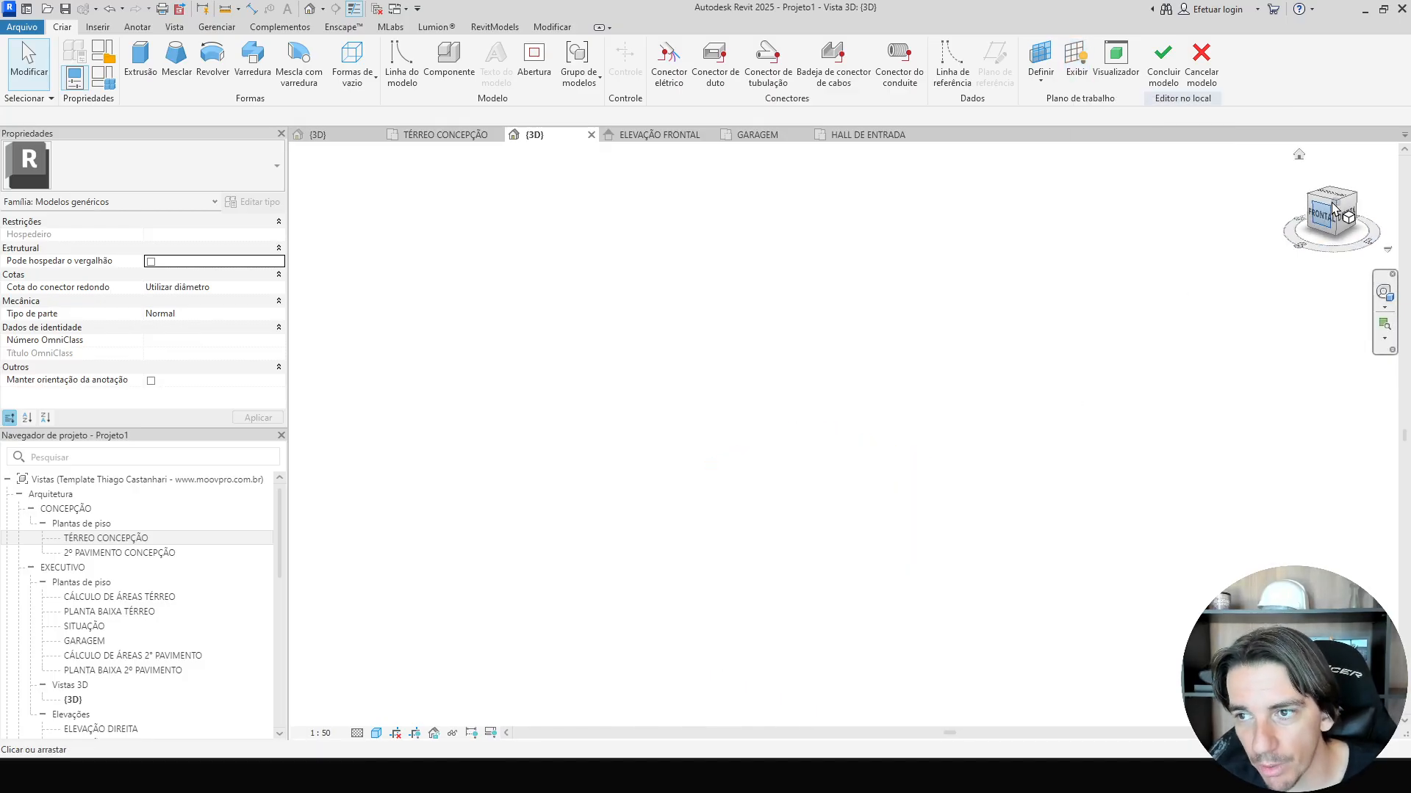
scroll(893, 567, up, 10)
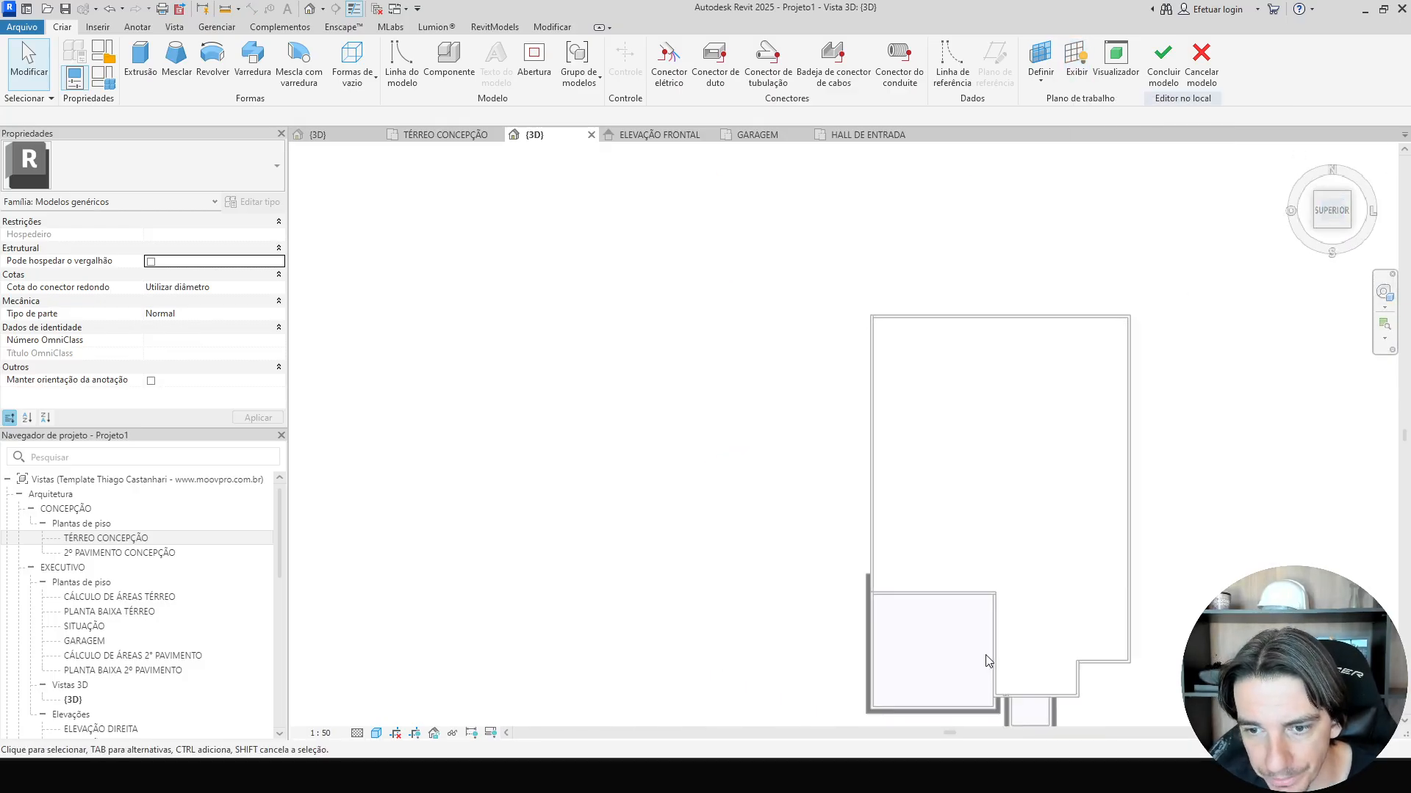
scroll(815, 337, up, 5)
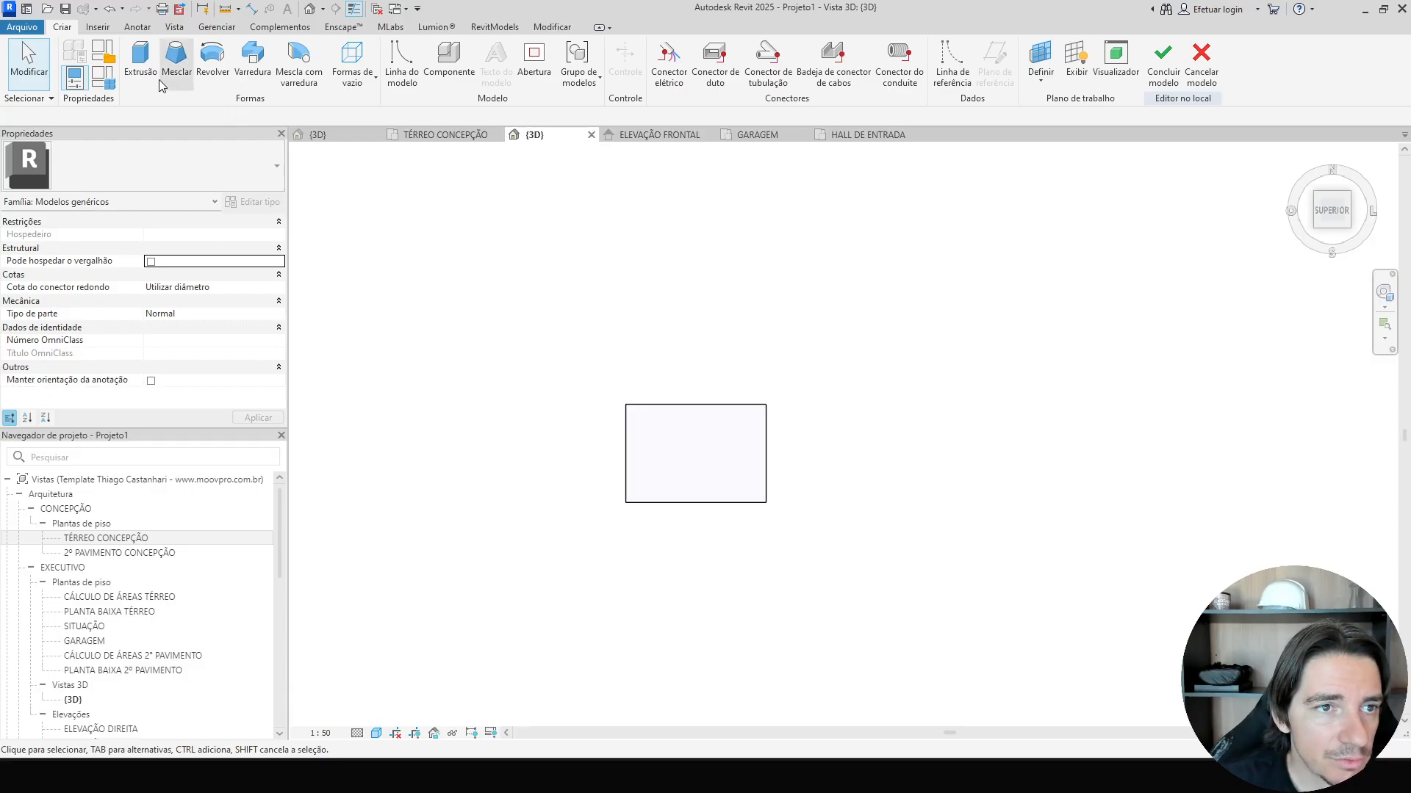
click(250, 74)
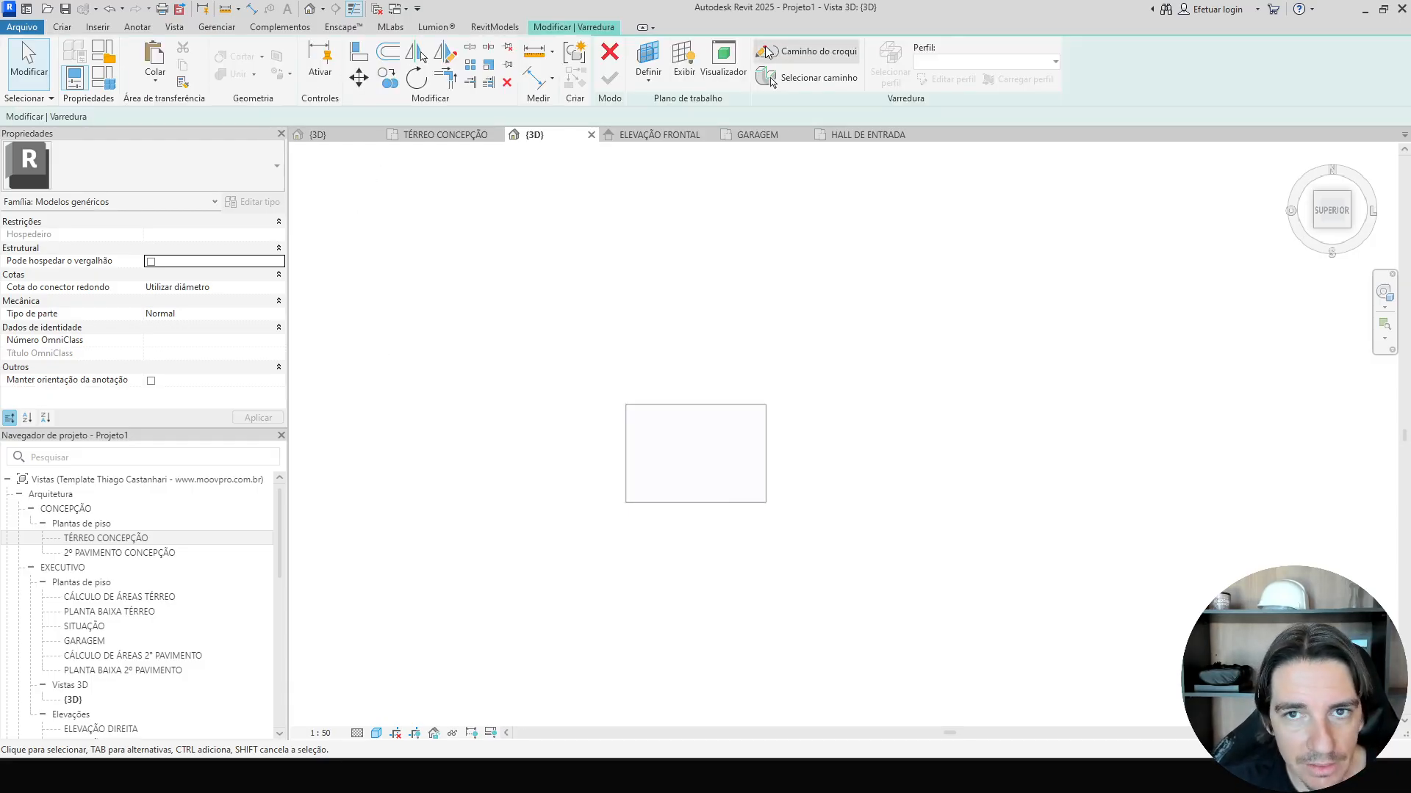
click(768, 50)
click(770, 508)
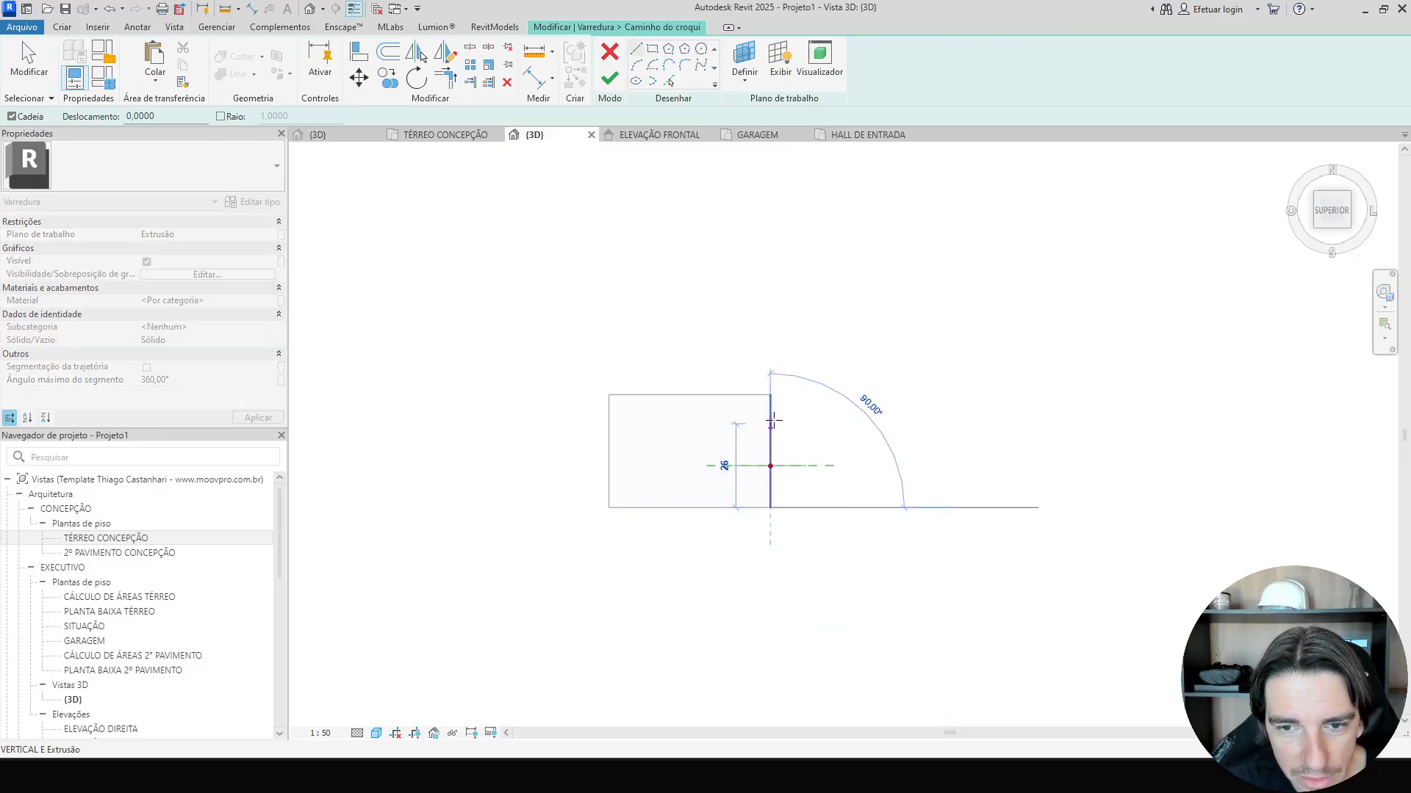
click(770, 394)
click(609, 395)
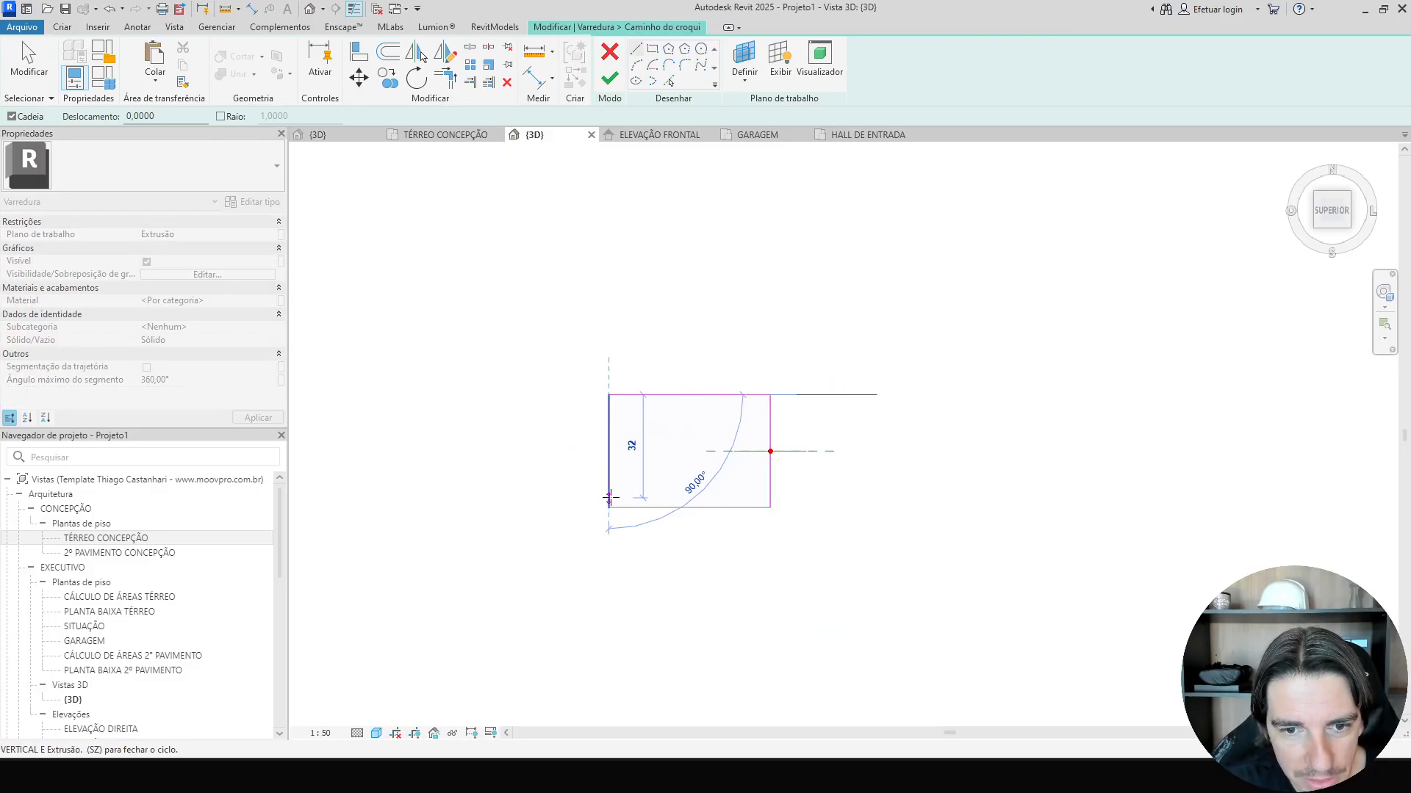
click(608, 508)
click(770, 507)
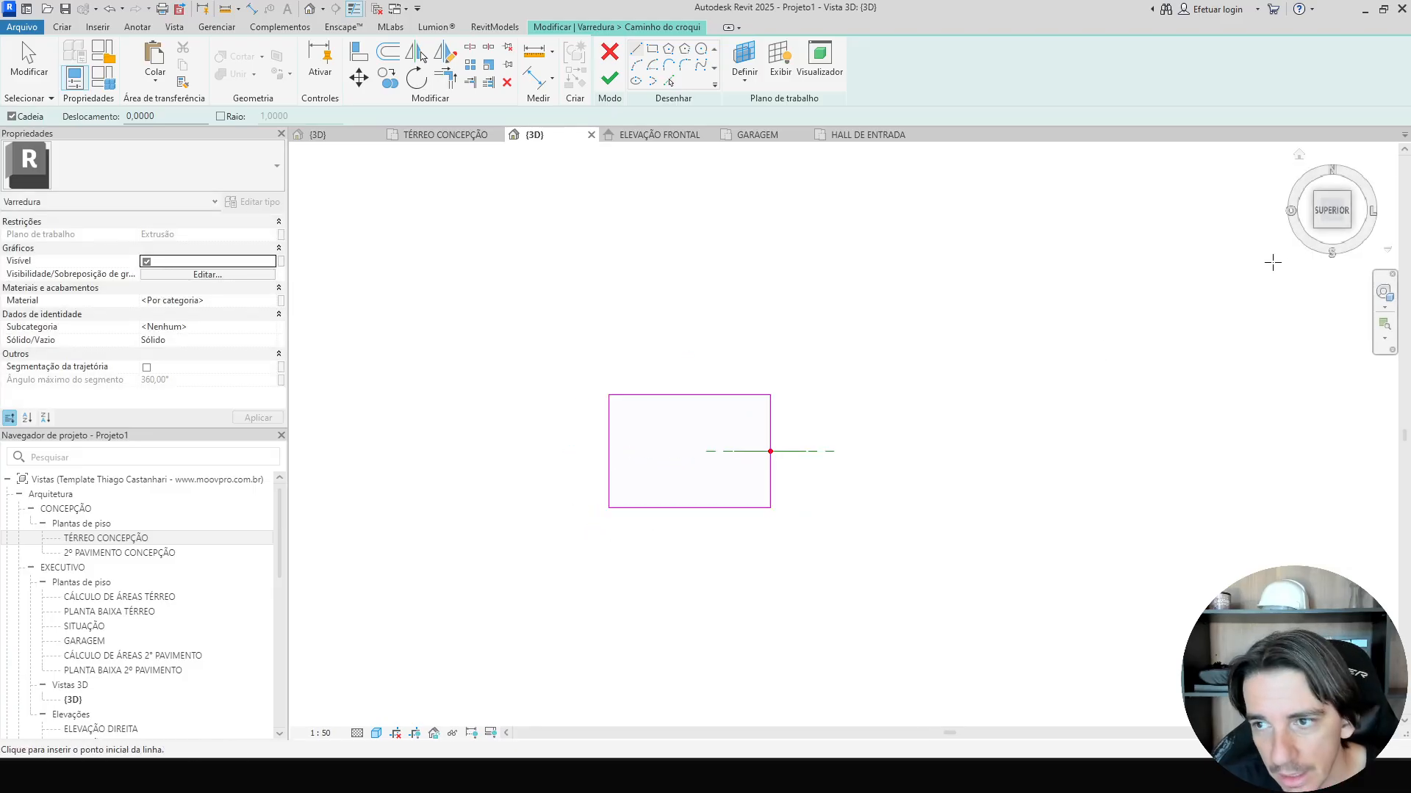
key(Escape)
key(Escape)
click(1336, 245)
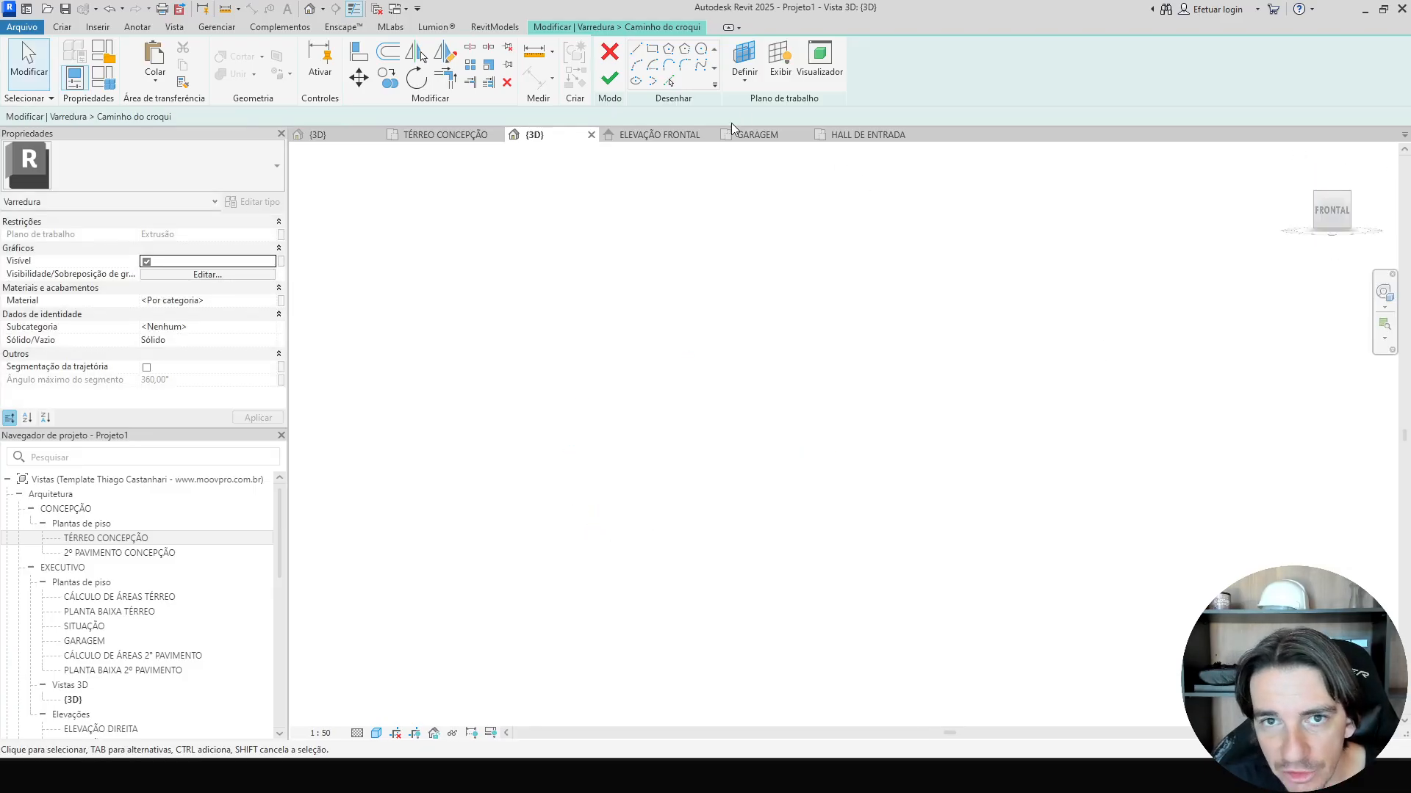
click(609, 78)
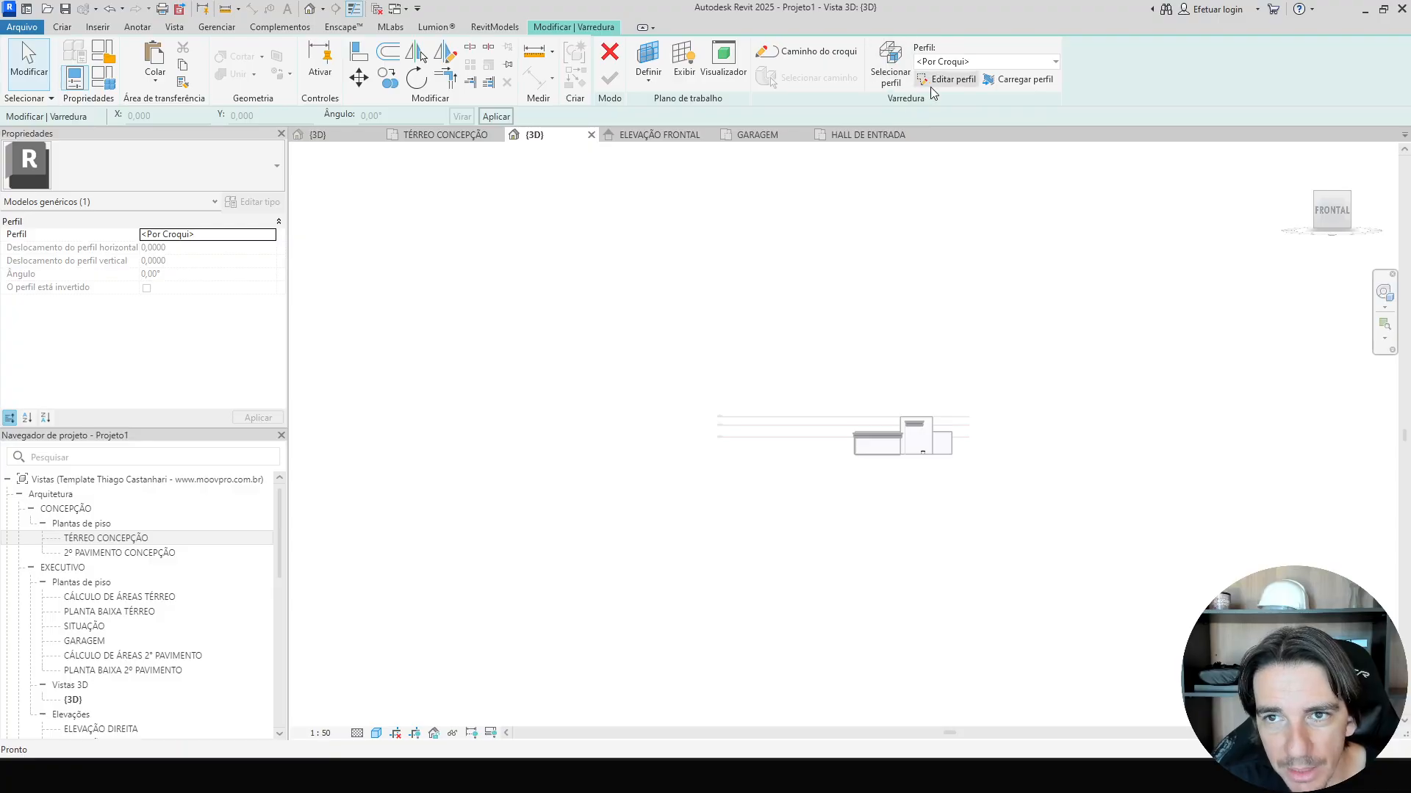
Edit the sweep profile and sketch a 0.03 horizontal line with a vertical line down to the path point.
scroll(933, 426, up, 5)
scroll(916, 363, up, 5)
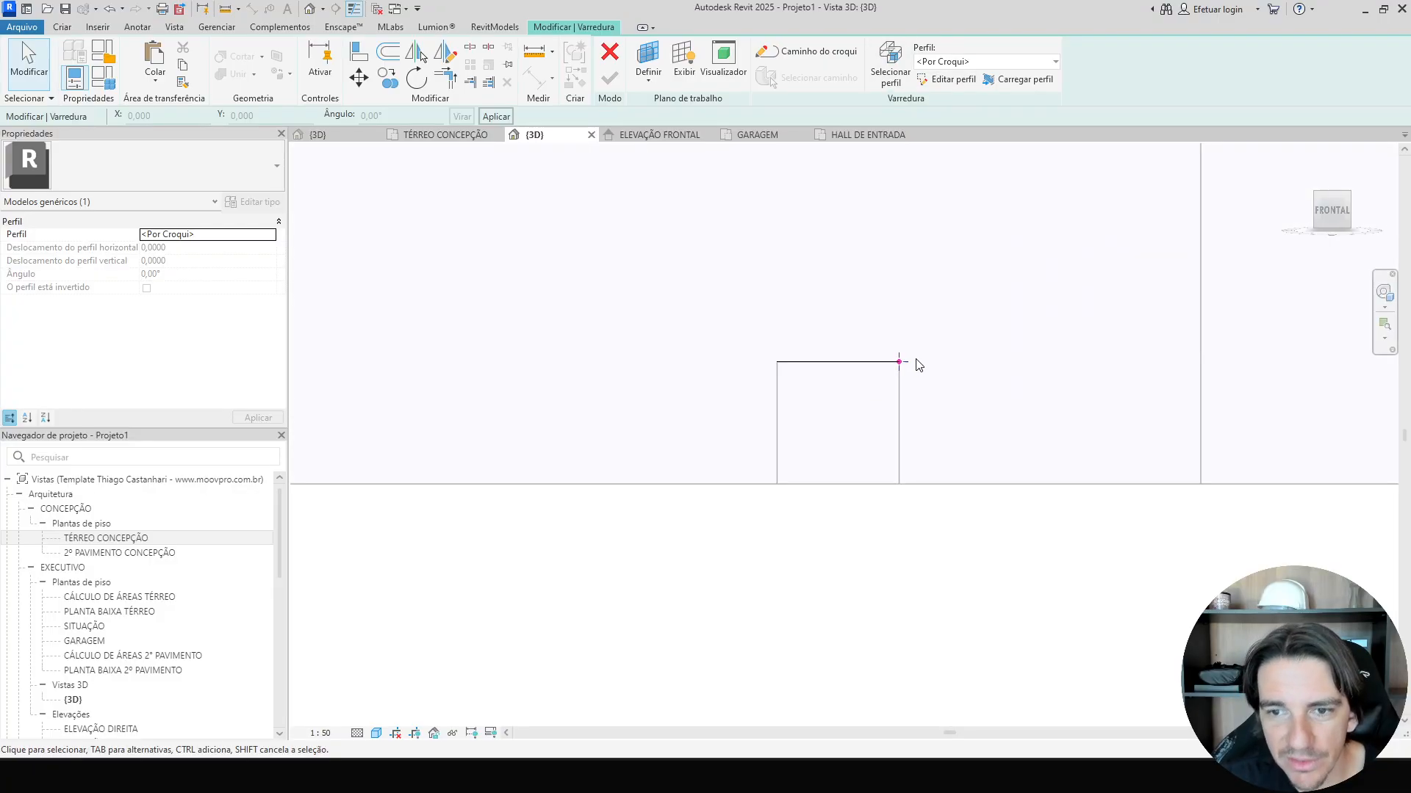
click(932, 82)
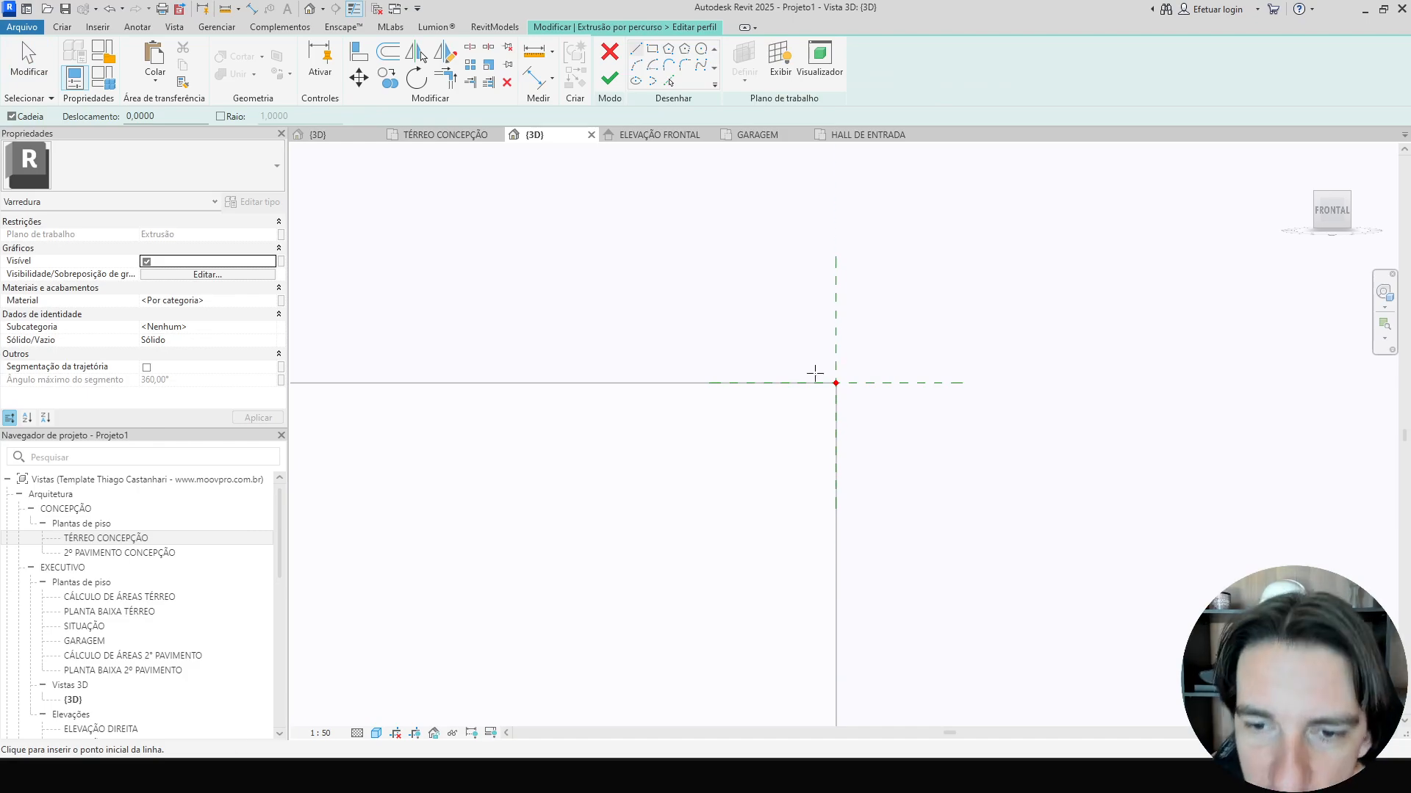
click(838, 346)
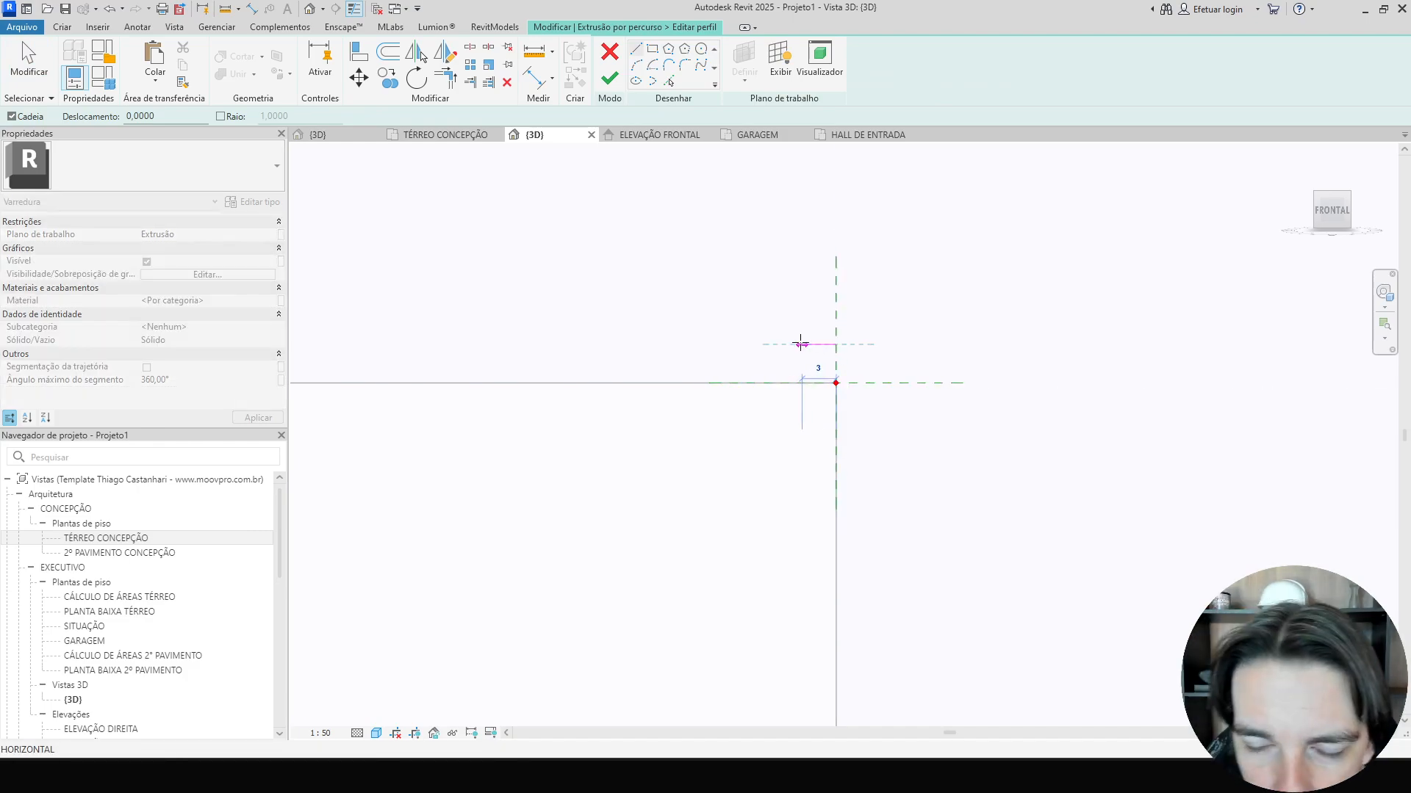
text(0,03)
key(Return)
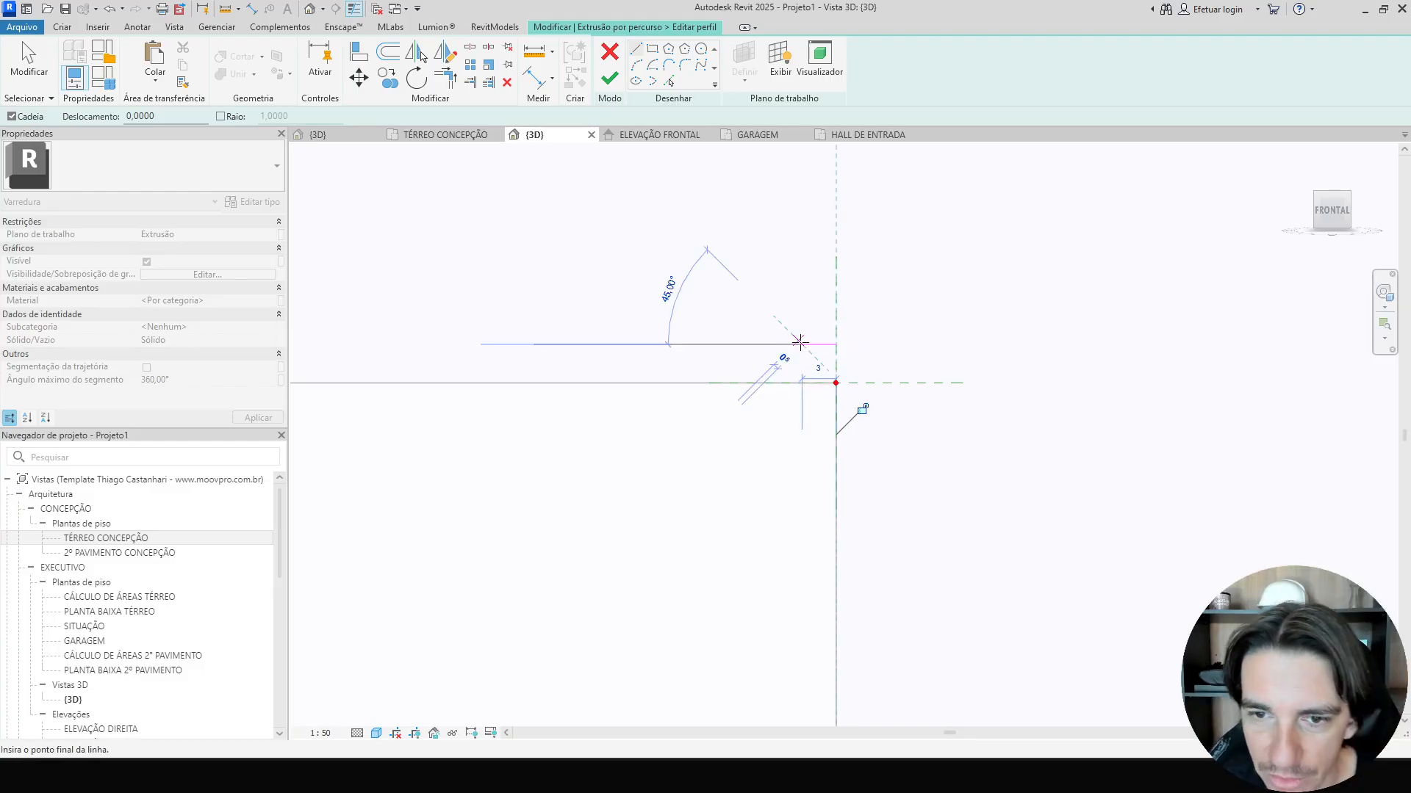
click(802, 382)
key(Escape)
key(Escape)
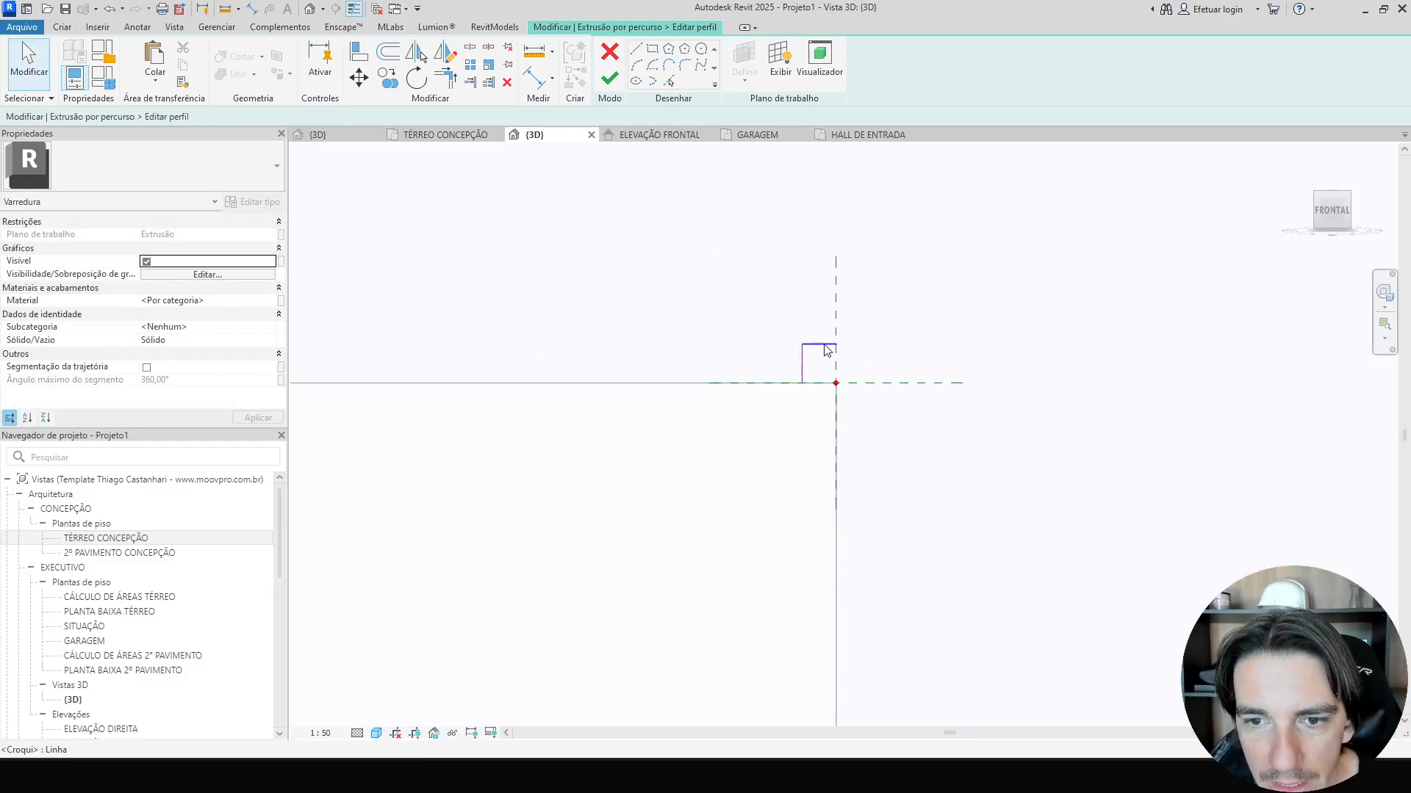
Move the profile's top line upward and add an aligned dimension for its height at 1:10 view scale.
click(818, 345)
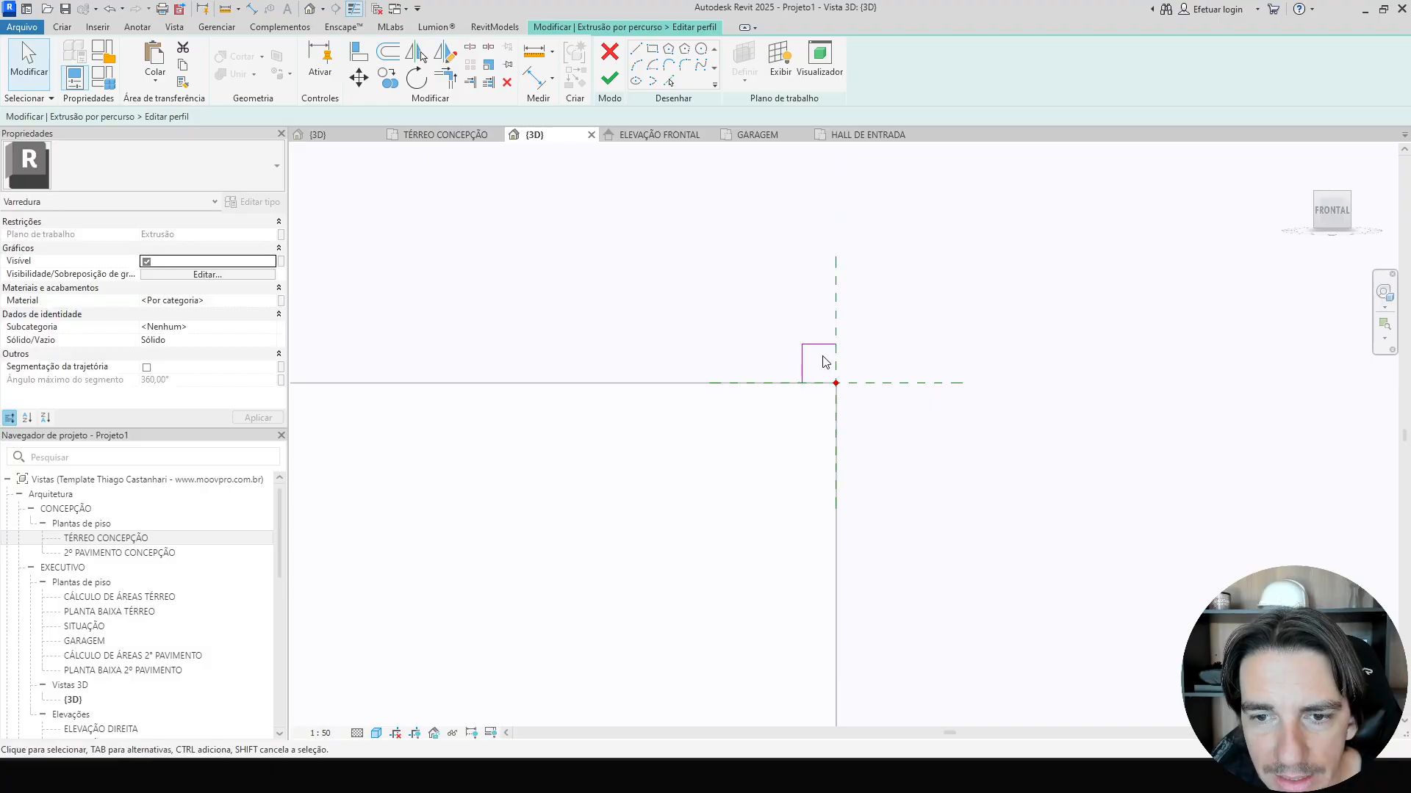
scroll(820, 361, up, 3)
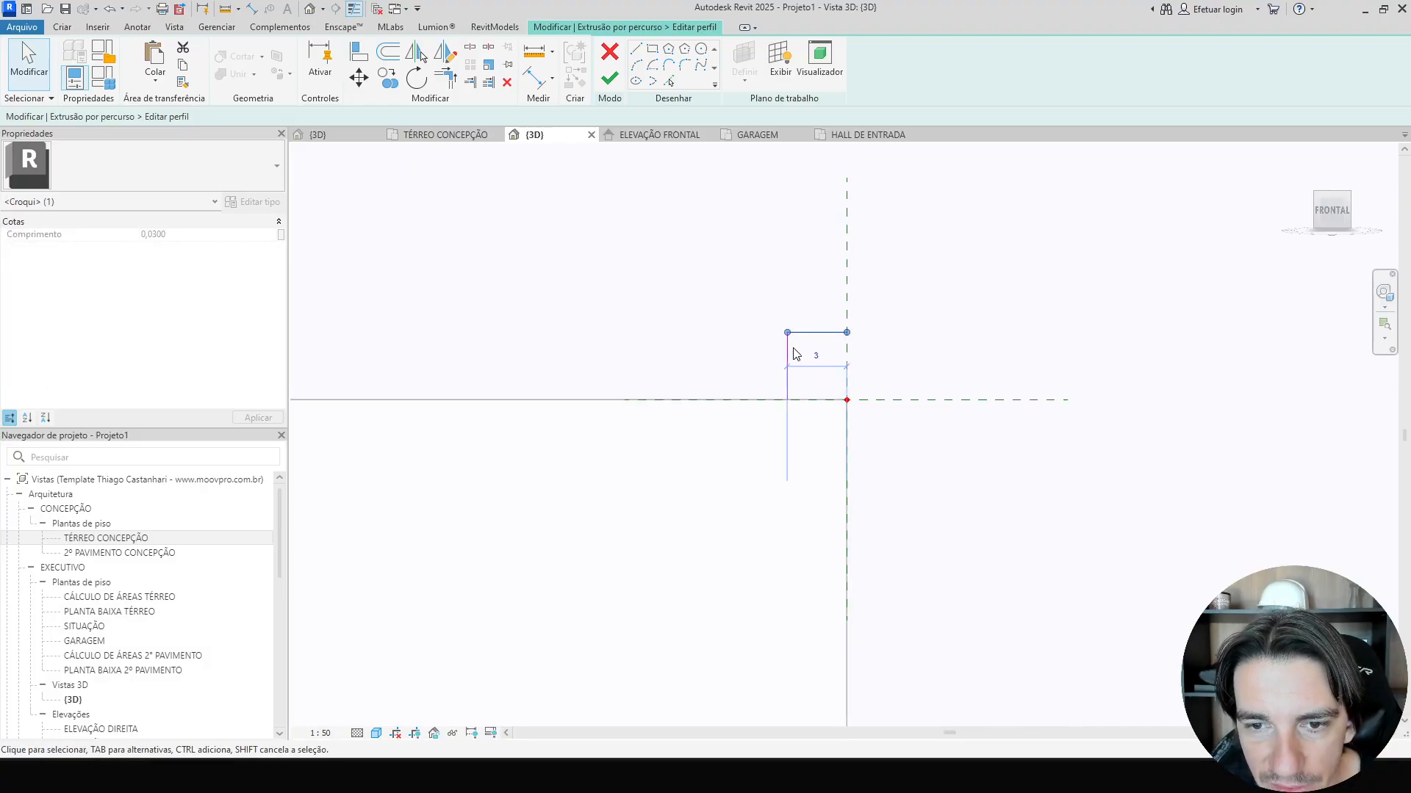
click(798, 354)
click(834, 343)
drag(819, 333, 815, 295)
key(Escape)
key(d)
key(i)
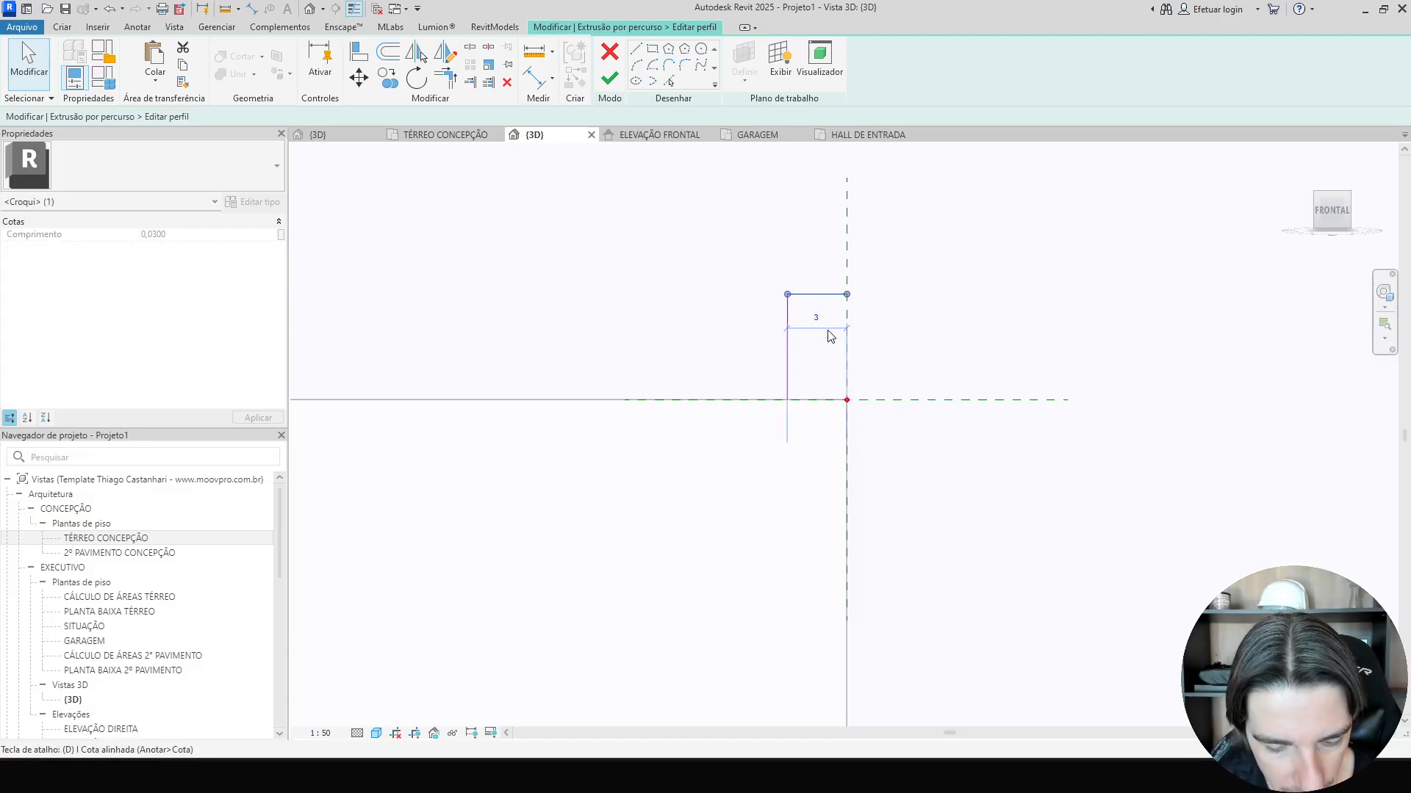
click(823, 399)
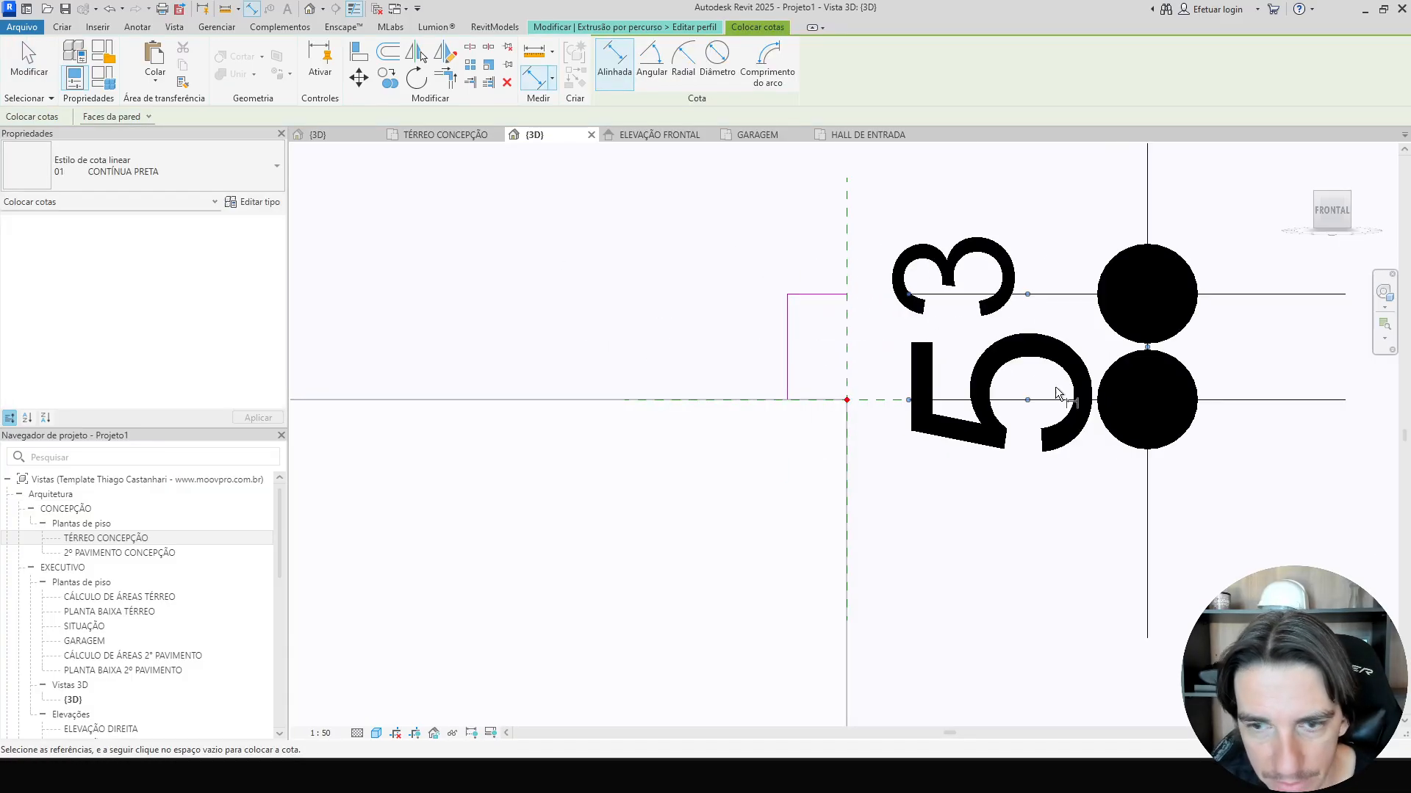
click(321, 735)
click(355, 571)
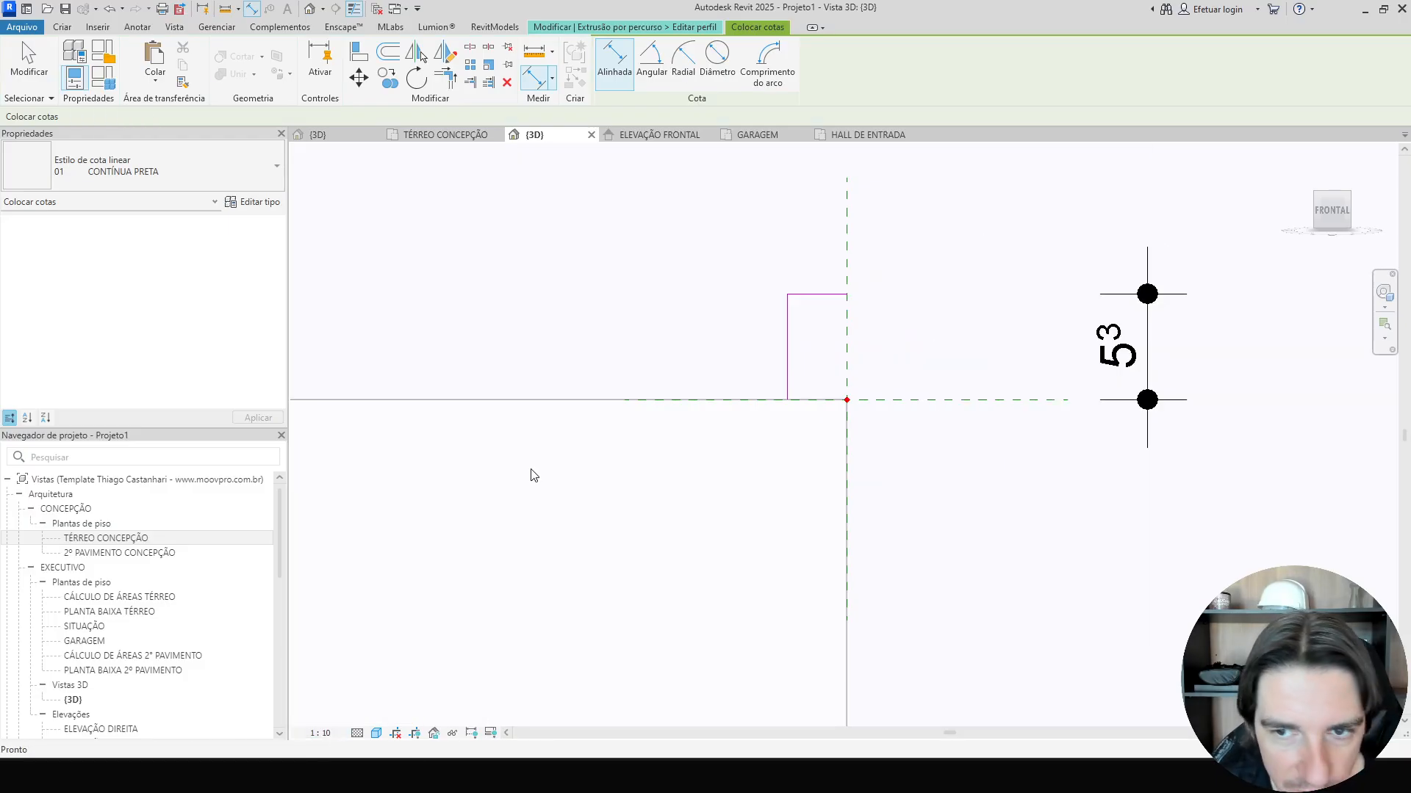
key(Escape)
click(799, 299)
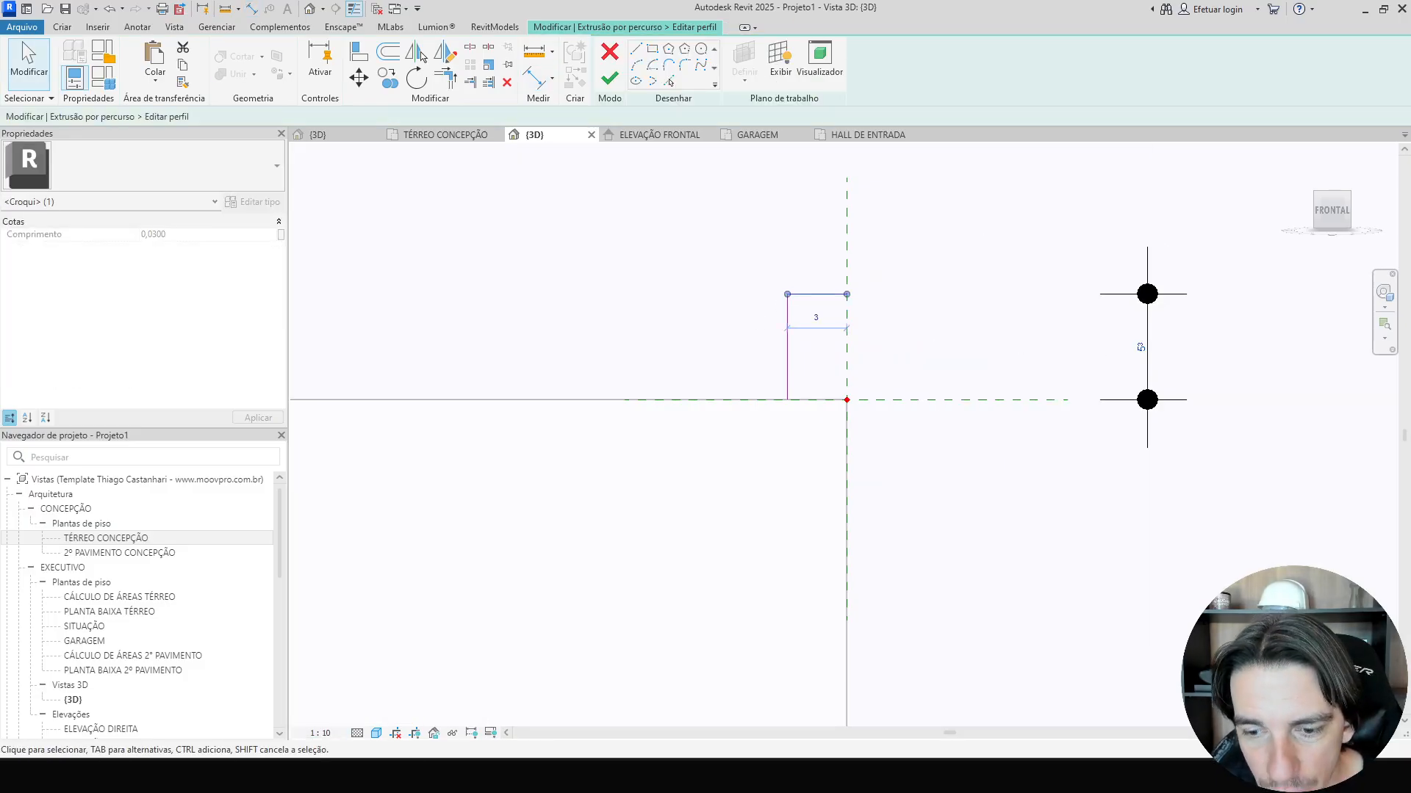
Check the reference photo of the column base and set the profile height dimension to 0,05.
key(alt+Tab)
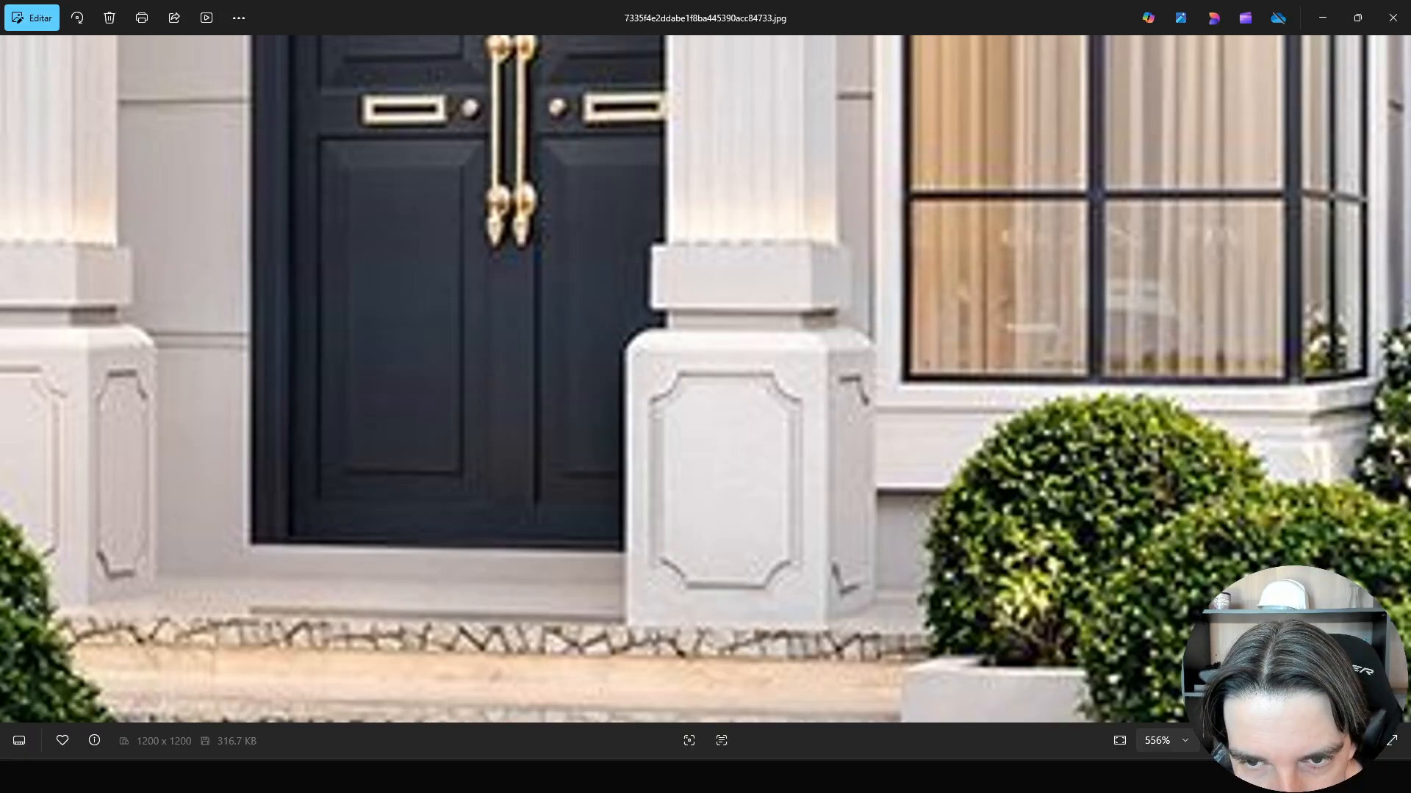
key(alt+Tab)
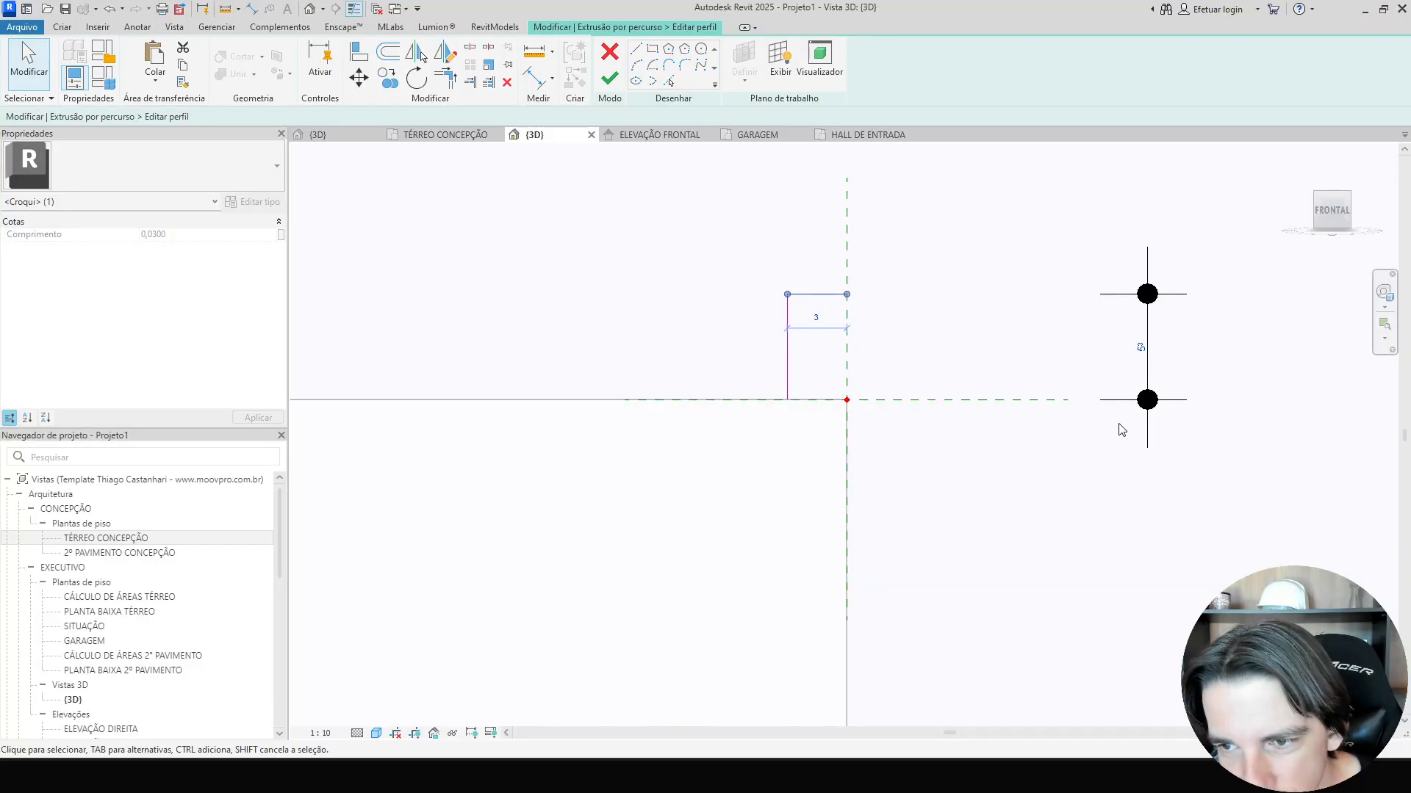
click(1135, 348)
text(0,05)
key(Return)
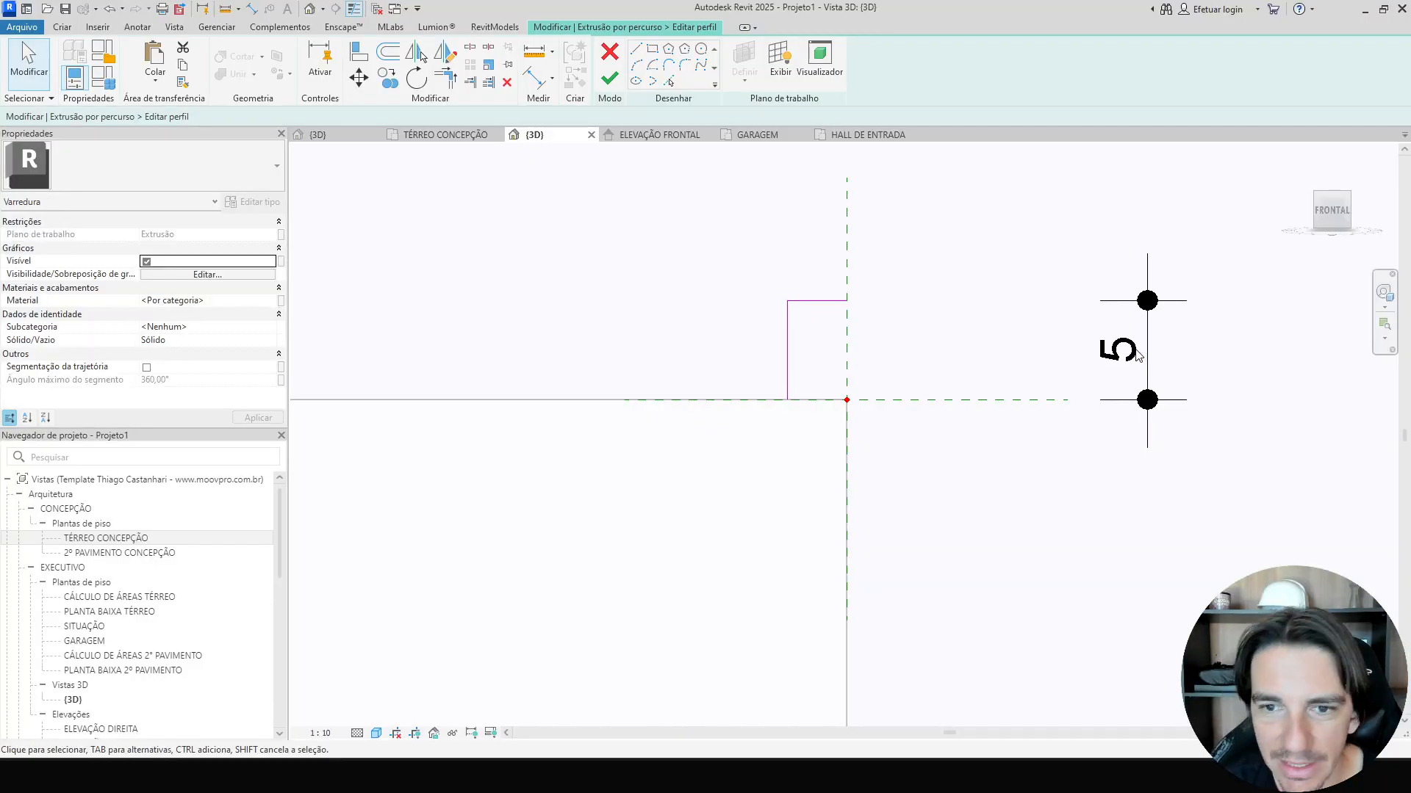
Draw an arc from the path point to the profile's top corner and delete the top horizontal line.
click(637, 72)
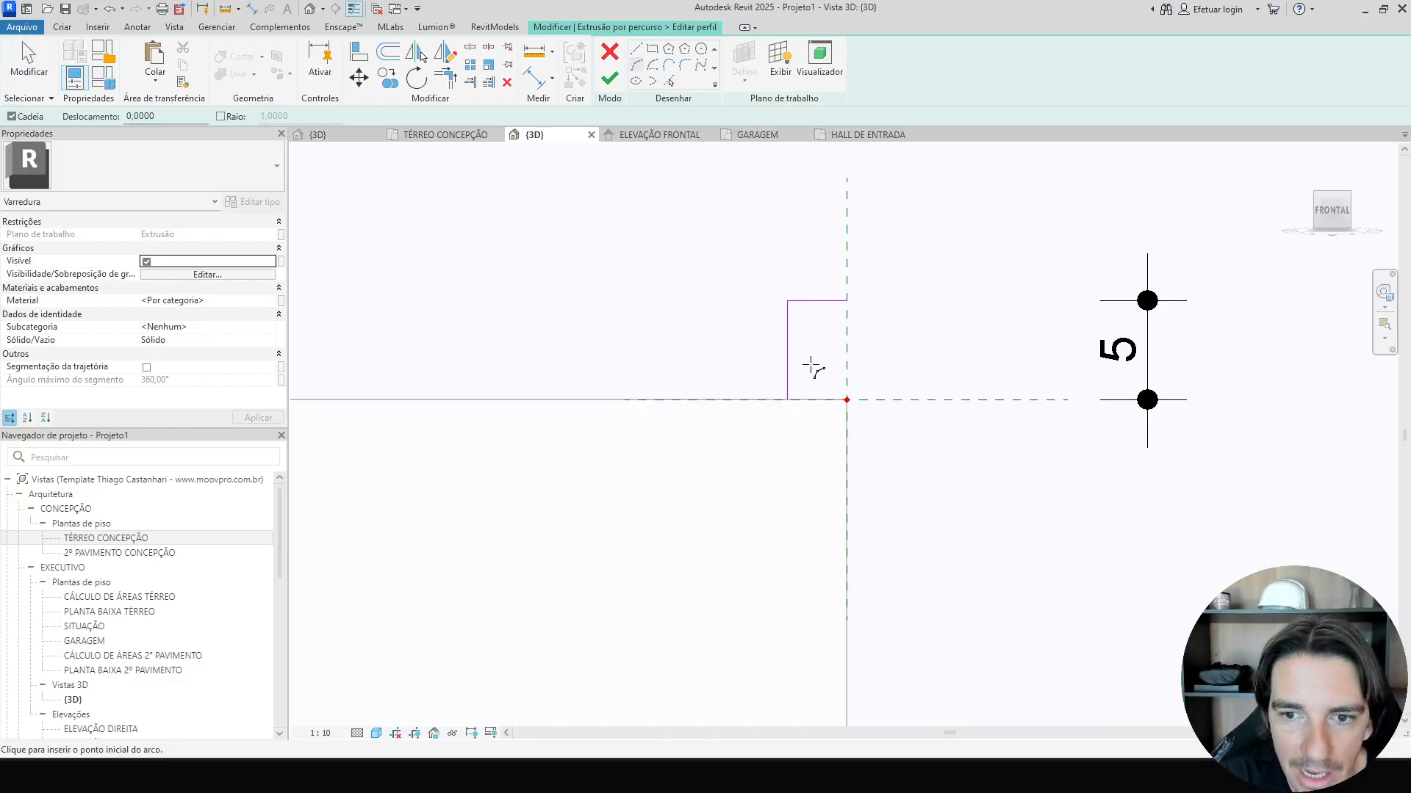
click(846, 399)
click(787, 300)
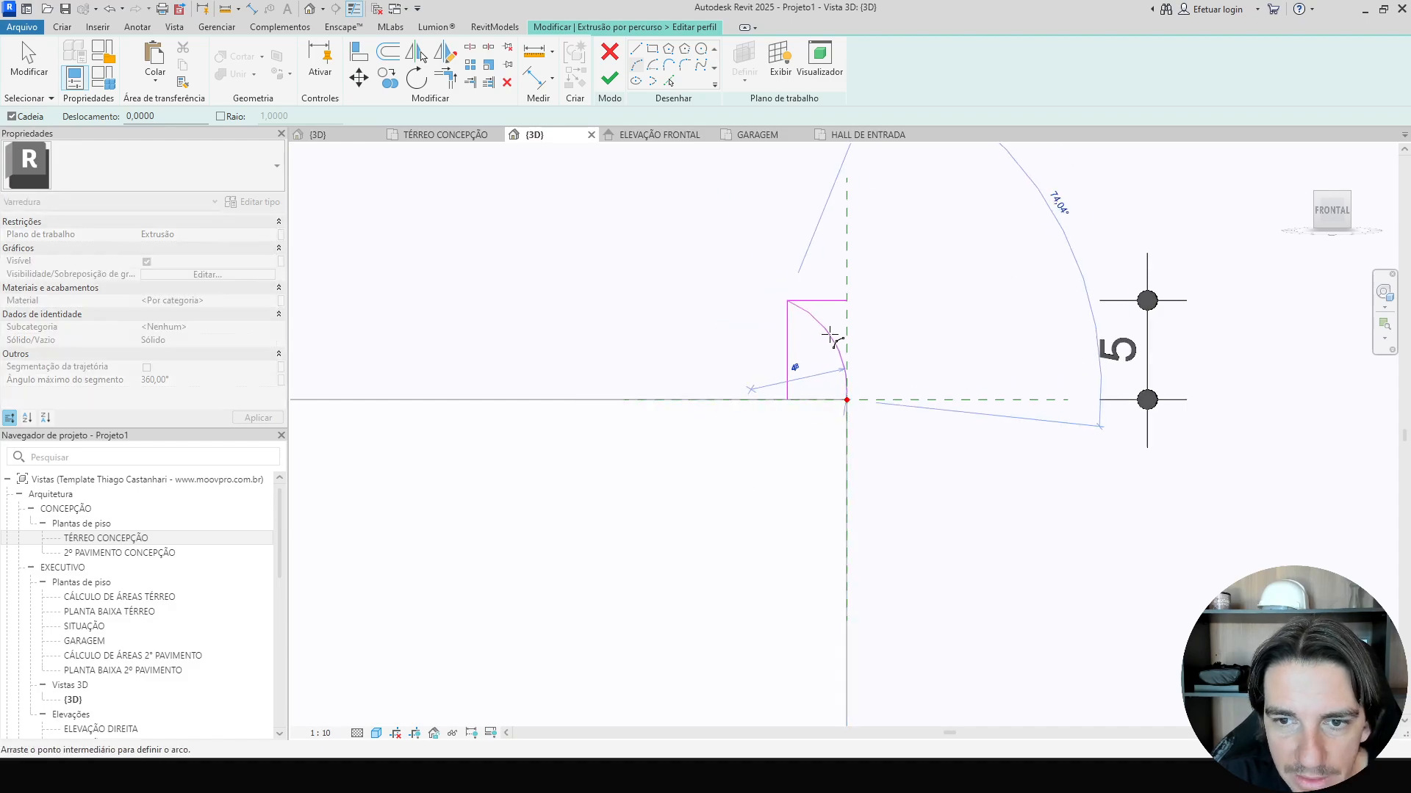
scroll(831, 335, up, 2)
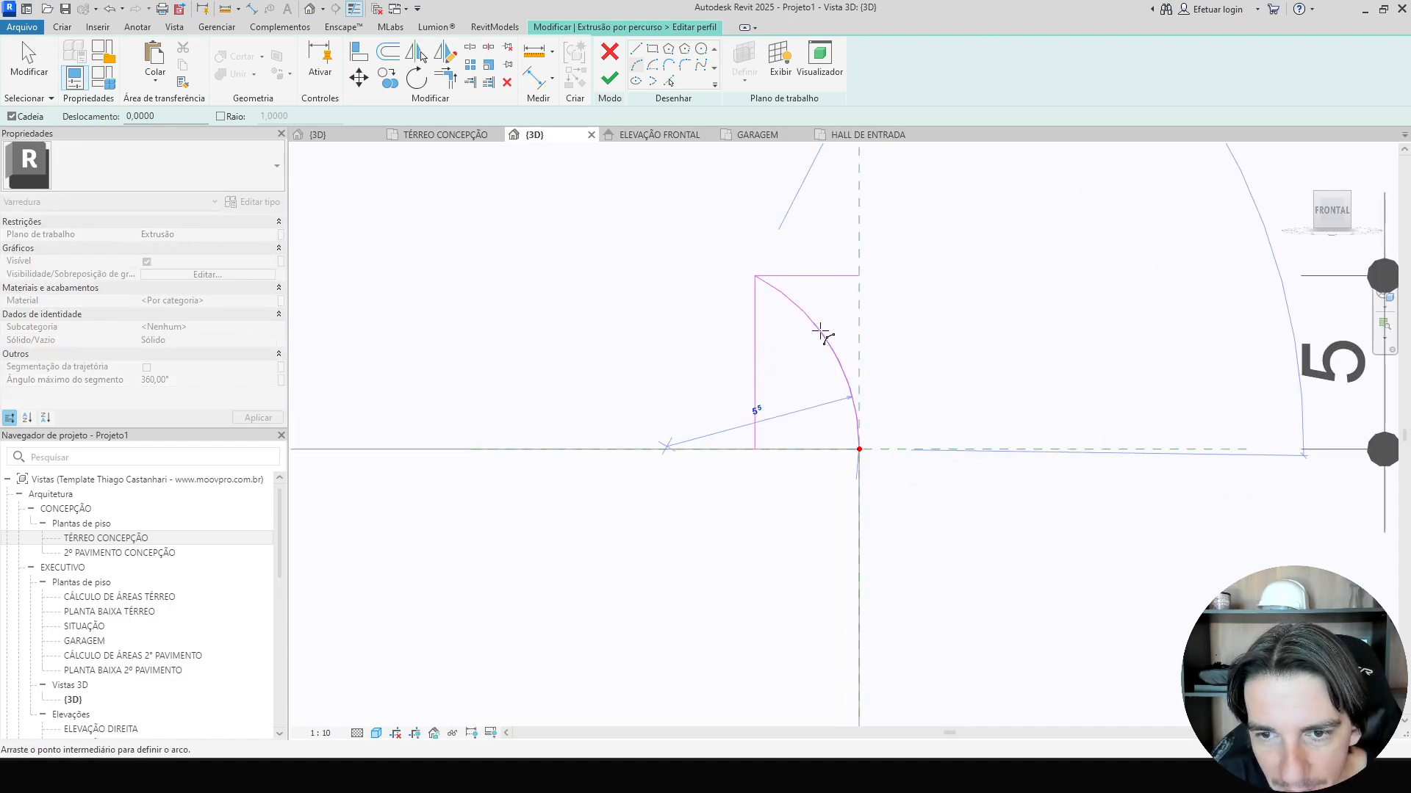
click(820, 331)
key(Escape)
key(Escape)
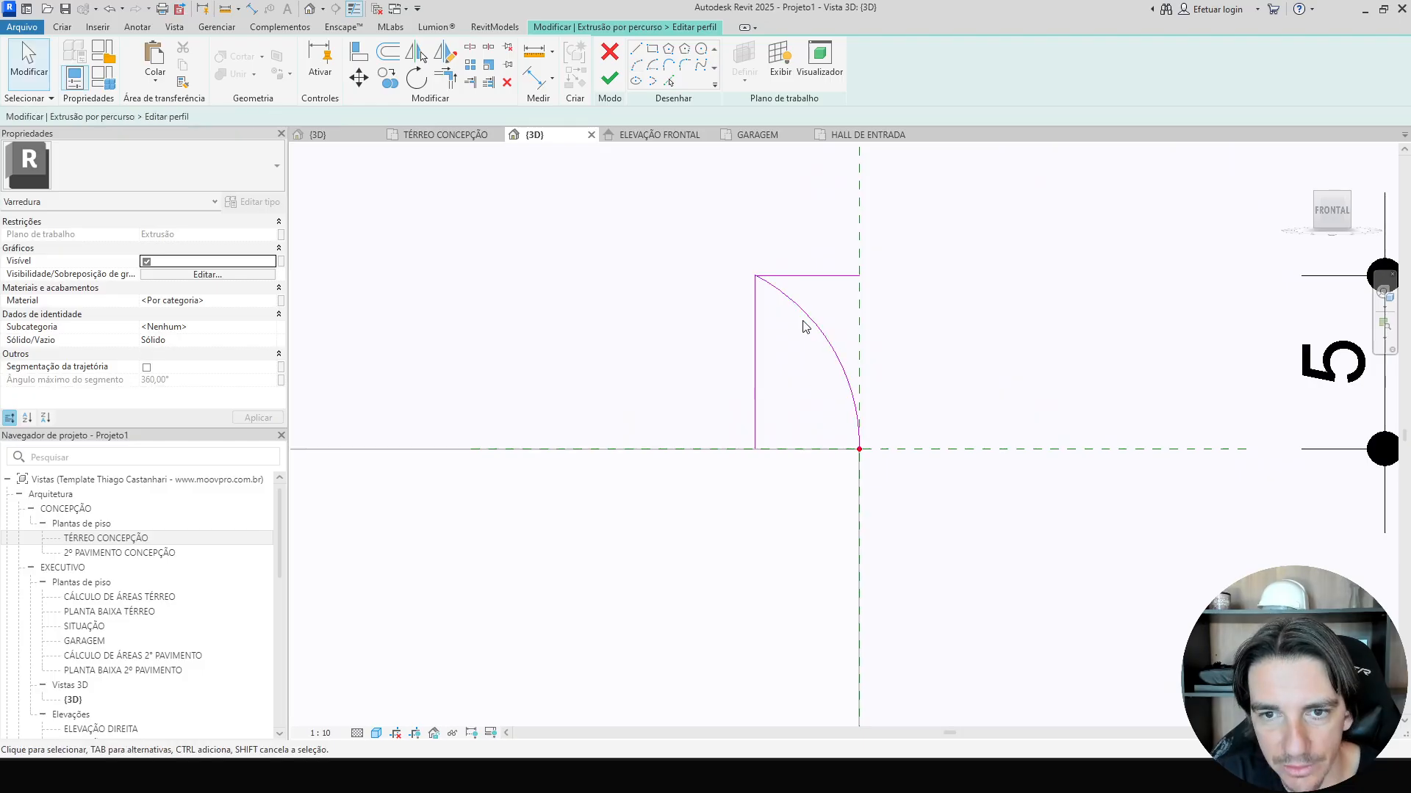
click(804, 277)
key(Delete)
scroll(771, 314, down, 2)
scroll(771, 314, up, 4)
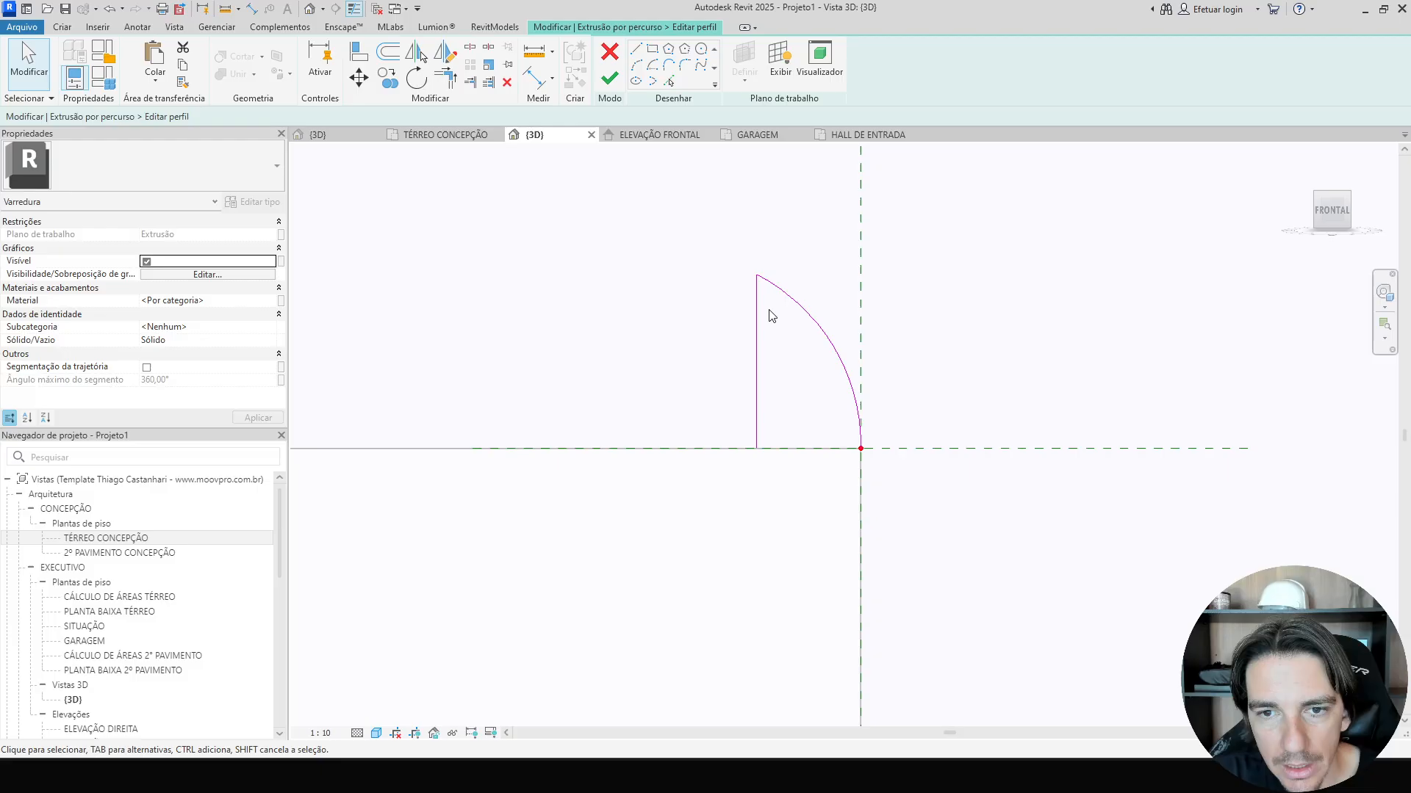
Fillet the top corner between the vertical line and the arc of the profile.
click(750, 257)
mouse_move(747, 250)
mouse_down()
mouse_move(734, 249)
mouse_move(747, 251)
mouse_up()
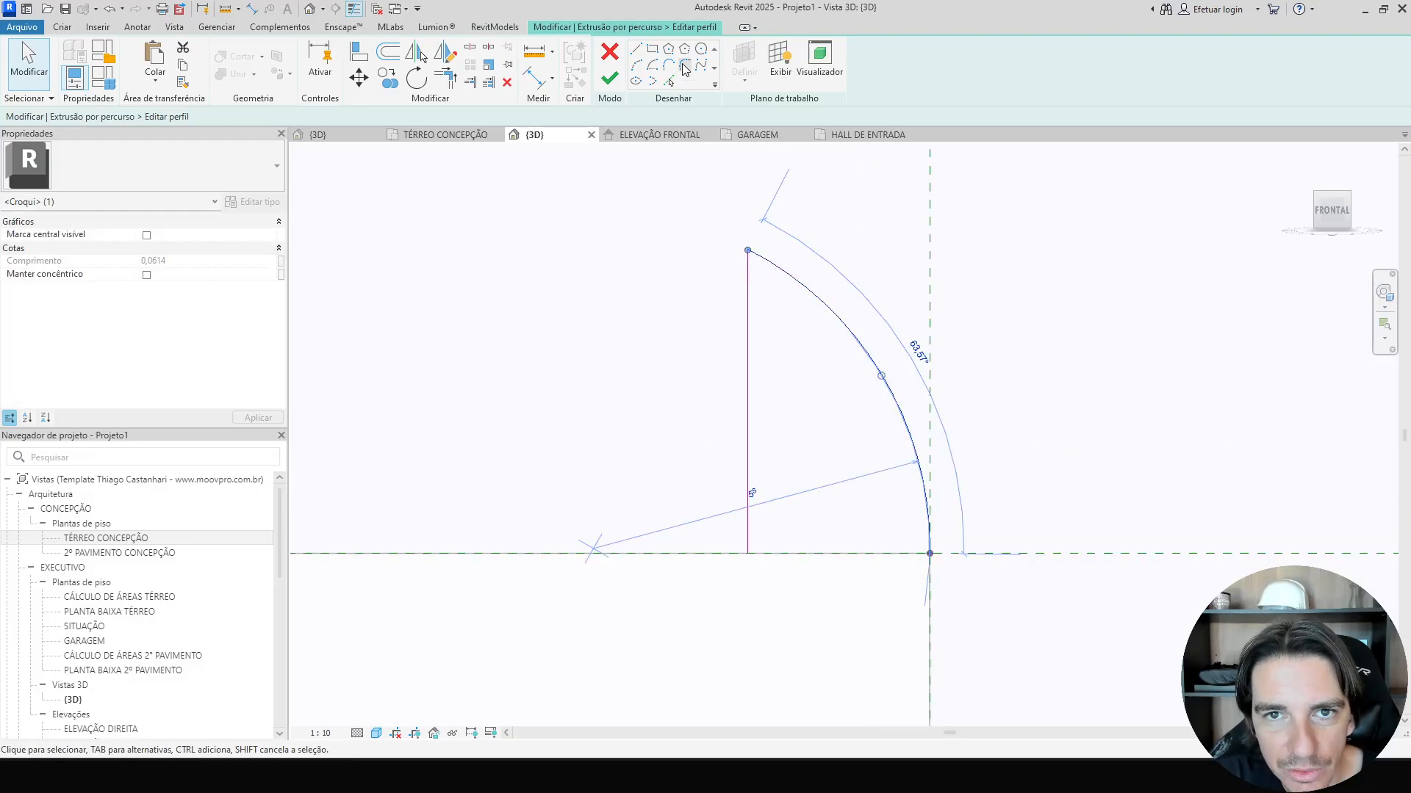
click(684, 67)
click(748, 271)
click(765, 265)
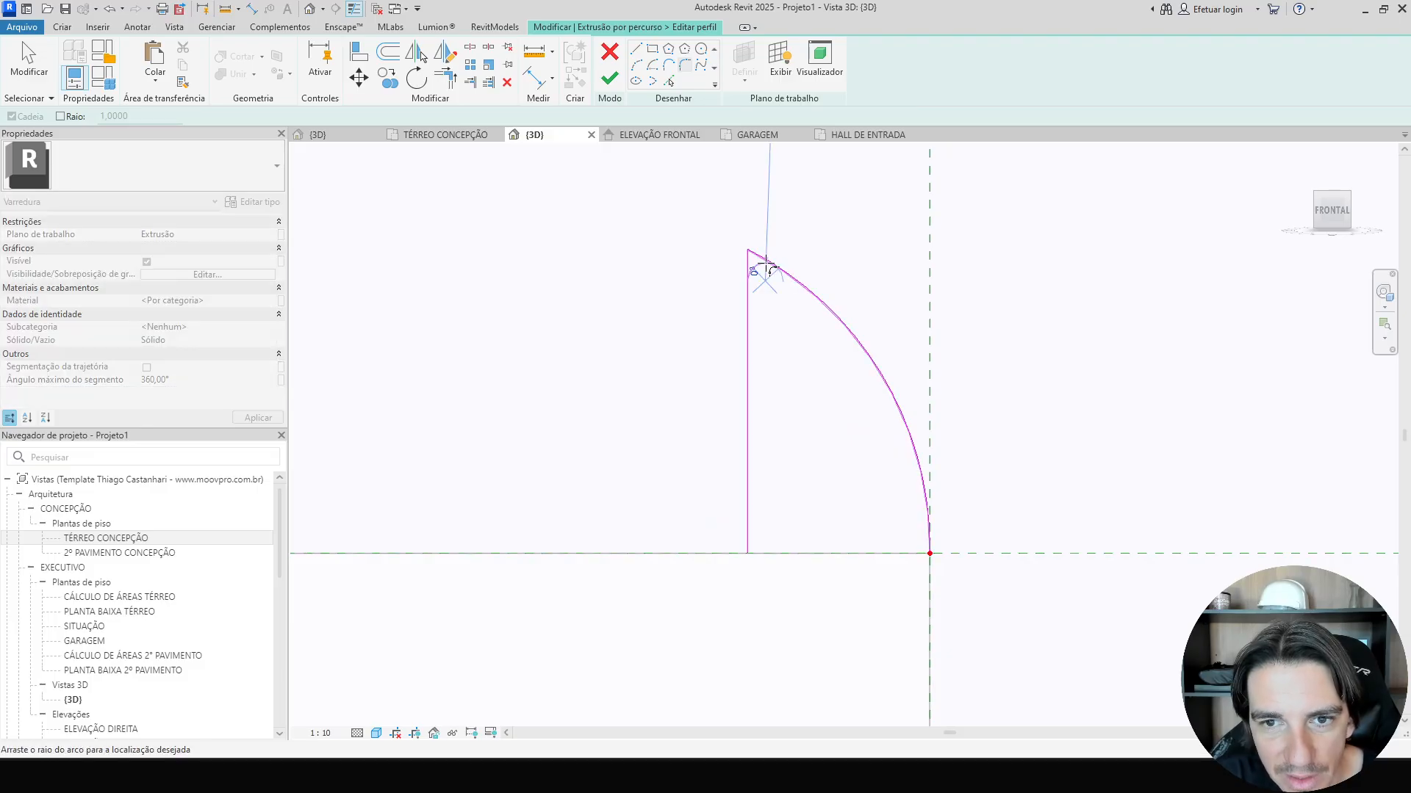
scroll(764, 263, up, 4)
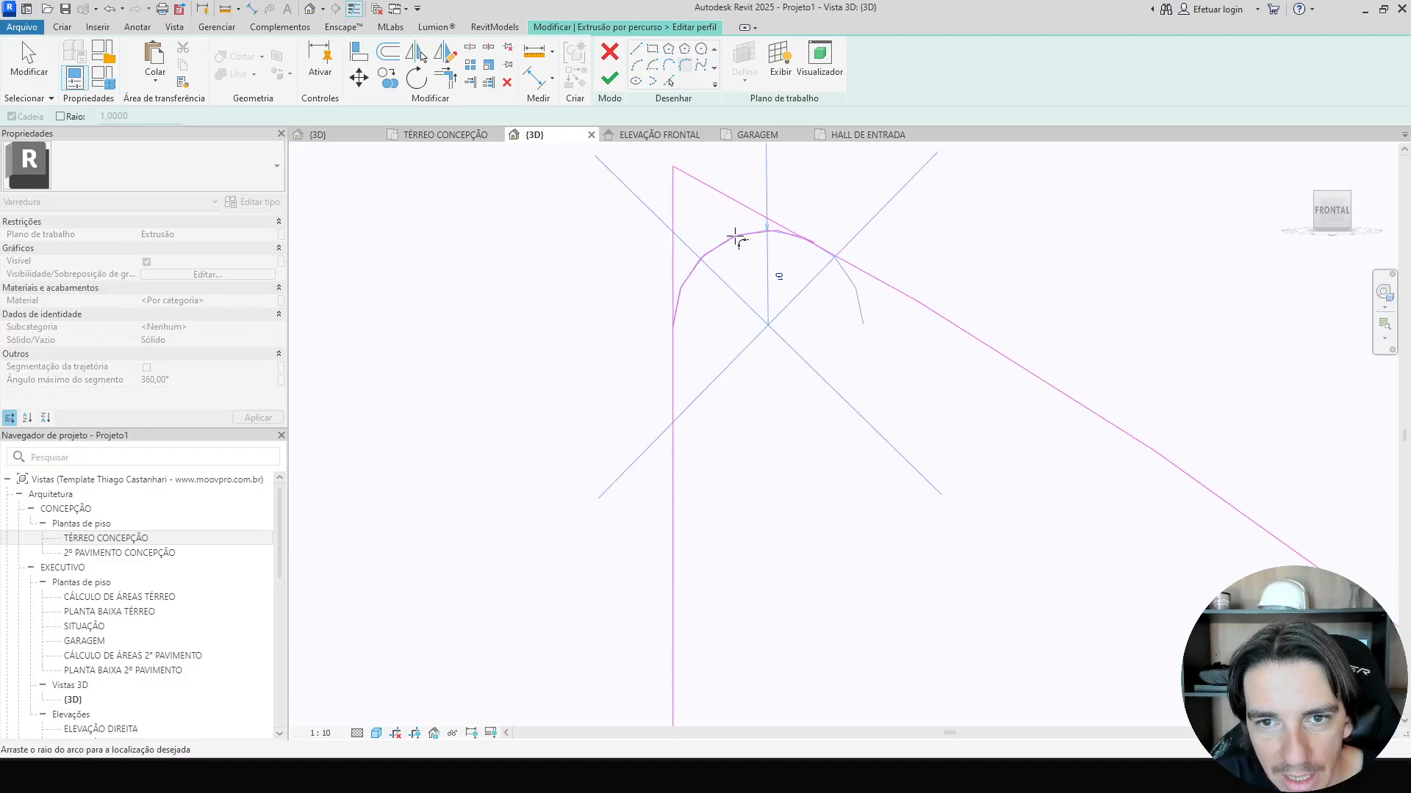
click(693, 200)
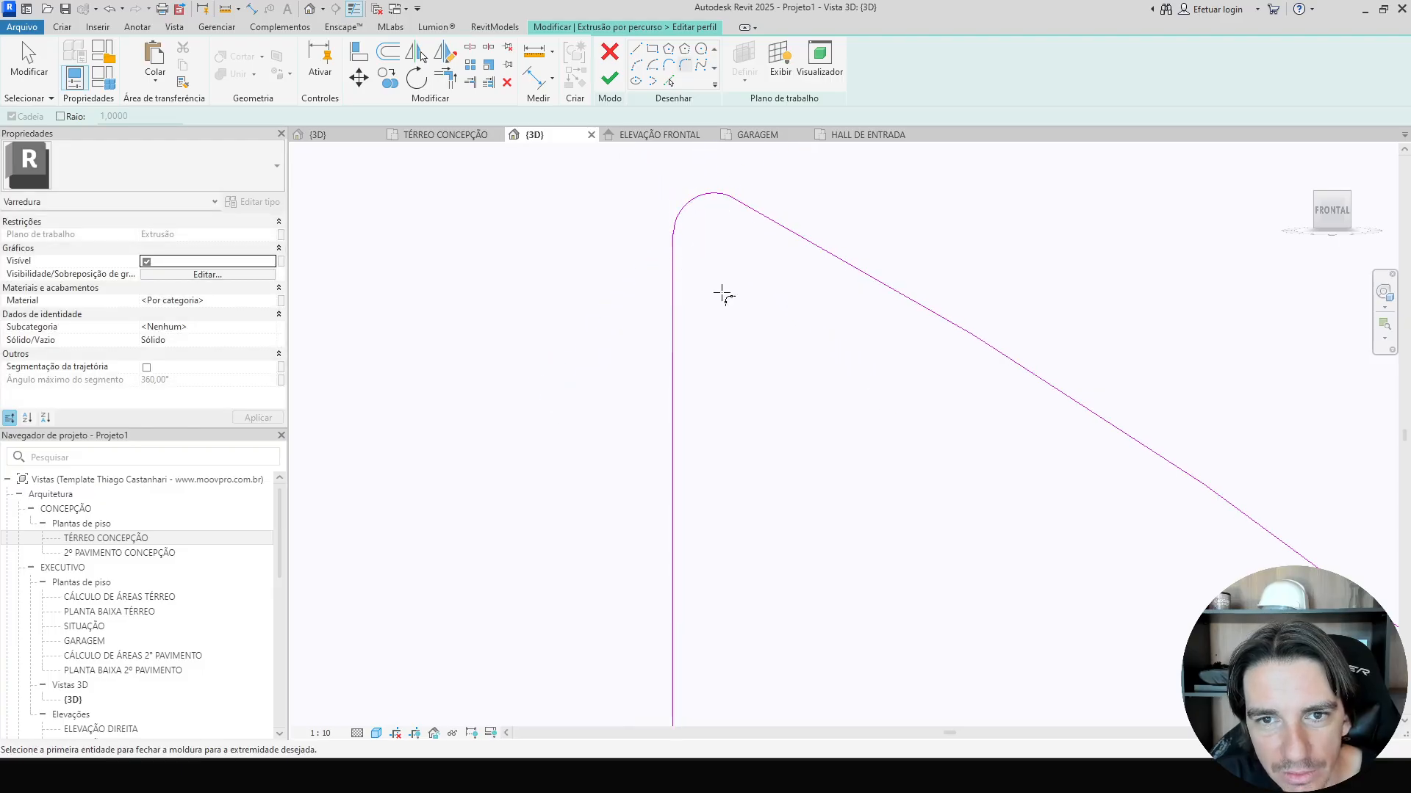
key(Escape)
scroll(735, 334, down, 6)
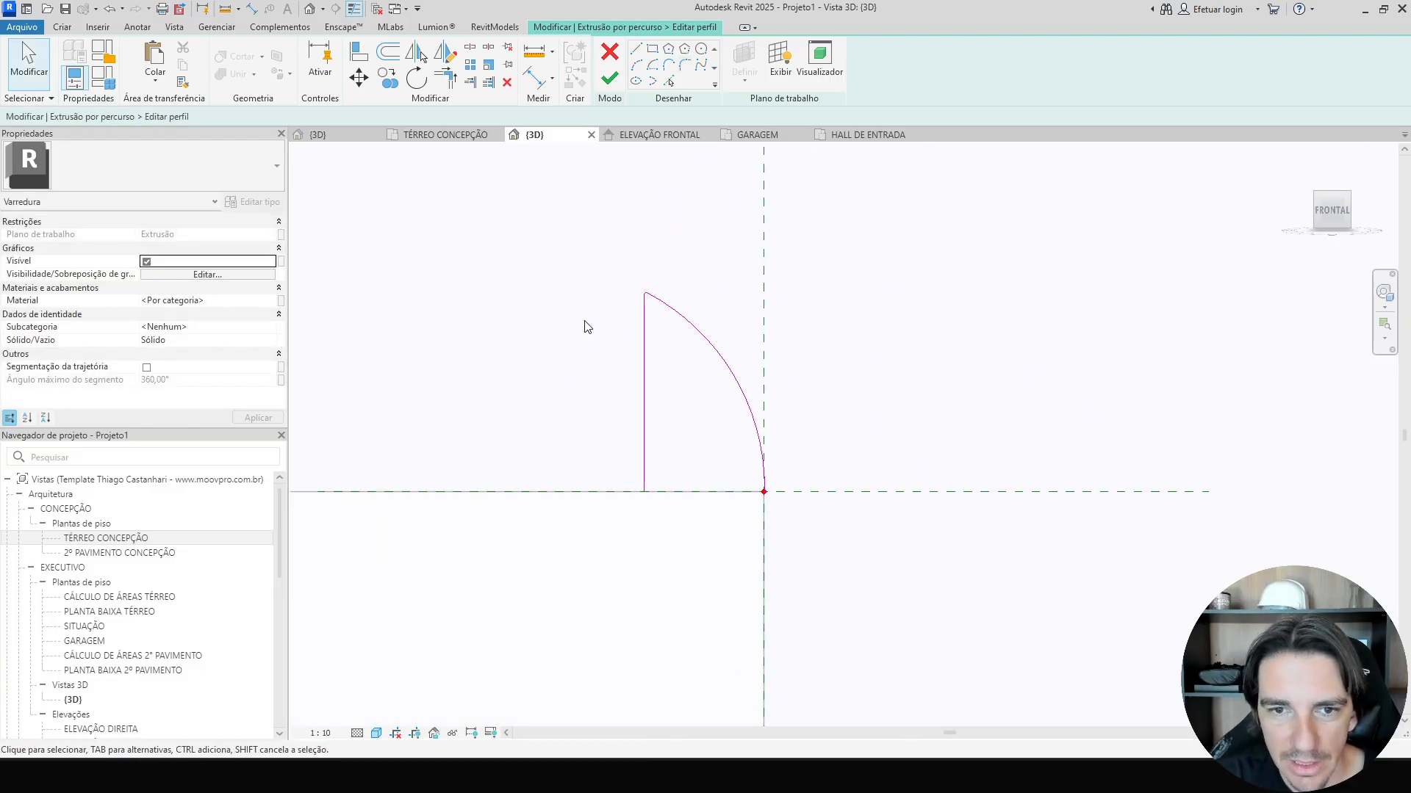
scroll(645, 294, up, 3)
scroll(642, 304, down, 2)
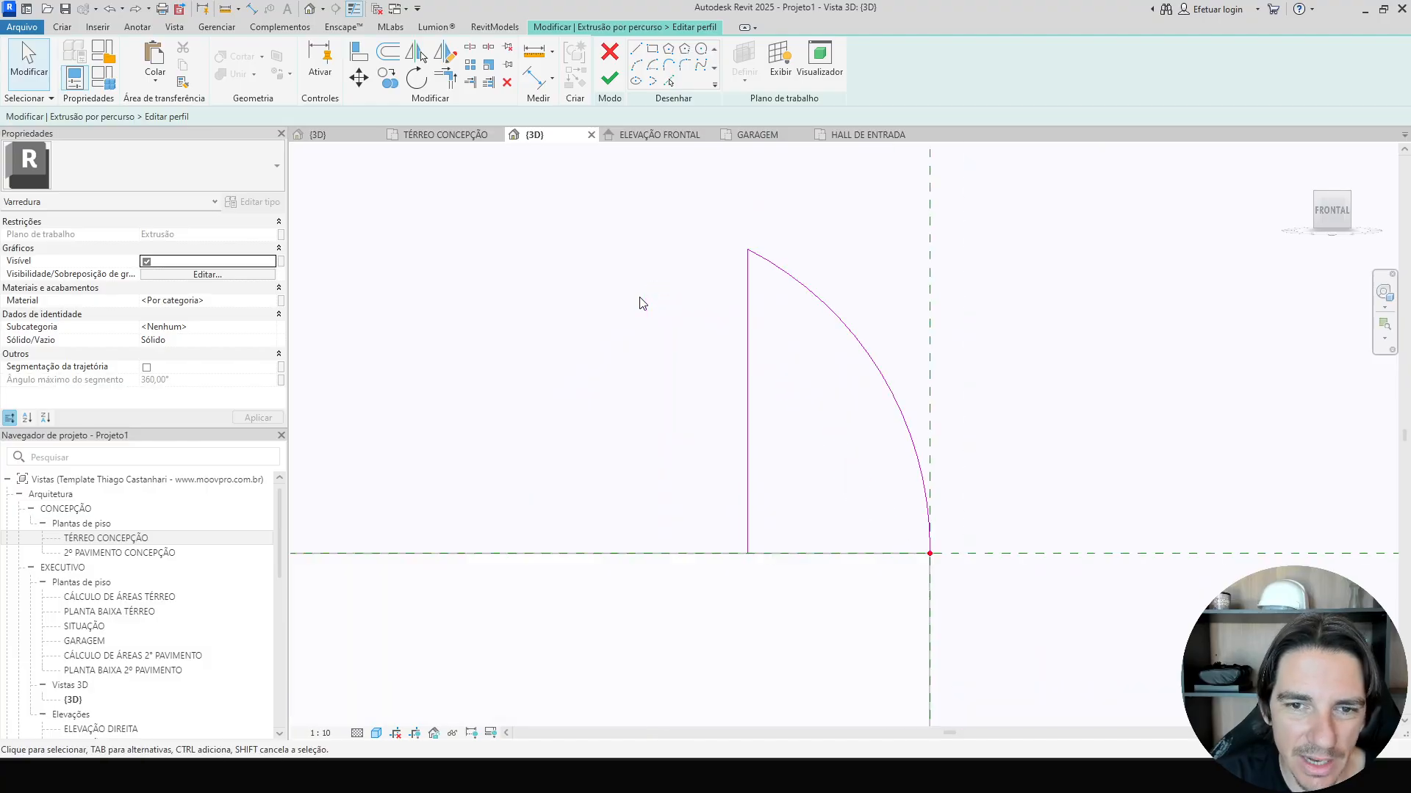
Close the profile with a bottom line from the vertical line to the path point.
key(l)
key(i)
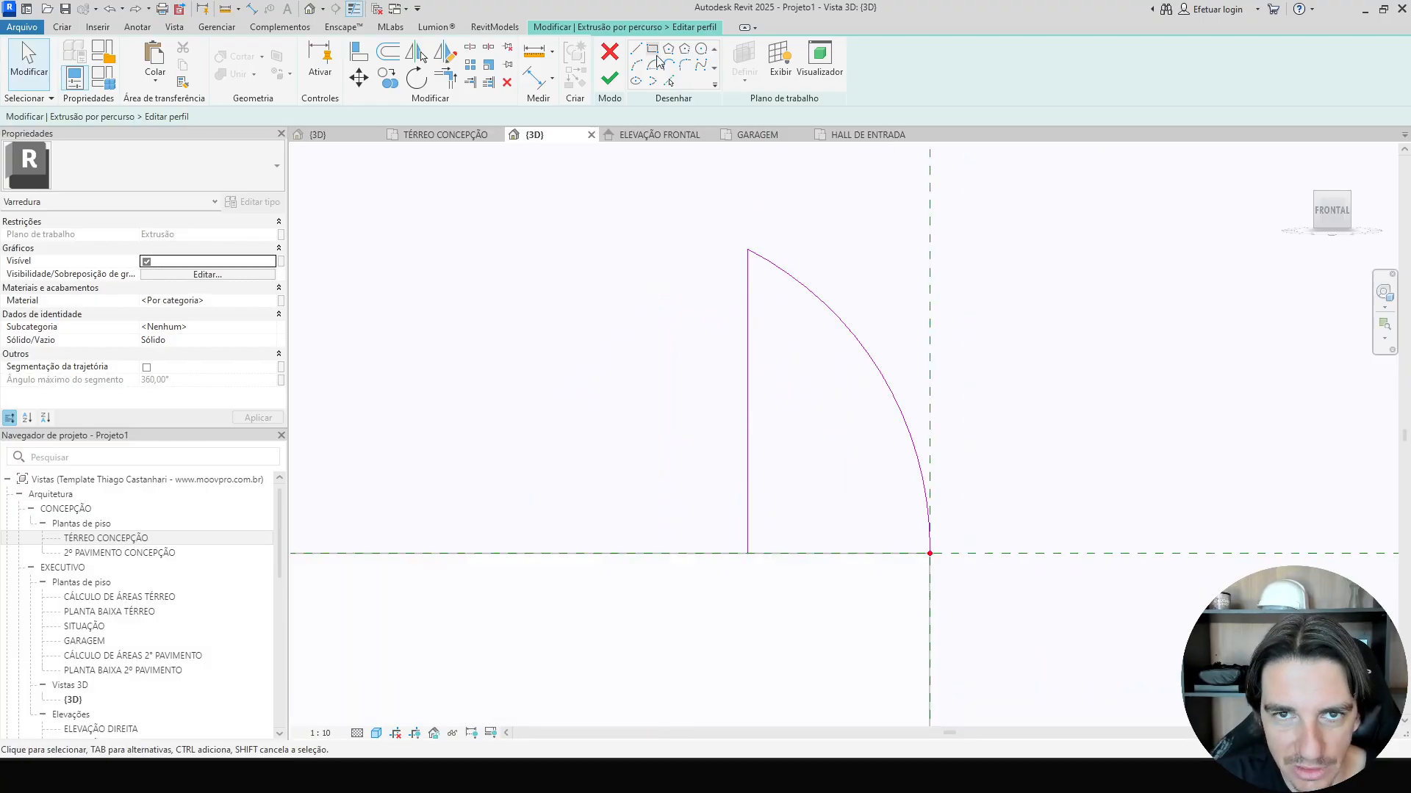
click(747, 553)
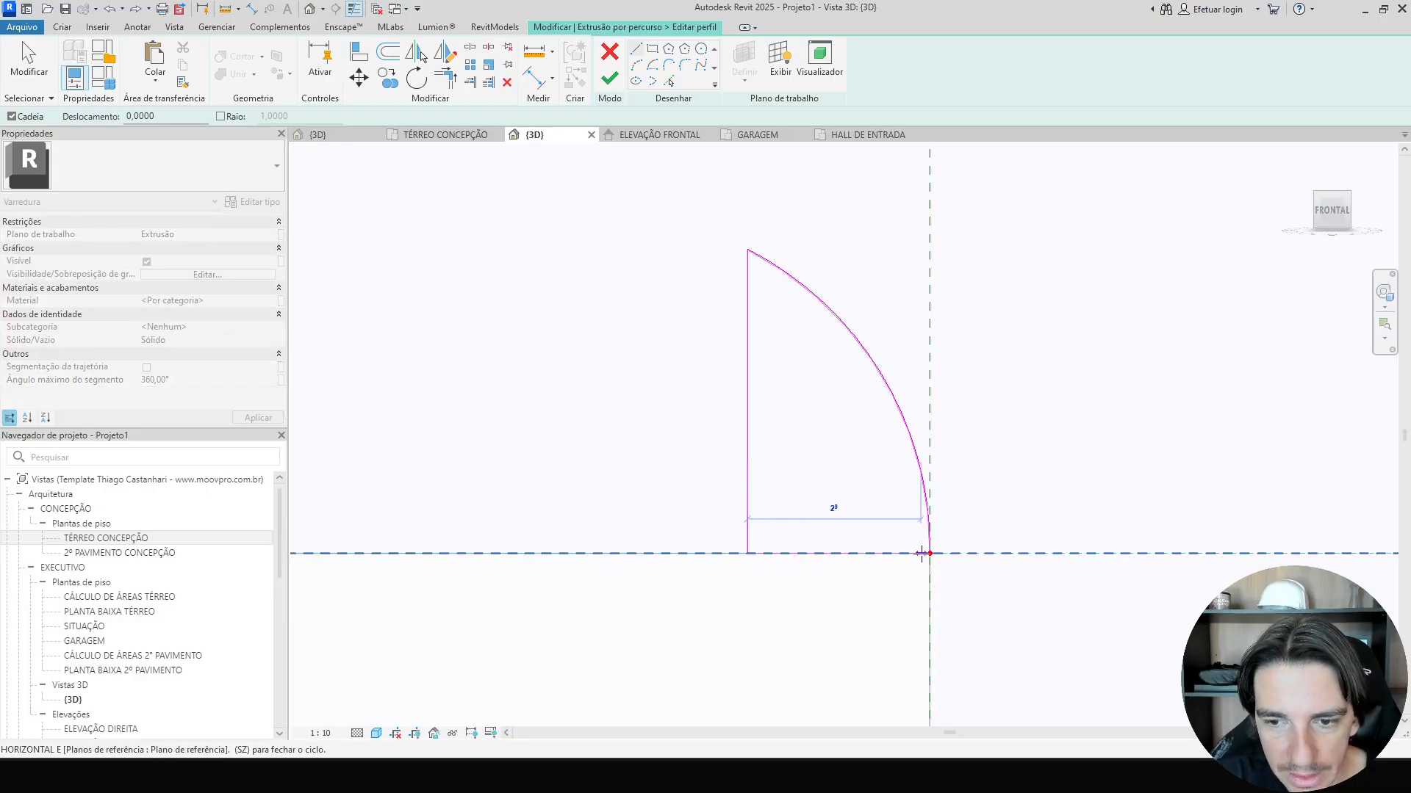
click(931, 554)
key(Escape)
key(Escape)
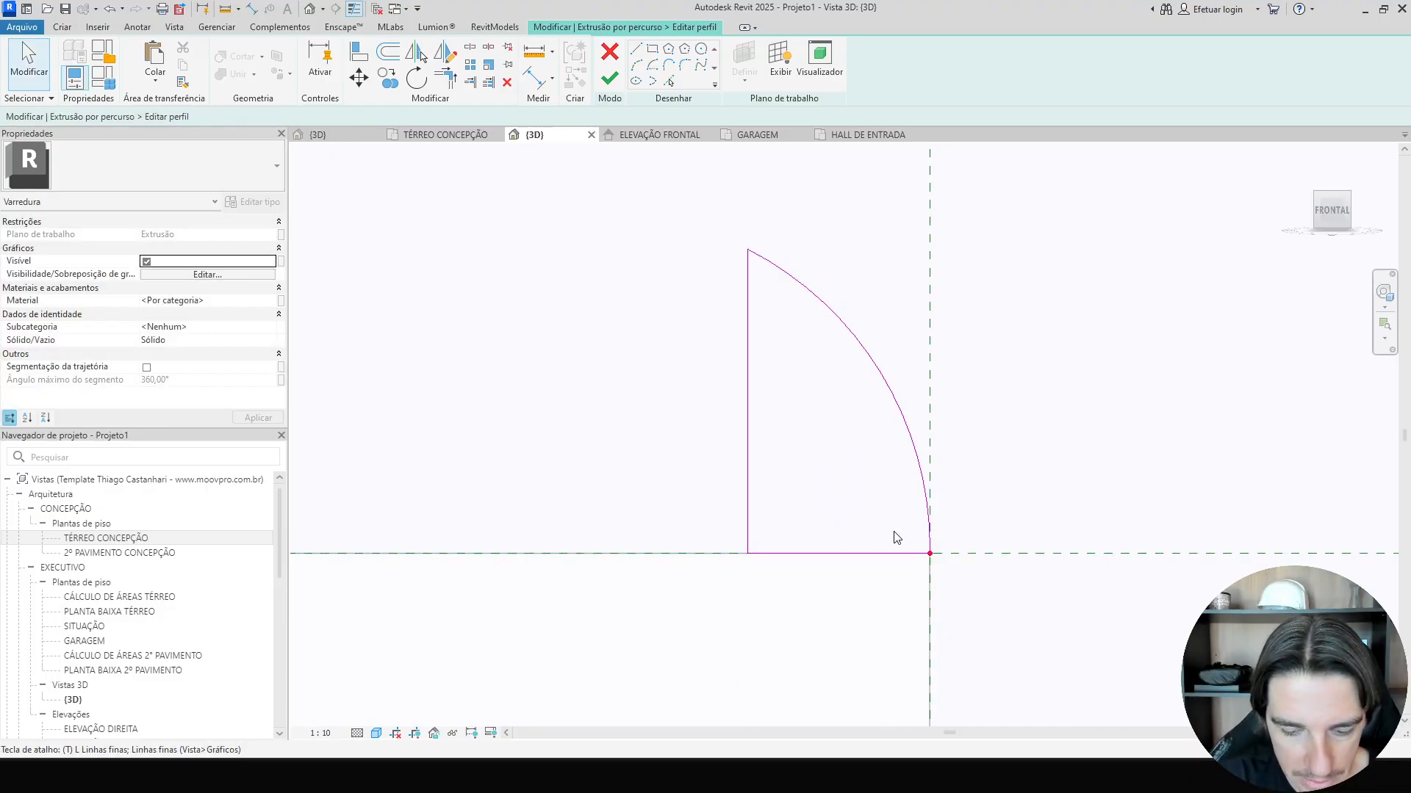
Toggle thin lines, finish the profile and the sweep, and inspect the rounded cornice on the block.
key(t)
key(l)
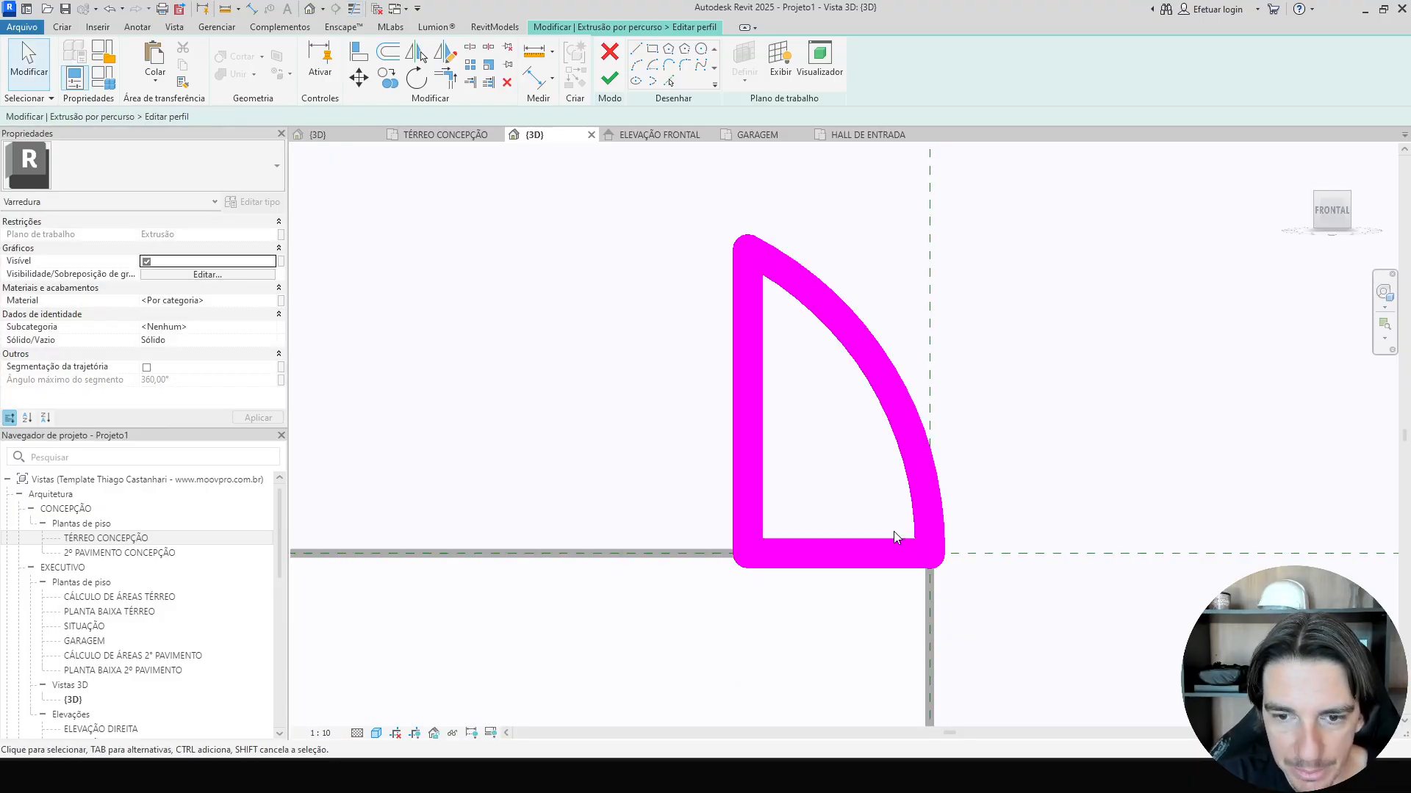
click(612, 87)
scroll(954, 331, down, 3)
shift+middle_drag(995, 308, 959, 383)
click(1254, 486)
shift+middle_drag(1214, 473, 1187, 576)
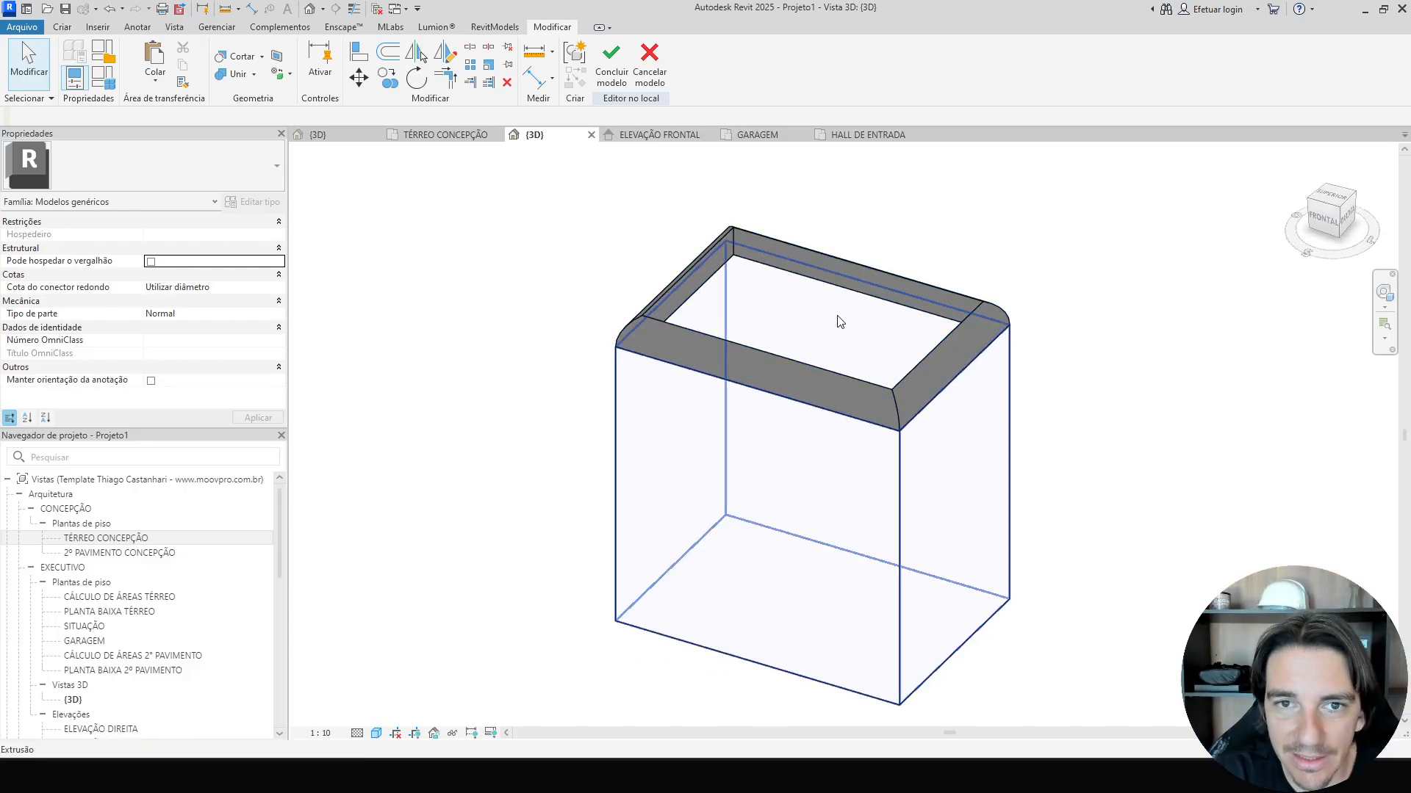
From a top view, create an extrusion with a rectangle filling the area inside the cornice and finish it.
click(893, 311)
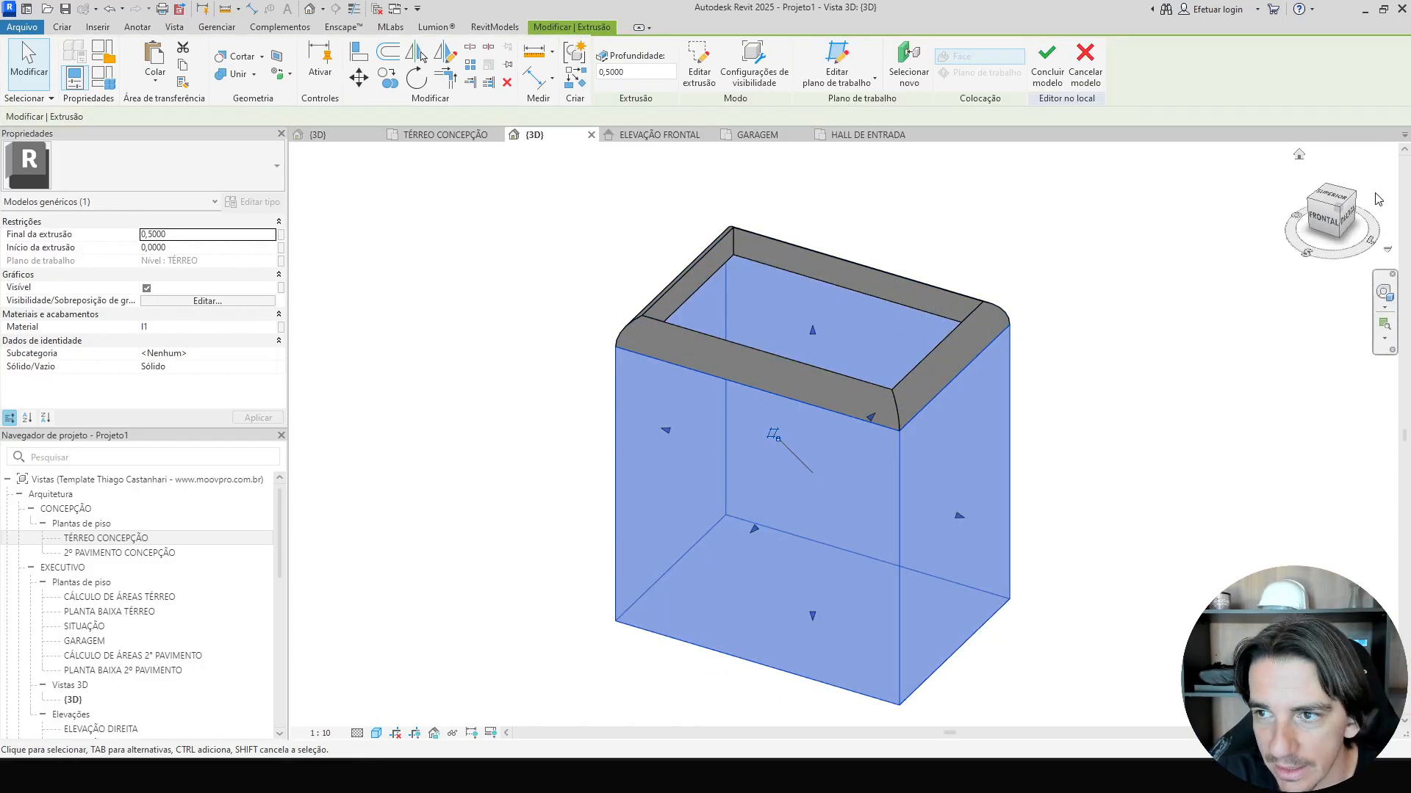
click(1328, 200)
click(63, 27)
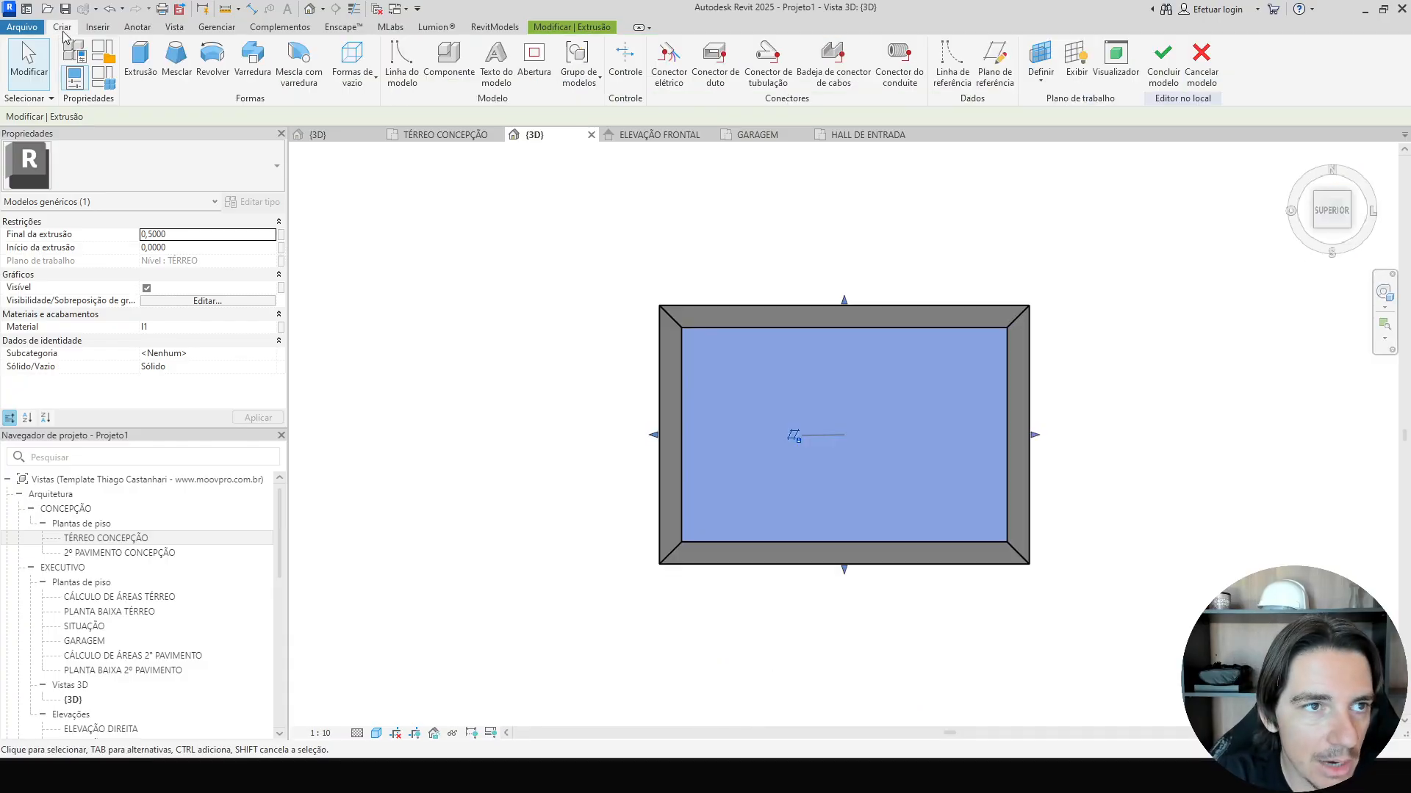
click(140, 64)
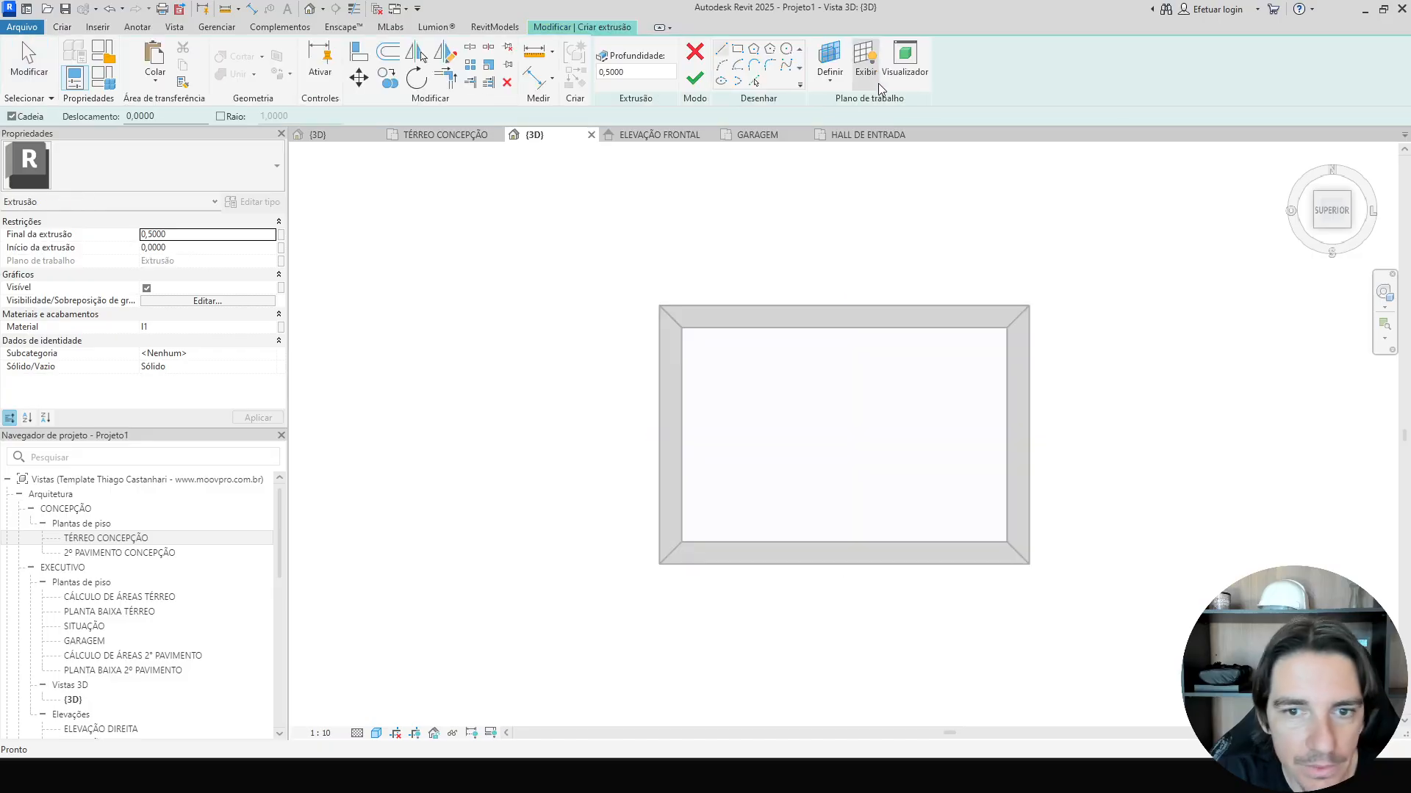
click(735, 49)
scroll(686, 334, up, 3)
click(682, 328)
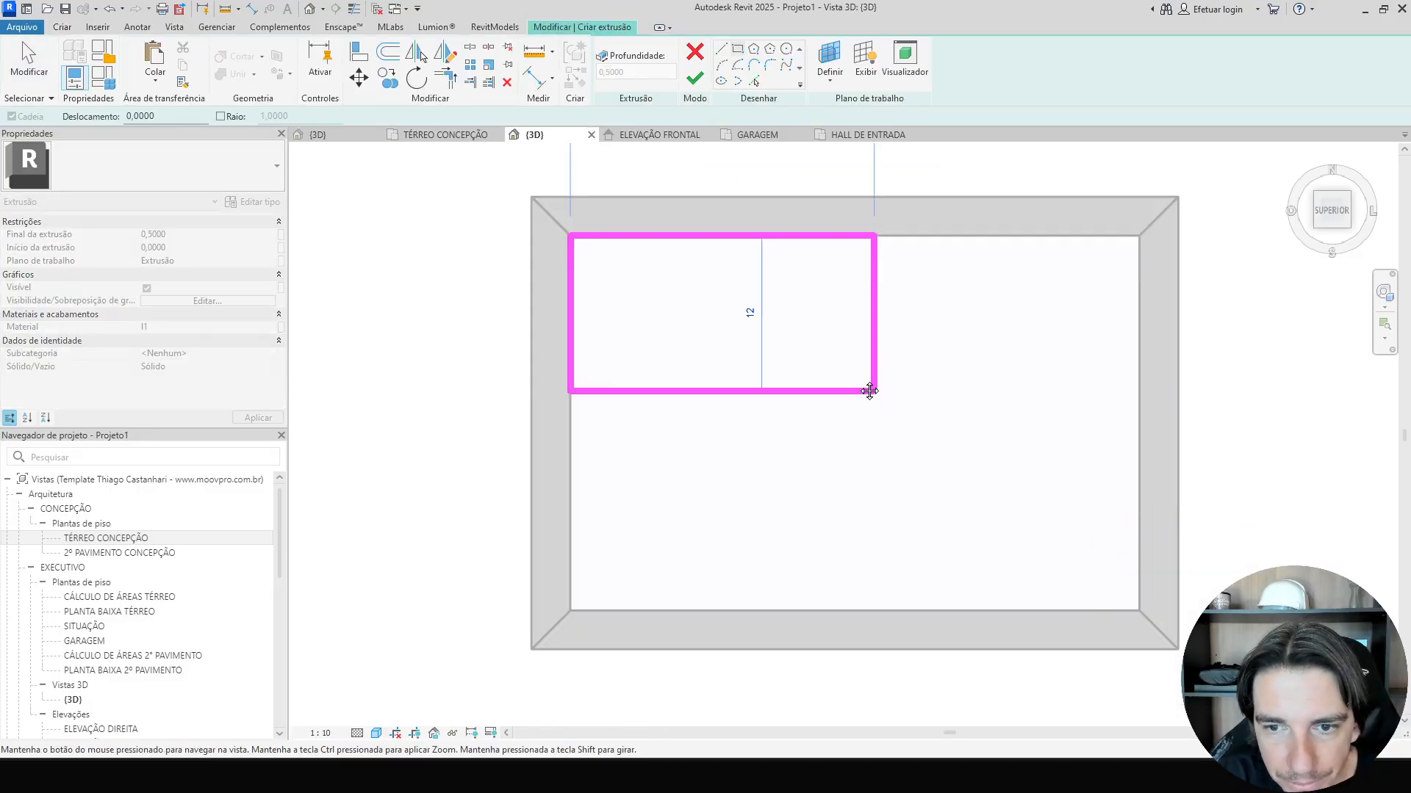
click(1094, 545)
key(Escape)
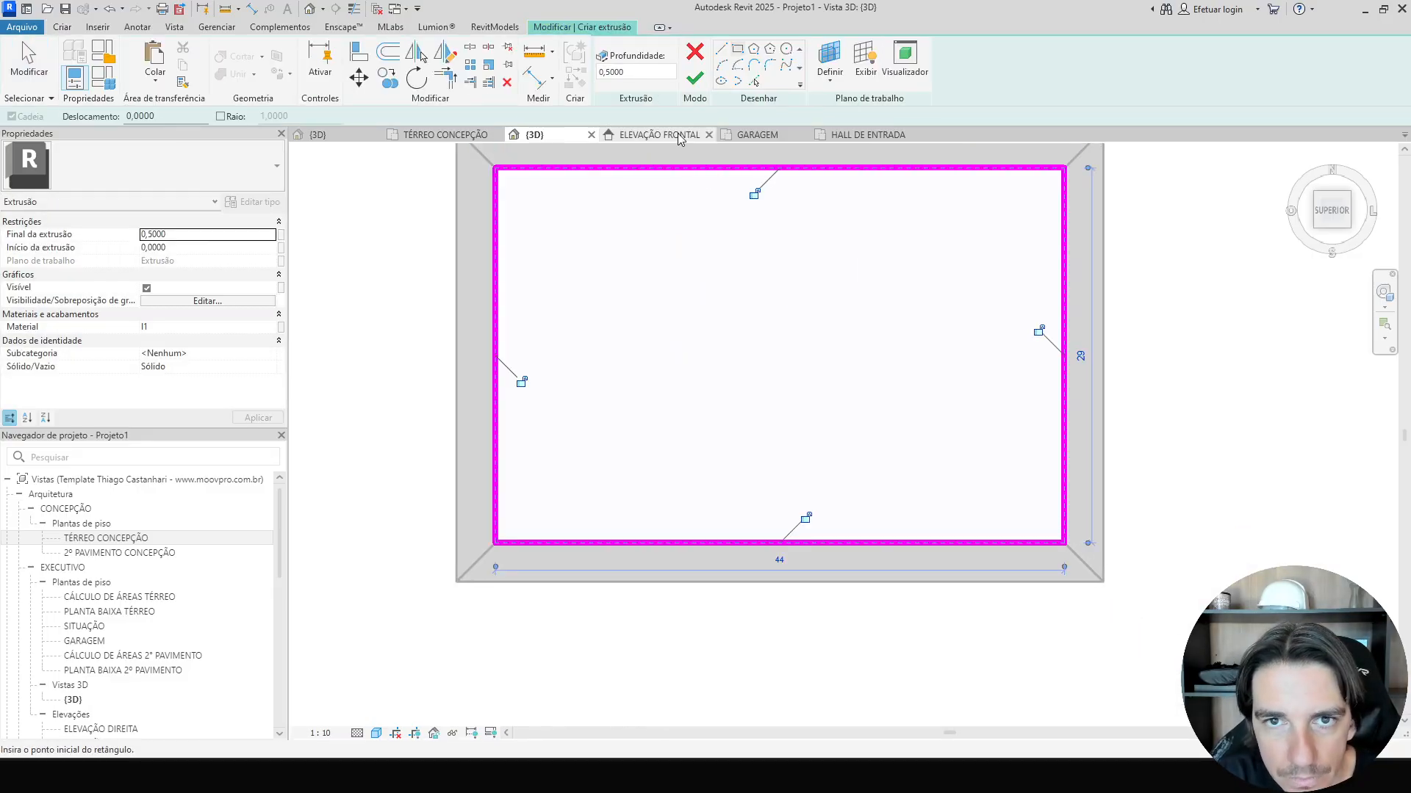
click(694, 77)
Set the new infill extrusion's end height to 0.05.
scroll(867, 519, down, 2)
shift+middle_drag(865, 514, 806, 392)
key(Escape)
click(703, 393)
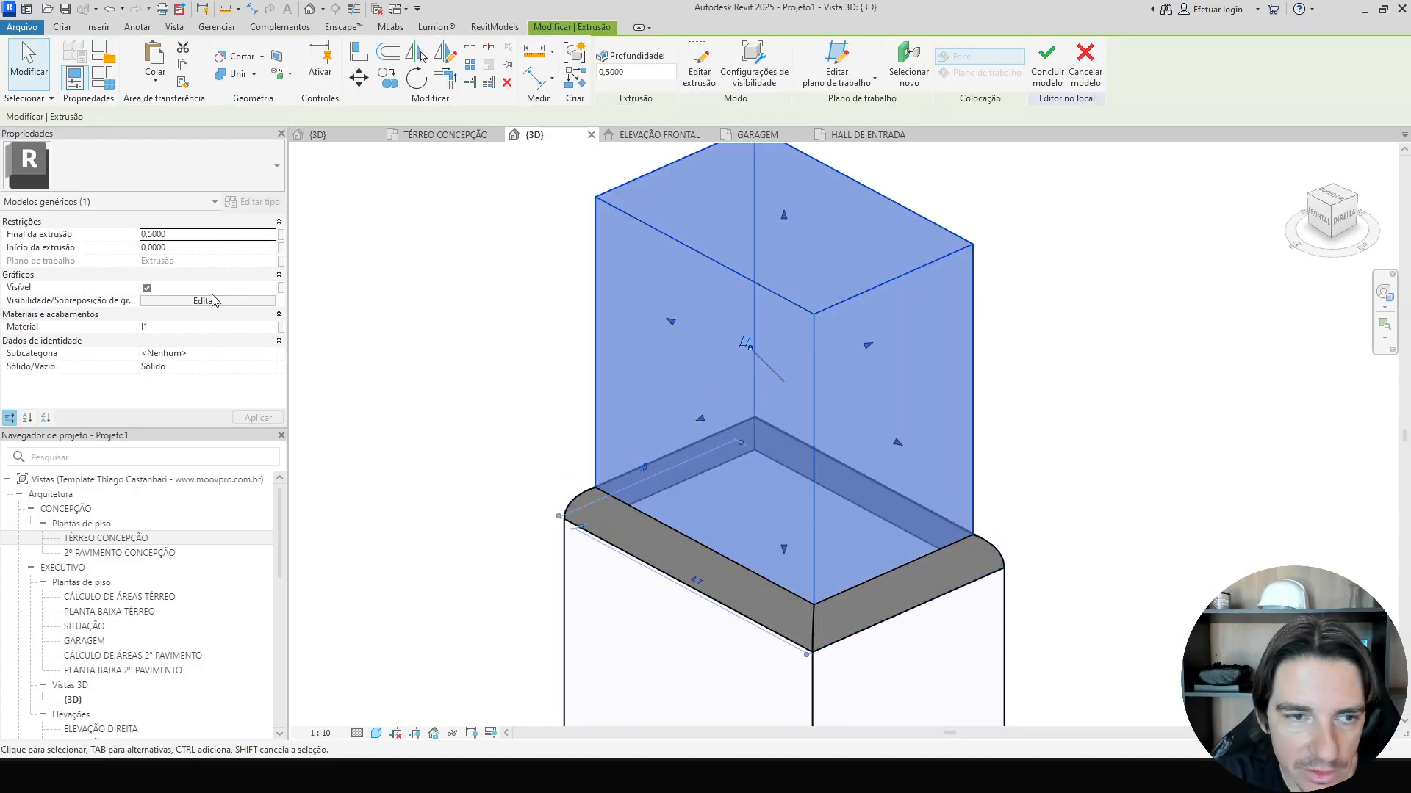
click(216, 233)
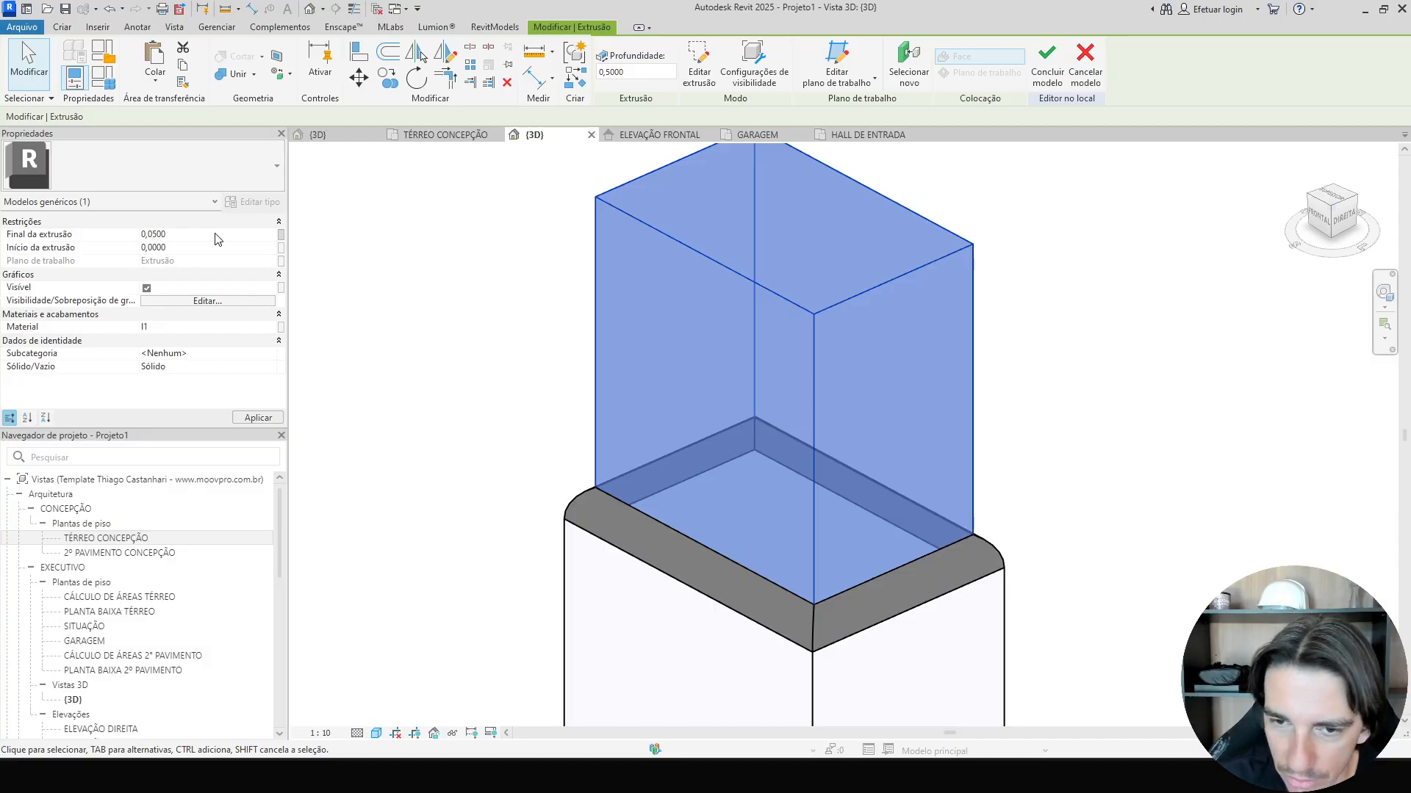
middle_drag(533, 496, 565, 373)
click(375, 357)
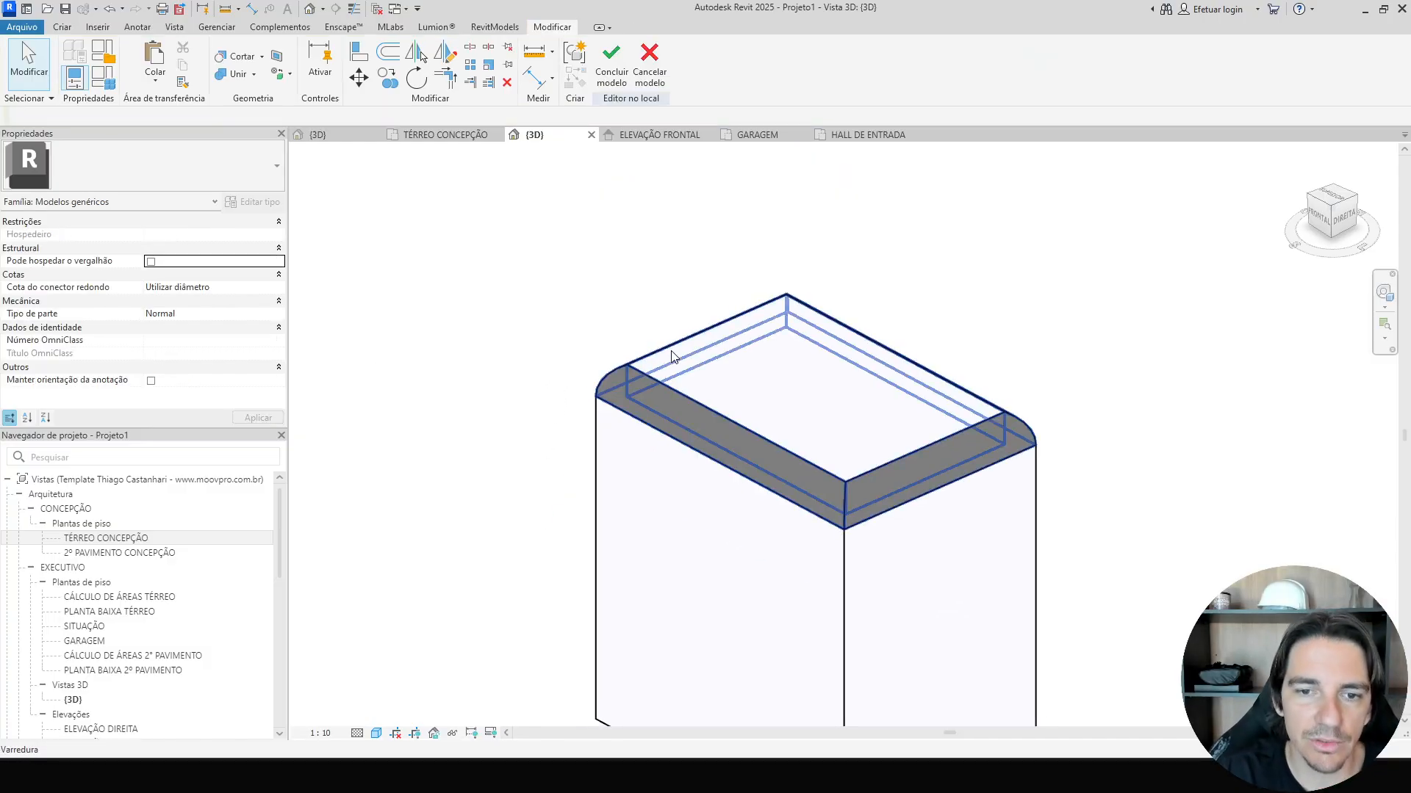
Set the cornice sweep's material to I1.
click(651, 478)
click(175, 340)
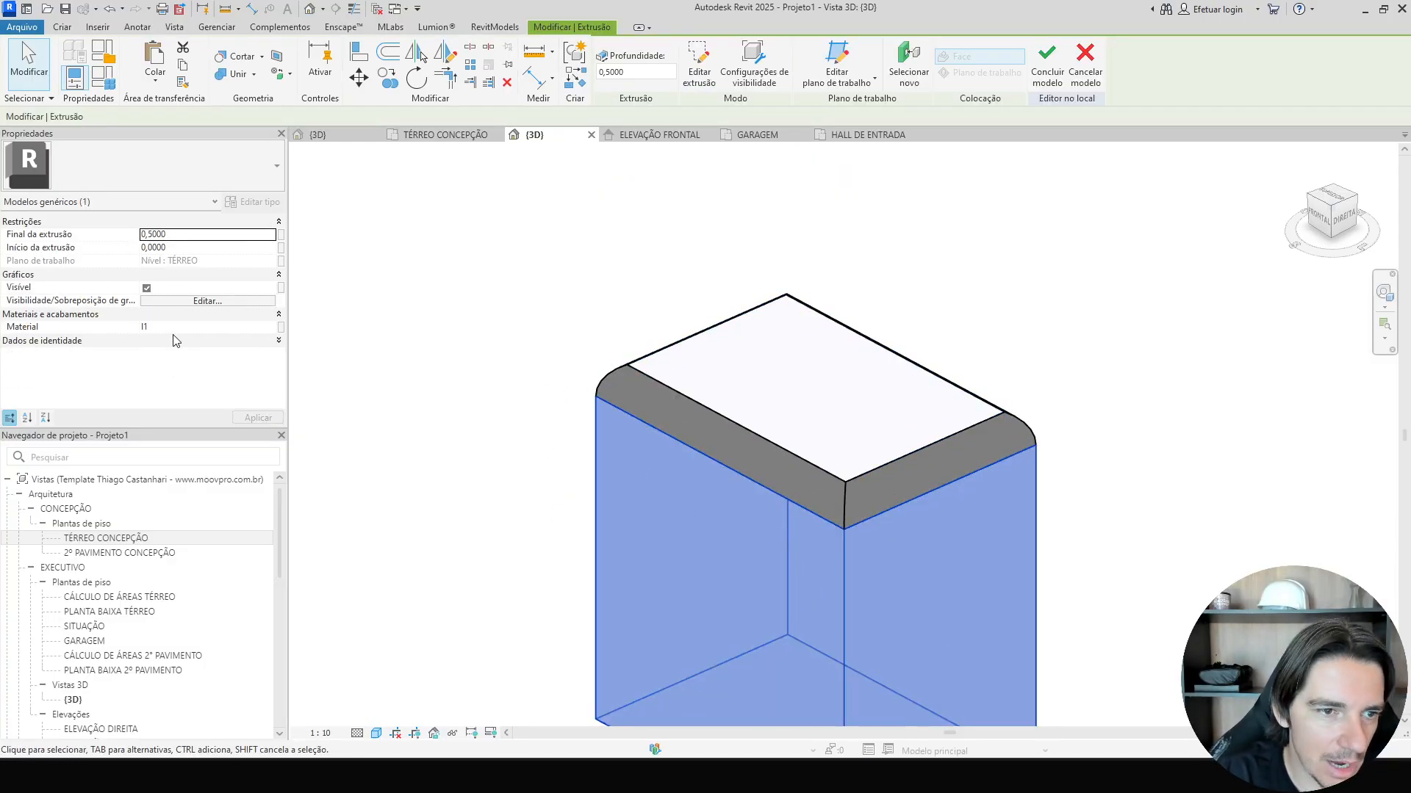
click(645, 404)
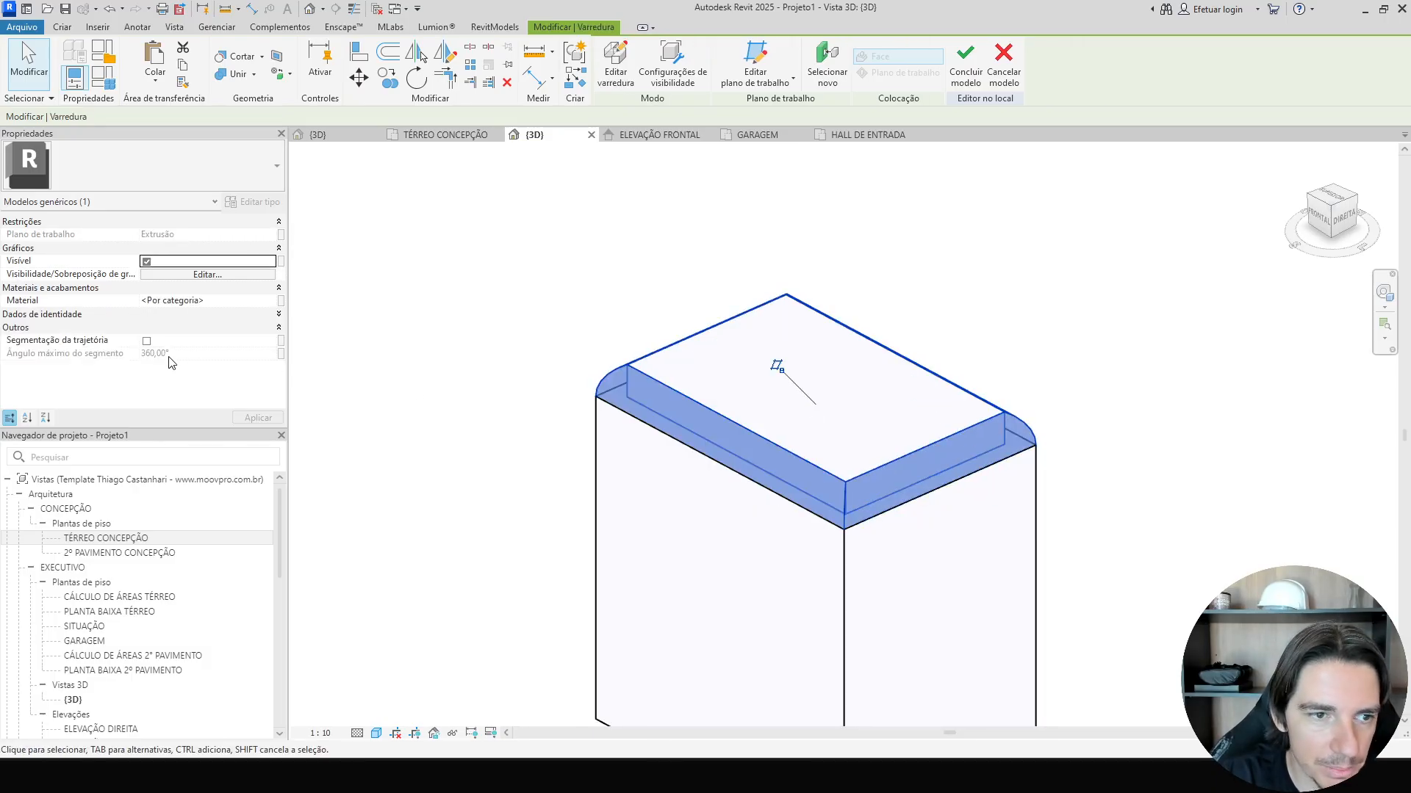
click(225, 304)
key(BackSpace)
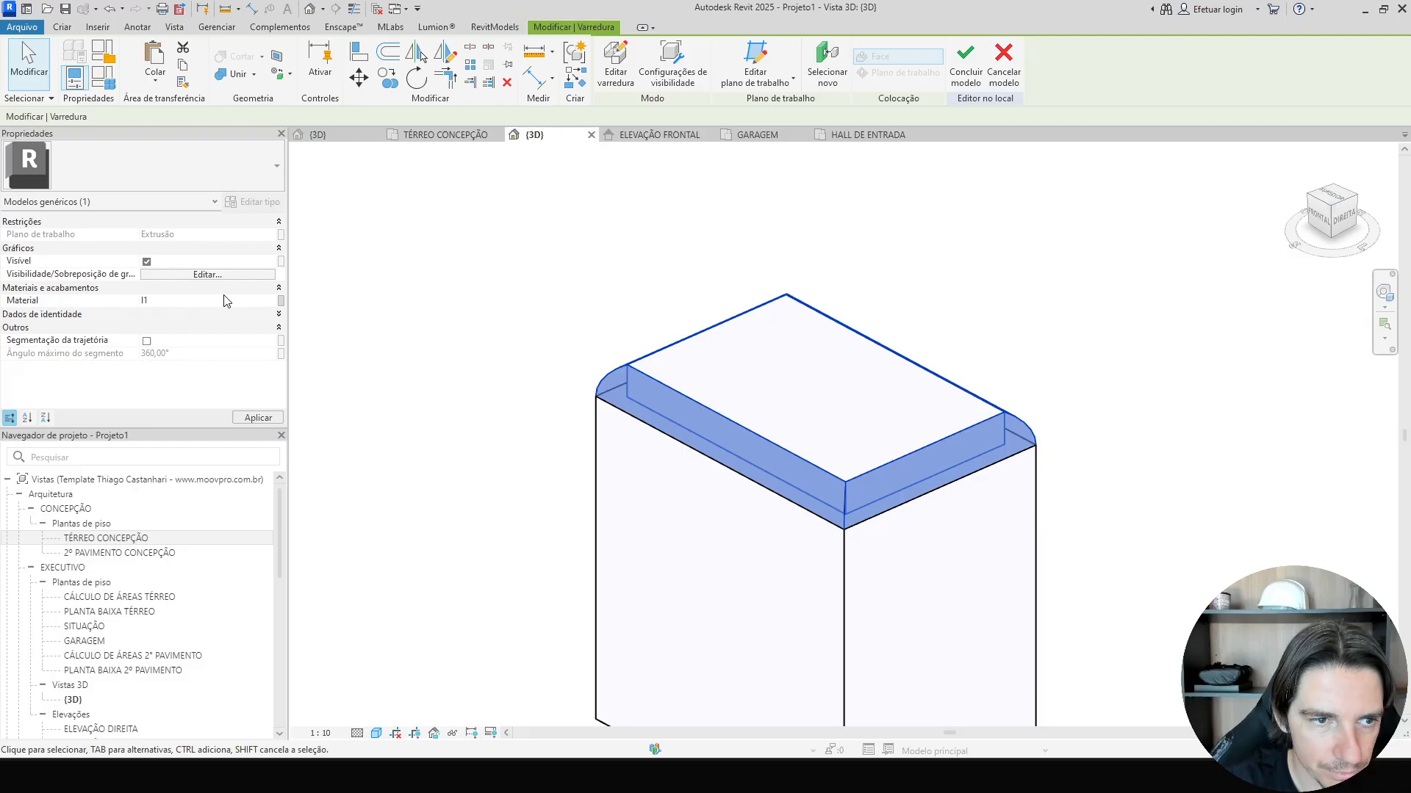
click(524, 228)
Adjust the base block's extrusion end height, trying 1 and 0.1 before settling on 0.7.
scroll(530, 360, down, 3)
shift+middle_drag(531, 360, 526, 280)
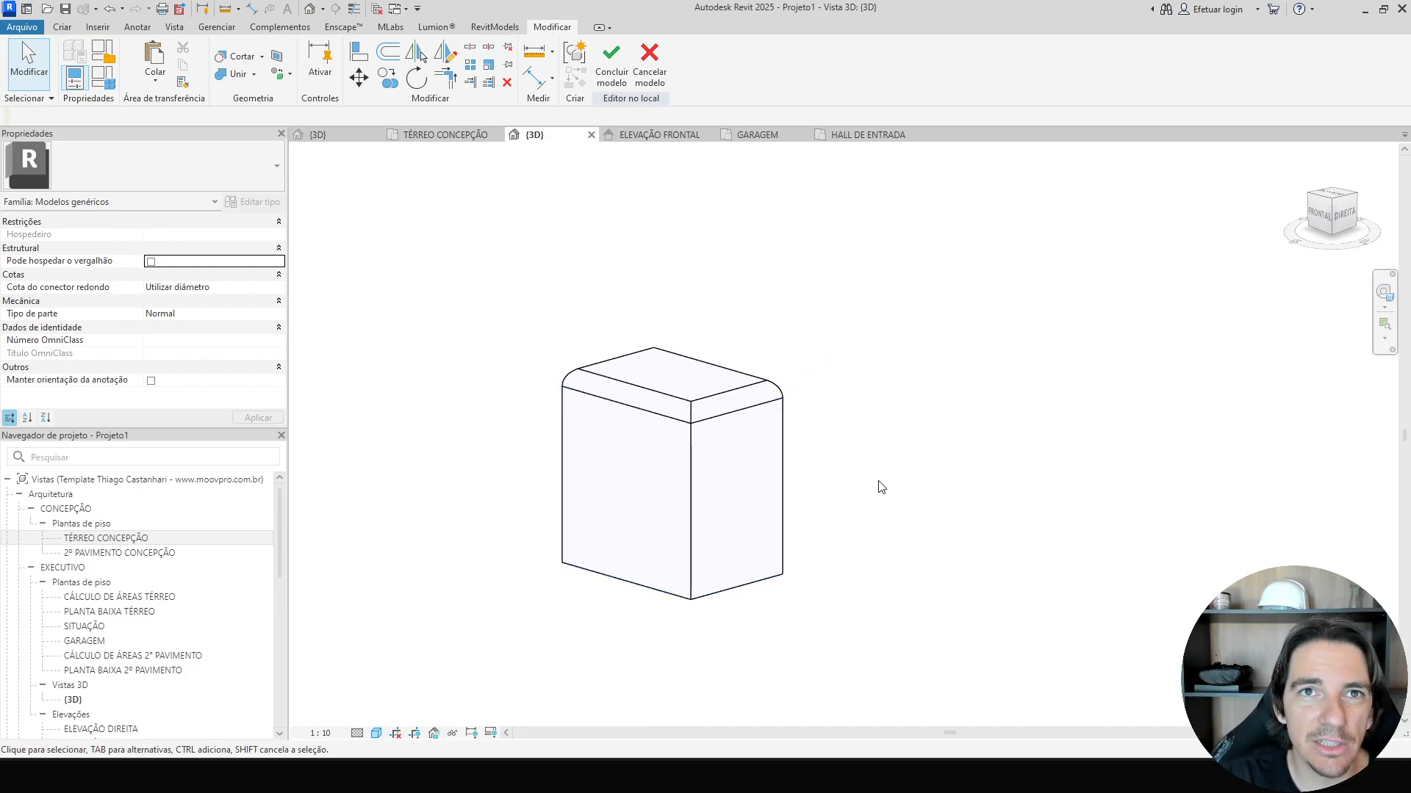
click(711, 479)
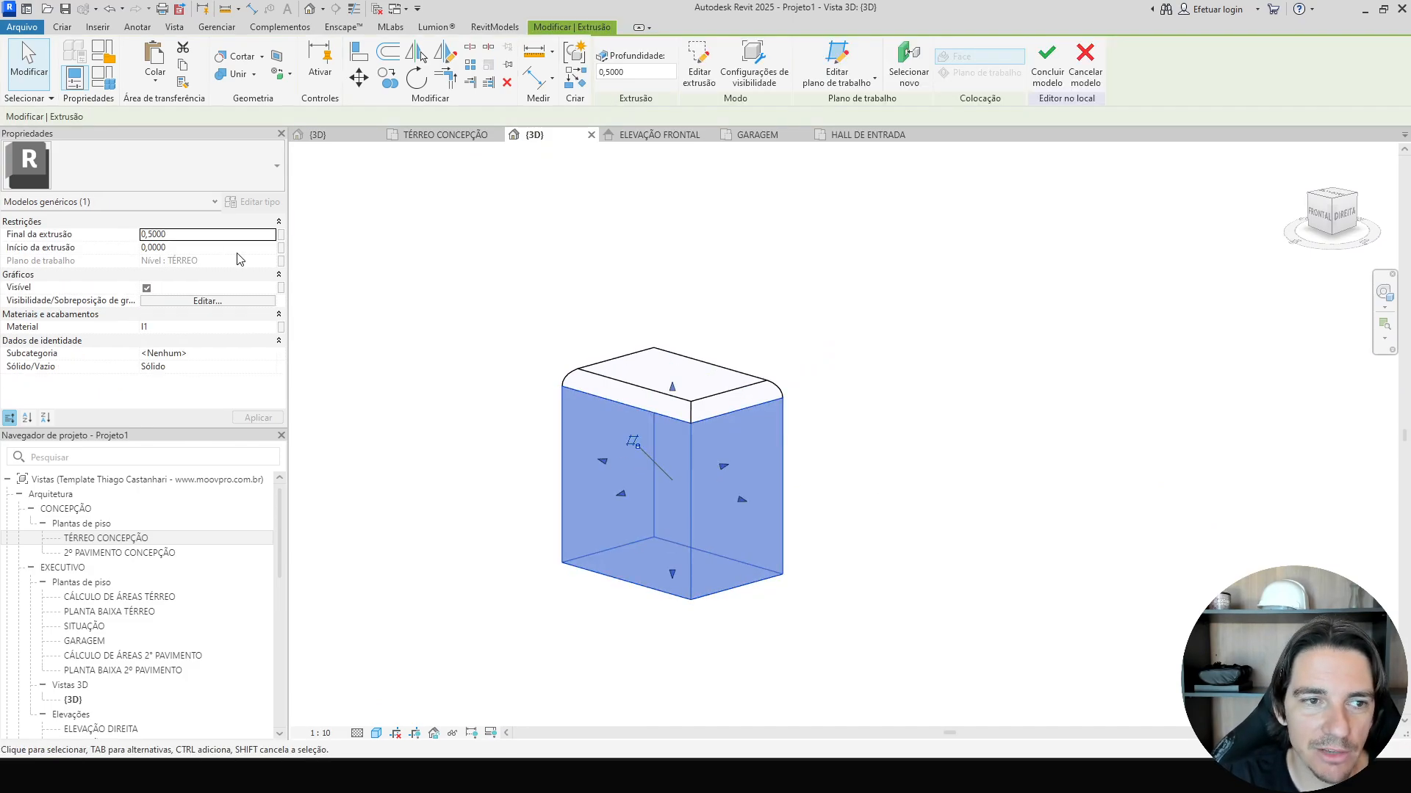
click(214, 238)
text(1)
key(Return)
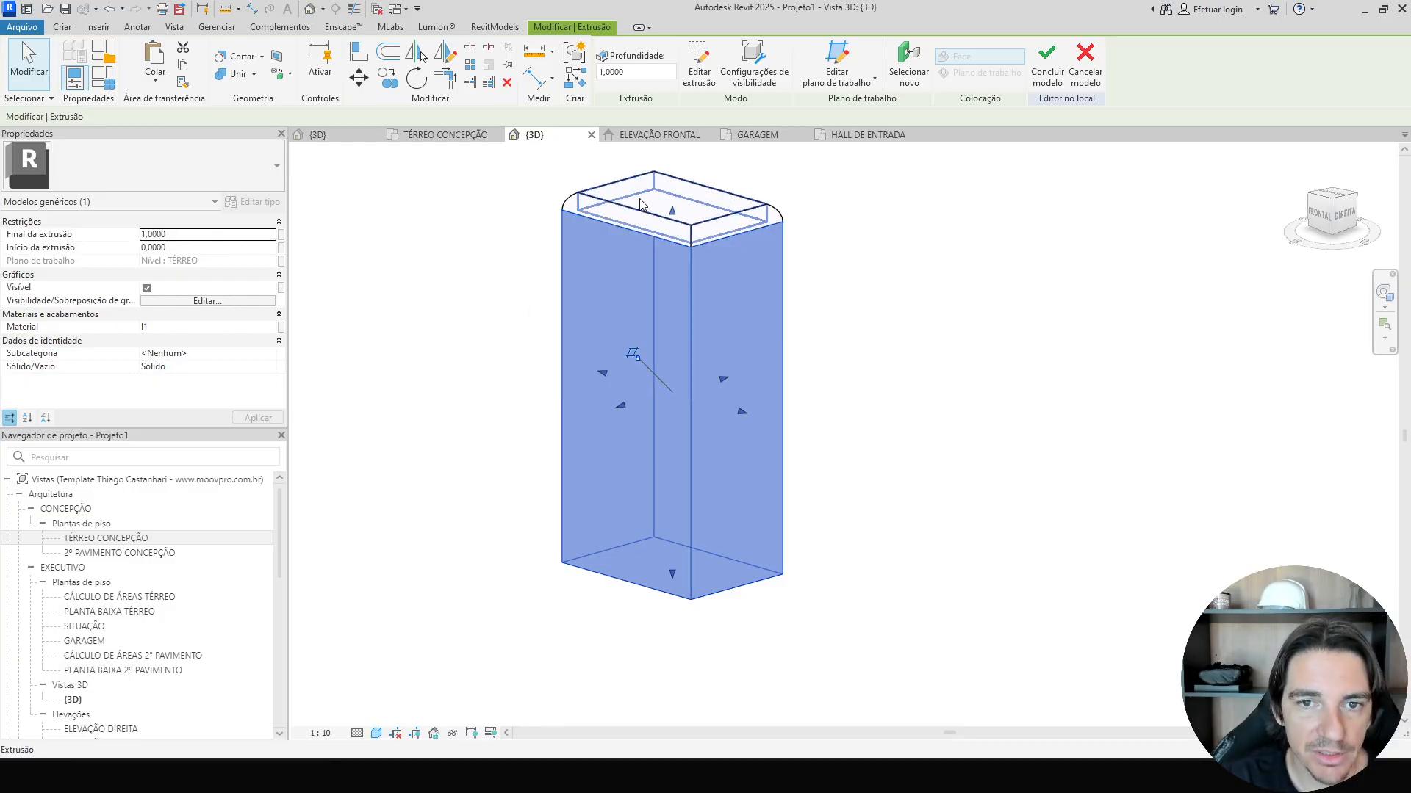
click(214, 238)
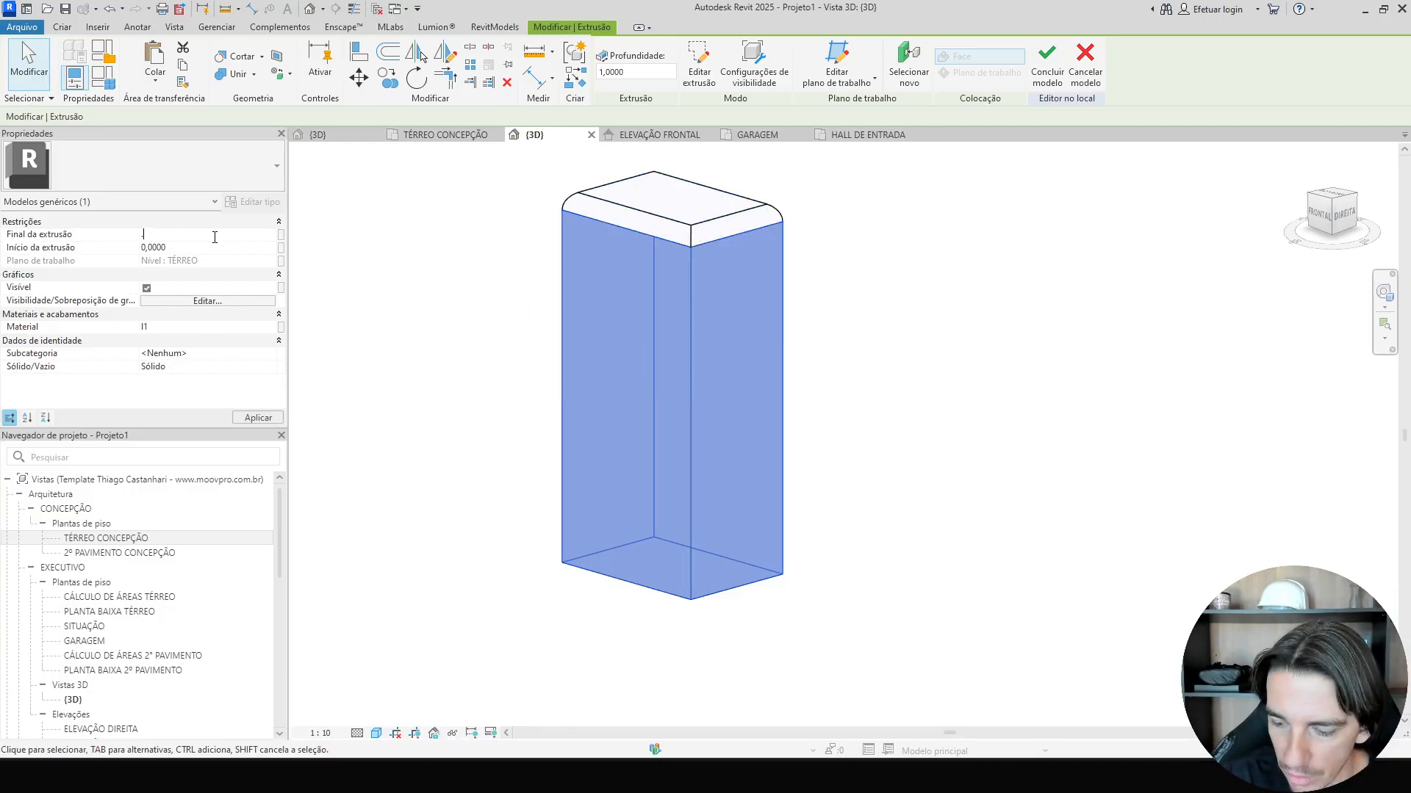
text(.1)
key(Return)
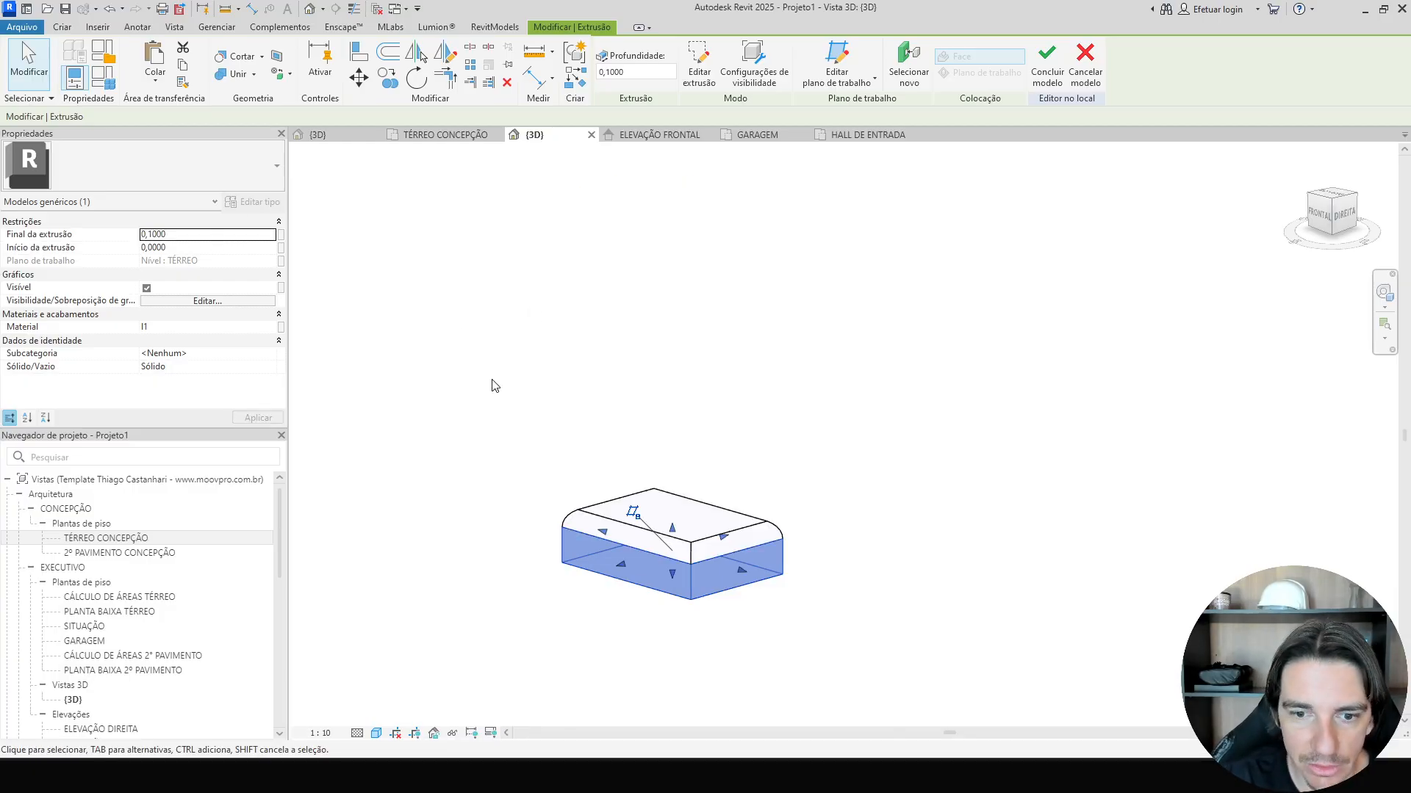
click(194, 236)
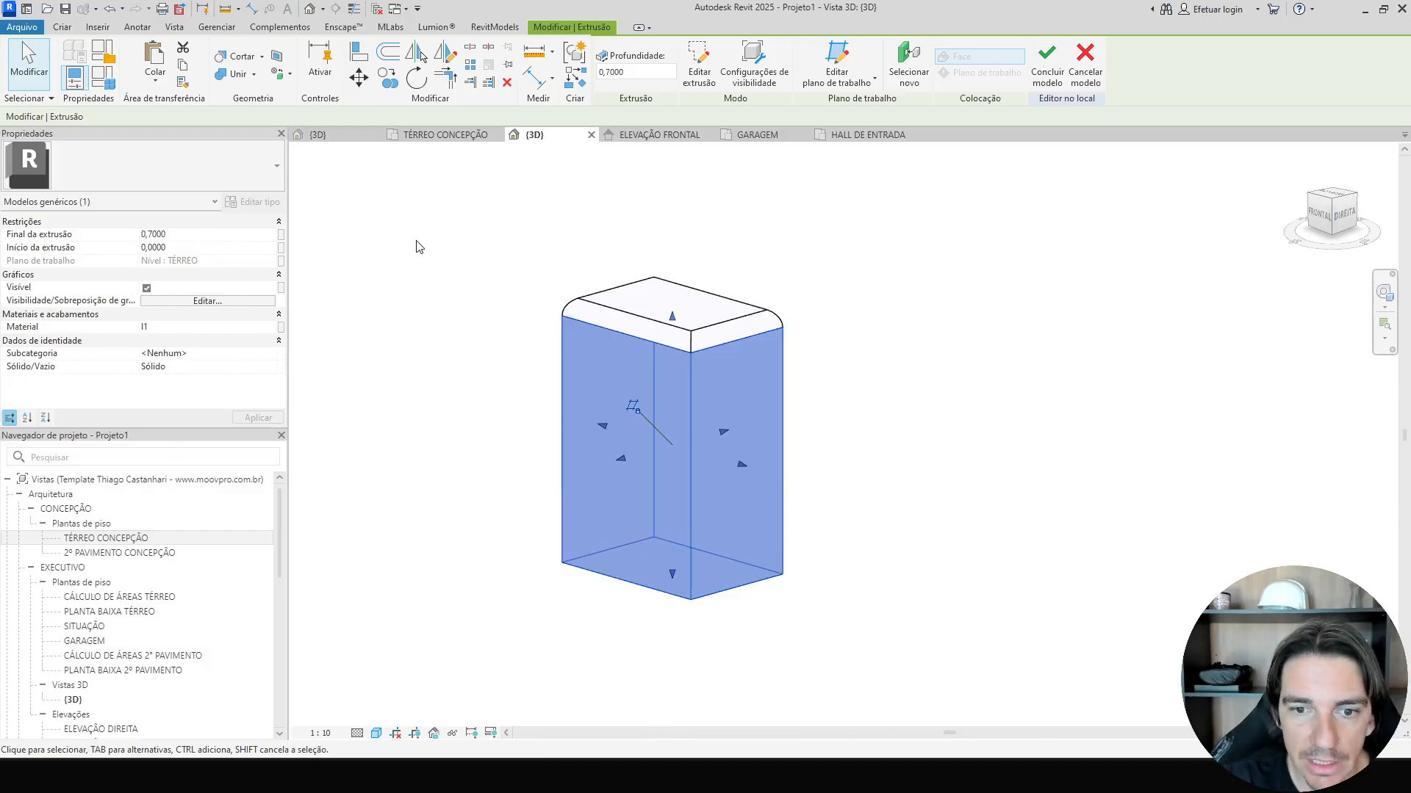
click(432, 294)
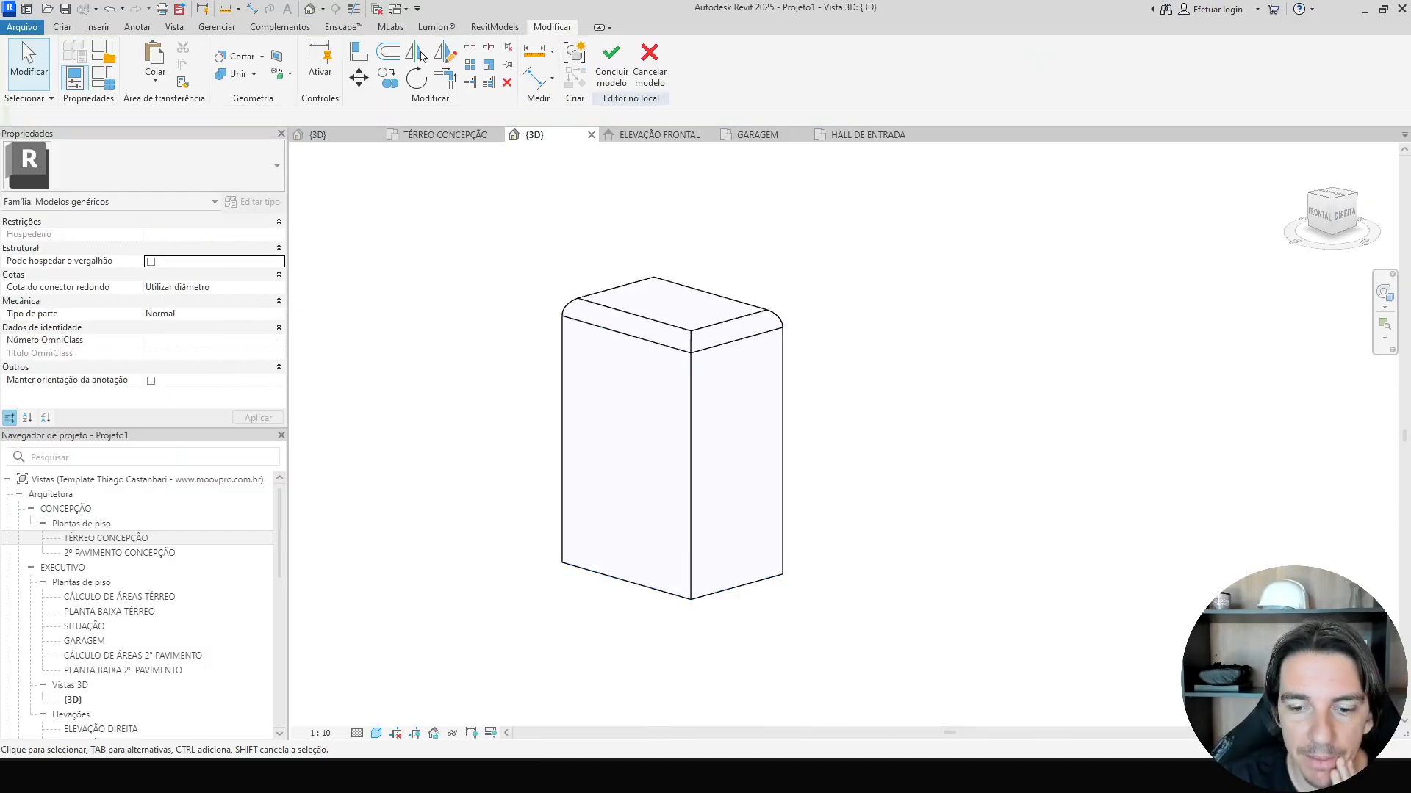
Examine the column pedestal detail in the reference facade photo.
click(804, 776)
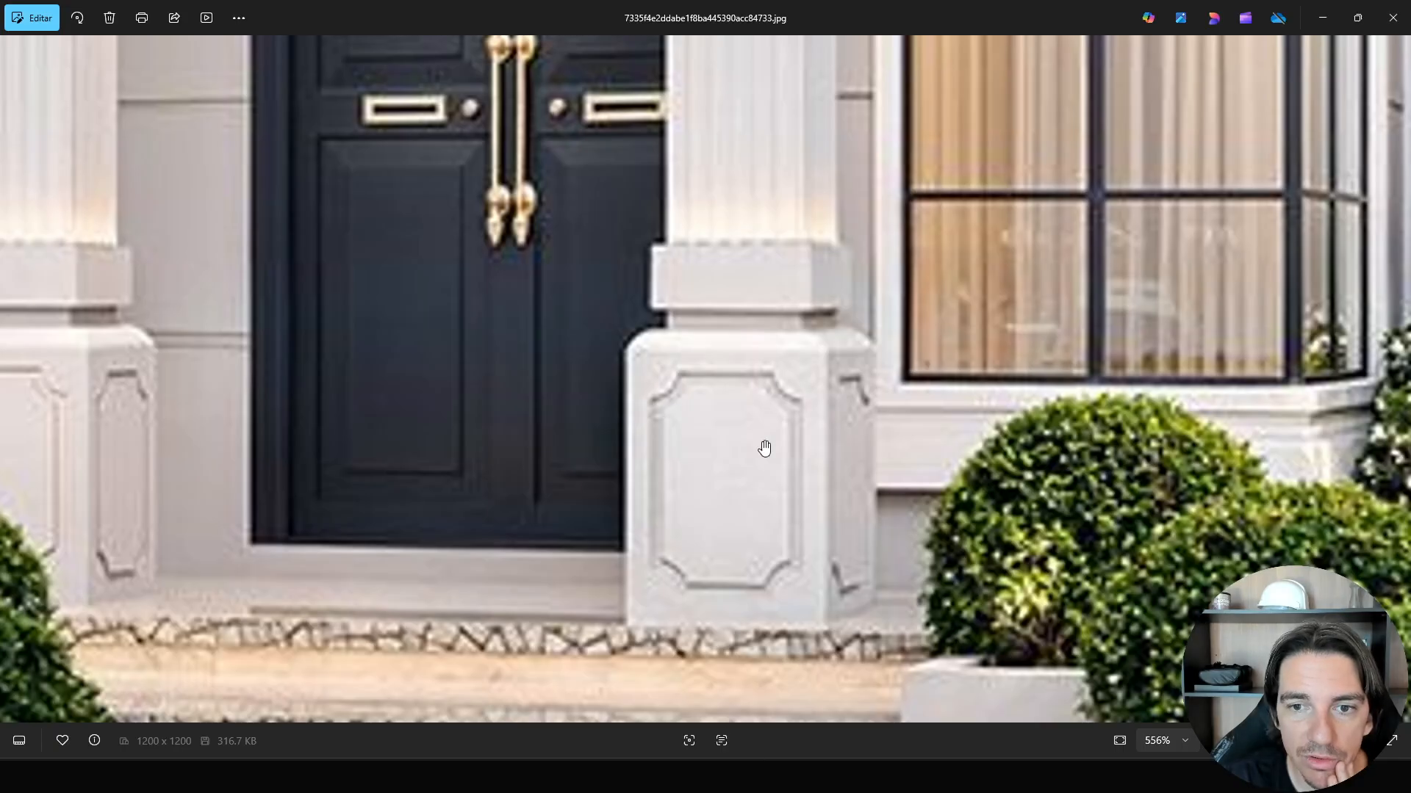
scroll(764, 449, down, 4)
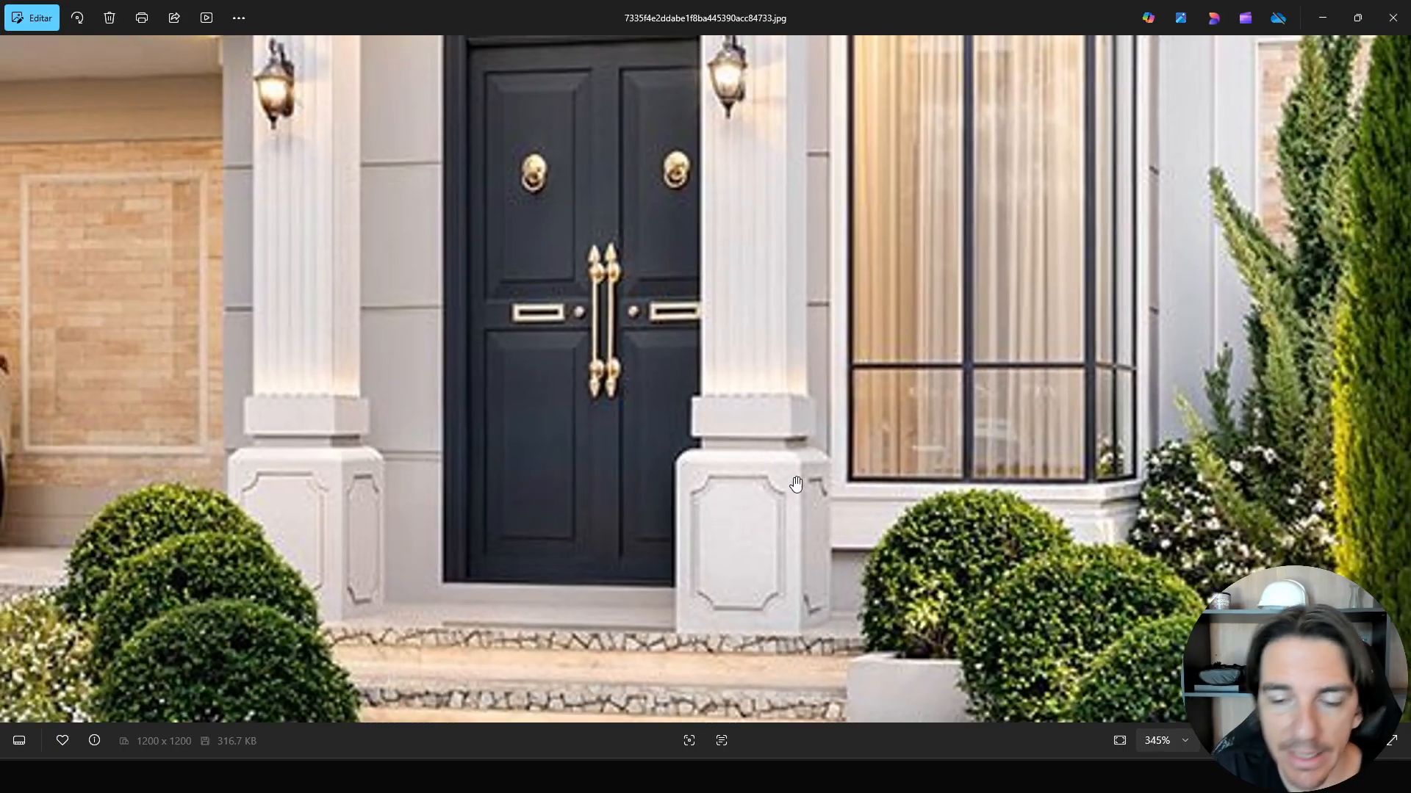
scroll(796, 484, down, 1)
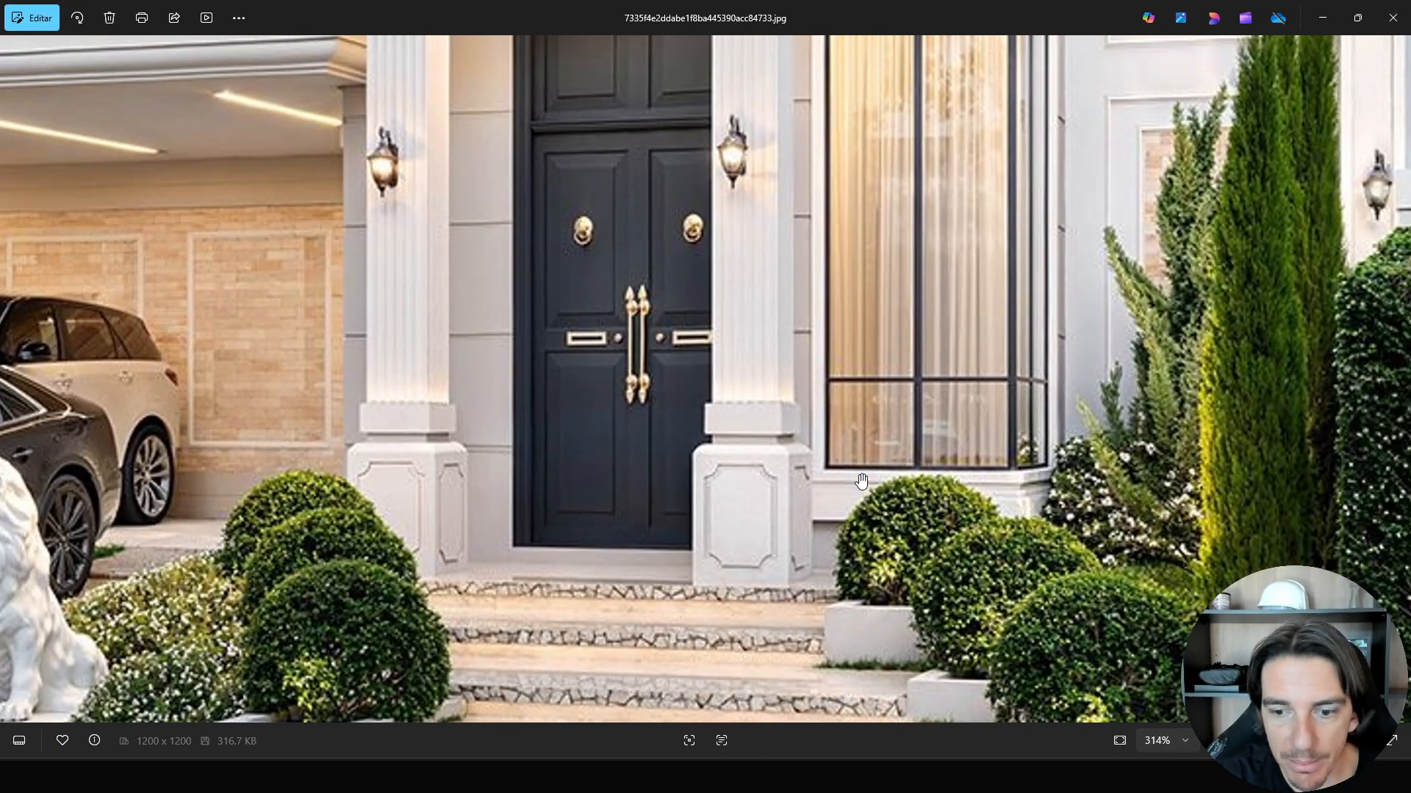
scroll(861, 481, up, 2)
key(alt+Tab)
Set the work plane to the top face of the pedestal block.
shift+middle_drag(831, 495, 875, 522)
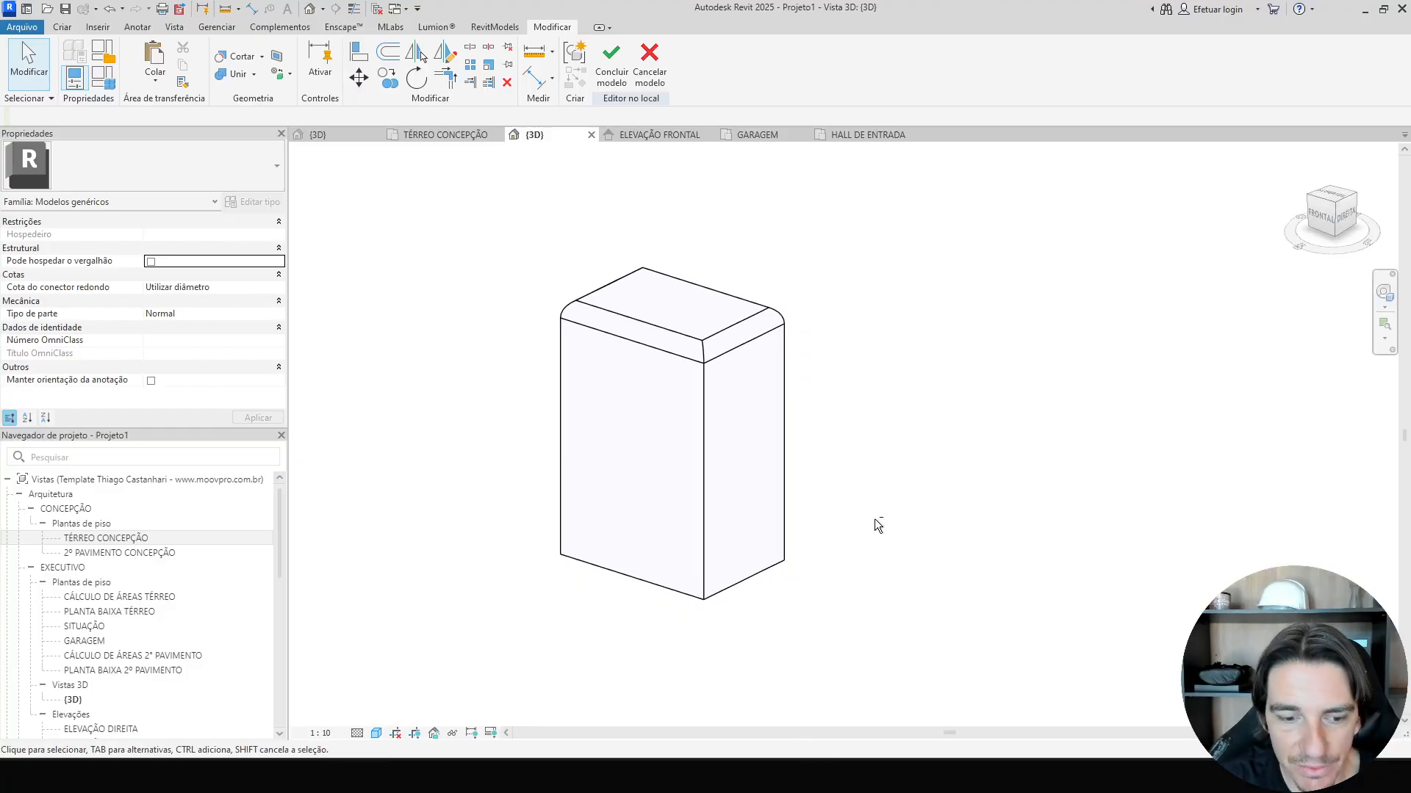
key(p)
key(t)
click(614, 406)
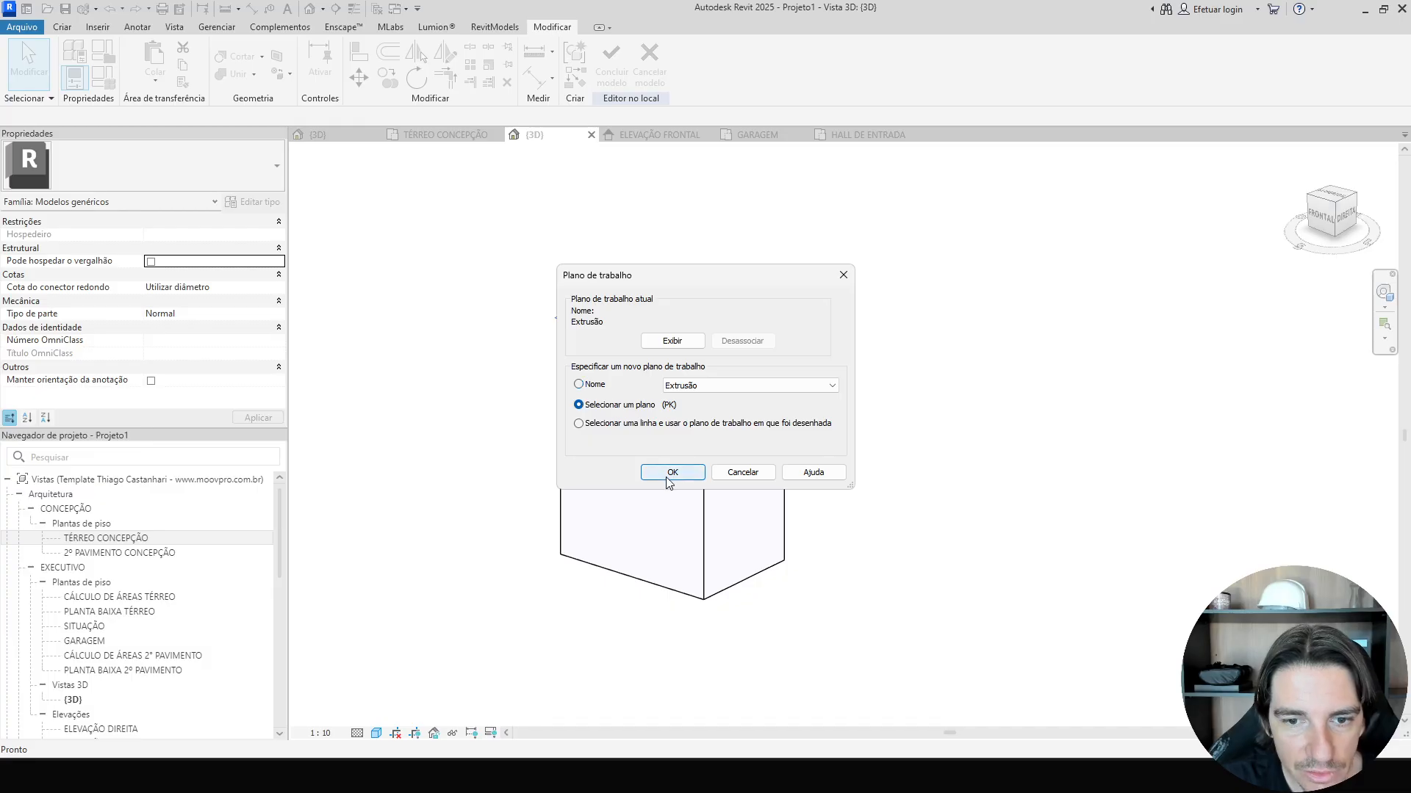
click(672, 473)
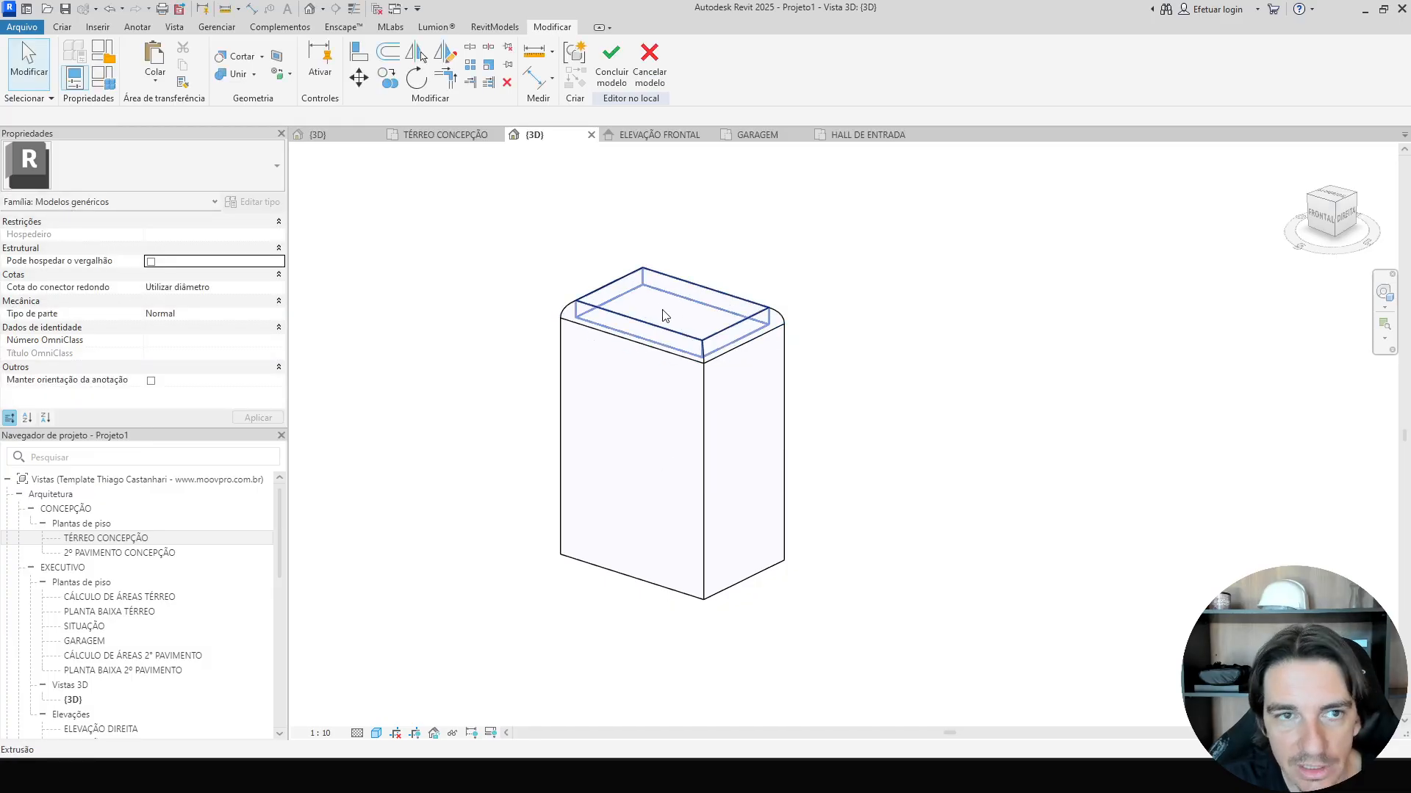
click(665, 316)
Extrude a rectangle sketched on the block's top with a 0.03 inward offset, 0.1 high.
click(63, 27)
click(139, 63)
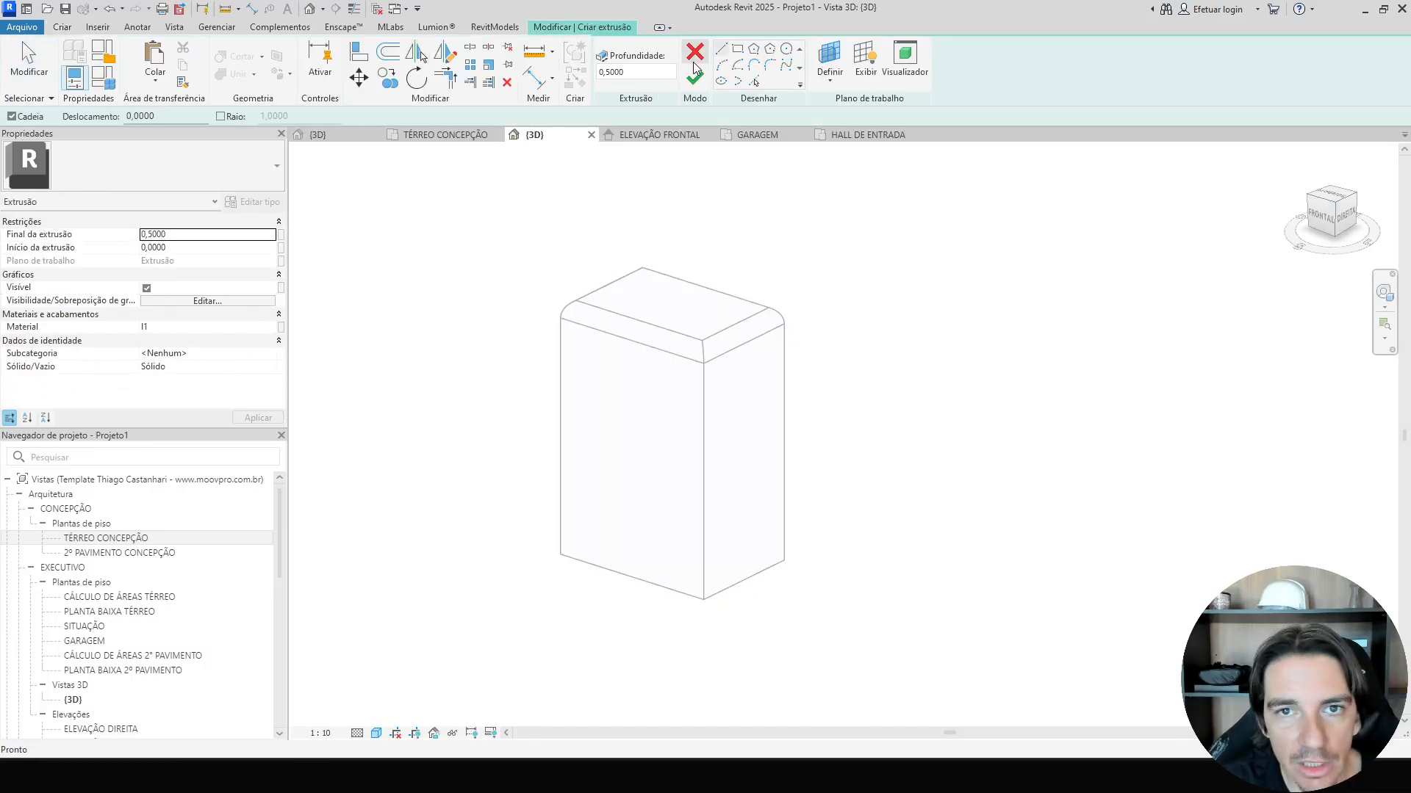
click(738, 50)
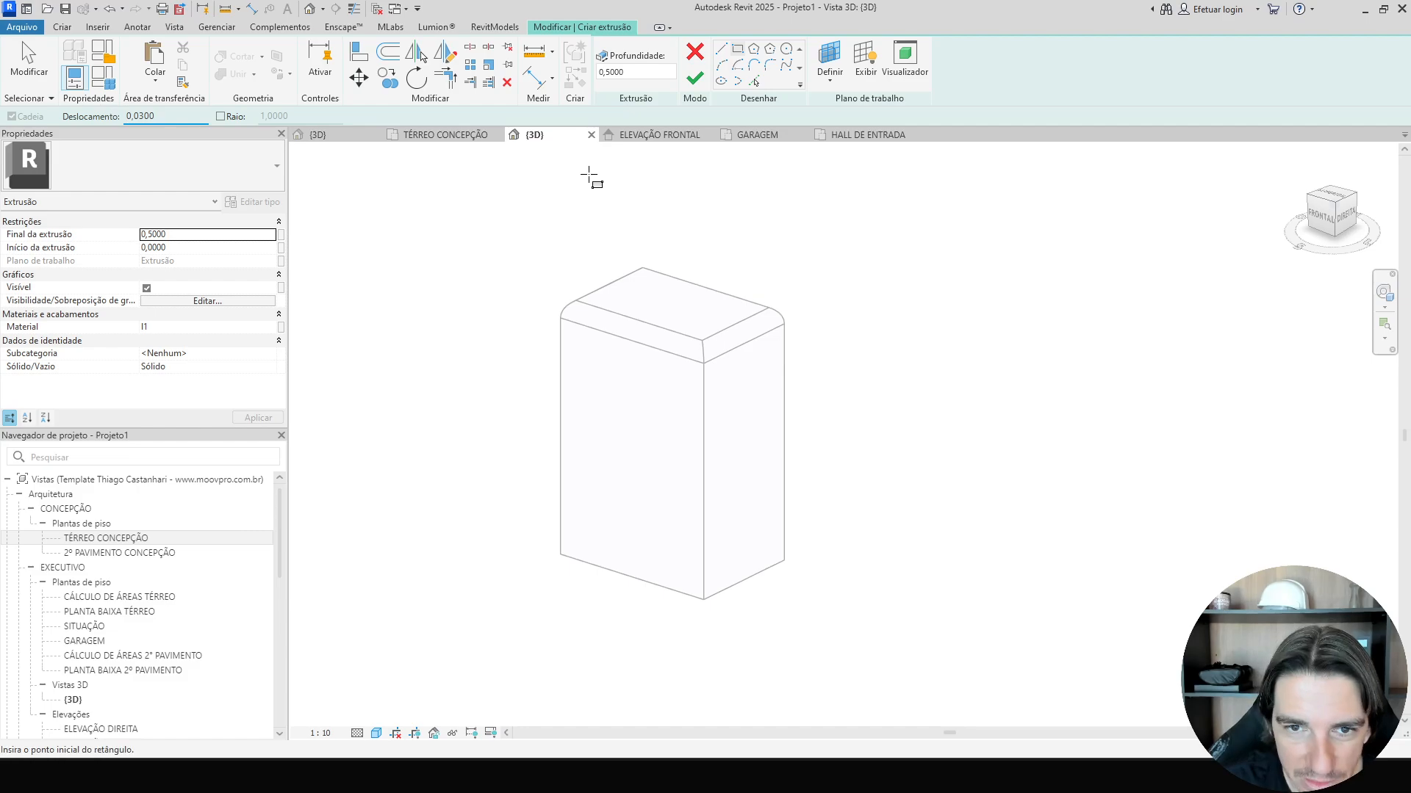
click(644, 274)
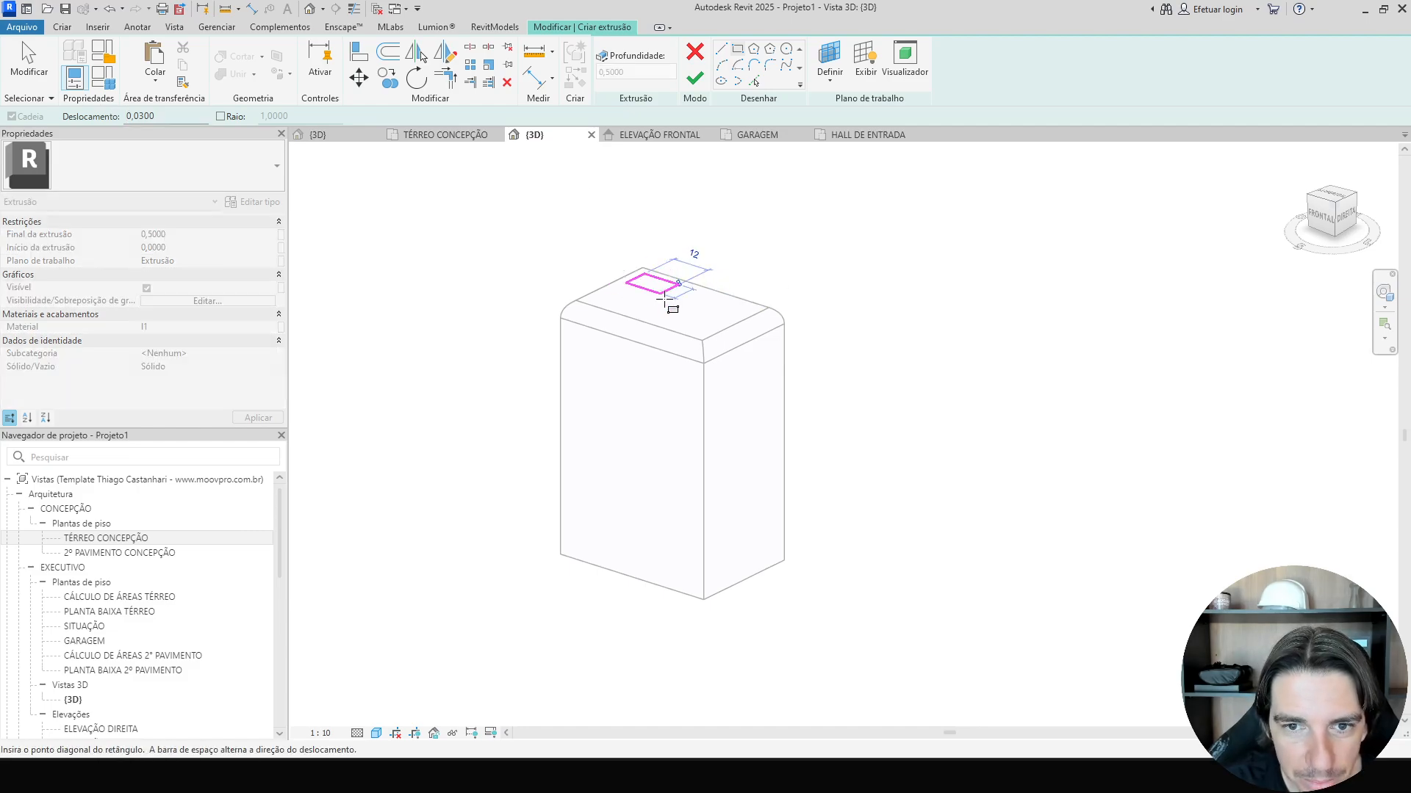
click(702, 340)
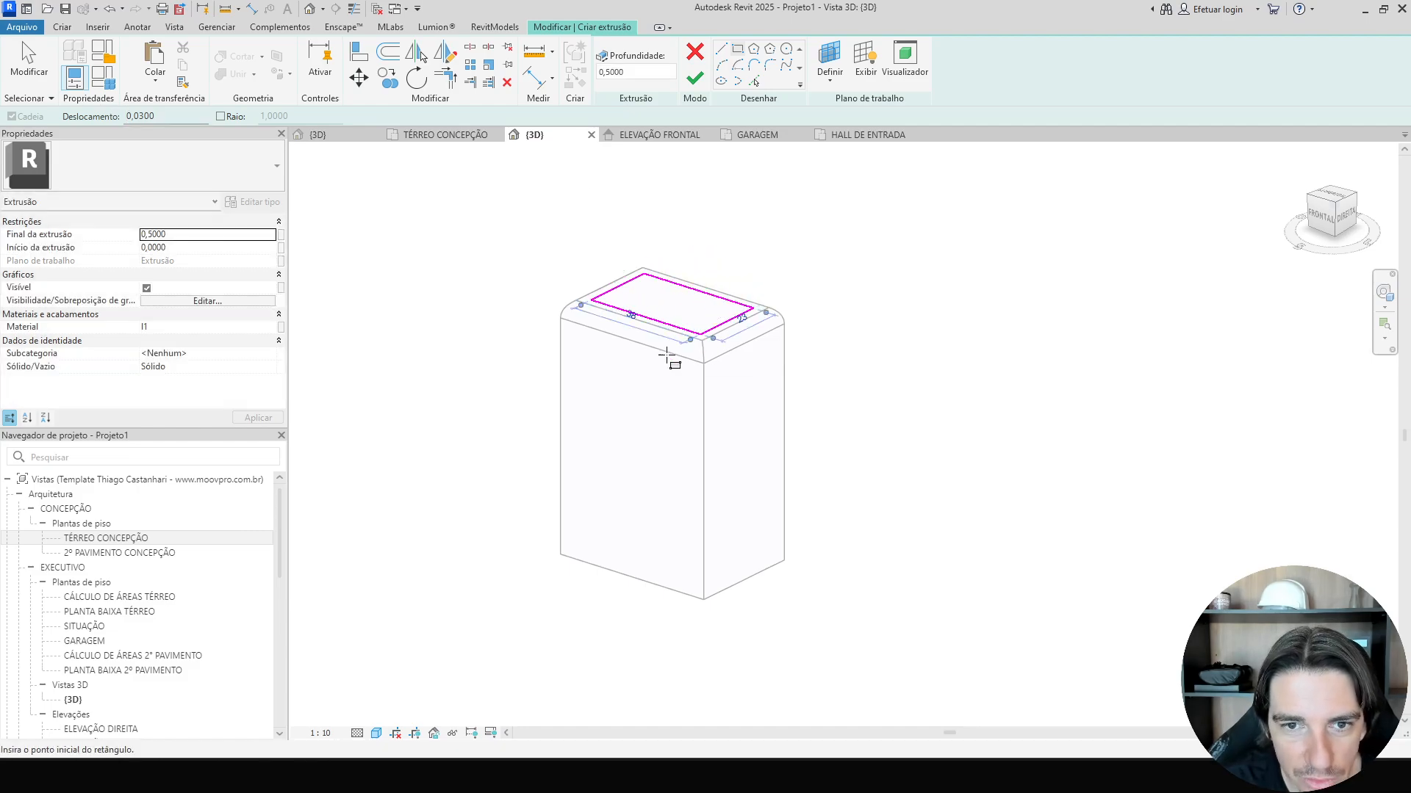
click(201, 235)
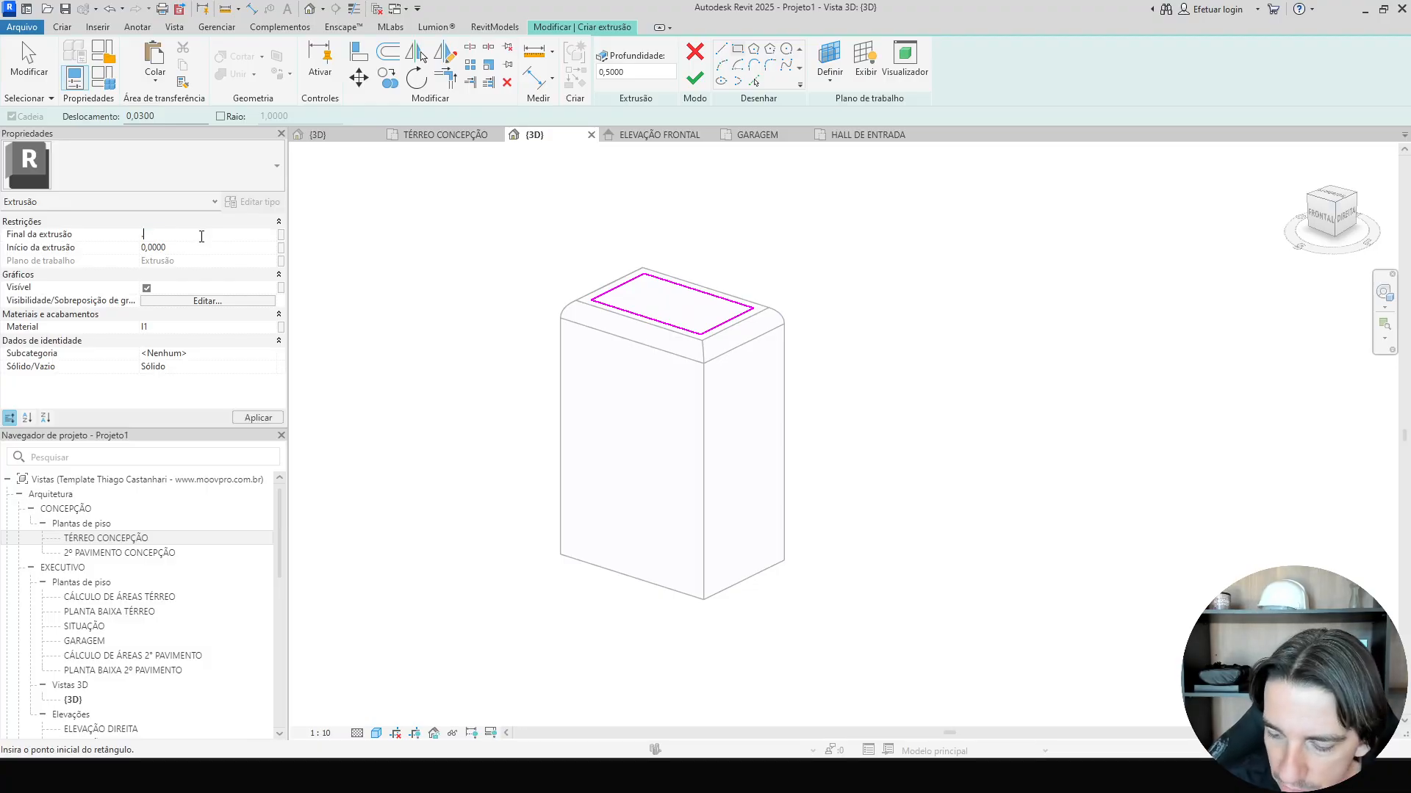
text(.1)
key(Return)
click(695, 78)
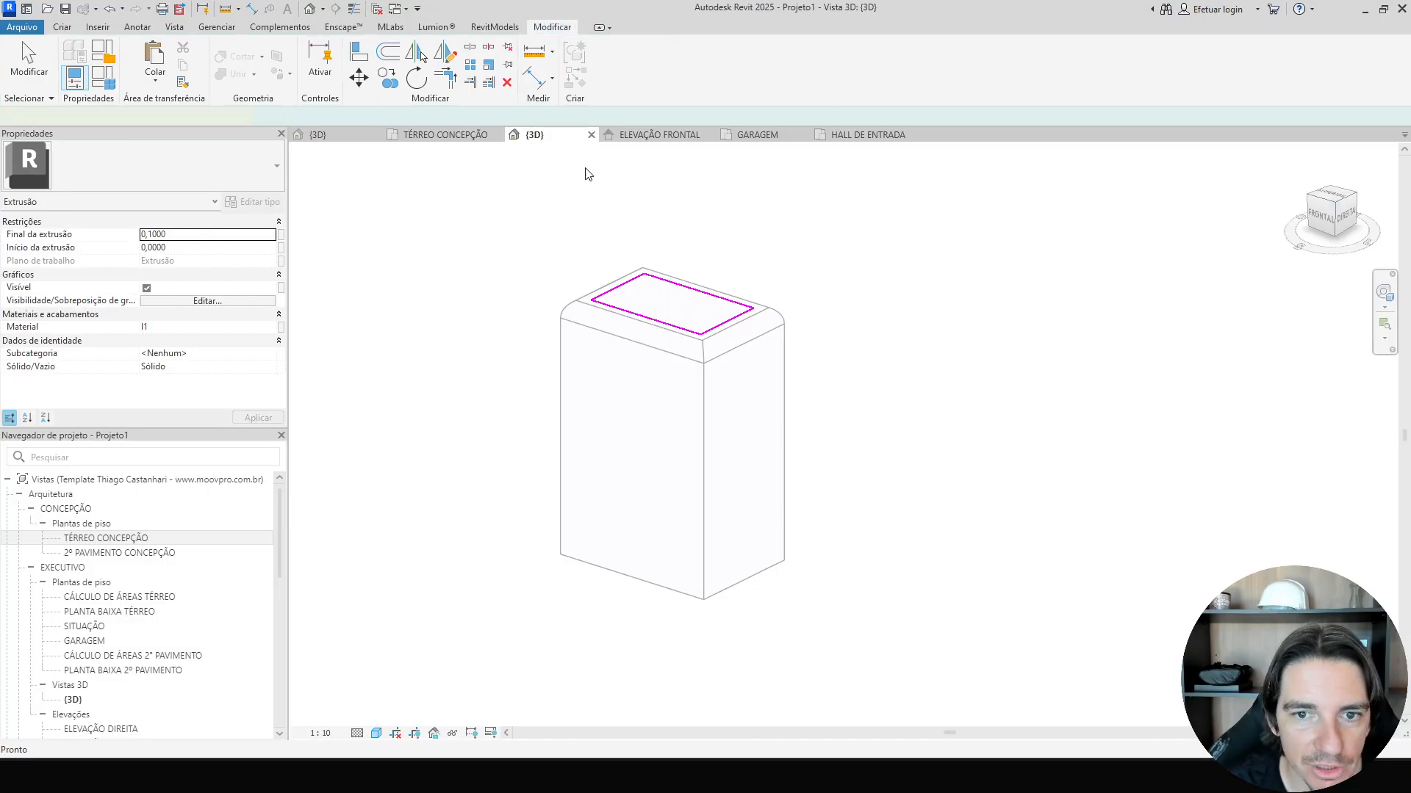
Change the top slab's extrusion end height.
click(201, 235)
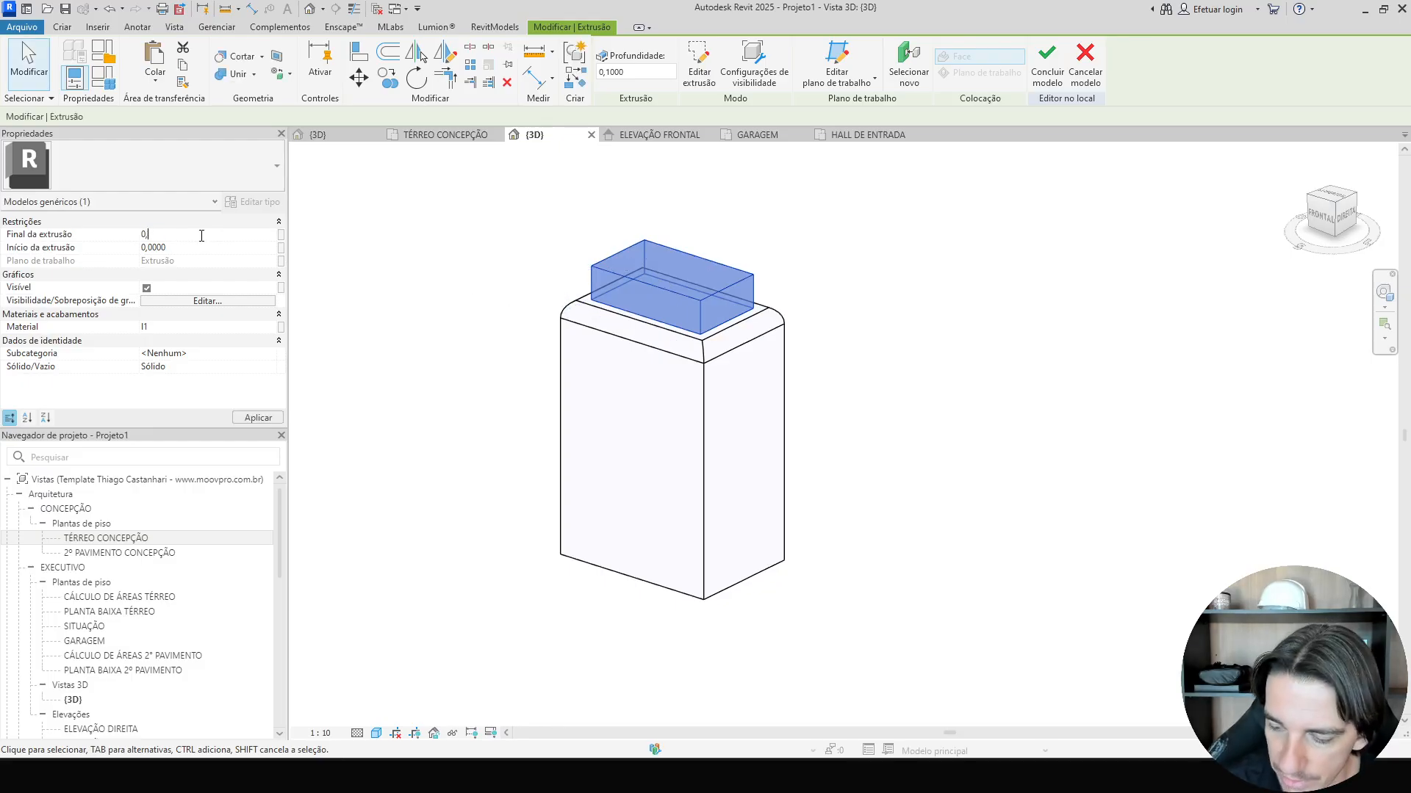
shift+middle_drag(920, 339, 1006, 387)
click(1006, 387)
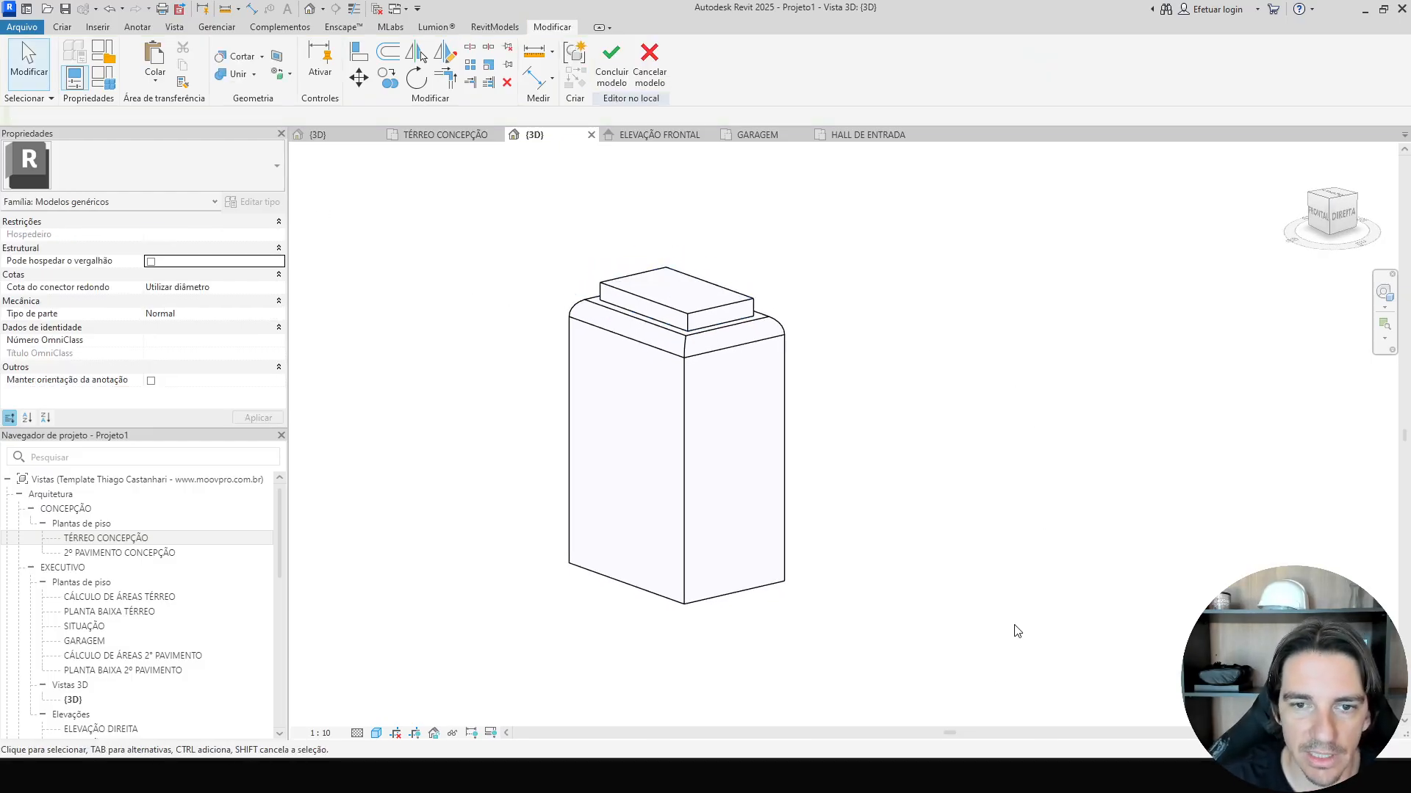
Compare the pedestal with the reference facade photo.
key(alt+Tab)
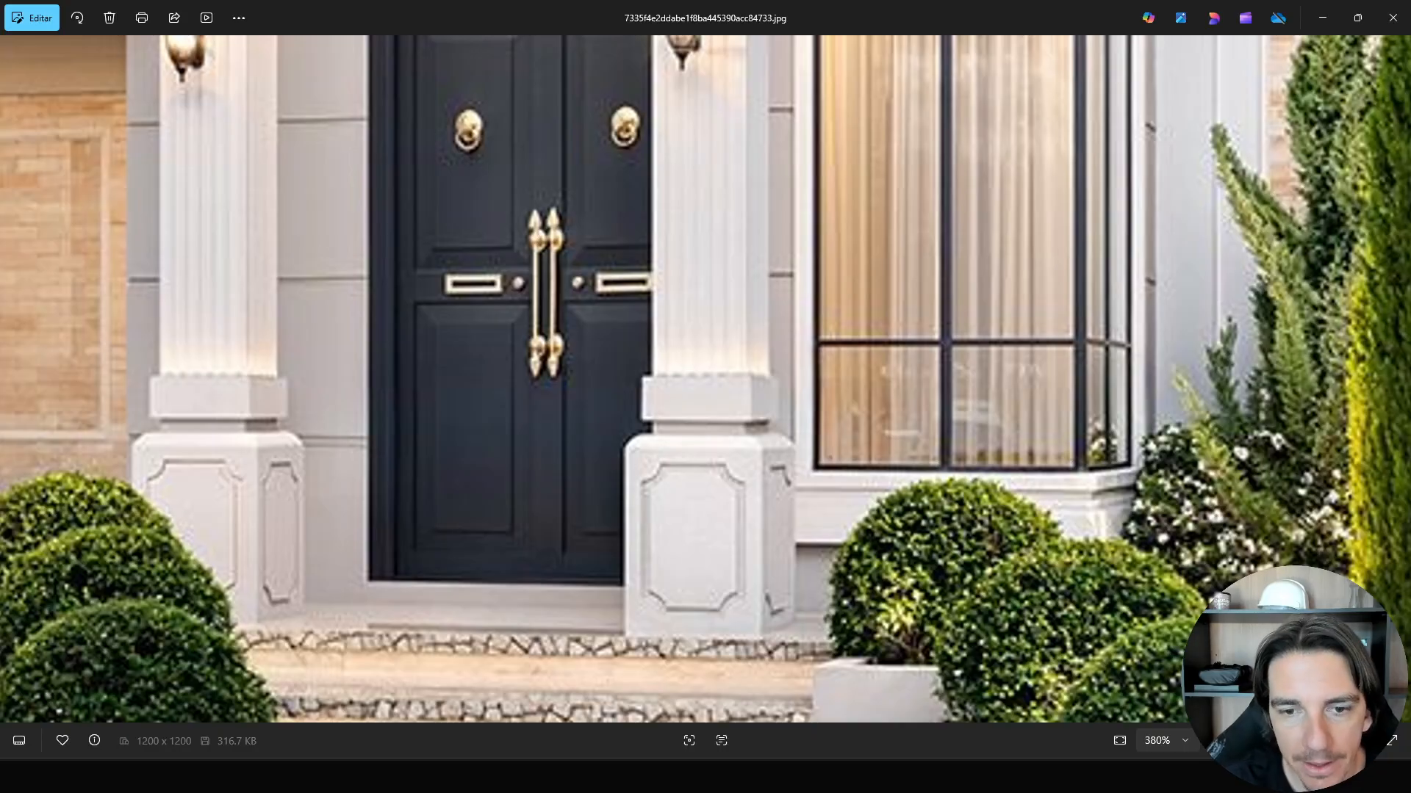
key(alt+Tab)
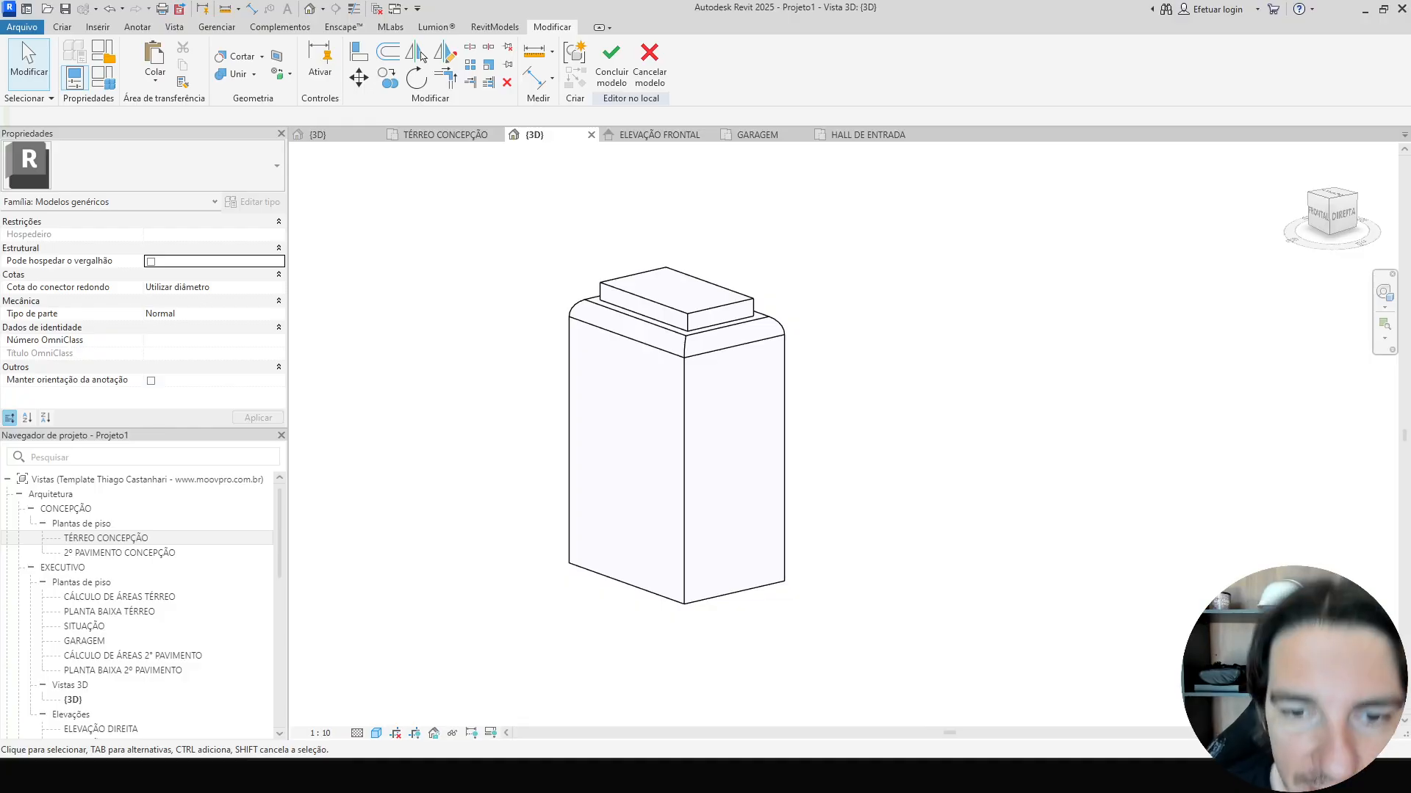
Set the work plane to the top face of the upper slab and finish editing the extrusion.
key(p)
key(t)
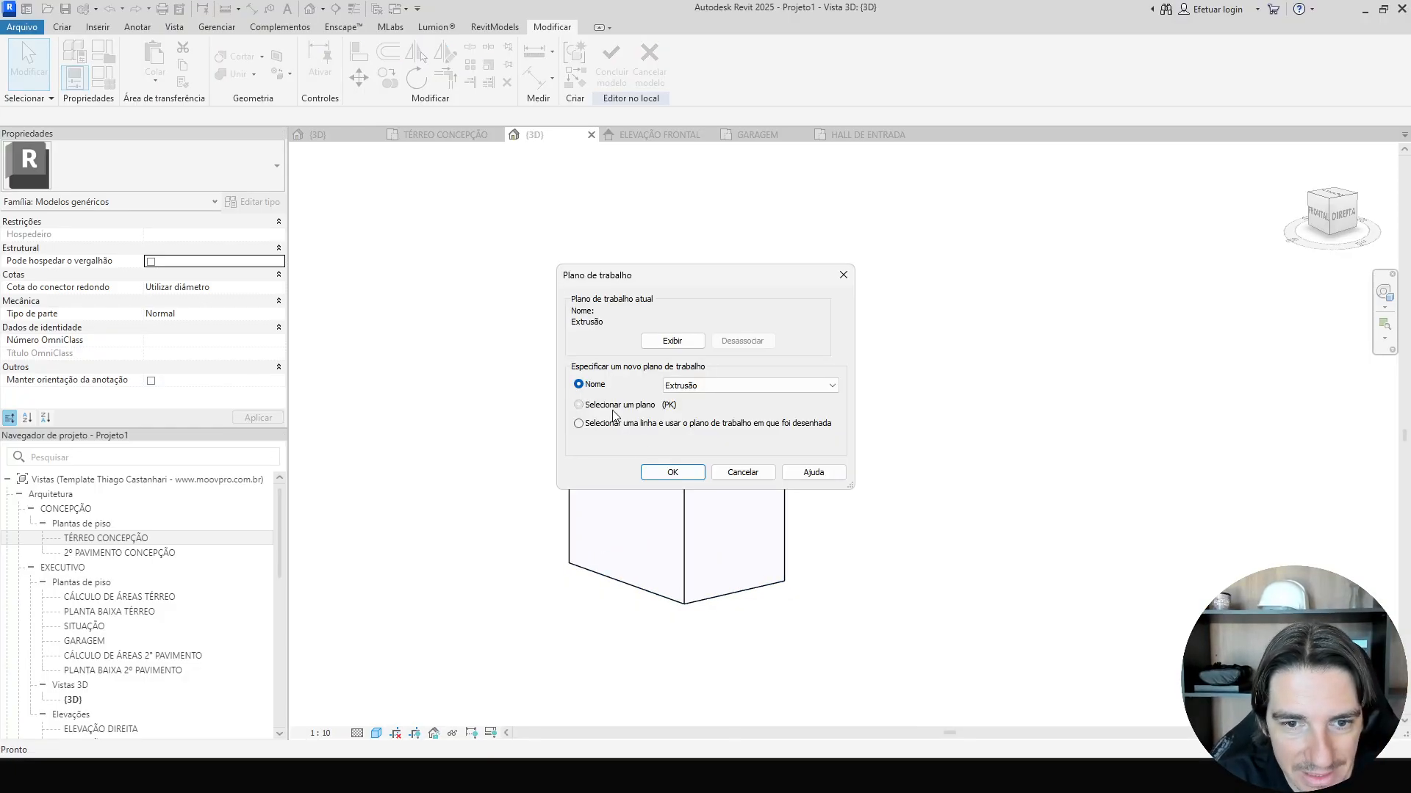
click(614, 406)
click(672, 472)
click(679, 301)
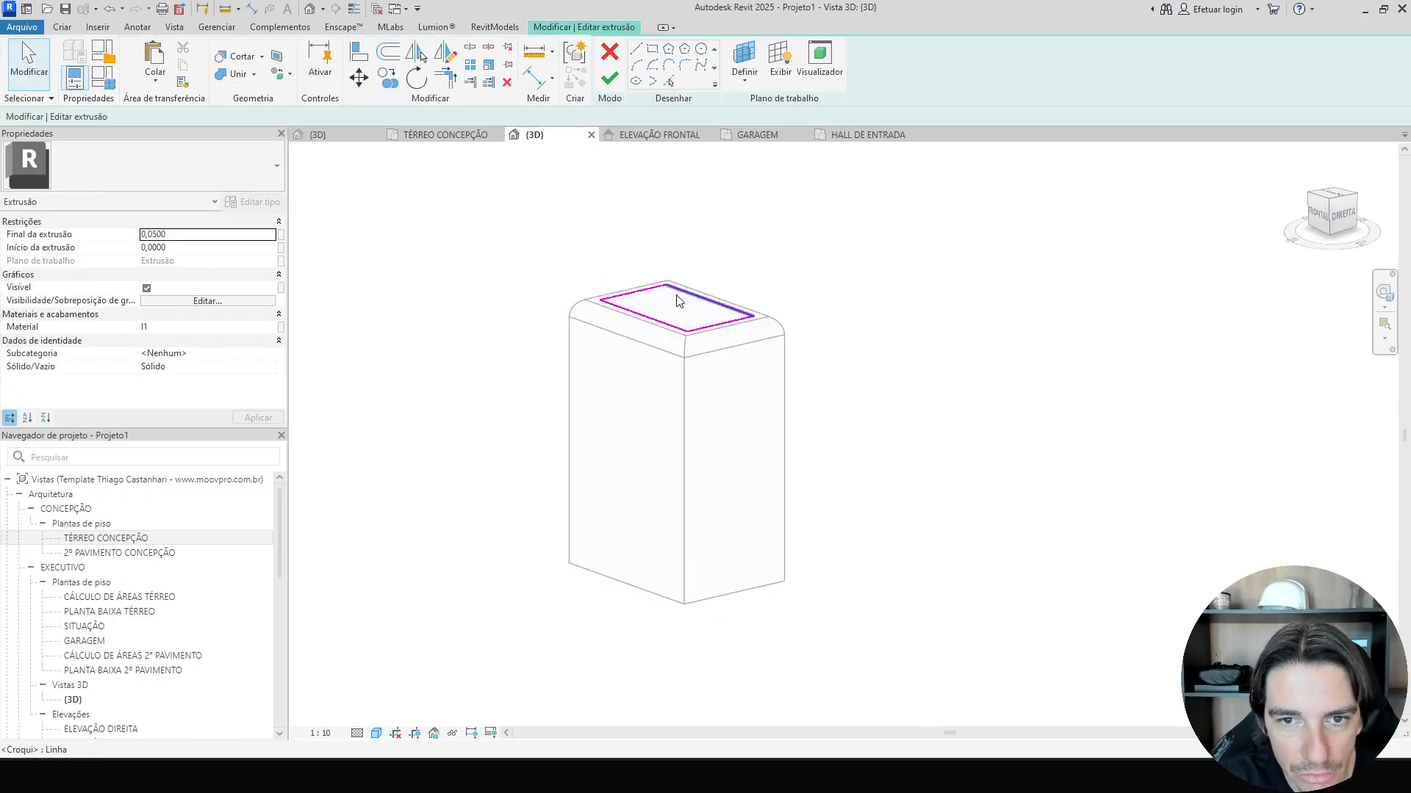
click(610, 79)
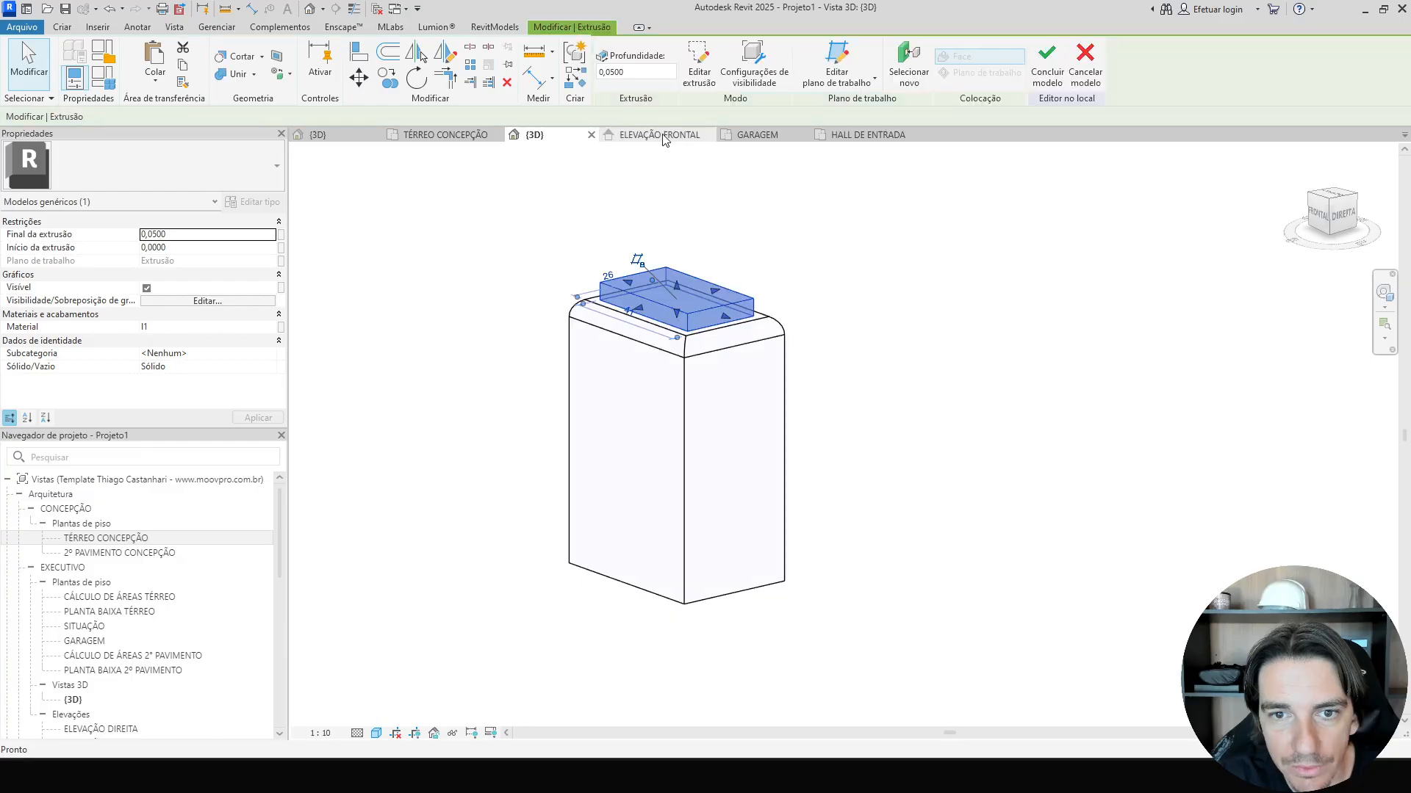
In top view, sketch a rectangle over the pedestal's top and extrude it 0.1 high.
drag(1337, 197, 1342, 200)
click(1342, 198)
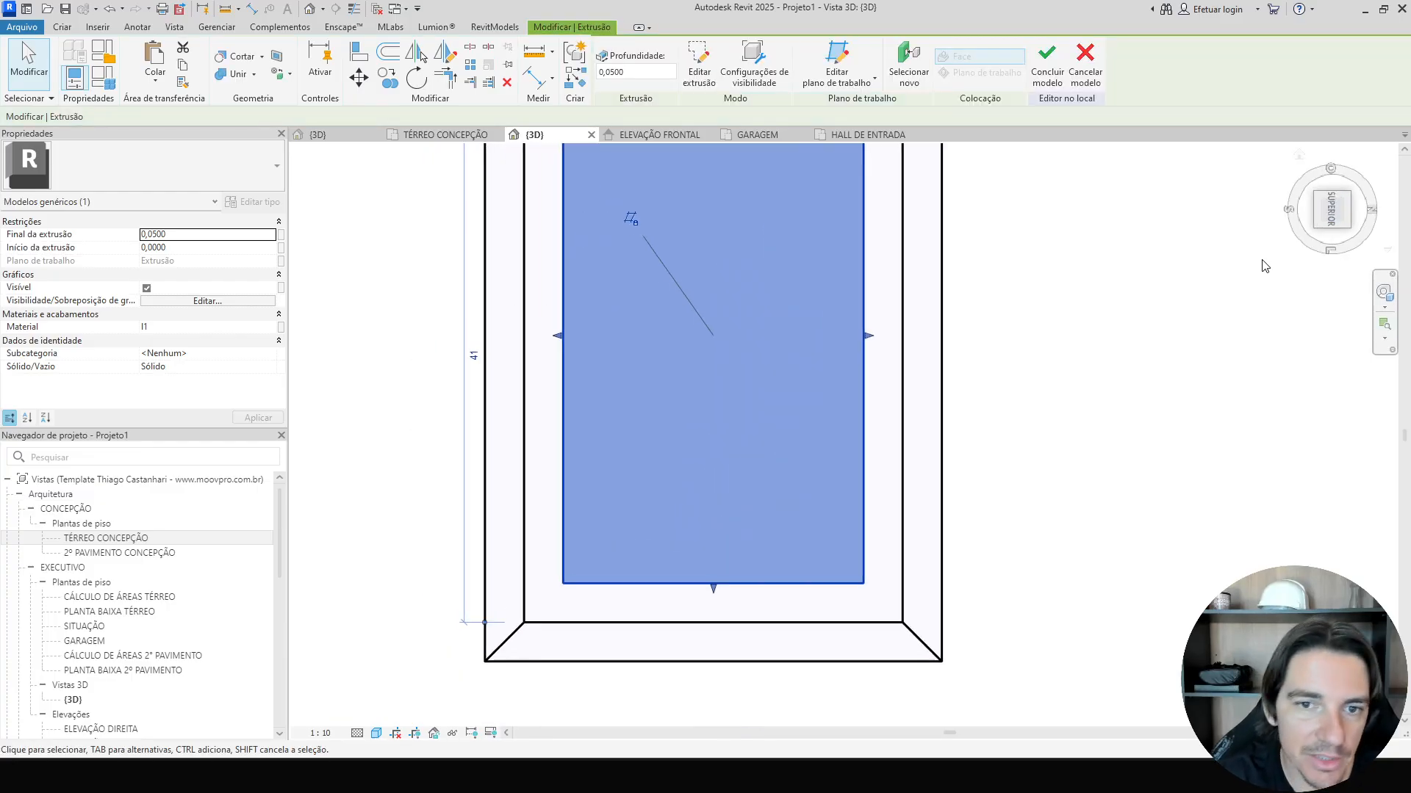
click(76, 27)
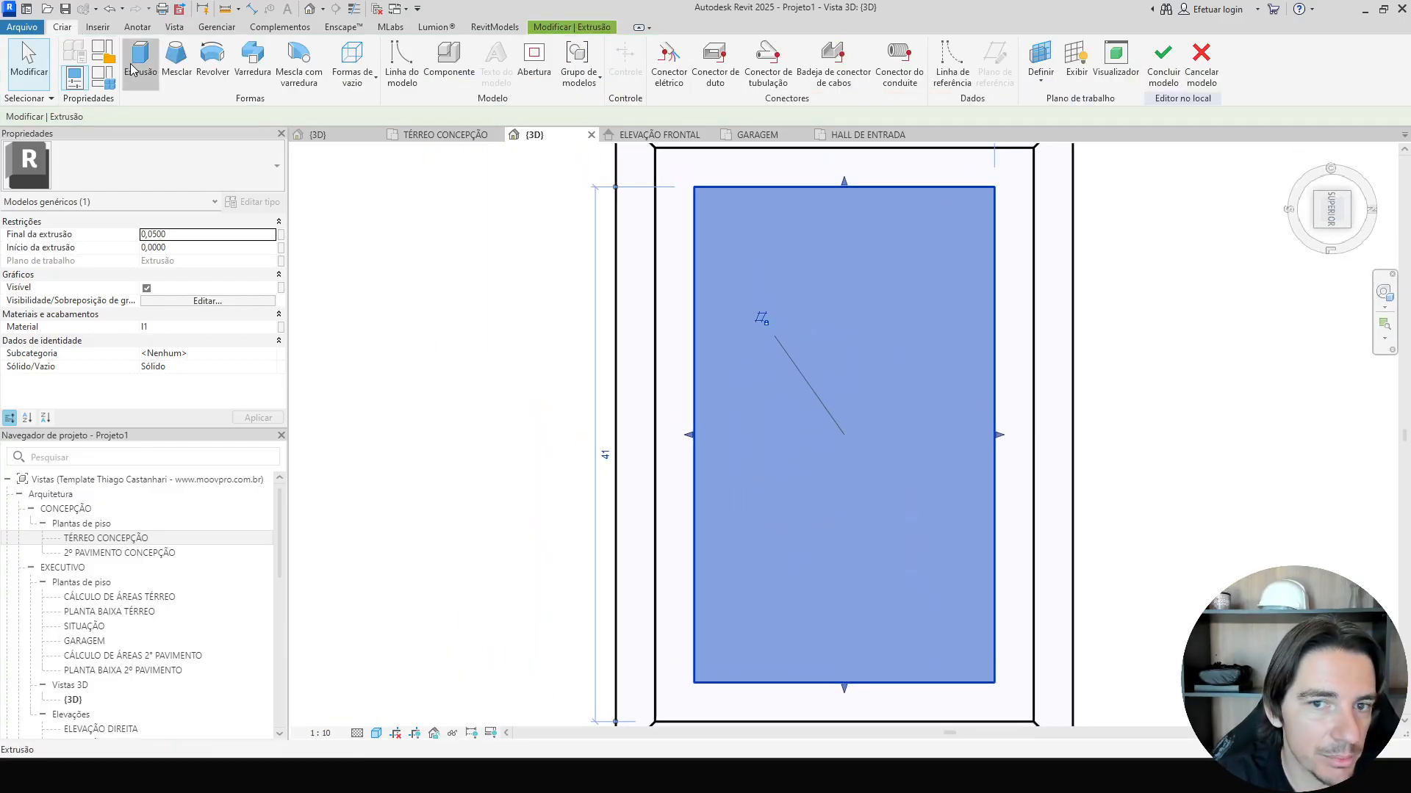
click(140, 64)
click(741, 49)
middle_drag(955, 169, 941, 208)
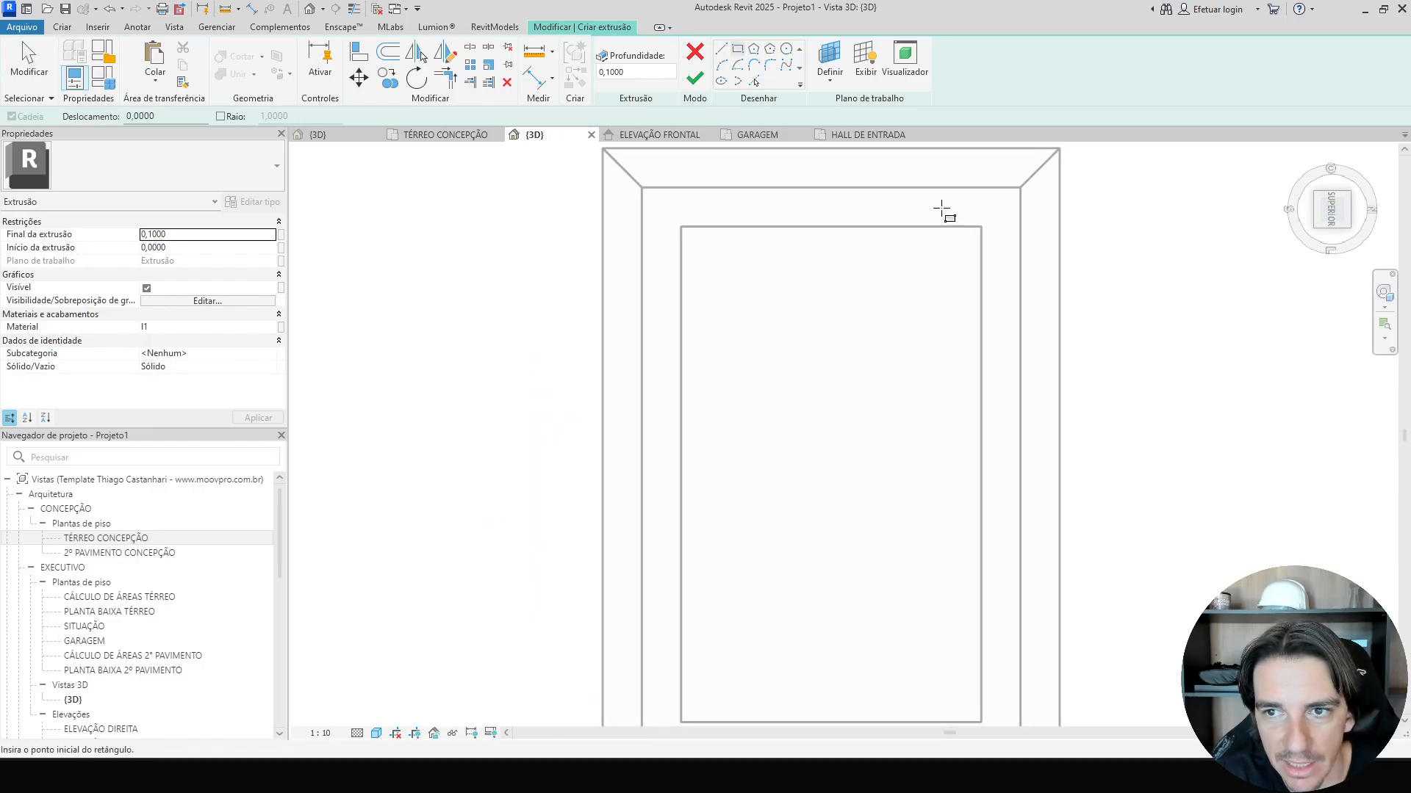
click(1018, 188)
middle_drag(774, 459, 775, 268)
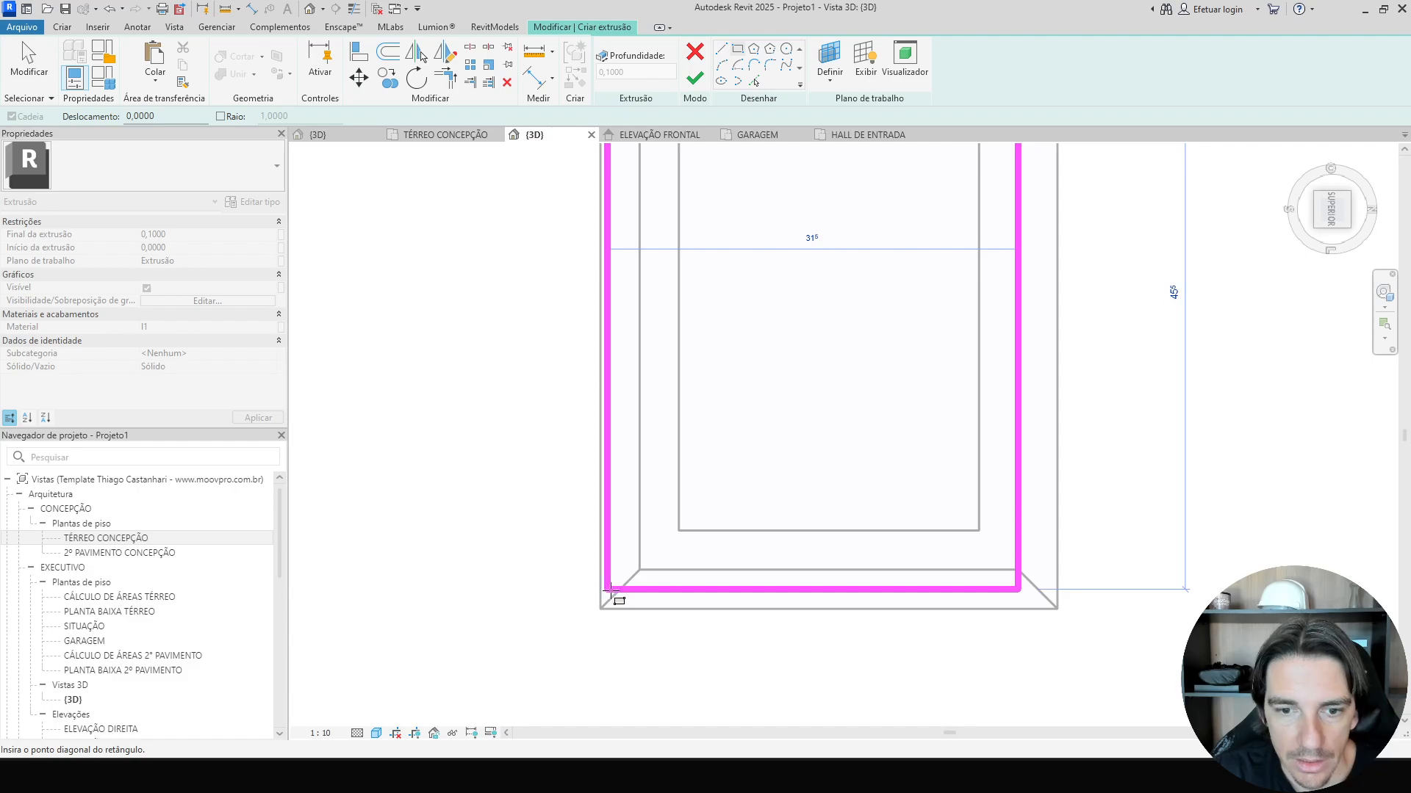
click(639, 570)
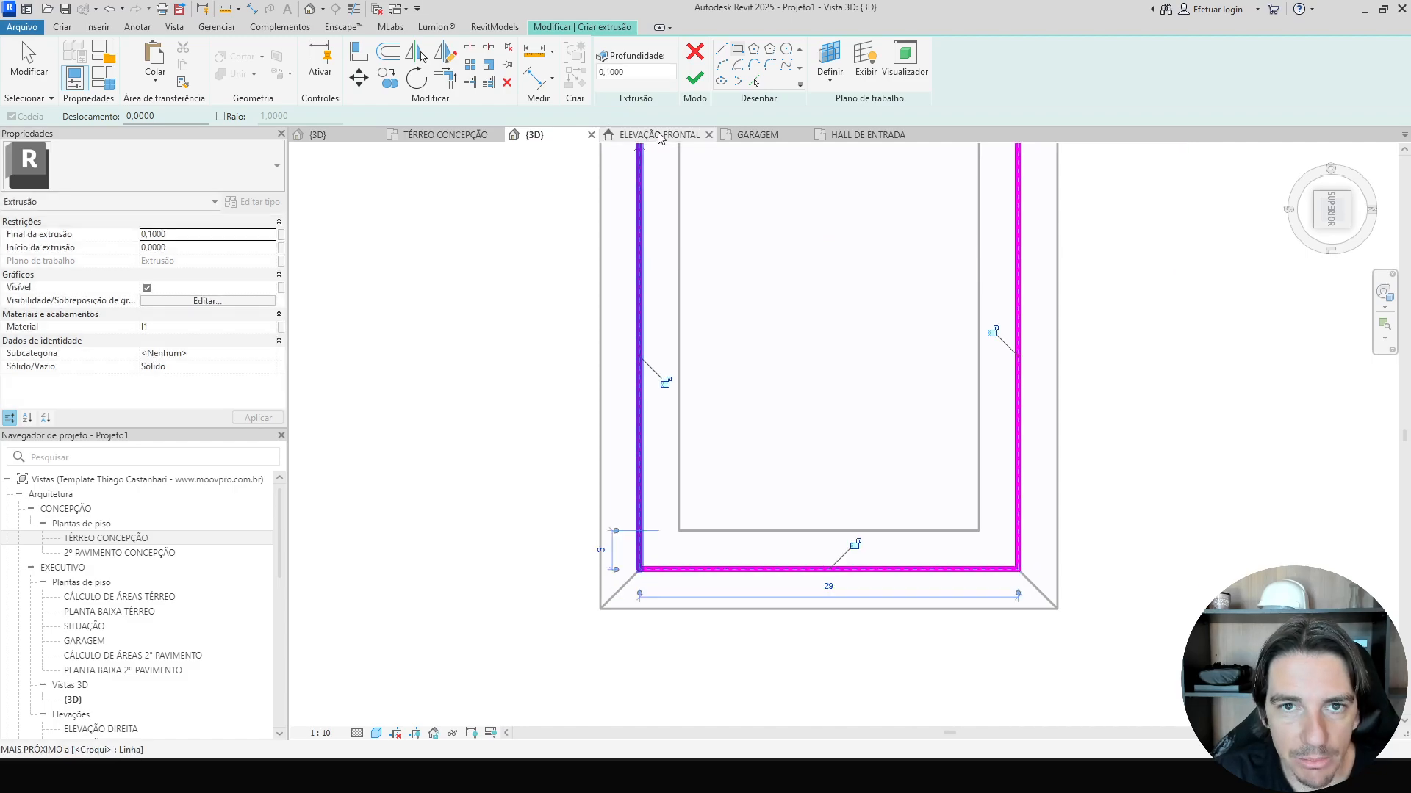
click(694, 77)
Set the new top block's extrusion end to 0.15.
shift+middle_drag(550, 544, 573, 334)
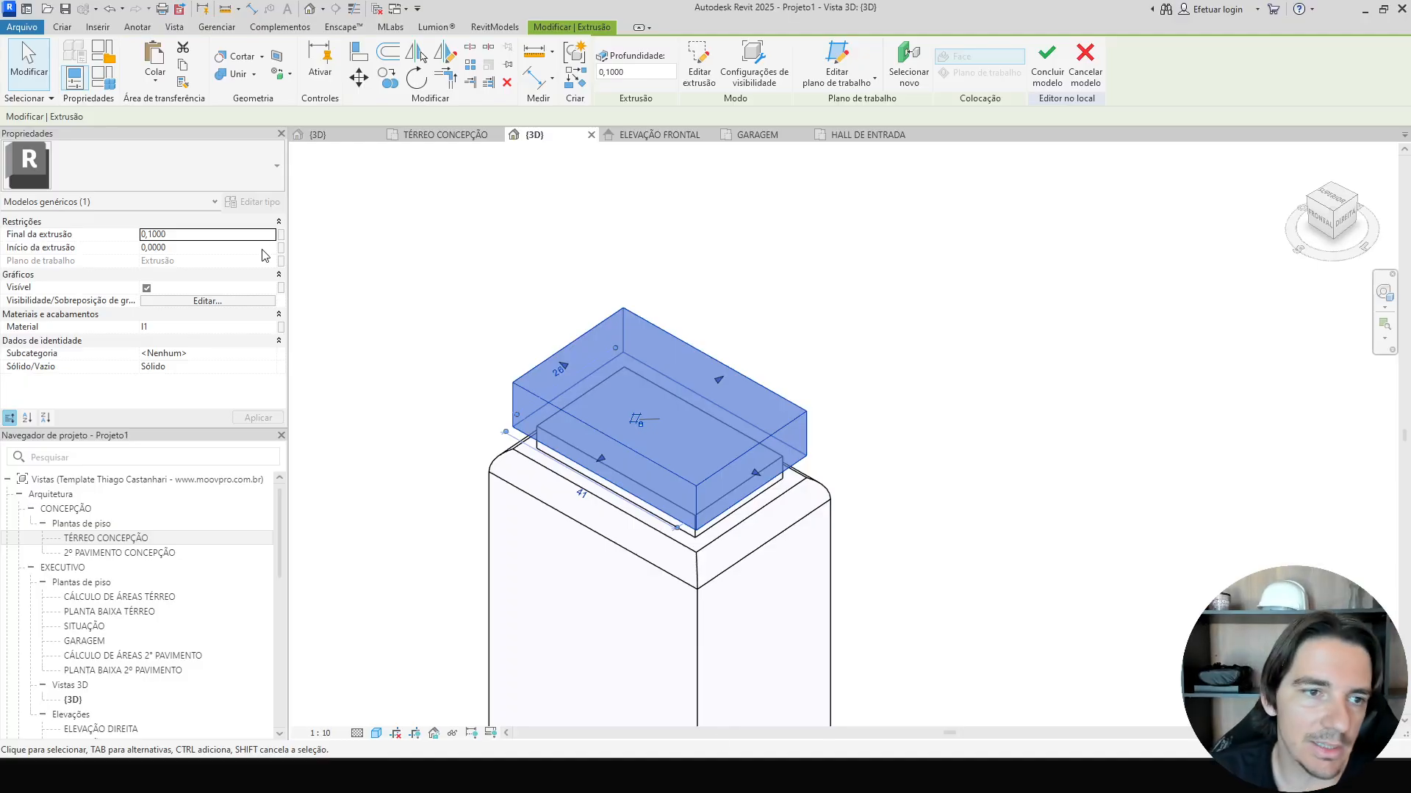
double_click(249, 235)
key(BackSpace)
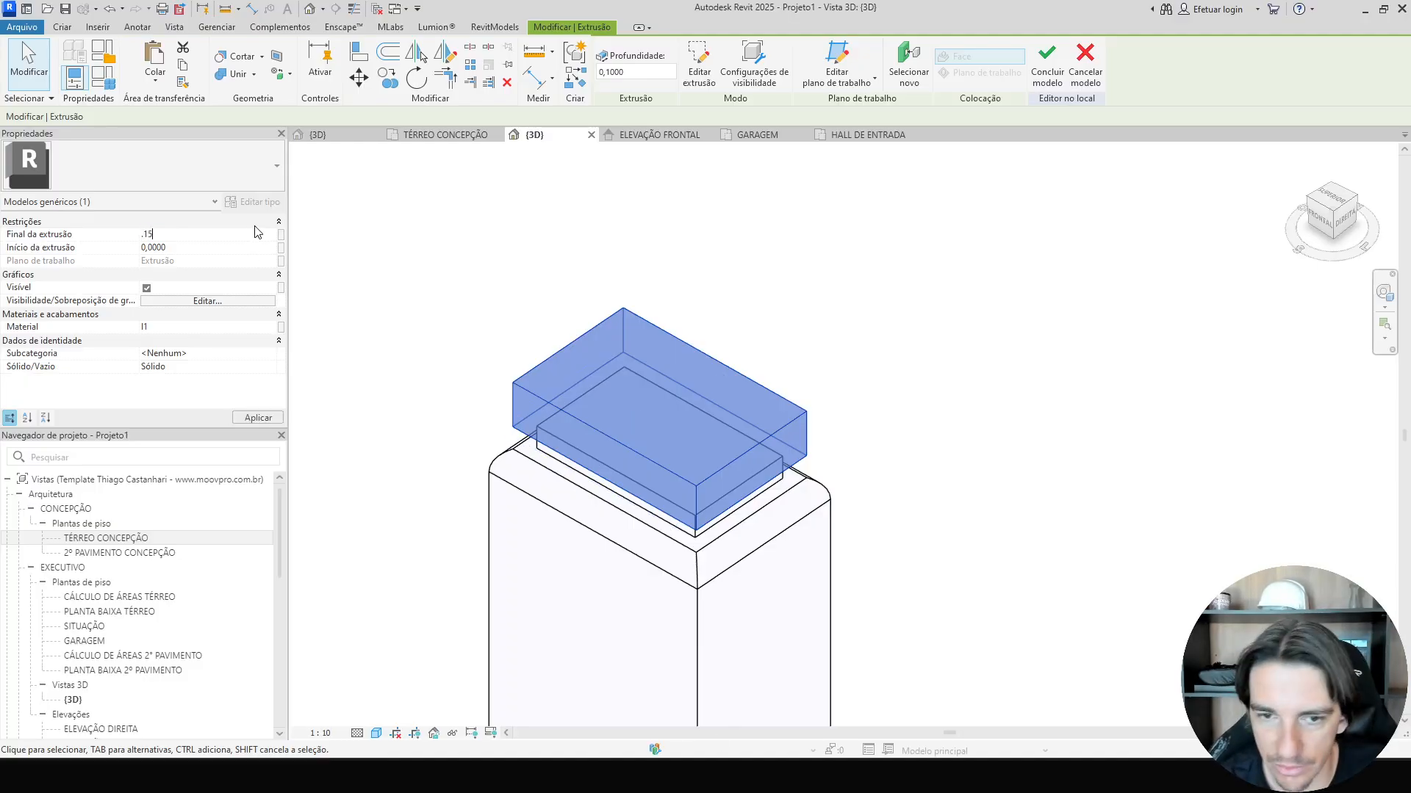
key(Return)
Orbit and zoom around the pedestal to inspect it, then select its top block.
scroll(1197, 365, down, 1)
shift+middle_drag(1196, 365, 1144, 347)
click(1139, 360)
scroll(1134, 384, down, 5)
shift+middle_drag(1137, 411, 1214, 426)
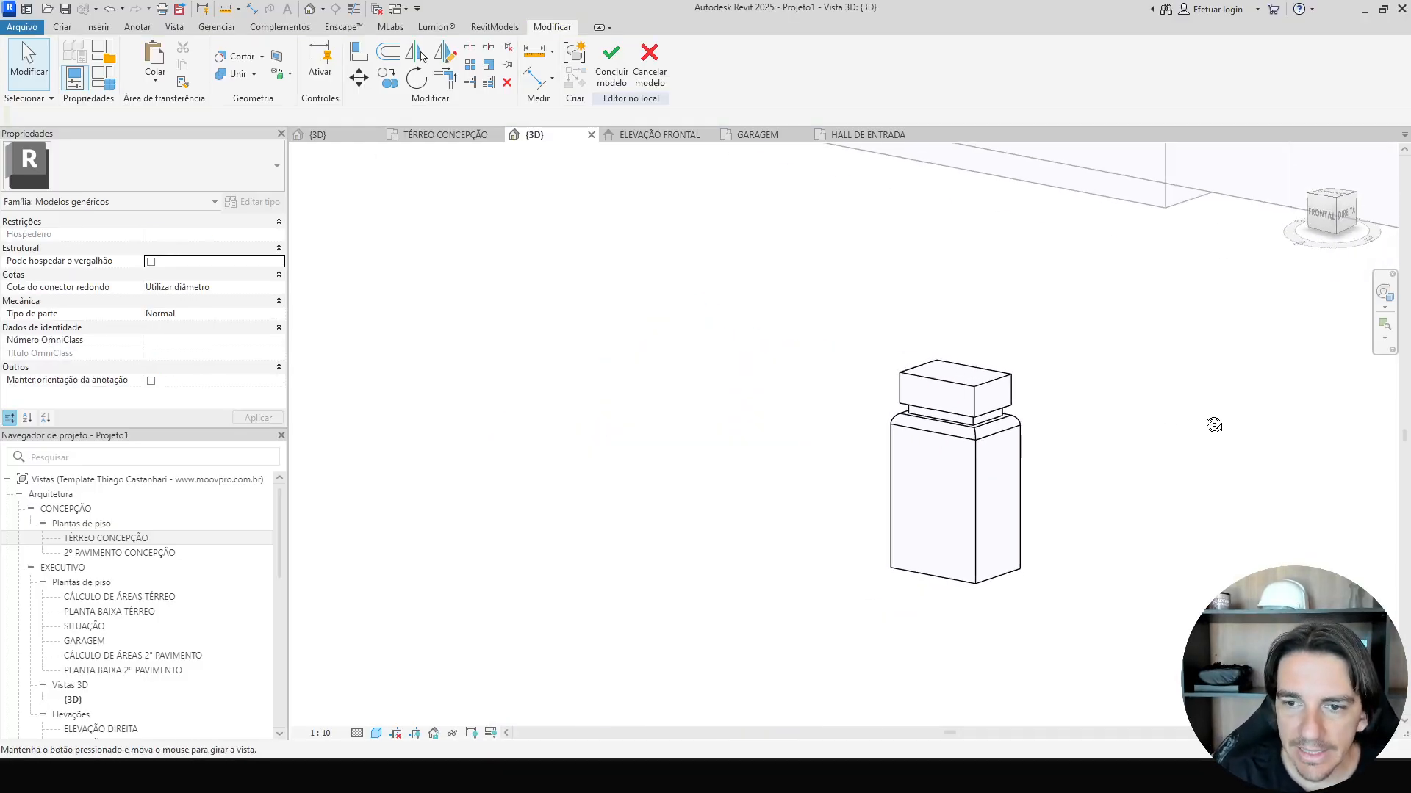
scroll(1043, 390, up, 2)
click(984, 389)
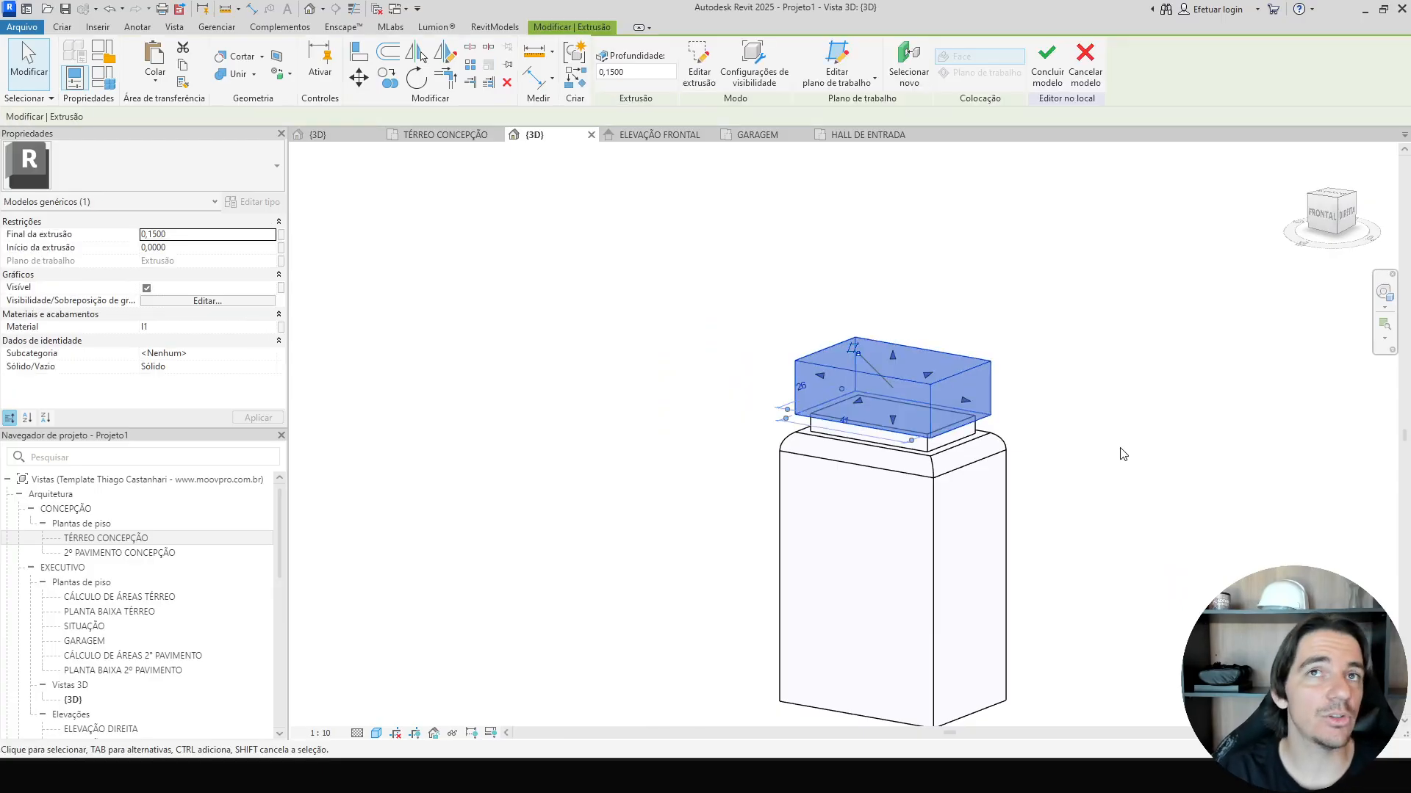
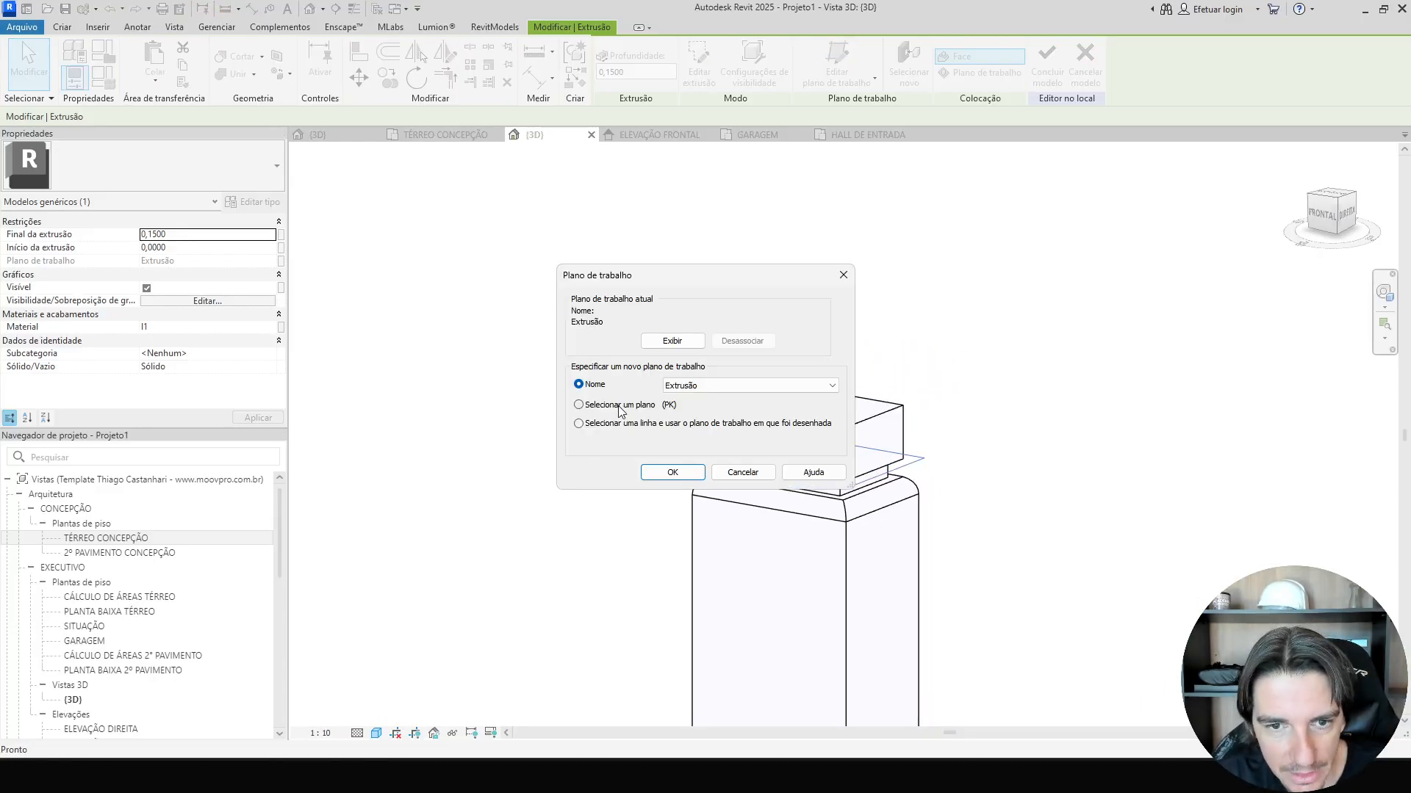
Set the work plane to the top face of the pedestal's top block.
click(619, 406)
click(665, 477)
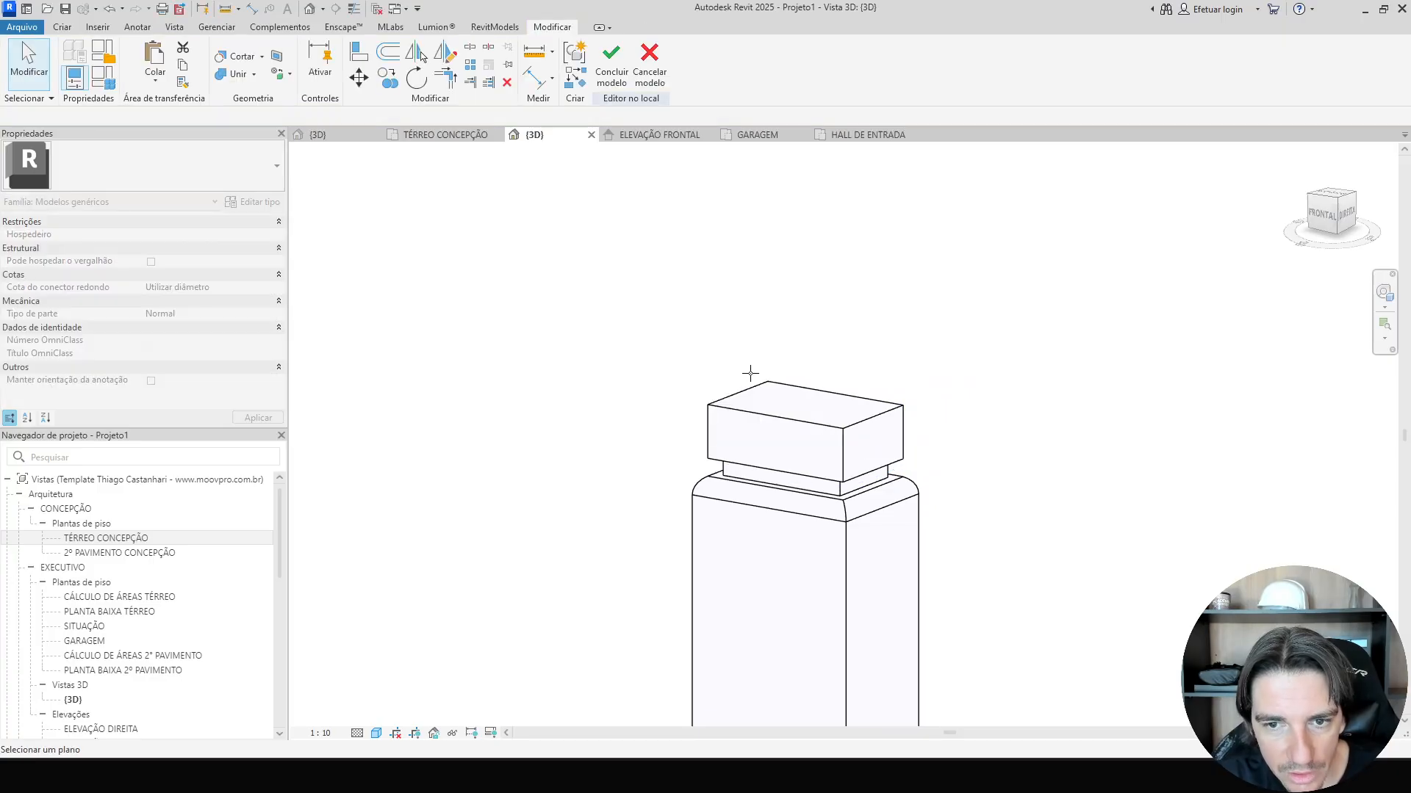
click(766, 394)
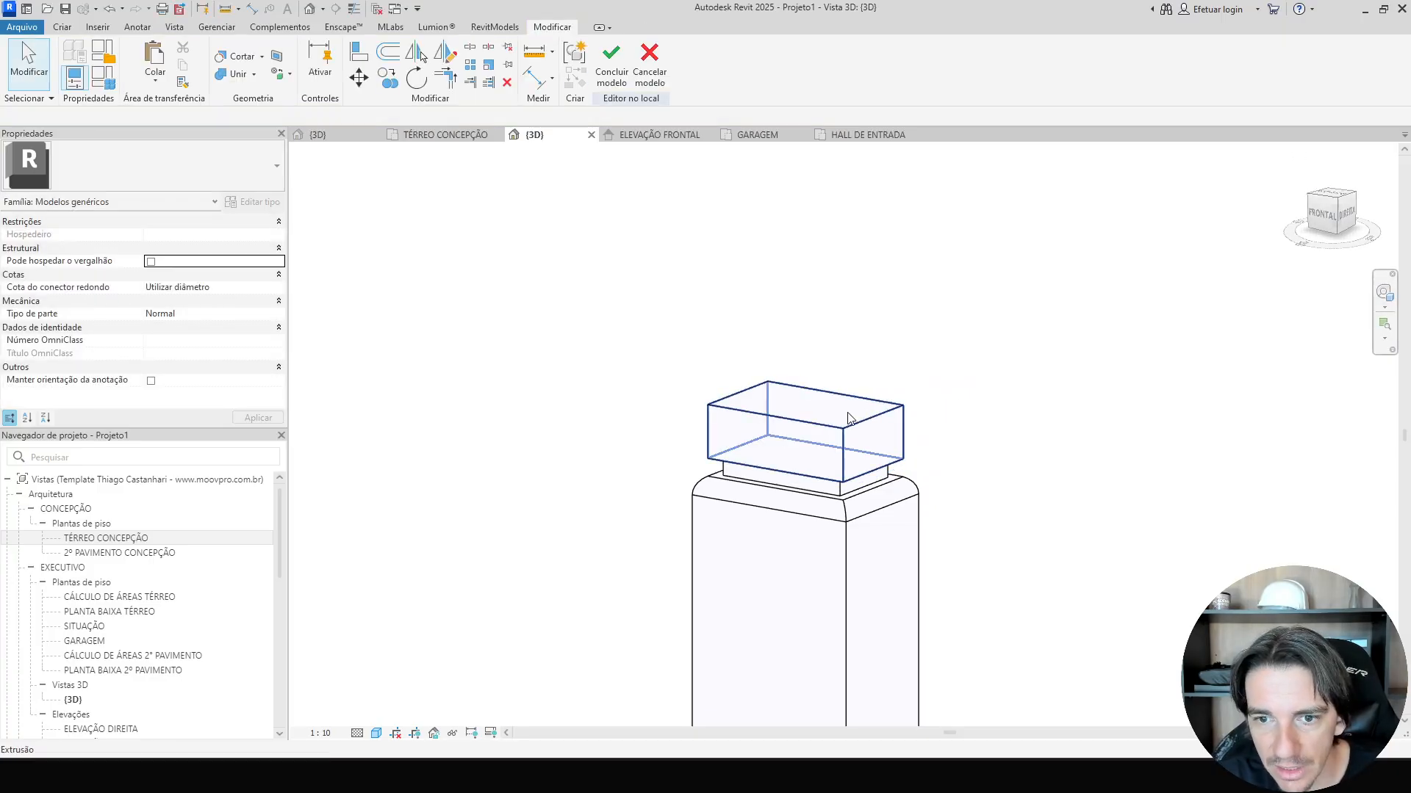
click(805, 430)
In top view, sketch a rectangle over the inner outline and extrude it 2 high as the column shaft.
click(1334, 204)
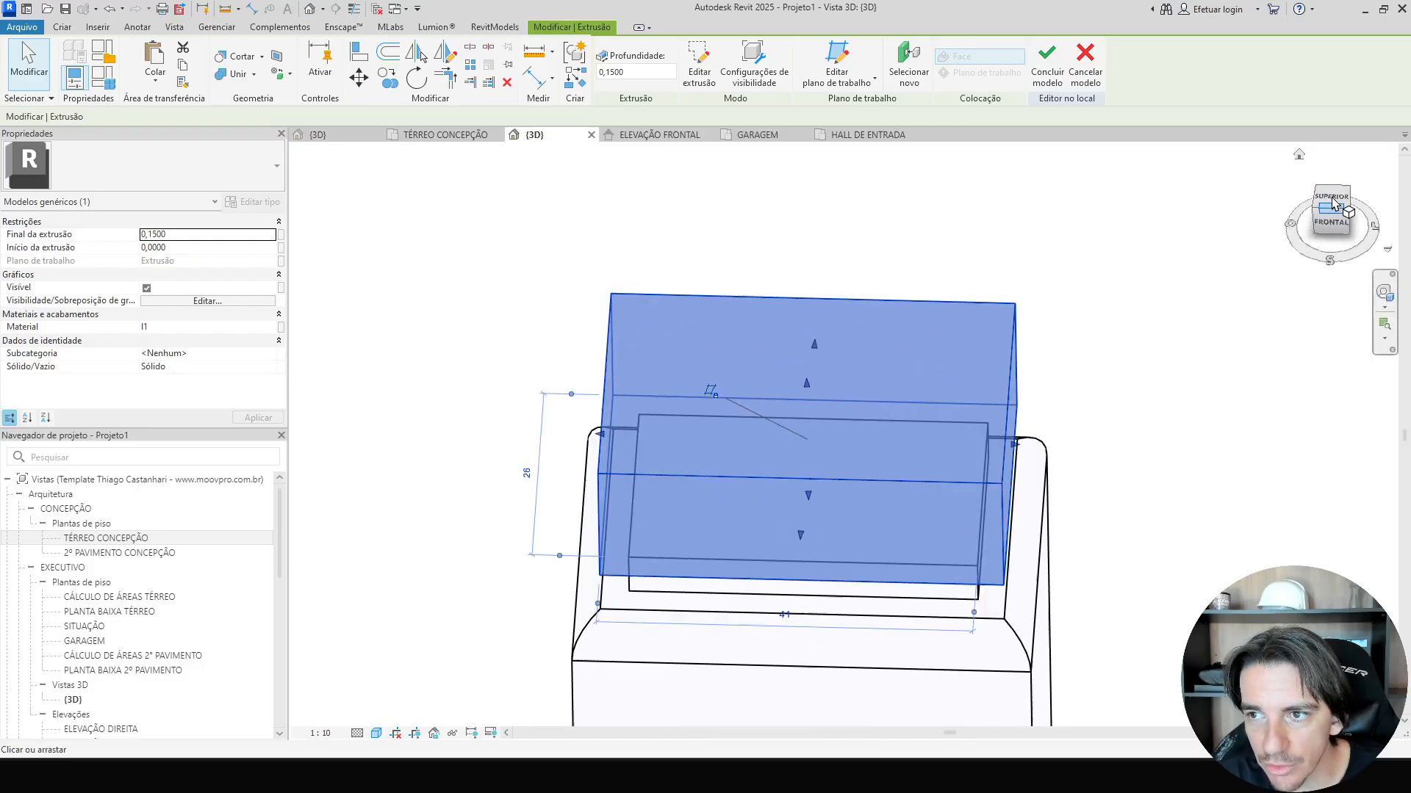
click(61, 26)
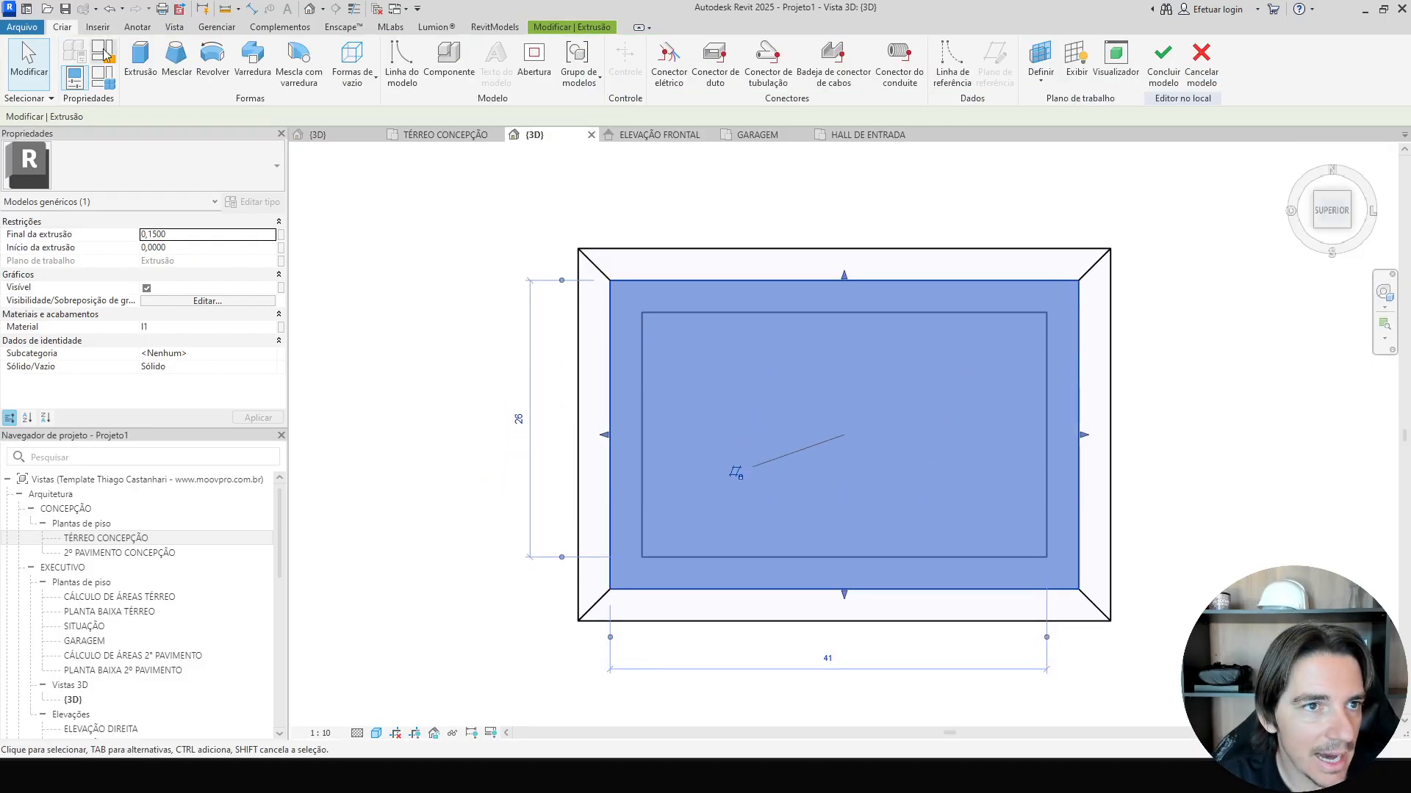
click(139, 62)
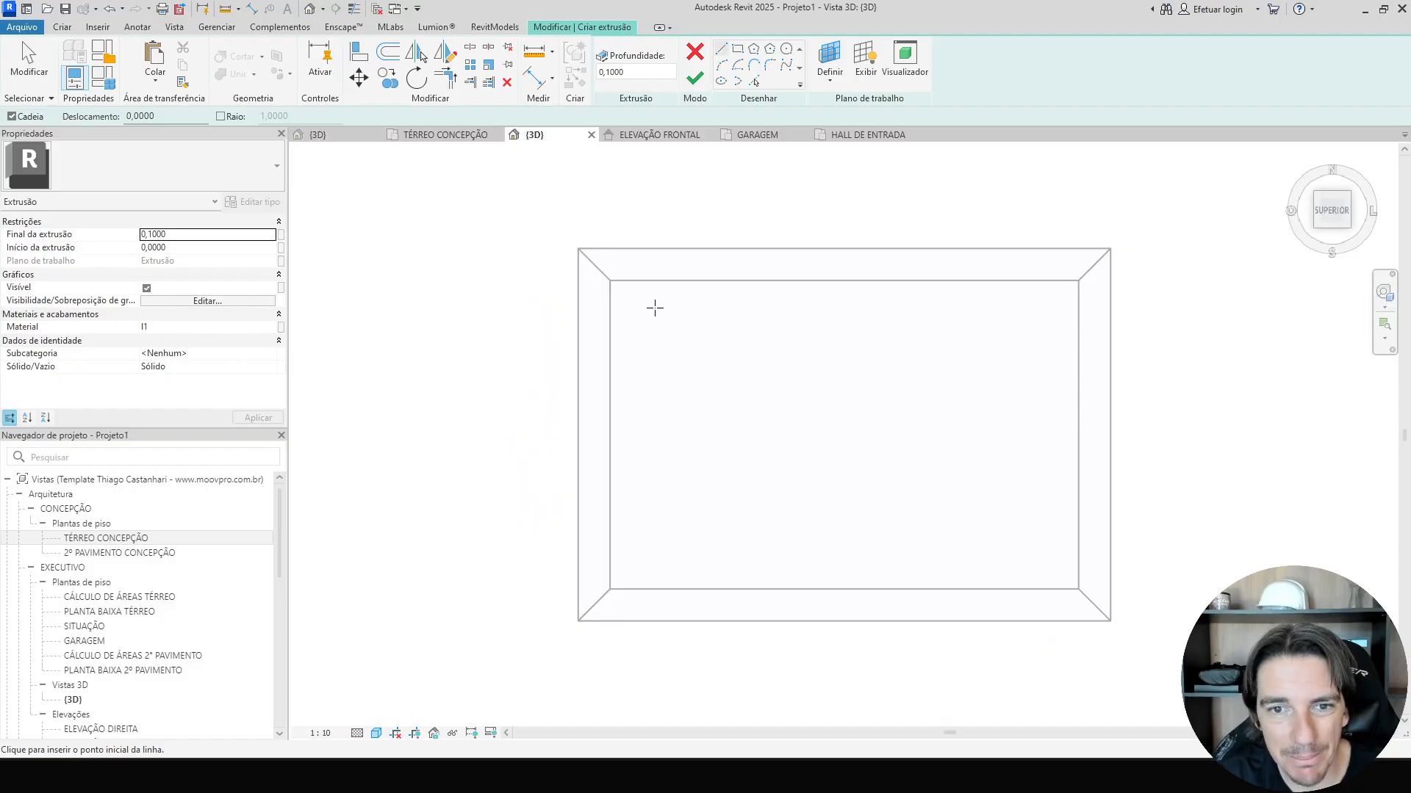
click(376, 733)
click(402, 646)
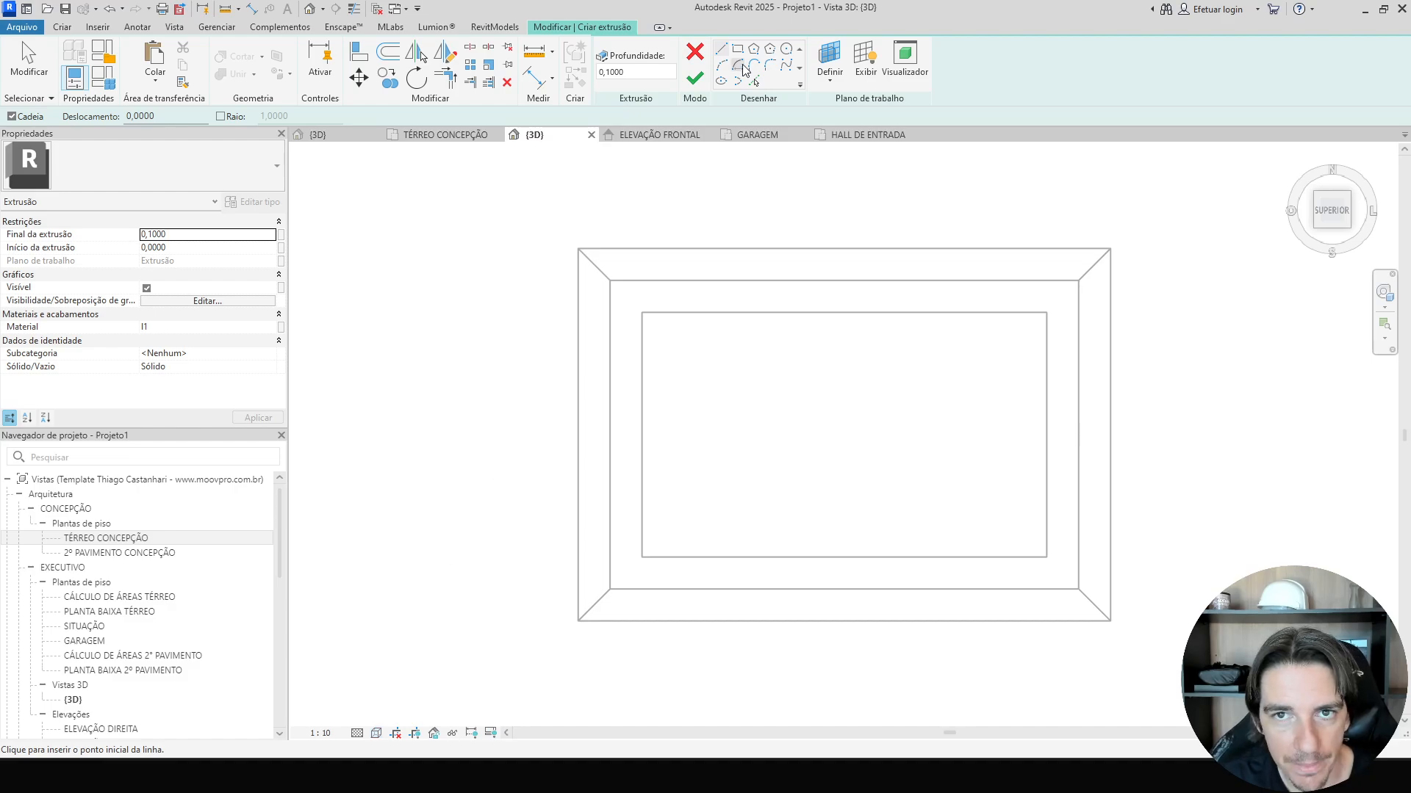
click(737, 48)
click(641, 312)
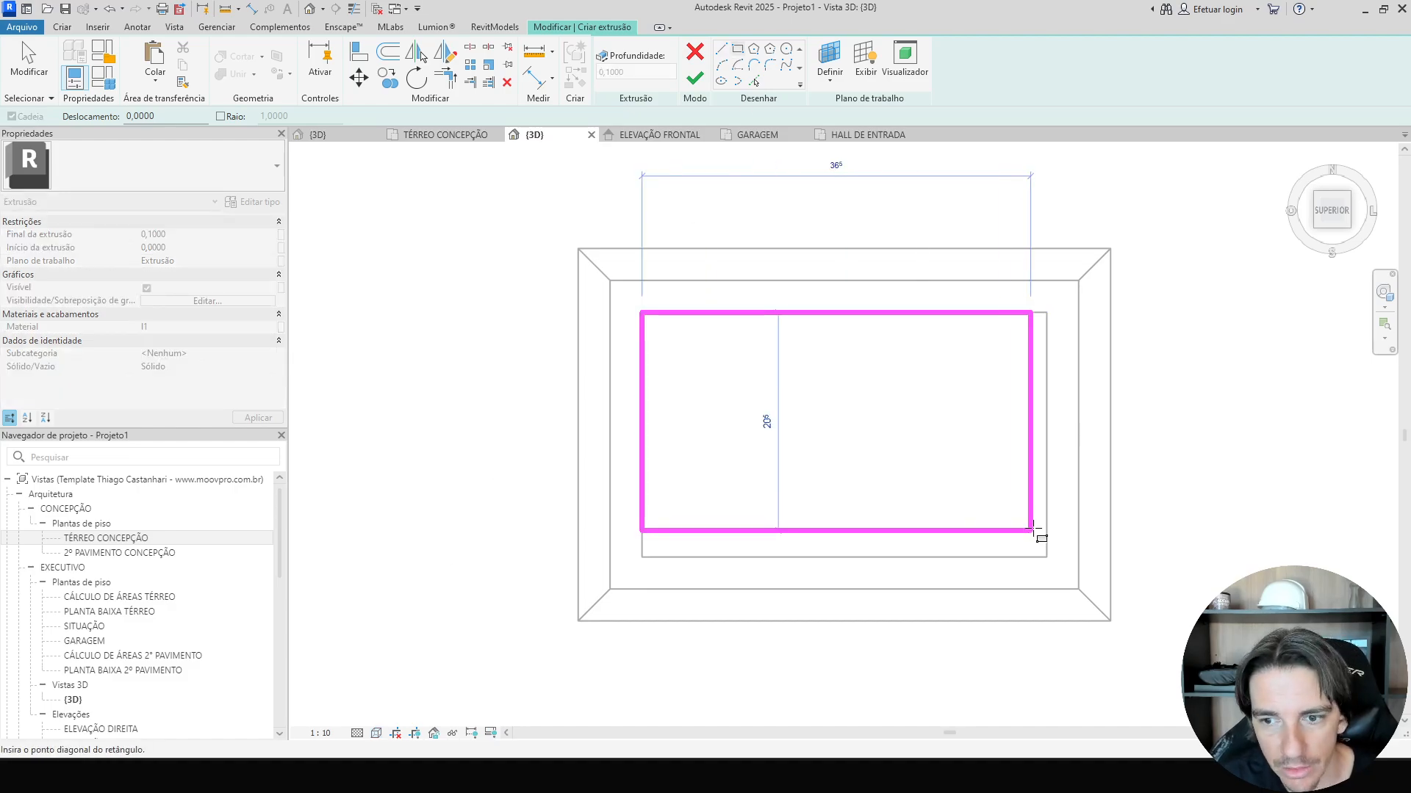
click(1047, 557)
click(695, 87)
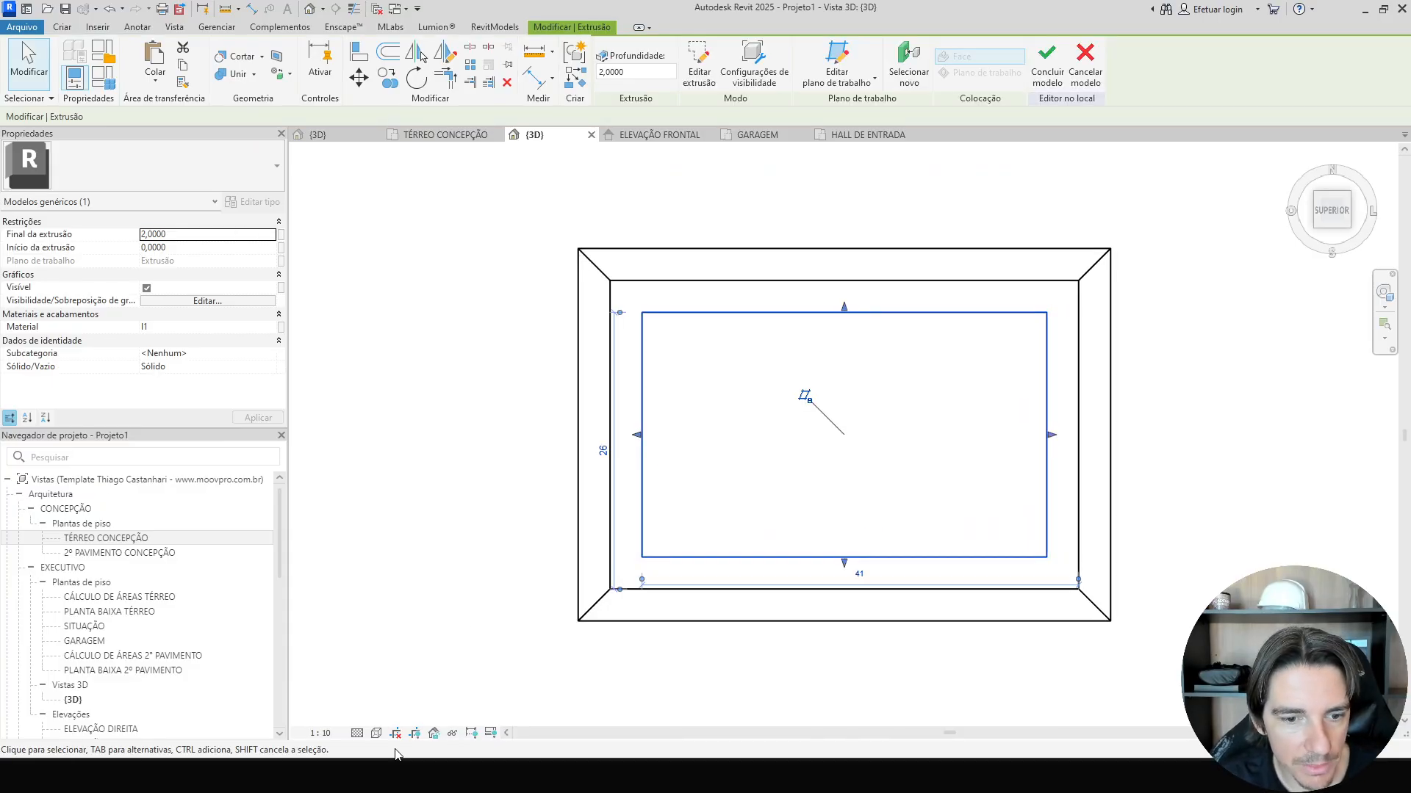
Set the extrusion end of the block beneath the shaft to 0.5.
click(376, 733)
click(397, 674)
scroll(536, 614, down, 2)
shift+middle_drag(535, 614, 517, 348)
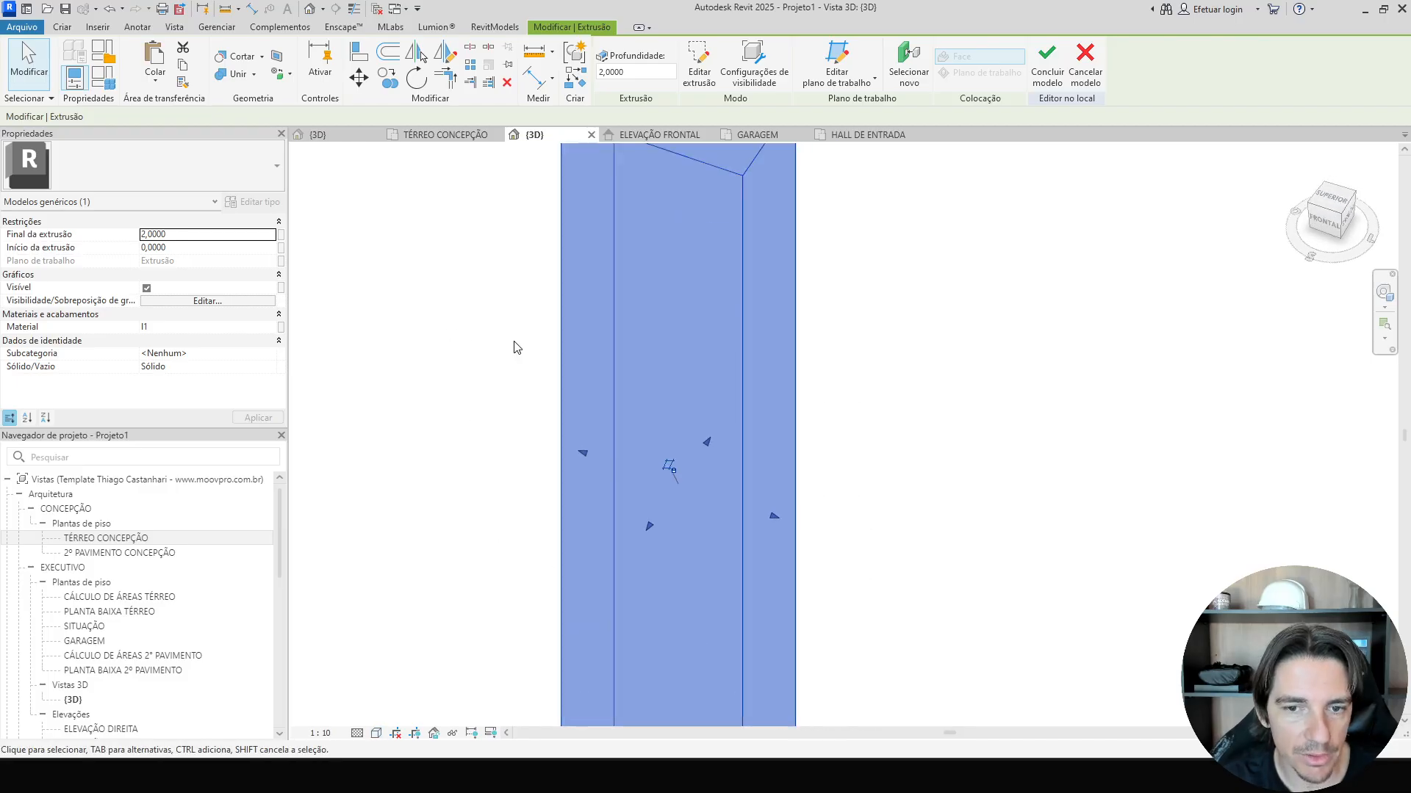
click(518, 348)
scroll(689, 415, down, 3)
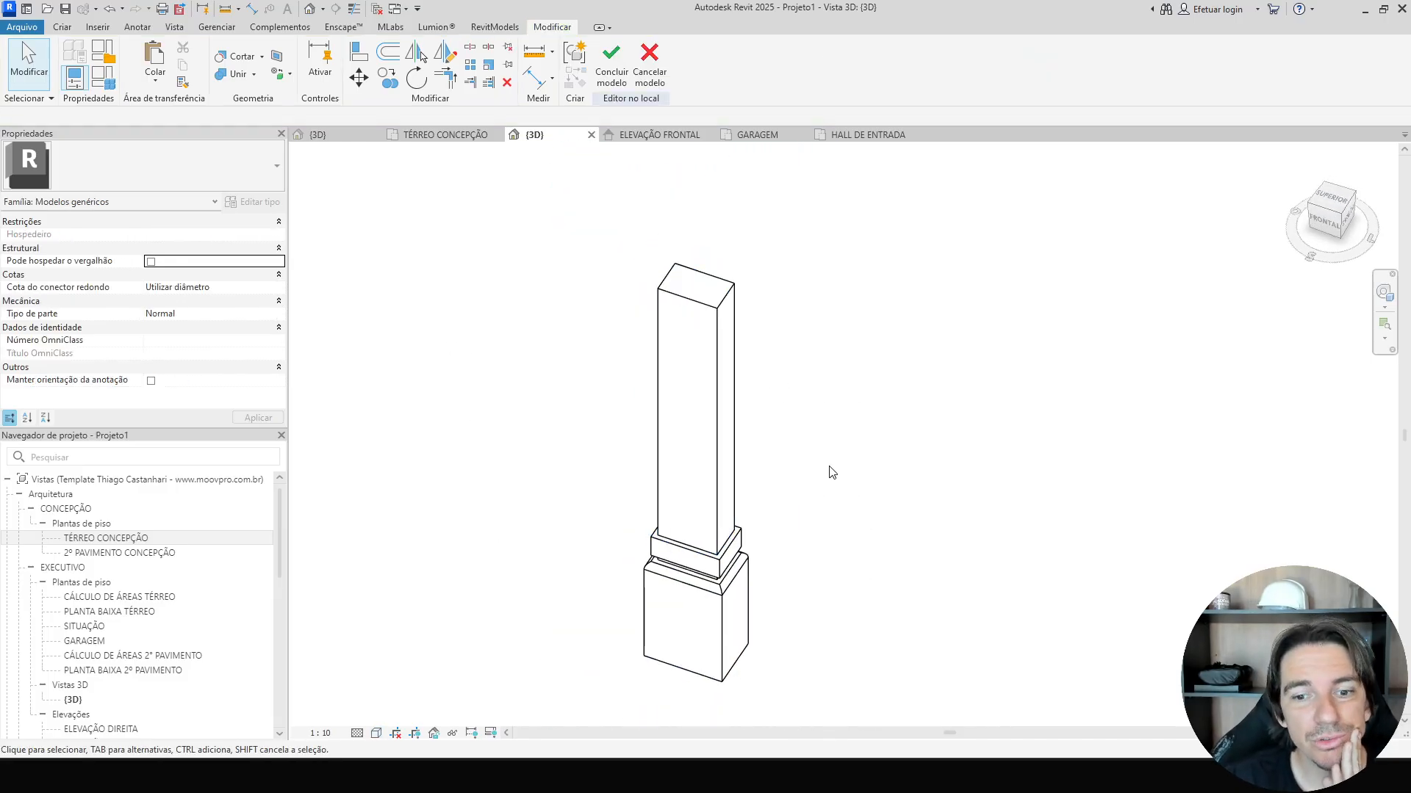
scroll(838, 547, down, 2)
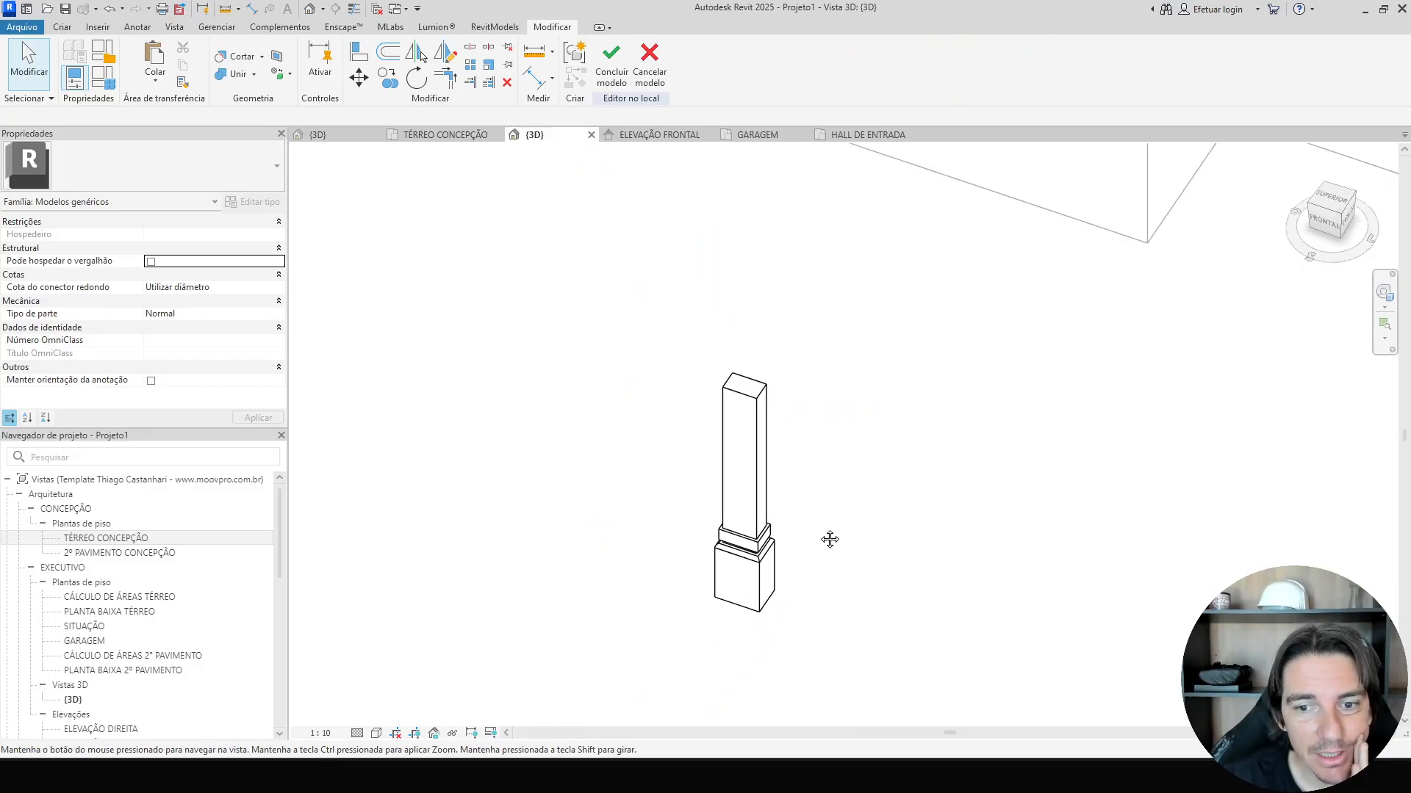
scroll(740, 495, up, 4)
click(617, 460)
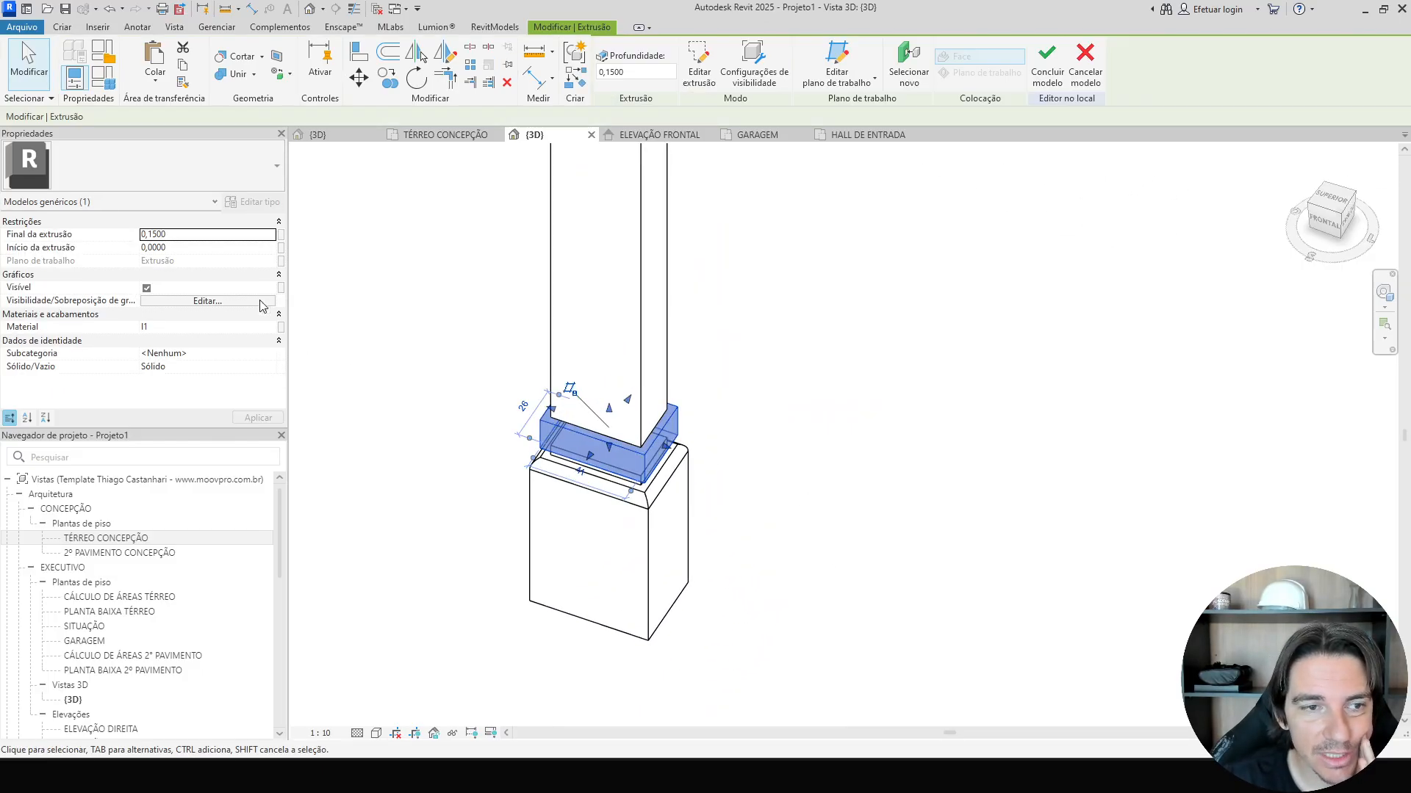
double_click(196, 239)
text(0,5)
key(Return)
Orbit and zoom around the column to inspect it against the entrance hall.
scroll(906, 538, down, 2)
shift+middle_drag(906, 537, 887, 474)
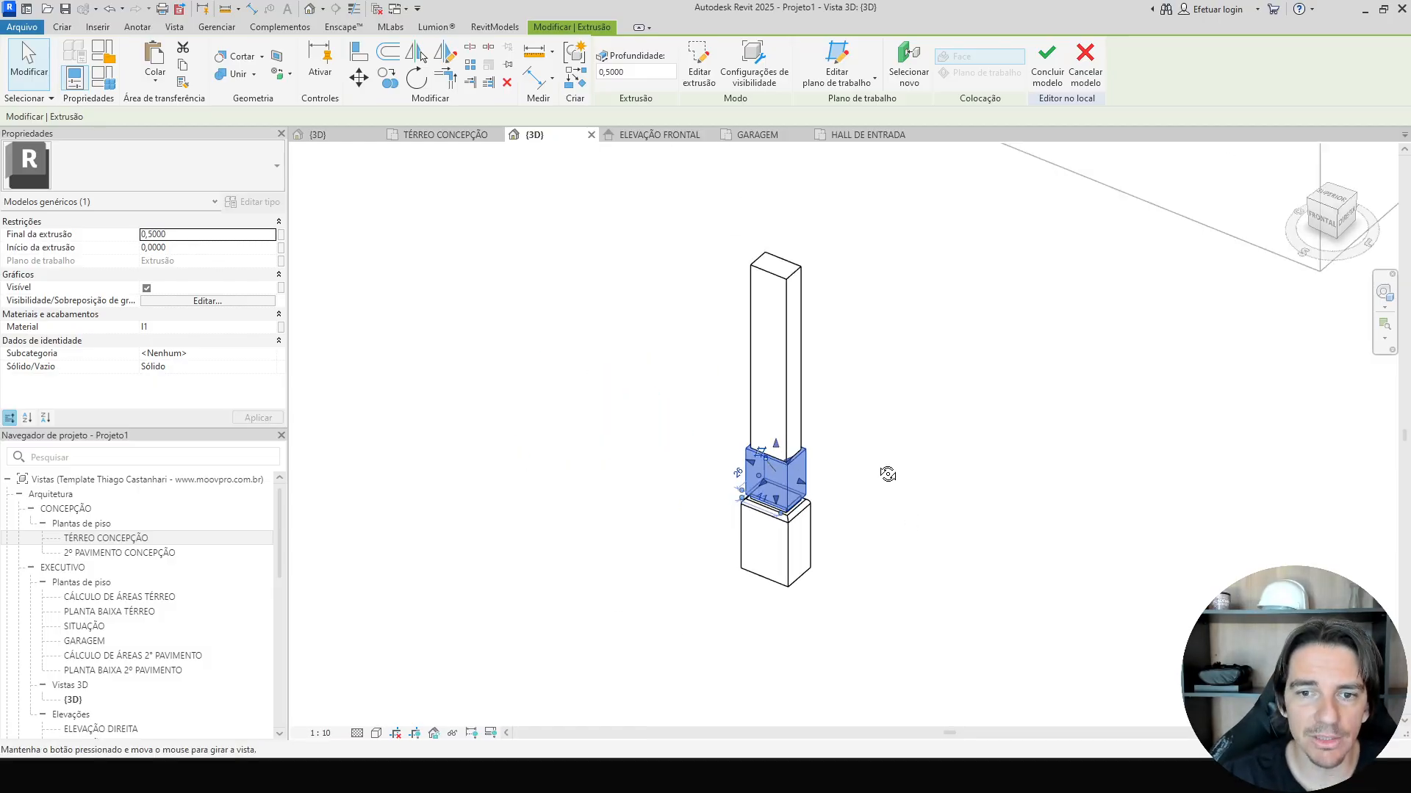
click(756, 362)
scroll(756, 362, up, 3)
scroll(965, 567, down, 3)
click(965, 568)
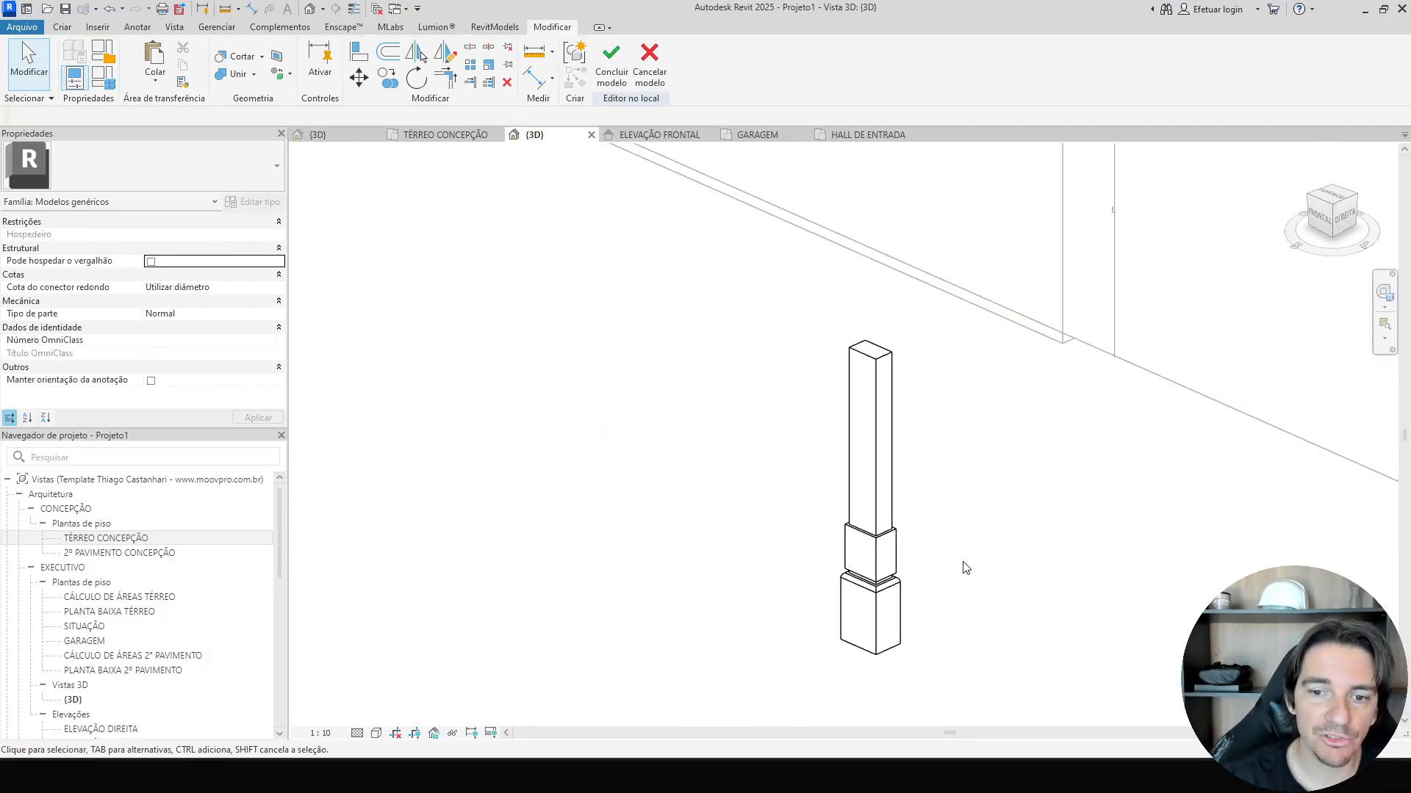
scroll(1064, 620, down, 3)
shift+middle_drag(1065, 620, 986, 351)
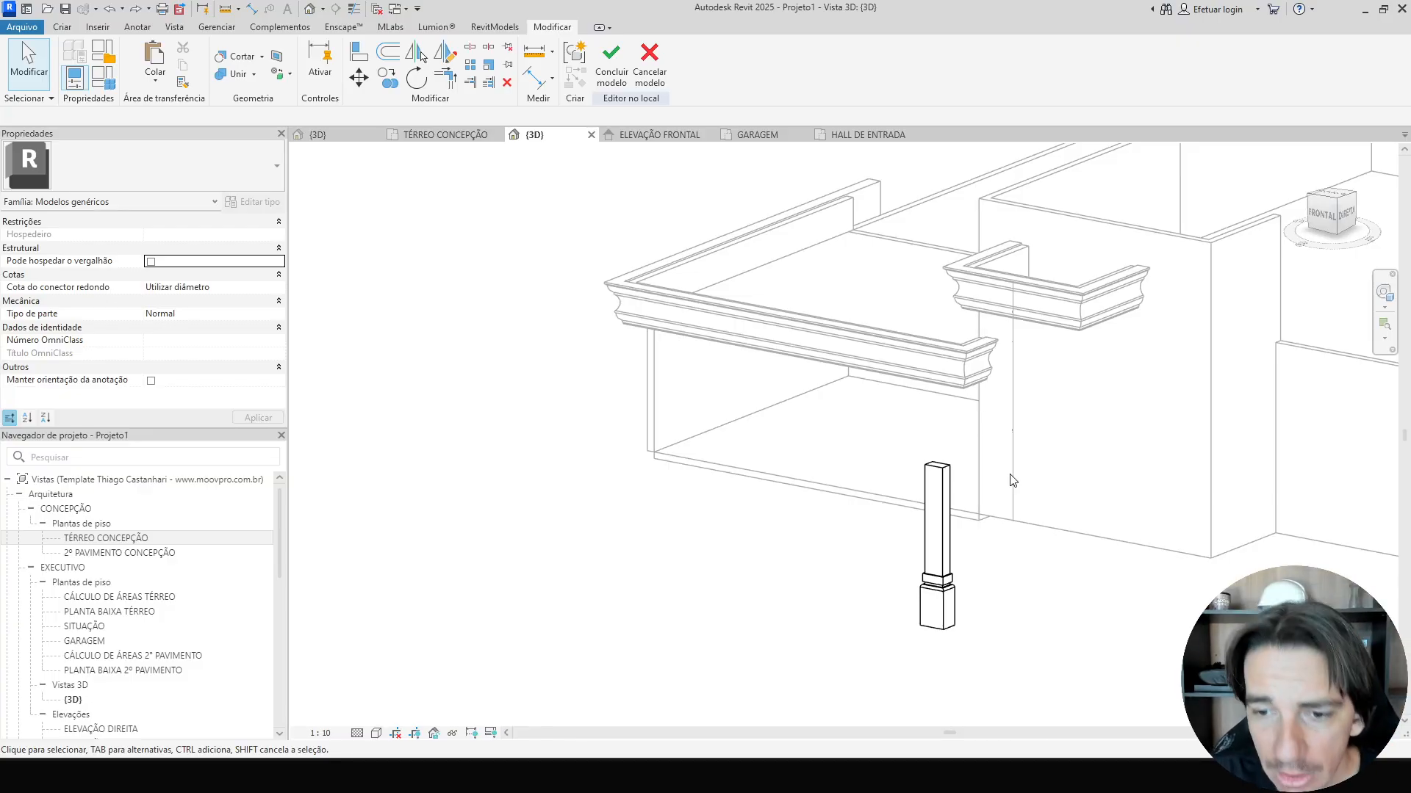
scroll(976, 529, up, 5)
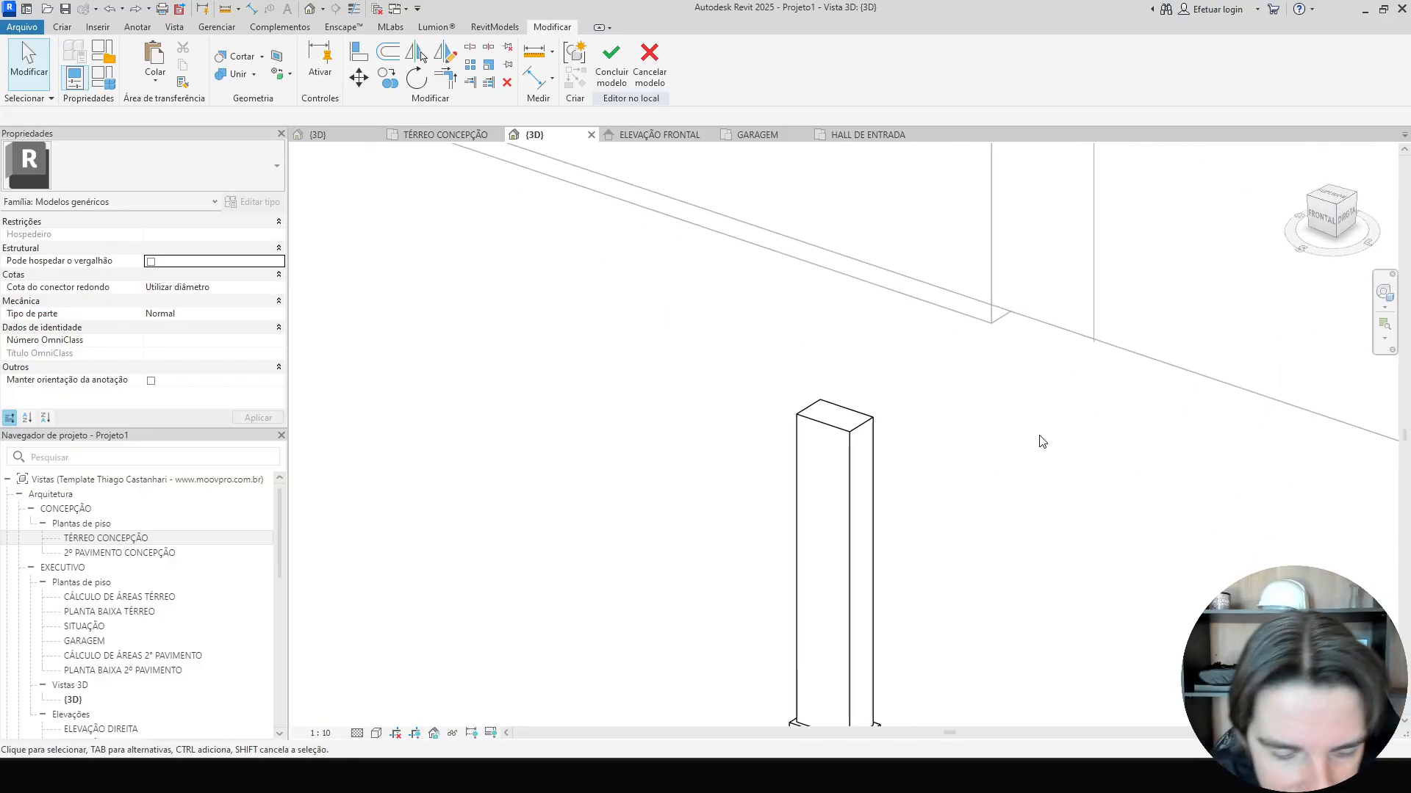
Set the work plane to the top face of the column shaft.
key(p)
key(k)
click(593, 406)
click(672, 472)
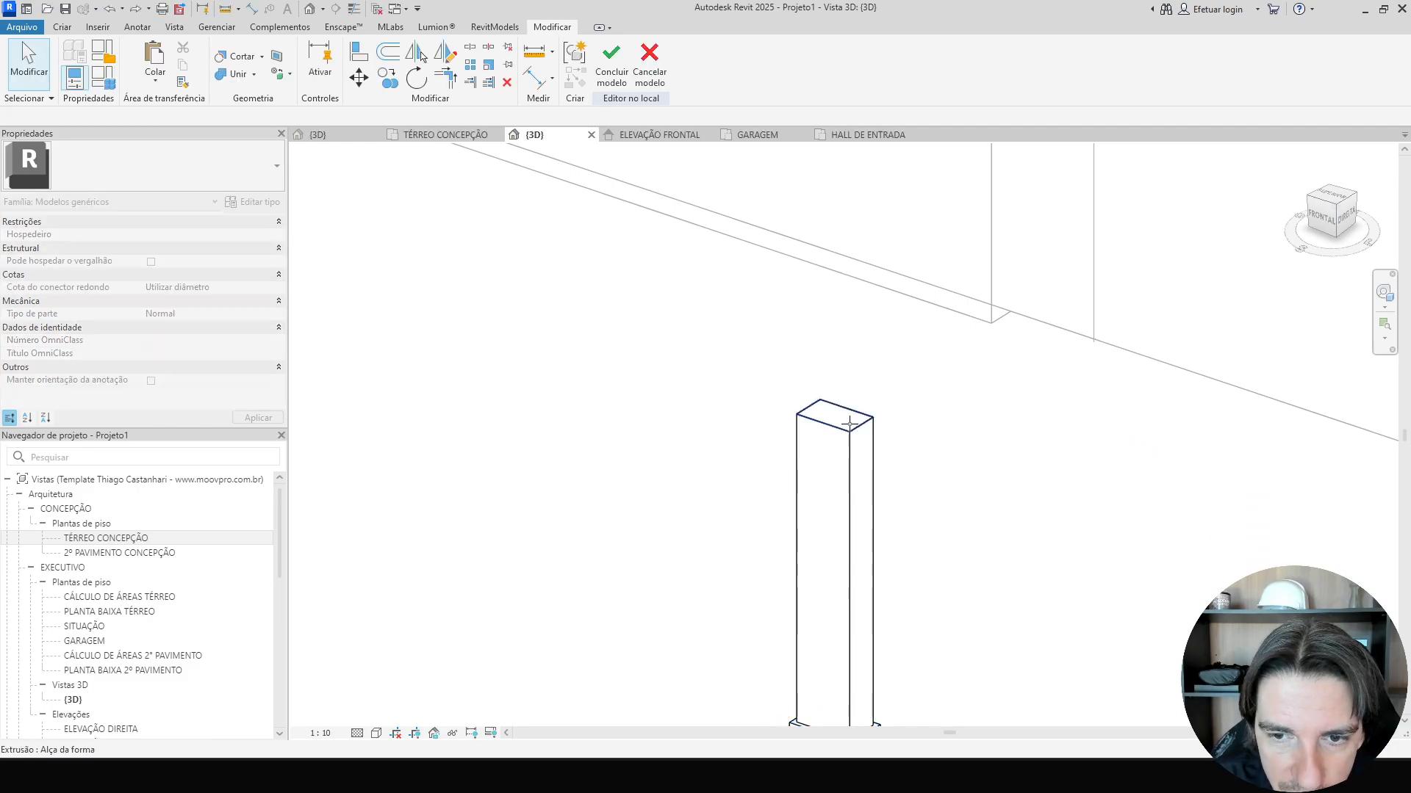
scroll(837, 412, up, 3)
click(838, 411)
Start a Sweep and sketch a rectangular path along the shaft's four top edges.
click(62, 27)
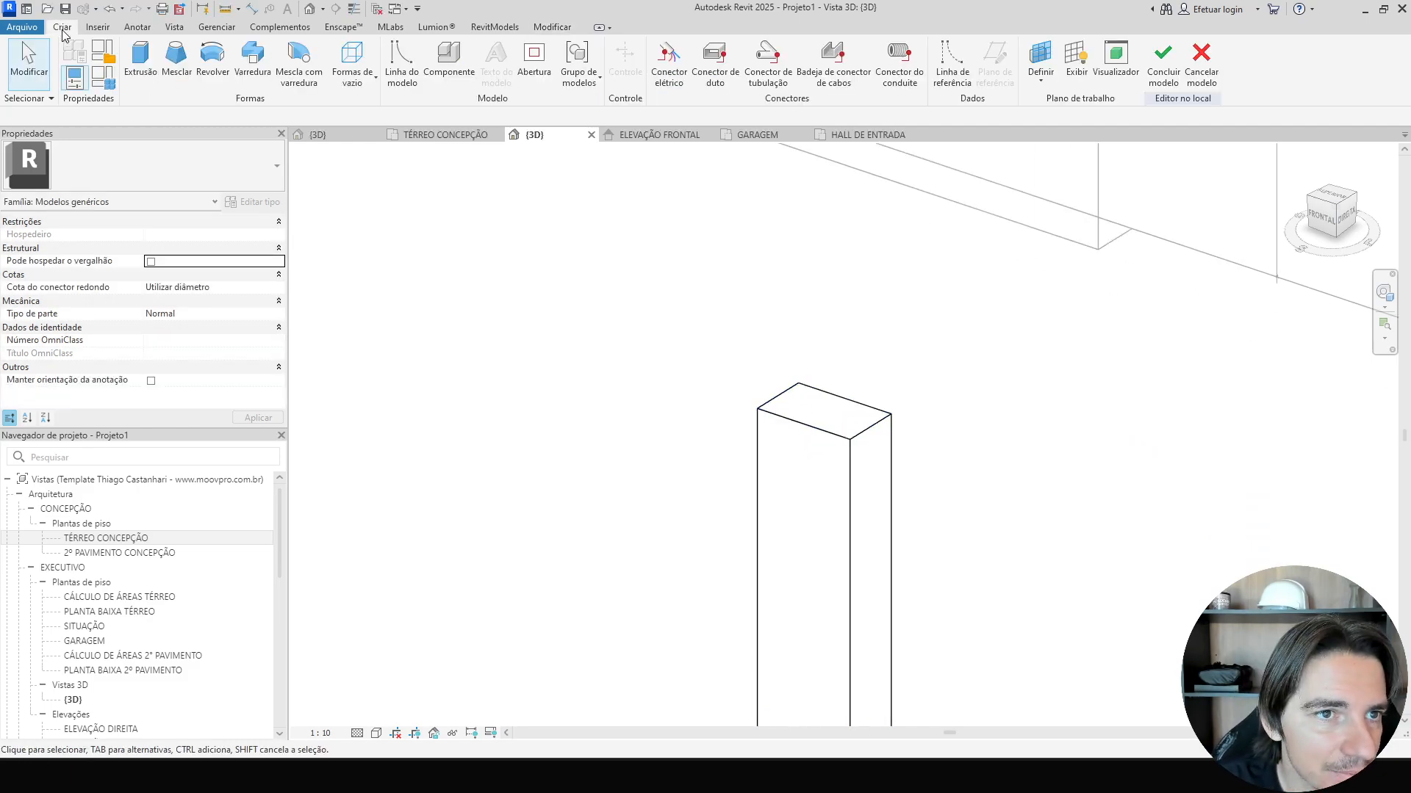
click(220, 66)
click(806, 52)
scroll(792, 406, up, 2)
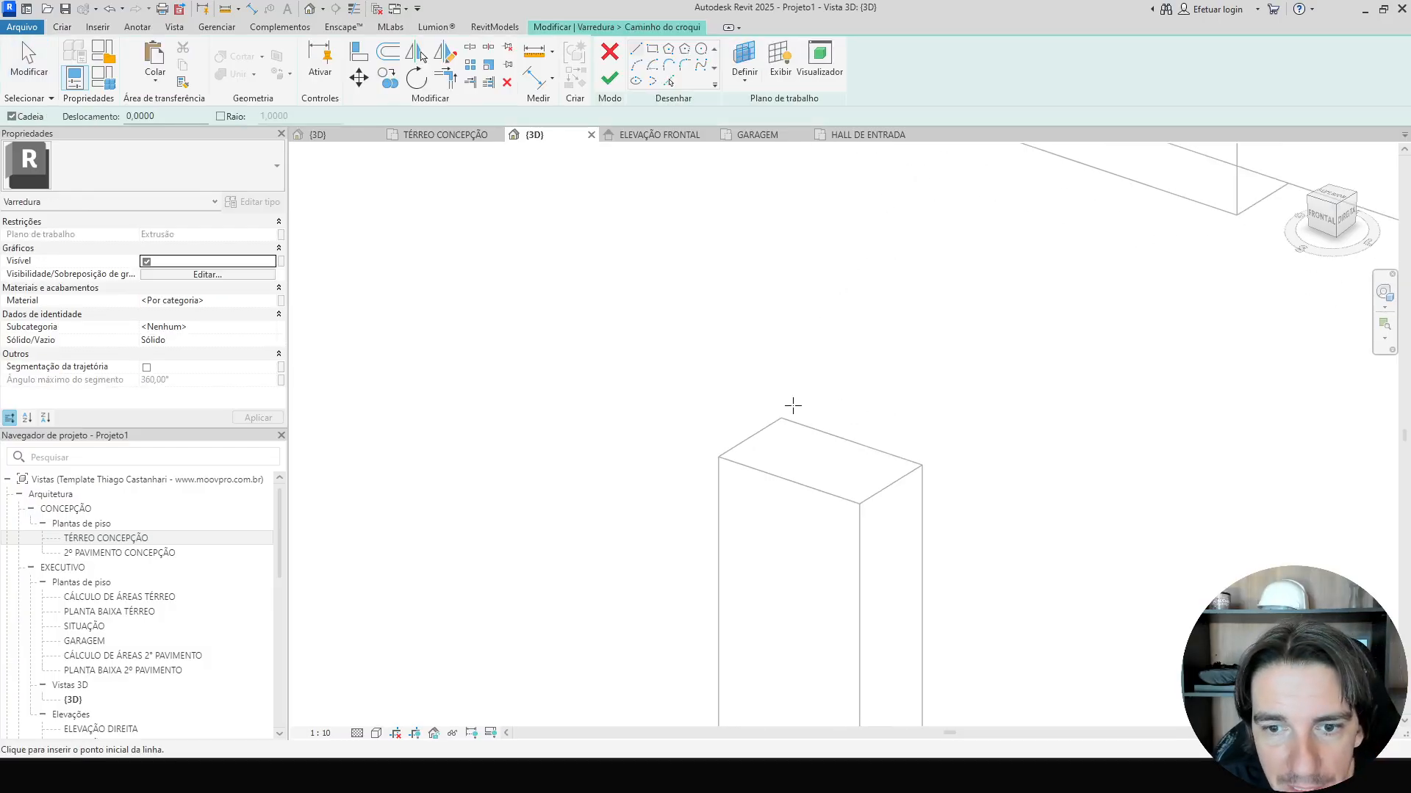
click(860, 504)
click(922, 465)
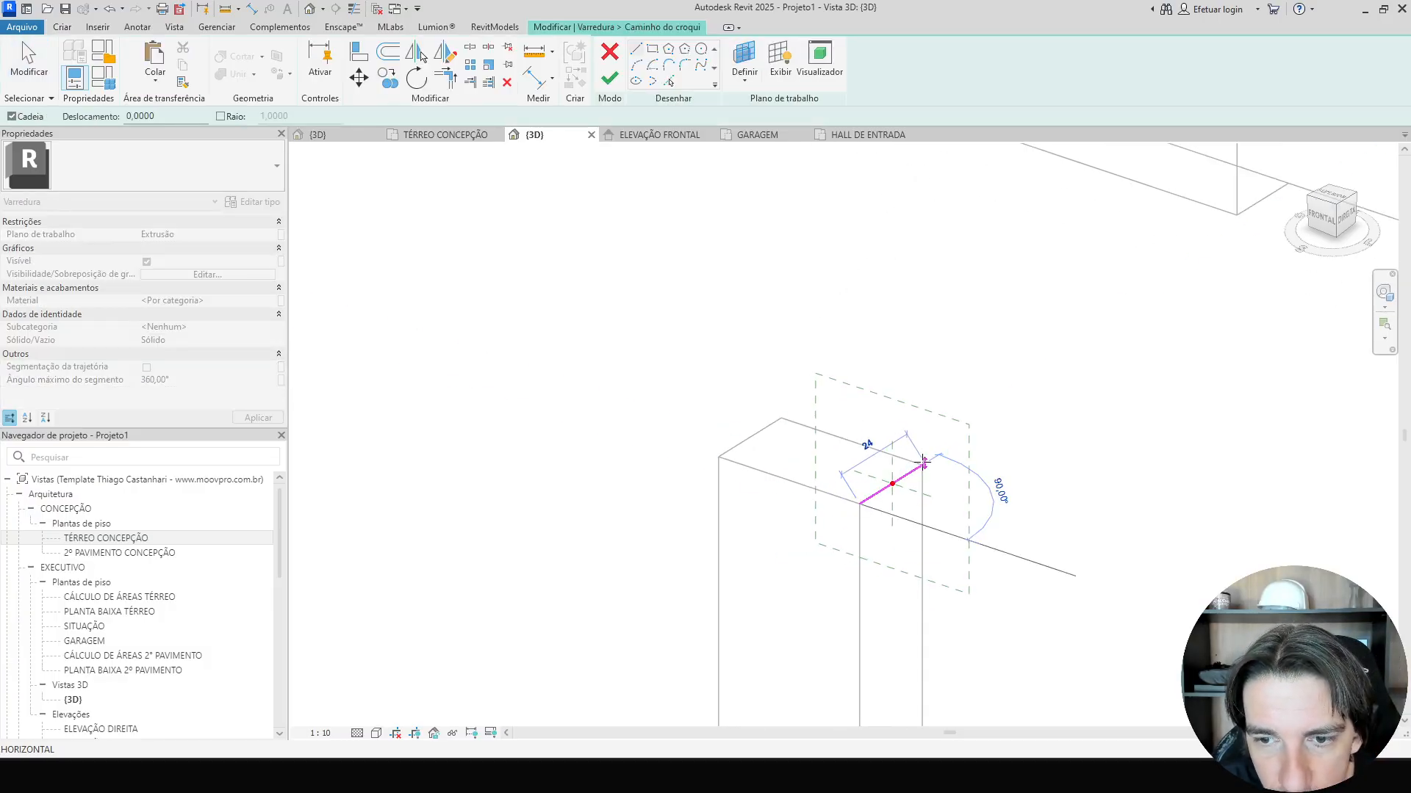
click(783, 417)
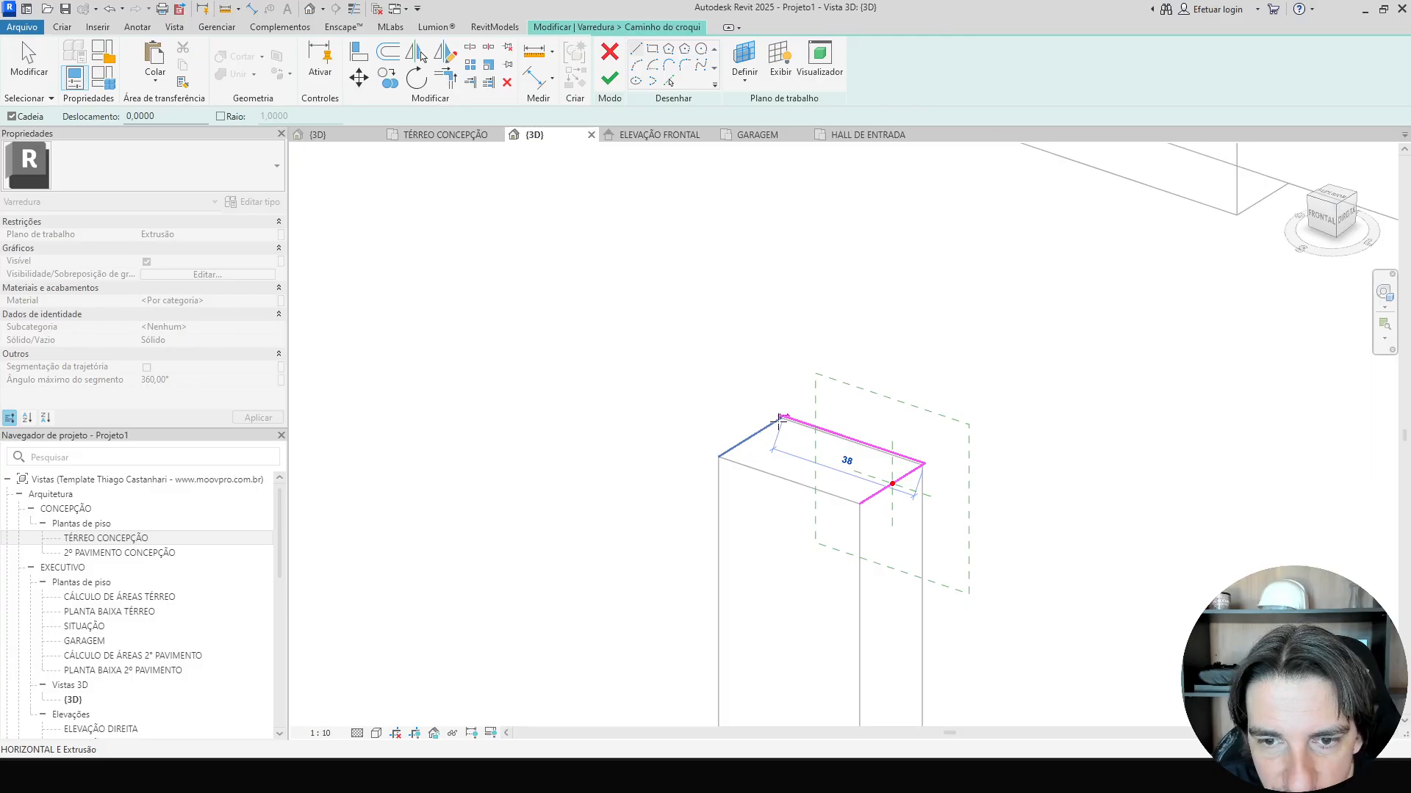
click(717, 456)
click(859, 504)
scroll(866, 466, up, 3)
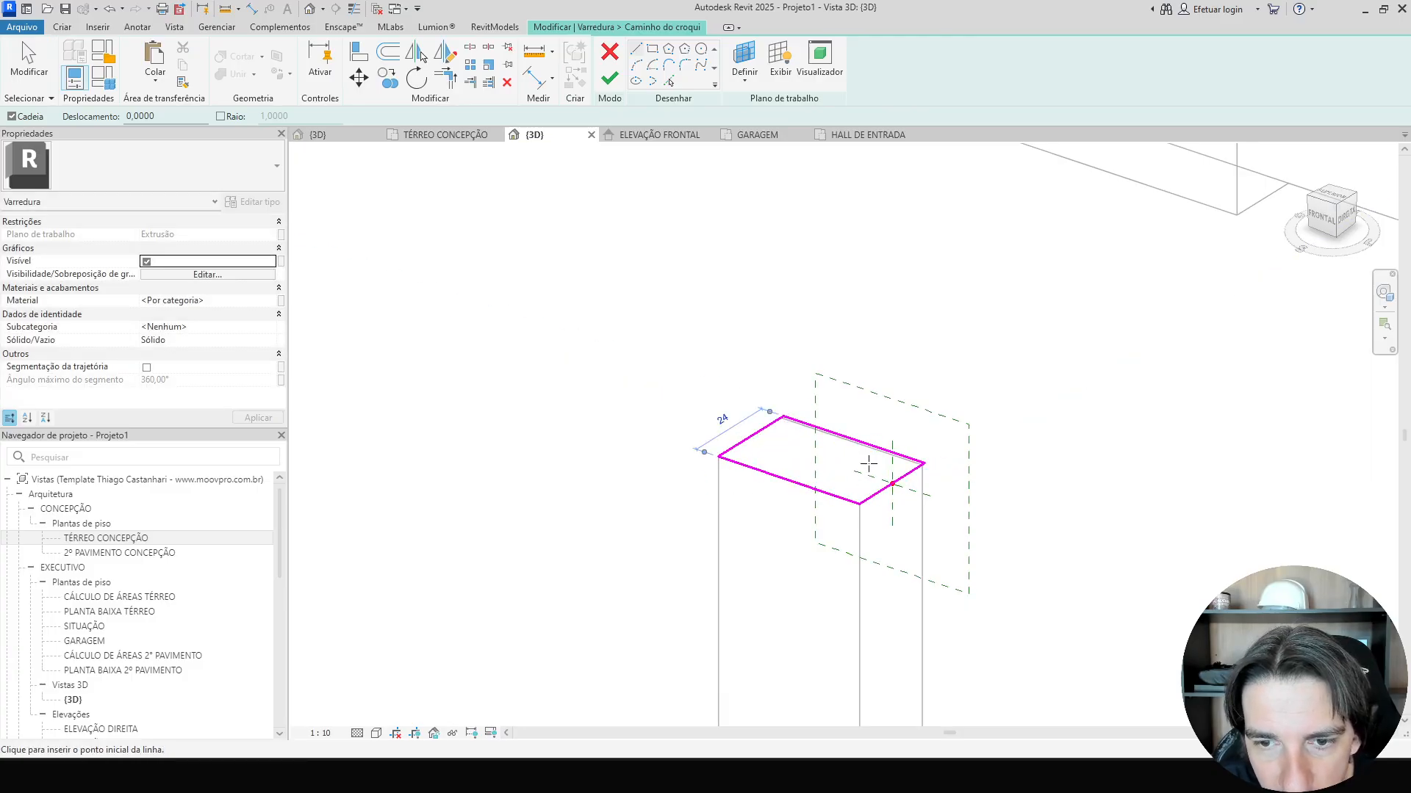
key(Escape)
Switch to front view and examine the column capitals in the facade reference photo.
click(893, 433)
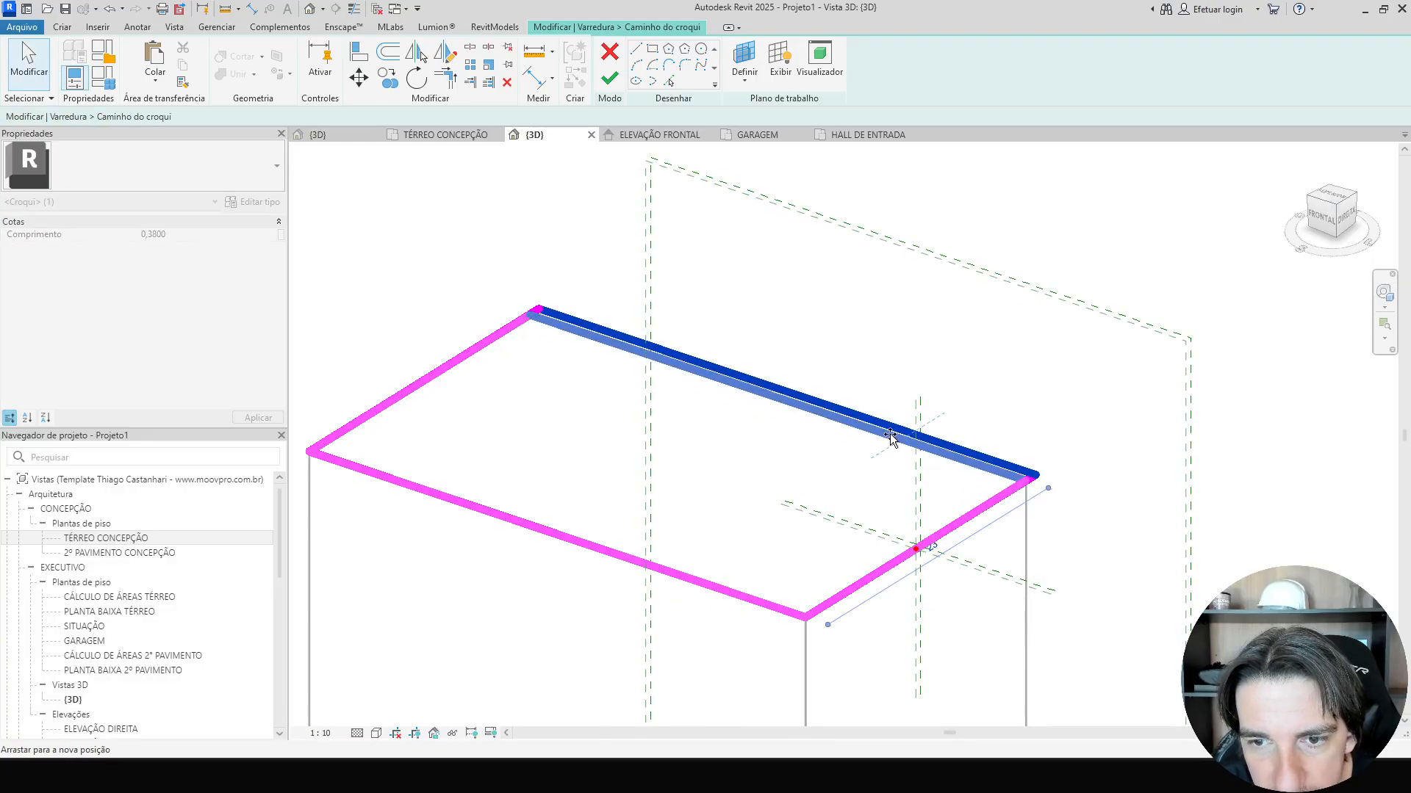
key(t)
key(l)
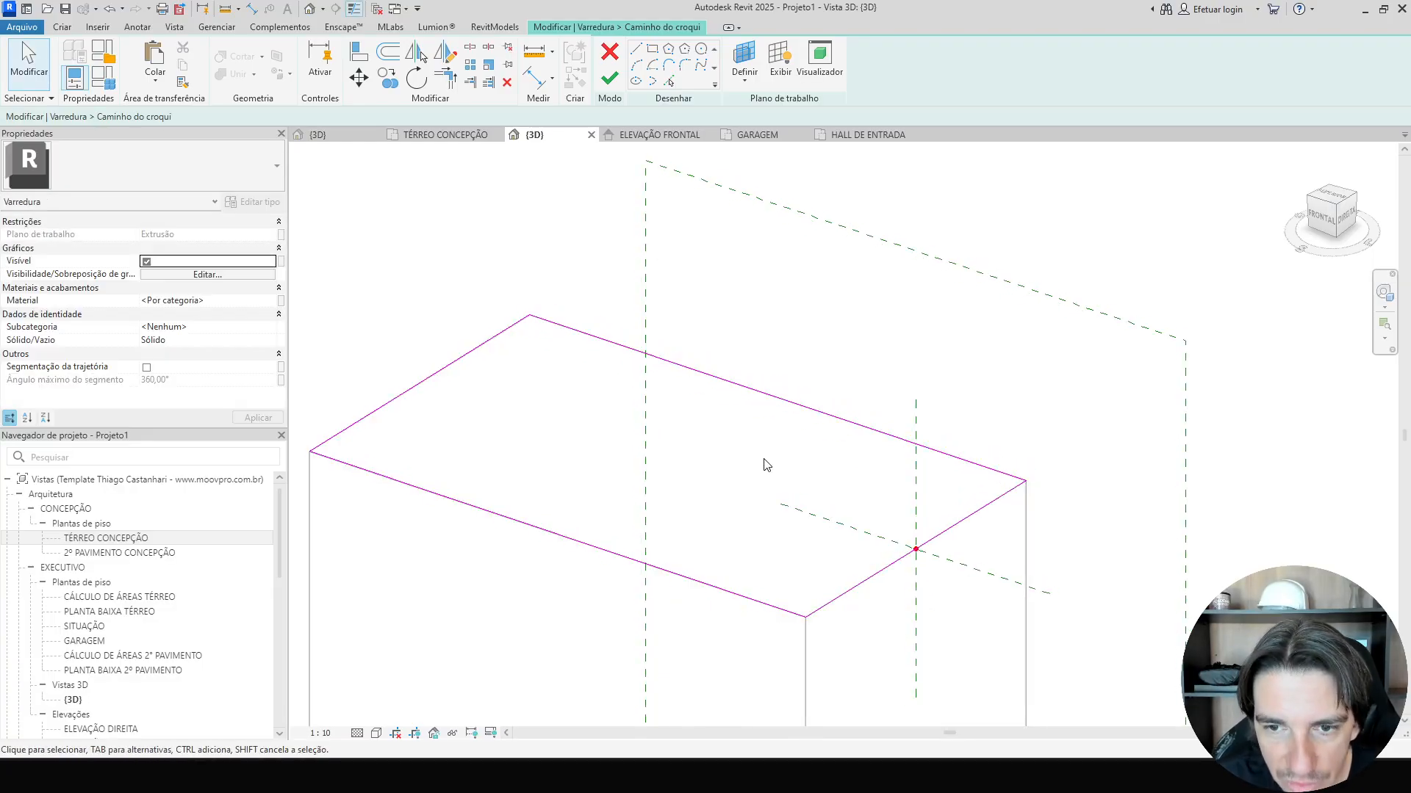
mouse_move(813, 435)
mouse_down()
mouse_move(844, 366)
mouse_move(813, 412)
mouse_up()
click(816, 452)
scroll(819, 457, down, 3)
shift+middle_drag(825, 482, 863, 449)
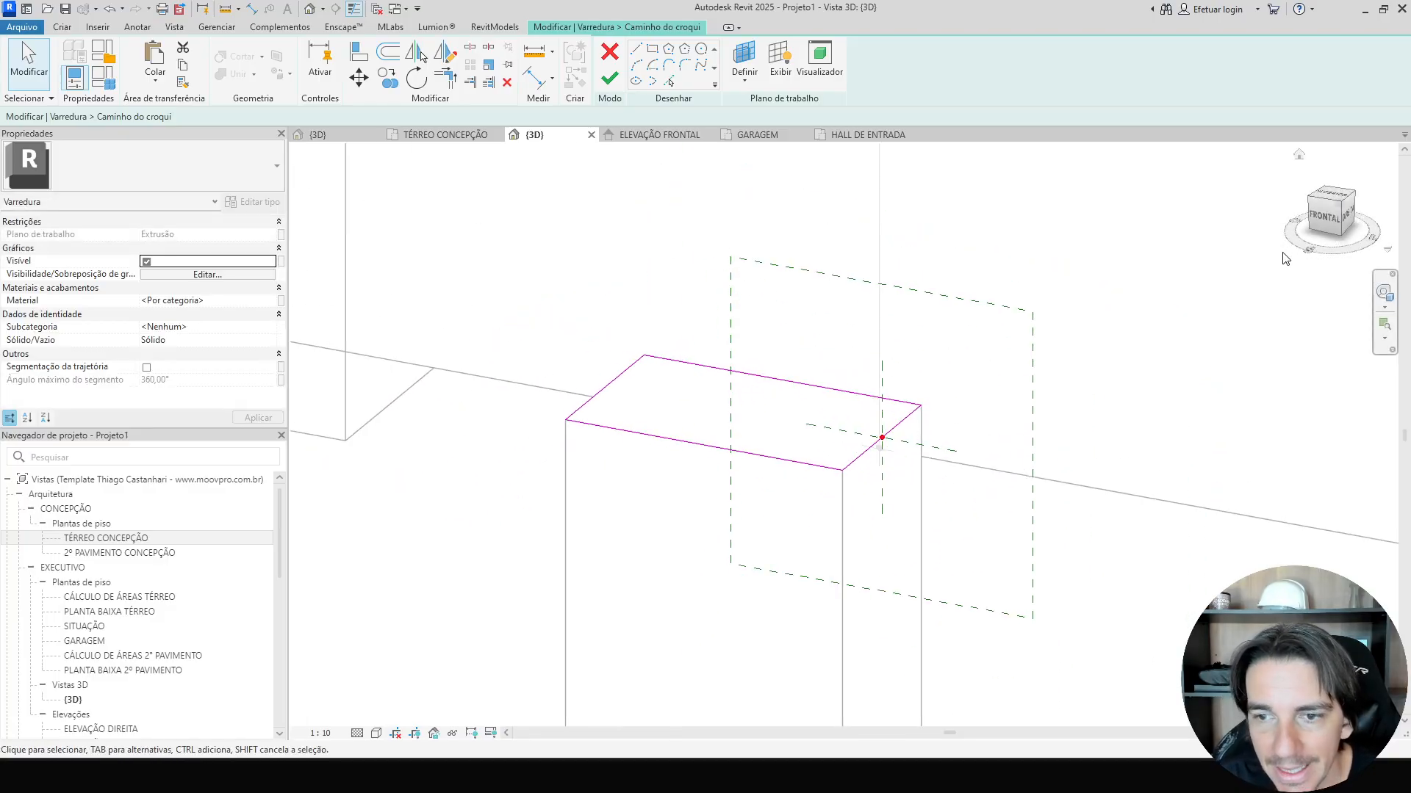
click(1327, 230)
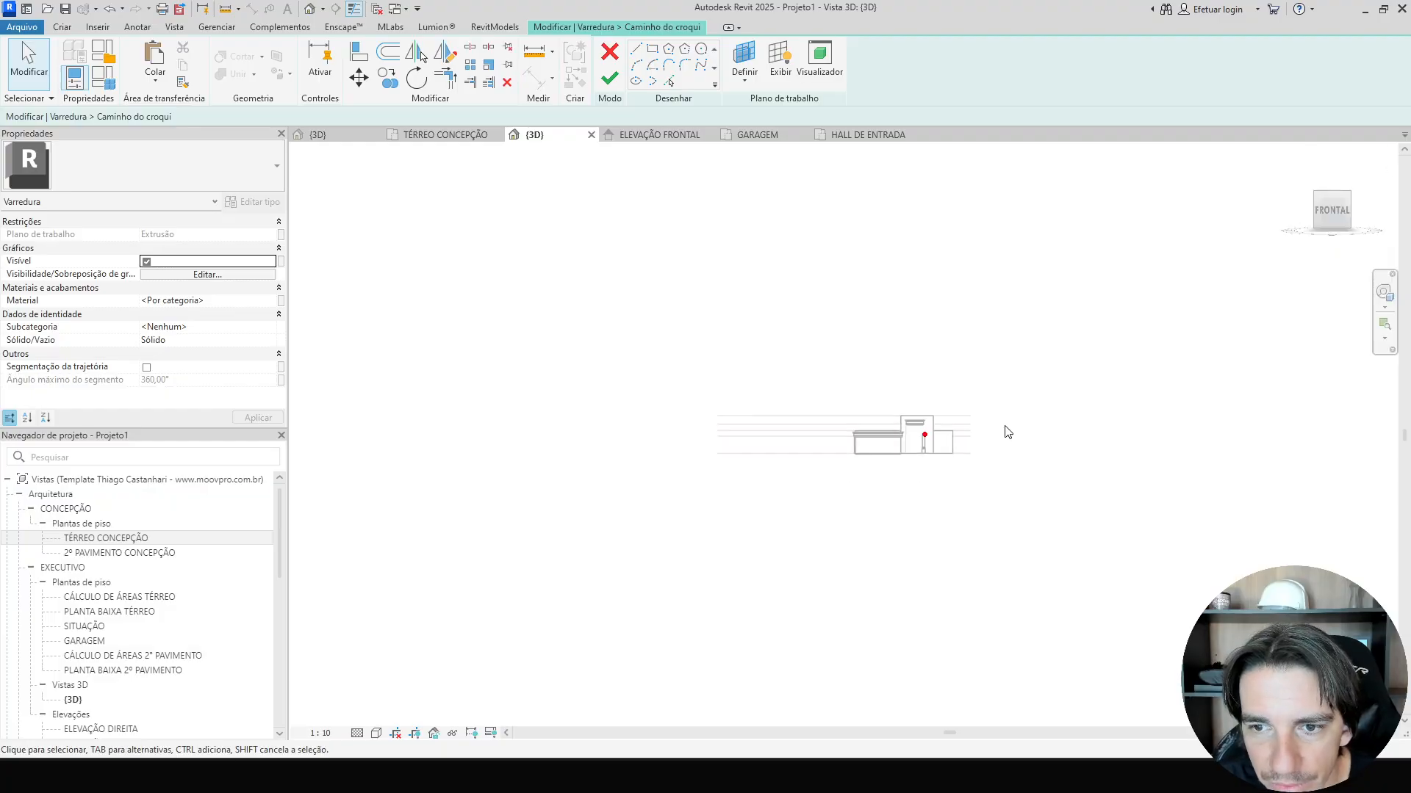
scroll(879, 465, up, 5)
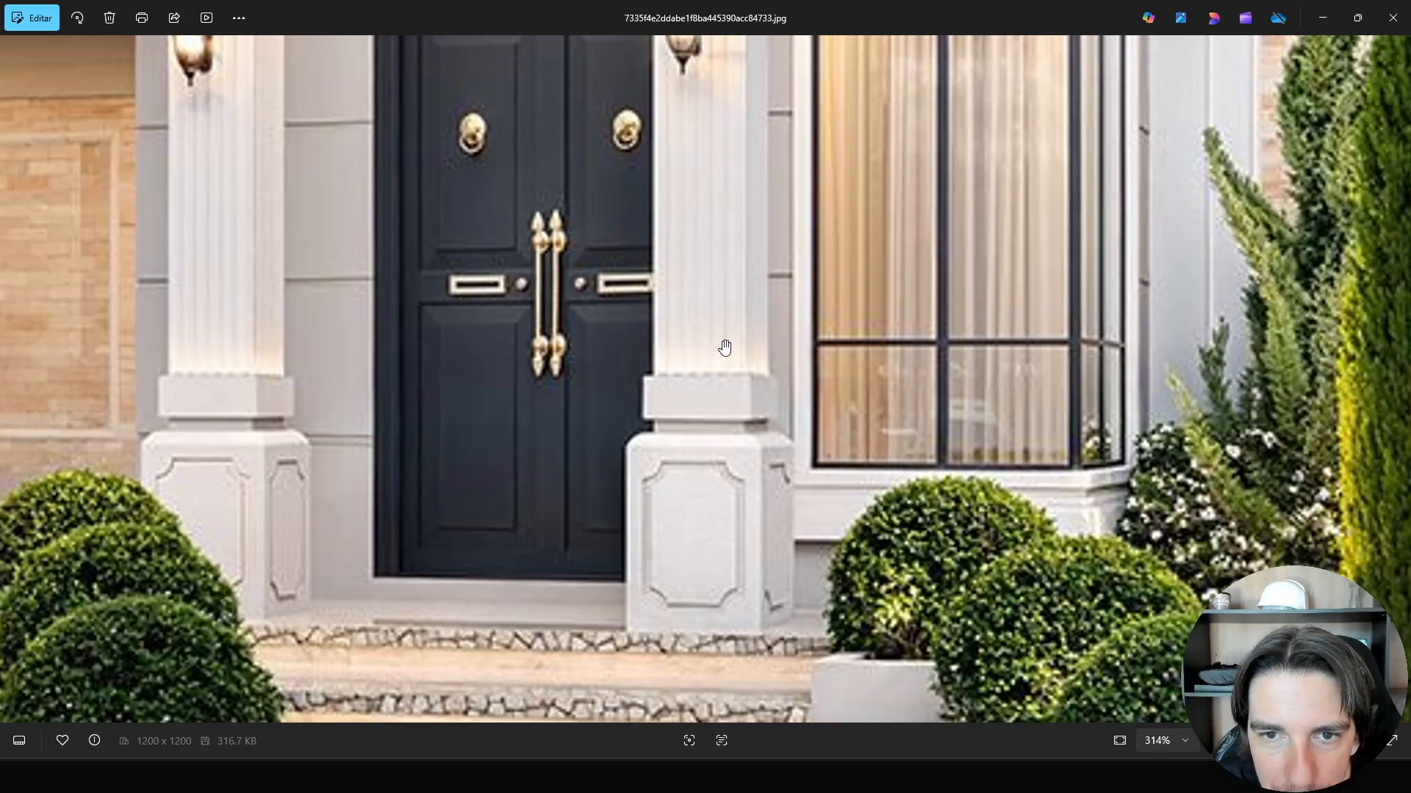
scroll(719, 347, down, 3)
scroll(709, 456, up, 3)
drag(743, 216, 735, 229)
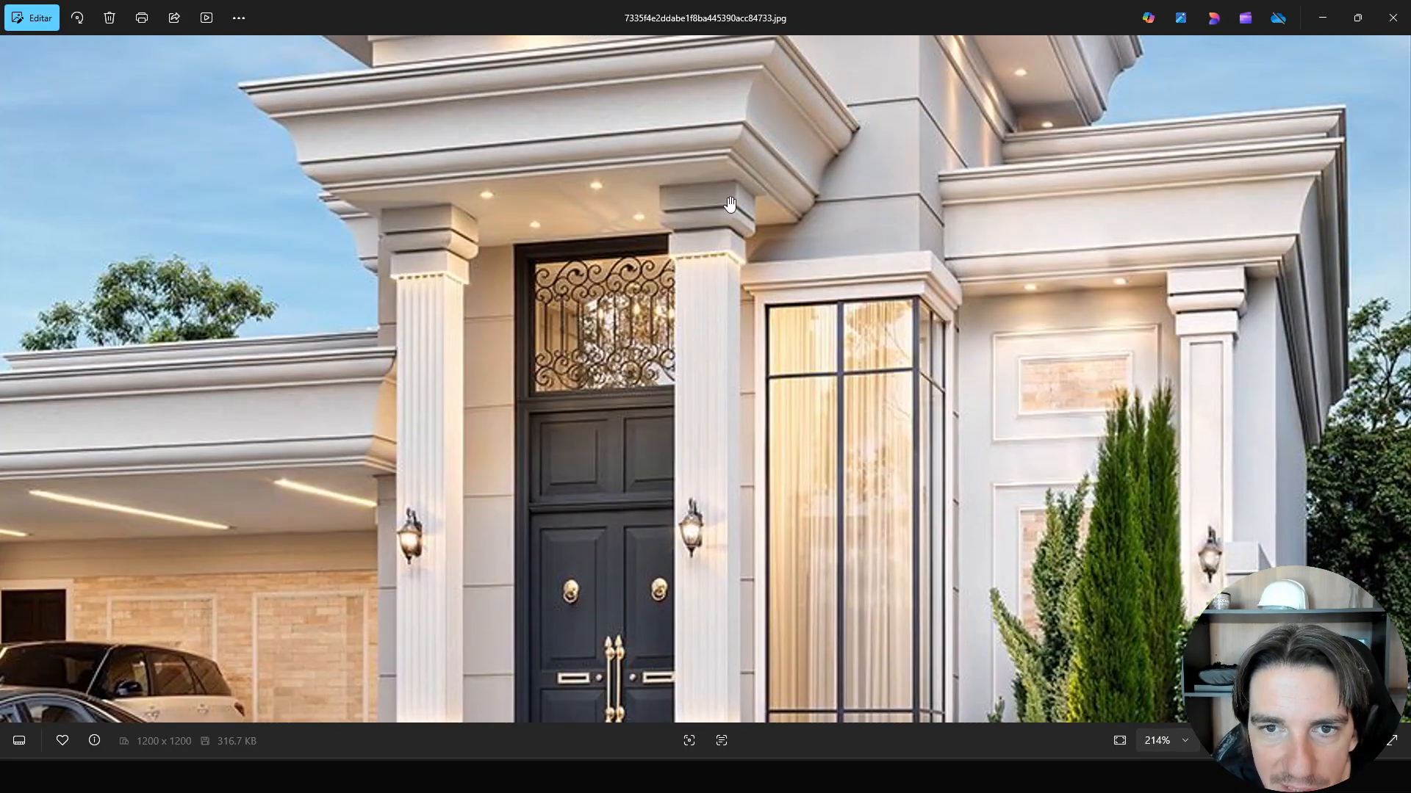
click(836, 775)
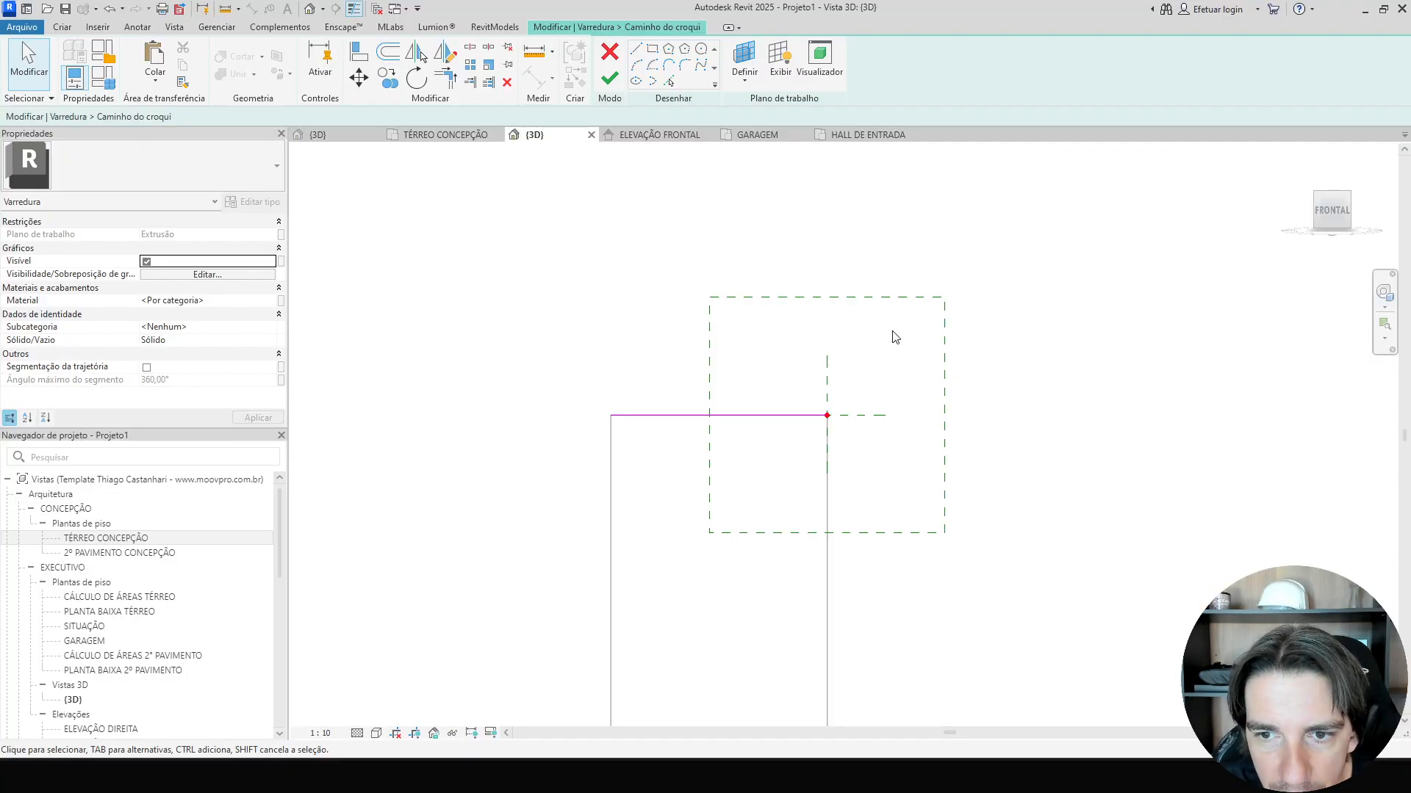
Finish the sweep path and open the sweep profile for editing.
scroll(895, 337, up, 2)
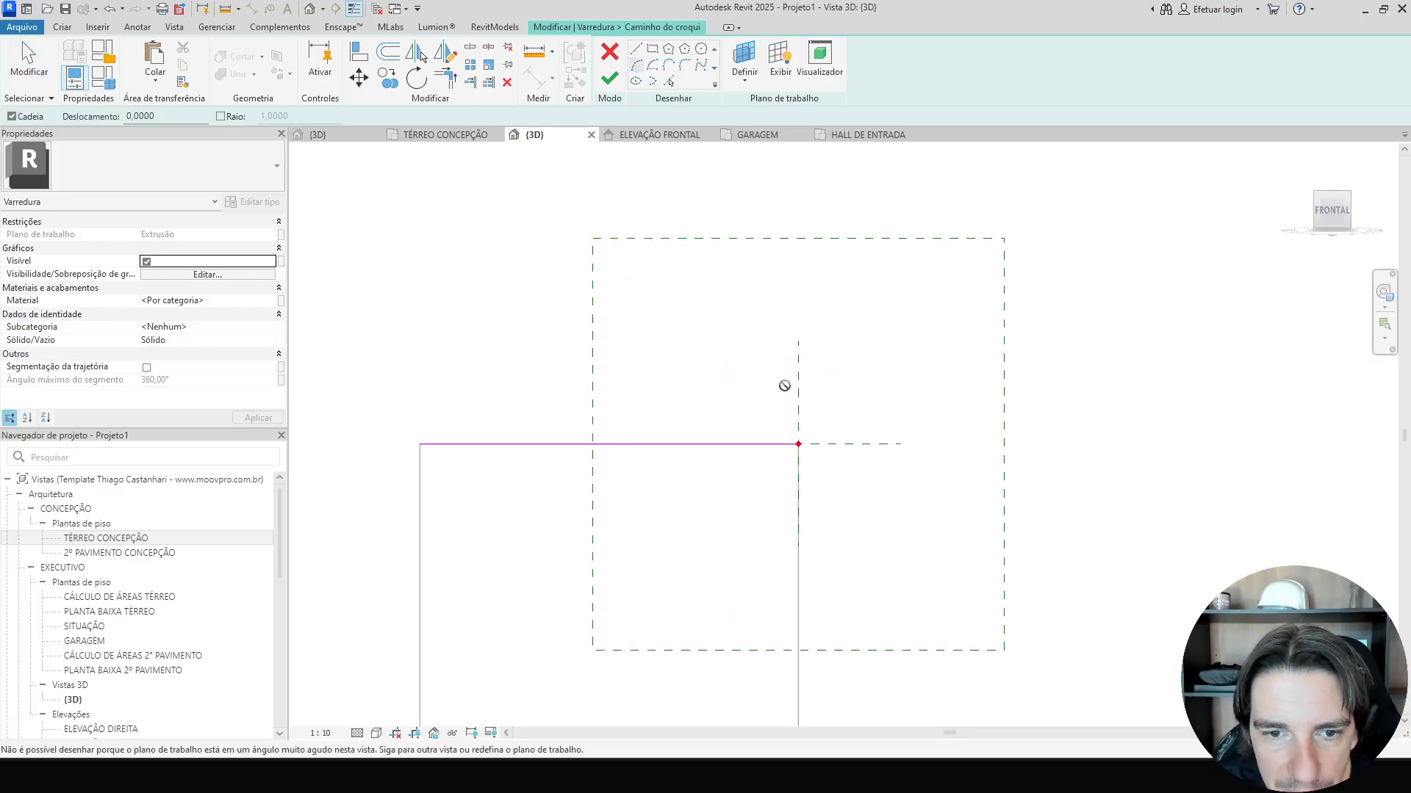
scroll(785, 386, down, 2)
click(609, 78)
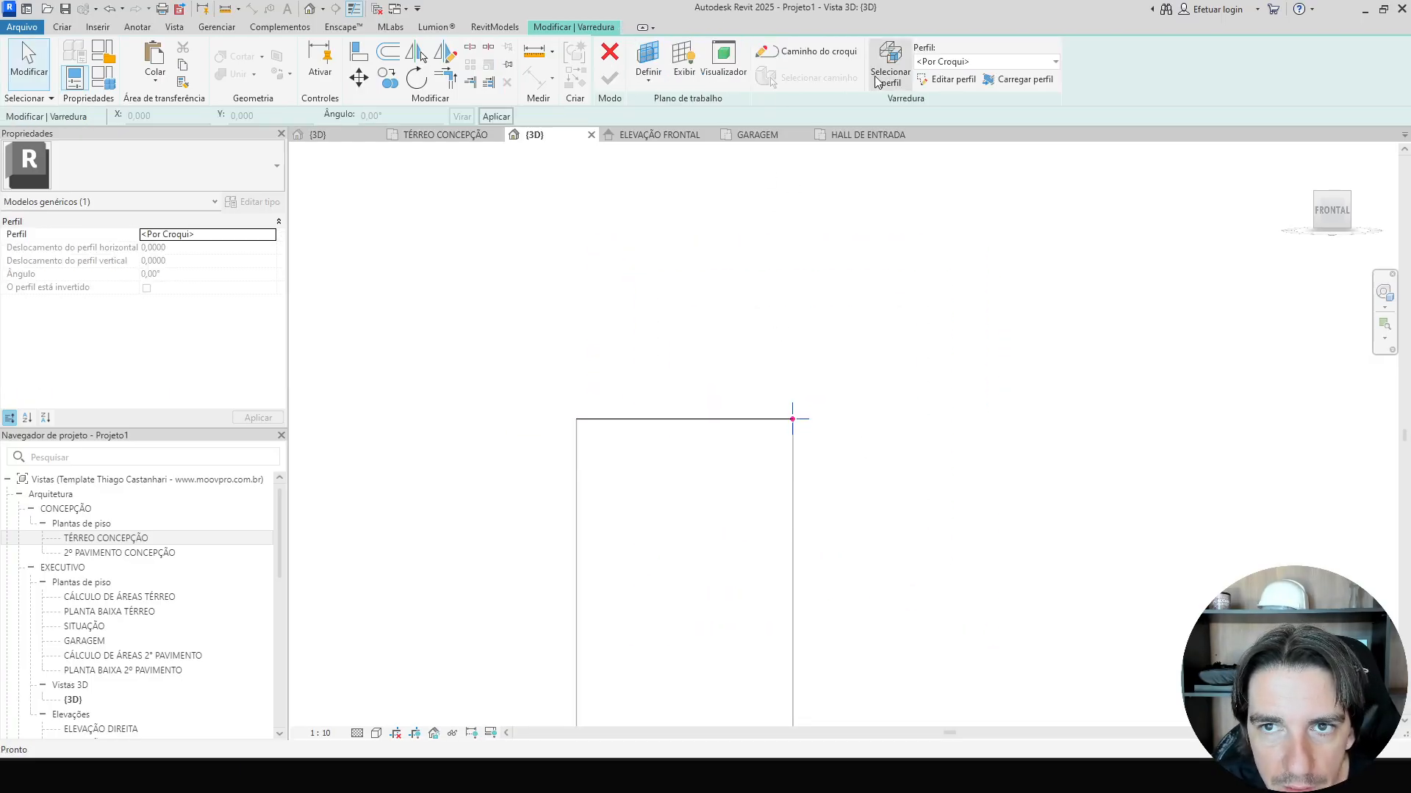
click(947, 80)
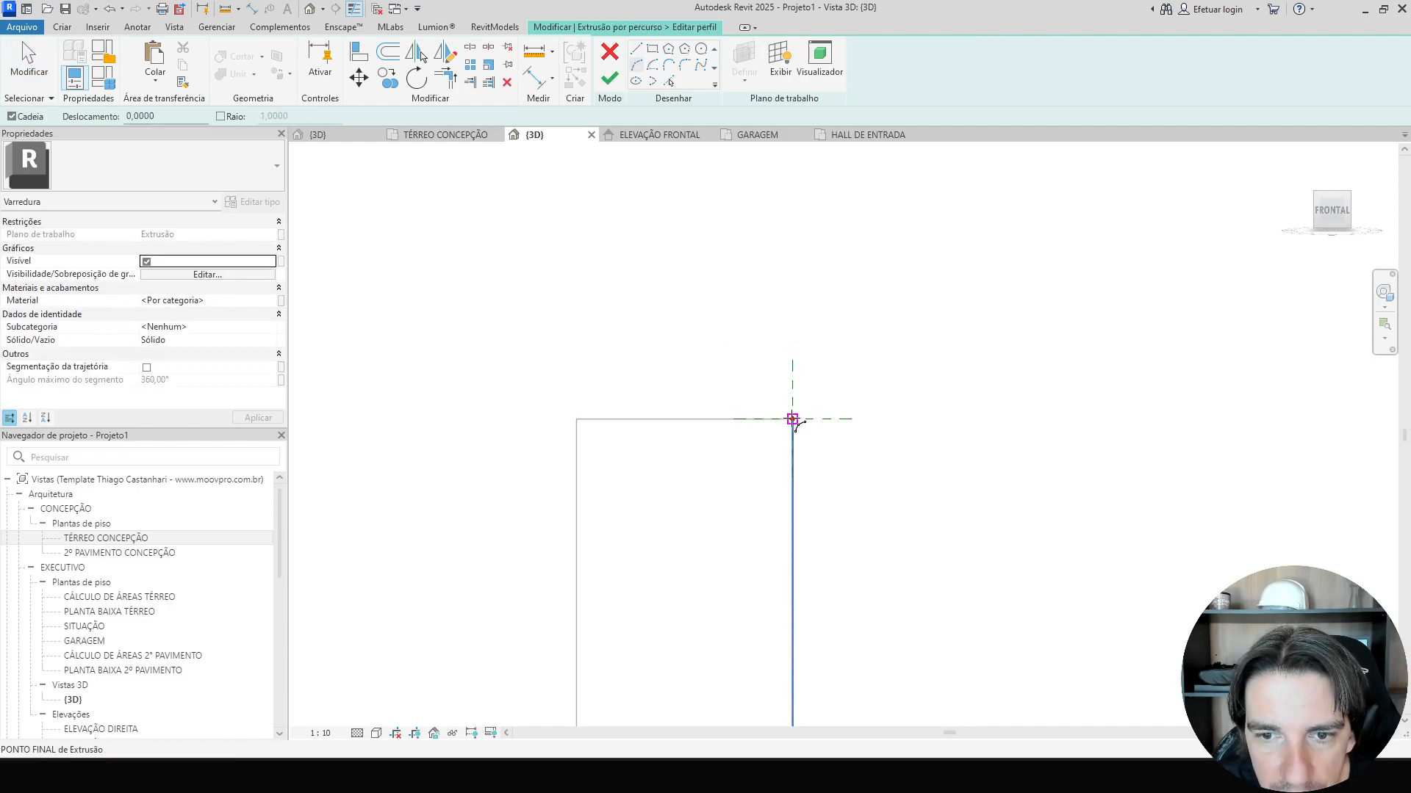
Sketch a closed profile at the shaft's top corner: an outward arc upward, then lines back across and down.
click(792, 418)
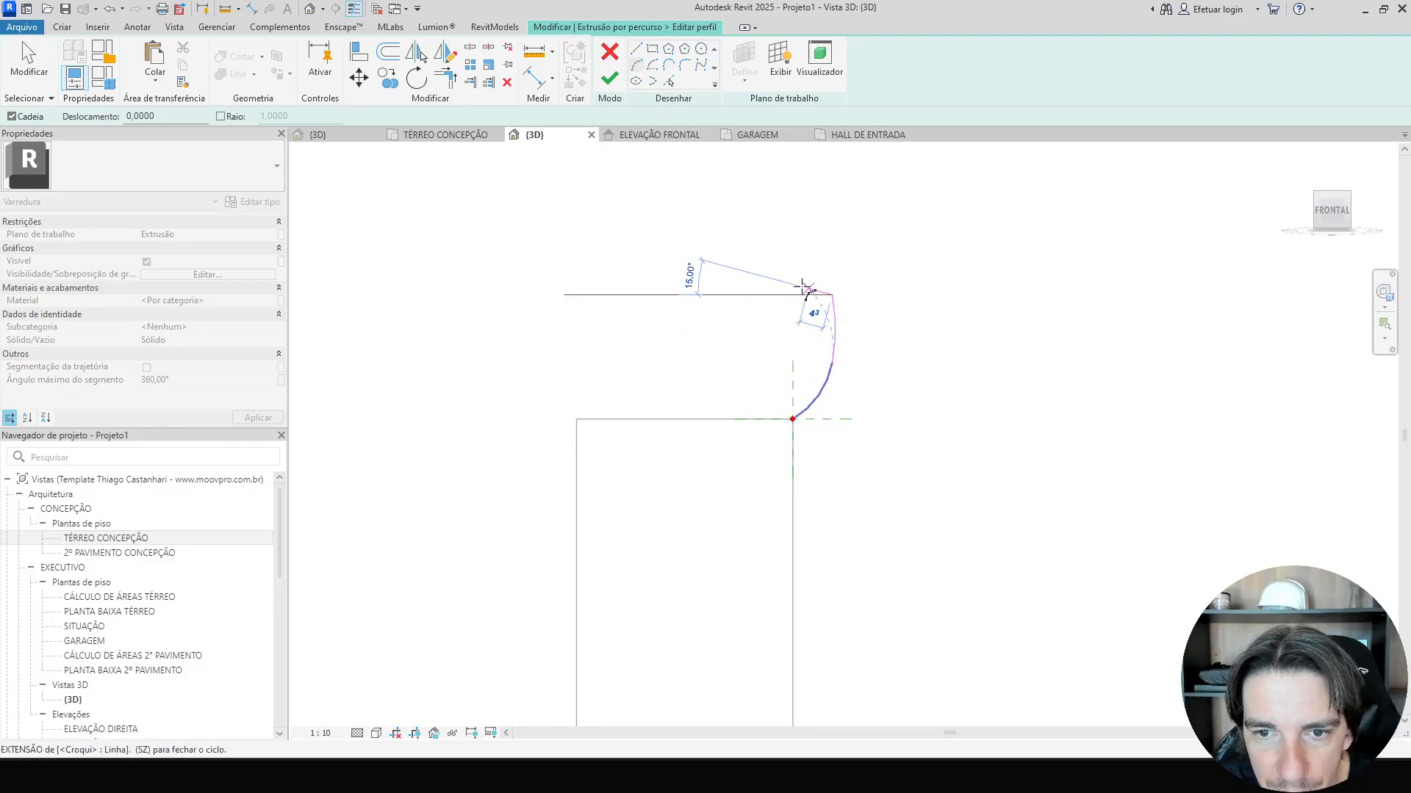
click(833, 294)
key(l)
key(i)
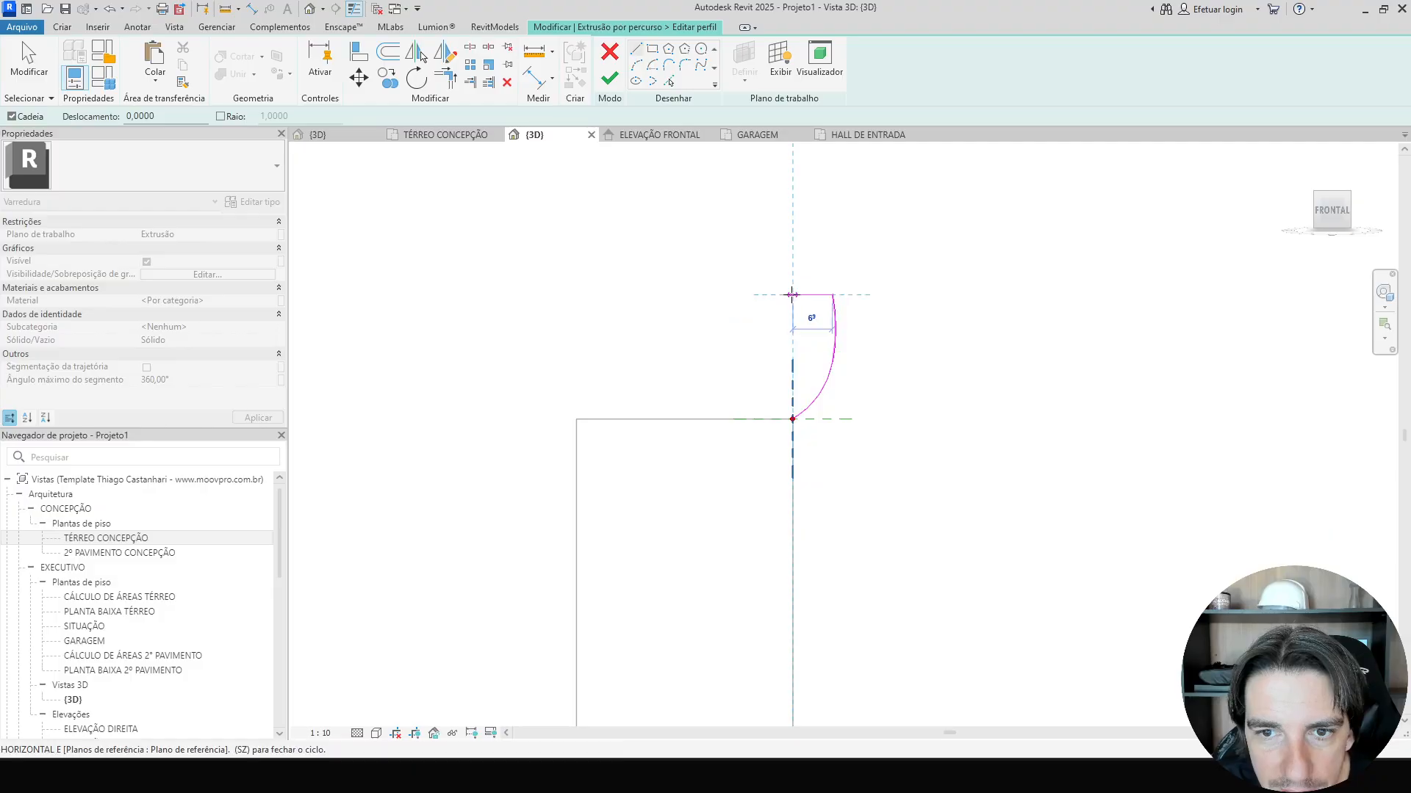
click(792, 294)
click(792, 418)
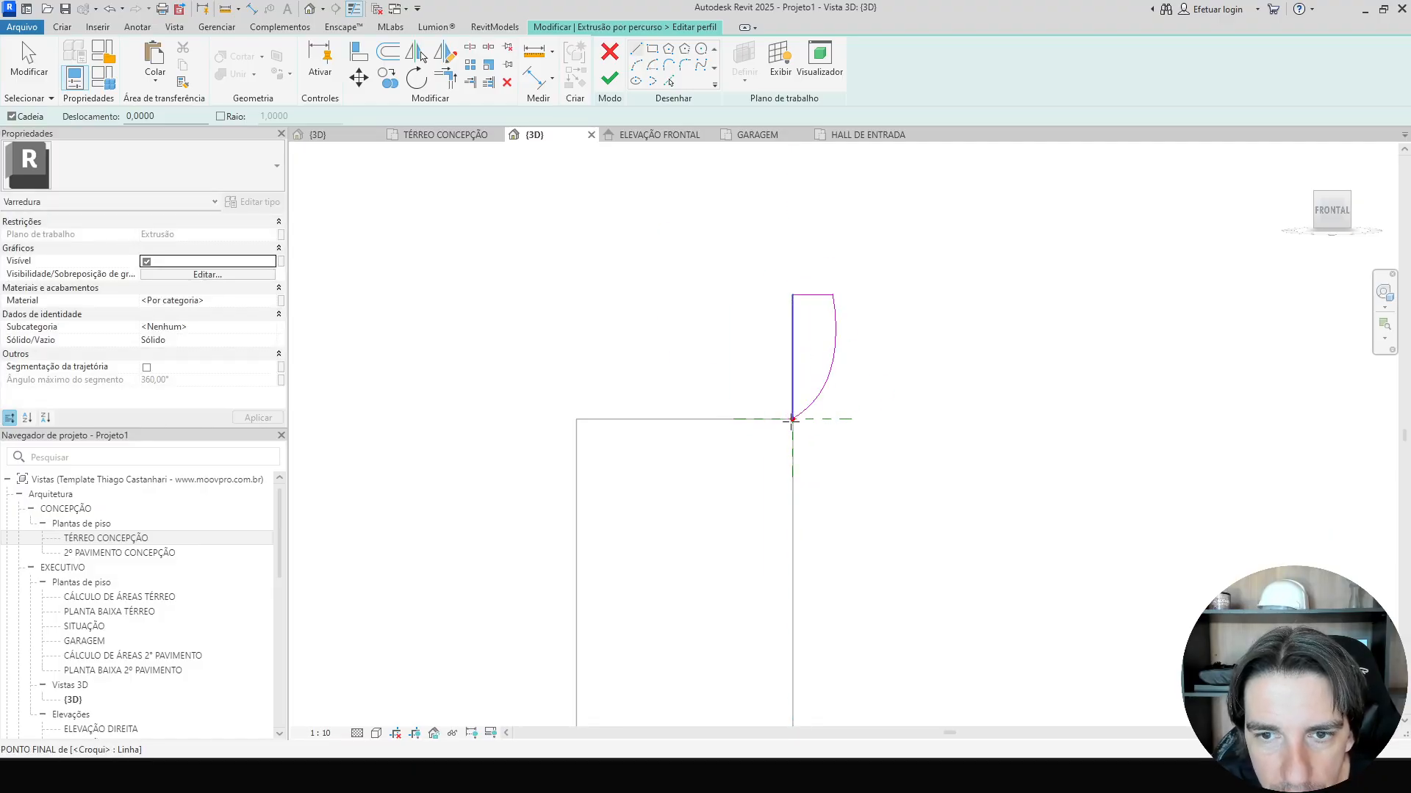
Finish the sweep profile and the sweep to create the column capital atop the shaft.
click(610, 78)
click(609, 78)
scroll(831, 350, down, 3)
click(878, 398)
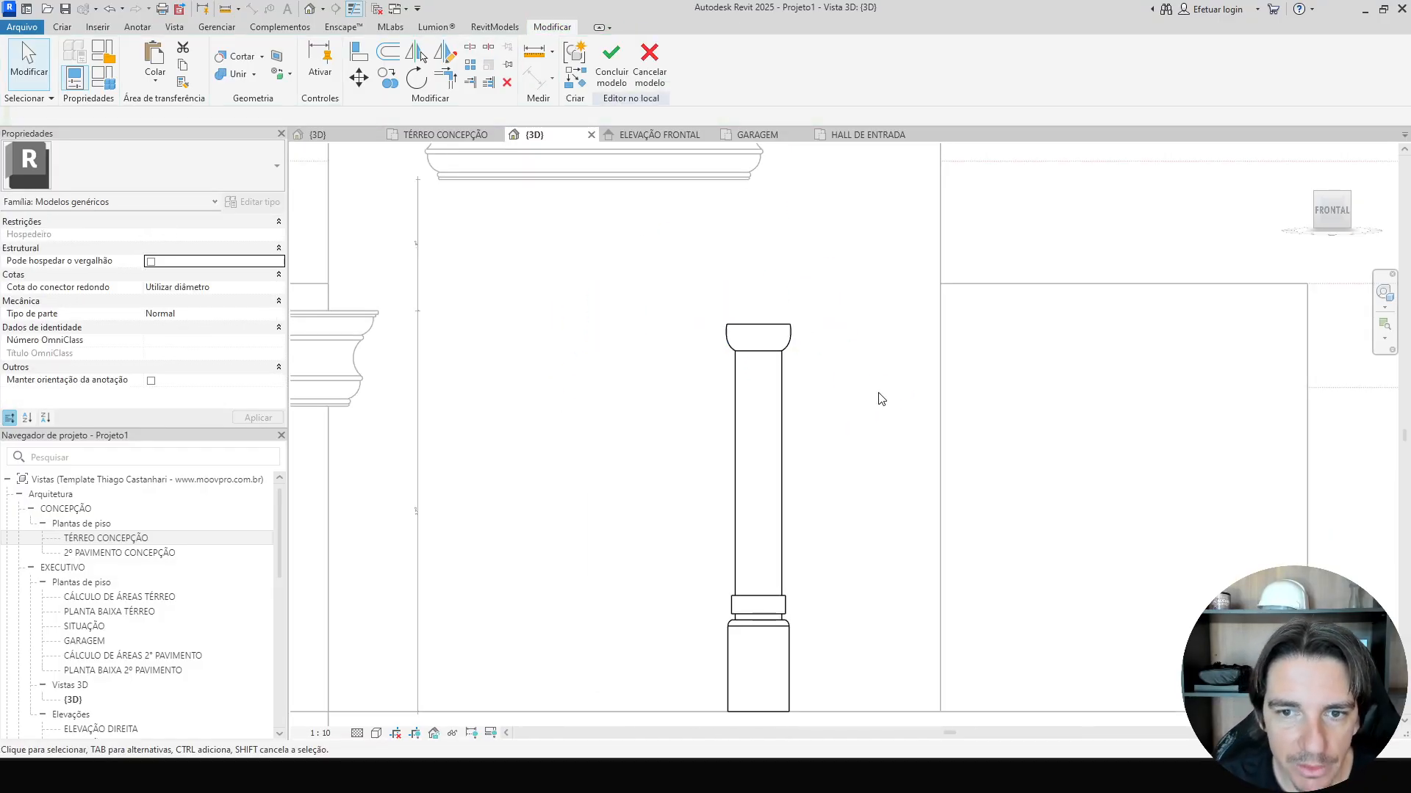
Set the work plane by picking the face of the column shaft.
scroll(879, 398, down, 2)
scroll(878, 397, up, 2)
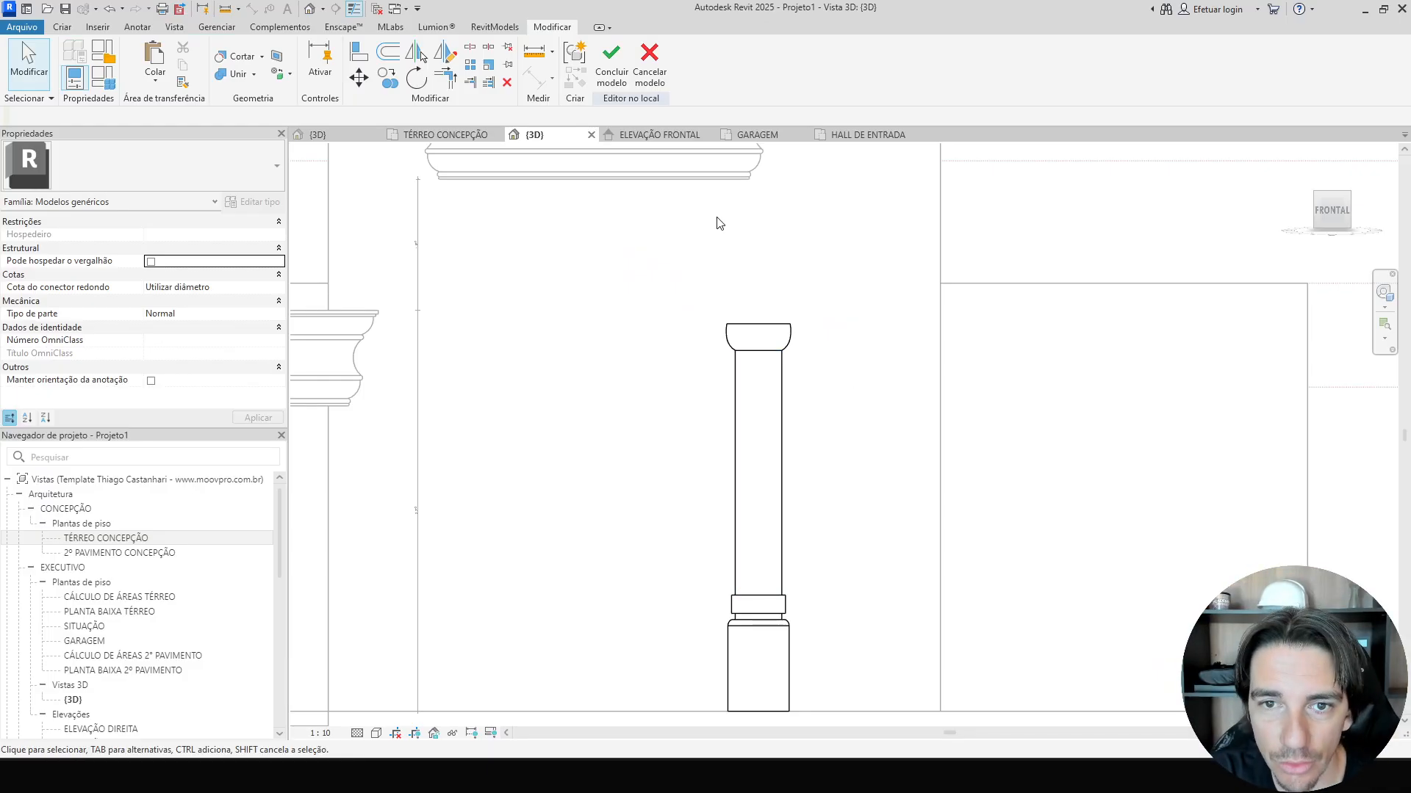
middle_drag(712, 193, 730, 280)
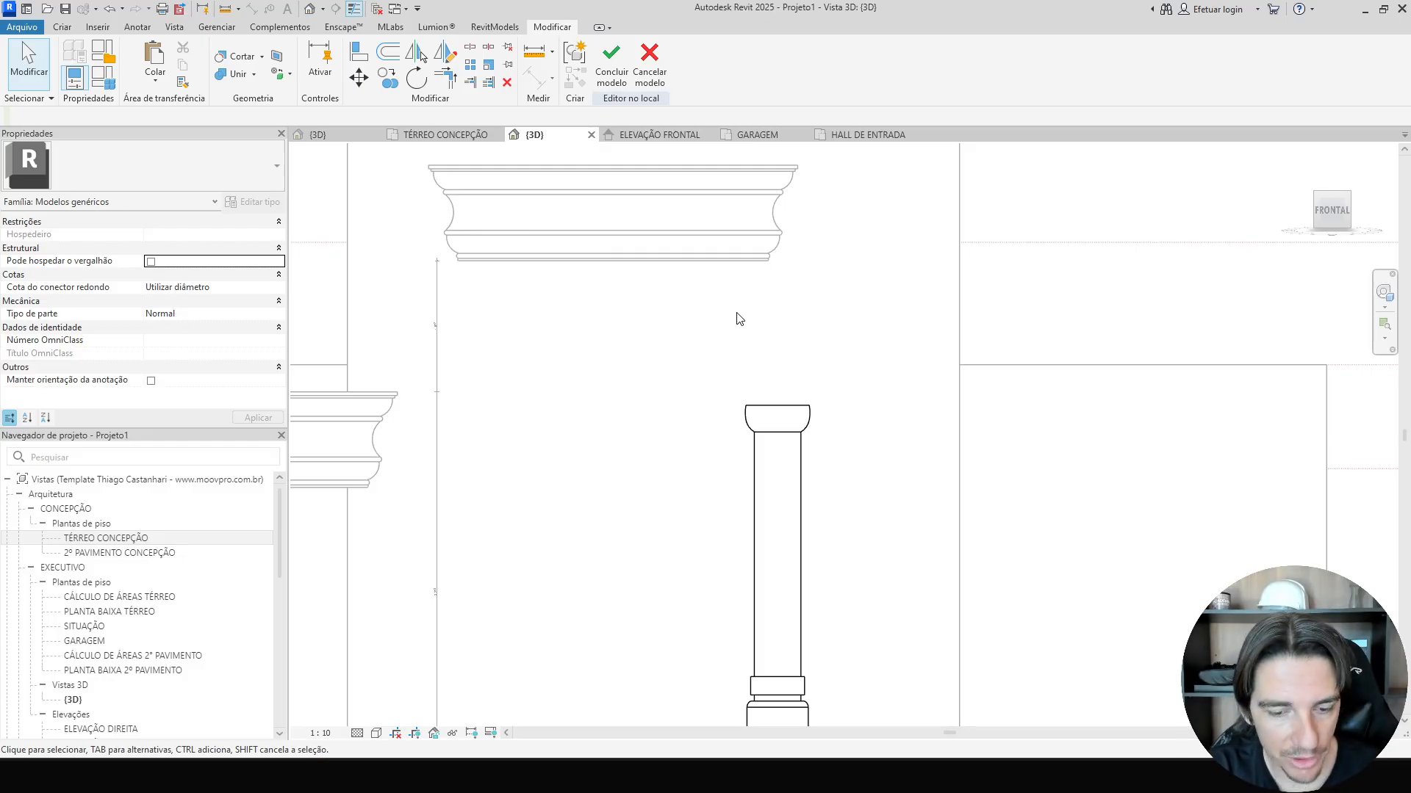
key(p)
key(t)
click(650, 405)
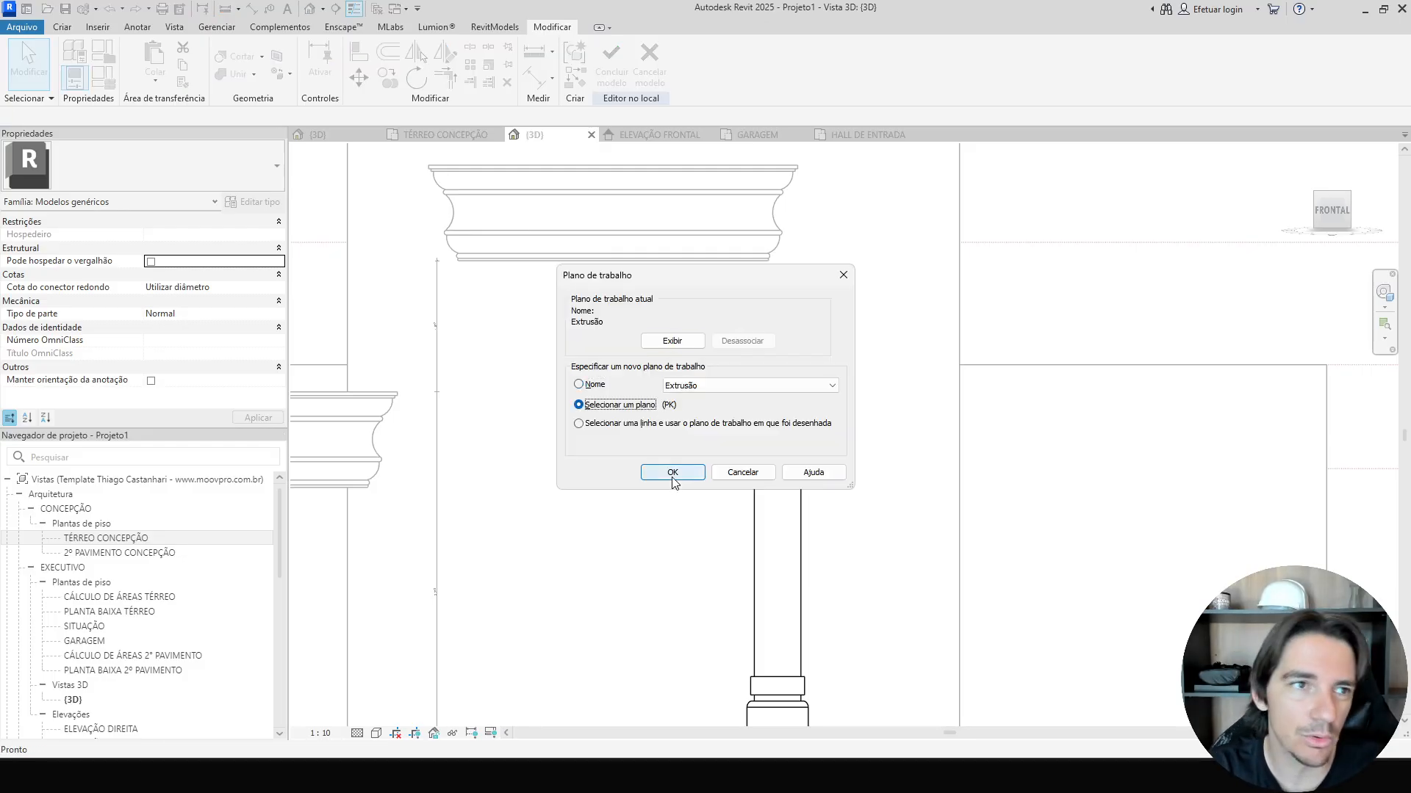
click(672, 473)
click(776, 485)
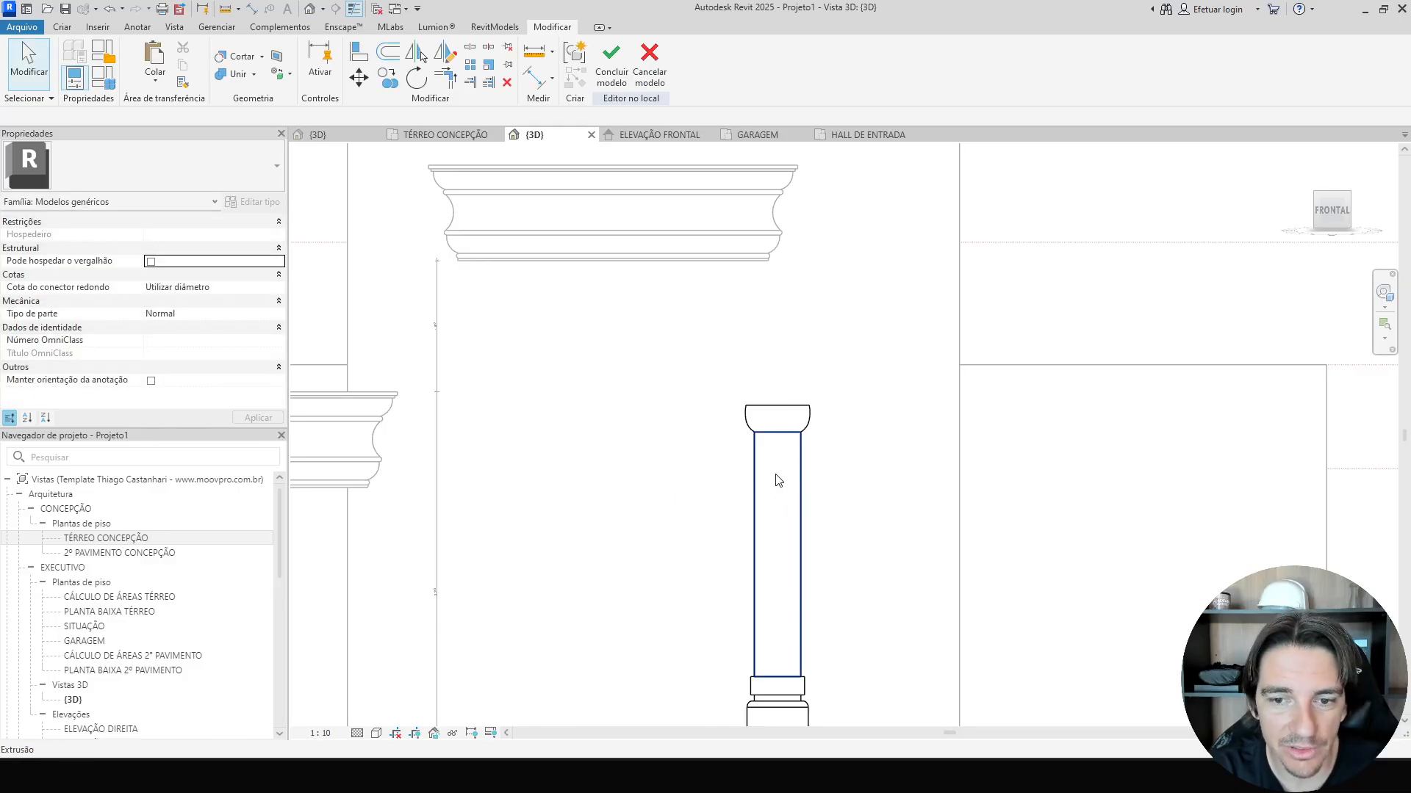
Measure the height between the capital top and the underside of the entrance cornice.
key(d)
key(i)
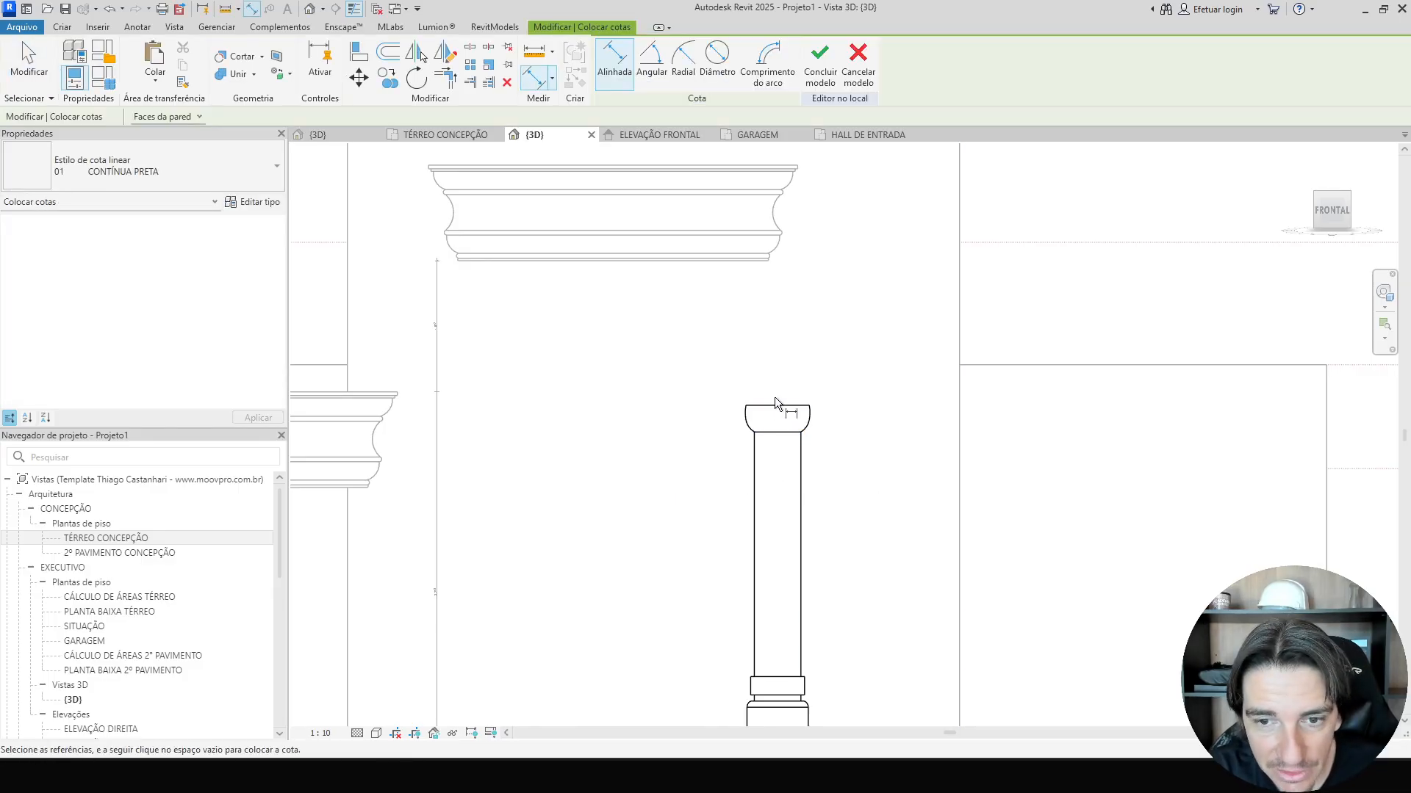
scroll(720, 263, up, 3)
click(734, 227)
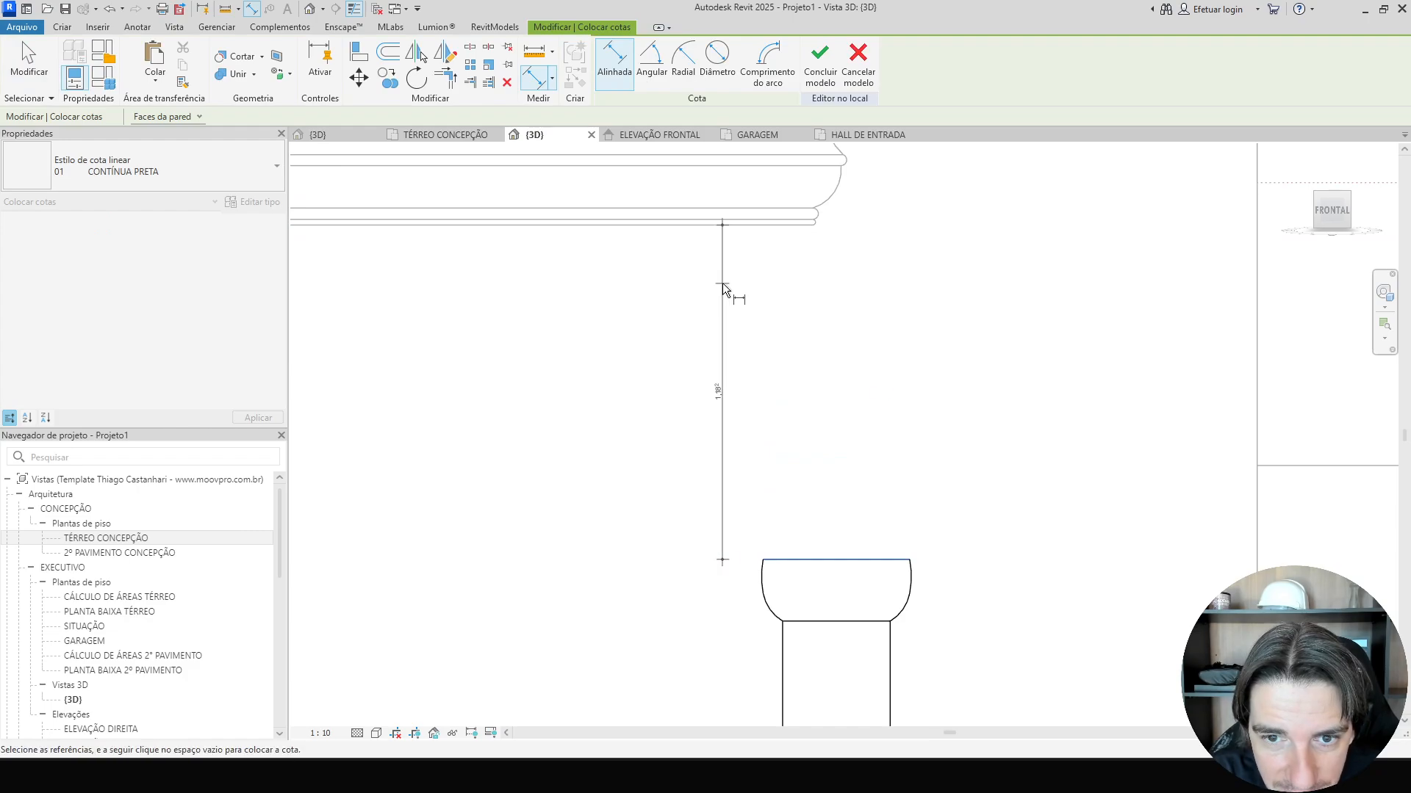
scroll(721, 425, up, 5)
click(721, 425)
key(Escape)
key(Escape)
Select the column shaft extrusion and set its extrusion end to 3.182.
scroll(784, 473, down, 3)
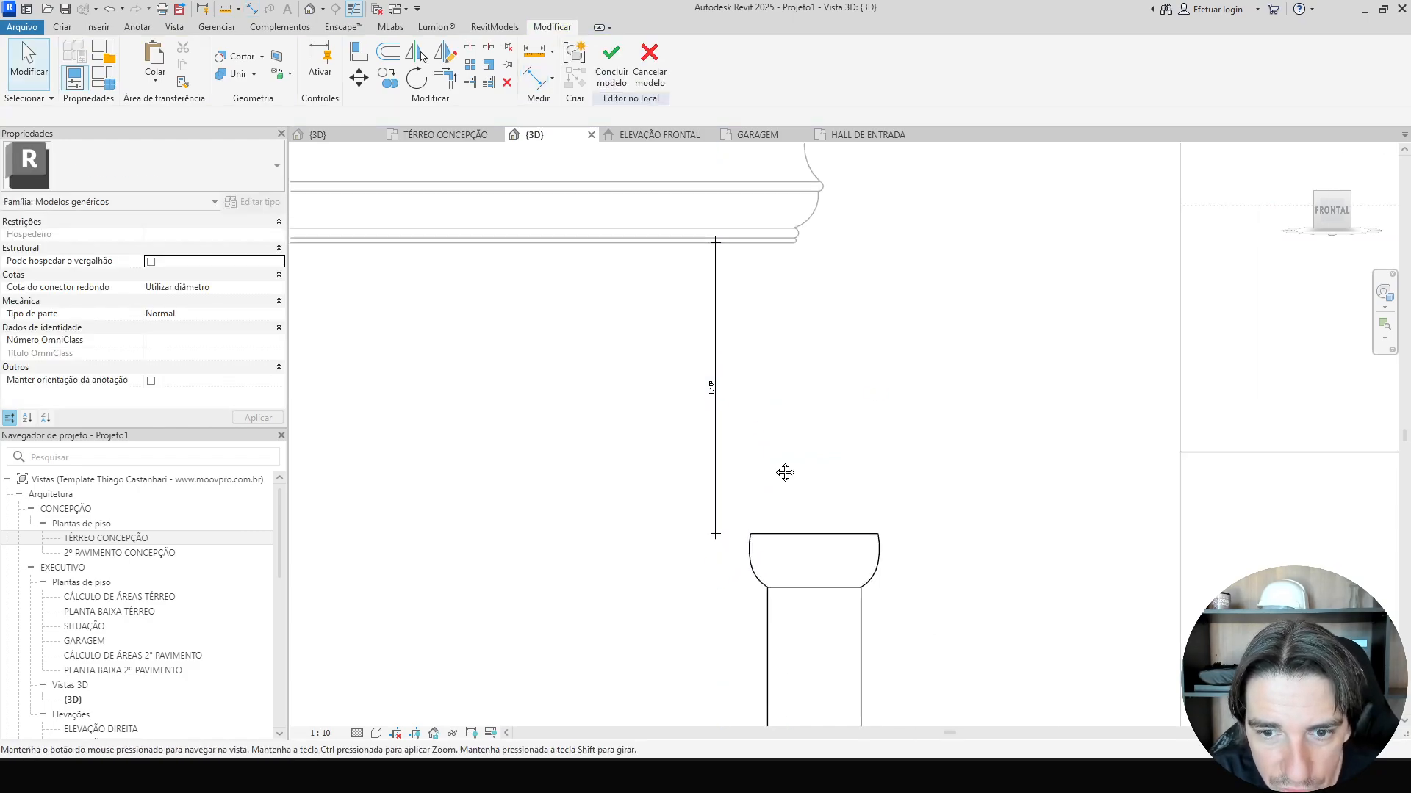
click(822, 516)
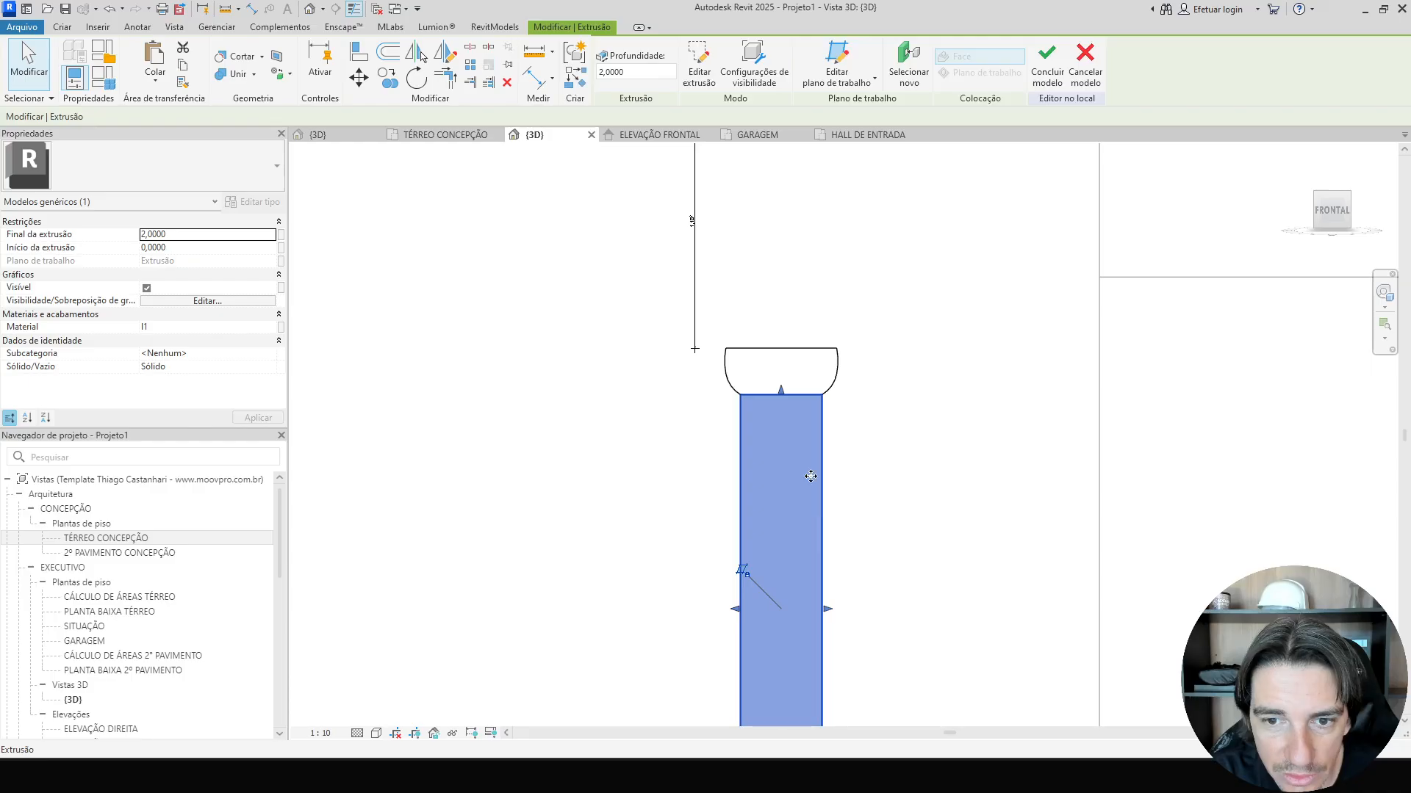
click(196, 236)
text(3,)
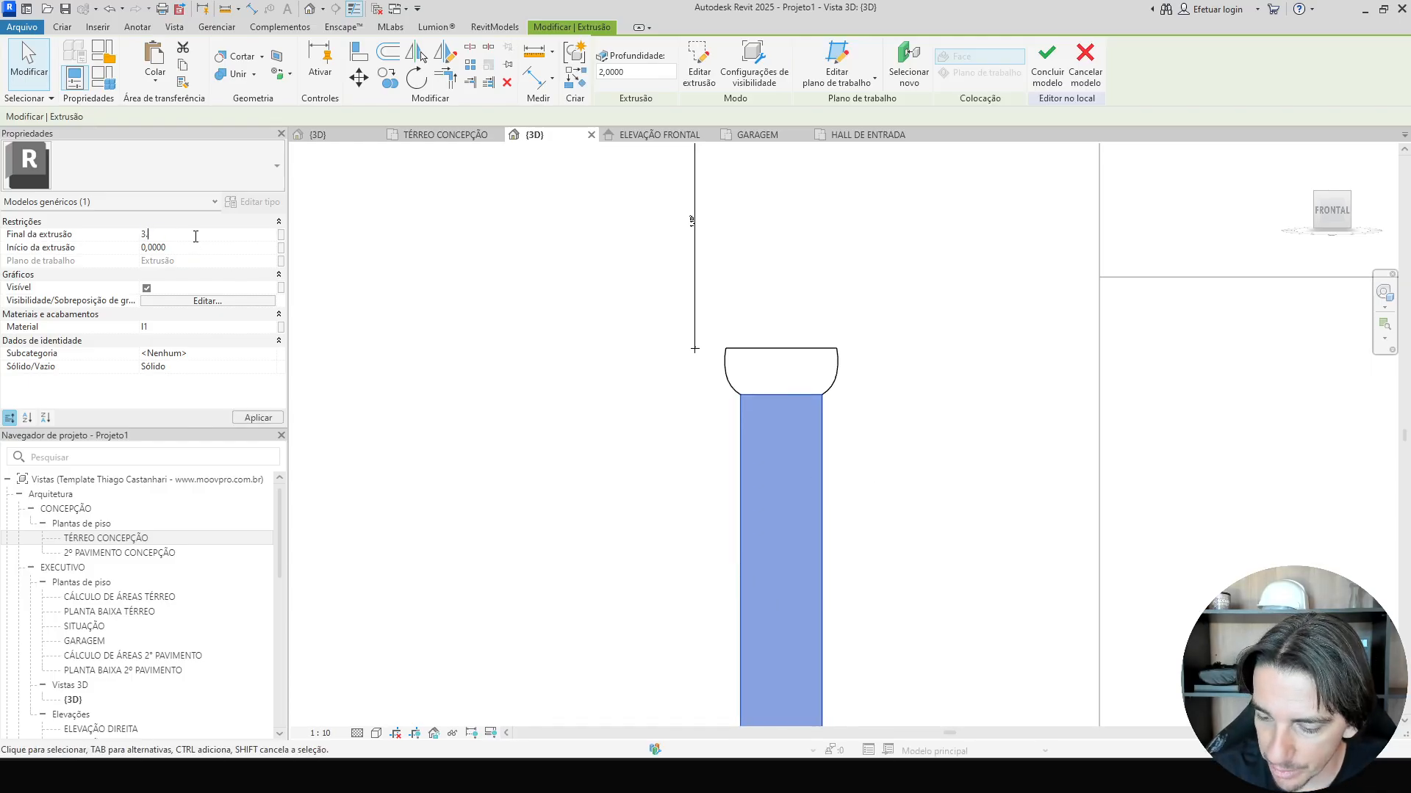
text(.182)
Finish the in-place column model and cancel the project save reminder.
scroll(574, 342, down, 3)
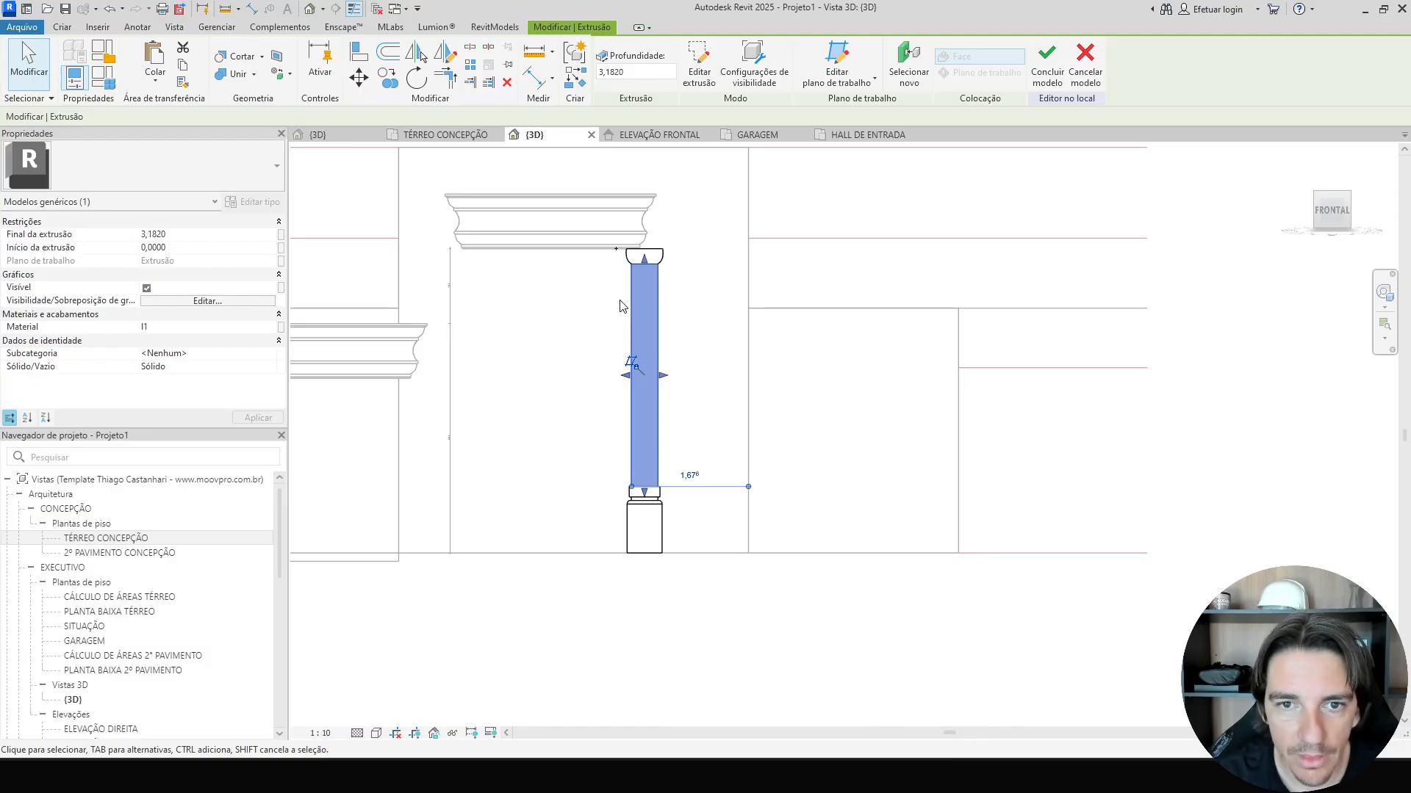
scroll(639, 220, up, 3)
scroll(644, 216, up, 1)
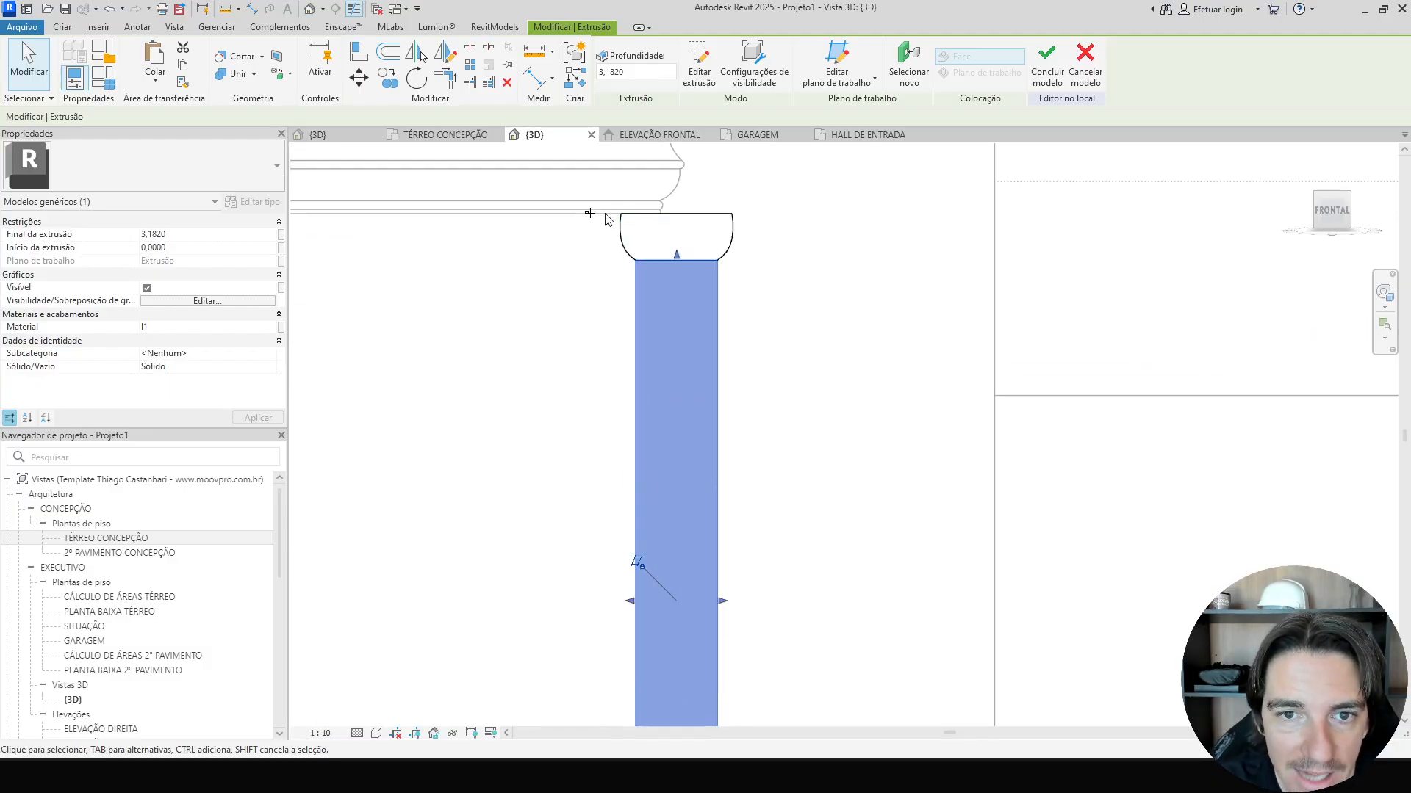
click(978, 233)
click(621, 59)
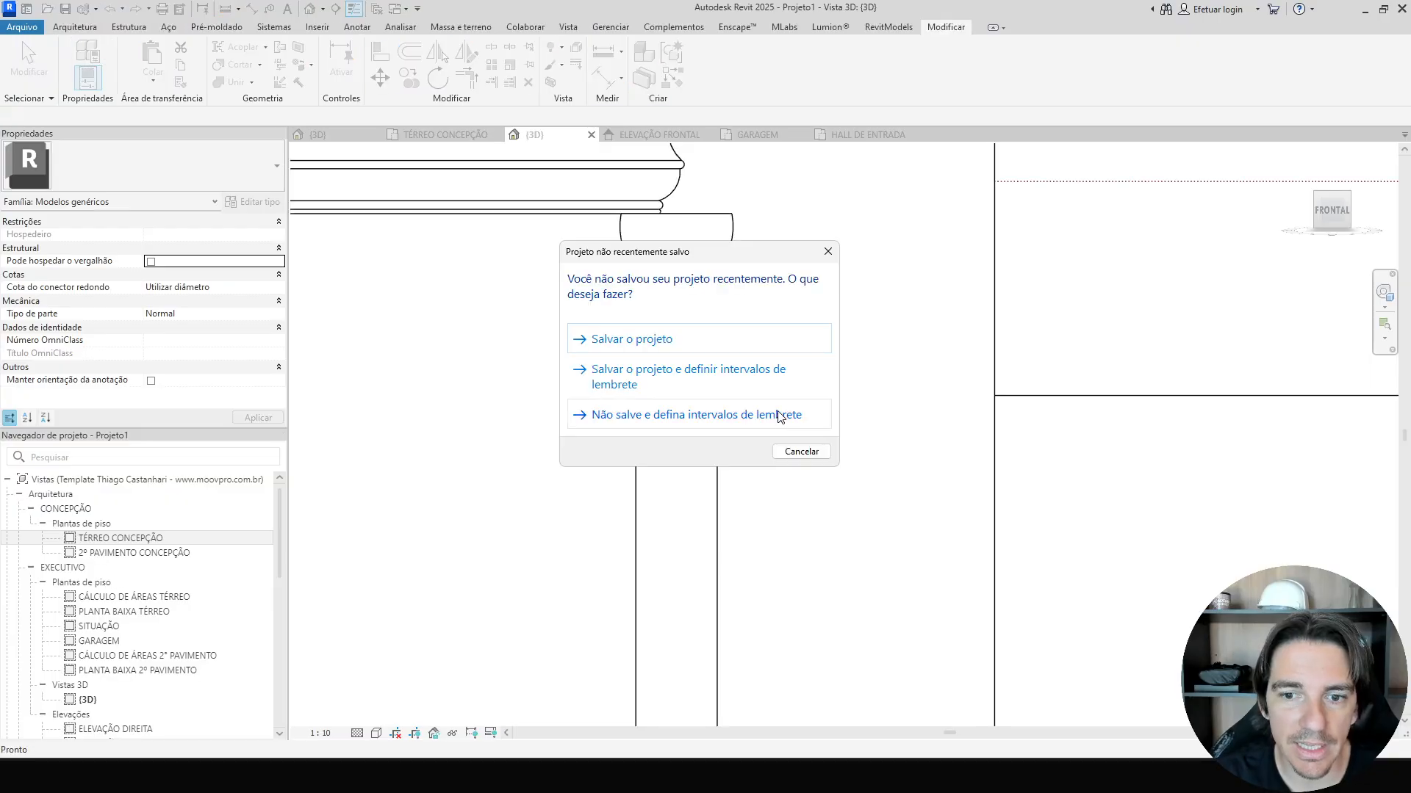
click(788, 452)
Select the finished column and nudge it left a few increments.
scroll(786, 453, down, 2)
click(748, 463)
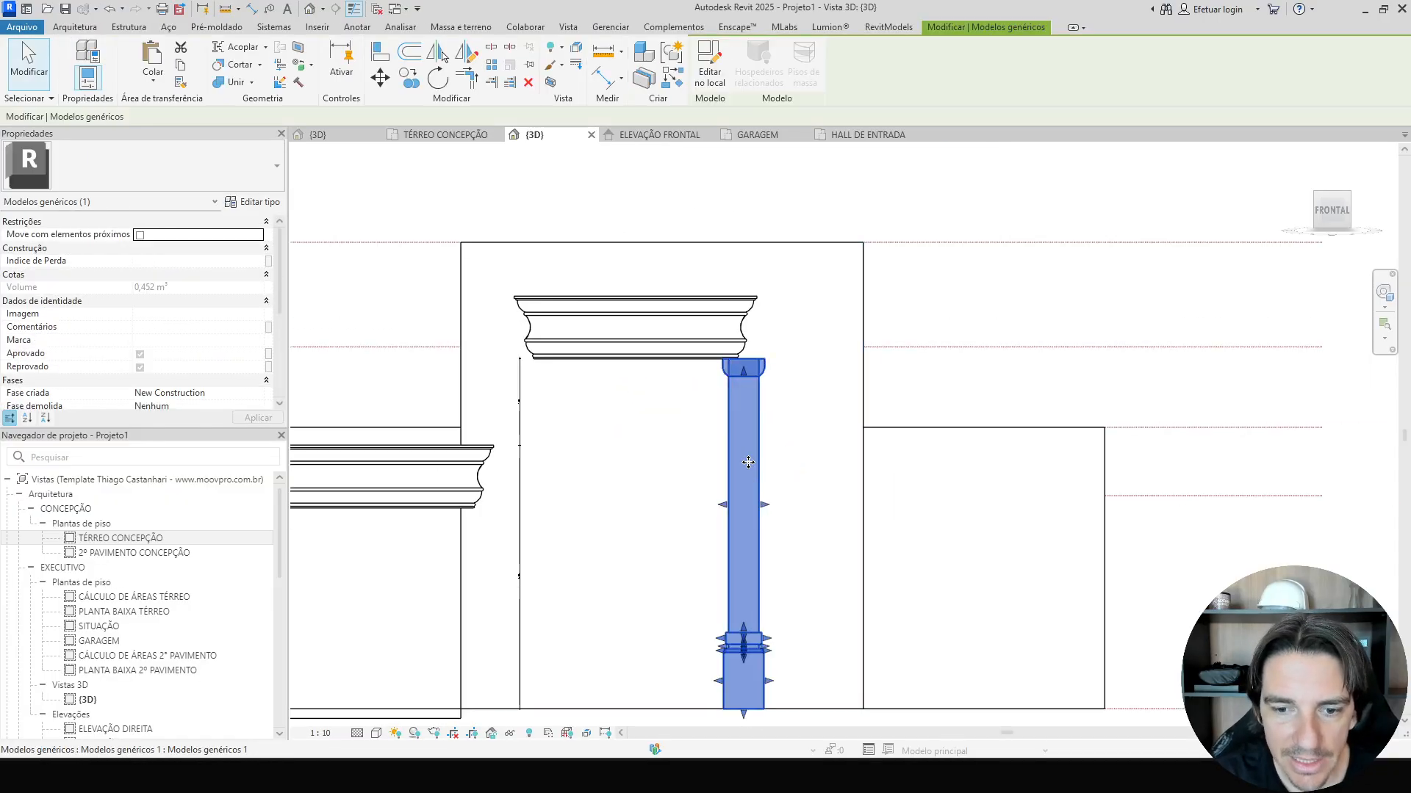
key(Left)
key(Left)
key(Left)
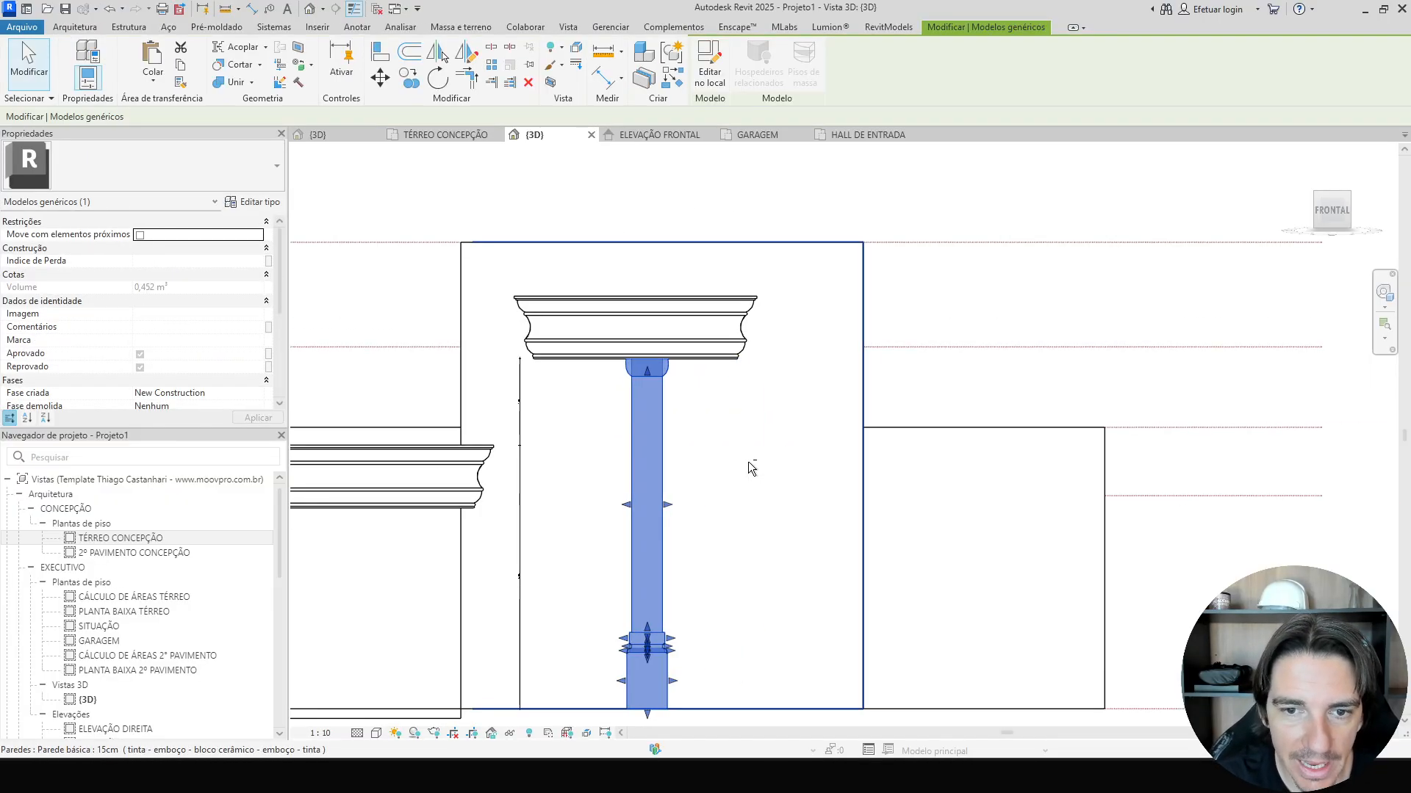
key(Right)
Switch to top view and nudge the column six increments toward the entrance wall.
click(1329, 190)
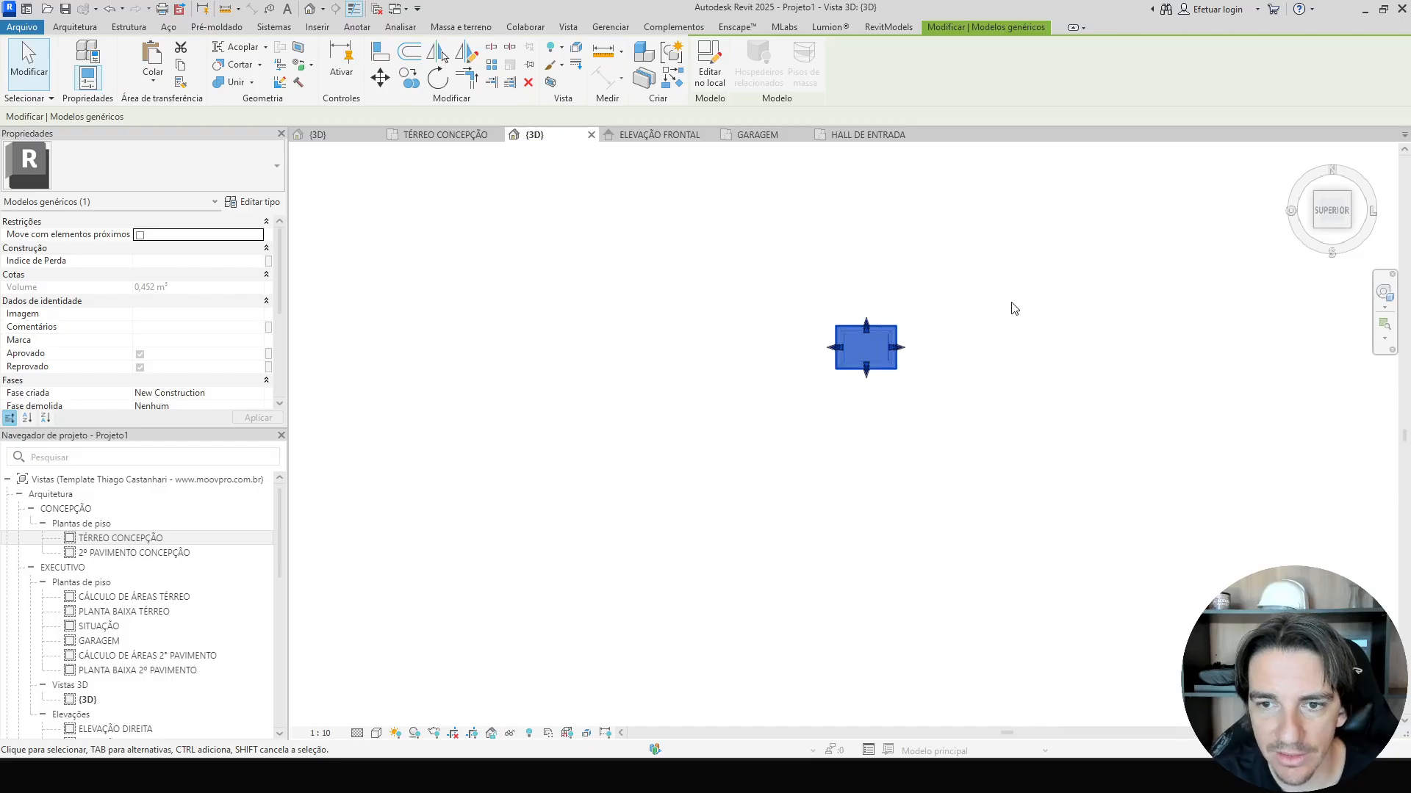
scroll(915, 680, down, 2)
key(Up)
key(Up)
key(Up)
key(Up)
key(Up)
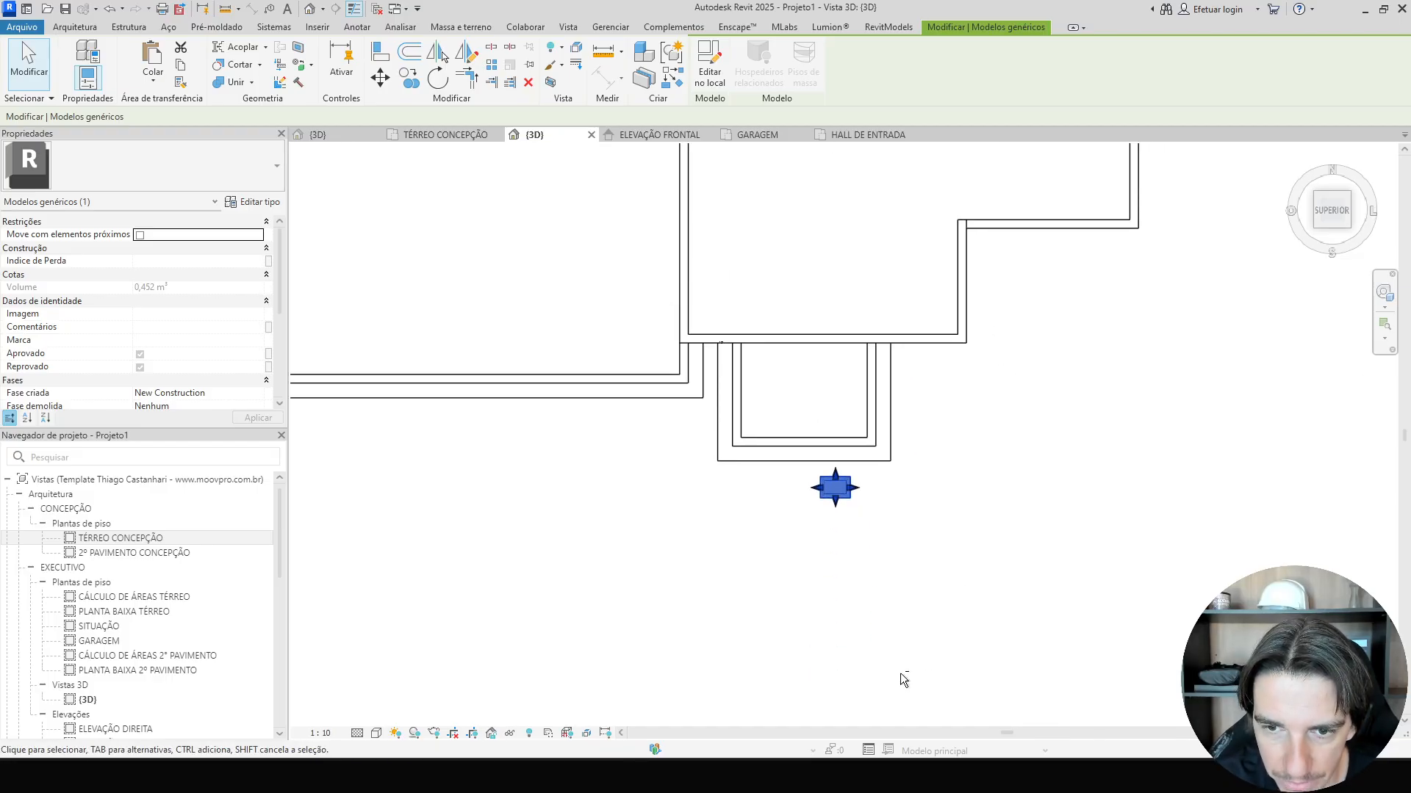
key(Up)
key(Up)
key(Up)
shift+middle_drag(900, 676, 903, 722)
key(Escape)
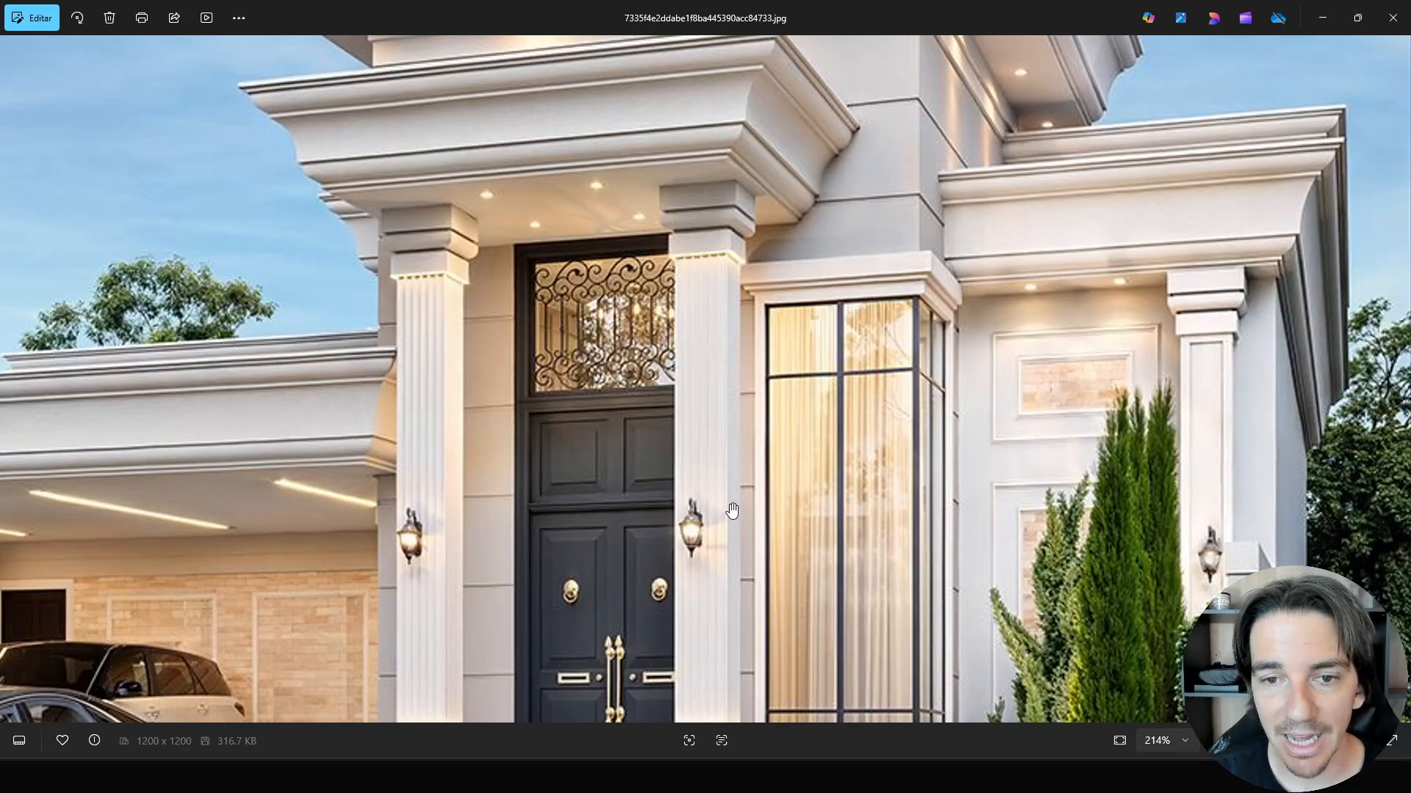
Examine the entrance columns in the facade reference photo.
scroll(732, 510, up, 3)
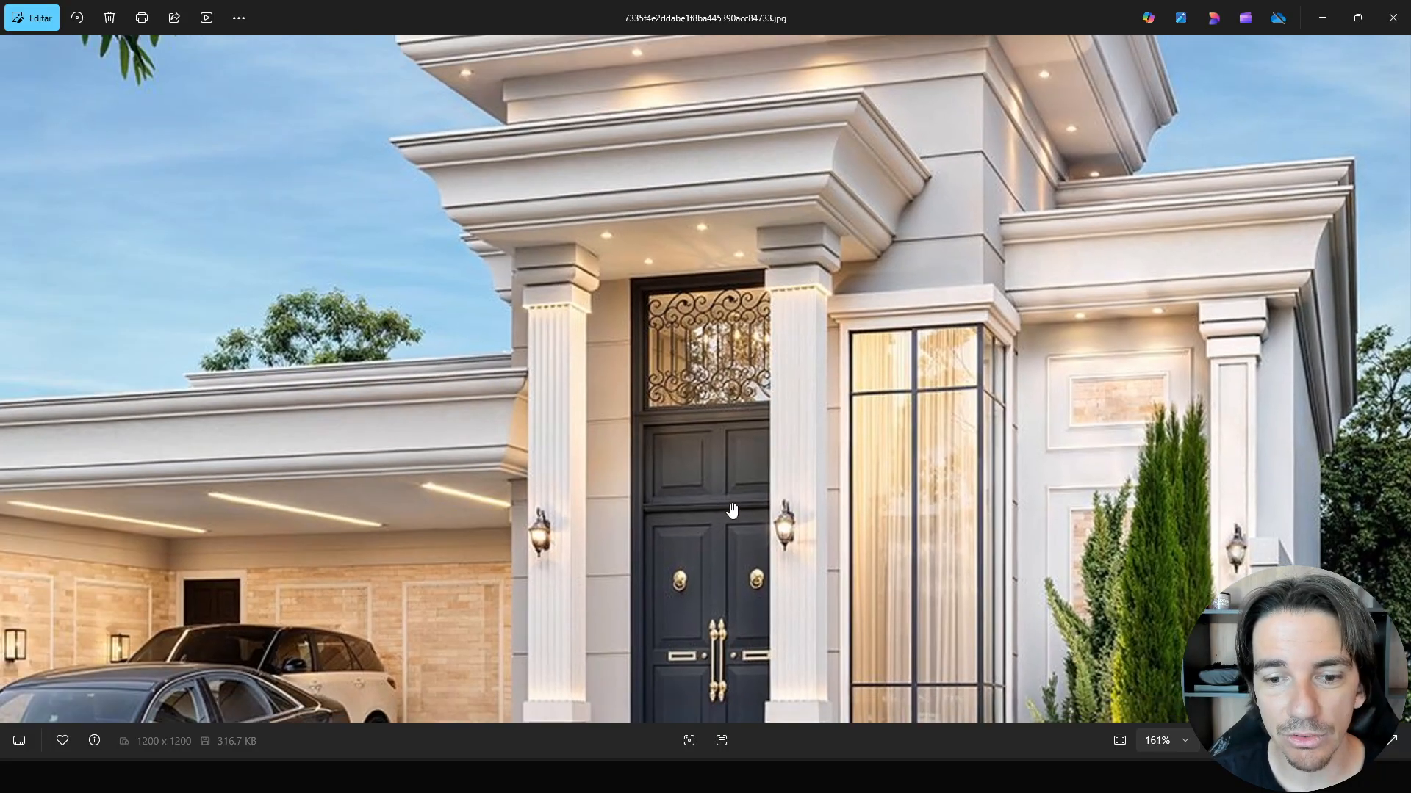
drag(732, 510, 709, 355)
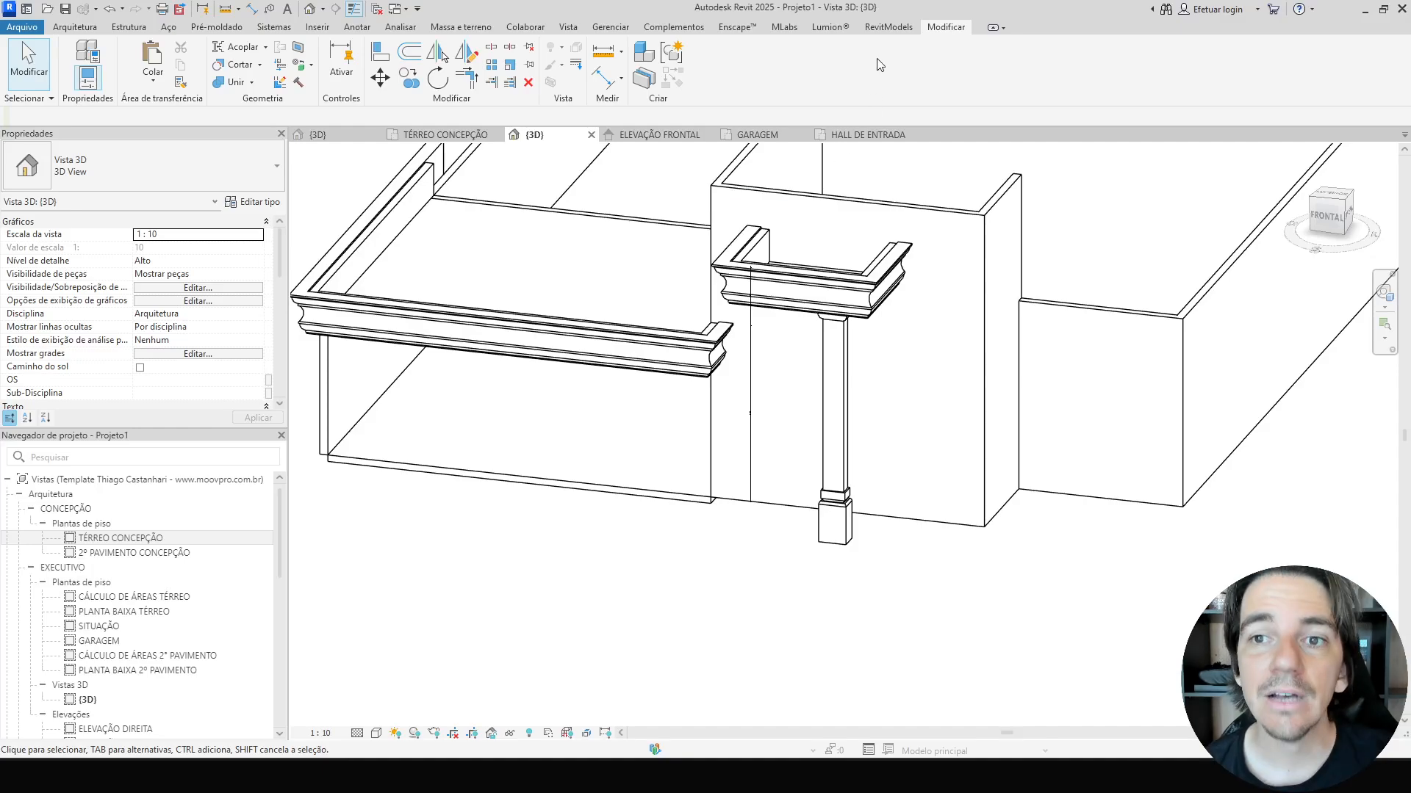
Open the Revit Models materials library and place the Novara Tarkett wood sample in the model.
click(887, 28)
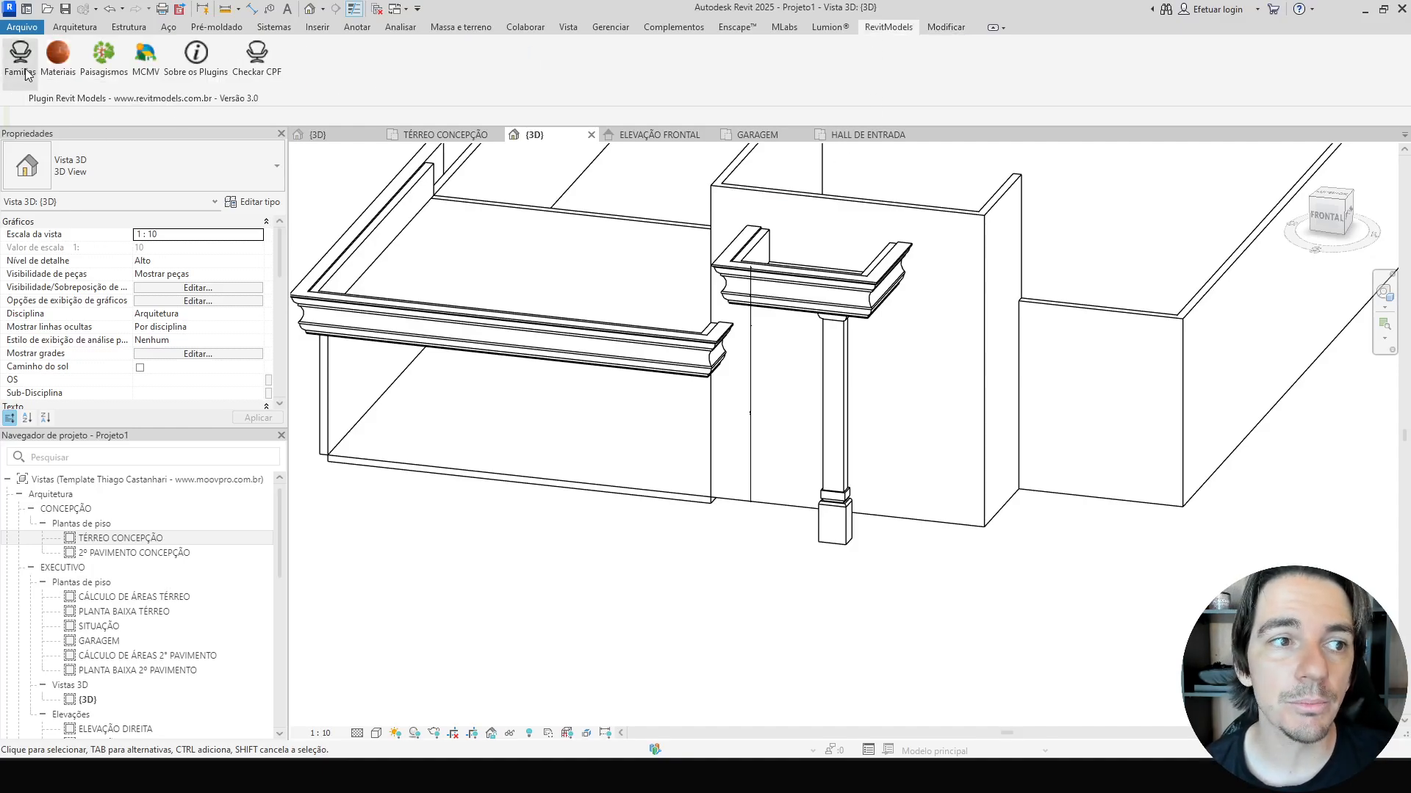
click(57, 59)
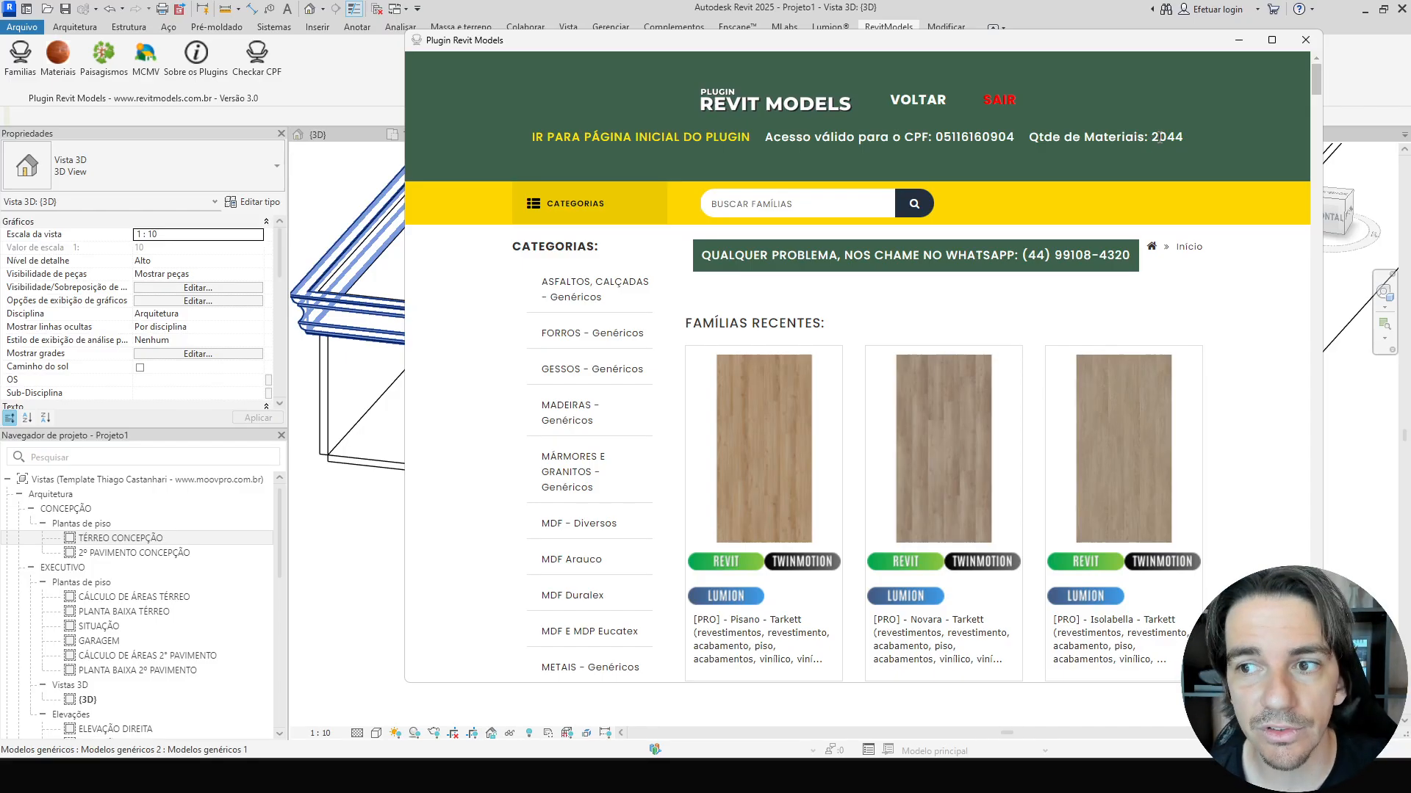
scroll(823, 470, down, 1)
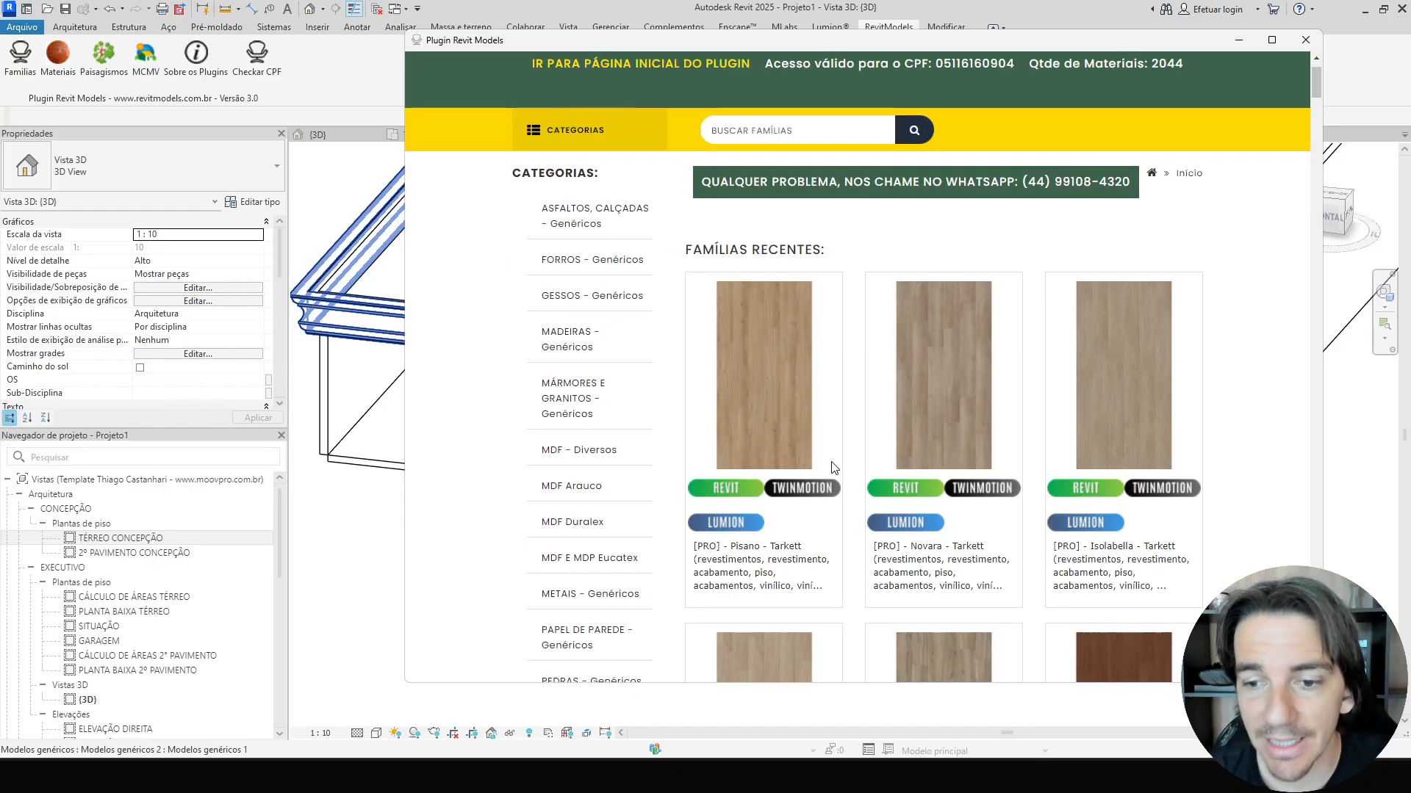
click(901, 490)
click(822, 416)
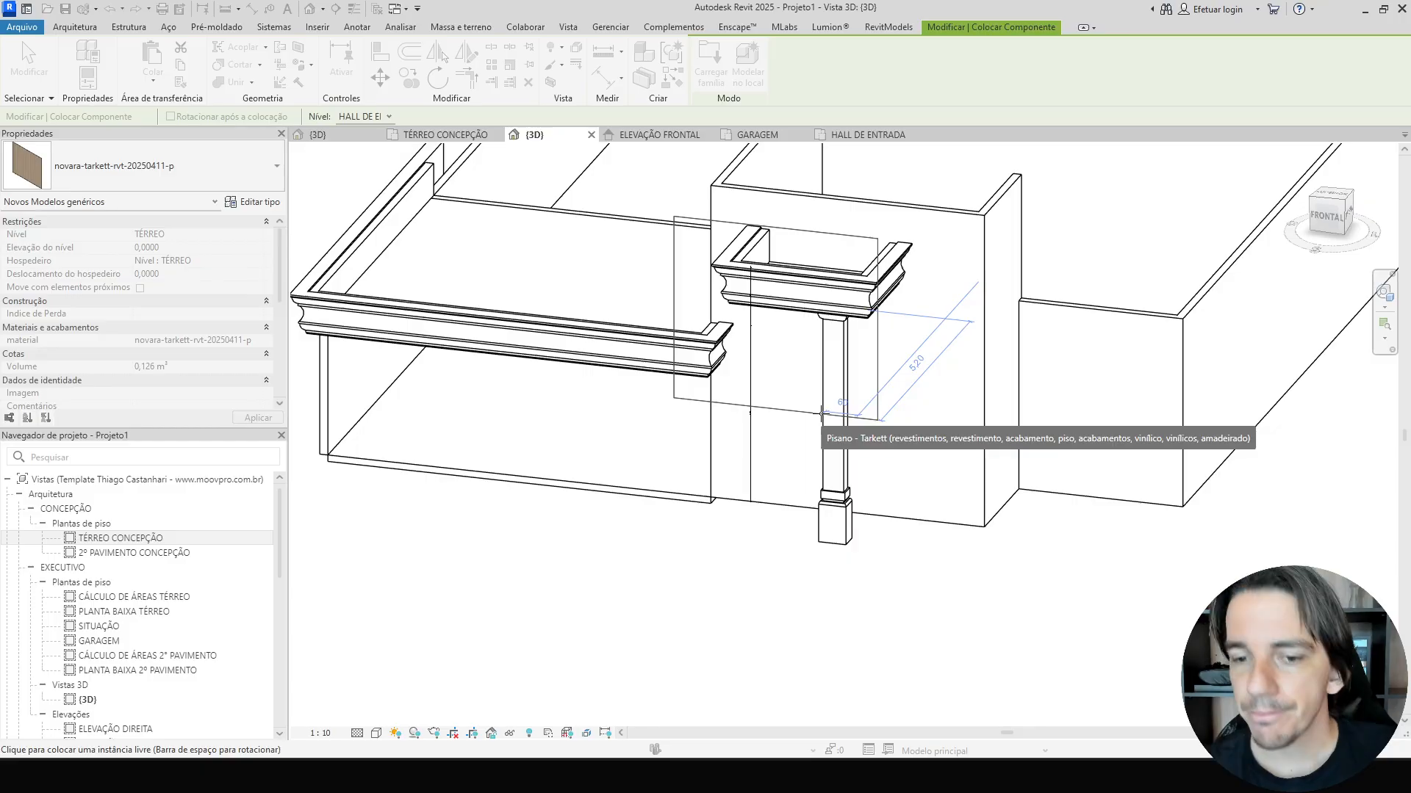
click(902, 614)
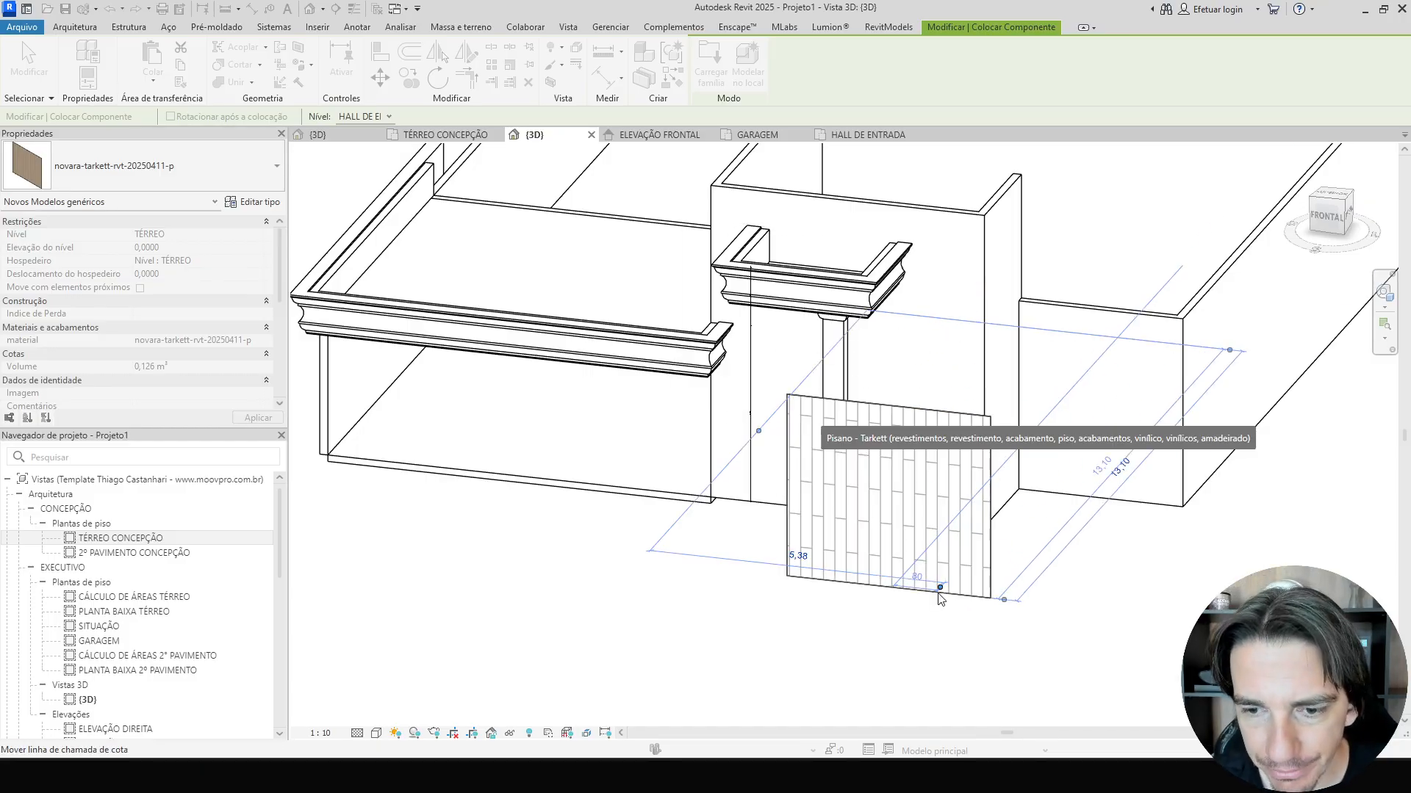
key(Escape)
Switch the view to the Textures visual style and select the sample panel to check its material.
click(376, 732)
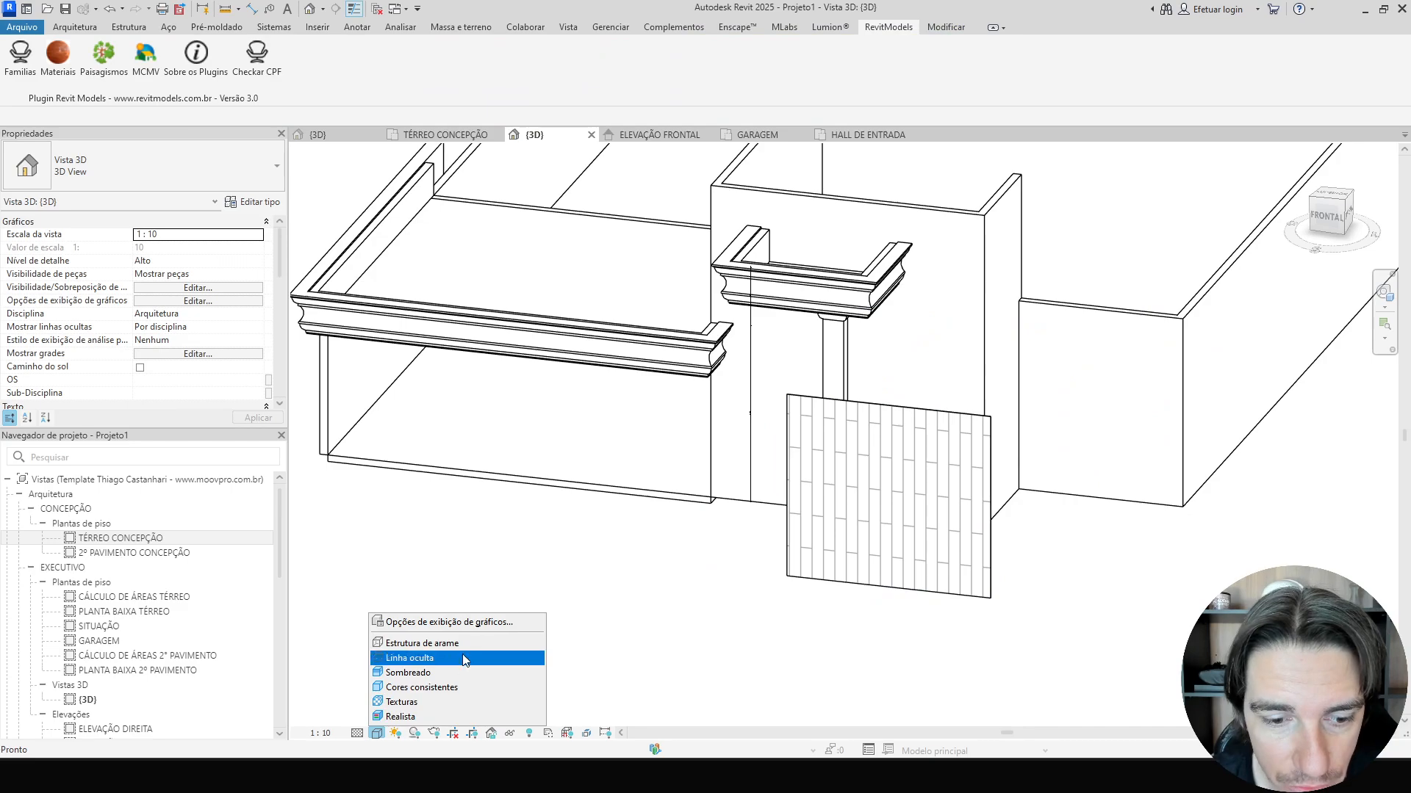
click(411, 702)
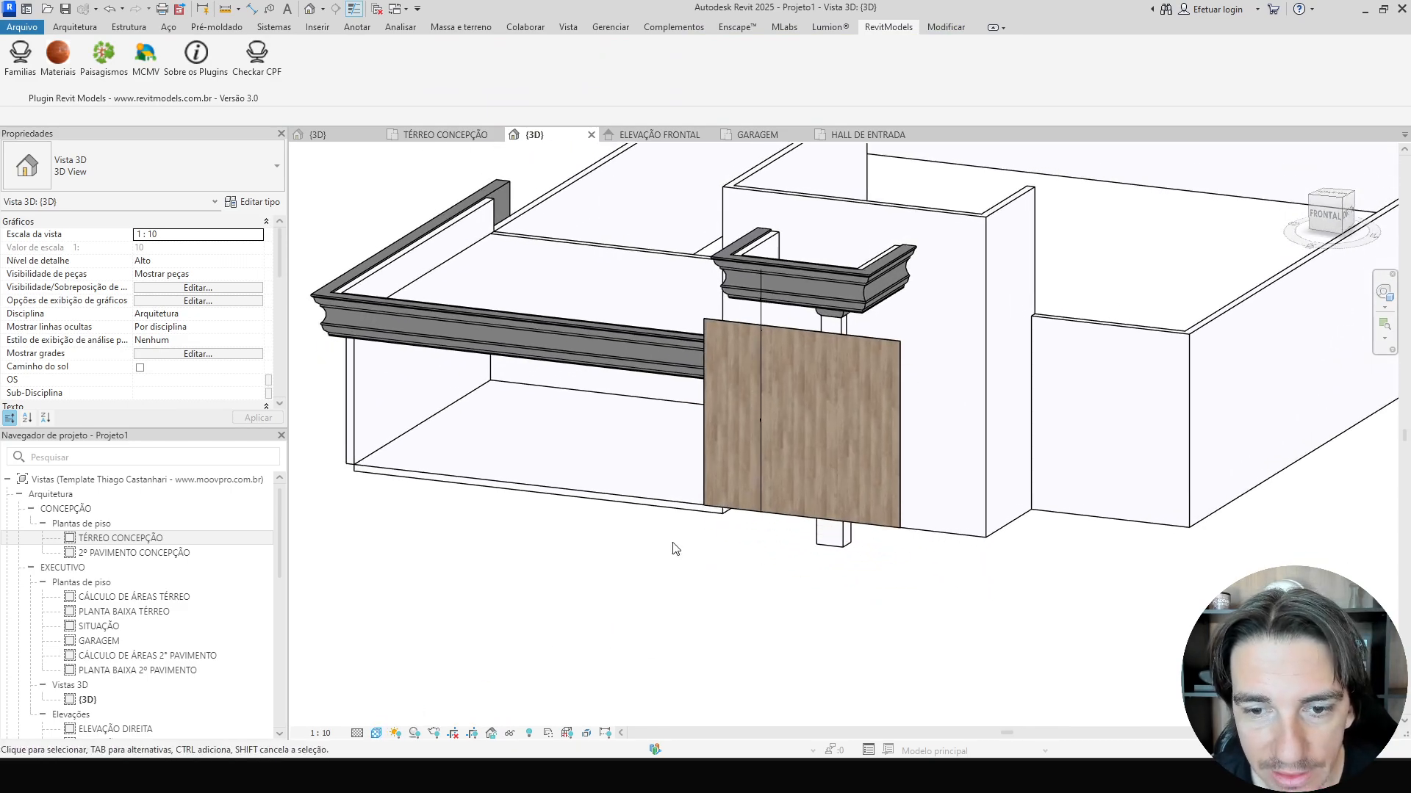
click(747, 474)
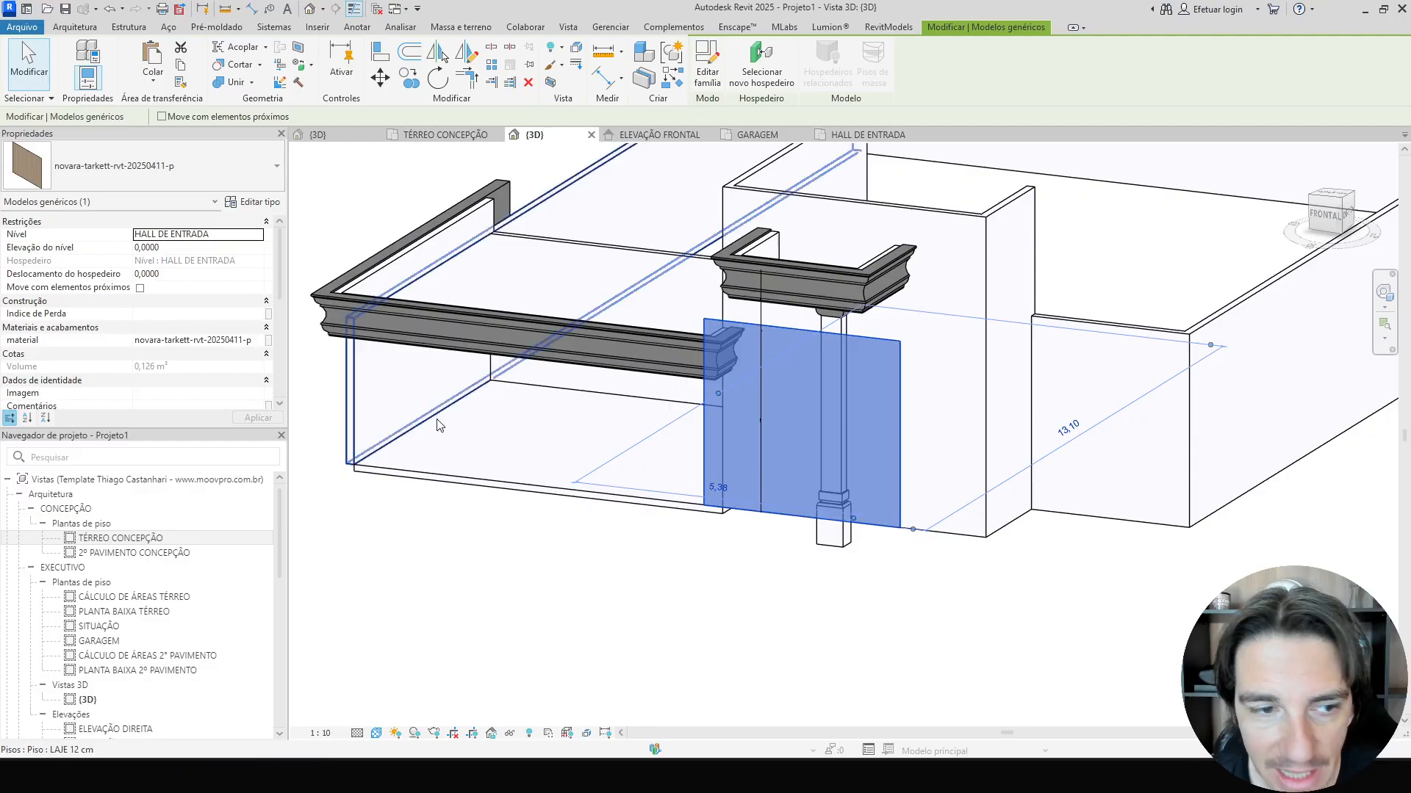
click(178, 340)
Assign the Novara Tarkett wood material to the floor type's structure layer.
click(518, 544)
click(515, 481)
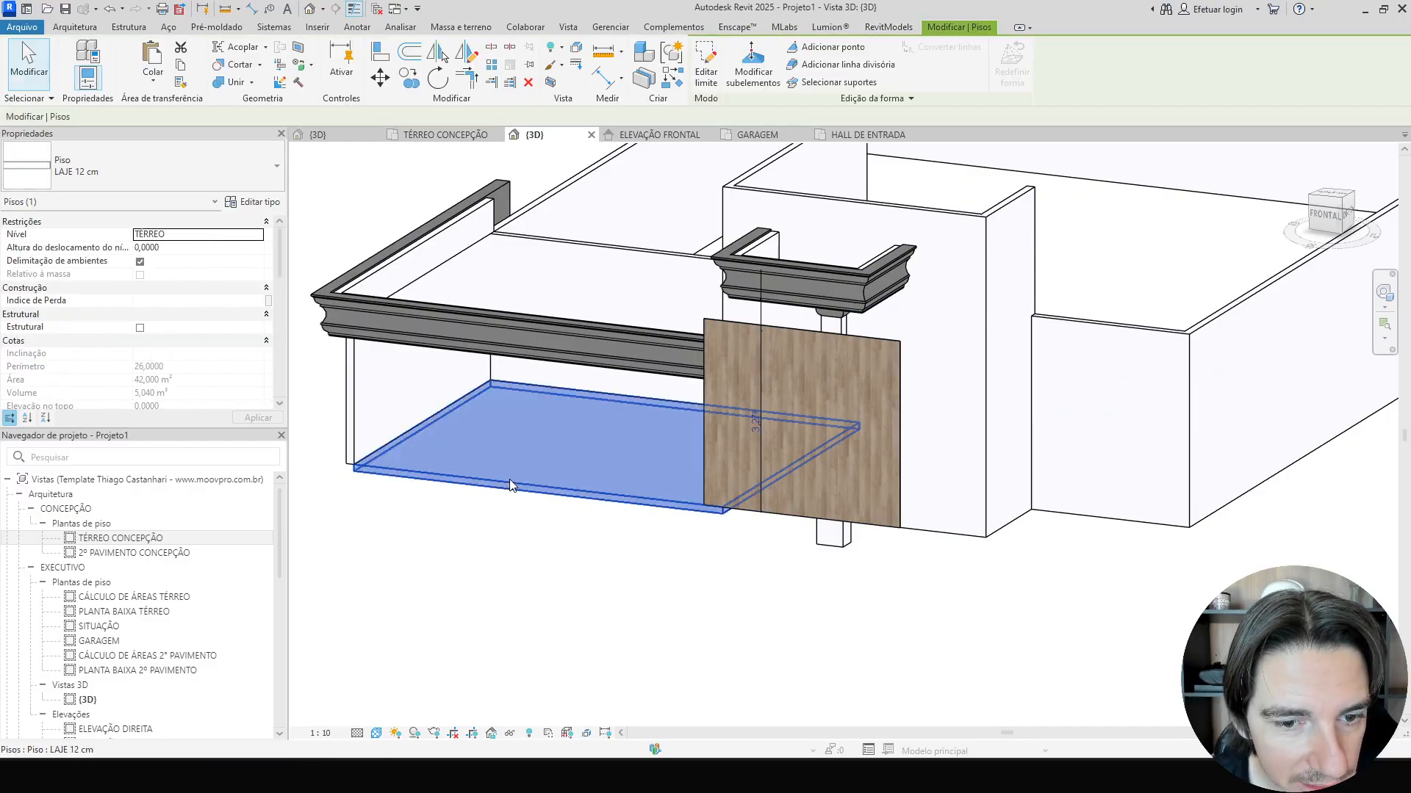
click(257, 202)
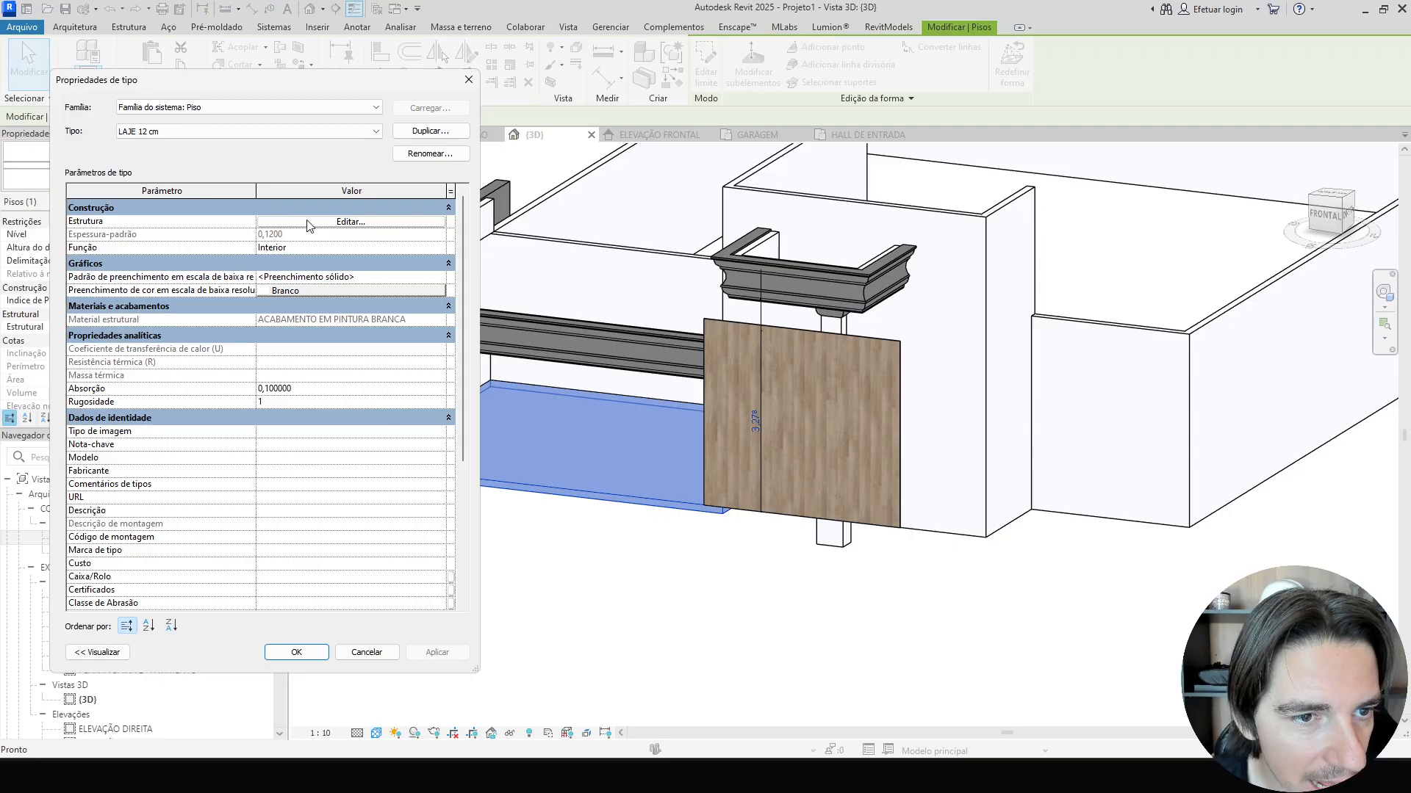
click(305, 222)
click(193, 232)
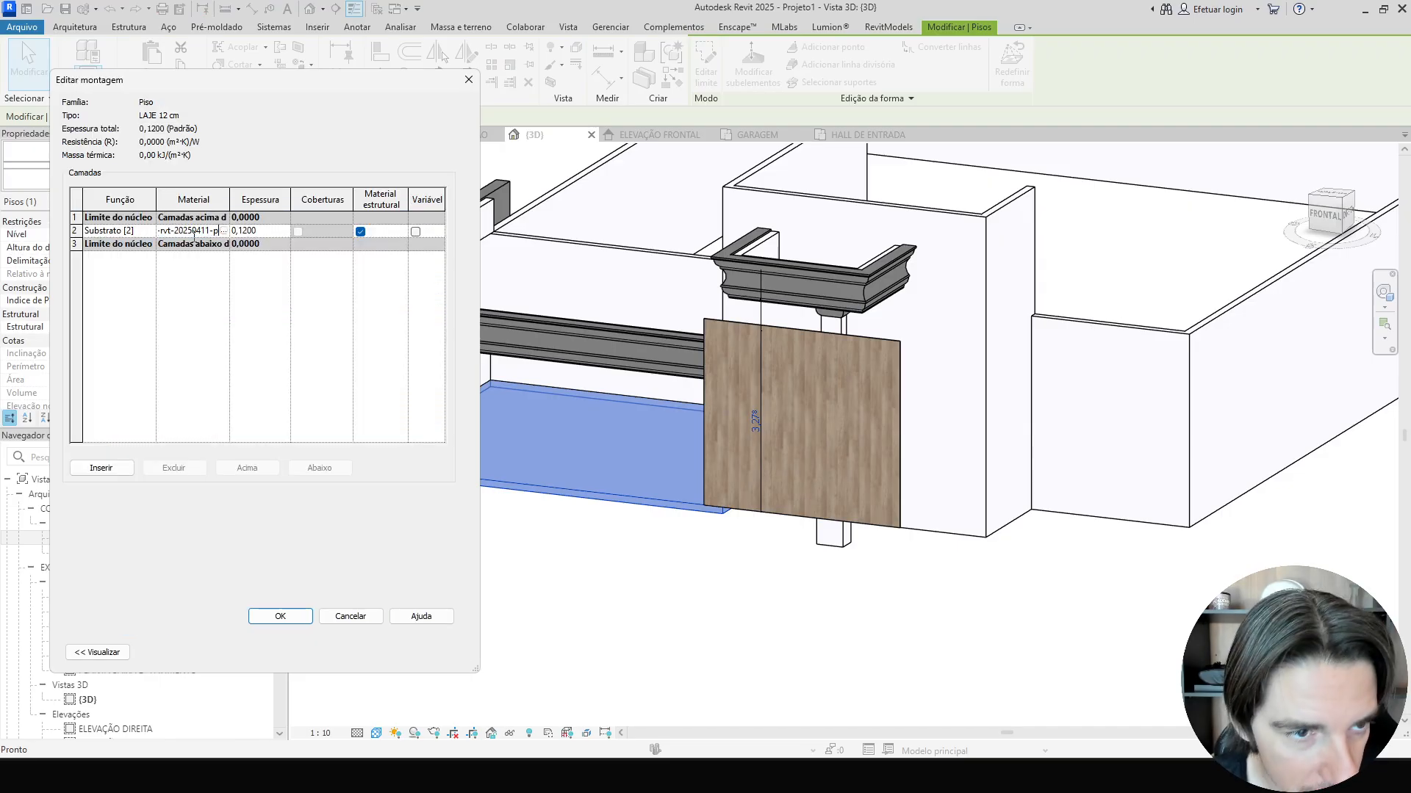
click(286, 617)
click(292, 650)
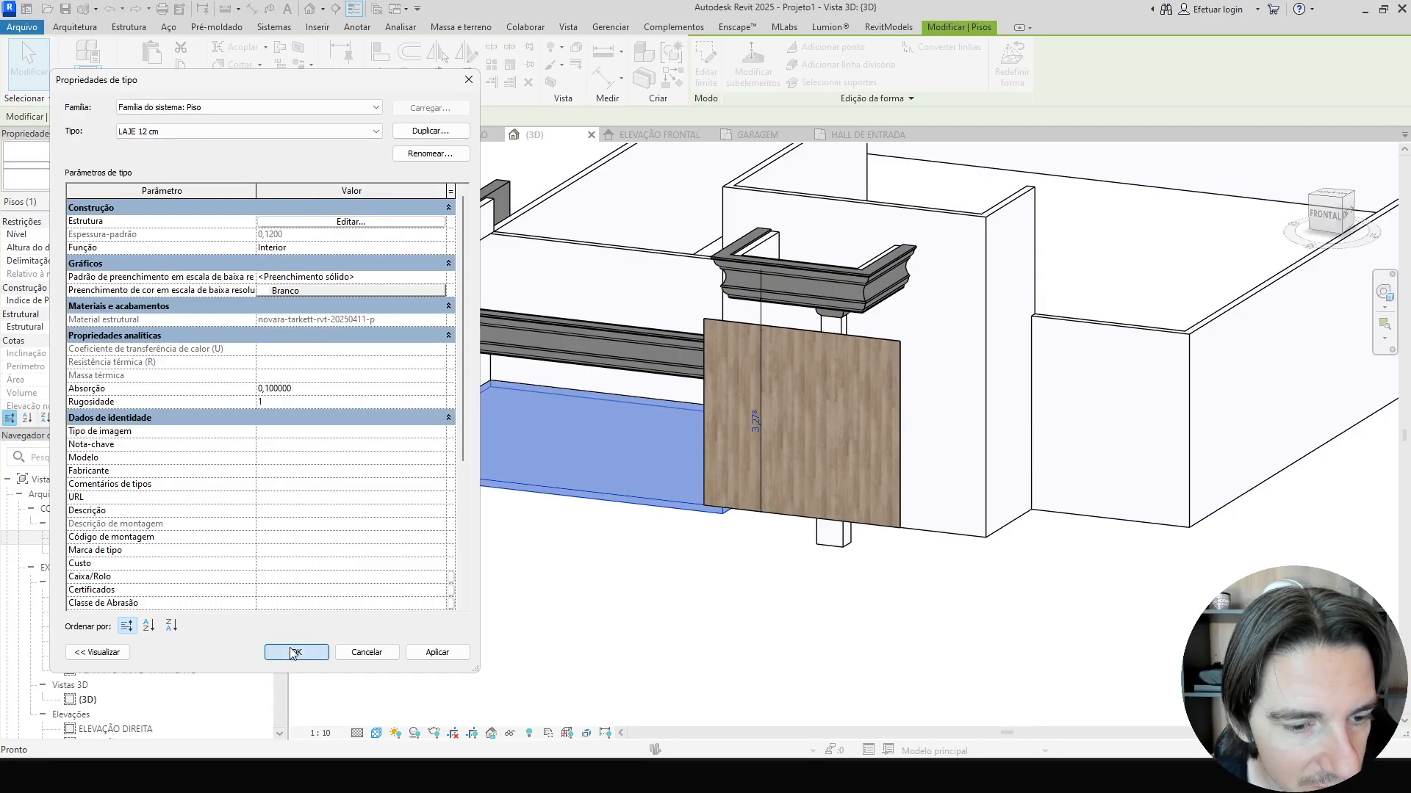
Select the hall floor slab and temporarily isolate it.
click(519, 605)
scroll(471, 470, up, 5)
click(517, 415)
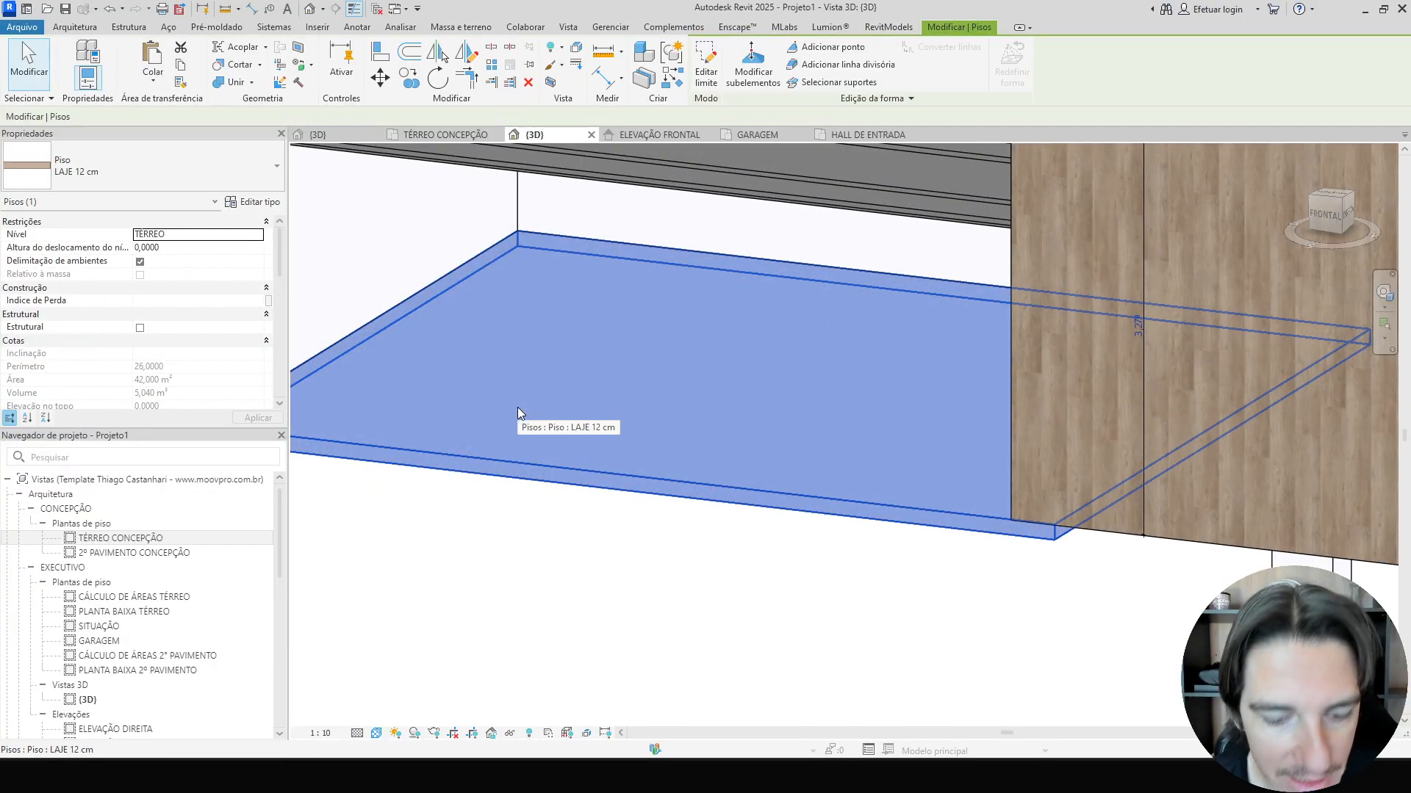
key(h)
key(i)
shift+middle_drag(551, 412, 560, 592)
click(809, 620)
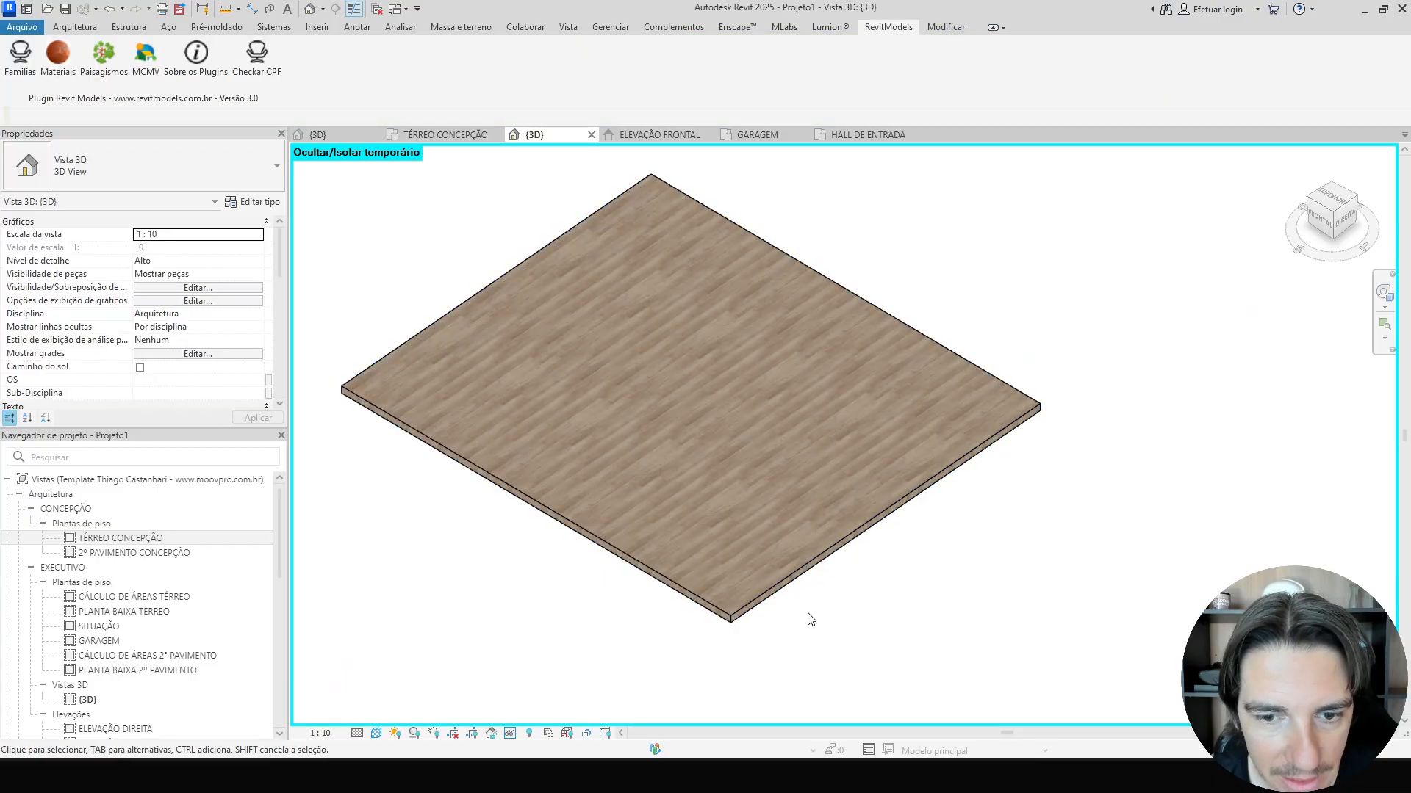
Zoom in and examine the wood texture on the isolated floor.
scroll(835, 601, up, 3)
middle_drag(932, 472, 1149, 617)
scroll(1219, 215, up, 5)
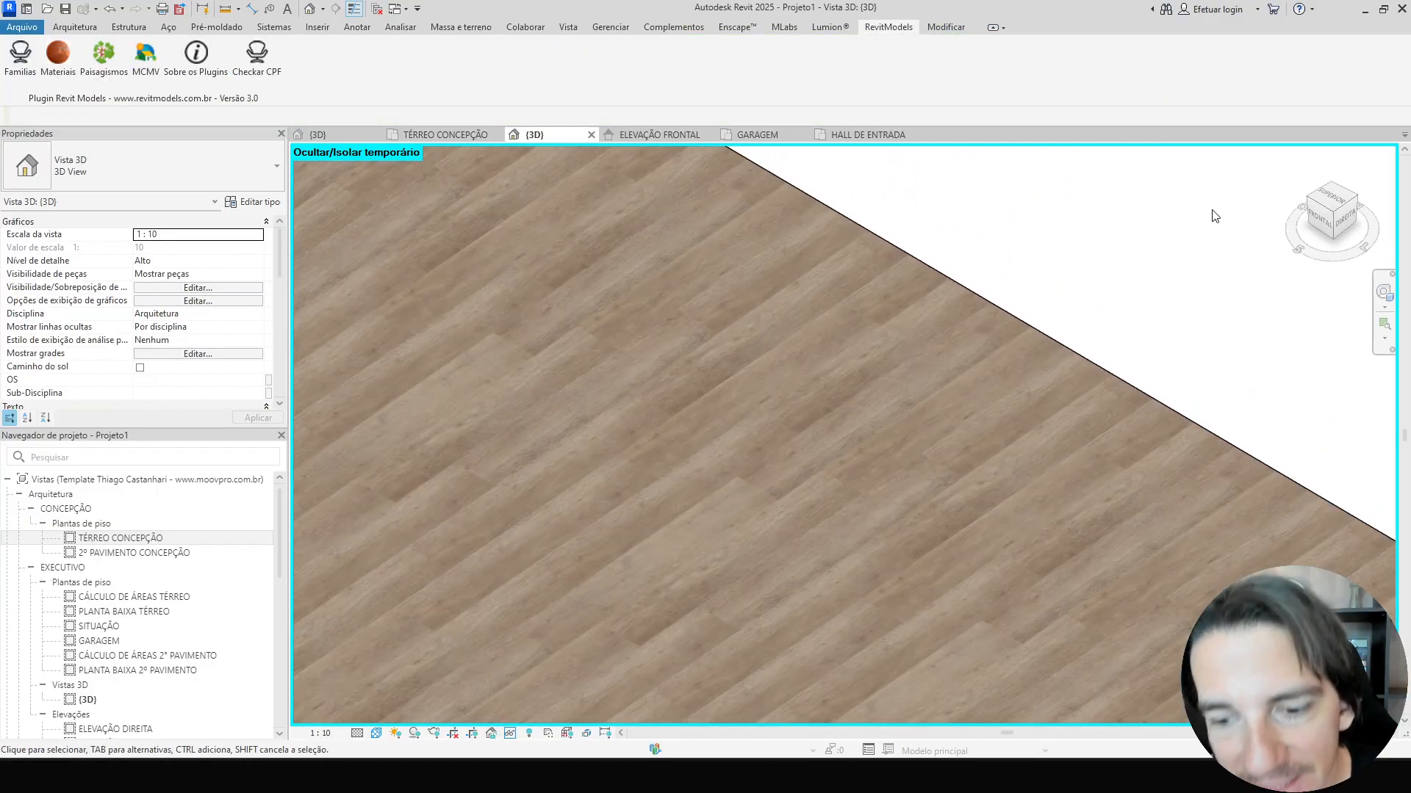
click(902, 776)
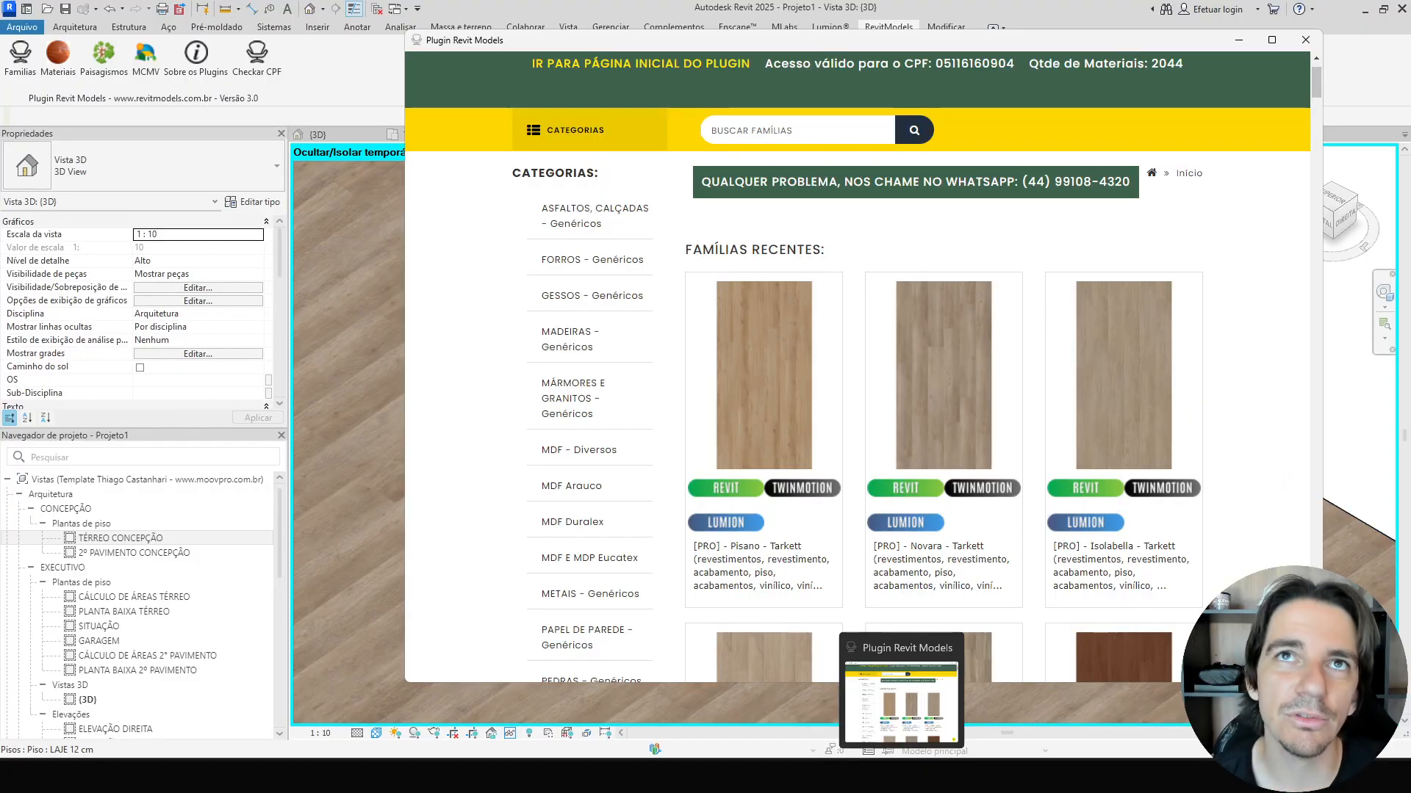
click(901, 775)
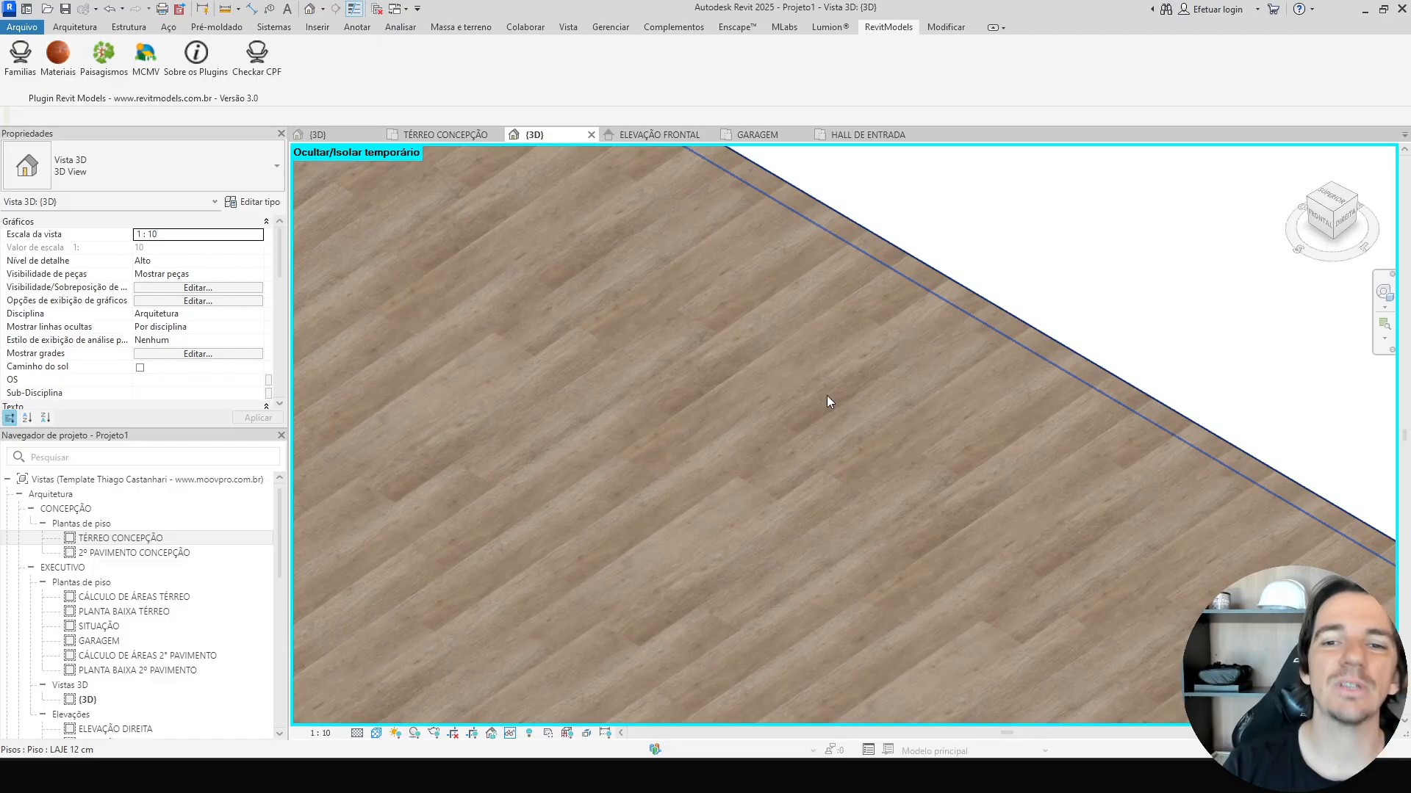
scroll(827, 401, down, 10)
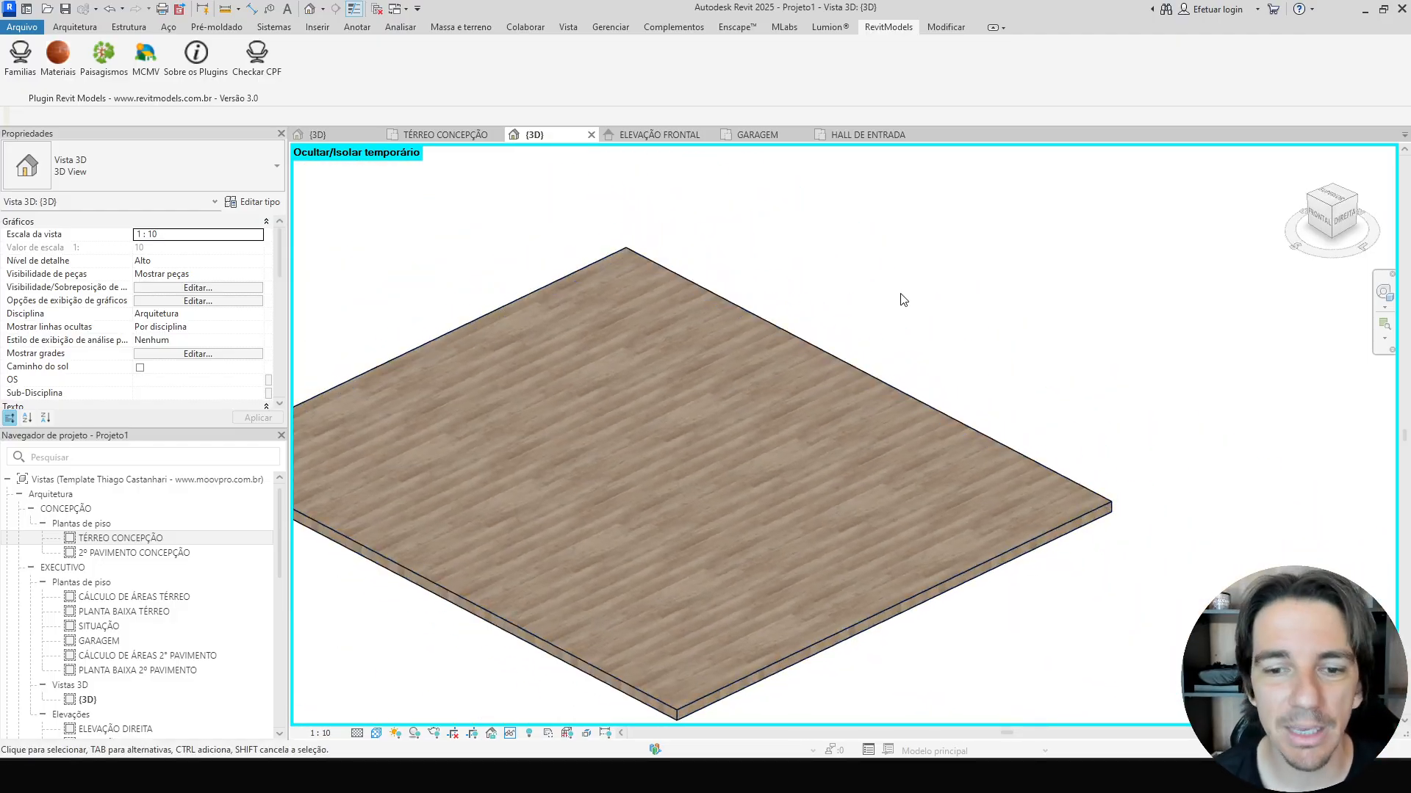
middle_drag(894, 360, 918, 299)
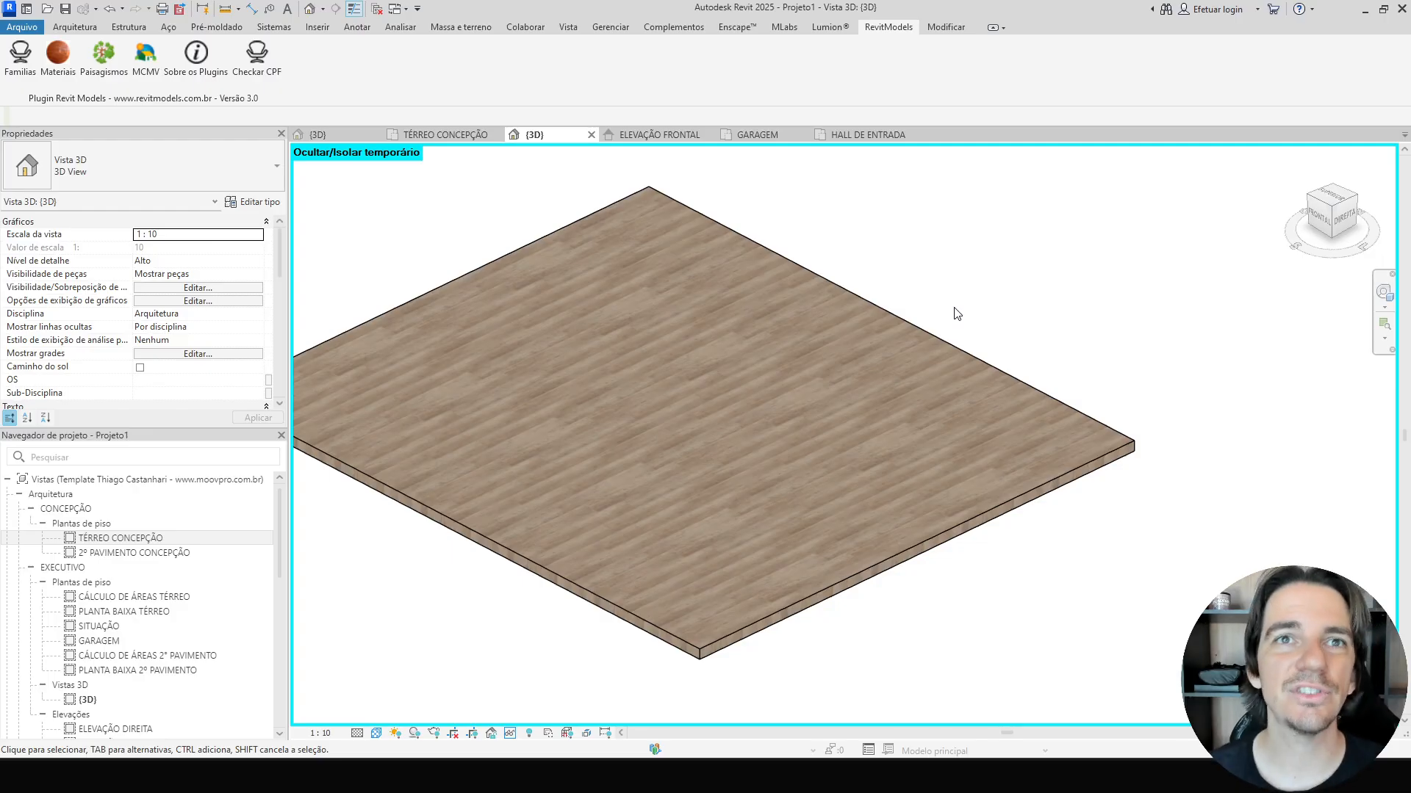